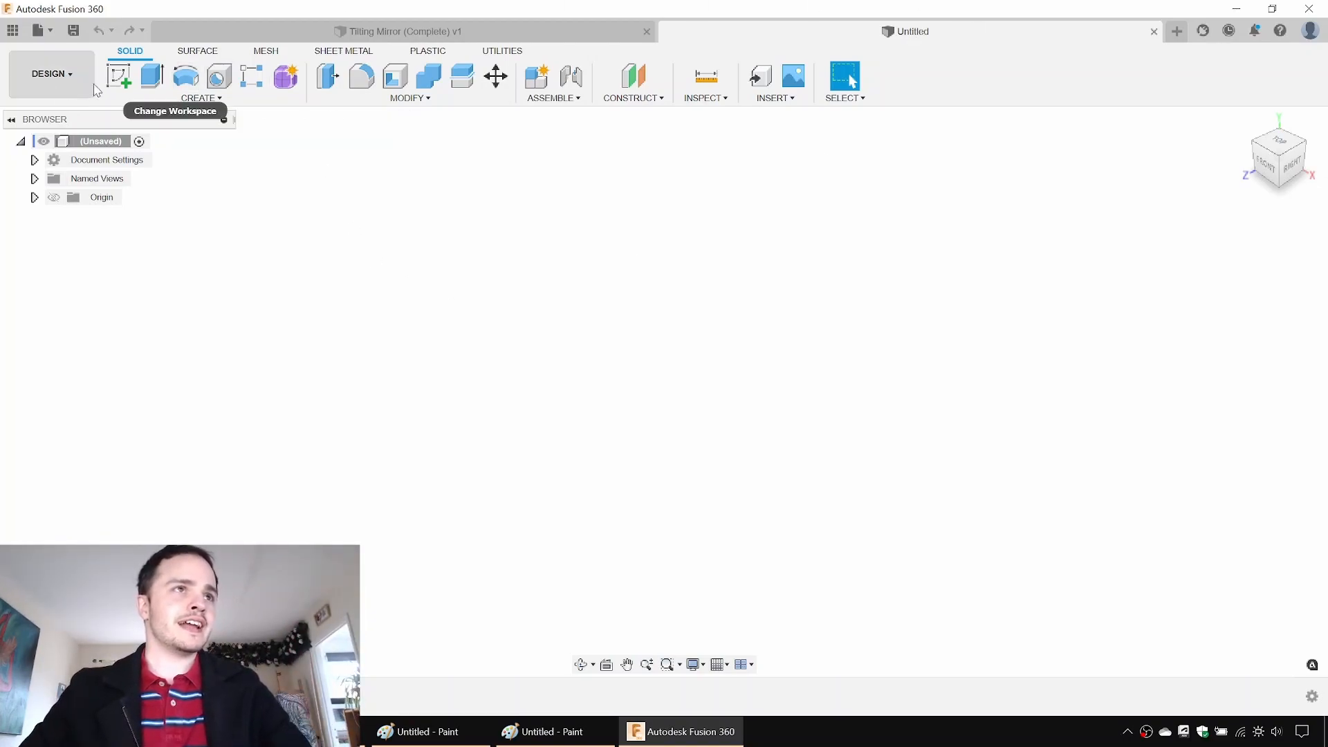
Step: Sketch a center rectangle 109 mm wide and 126 mm high at the origin on the front plane and finish the sketch
left_click(119, 81)
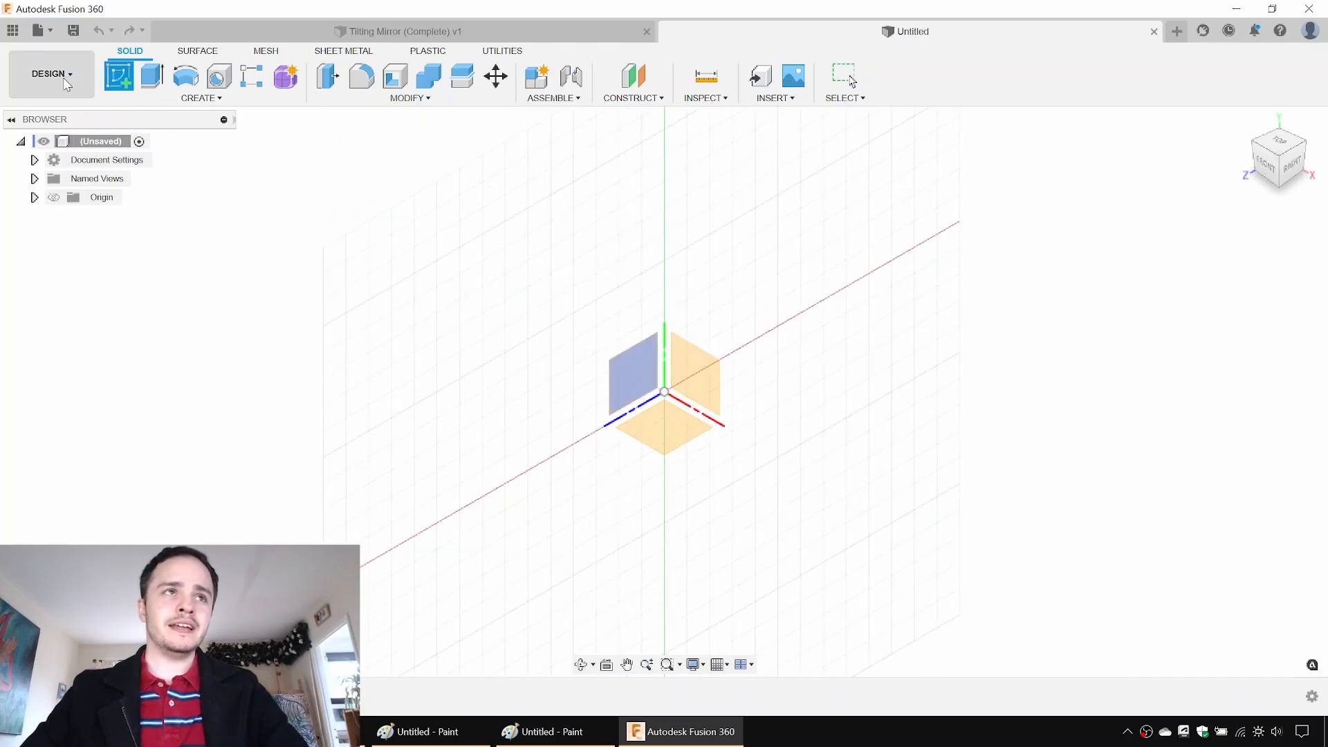
left_click(696, 369)
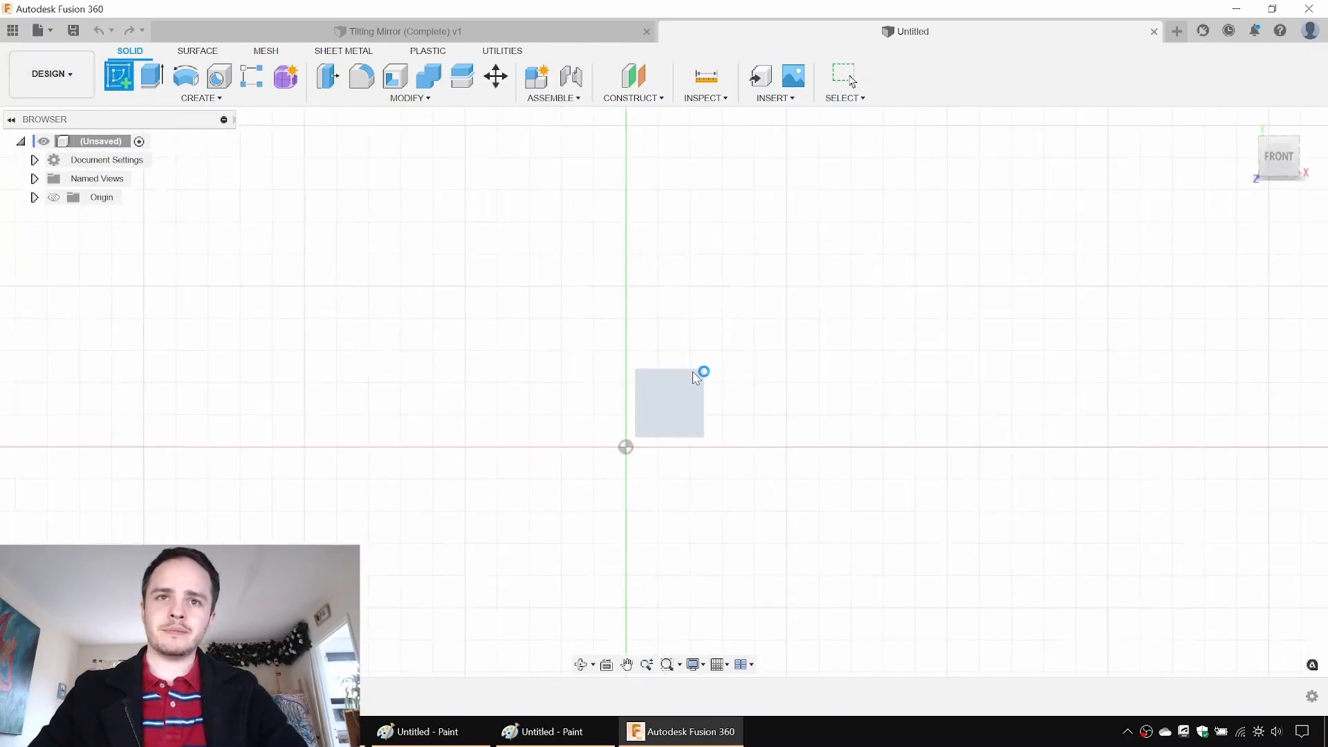
left_click(179, 100)
mouse_move(183, 133)
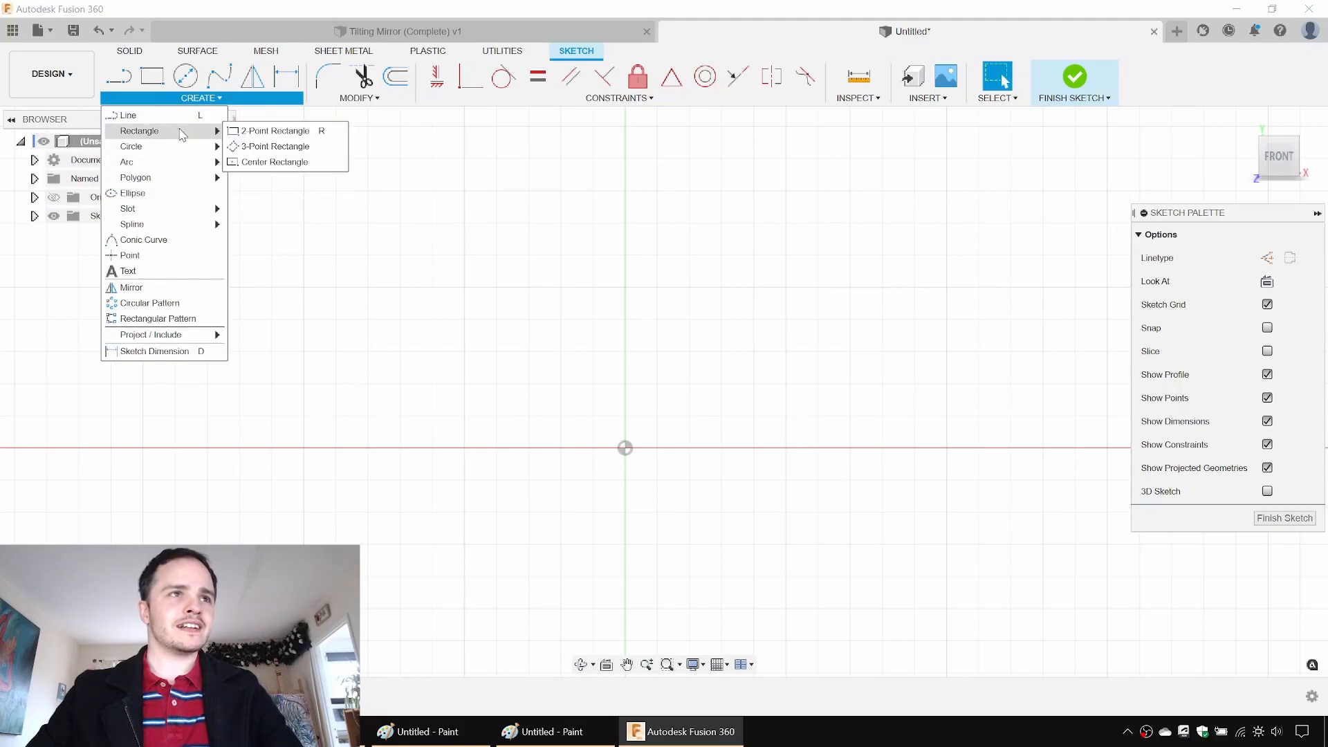
left_click(271, 161)
left_click(628, 451)
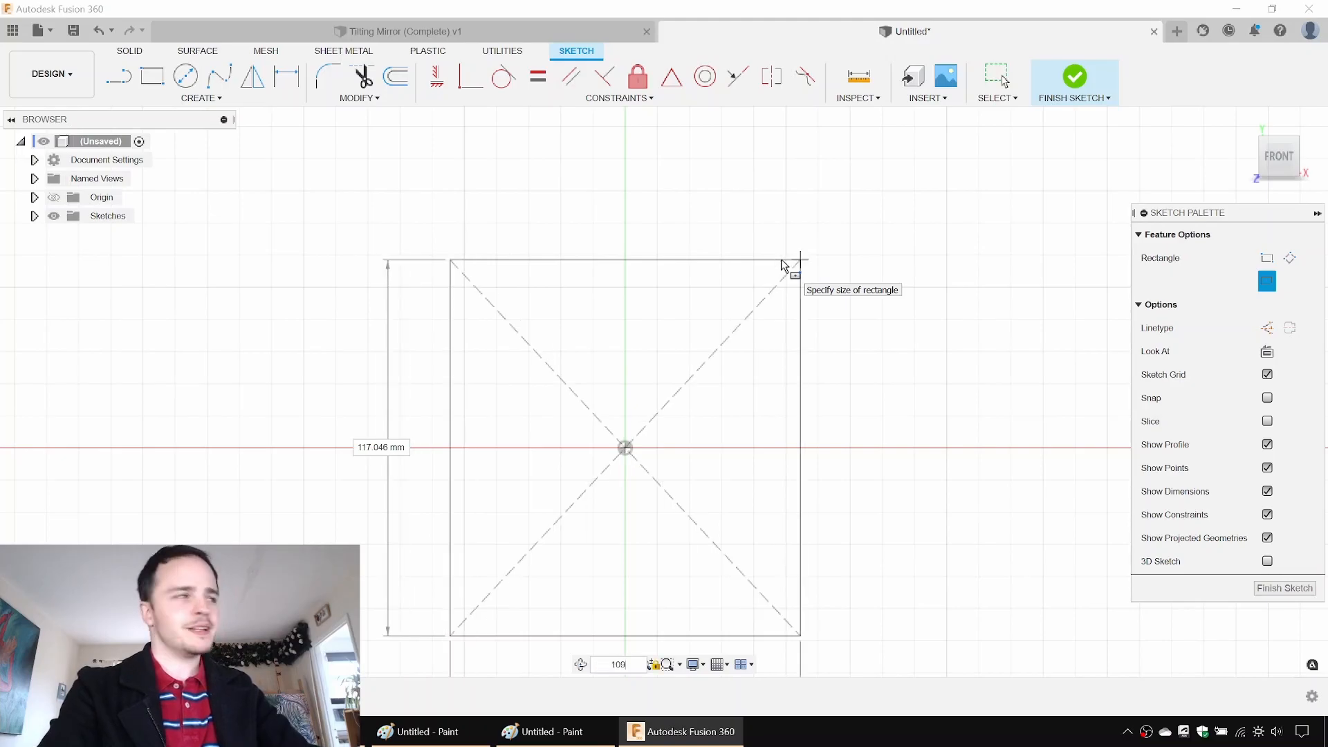
key("Return")
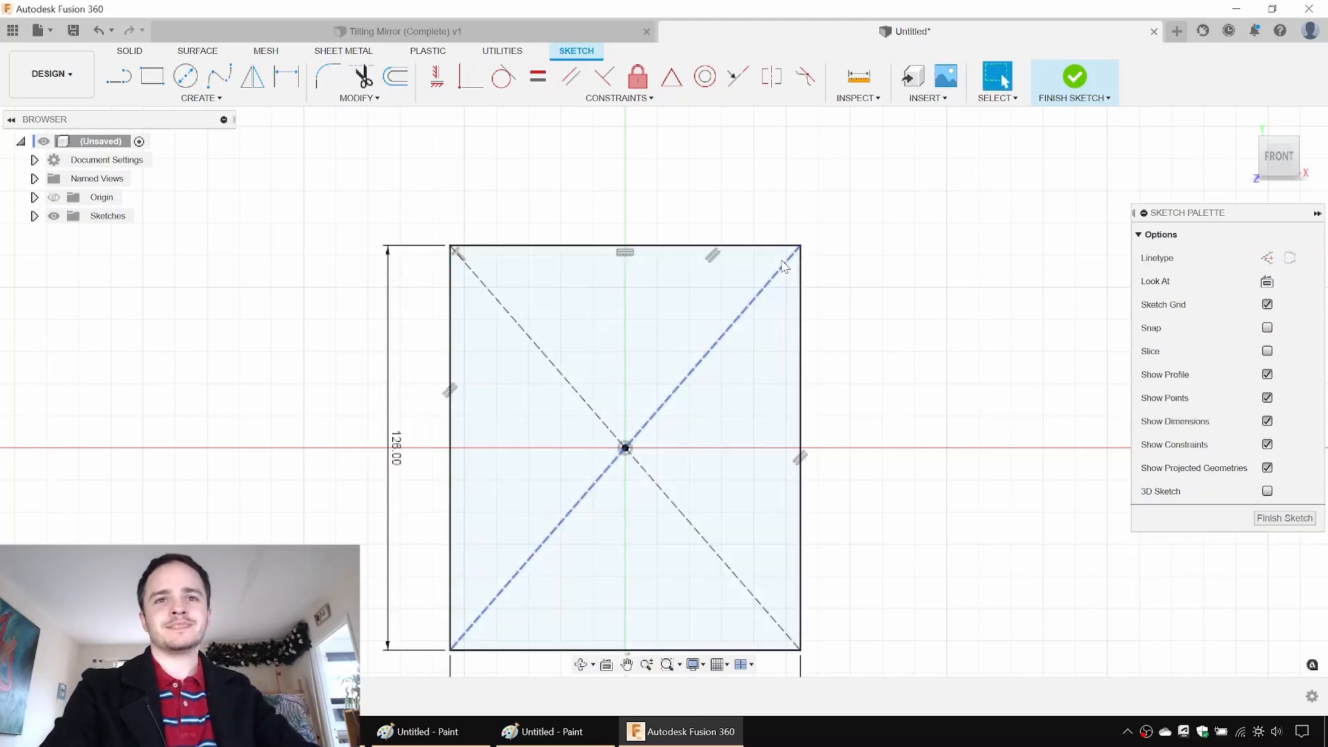
left_click(1075, 78)
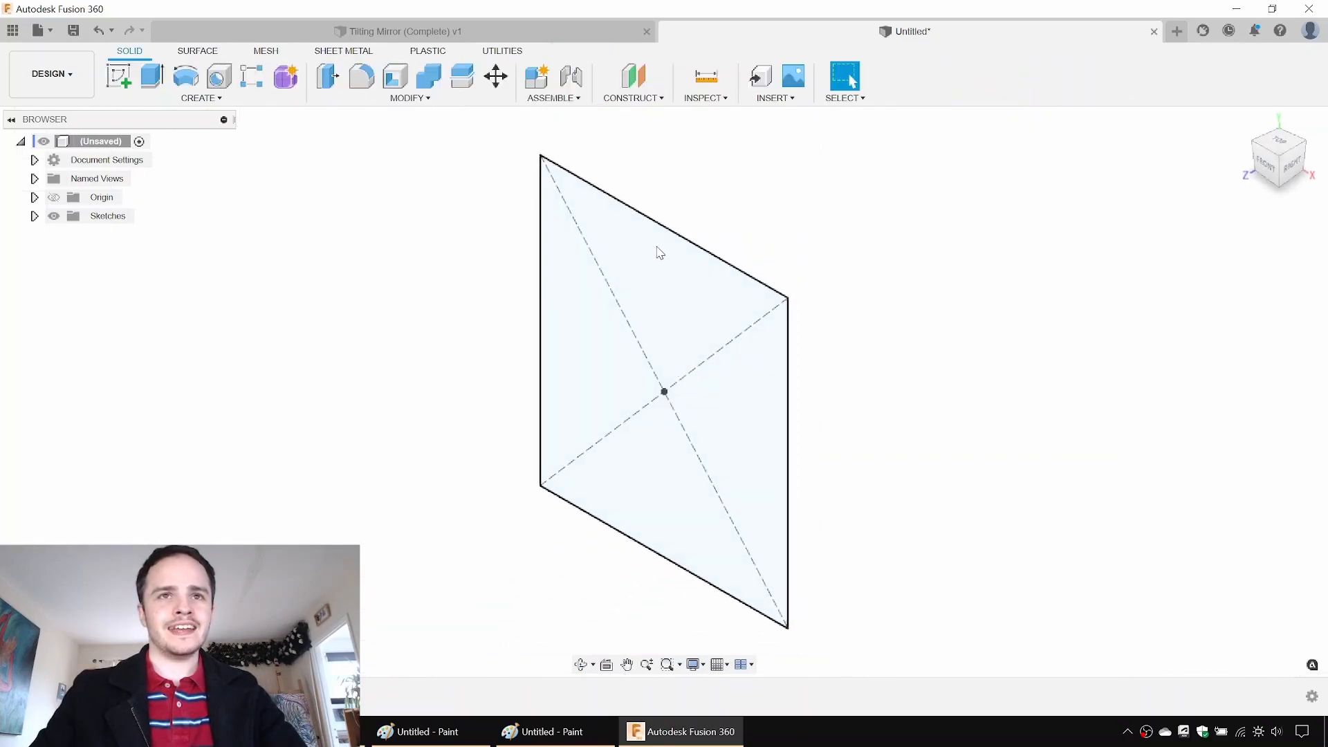
Step: Extrude the rectangle symmetrically to a whole length of 6.25 mm as a new body
key("e")
left_click_drag(664, 405, 572, 413)
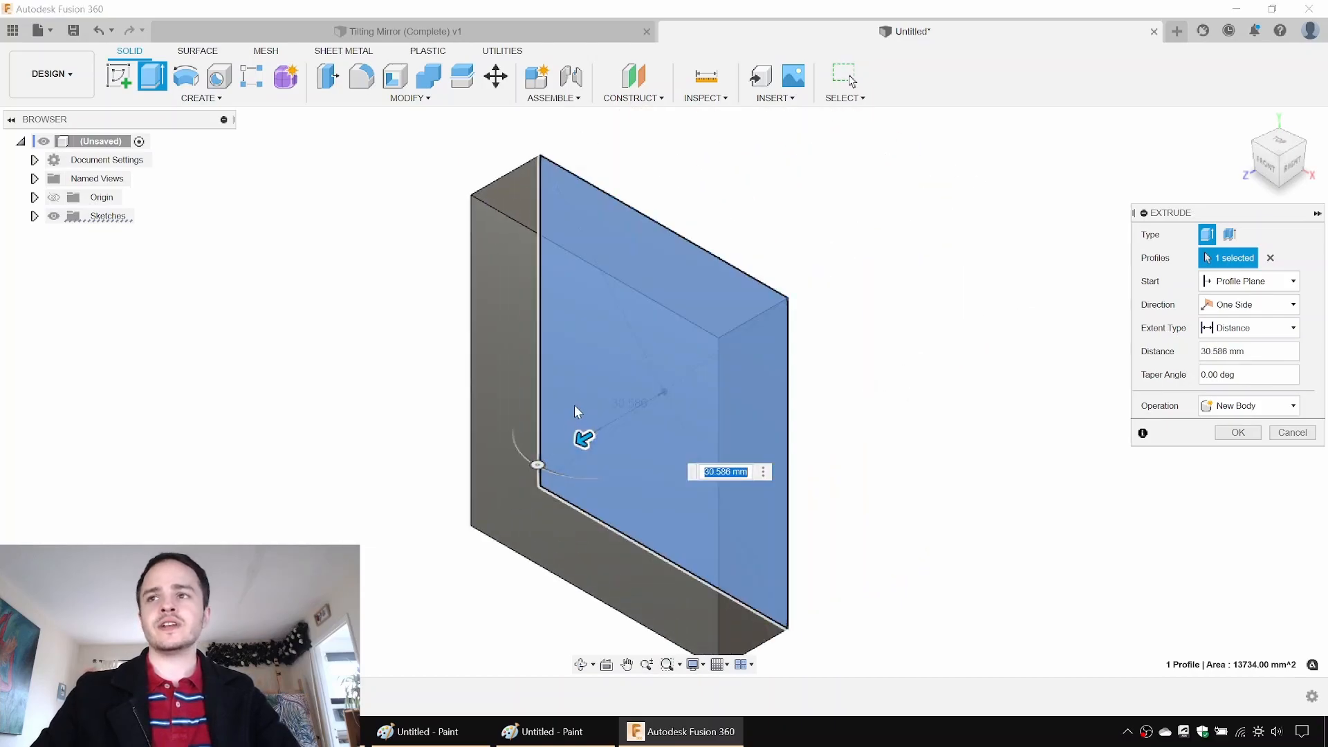
left_click(1236, 305)
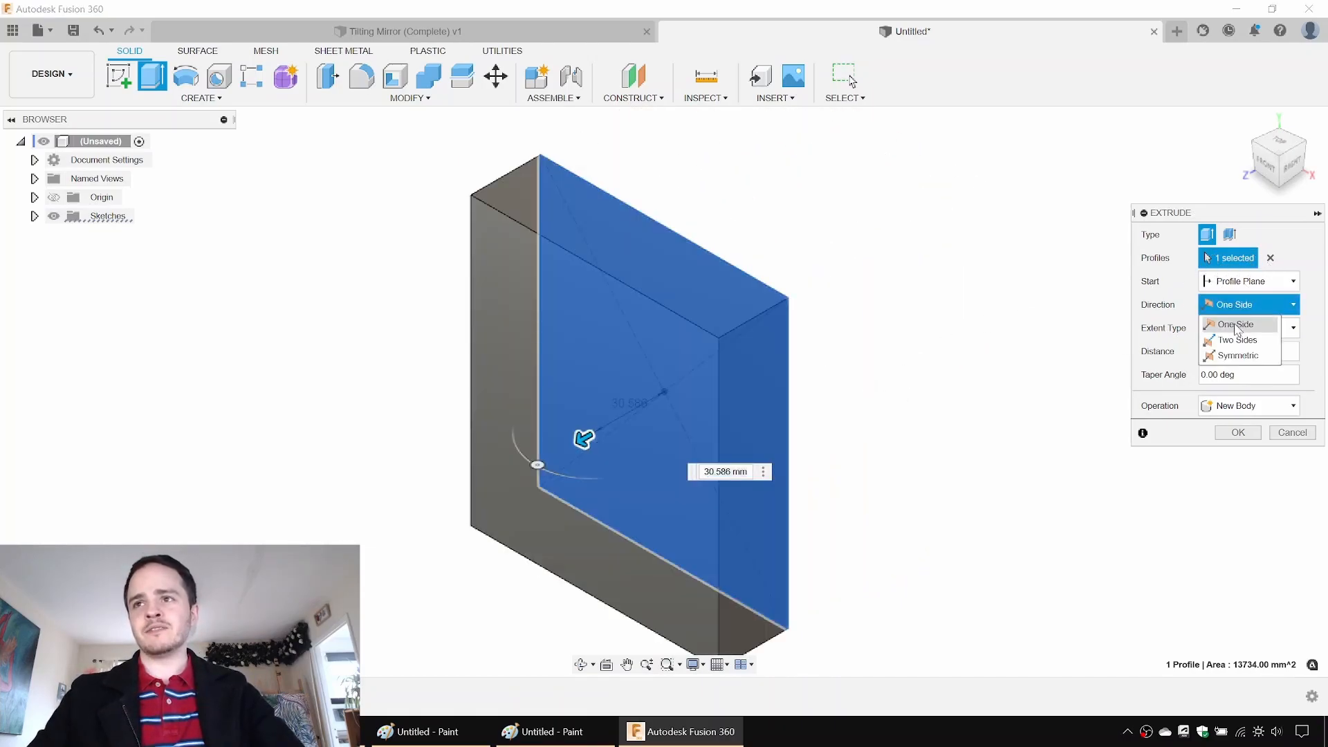
left_click(1238, 355)
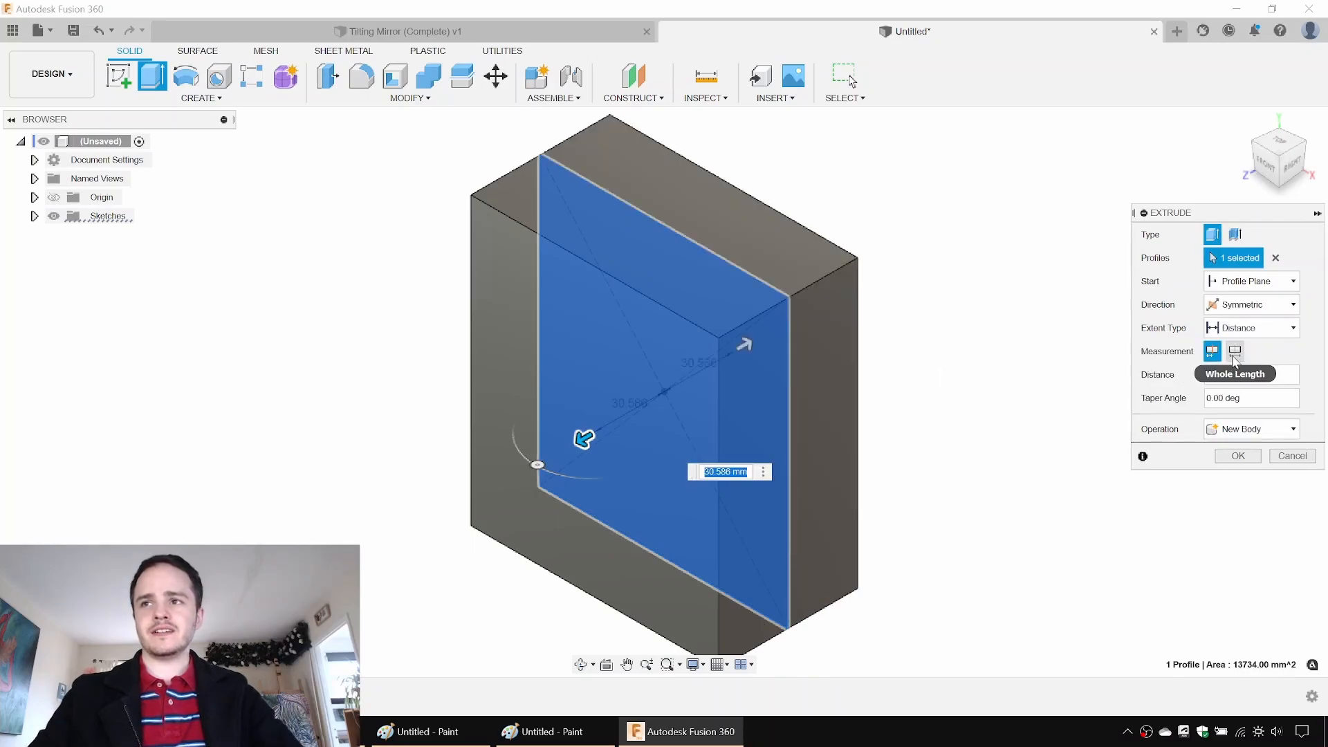
left_click(1237, 352)
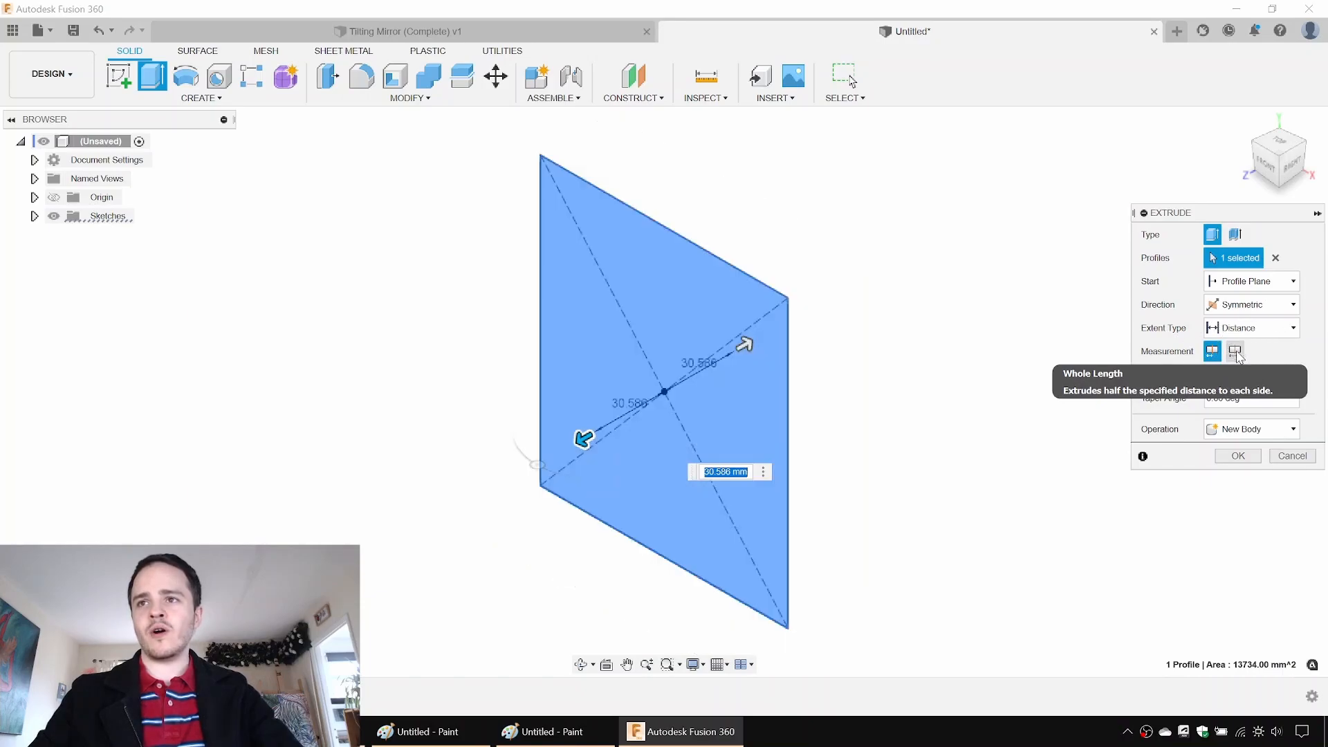
left_click(1237, 352)
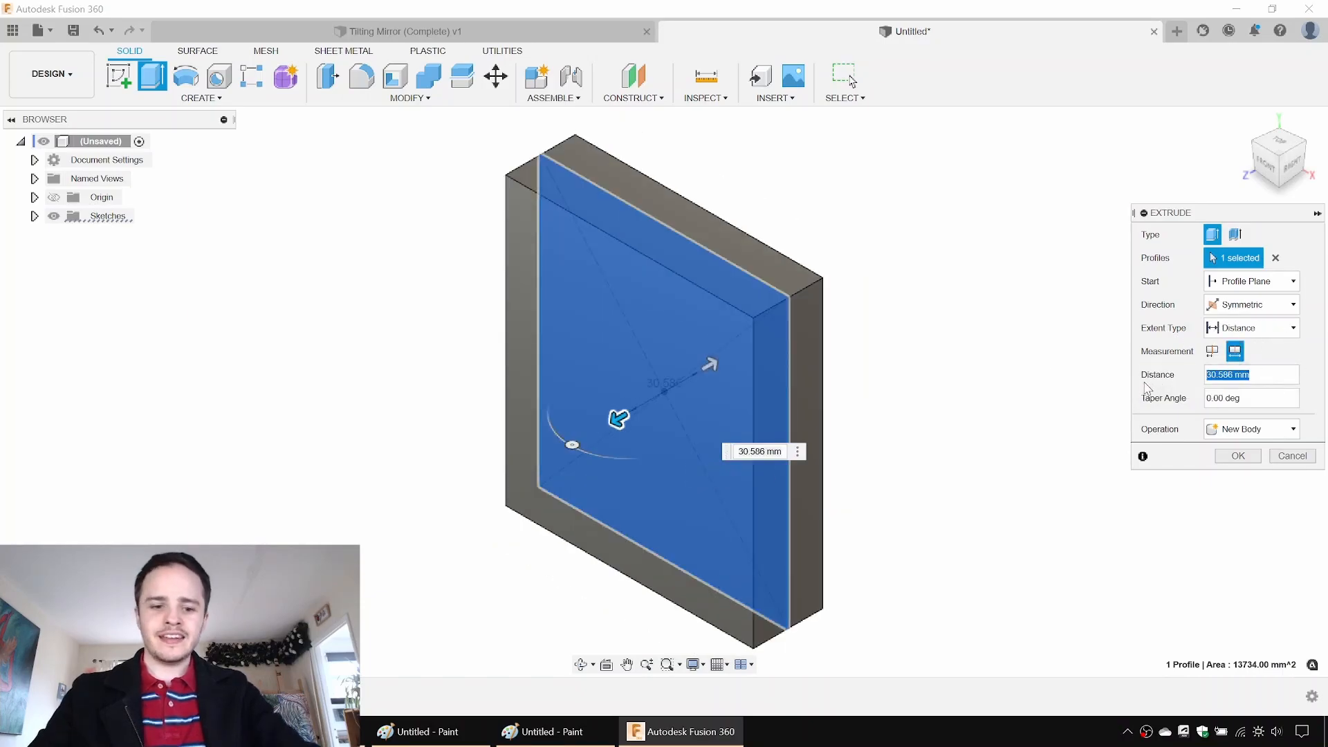
type("6.25")
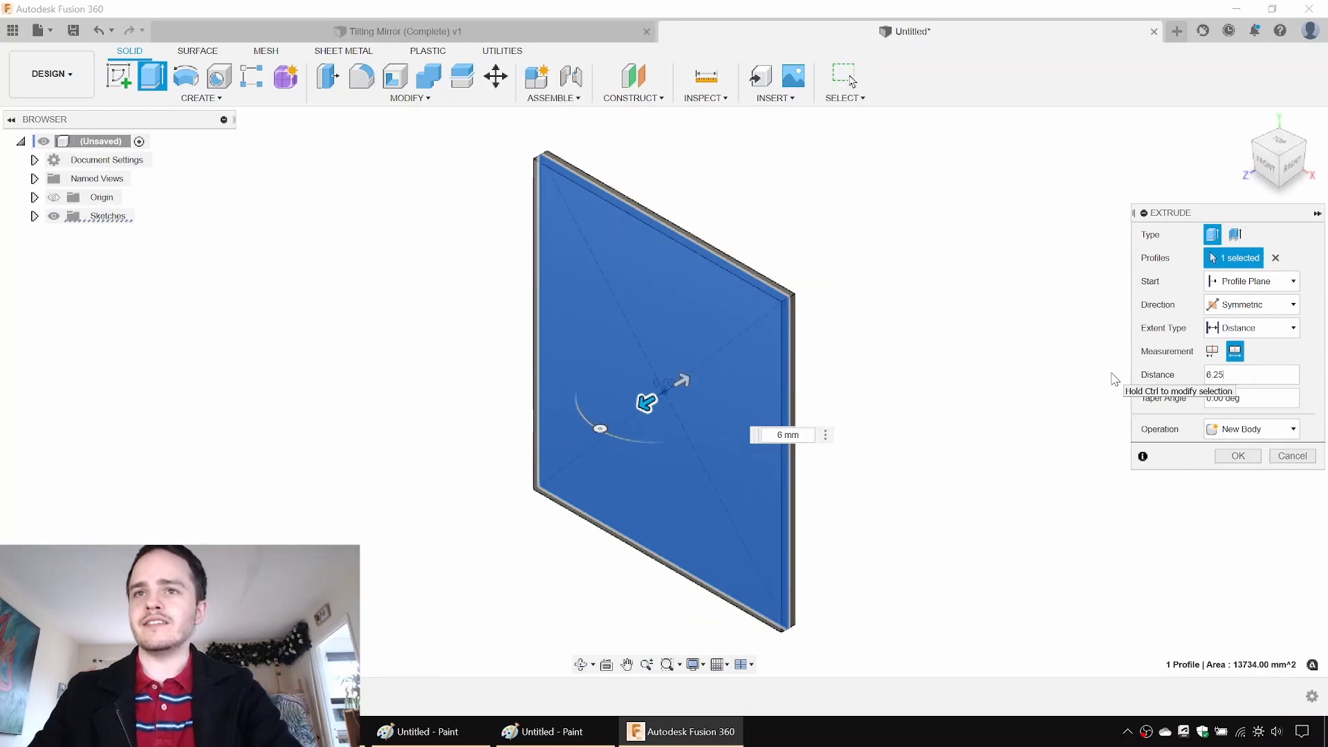
left_click(1235, 458)
mouse_move(955, 373)
middle_mouse_down("shift")
mouse_move(955, 326)
mouse_move(960, 356)
middle_mouse_up("shift")
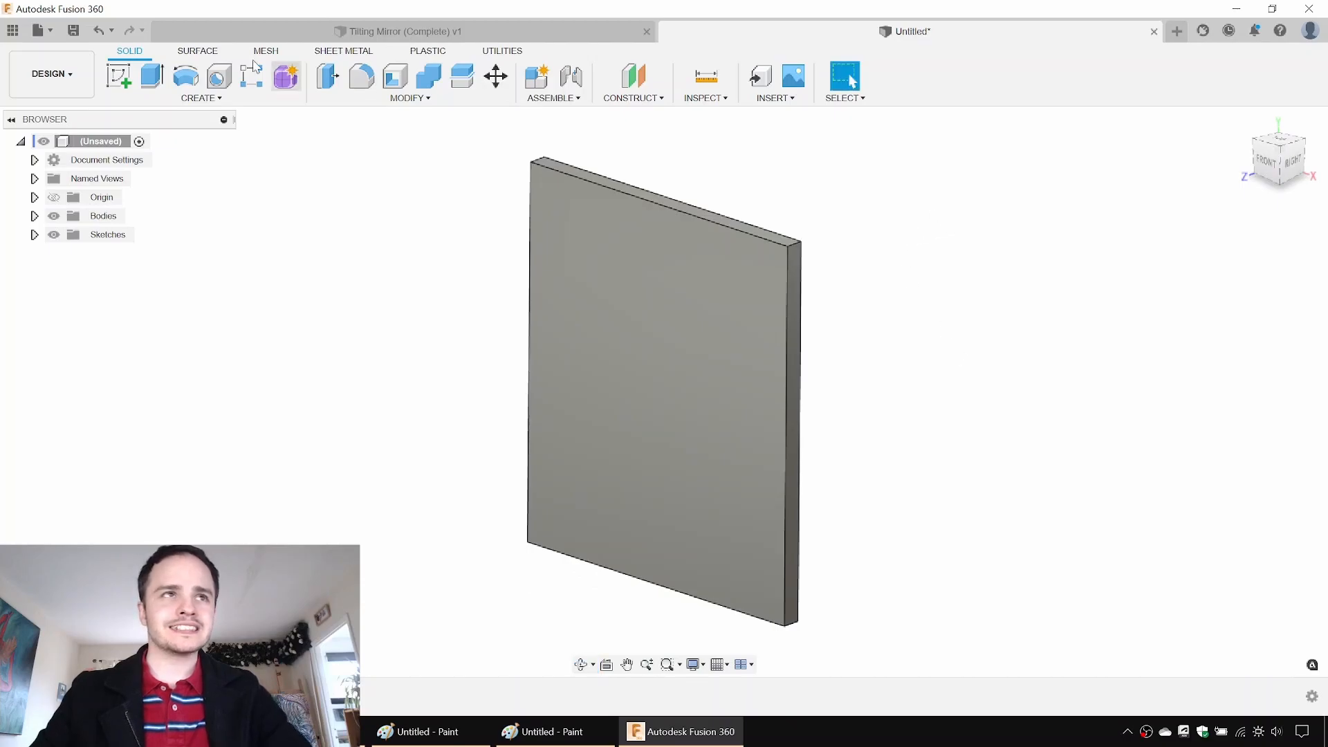
Step: Fillet the plate's four short corner edges with a 25 mm radius
key("f")
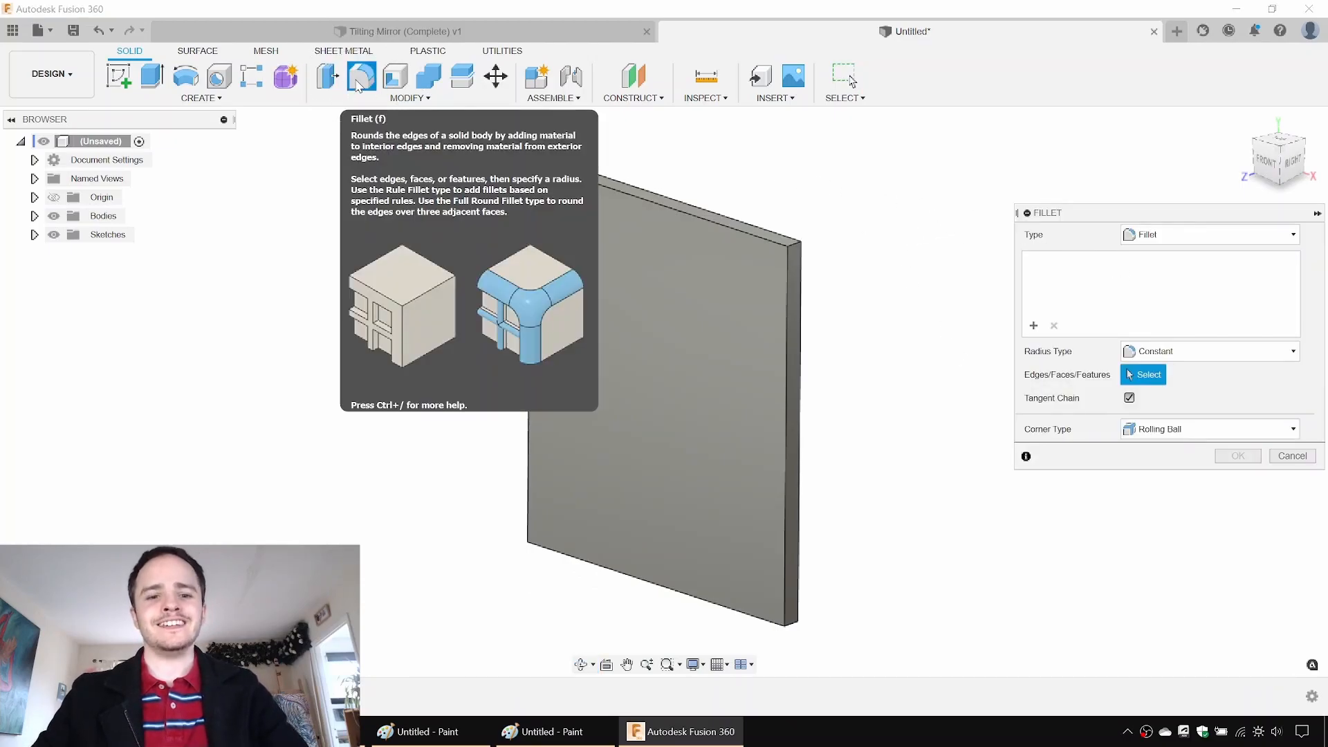
scroll(854, 201, "up", 2)
left_click(765, 258)
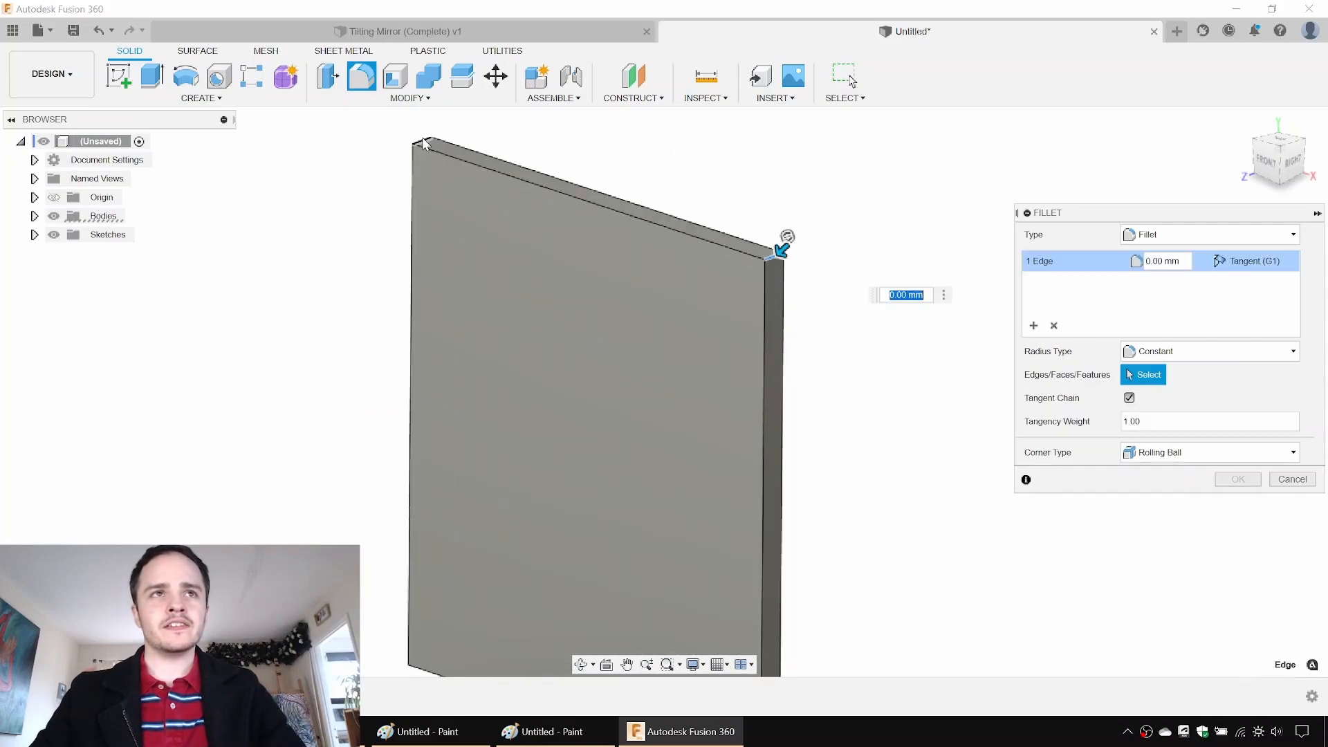
left_click(421, 142)
middle_click_drag(519, 263, 556, 149)
left_click(384, 430)
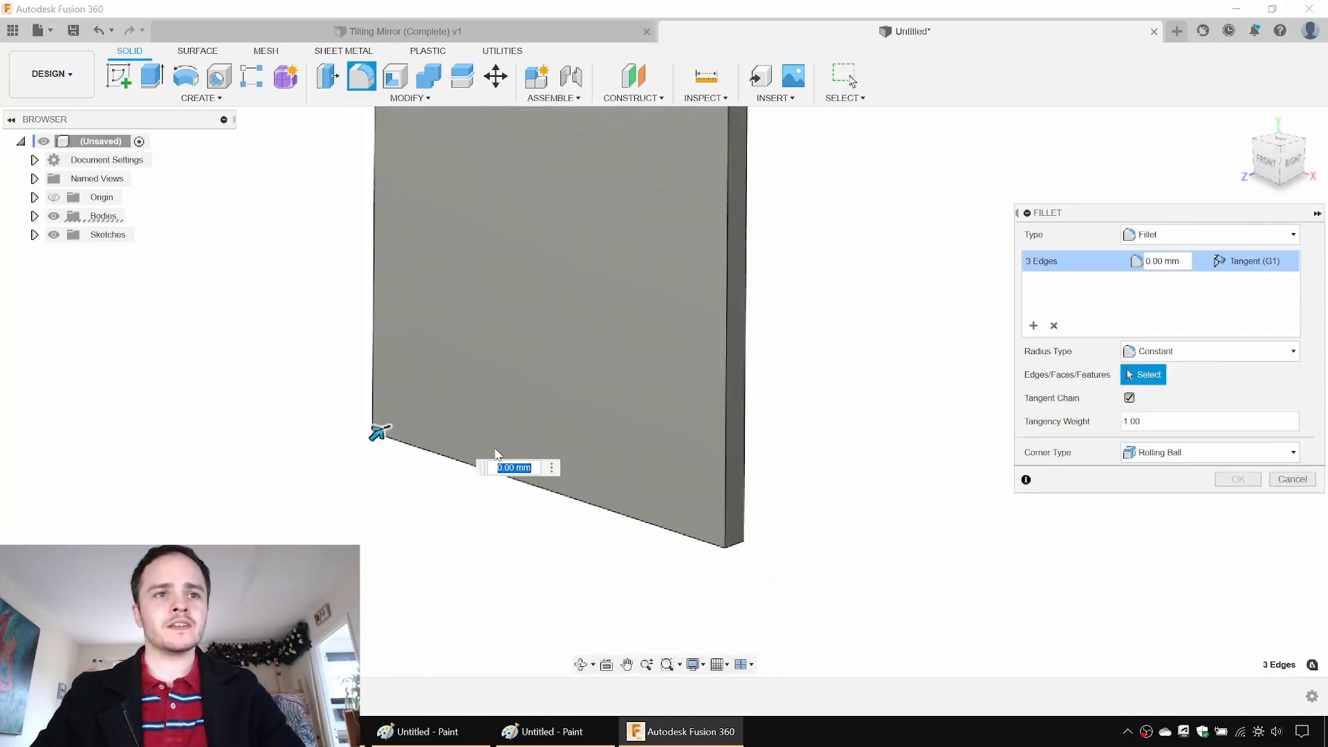
left_click_drag(738, 554, 728, 520)
scroll(850, 457, "down", 2)
type("25")
left_click(1237, 479)
middle_click_drag(721, 379, 771, 354, "shift")
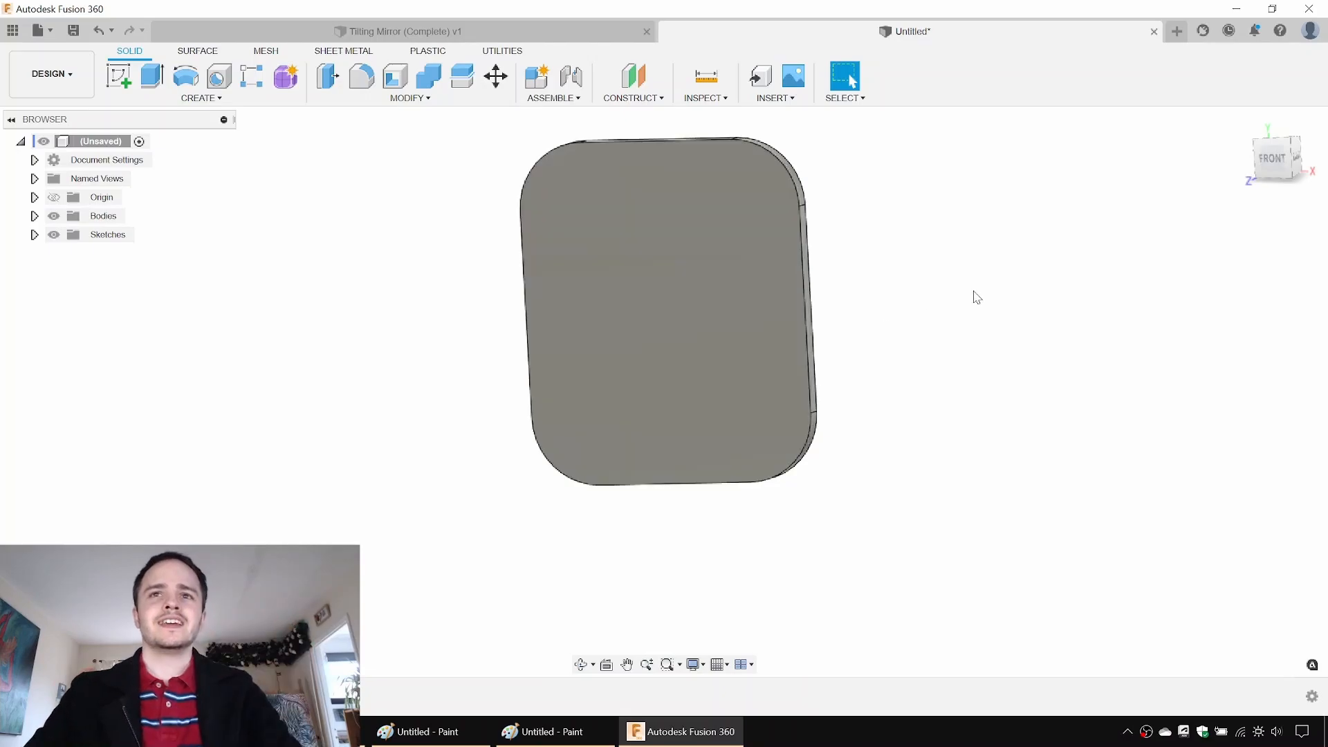
Step: Start a sketch on the plate's narrow right side face and draw two concentric circles at the origin, the inner about 5.3 mm in diameter
left_click(125, 82)
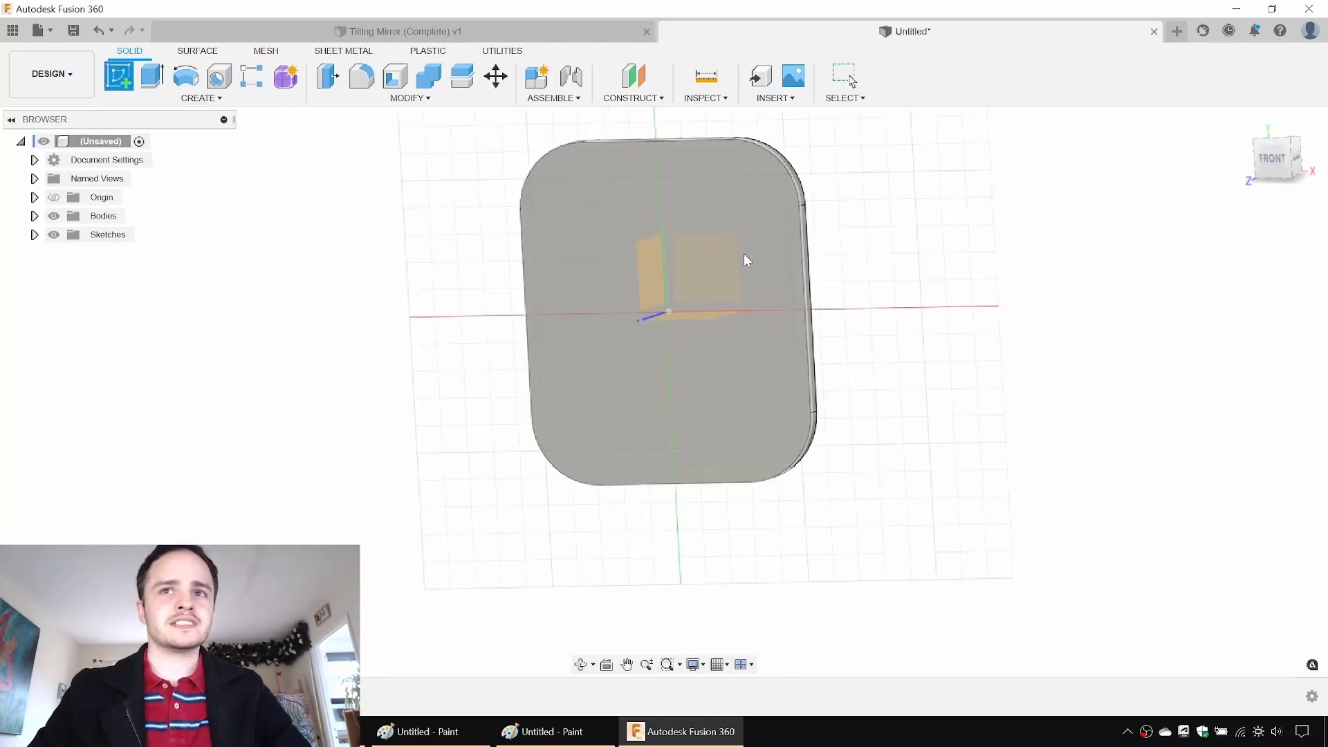
left_click(814, 309)
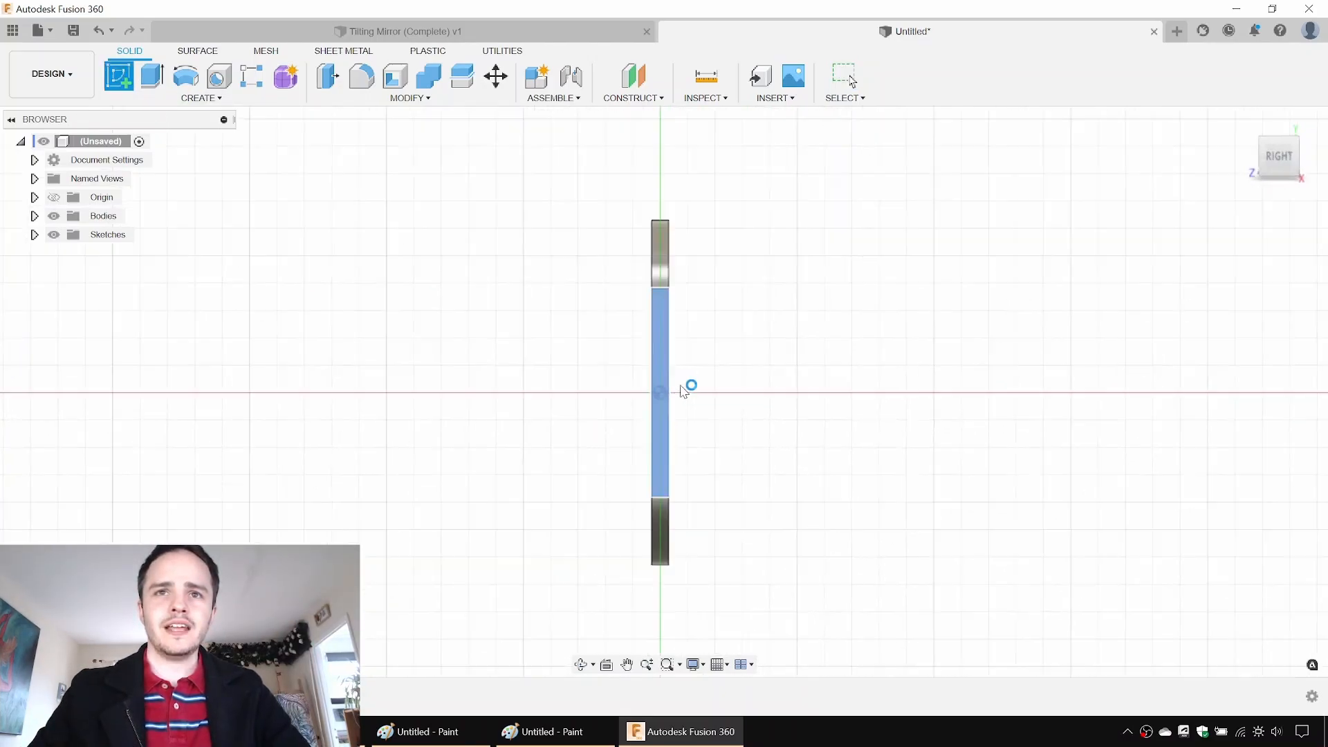
key("c")
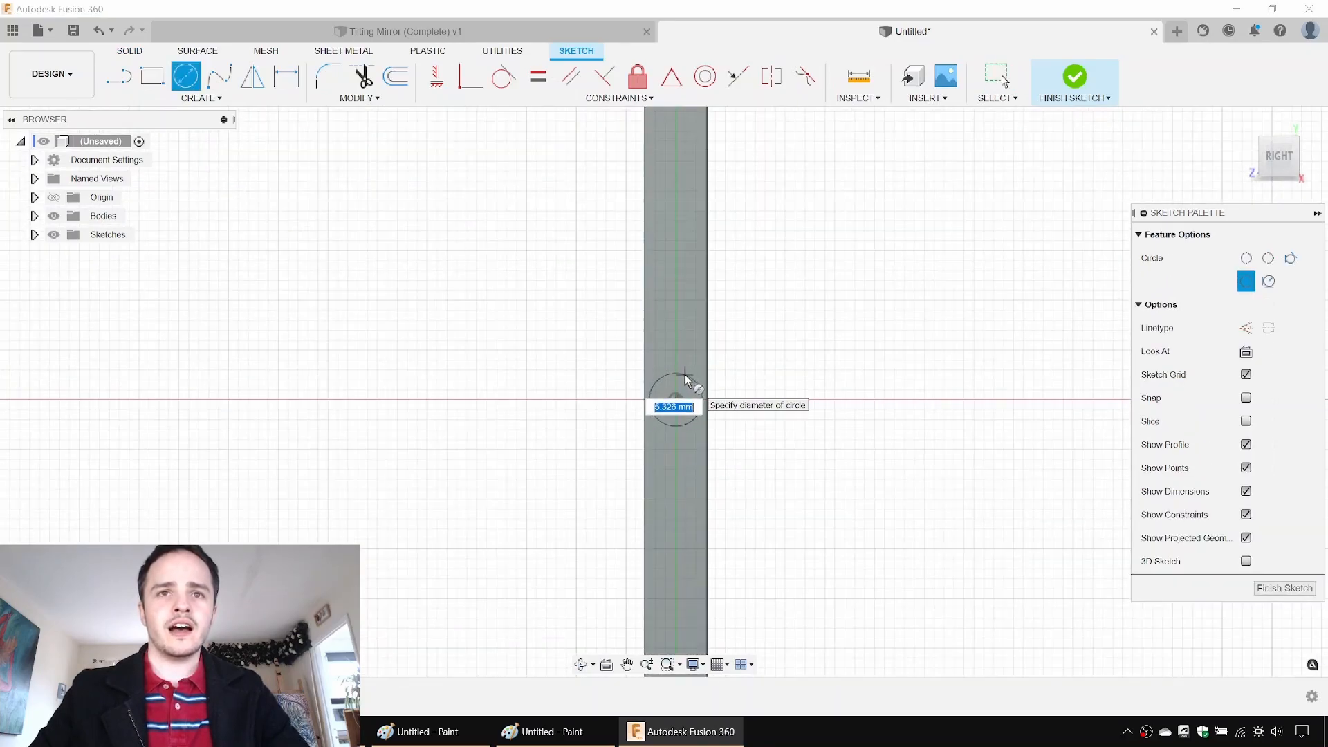
left_click(696, 404)
left_click(675, 400)
left_click(727, 371)
key("Escape")
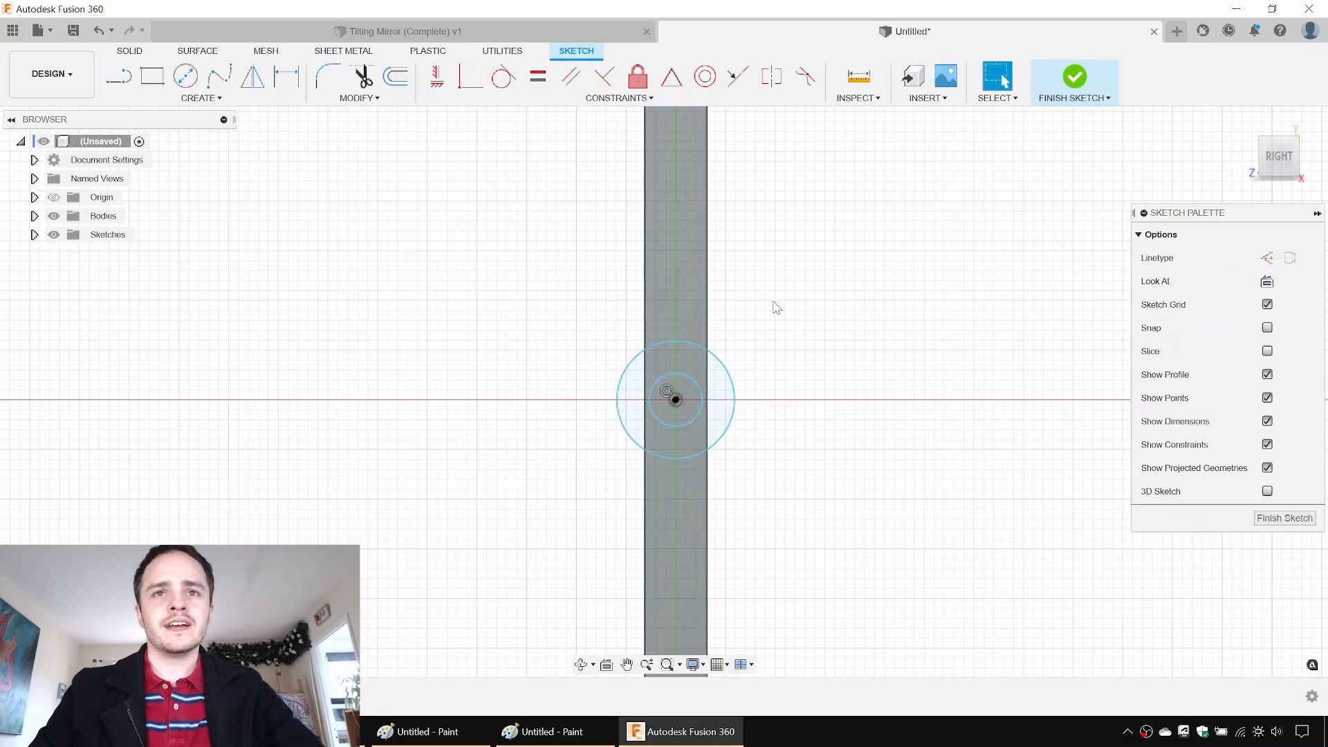
Step: Constrain the outer circle tangent to the long edge of the plate's side face
left_click(503, 77)
left_click(714, 355)
left_click(708, 383)
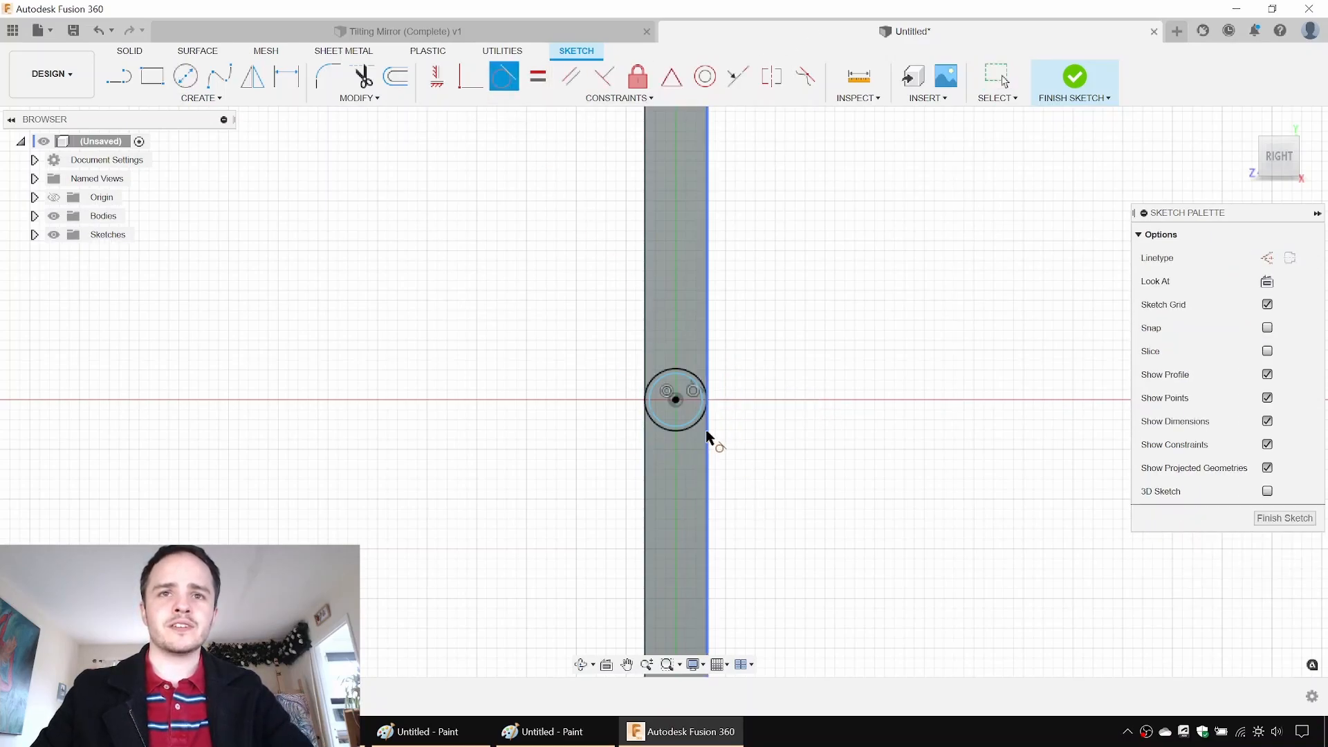
Step: Dimension the inner circle to a 6.15 mm diameter and finish the sketch
scroll(696, 391, "up", 5)
key("d")
left_click(687, 359)
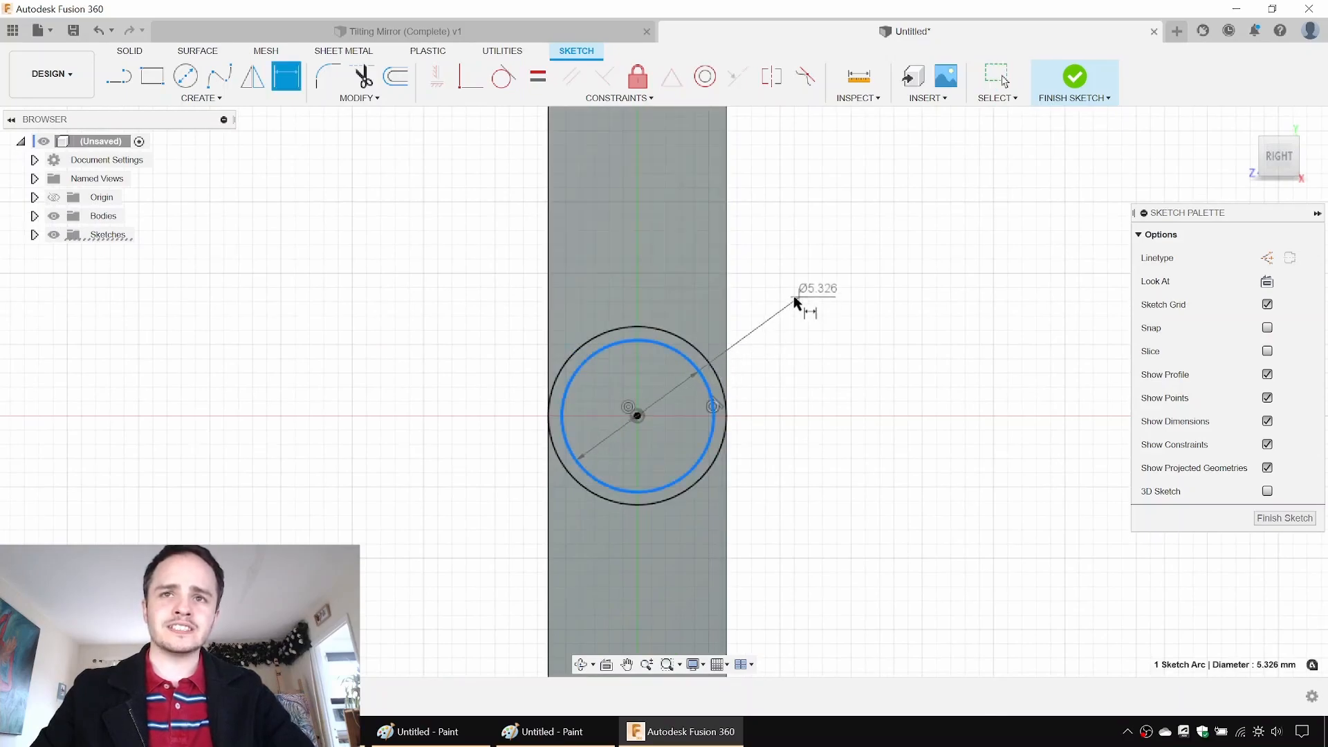
left_click(788, 299)
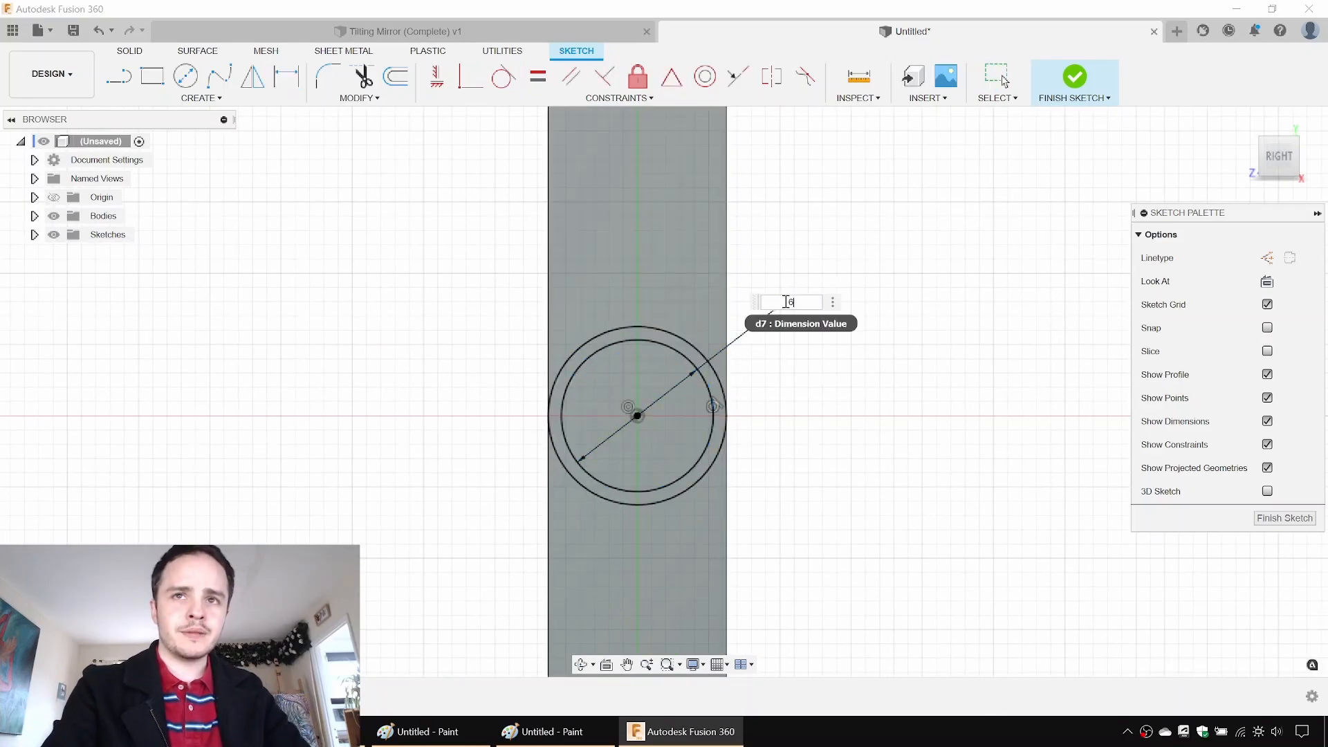
type("6.1")
key("Return")
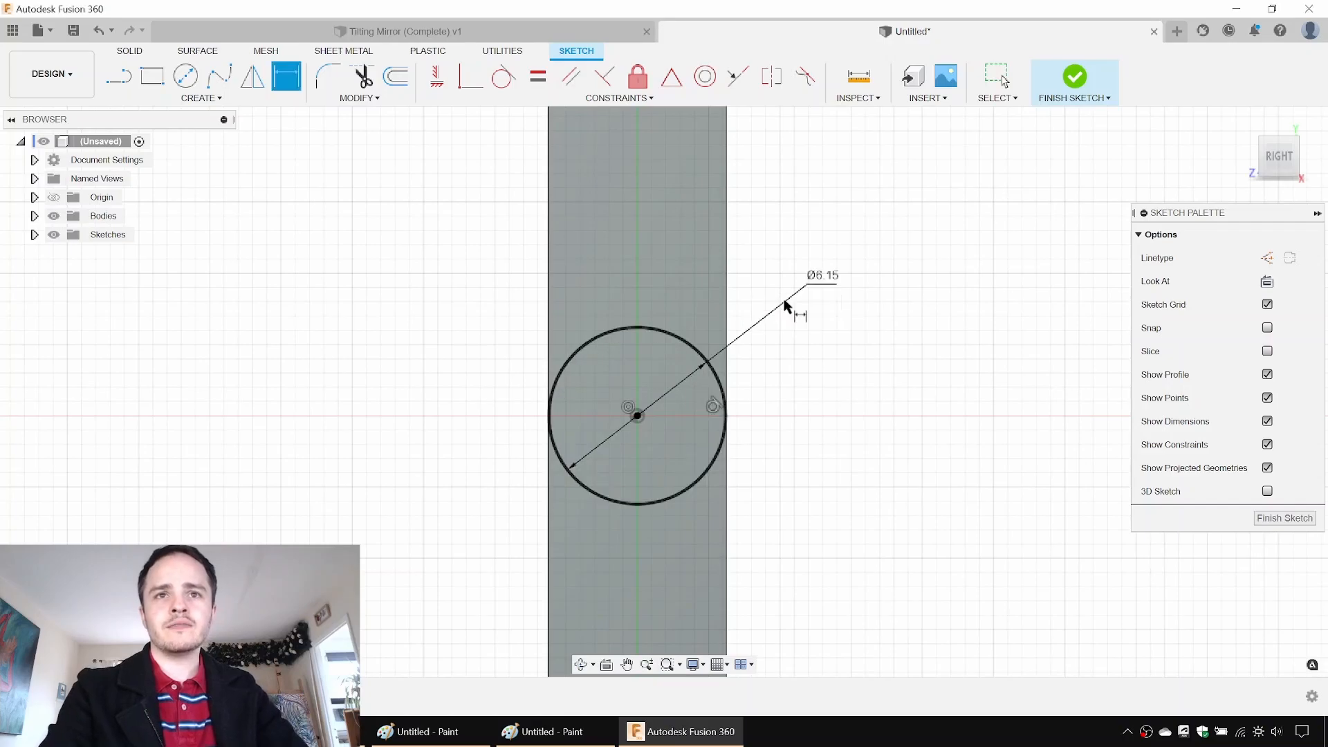
key("Escape")
scroll(636, 372, "up", 5)
scroll(705, 445, "up", 2)
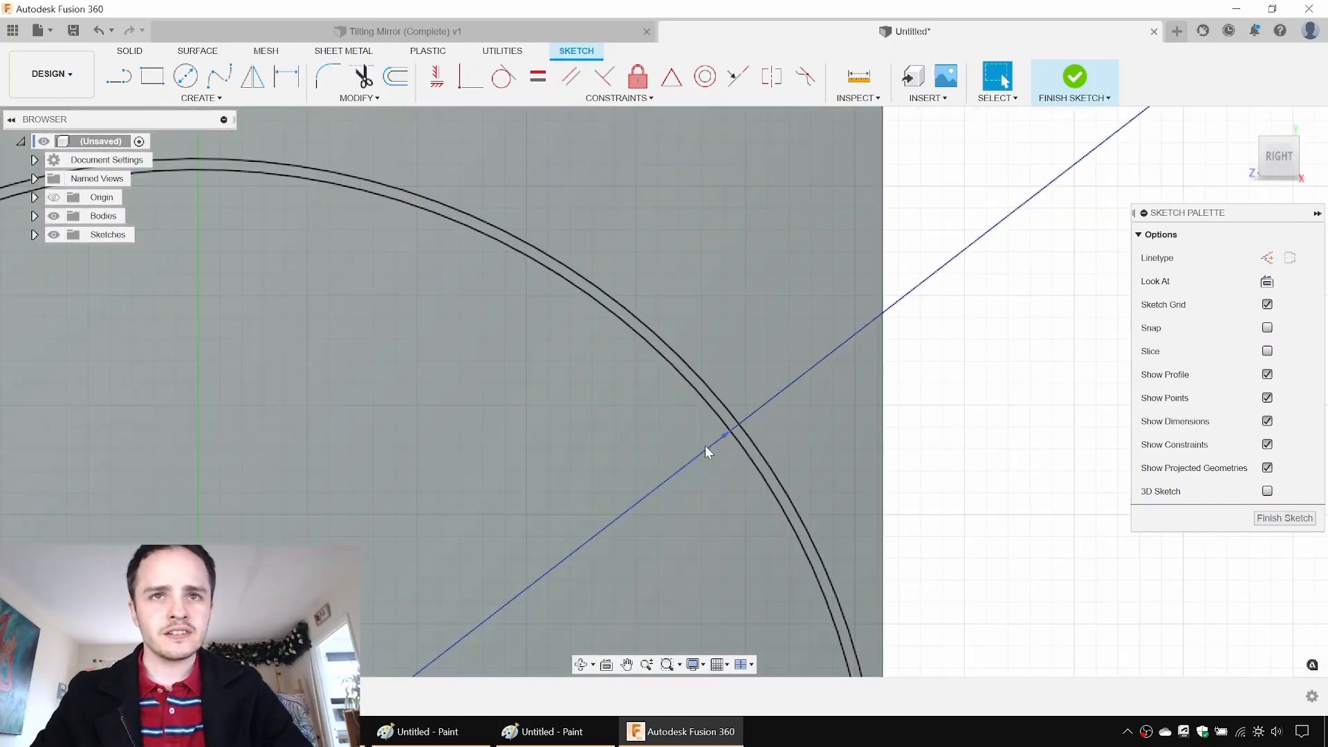
scroll(743, 354, "down", 5)
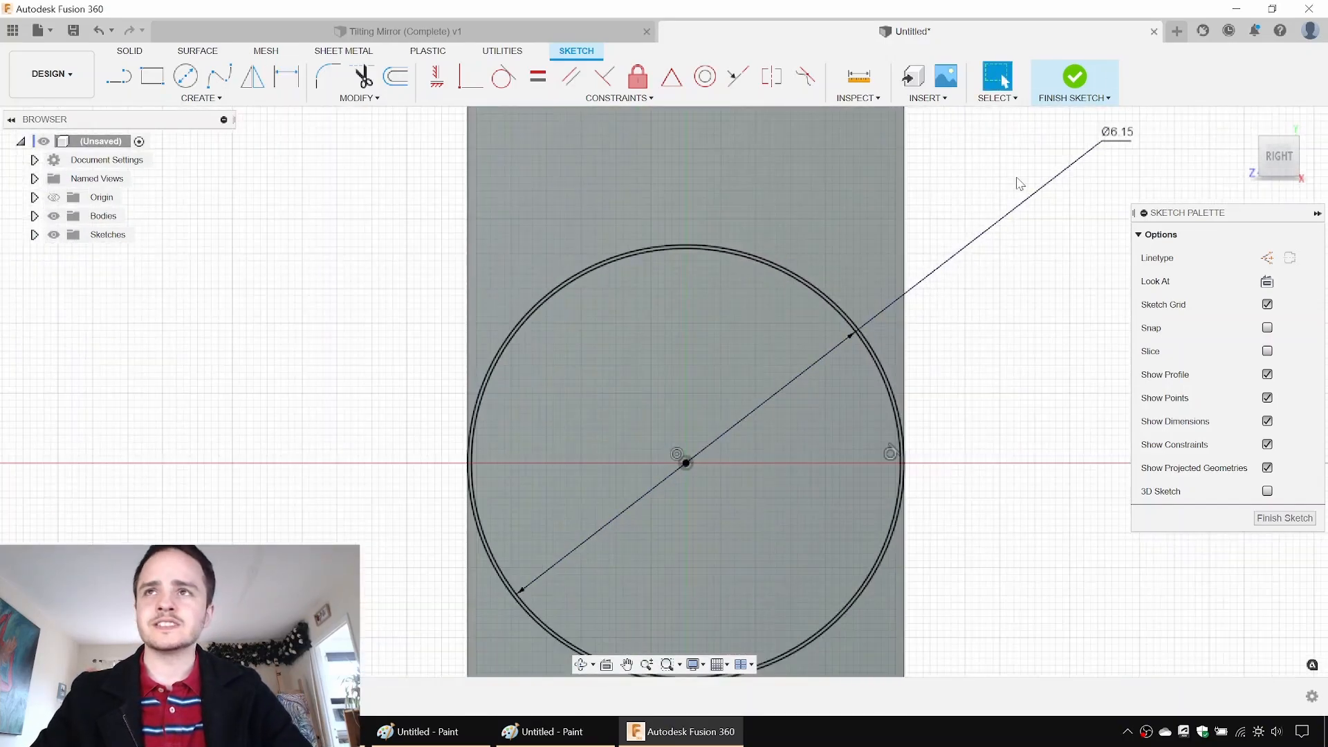
left_click(1075, 83)
Step: Extrude both the ring and the inner circle 1.7 mm outward from the side face, joined to the plate
scroll(774, 404, "down", 4)
middle_click_drag(721, 408, 773, 405, "shift")
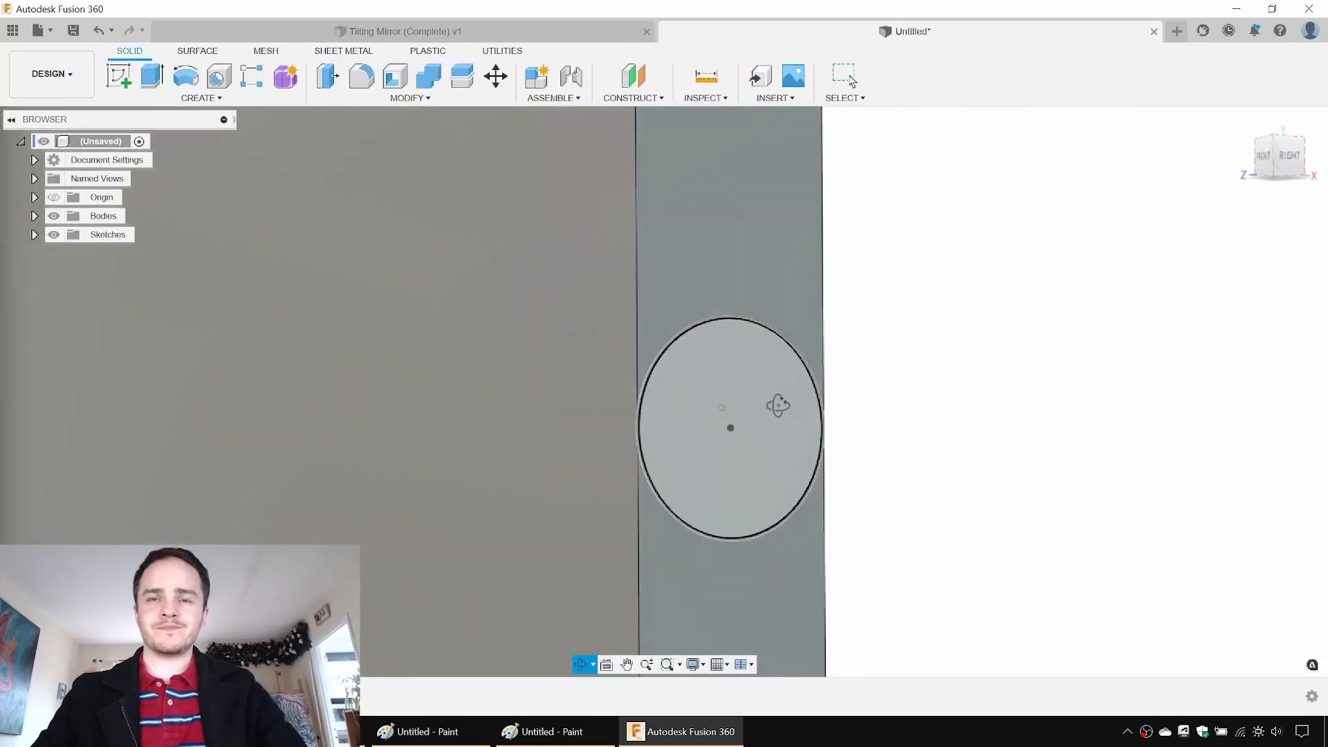
scroll(747, 349, "up", 5)
key("e")
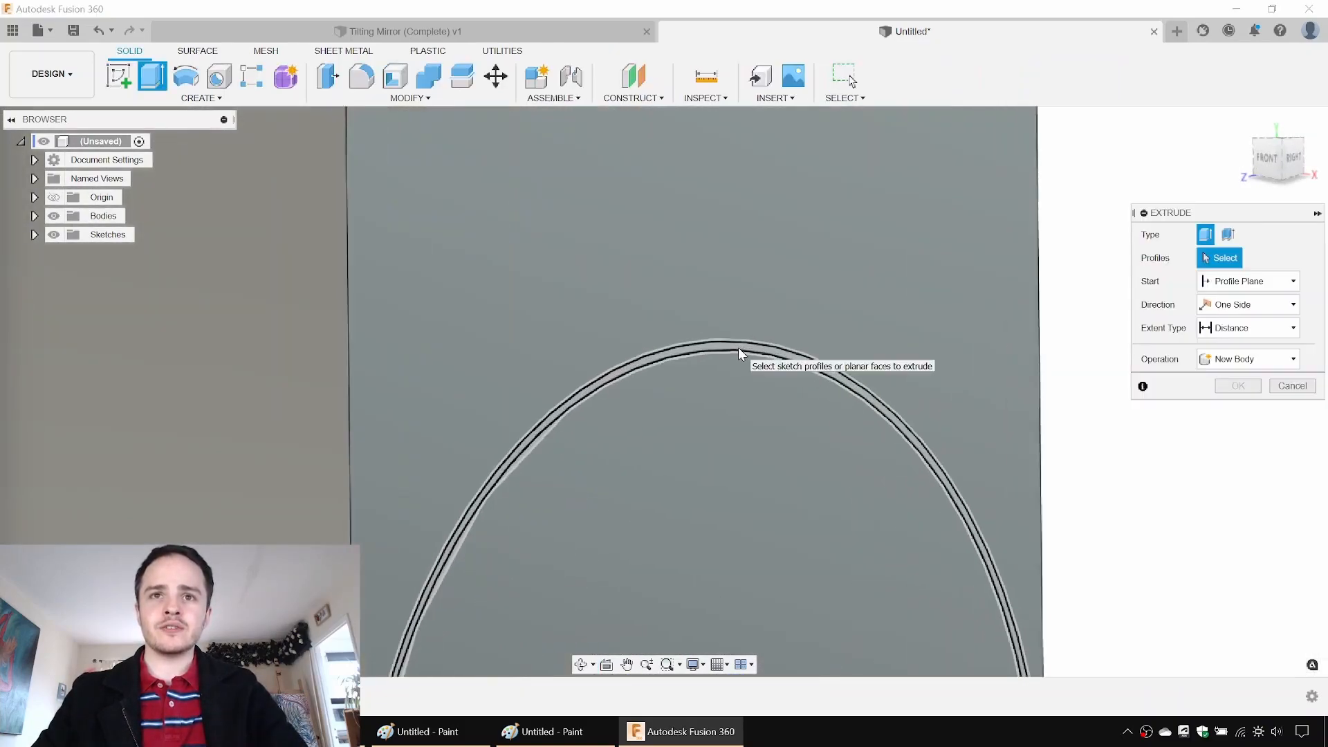
left_click(737, 347)
scroll(744, 373, "down", 4)
left_click(765, 574)
left_click_drag(772, 573, 857, 566)
type("1")
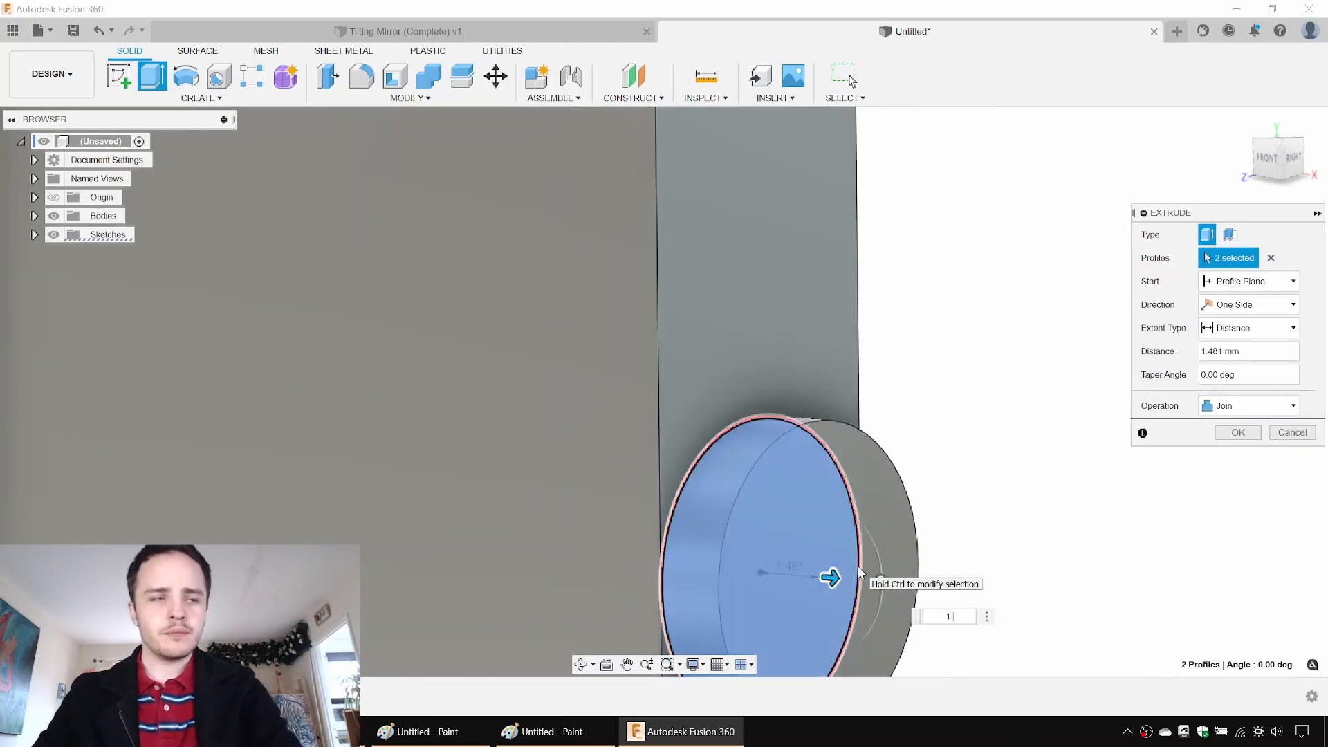
type(".7")
left_click(1230, 433)
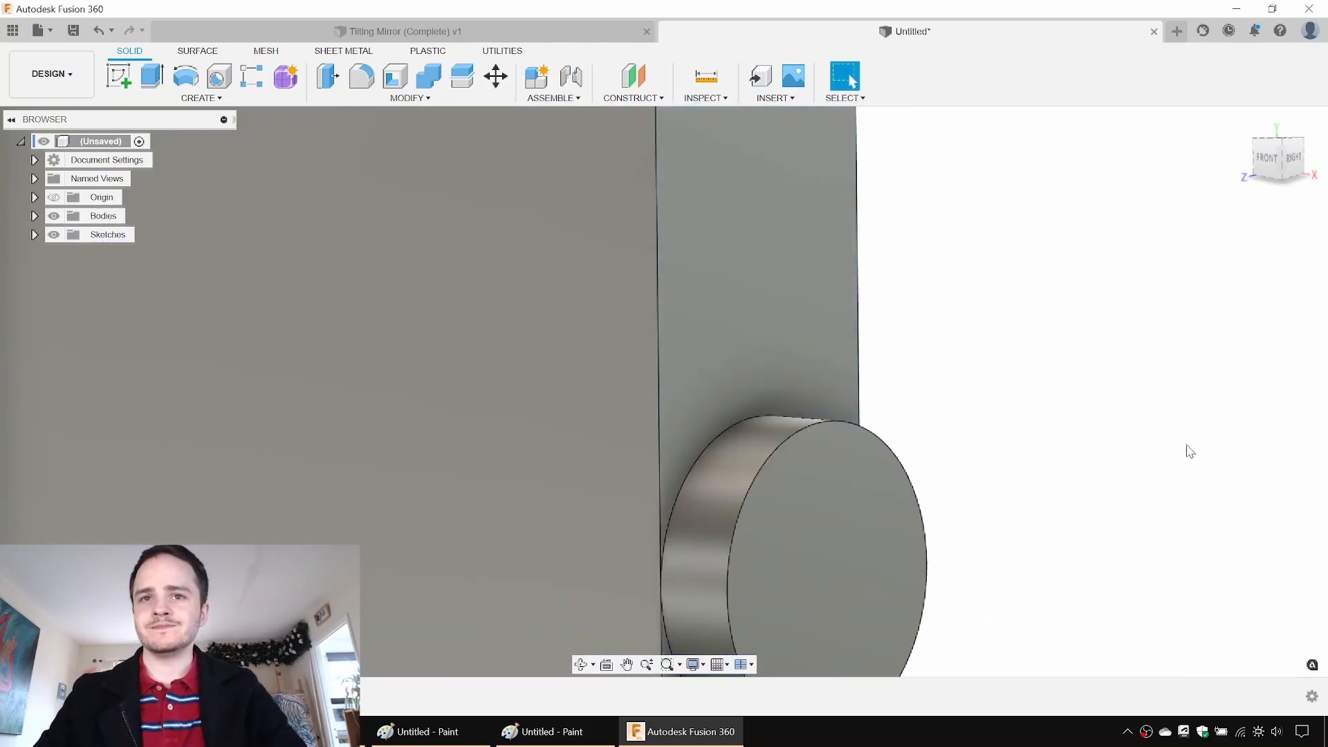
scroll(966, 505, "down", 2)
Step: Show the pivot's circle sketch, Sketch2, so its profiles can be selected again
middle_click_drag(966, 504, 1176, 482, "shift")
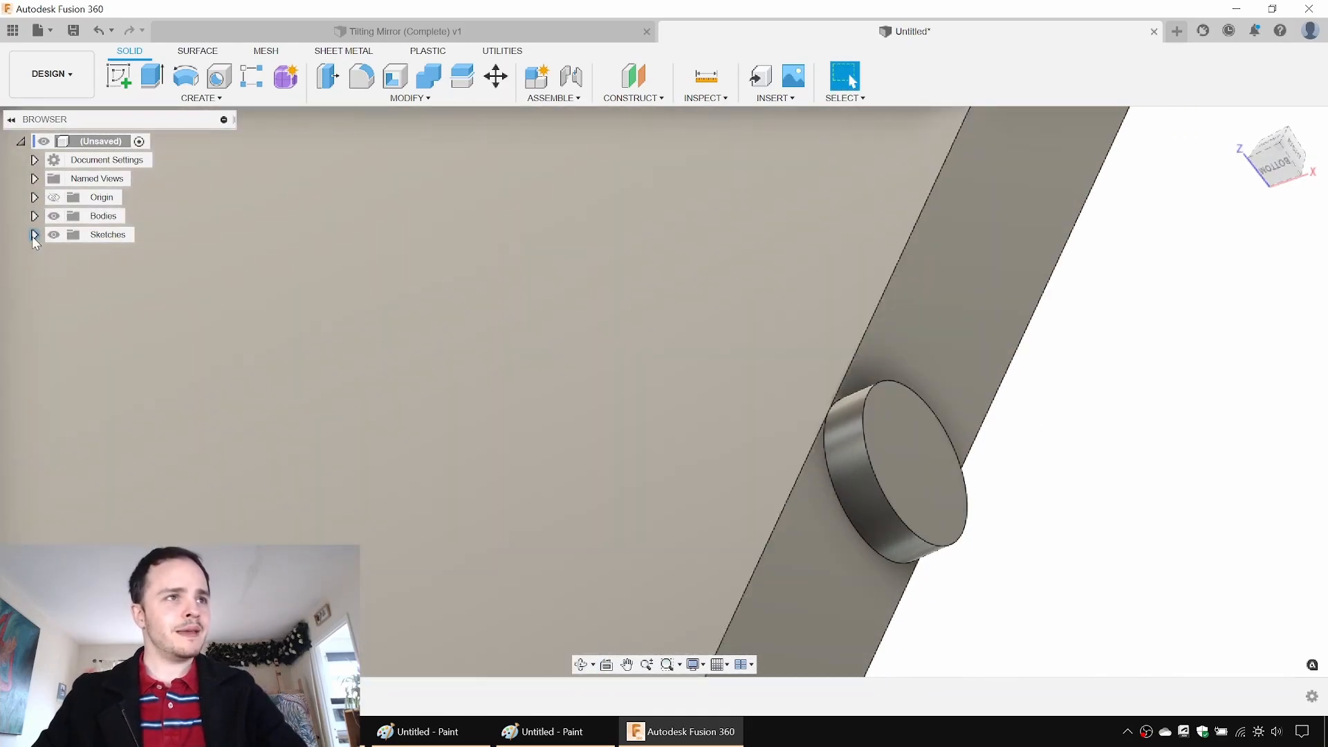
left_click(34, 235)
left_click(67, 274)
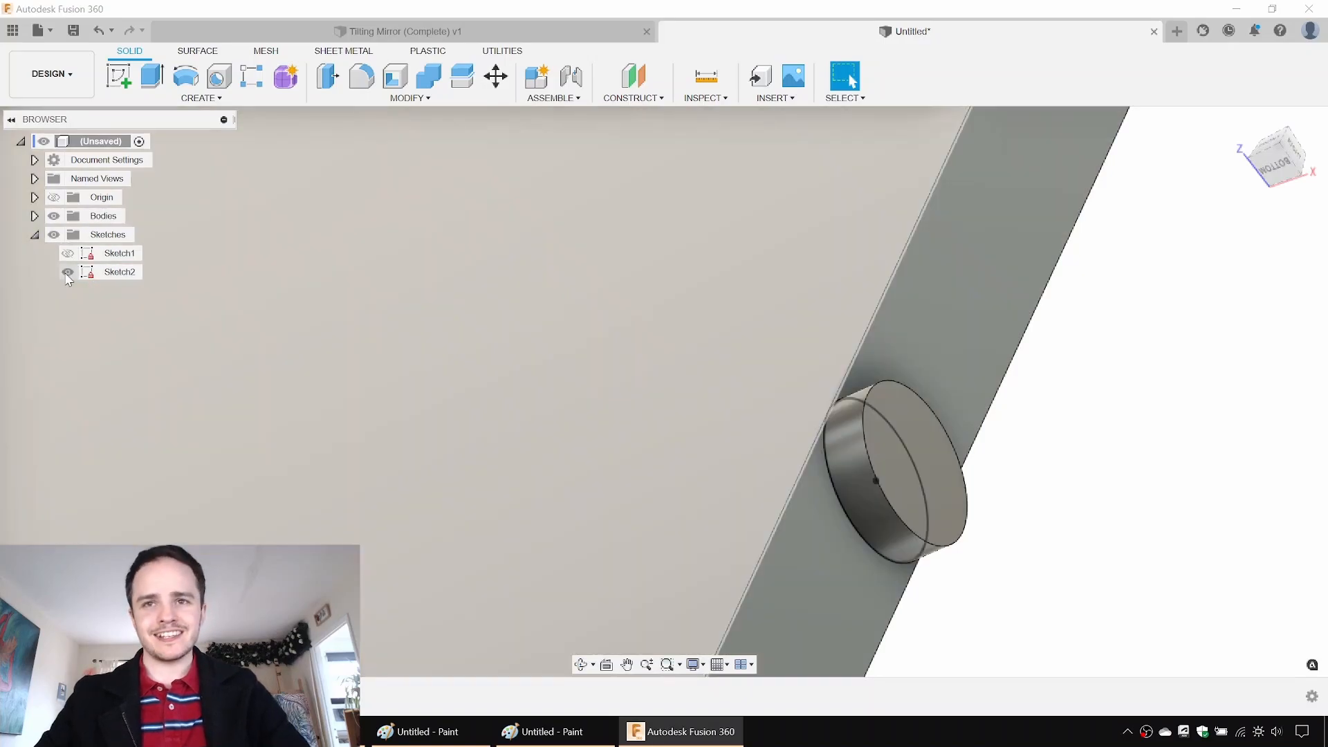
Step: Extrude the inner circle profile of the pivot sketch 4.25 mm outward from the plate's side, using the Join operation
scroll(932, 464, "up", 3)
key("e")
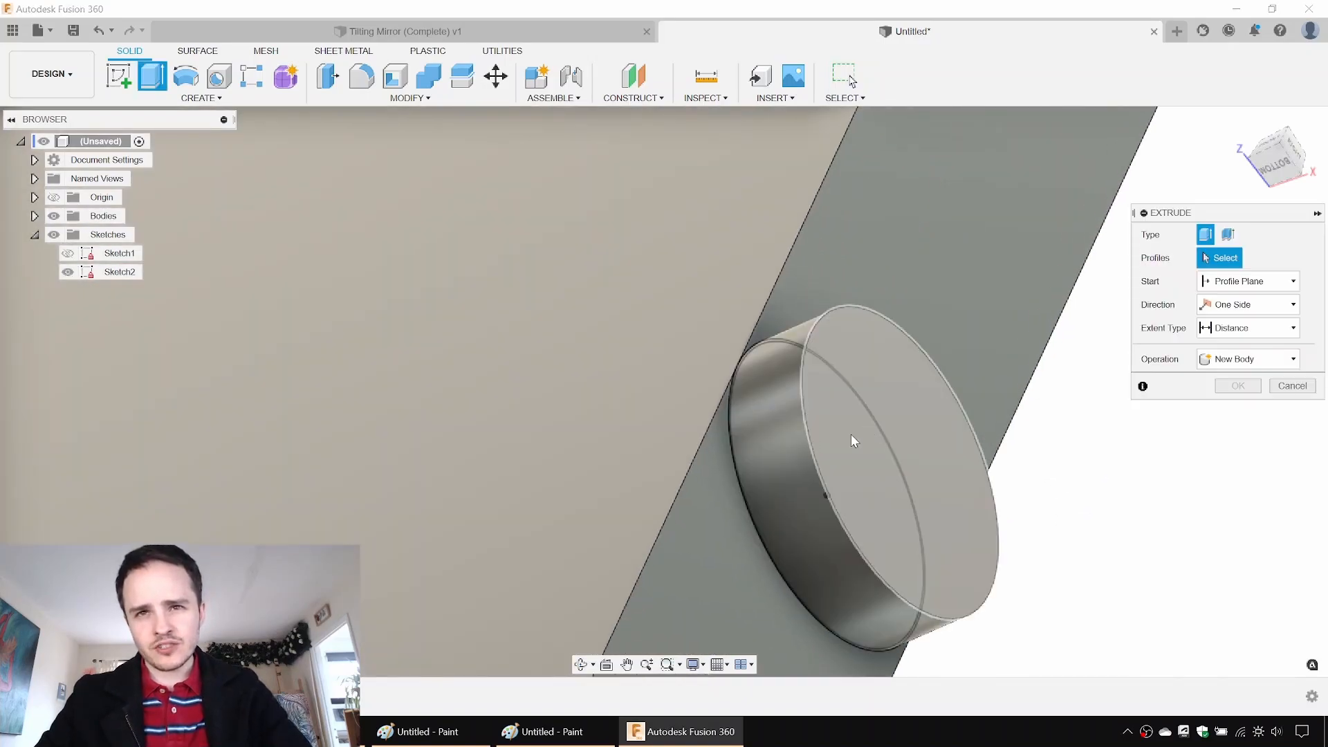
left_click(877, 477)
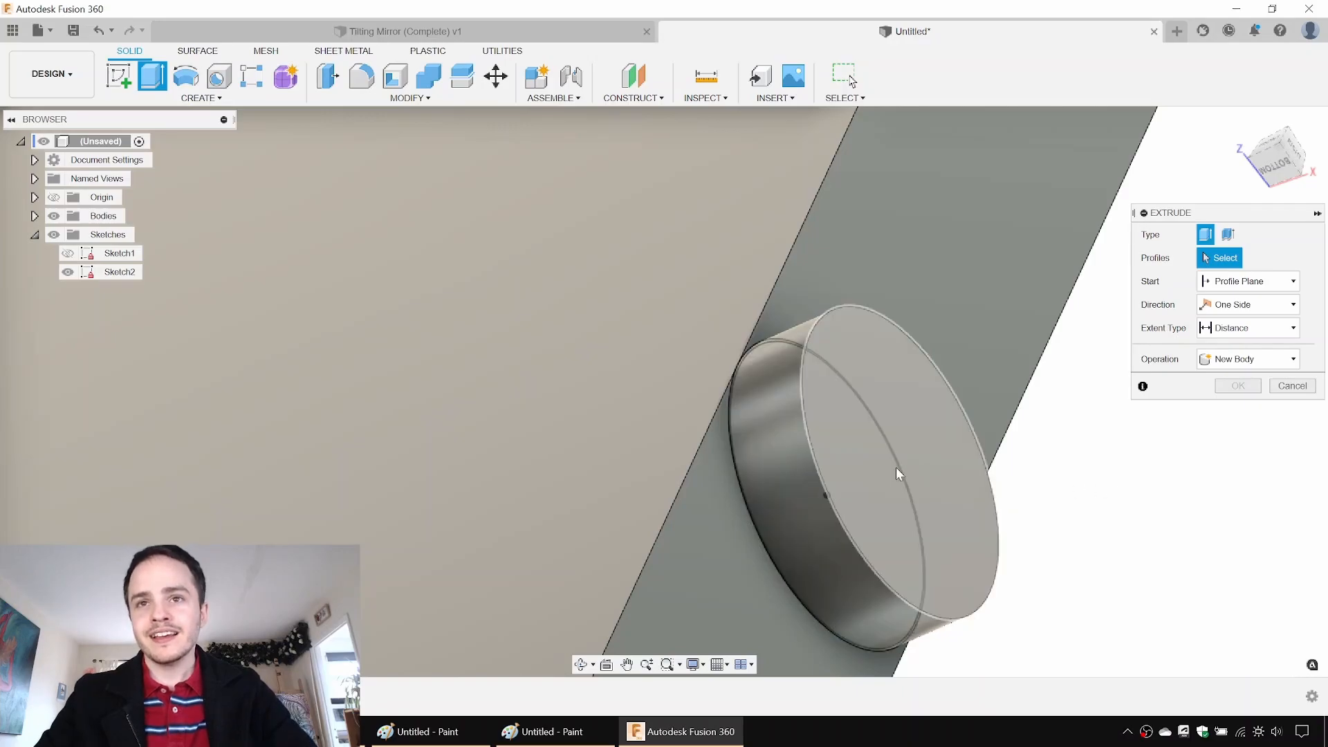
left_click(855, 466)
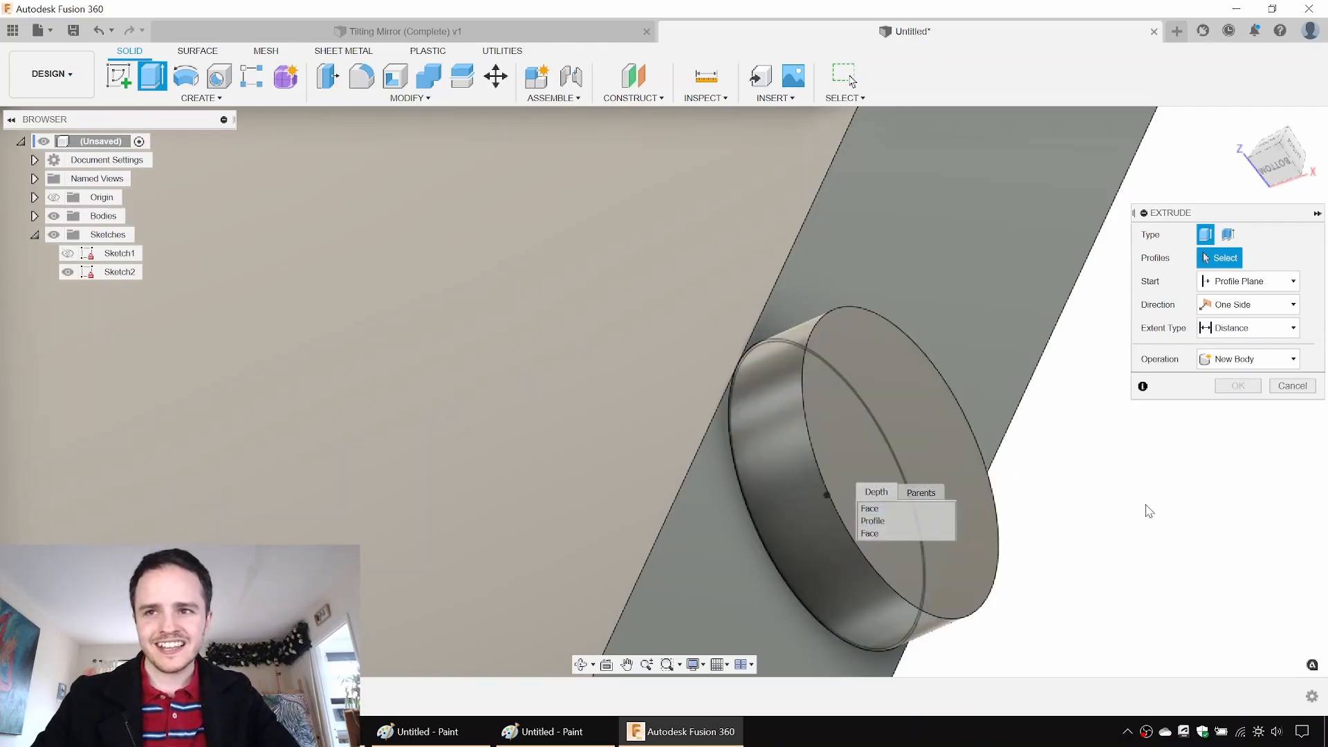
left_click(863, 471)
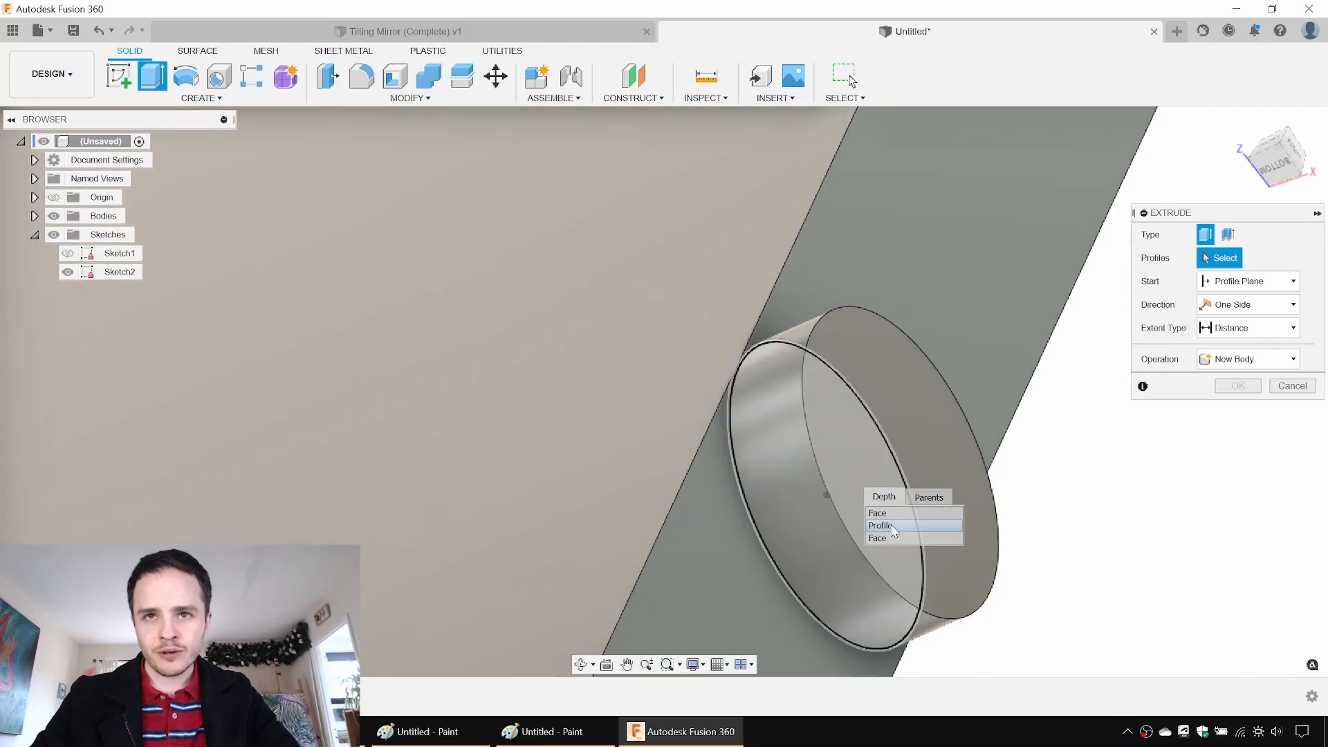
left_click(896, 527)
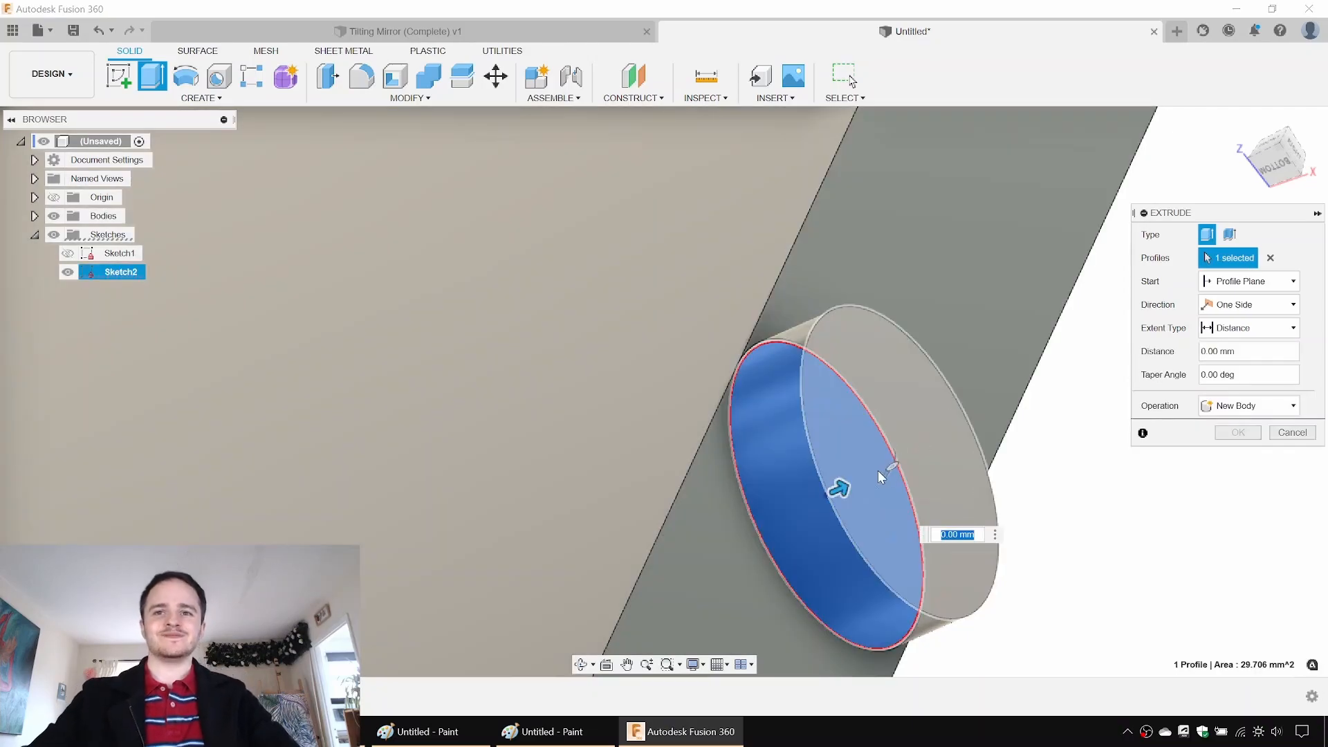
left_click_drag(839, 490, 1014, 433)
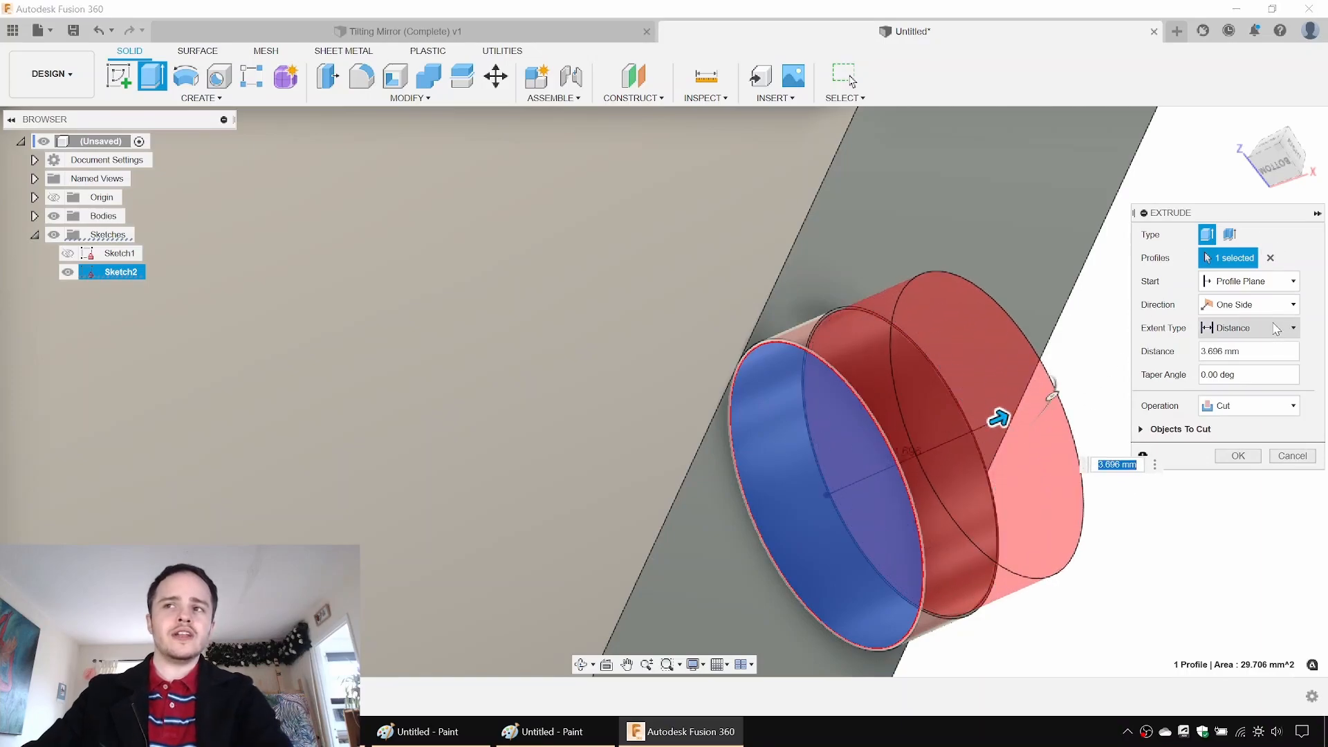
type("4.25")
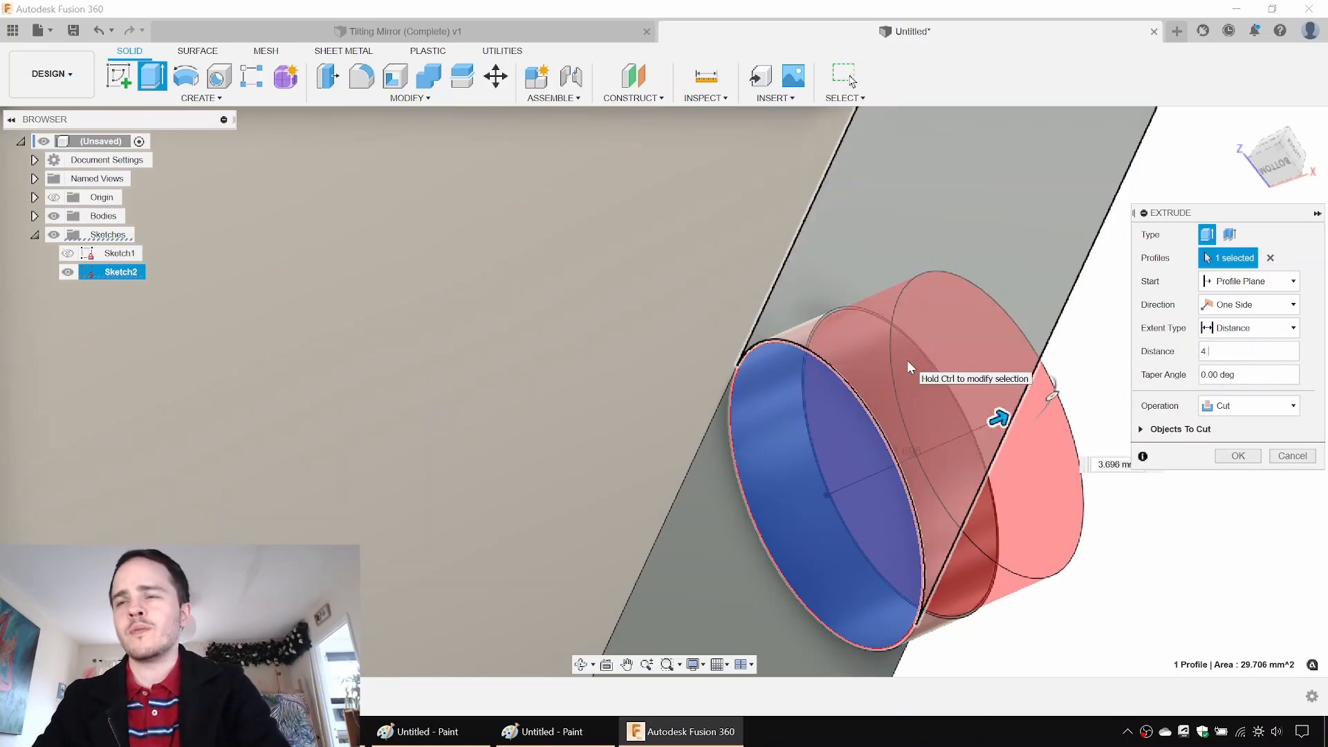
left_click(1242, 415)
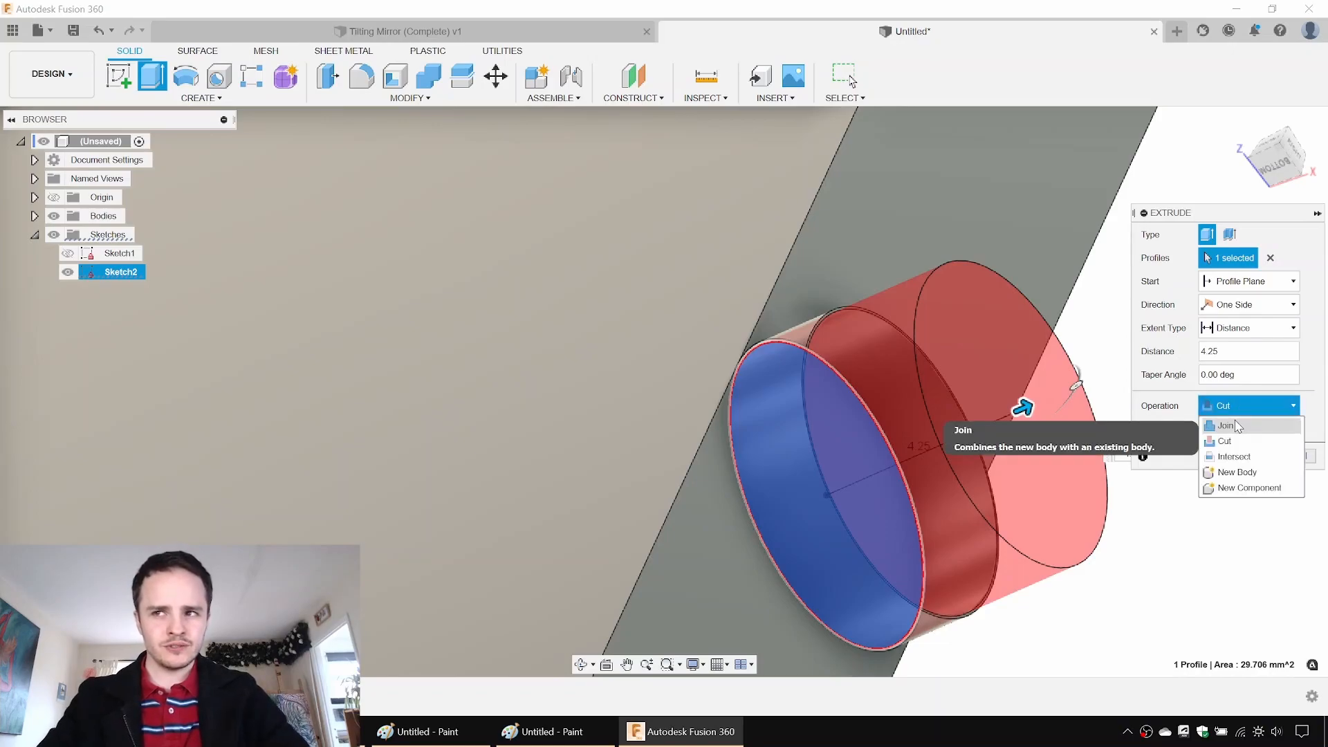
left_click(1238, 427)
left_click(1238, 432)
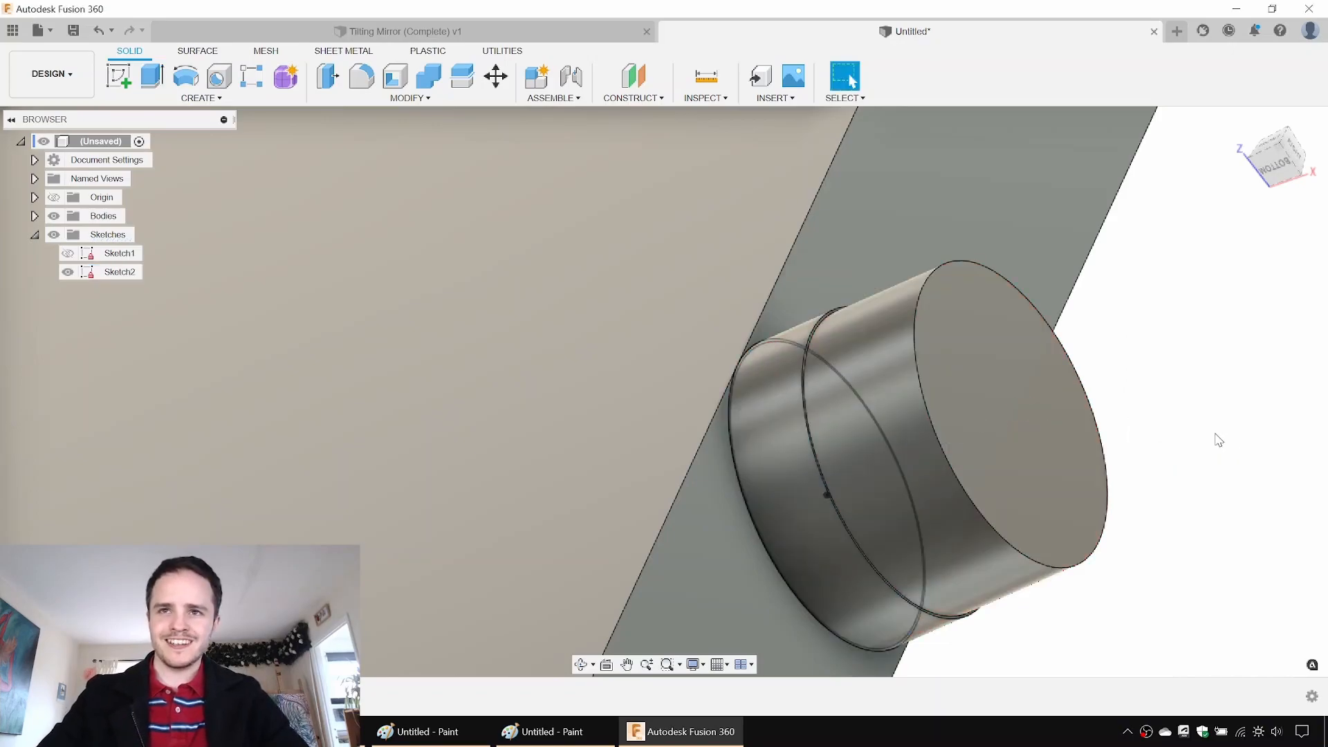
Step: Create a Plane Along Path on the plate's tangent outer edge chain, at a physical distance of 50 mm, across the pivot side
scroll(1052, 418, "down", 3)
middle_click_drag(1052, 417, 989, 378, "shift")
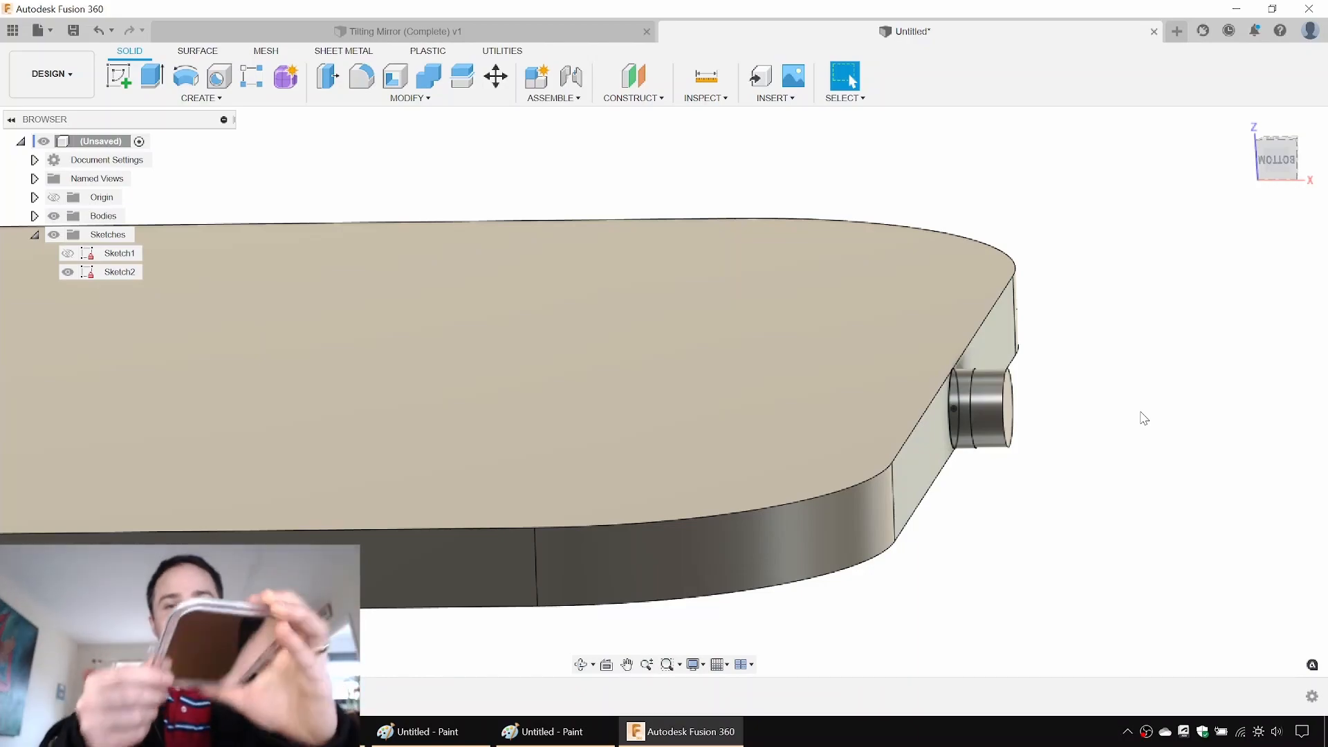
scroll(1085, 320, "down", 3)
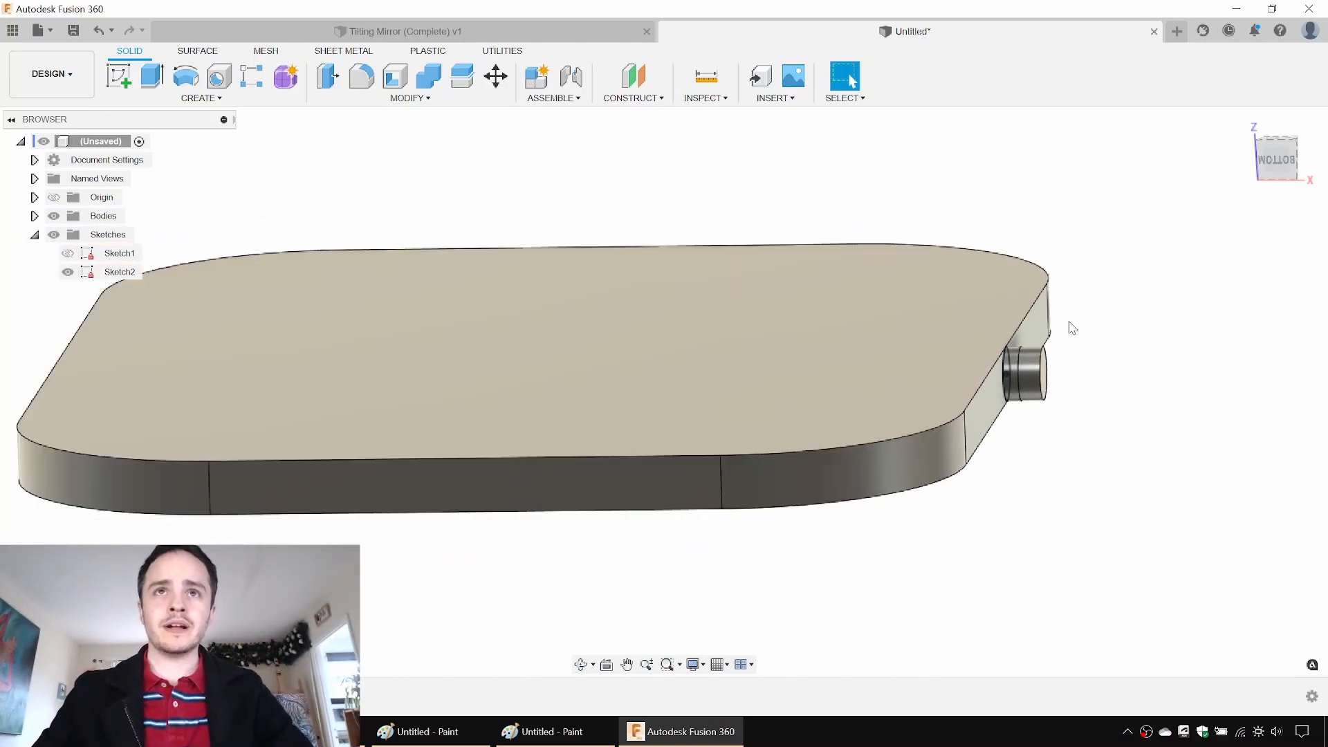
middle_click_drag(1069, 262, 1177, 265, "shift")
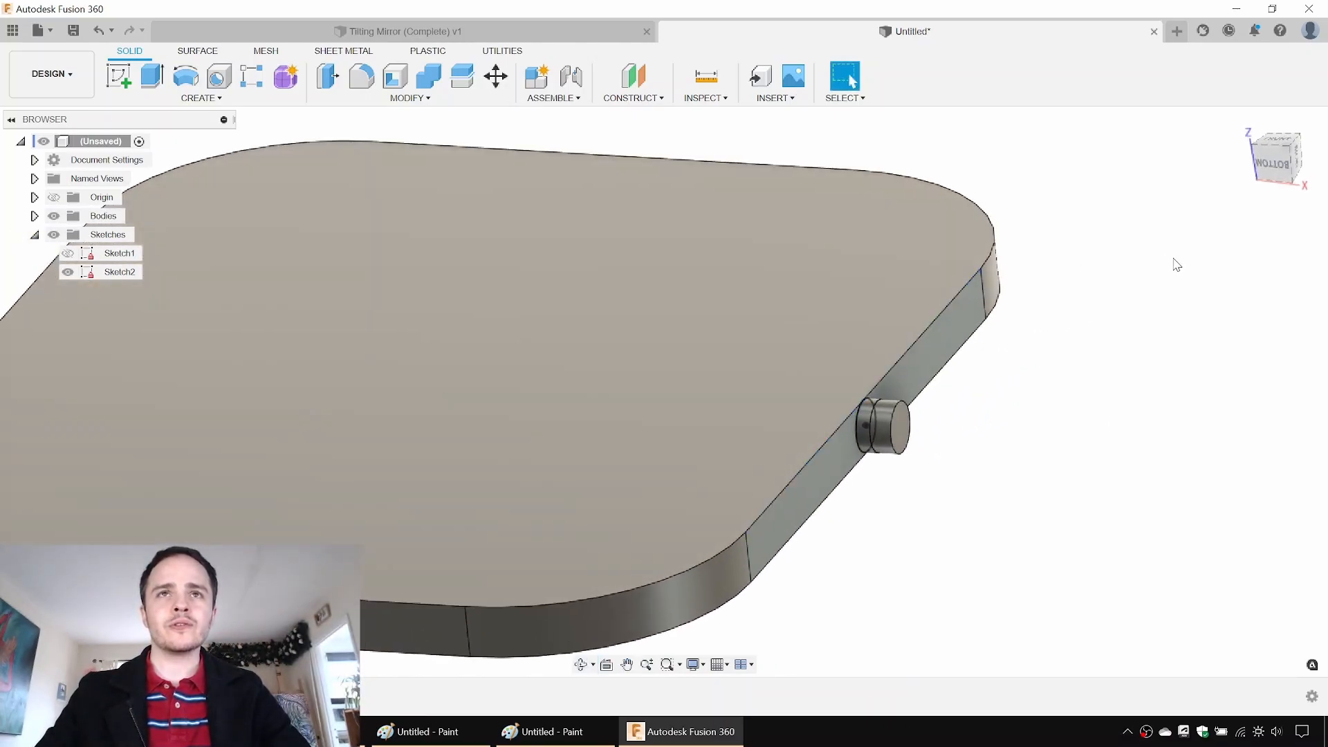
left_click(643, 99)
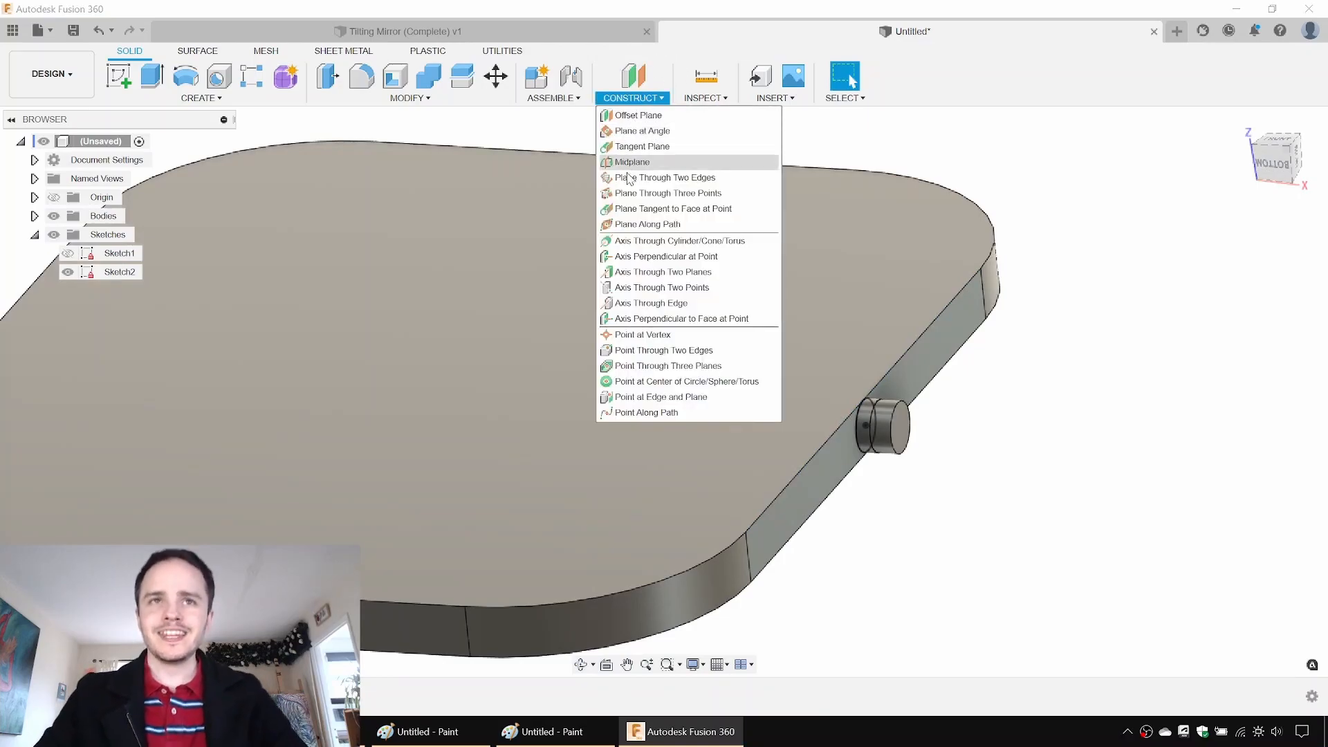
left_click(697, 255)
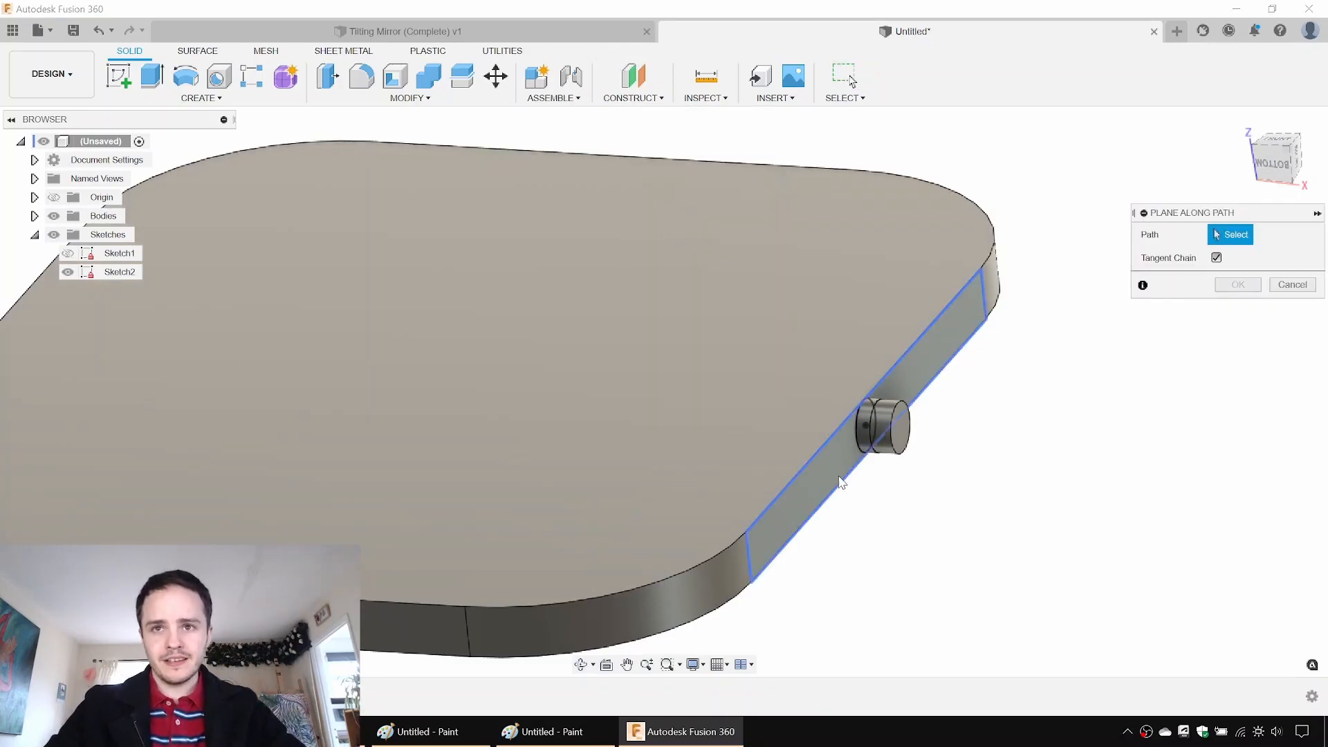
left_click(989, 218)
left_click_drag(988, 220, 845, 448)
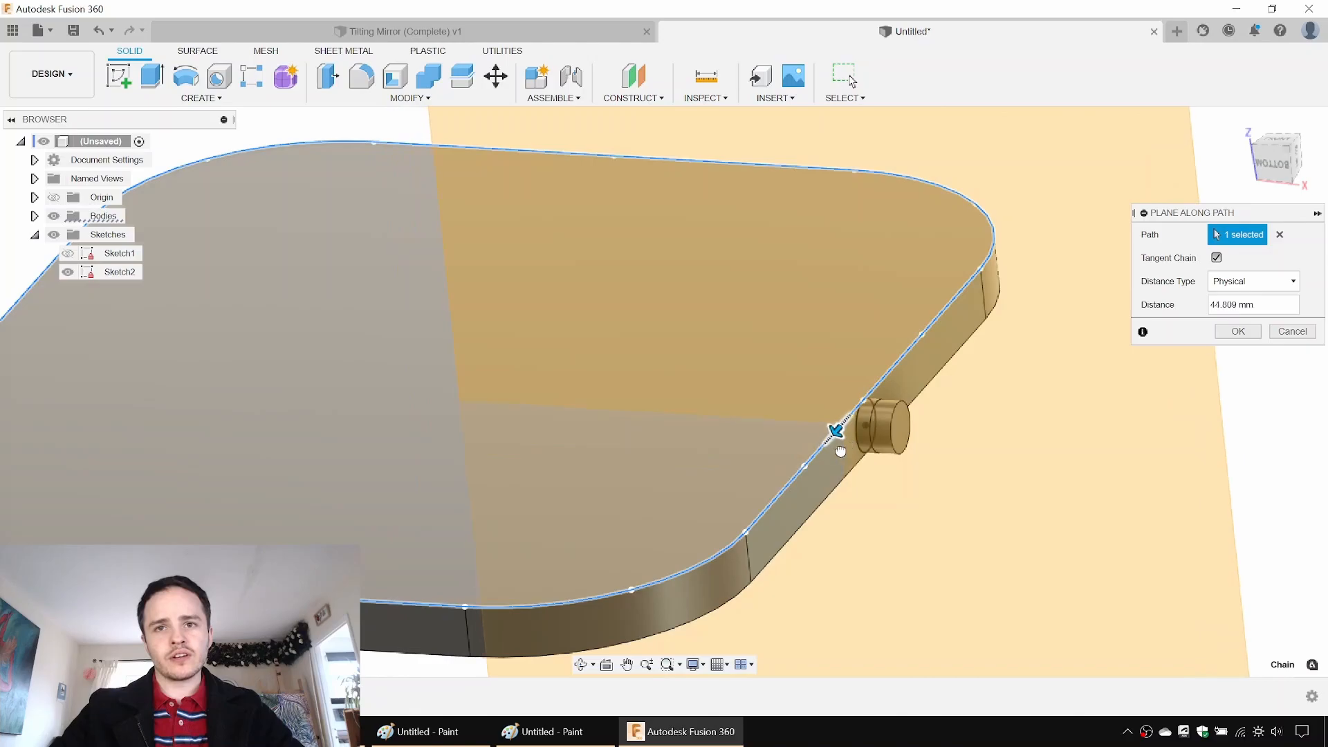
left_click(807, 462)
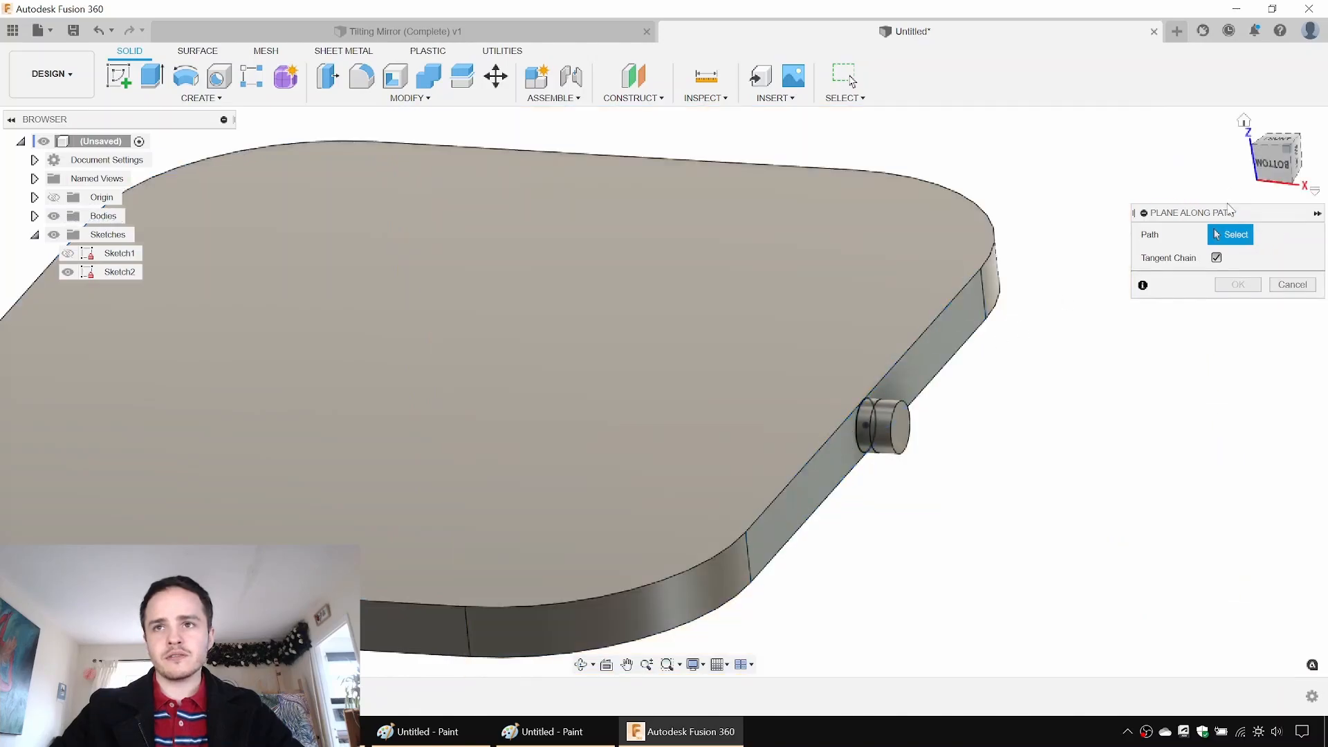
left_click(988, 237)
left_click_drag(1005, 228, 816, 469)
left_click(1243, 309)
type("50")
left_click(1238, 332)
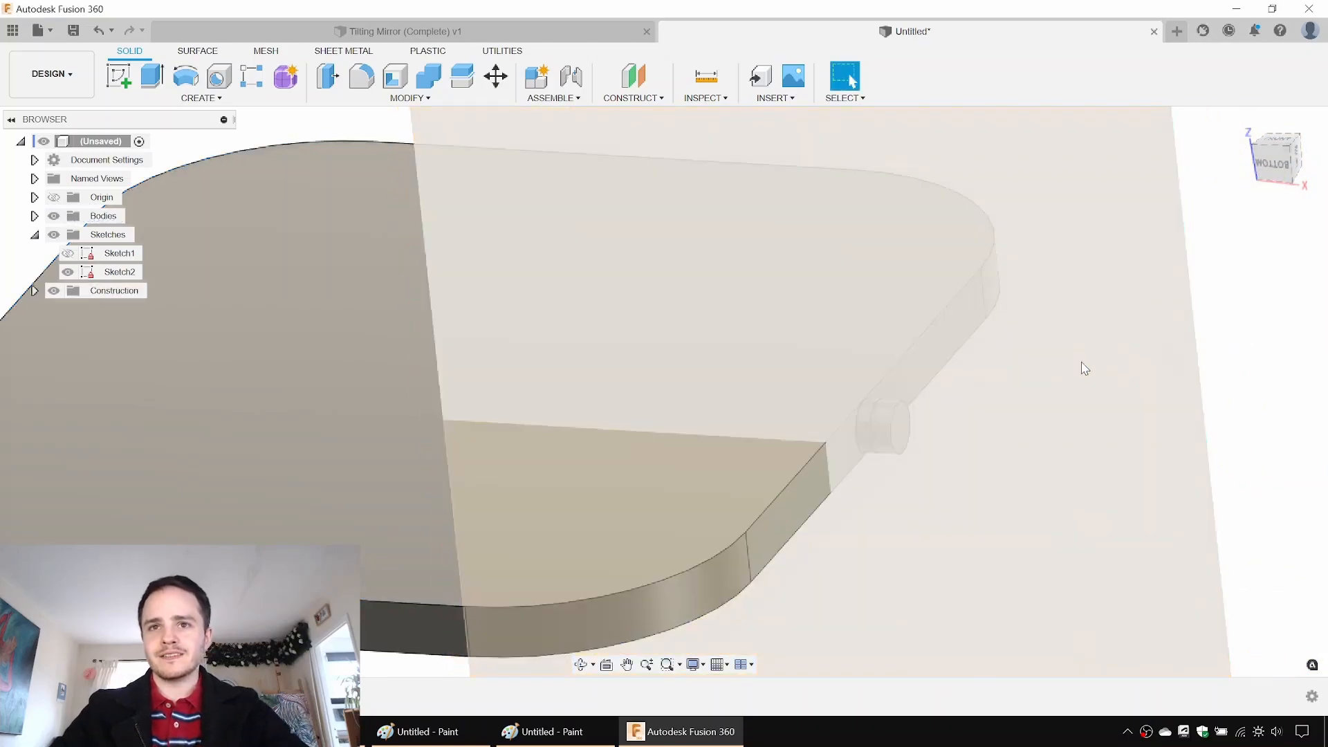
Step: Start a sketch on the new construction plane that cuts across the plate near the pivot
scroll(1084, 339, "down", 5)
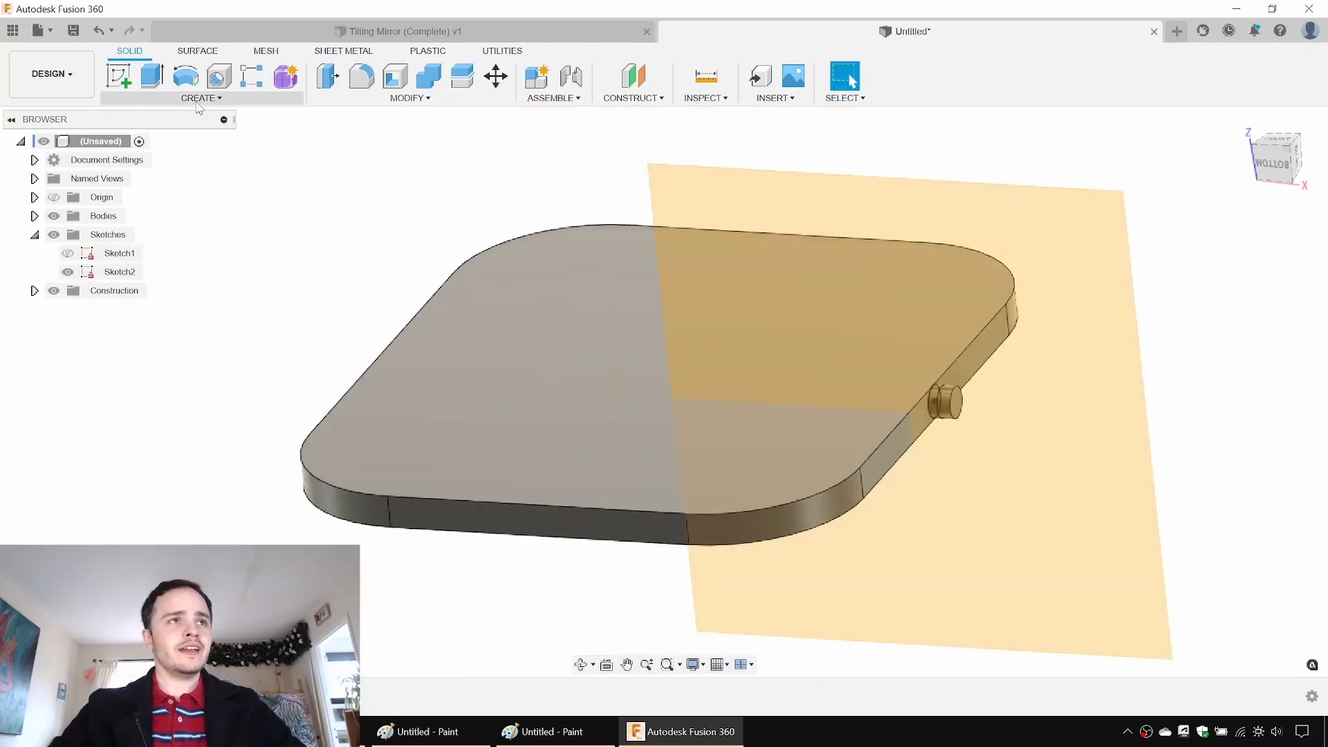
left_click(121, 78)
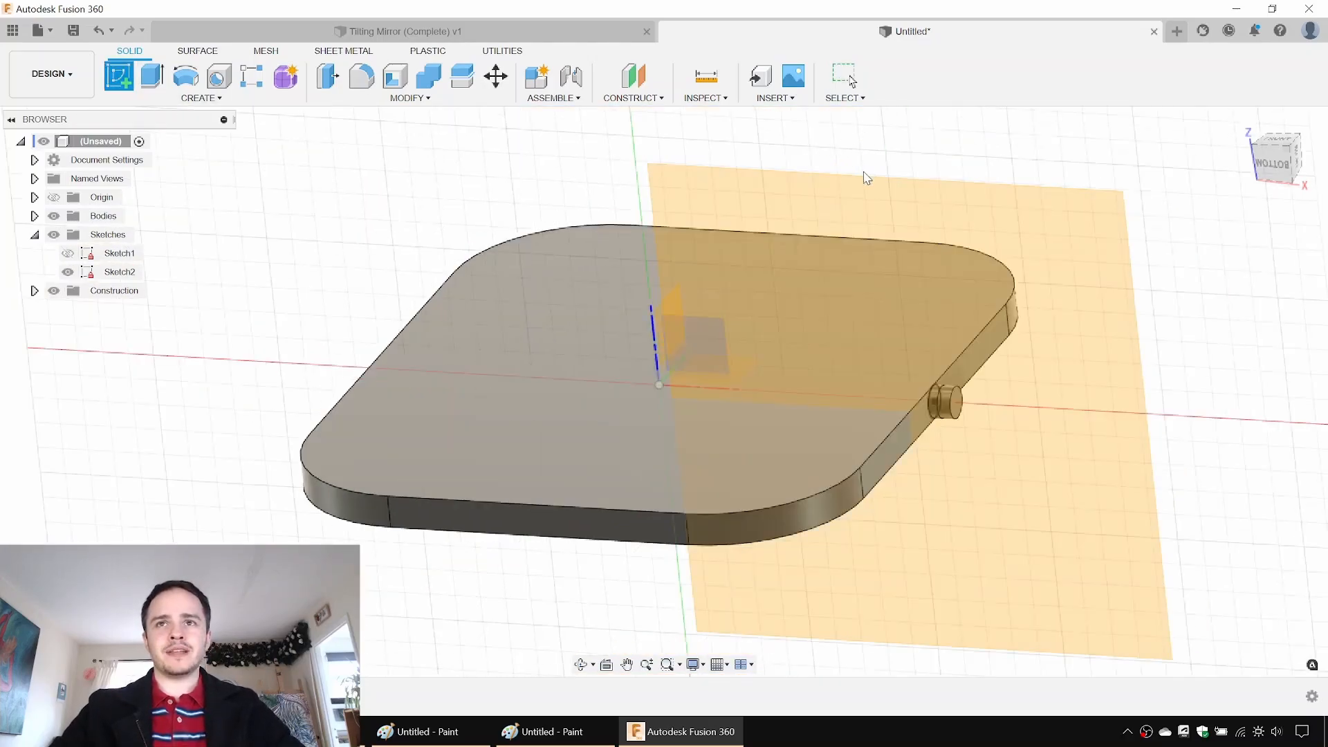
left_click(884, 178)
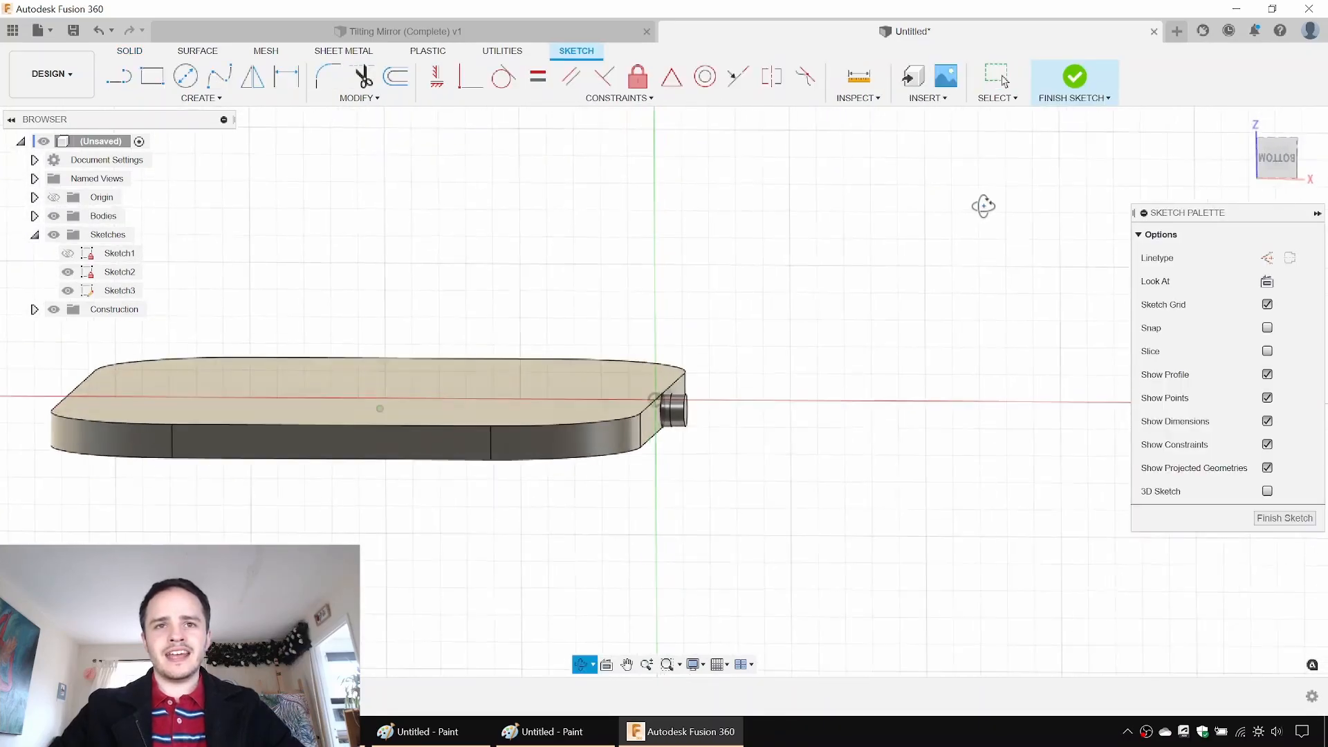
left_click_drag(983, 205, 1092, 243)
key("Escape")
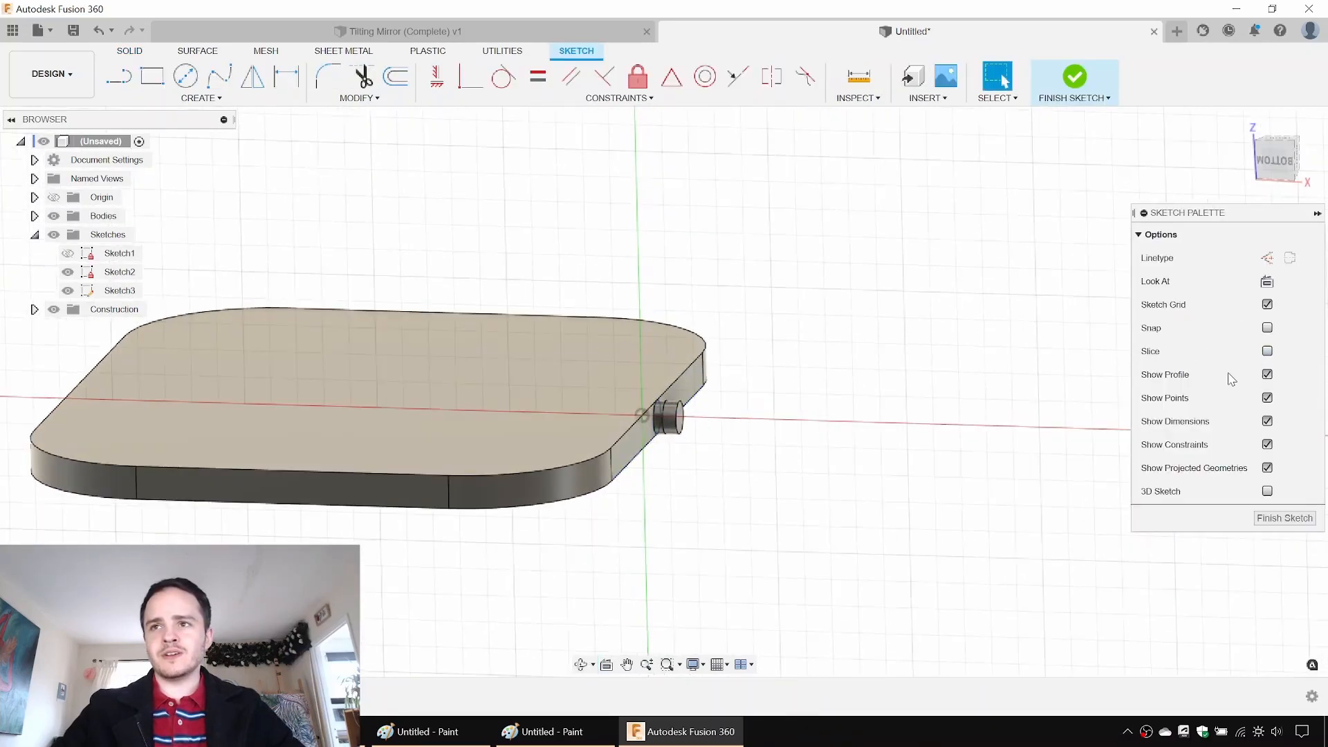
Step: Turn on Slice for the sketch and face the plate's cut section straight on
left_click(1268, 351)
left_click(1268, 352)
left_click(1268, 352)
left_click(1268, 351)
left_click(1268, 351)
left_click(1288, 166)
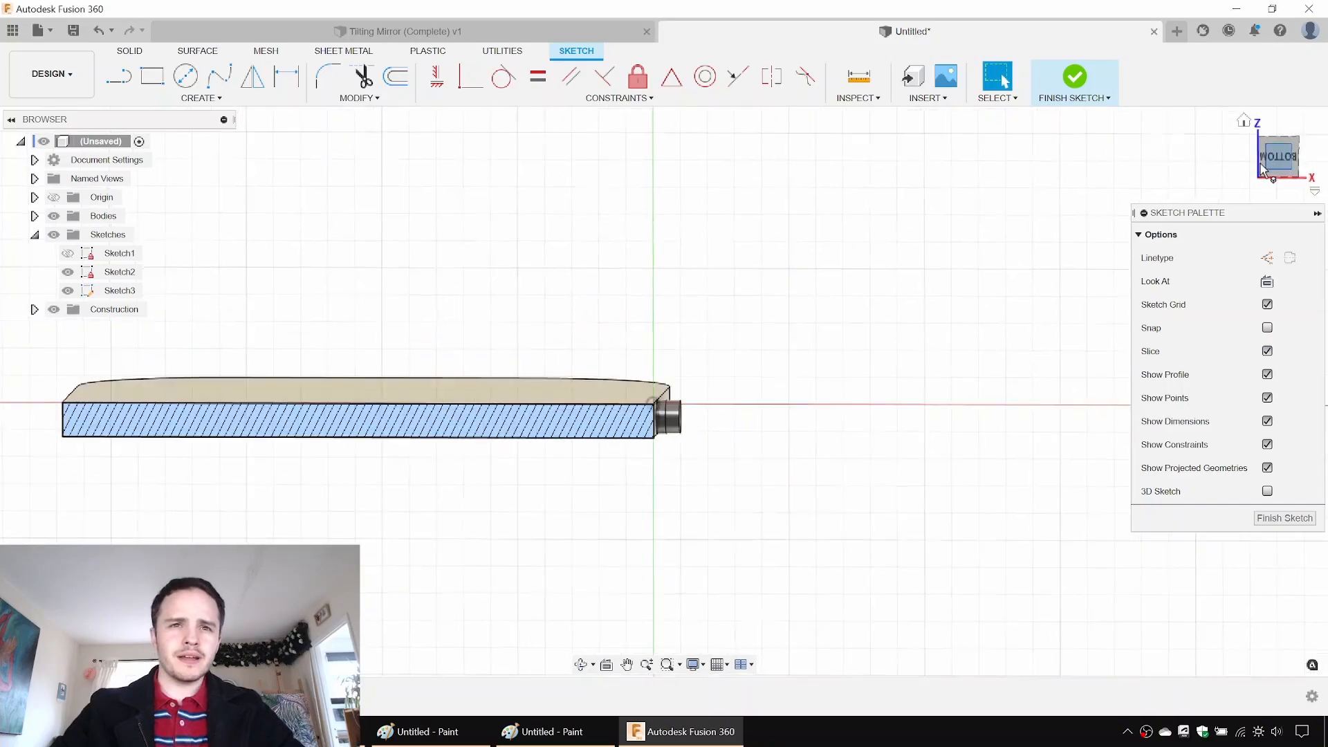
Step: Draw two flat horizontal ellipses inside the plate section near the pivot end, the upper about 2 mm and the lower about 1.6 mm high
scroll(692, 346, "up", 8)
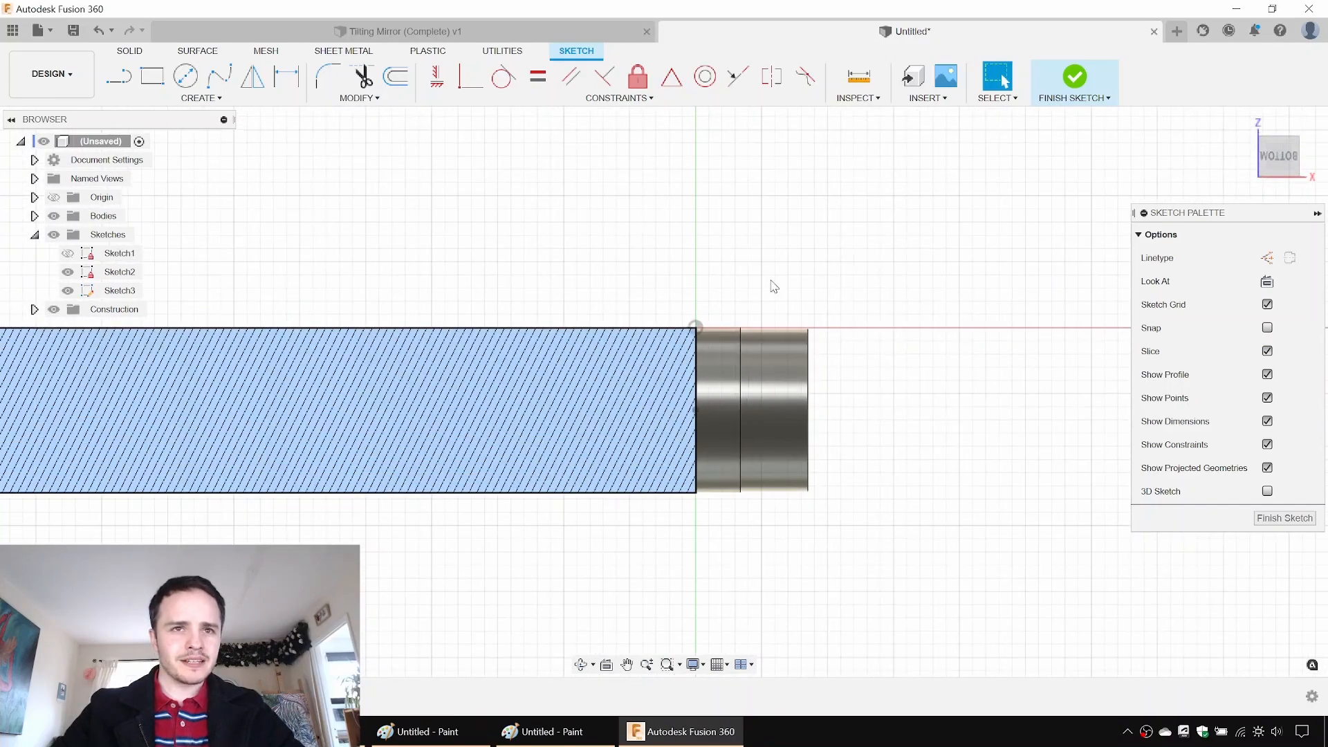
left_click(208, 97)
left_click(139, 197)
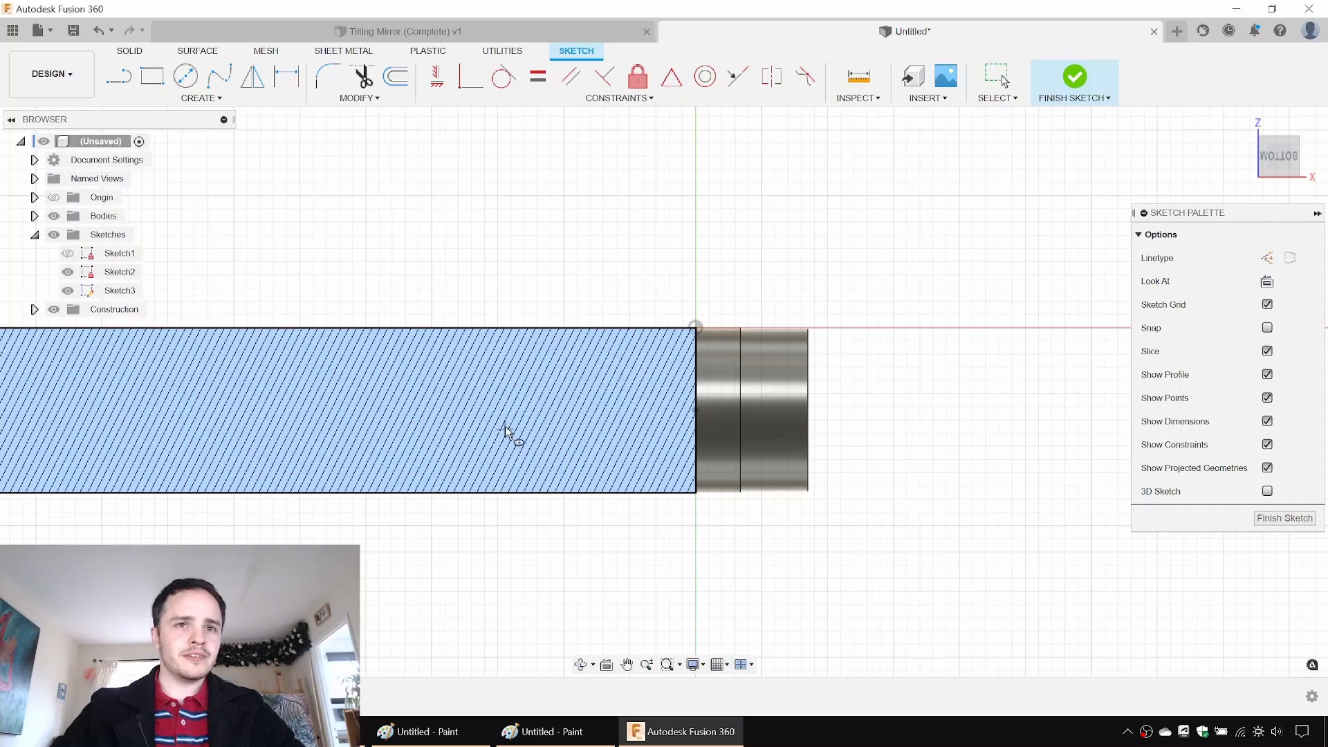
left_click(509, 391)
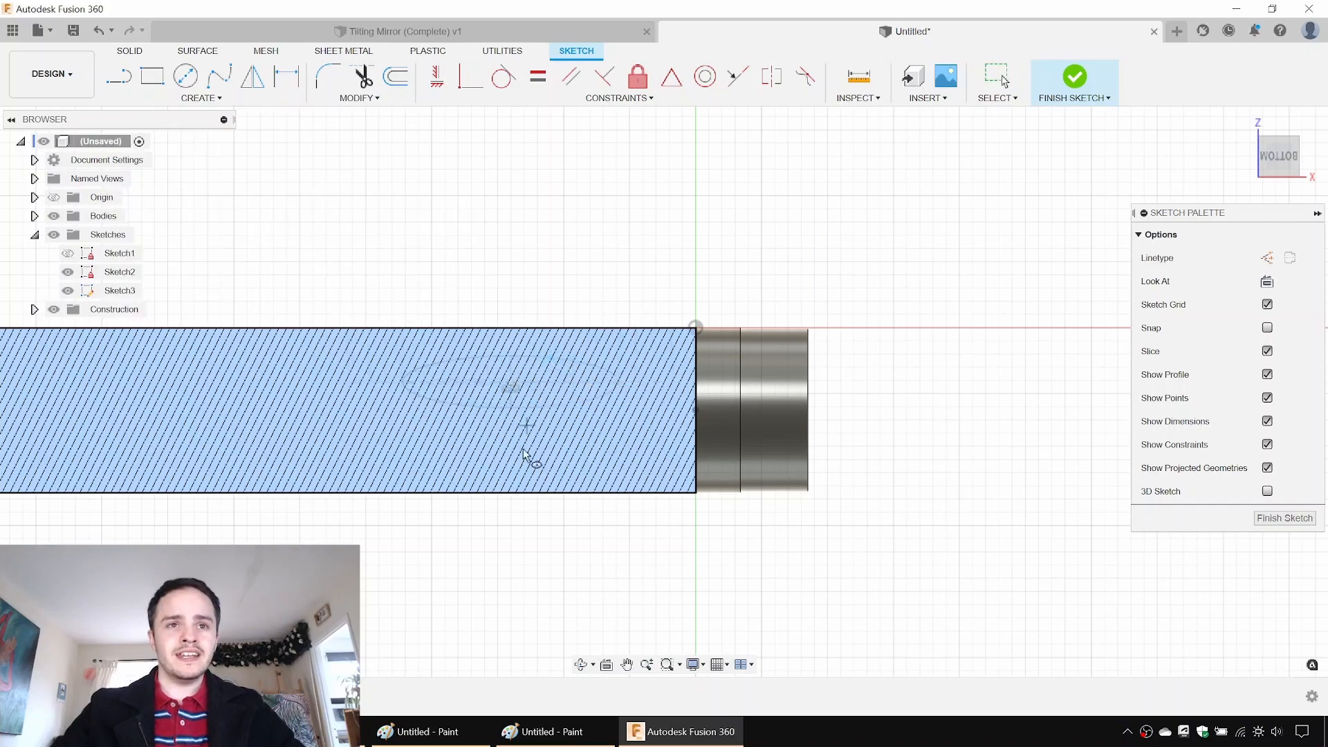
left_click(550, 455)
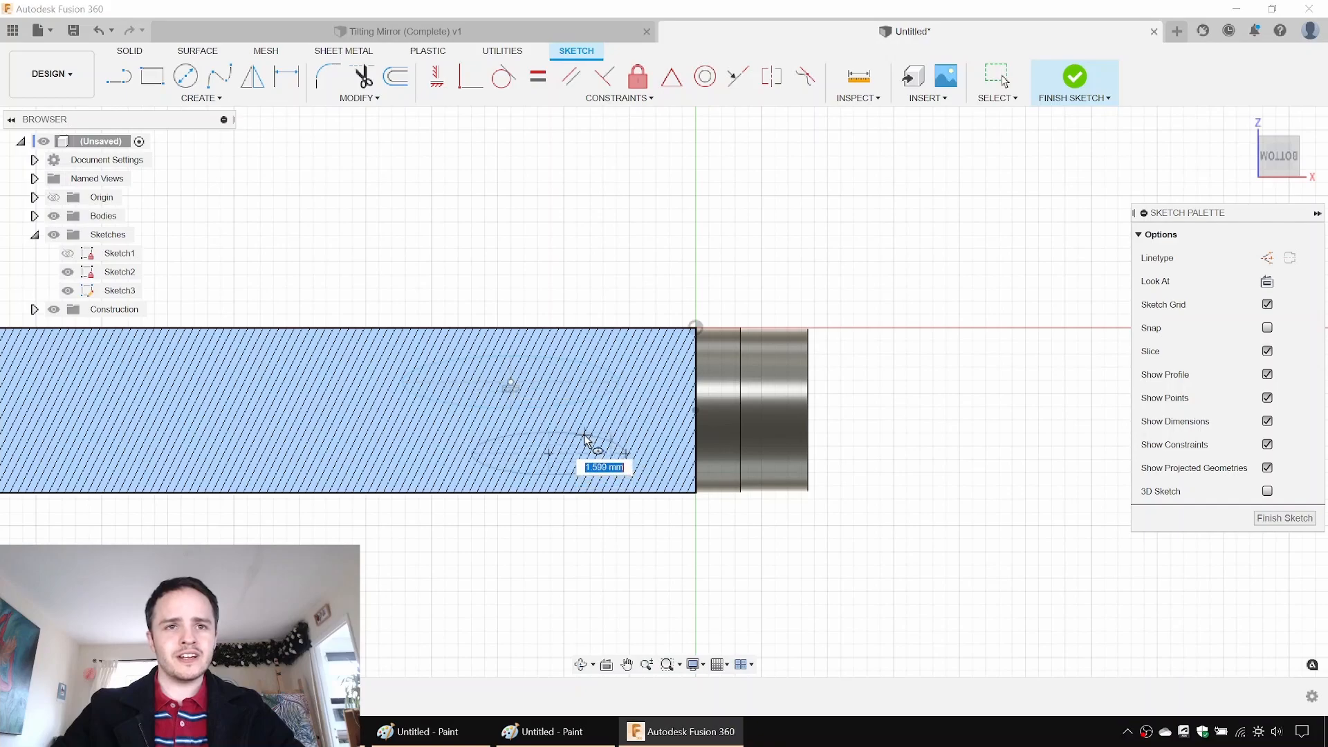
key("Escape")
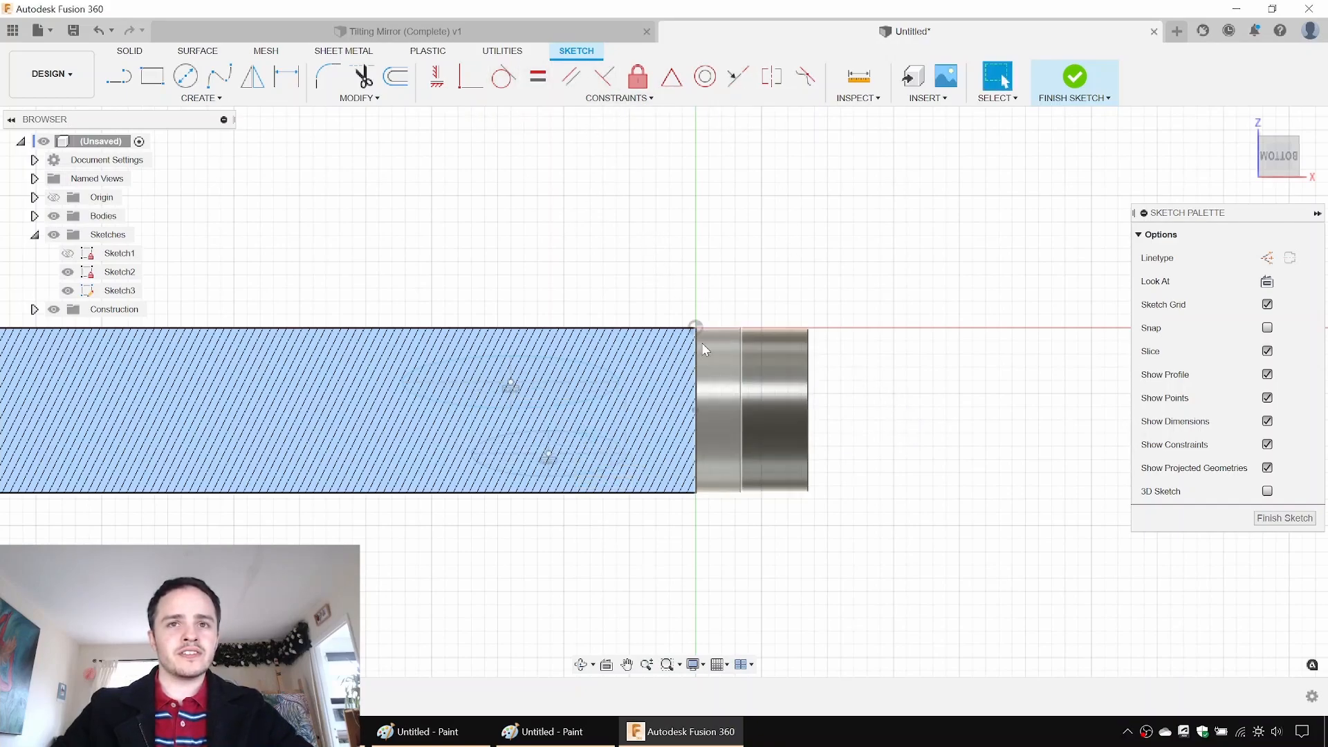
Step: Dimension the upper ellipse's vertical axis 7.5 mm from the plate's pivot-side edge
key("d")
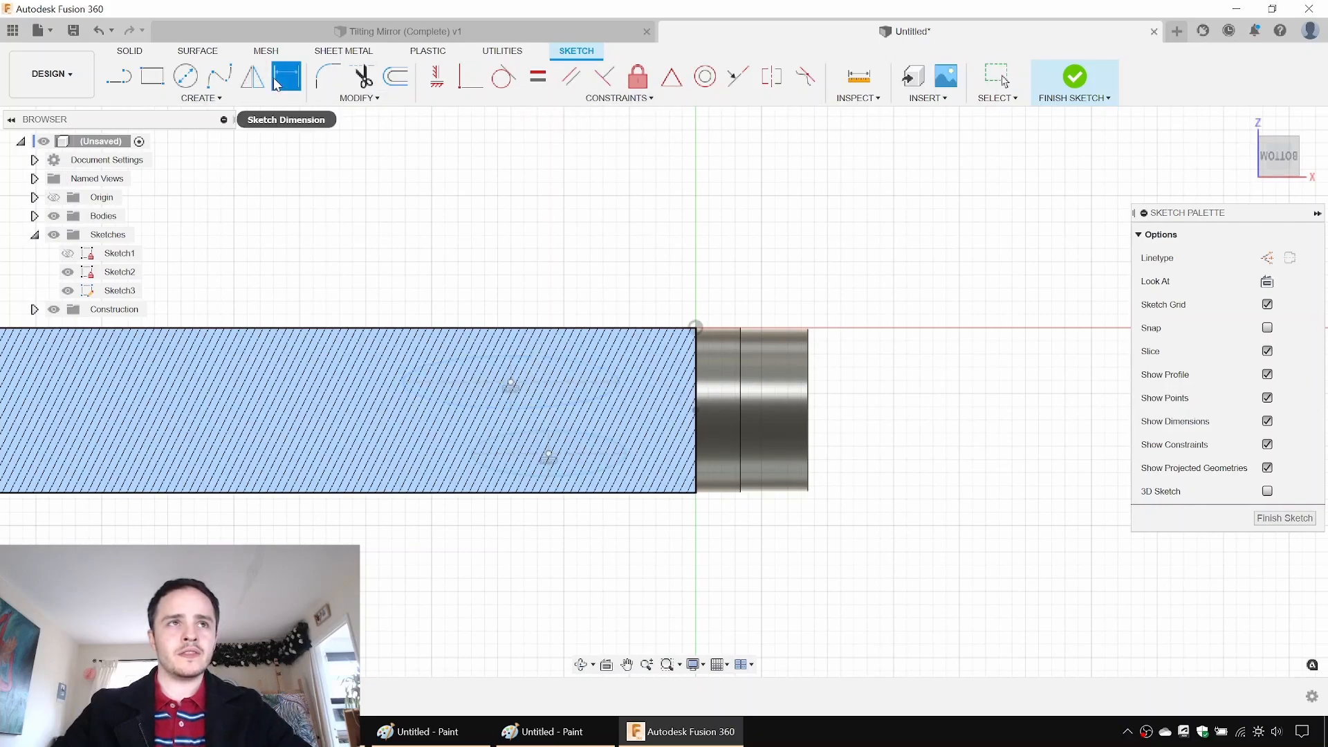
left_click(514, 371)
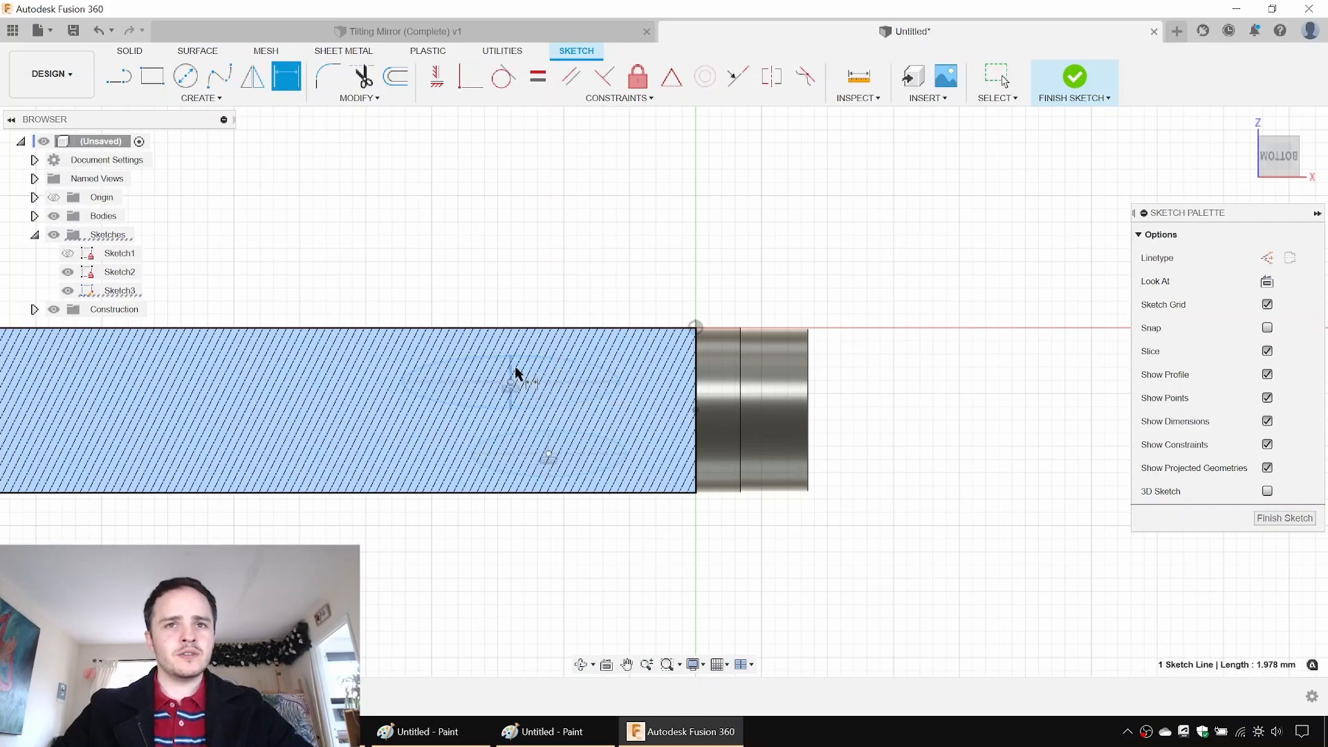
left_click(696, 351)
left_click(623, 188)
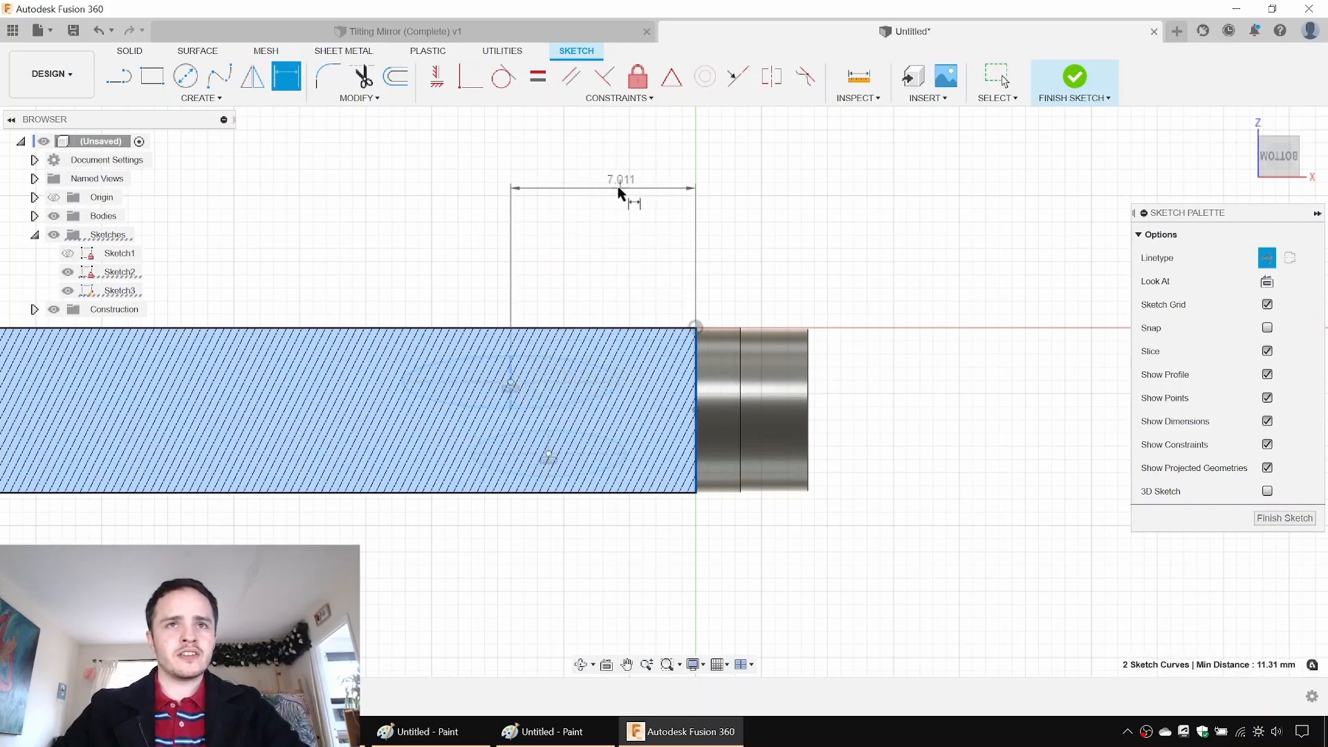
type("7.5")
key("Return")
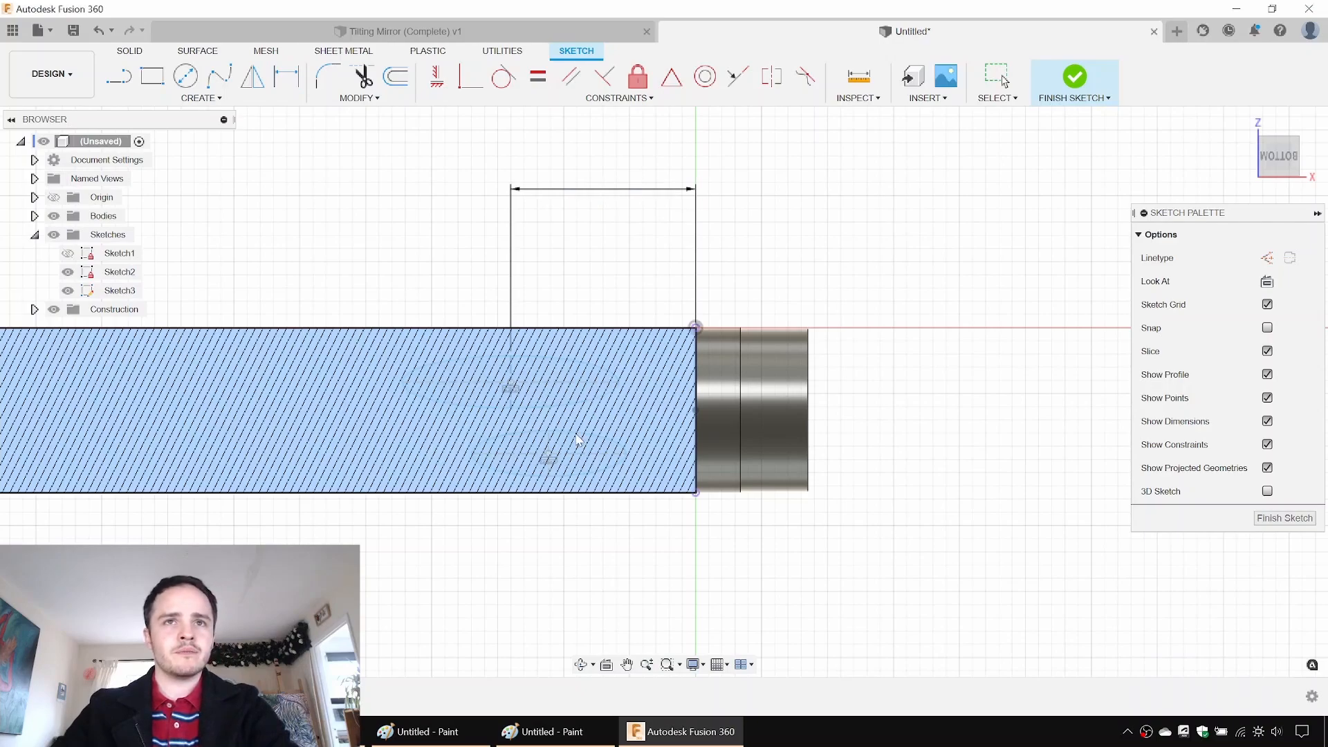
Step: Dimension the lower ellipse's centre 7.5 mm from the plate's pivot-side edge
left_click(697, 475)
left_click(548, 454)
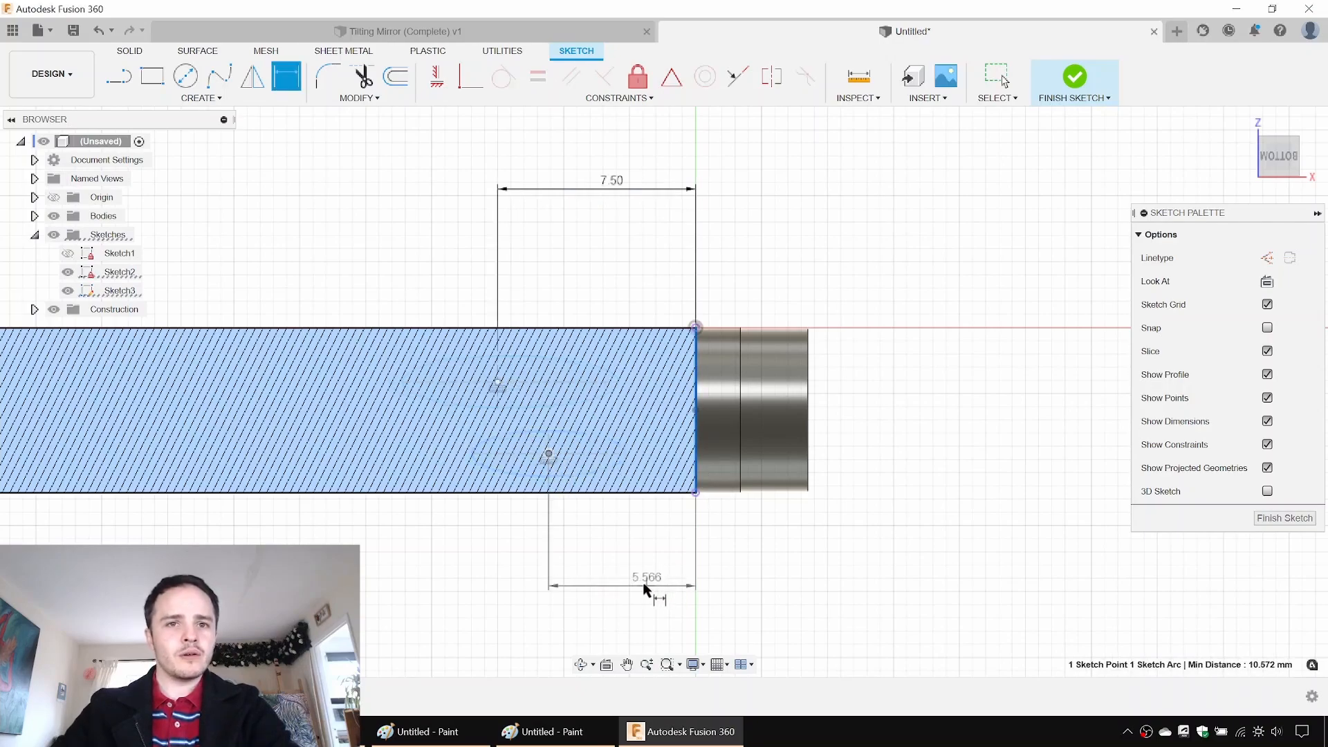
left_click(647, 583)
type("7.5")
key("Return")
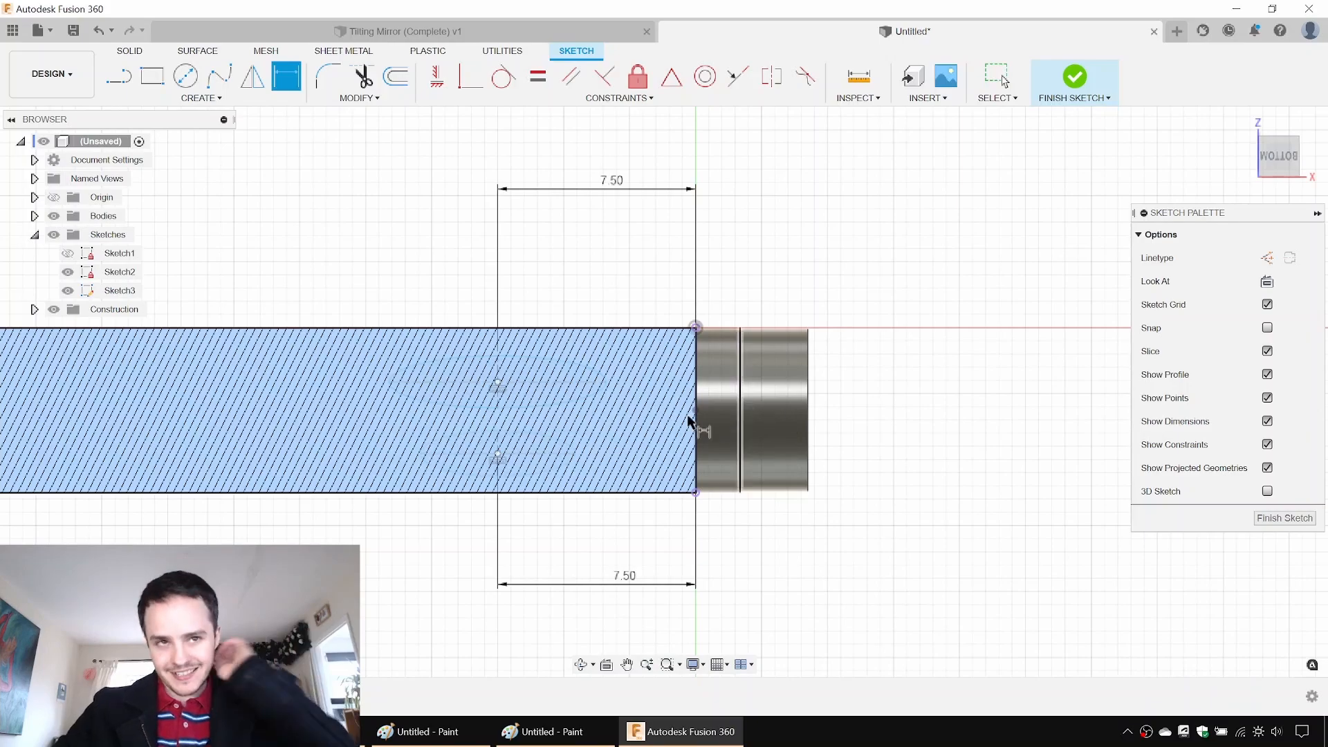
Step: Dimension the lower ellipse's centre 2.25 mm from the plate section's lower edge
left_click(499, 454)
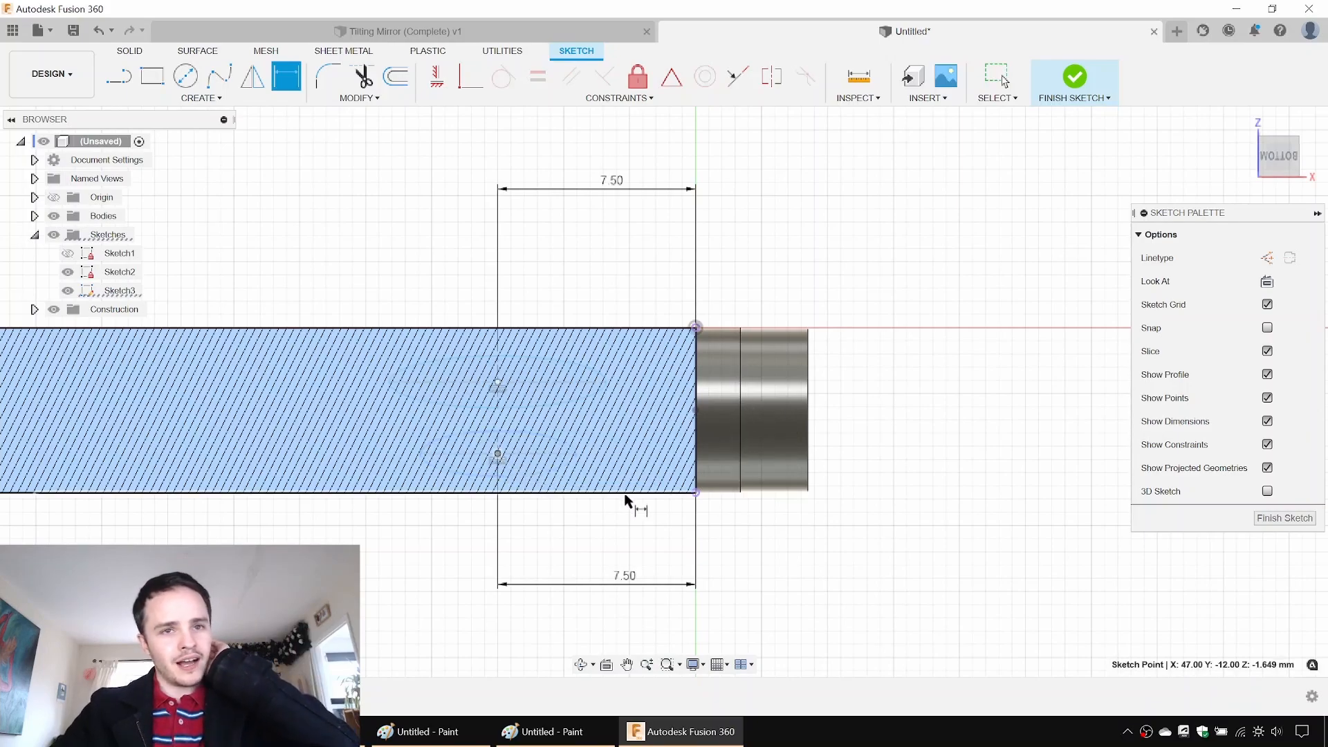
left_click(624, 493)
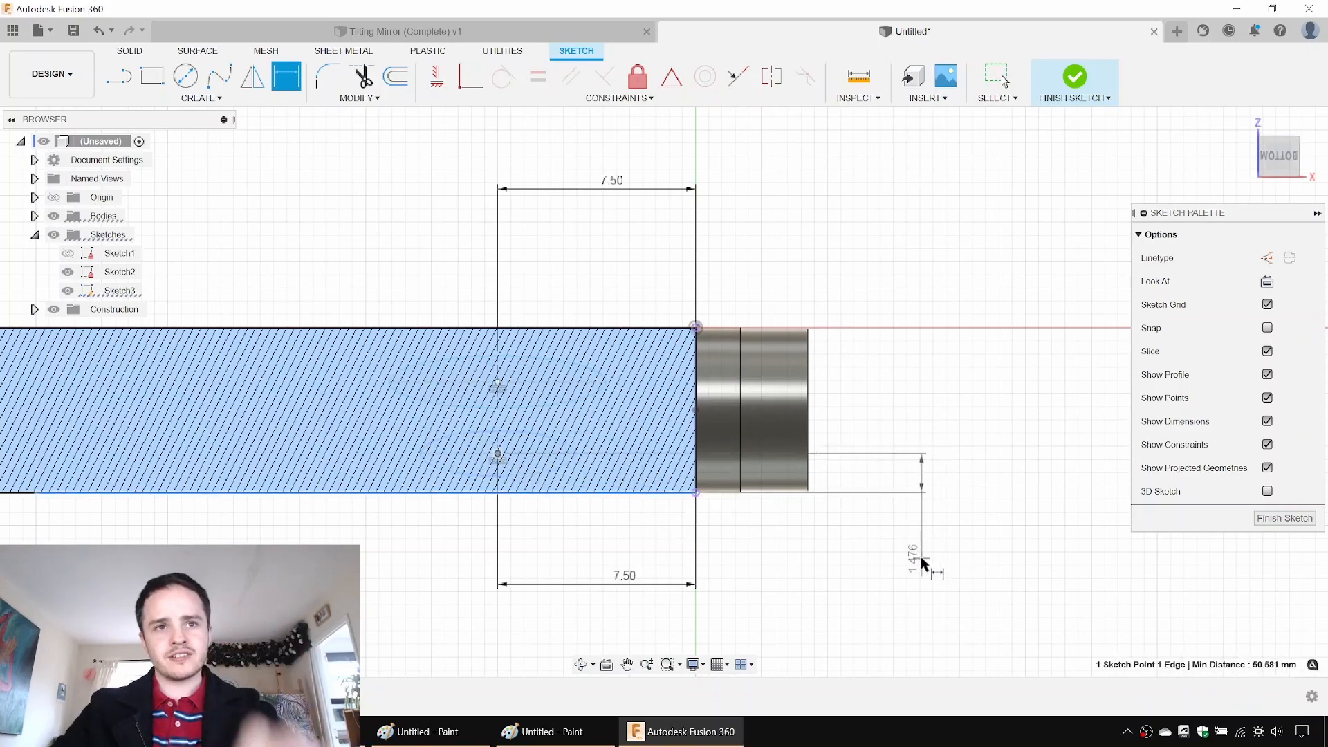
left_click(920, 553)
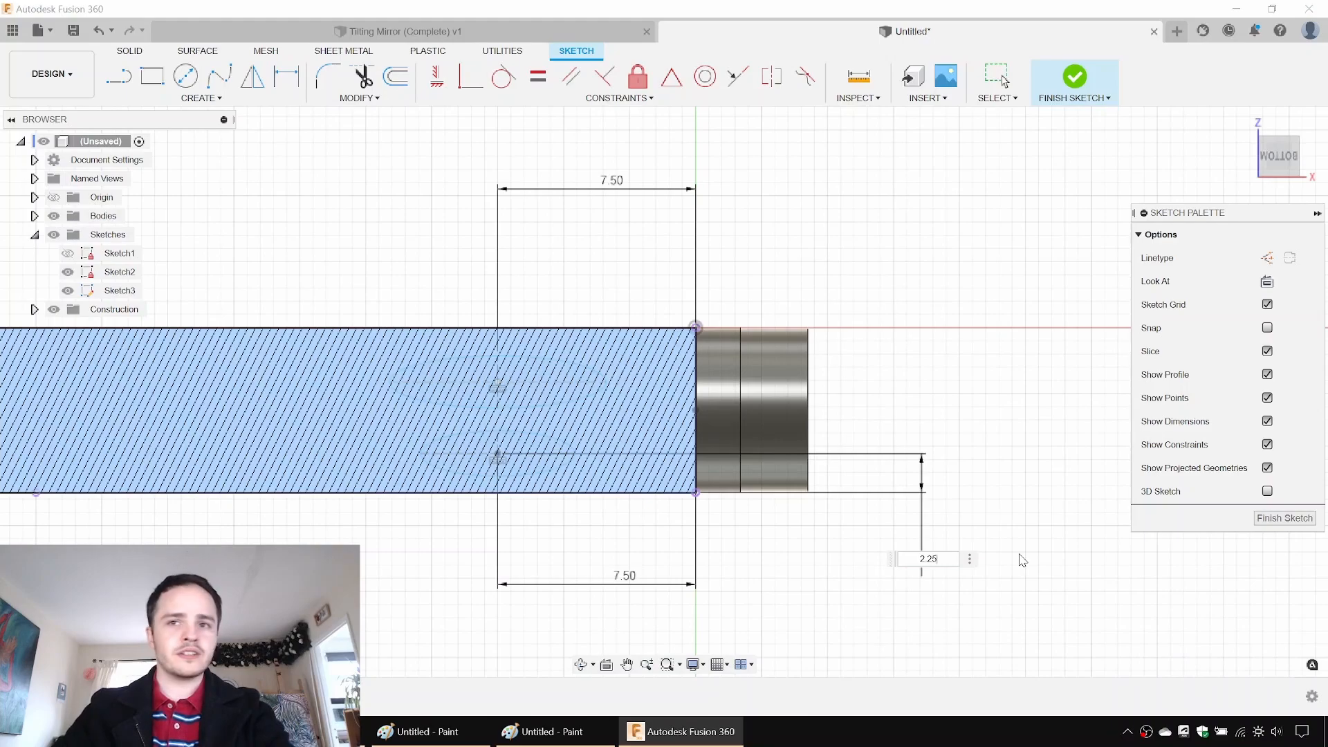
type("2.25")
key("Return")
Step: Dimension the upper ellipse's centre 2.25 mm from the plate section's upper edge
left_click(498, 383)
left_click(596, 329)
left_click(927, 356)
type("2")
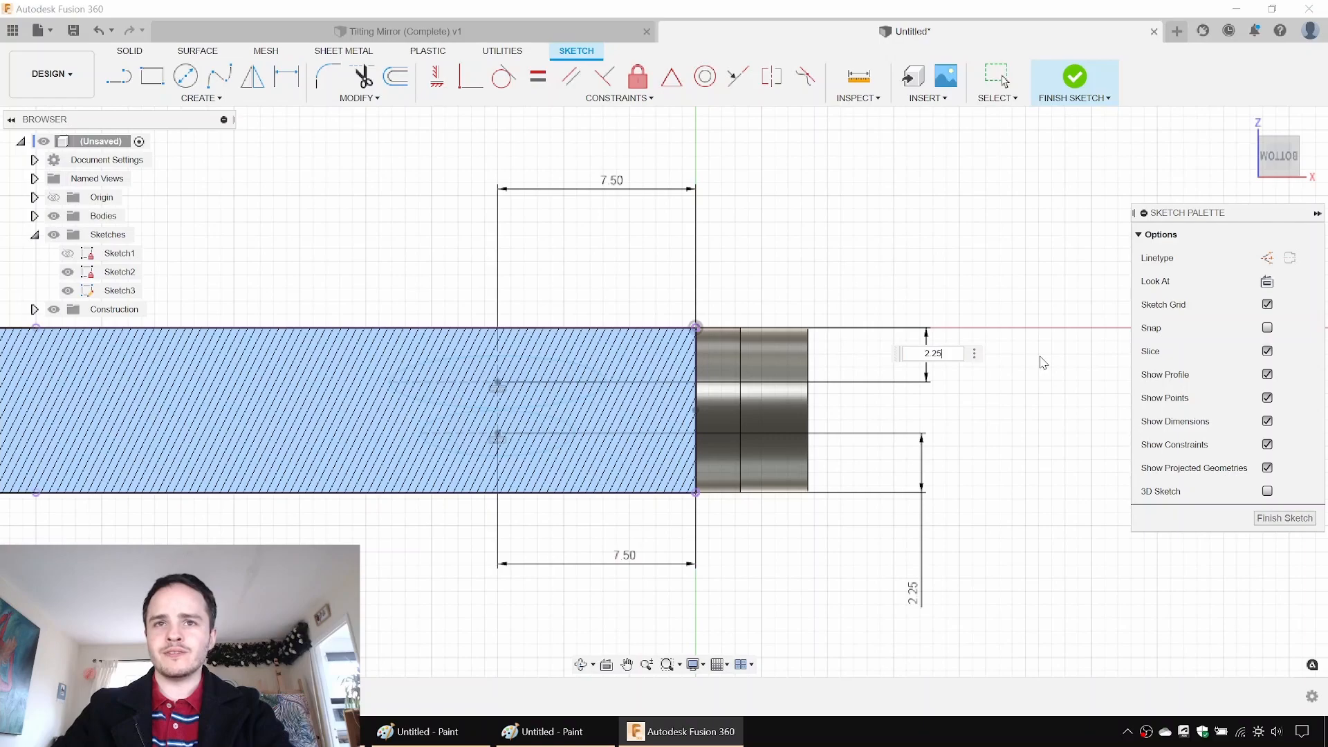
type(".25")
key("Return")
key("Escape")
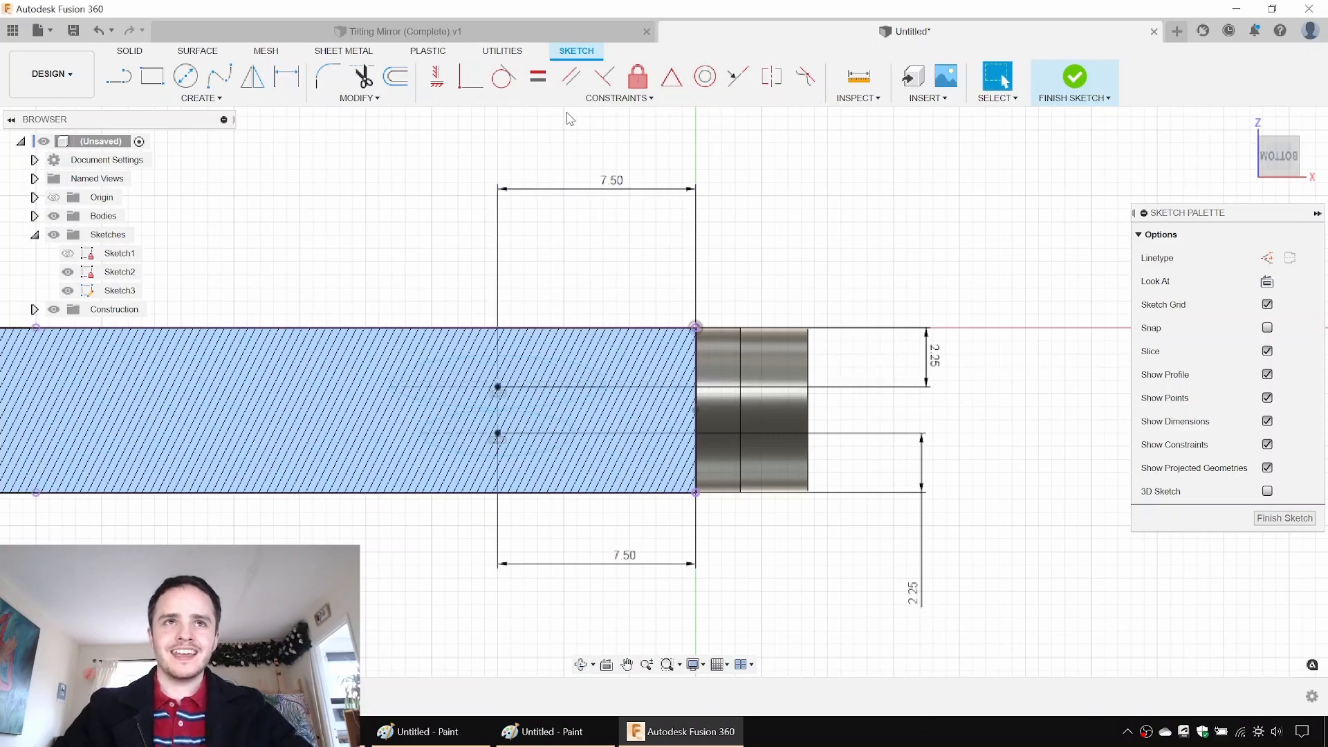
Step: Make the upper ellipse tangent to the plate section's upper edge and its pivot-side edge
left_click(515, 83)
left_click(528, 361)
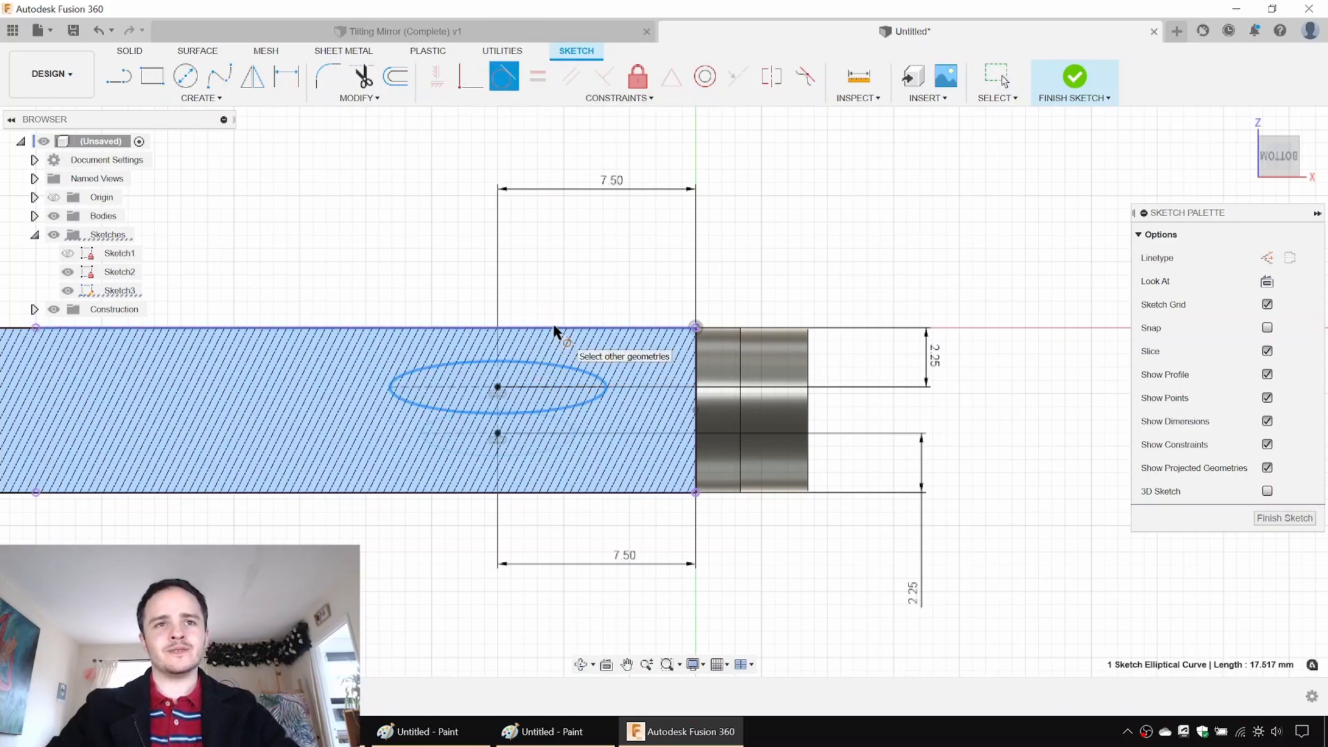
left_click(554, 329)
left_click(697, 370)
Step: Make the lower ellipse tangent to the plate section's pivot-side edge and its lower edge
left_click(569, 439)
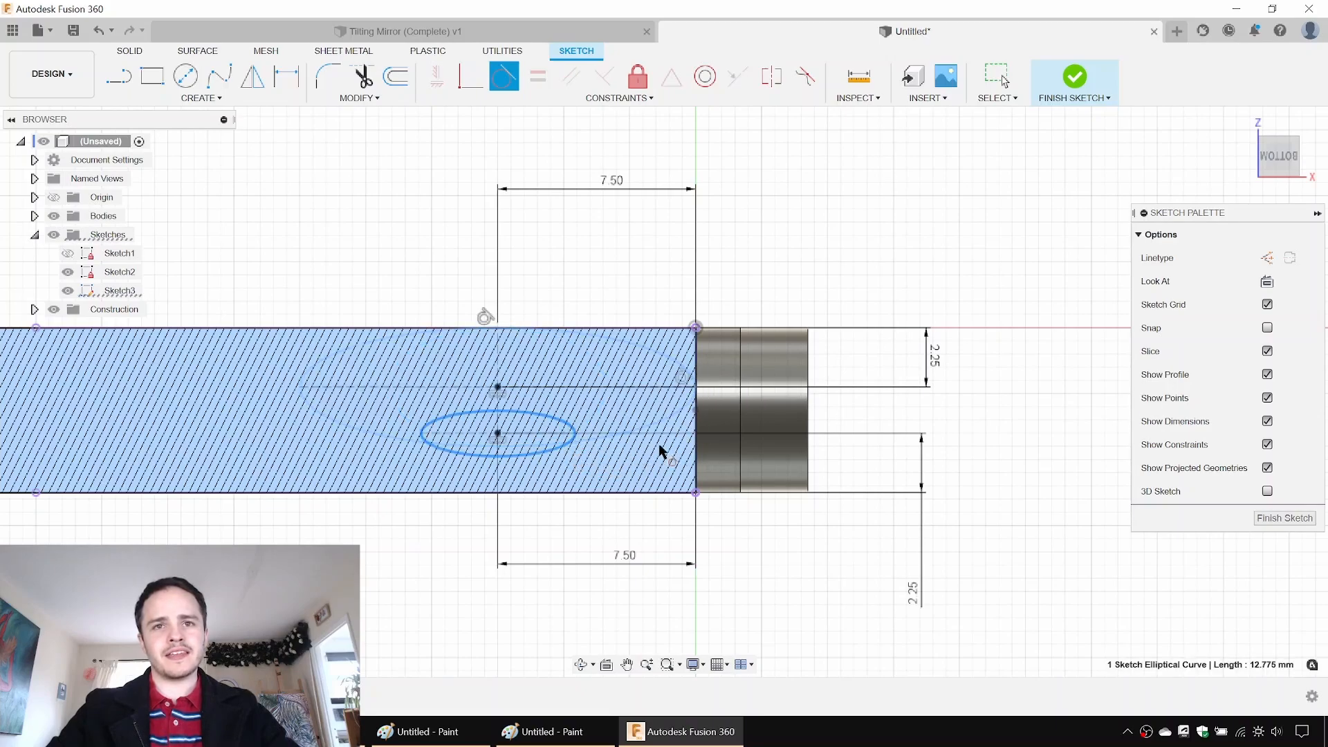
key("Delete")
left_click(641, 418)
left_click(602, 492)
key("Escape")
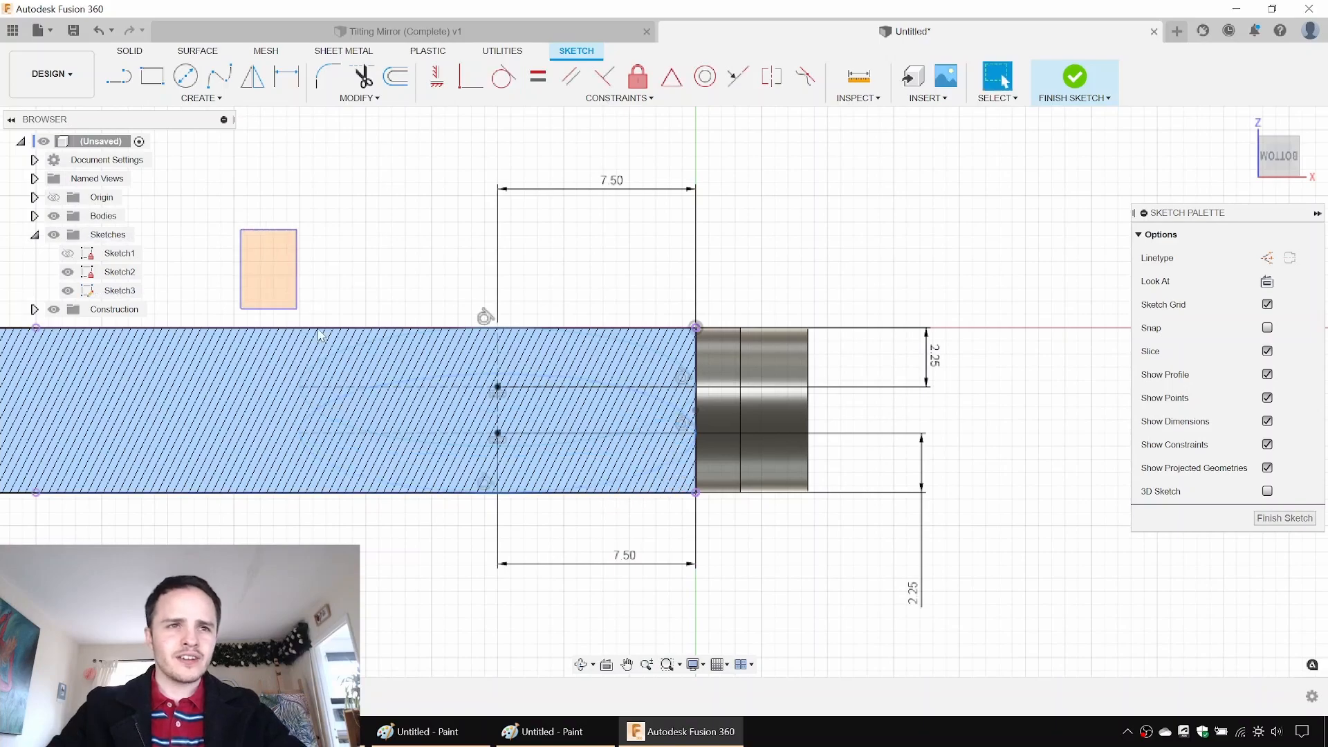
Step: Select the two corner profiles between the ellipses and the plate's pivot-side edges, and finish the sketch
left_click(120, 291)
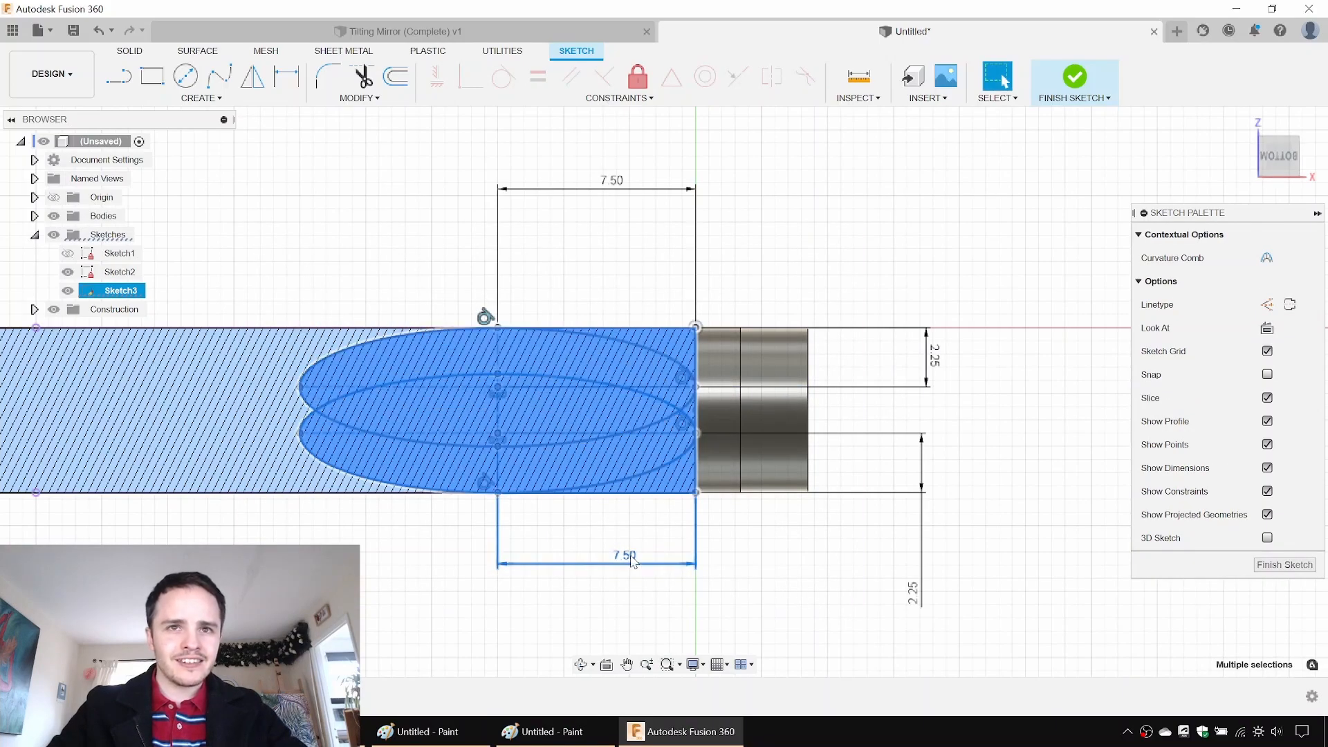
scroll(627, 553, "up", 2)
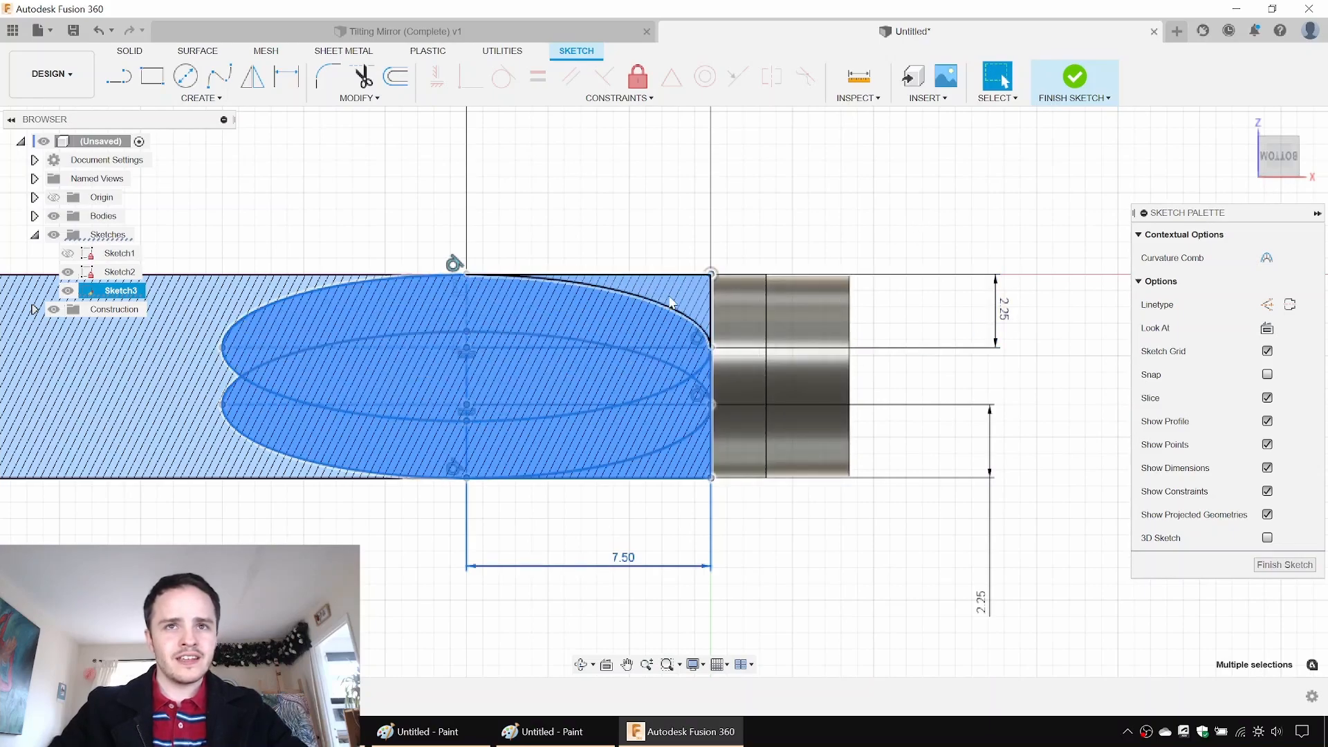
left_click(677, 293)
key("Delete")
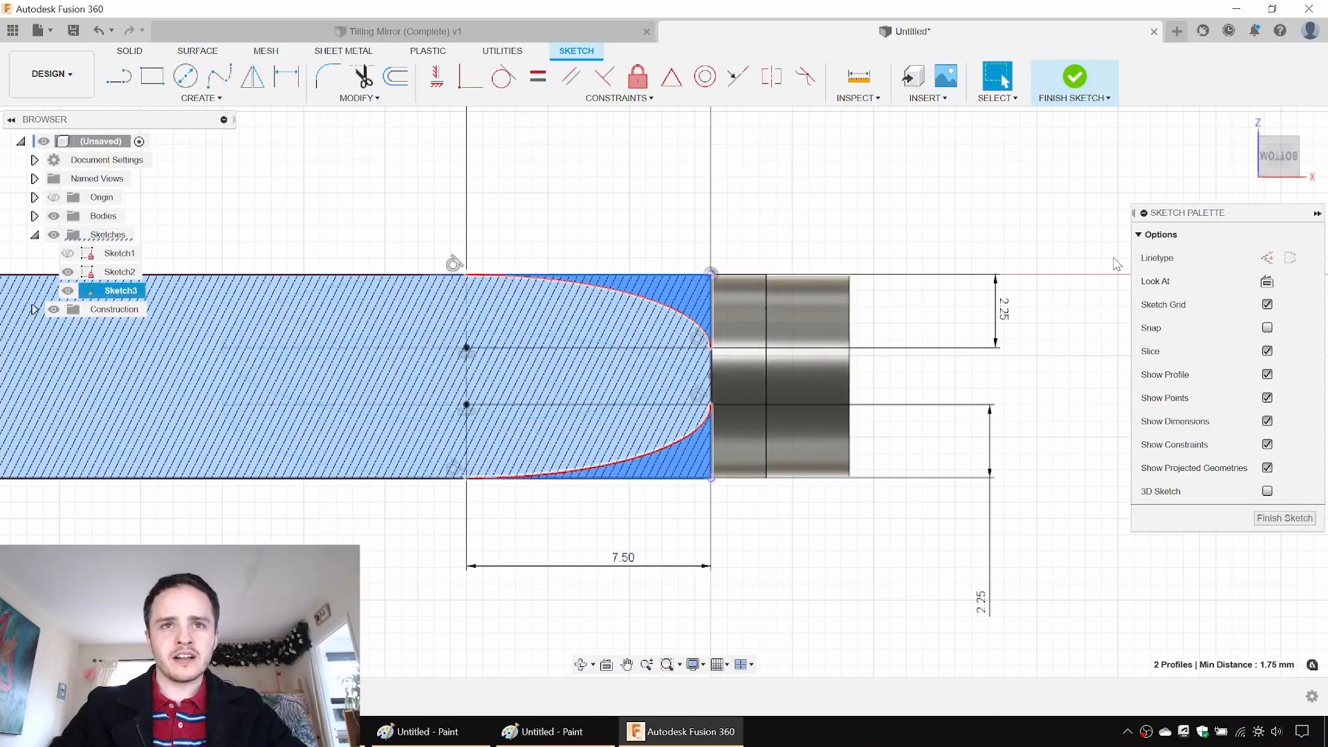
scroll(1034, 269, "down", 1)
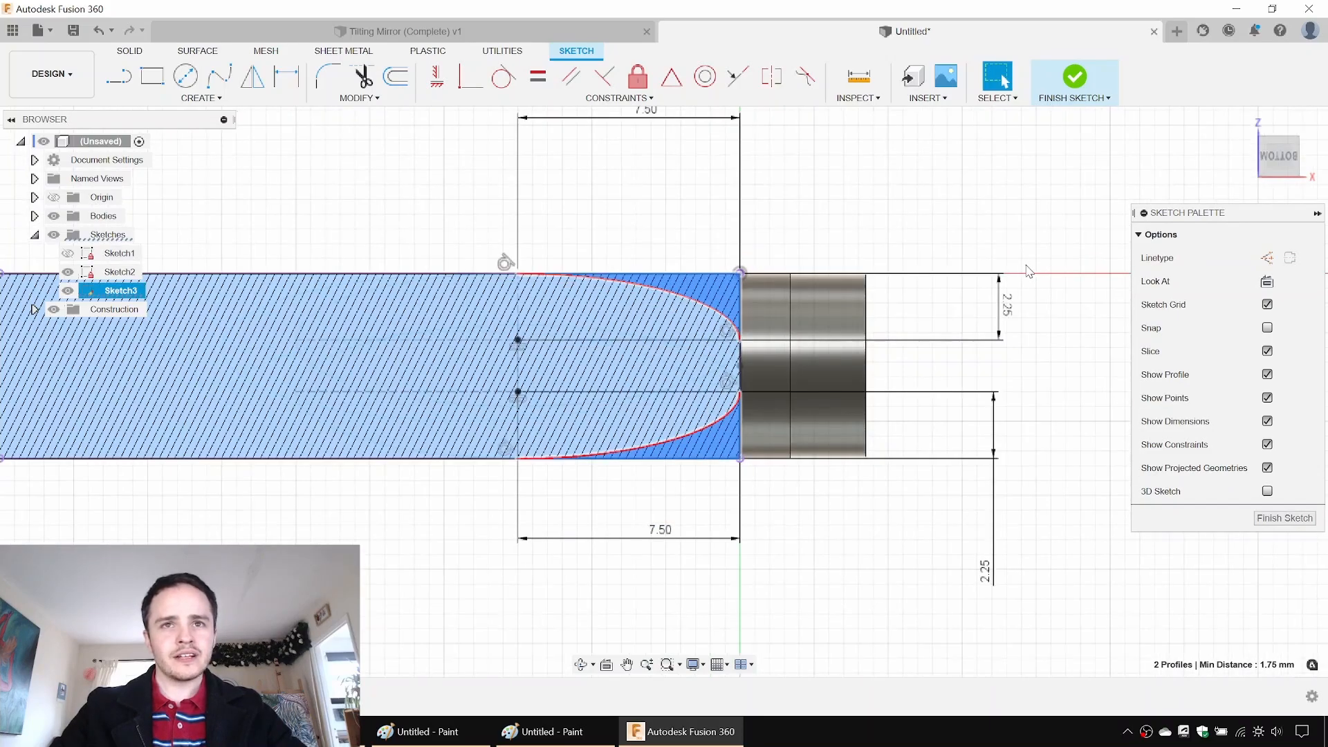
scroll(1028, 269, "down", 2)
left_click(1074, 77)
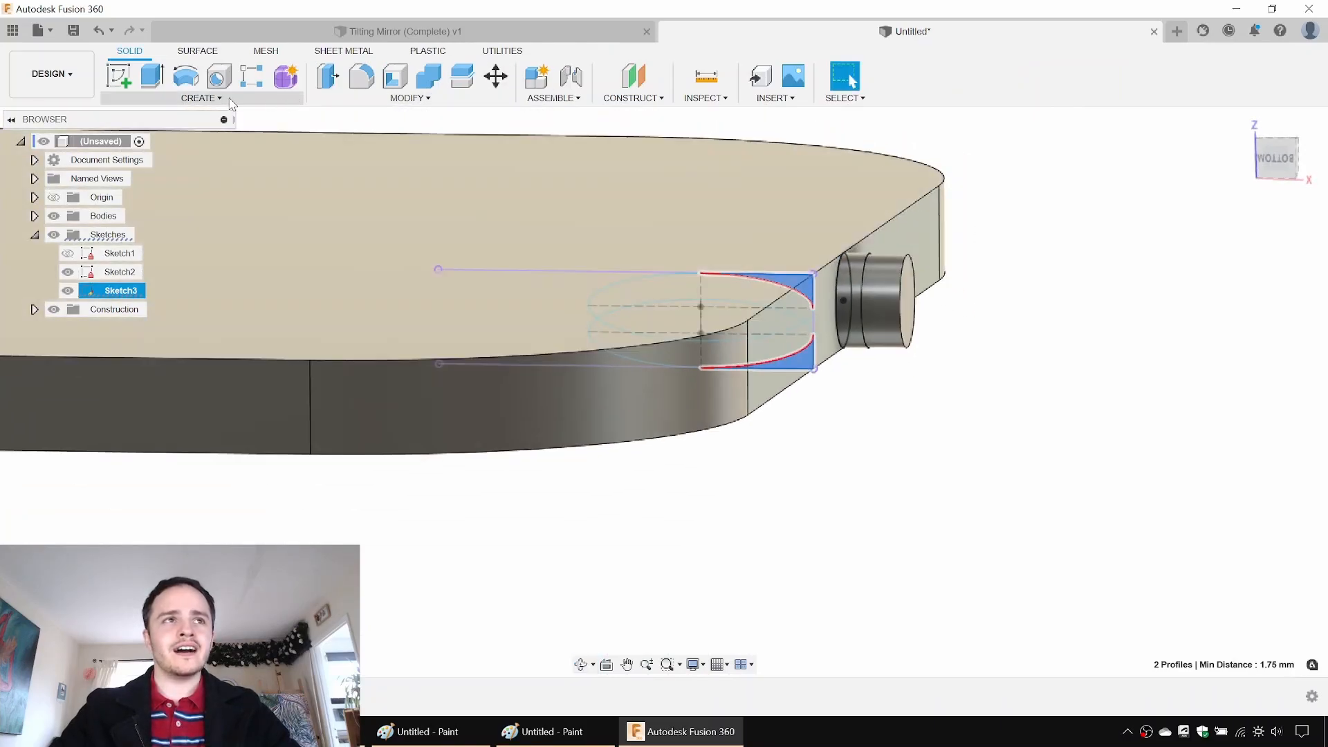
Step: Sweep the two corner profiles along the plate's chained outer edge as a single-path cut with perpendicular orientation
left_click(200, 98)
left_click(148, 220)
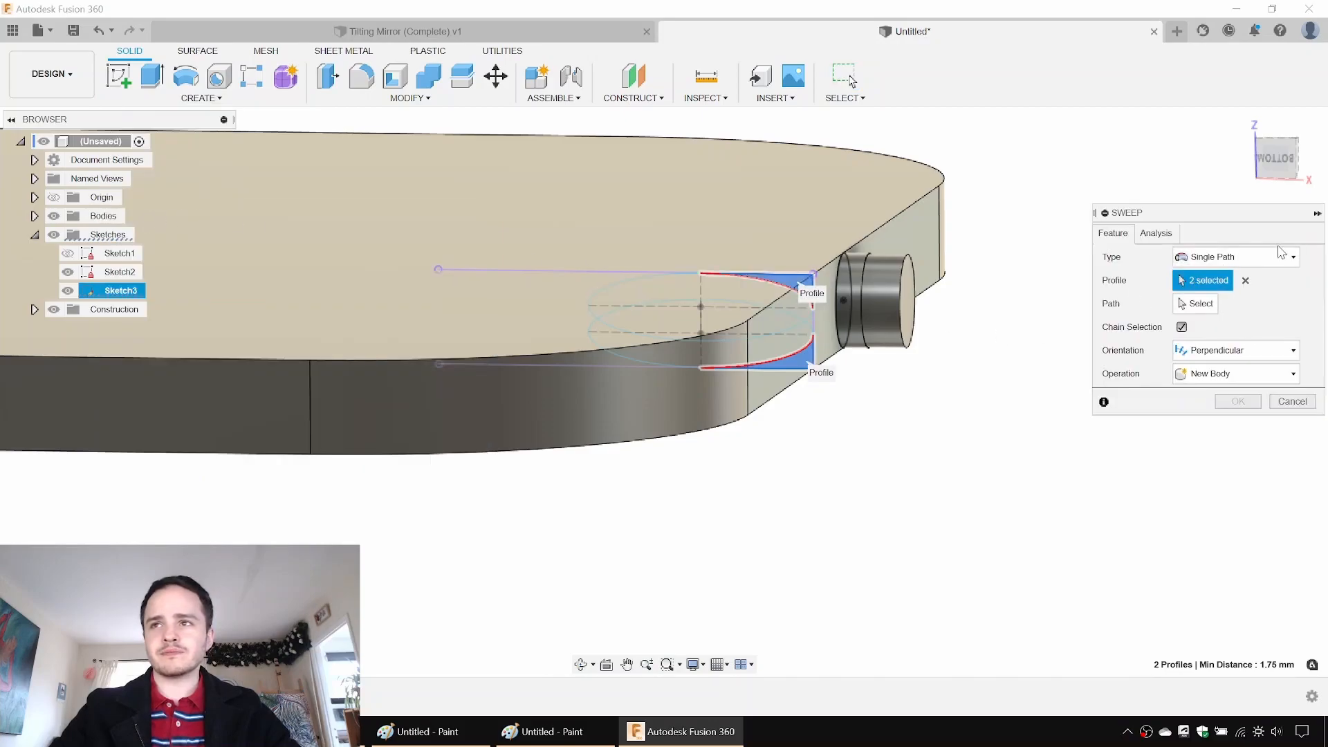
left_click(1245, 280)
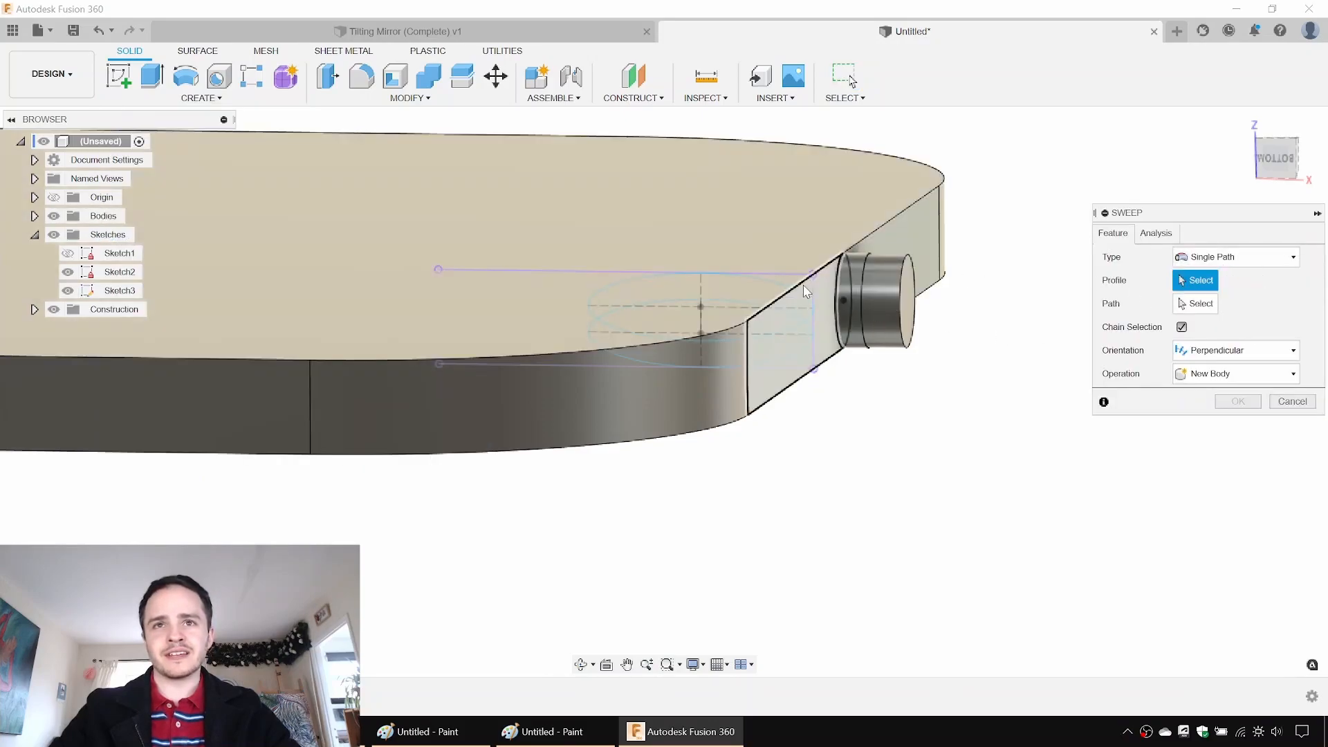
left_click(810, 290)
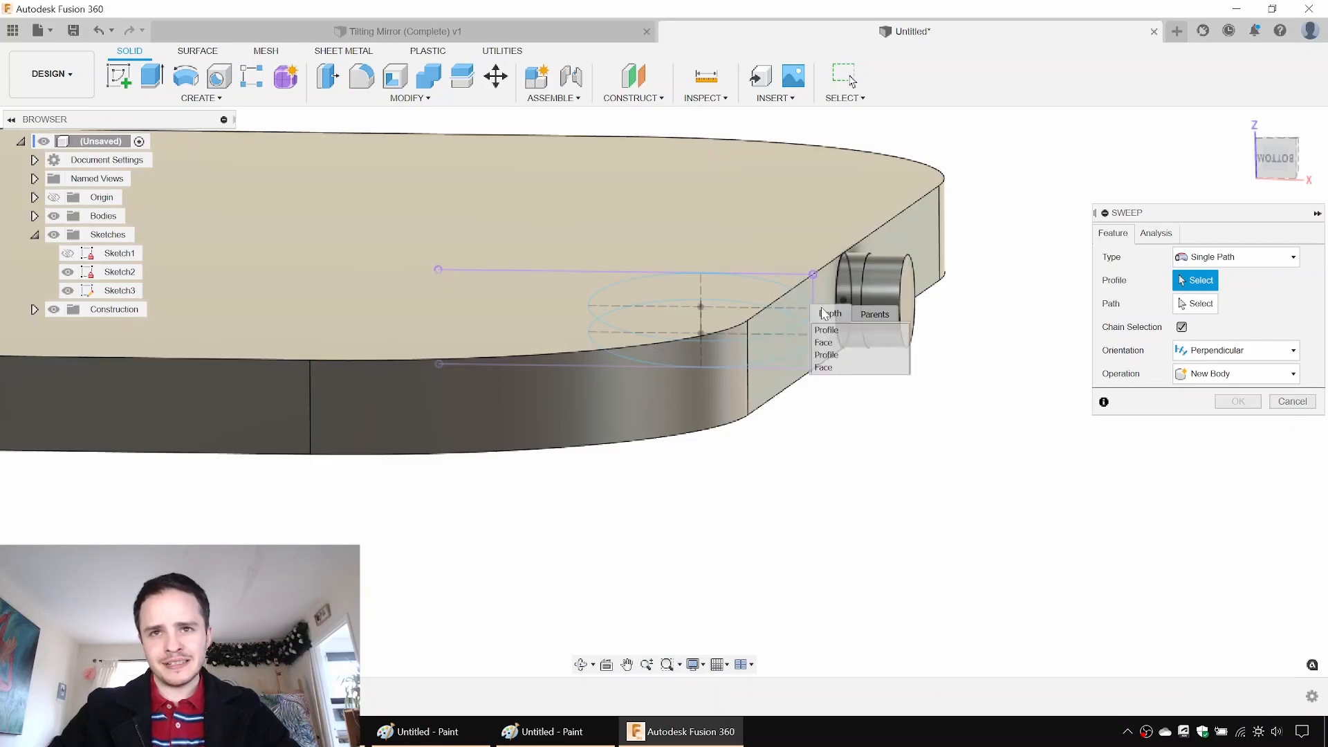
left_click(821, 356)
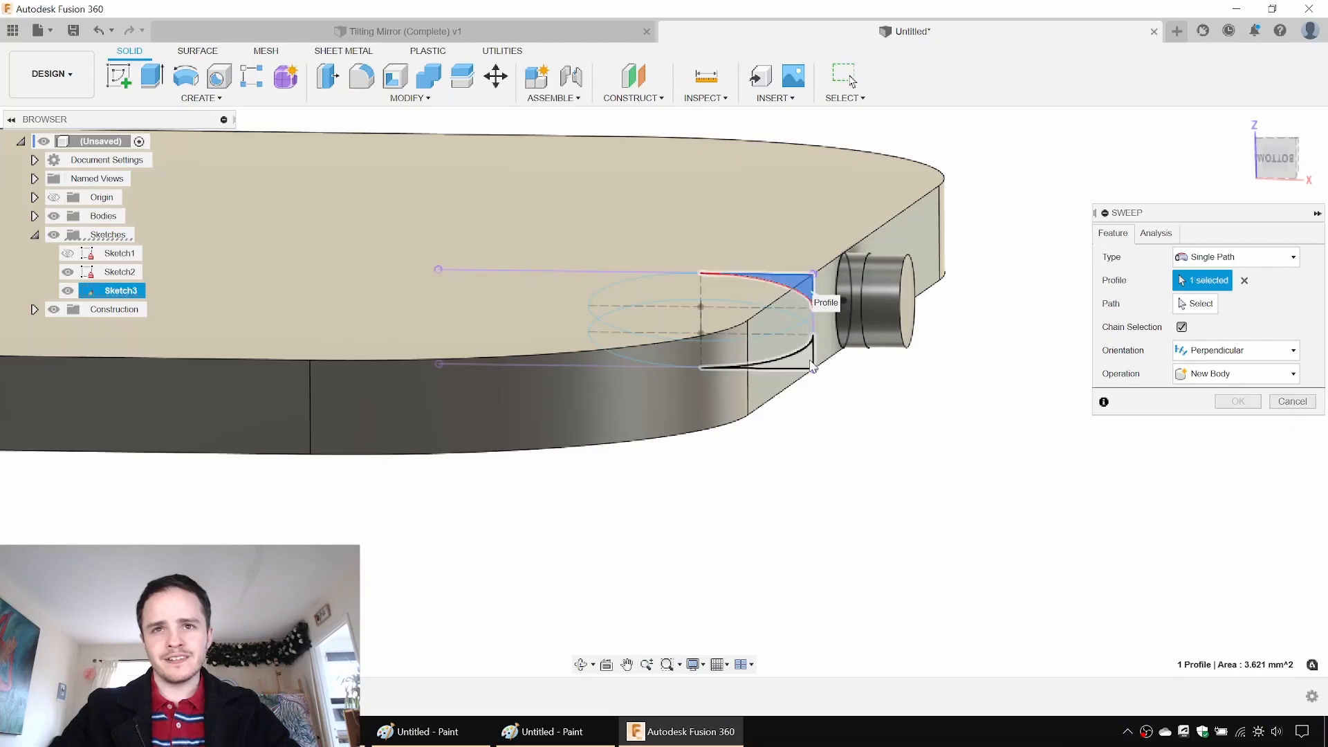
left_click(810, 364)
middle_click_drag(1041, 266, 975, 323)
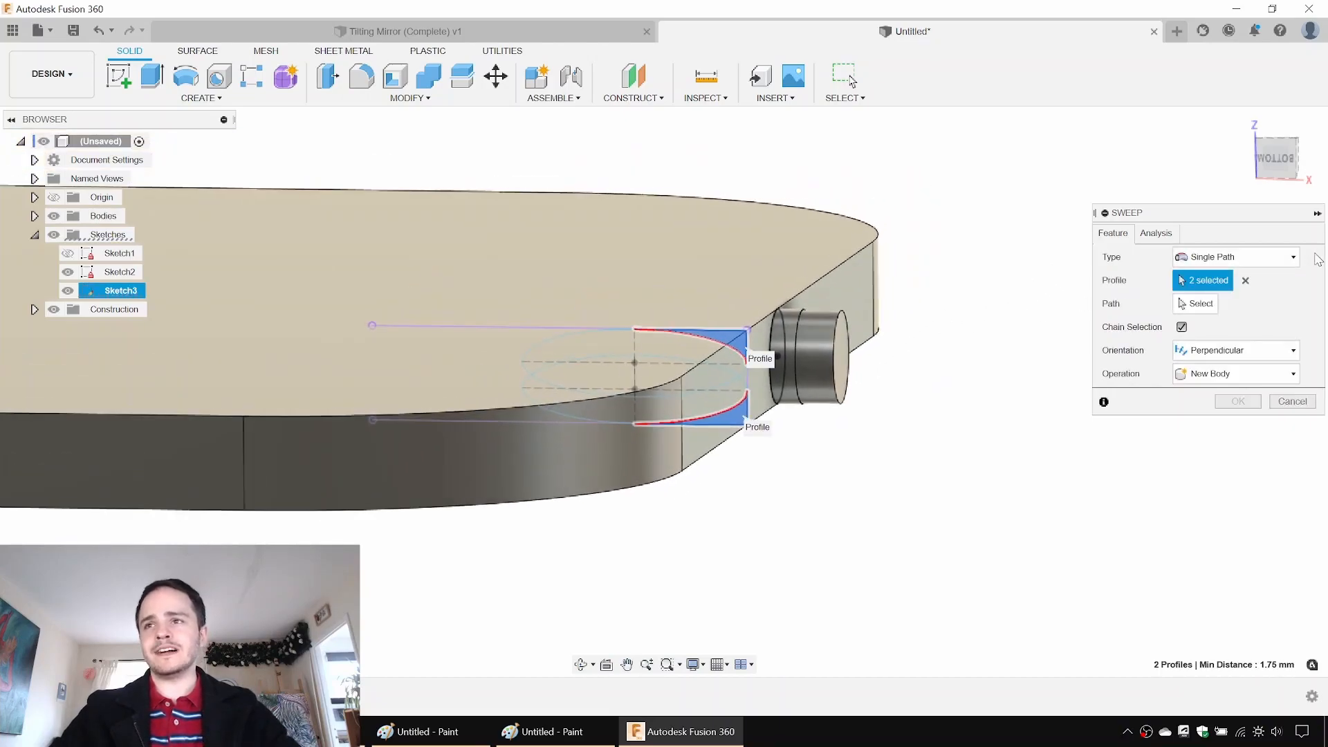
left_click(1201, 305)
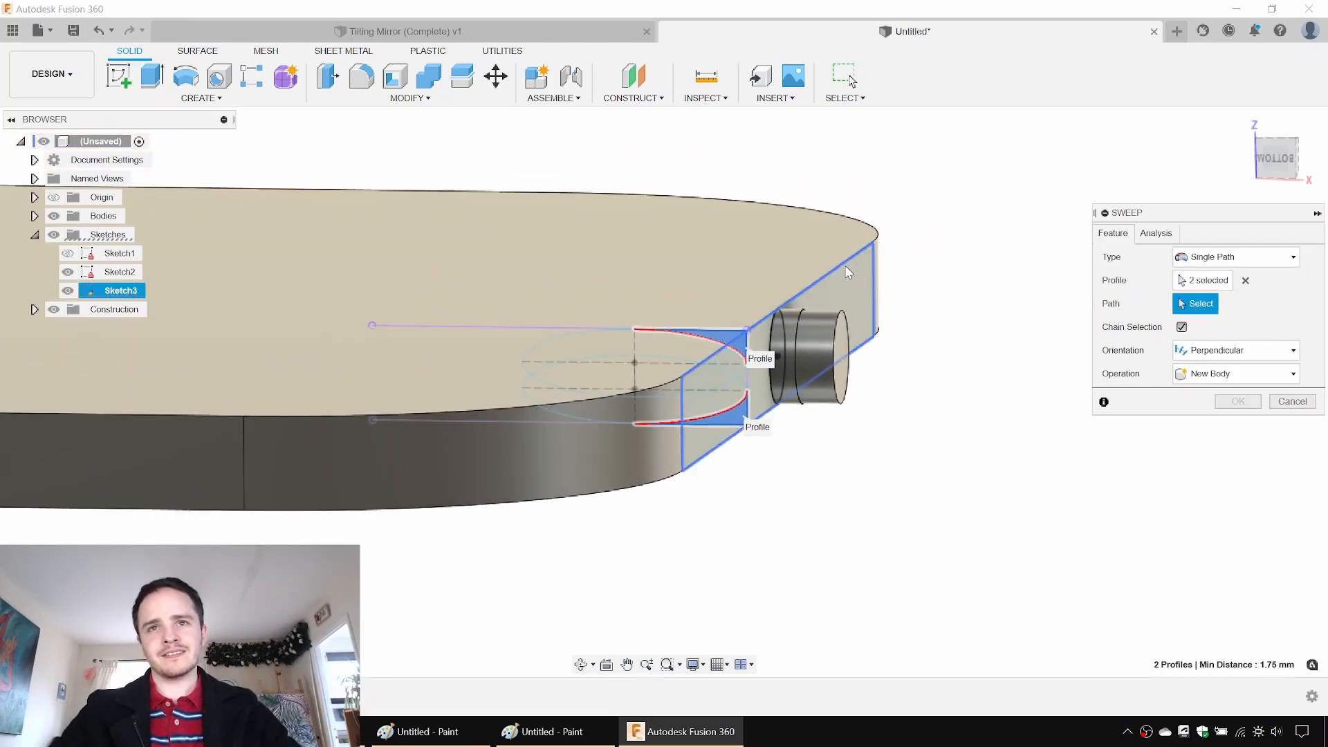
left_click(876, 237)
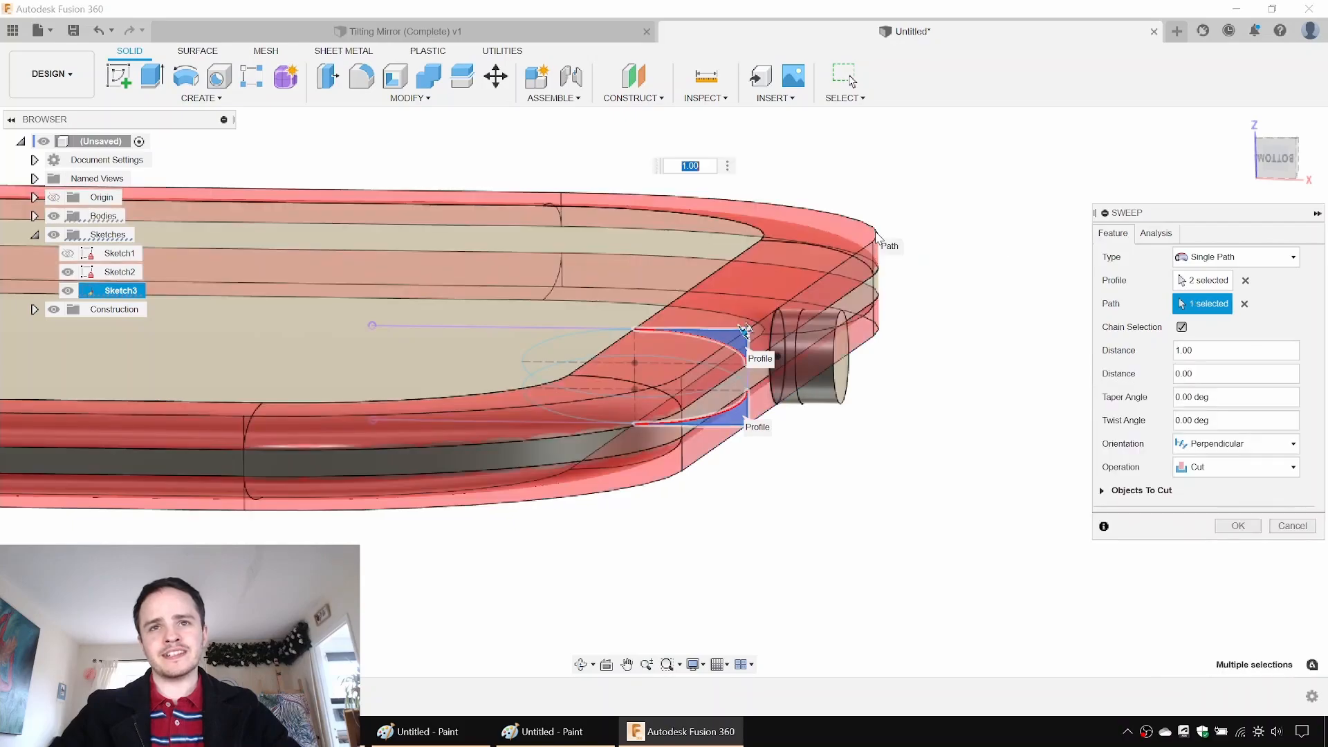
left_click(1232, 467)
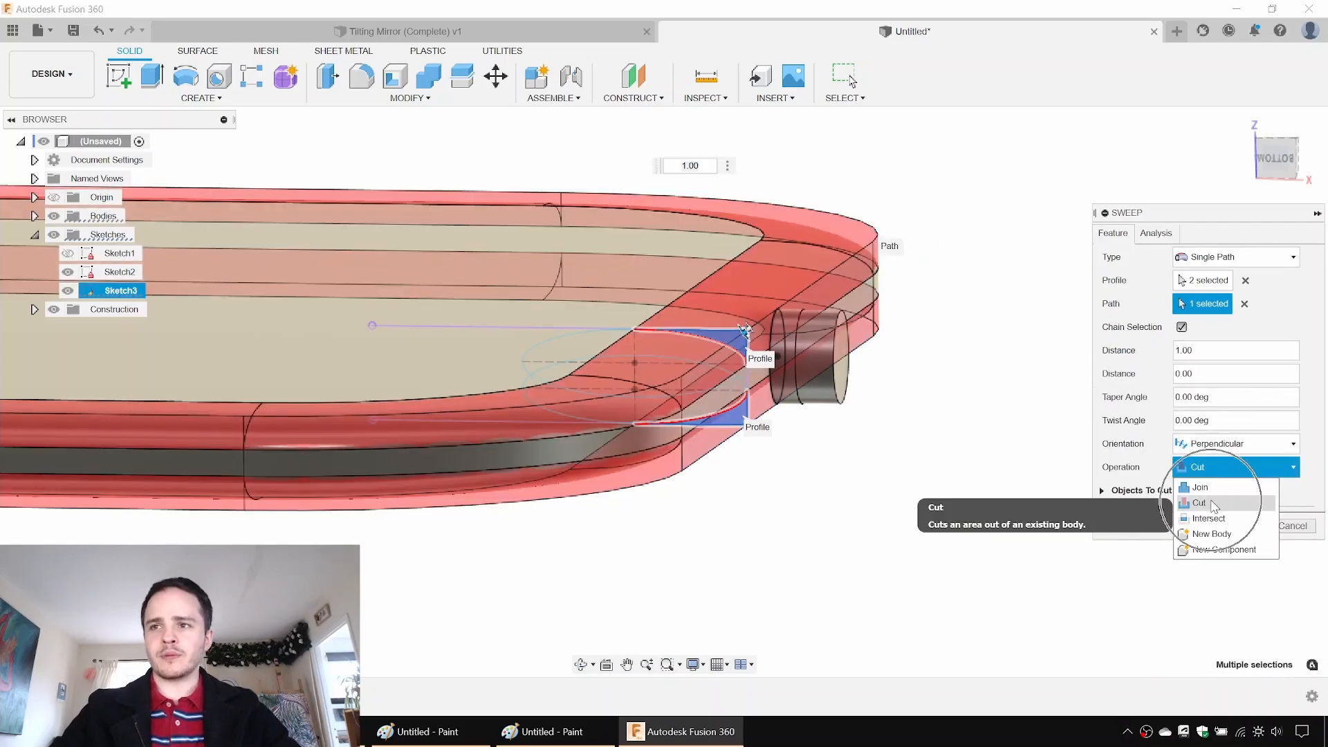
left_click(1214, 504)
left_click(1238, 526)
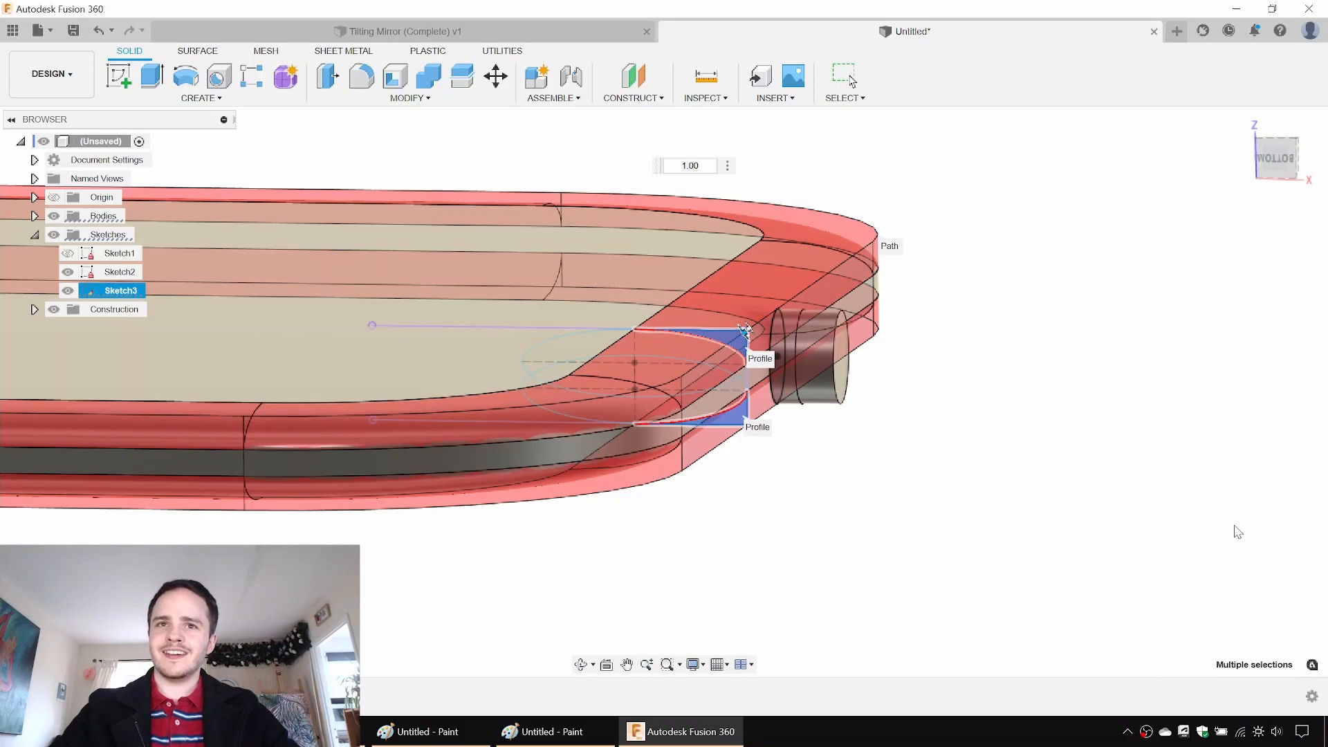
Step: Extrude the pivot's two concentric circle profiles from the pivot base into the plate, about 7.3 mm deep
middle_click_drag(960, 442, 971, 425, "shift")
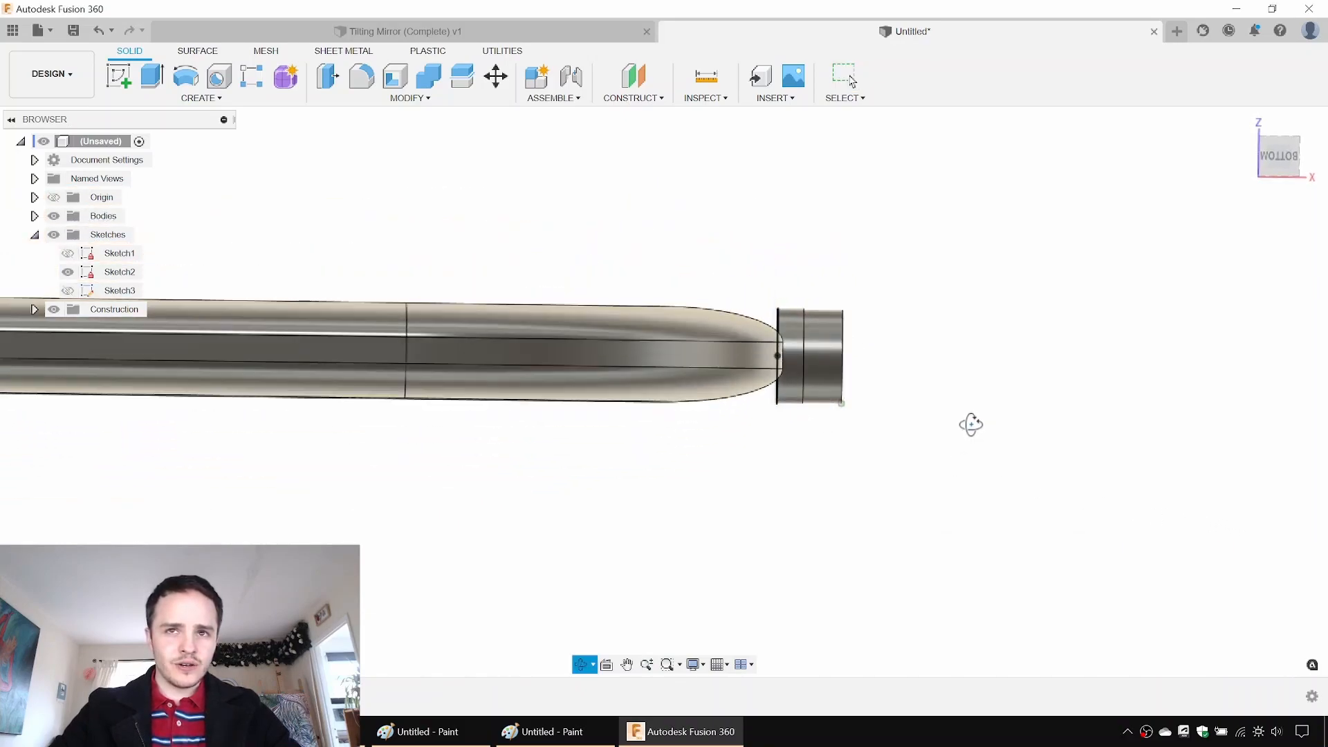
left_click(686, 331)
middle_click_drag(883, 303, 762, 314, "shift")
scroll(762, 314, "up", 5)
scroll(798, 265, "up", 5)
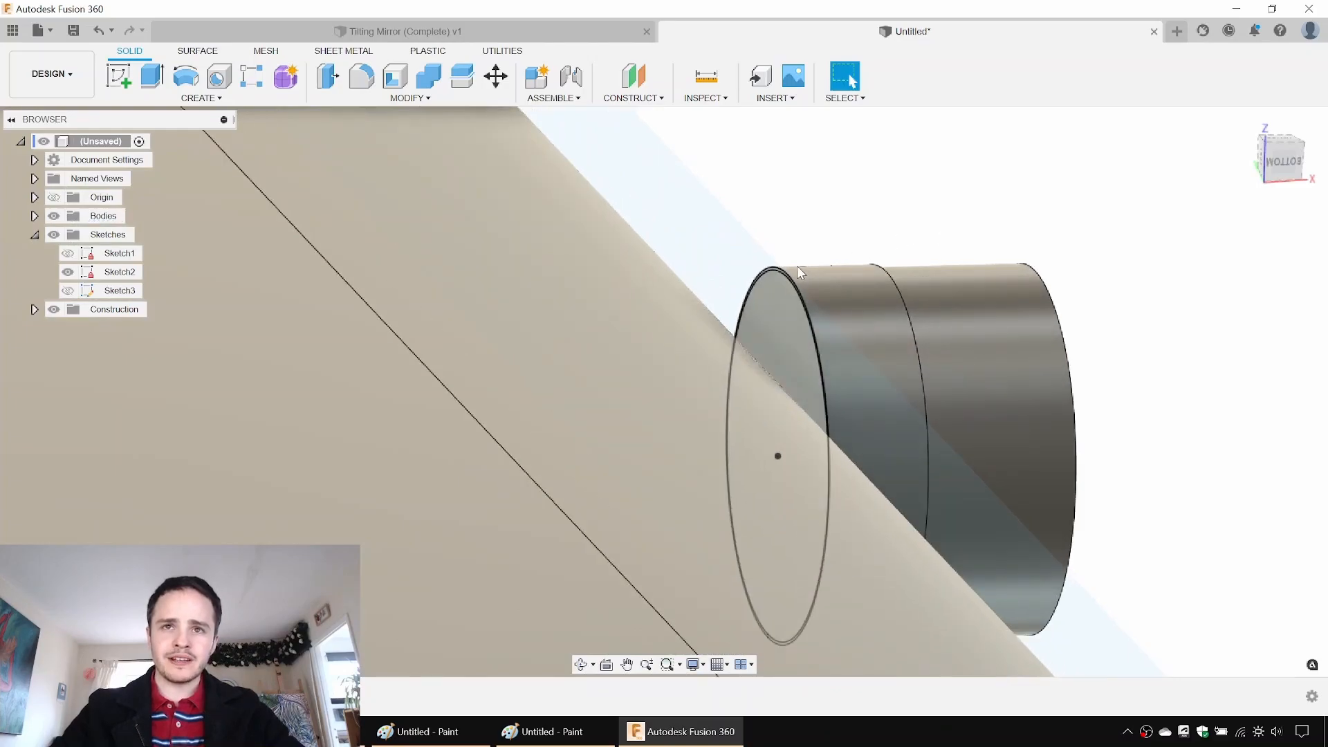
key("e")
middle_click_drag(743, 279, 790, 283, "shift")
left_click(802, 293)
left_click(762, 355)
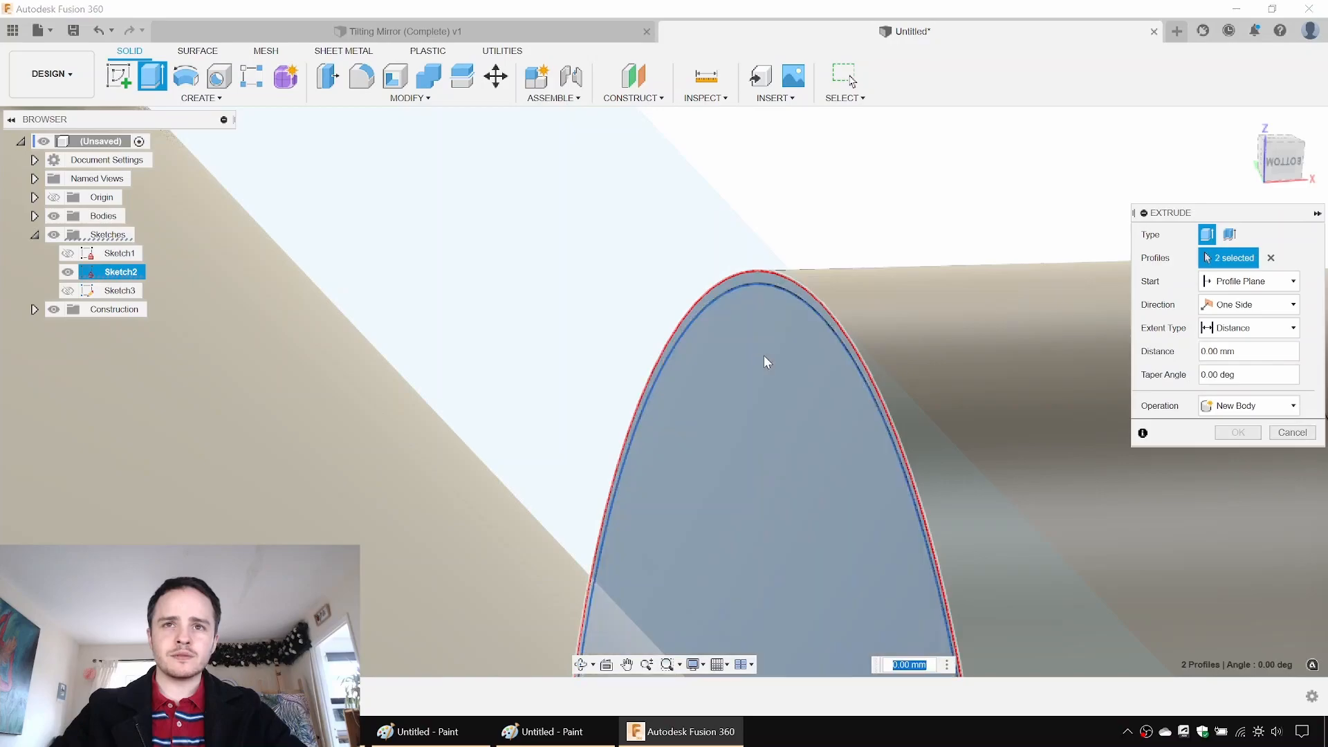
scroll(808, 319, "down", 5)
left_click_drag(814, 418, 587, 427)
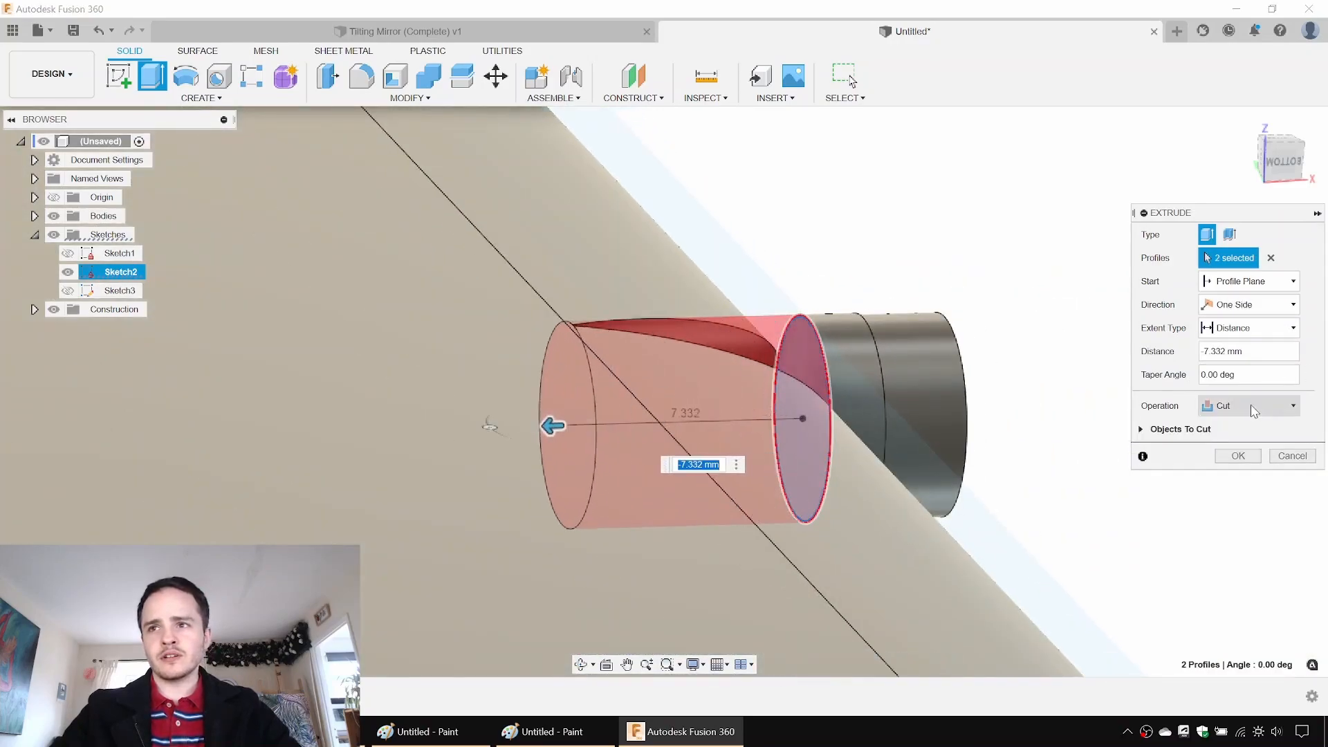
Step: Try to end the pivot extrusion at the plate's curved rim face with the To Object extent
left_click(1252, 328)
left_click(1256, 369)
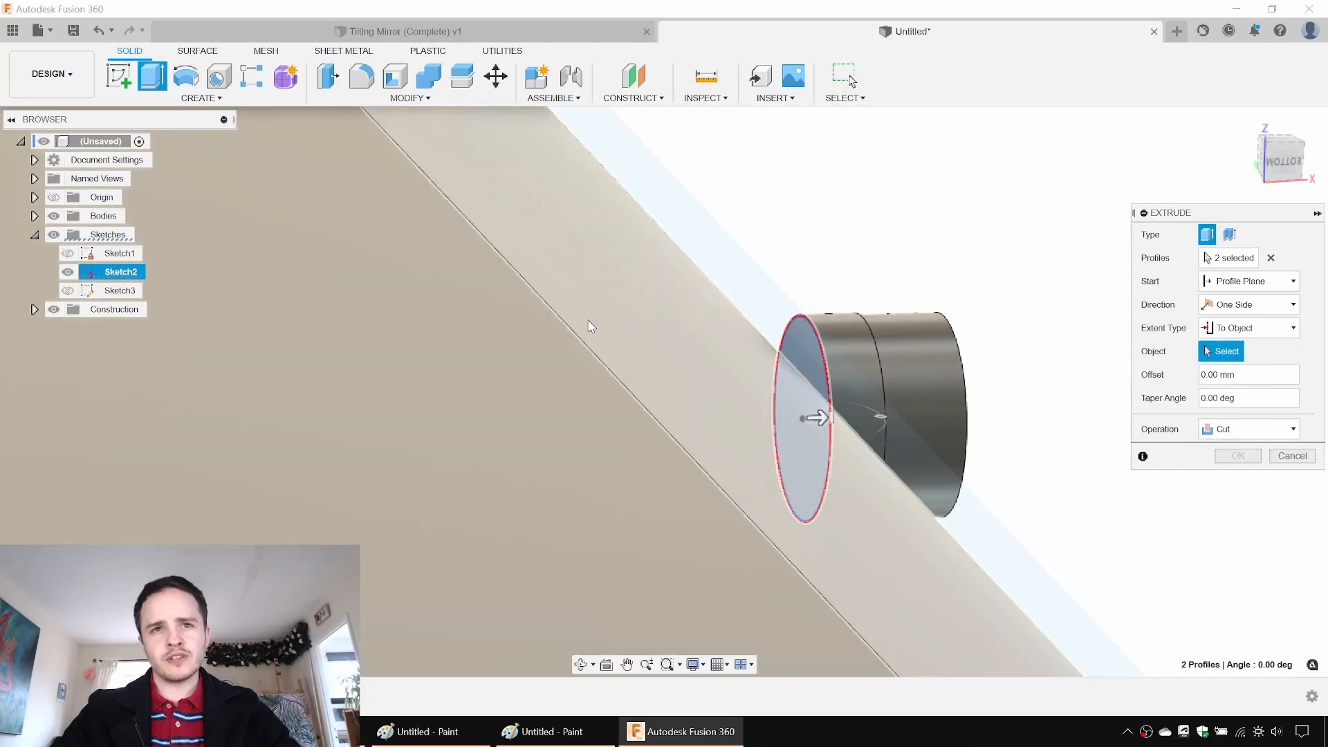
left_click(606, 326)
left_click(1229, 374)
left_click(1275, 331)
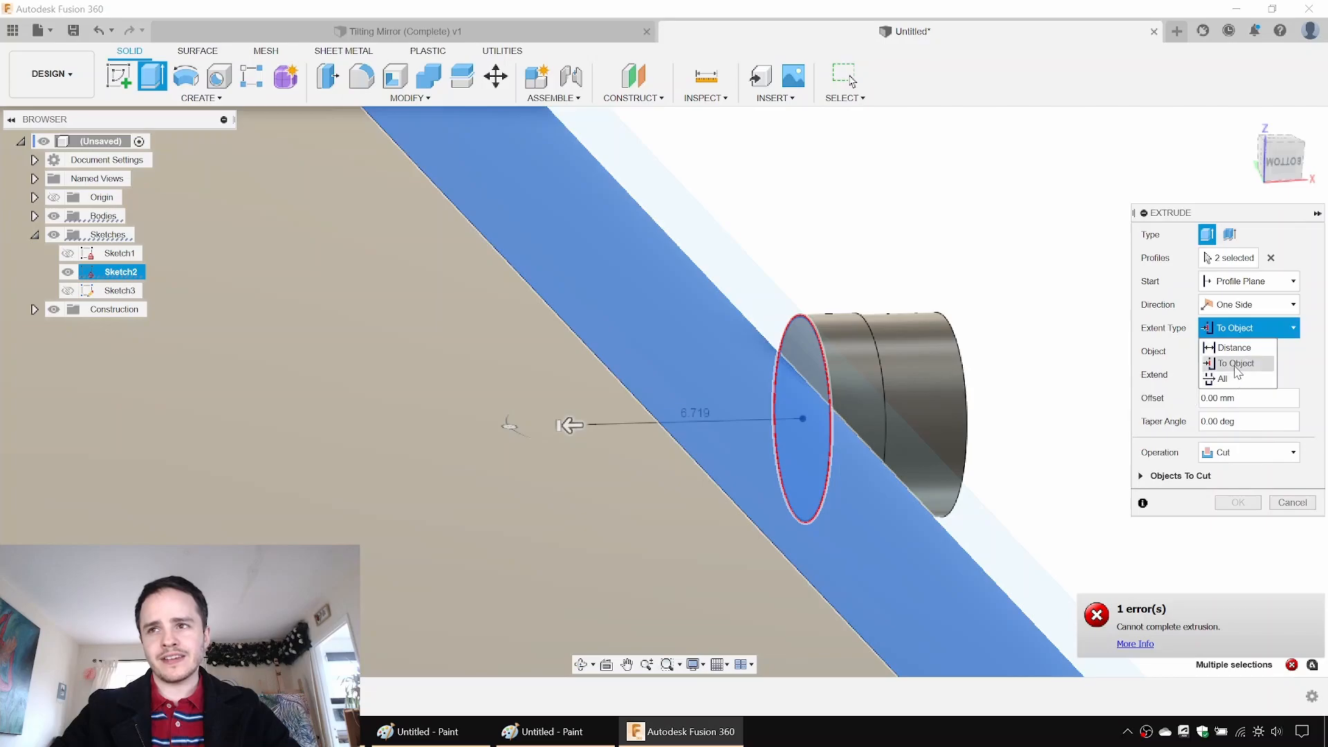
left_click(1241, 351)
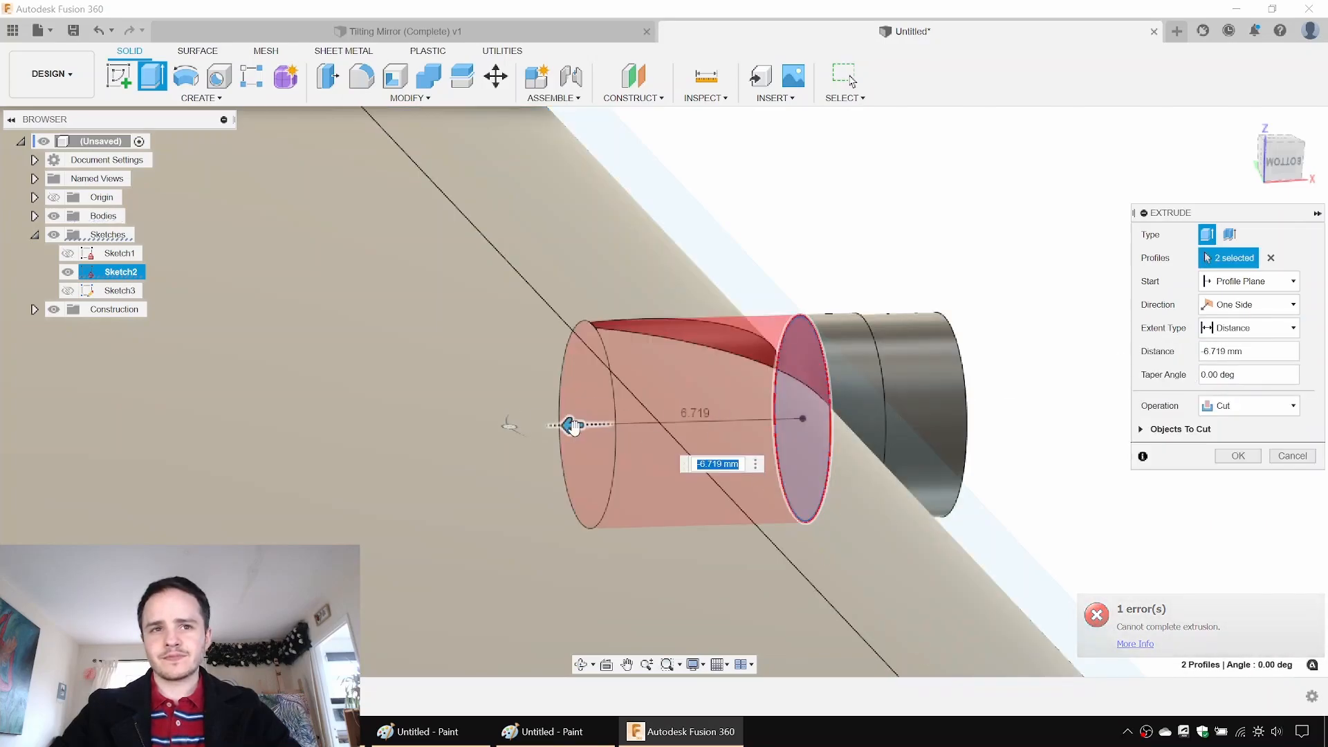
Step: Set the pivot extrusion to a distance of -10 mm and join it to the plate
left_click_drag(572, 426, 477, 428)
type("-10")
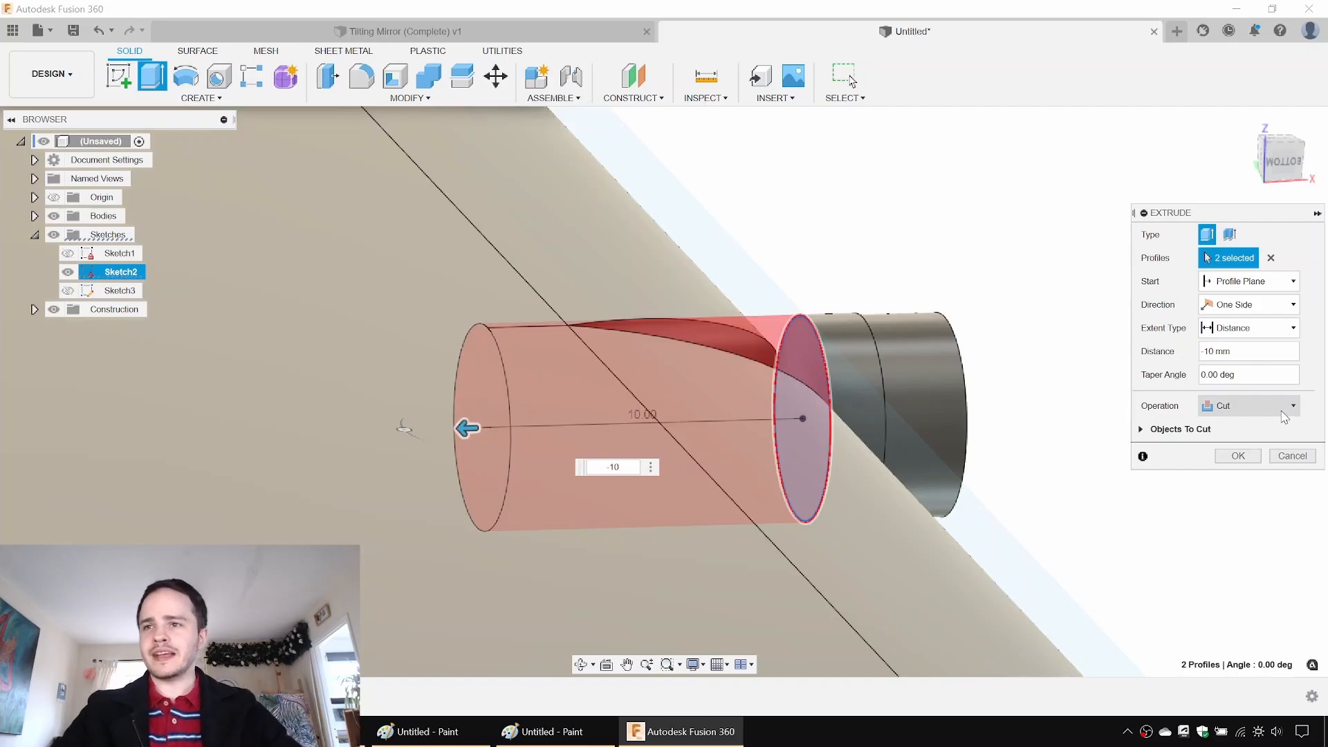
left_click(1284, 412)
left_click(1225, 424)
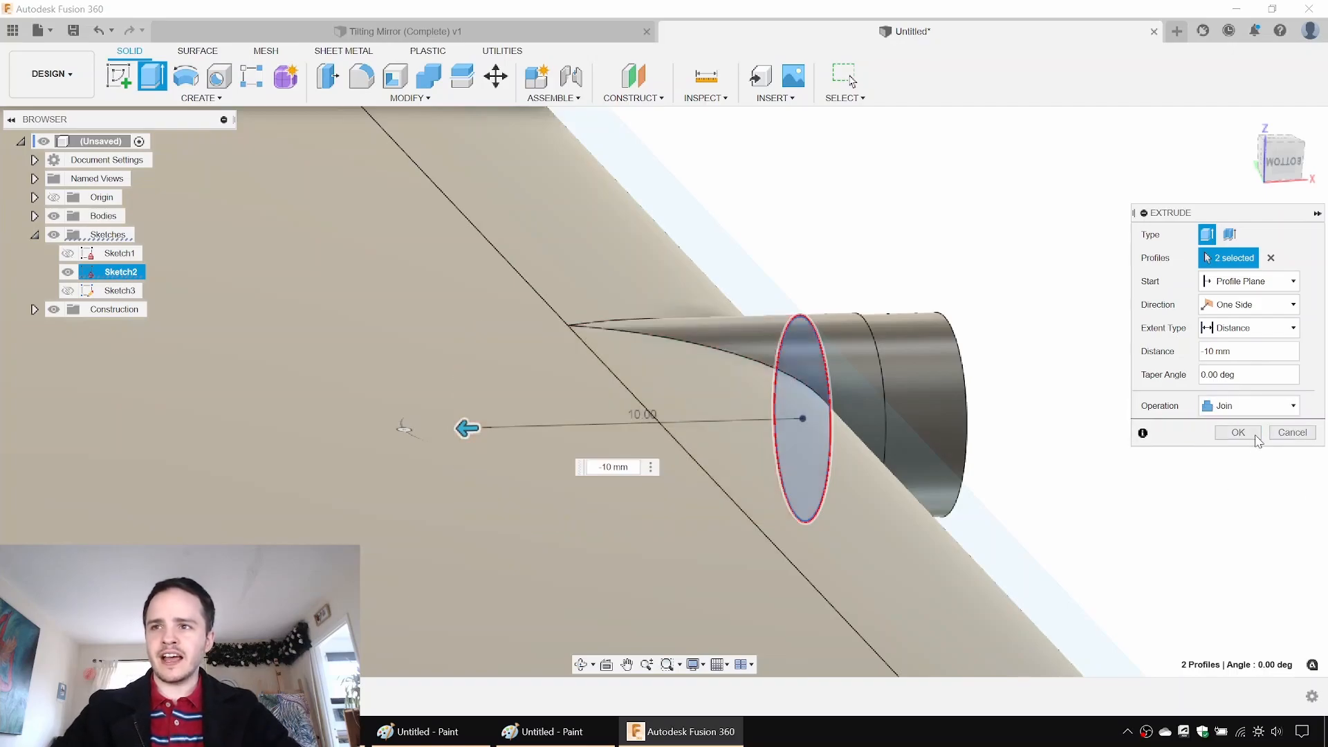
left_click(1237, 433)
Step: Hide Sketch2, which holds the pivot's circles
middle_click_drag(1180, 419, 1112, 316, "shift")
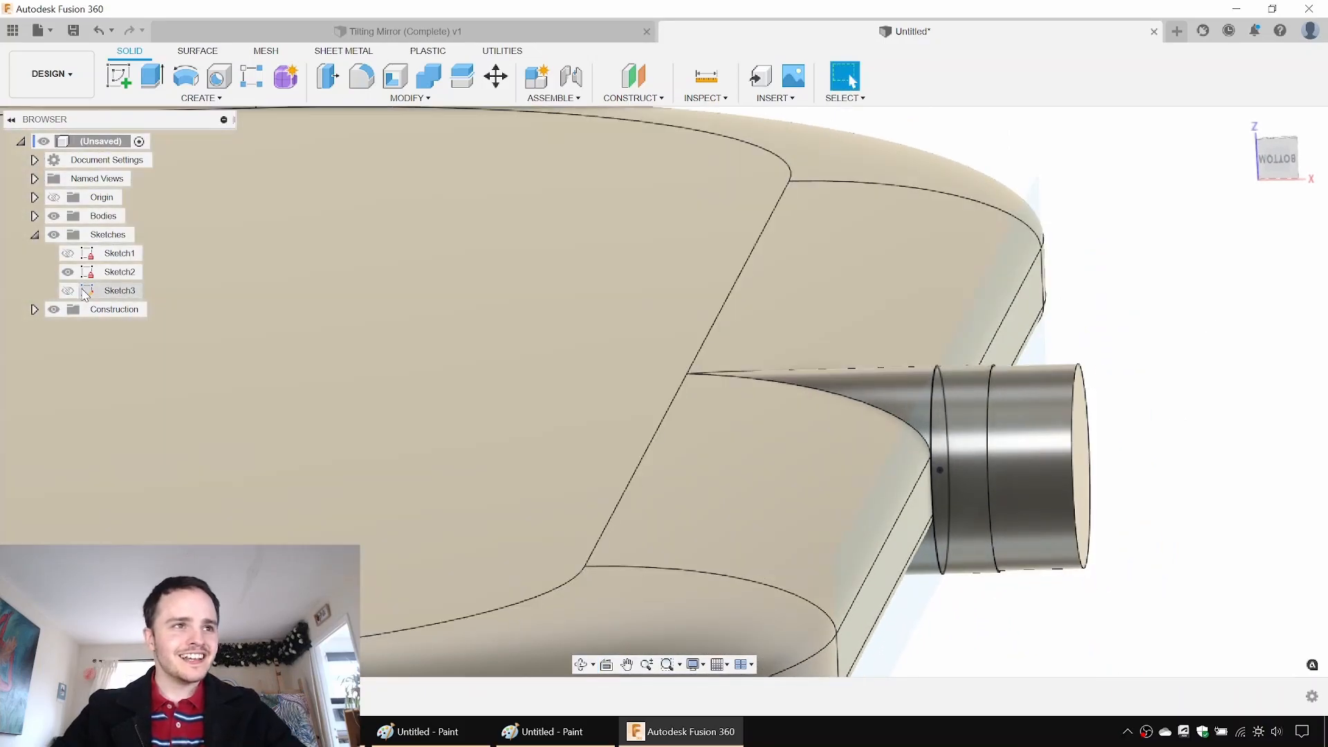
left_click(72, 275)
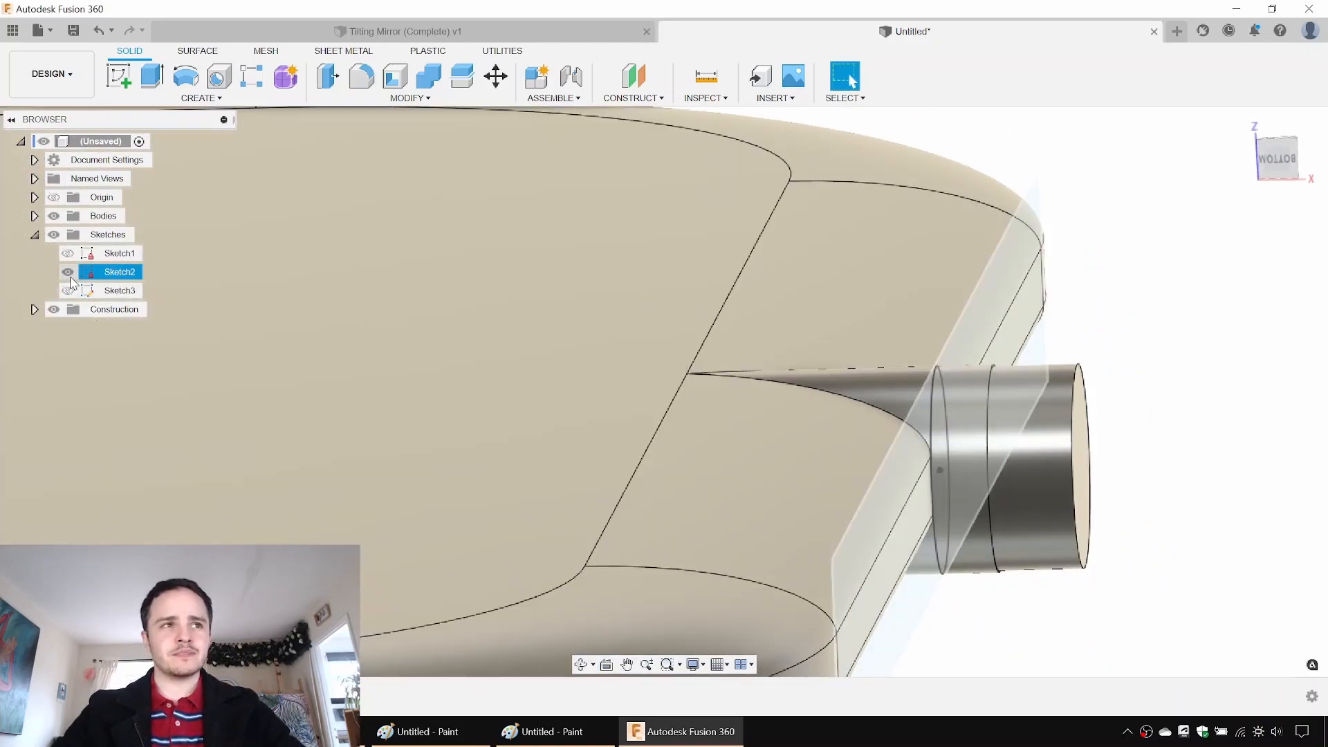
left_click(70, 274)
scroll(809, 267, "down", 3)
scroll(960, 202, "down", 3)
mouse_move(934, 208)
middle_mouse_down("shift")
mouse_move(899, 200)
mouse_move(923, 183)
mouse_move(919, 219)
middle_mouse_up("shift")
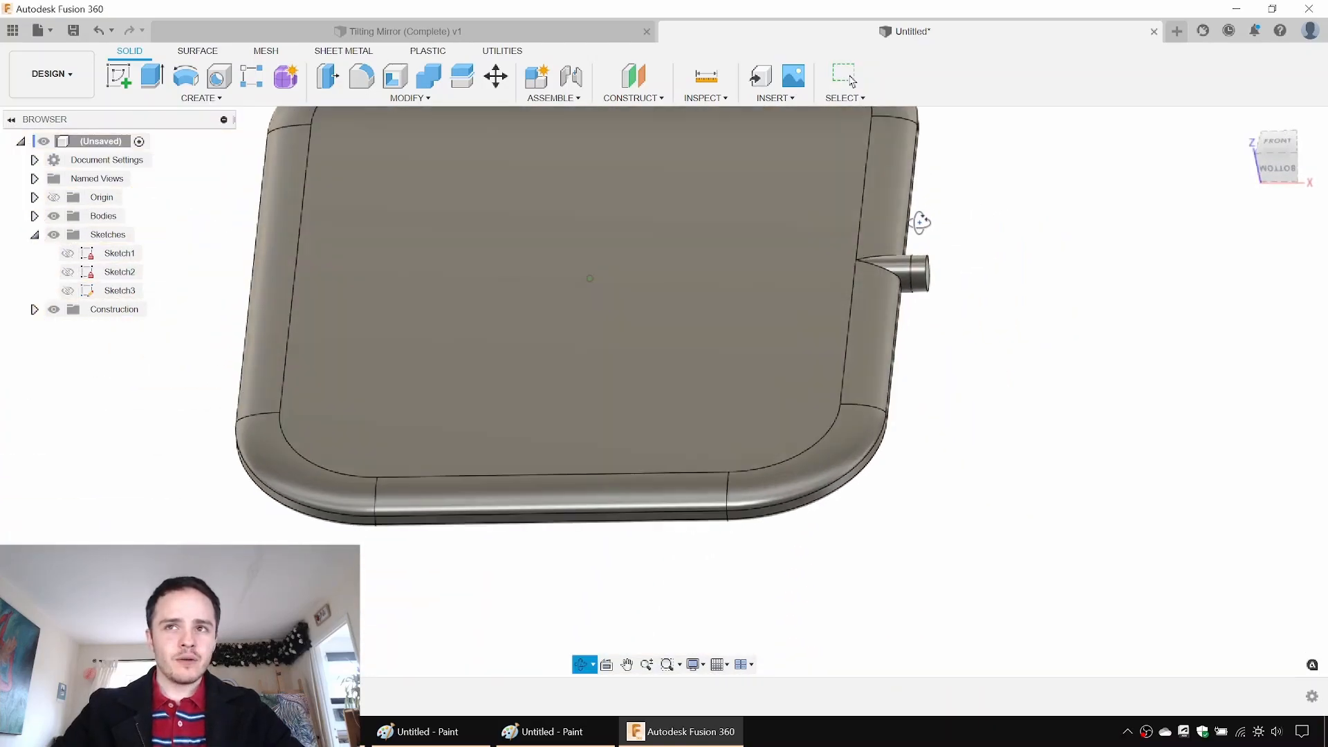
middle_click_drag(914, 265, 900, 208, "shift")
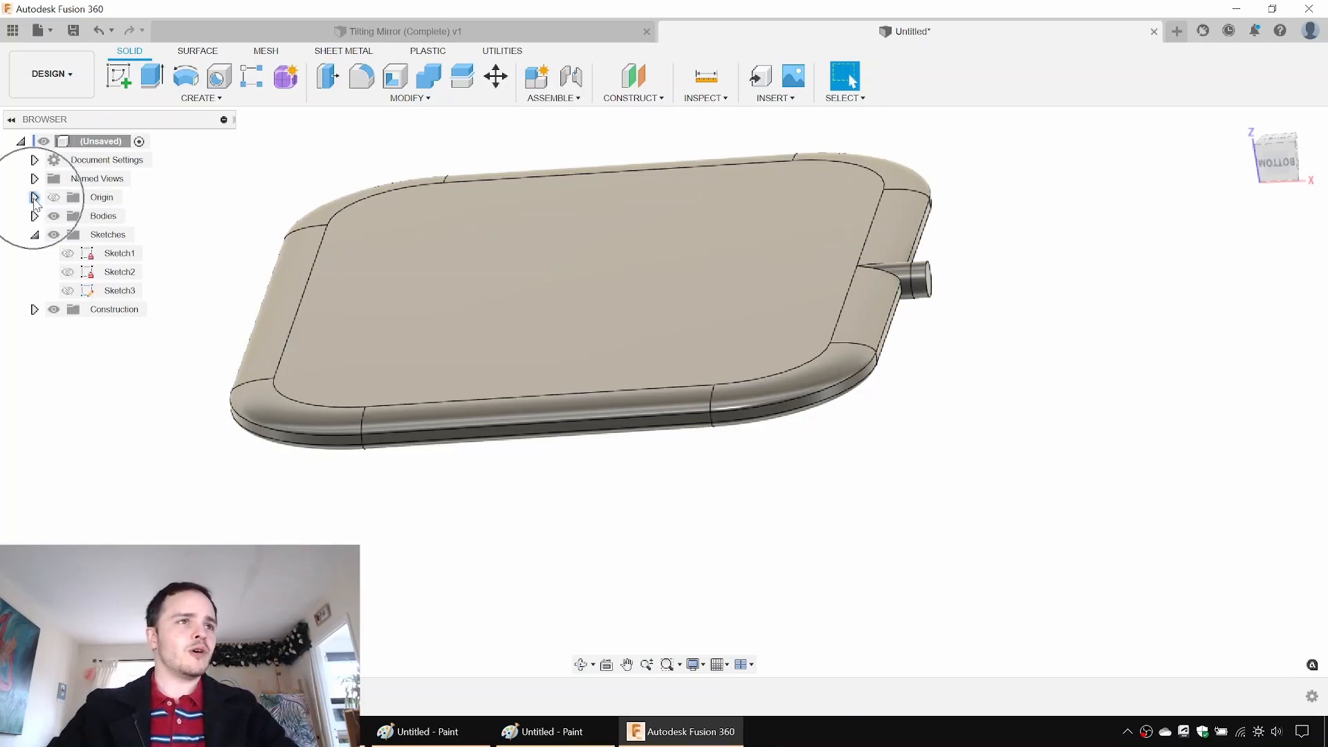
Step: Show the origin planes and axes, including the individually hidden YZ plane
left_click(33, 197)
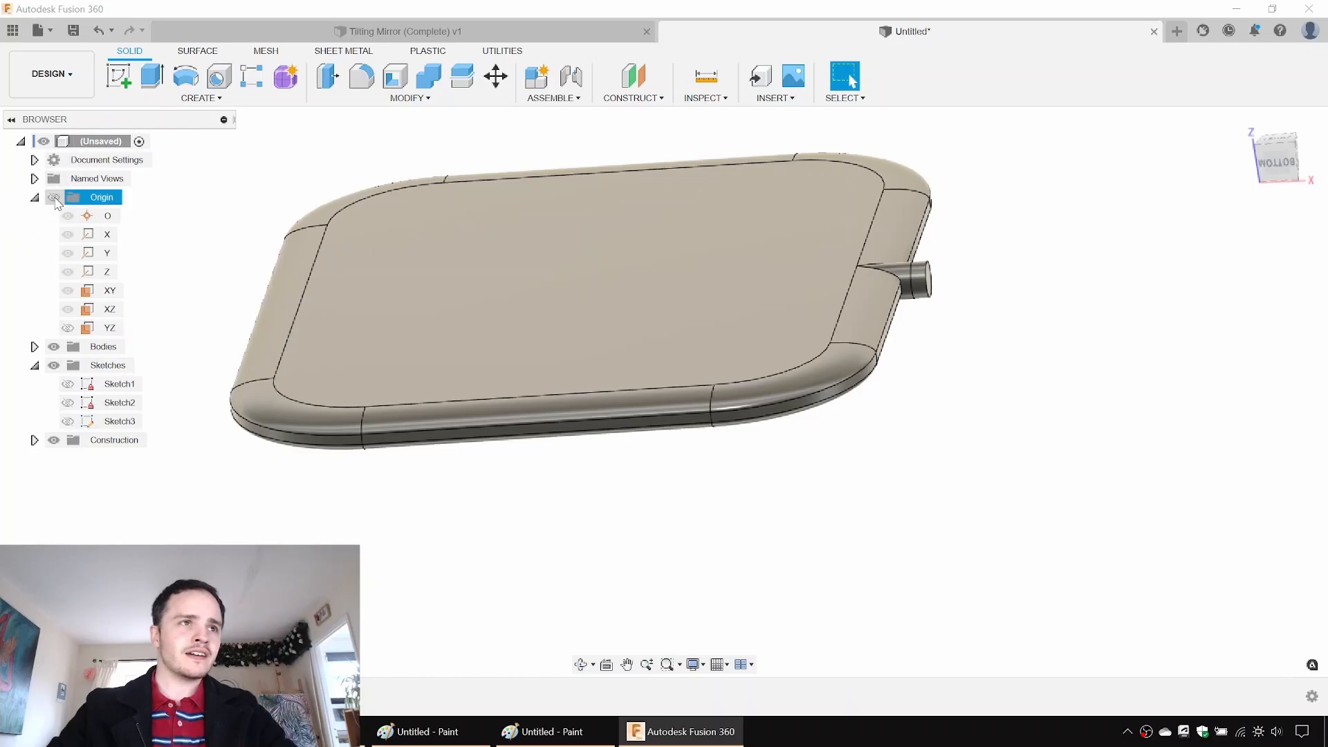
left_click(54, 198)
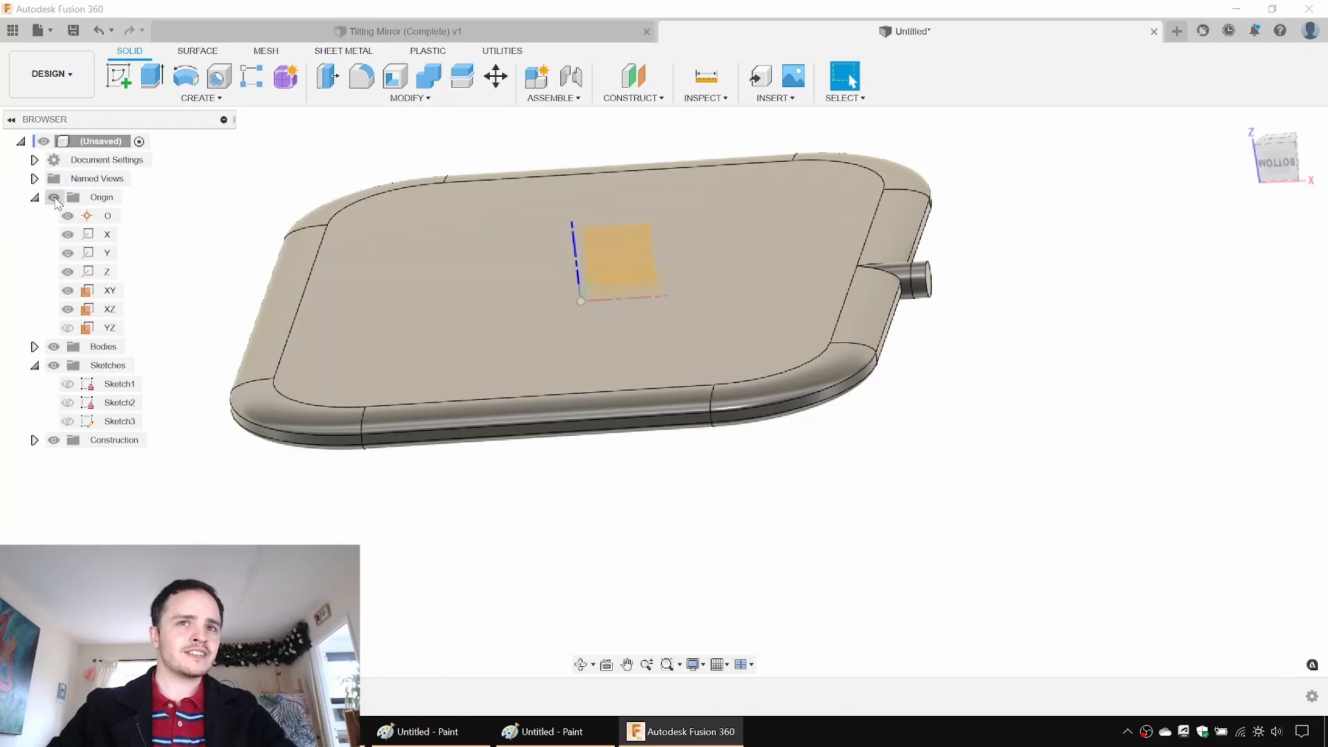
middle_click_drag(485, 159, 400, 199, "shift")
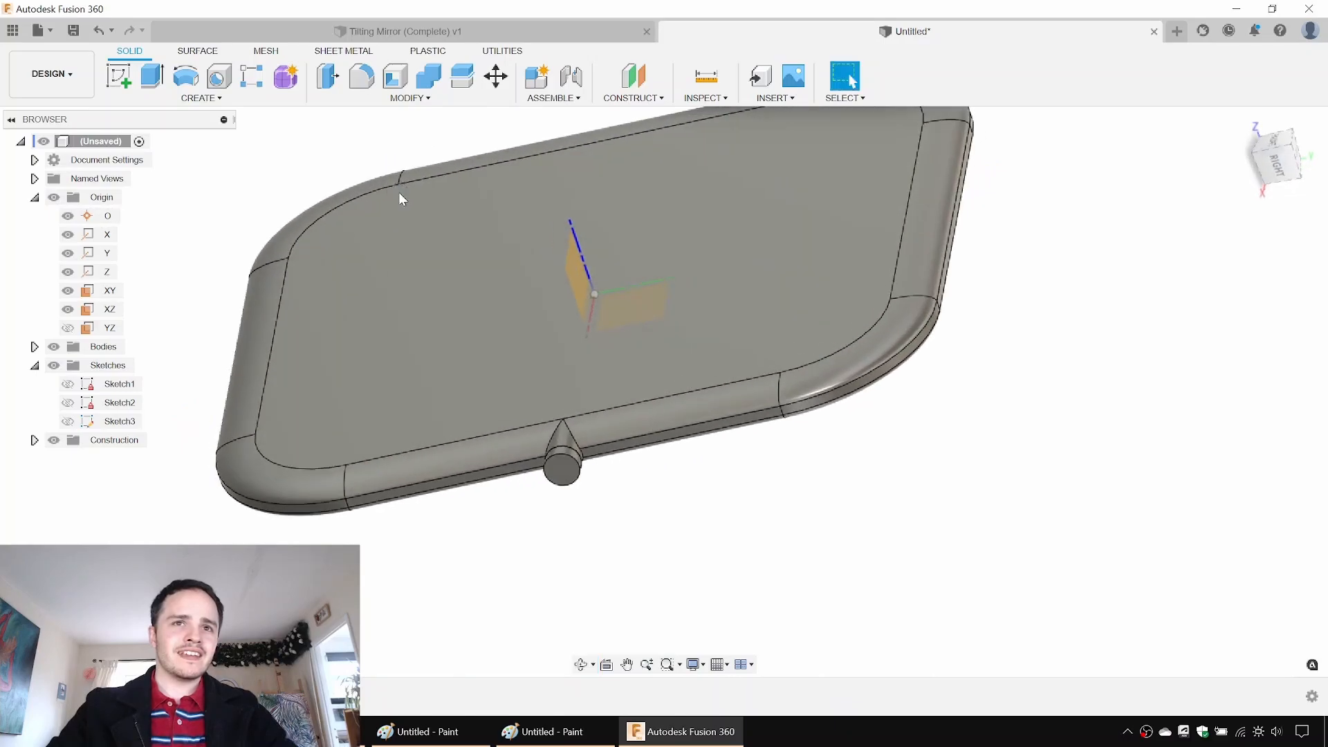
left_click(68, 328)
middle_click_drag(320, 242, 348, 125, "shift")
Step: Mirror the pivot's extrusion across the YZ plane, using the Features type and the Adjust compute option
left_click(200, 99)
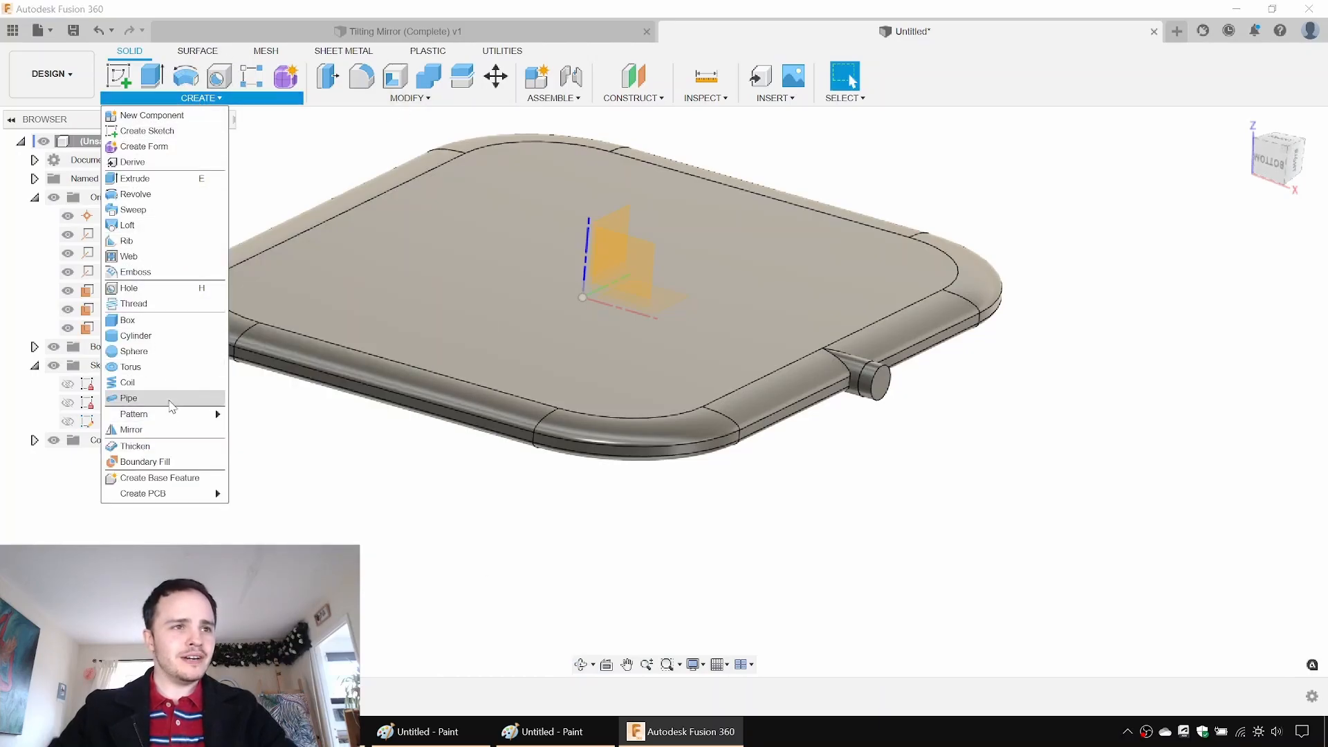
left_click(132, 430)
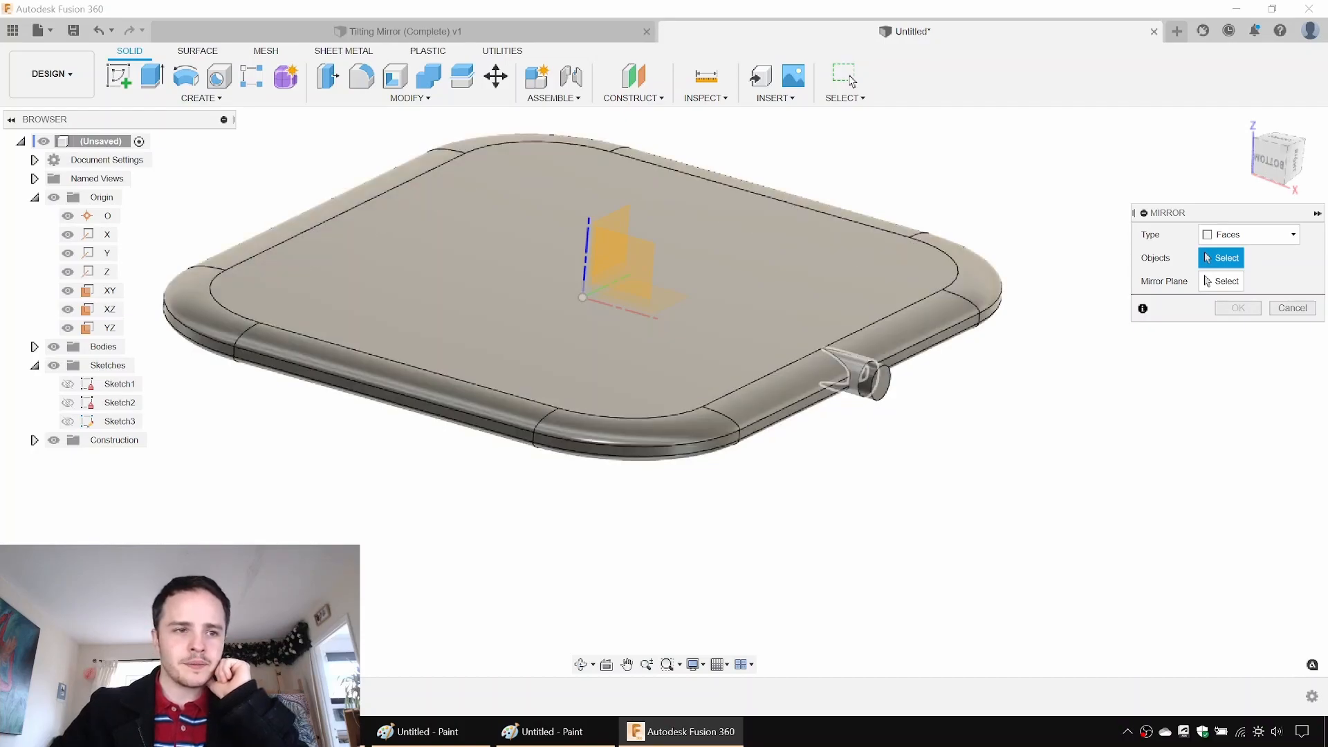
left_click(864, 379)
left_click(879, 382)
left_click(849, 368)
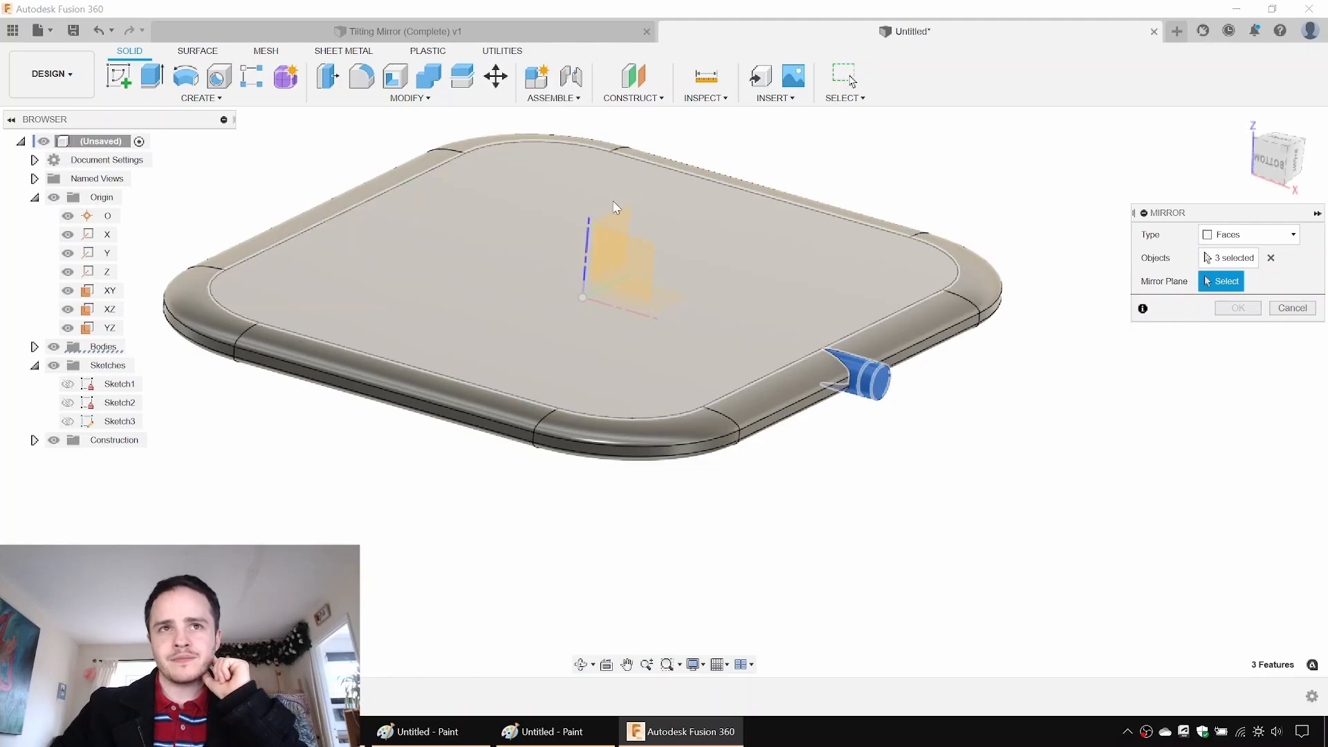
left_click(613, 214)
left_click(1259, 235)
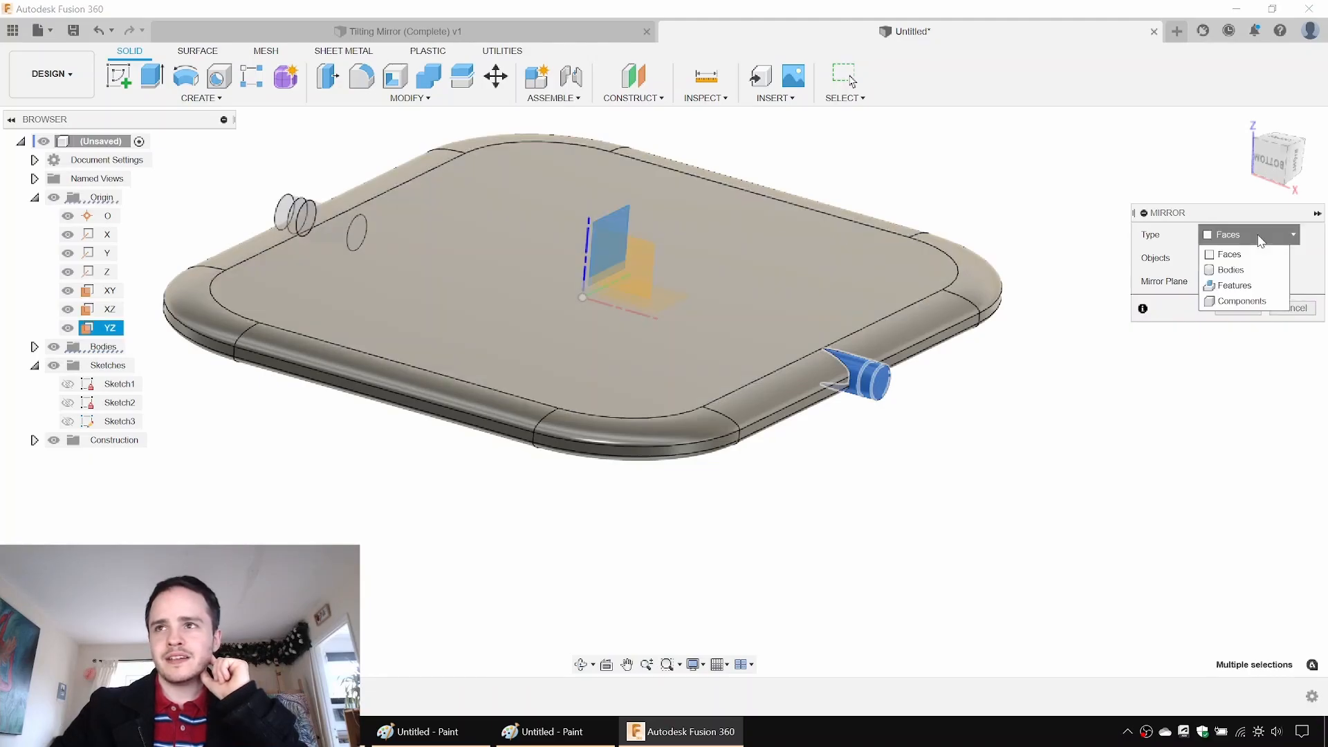
left_click(1242, 285)
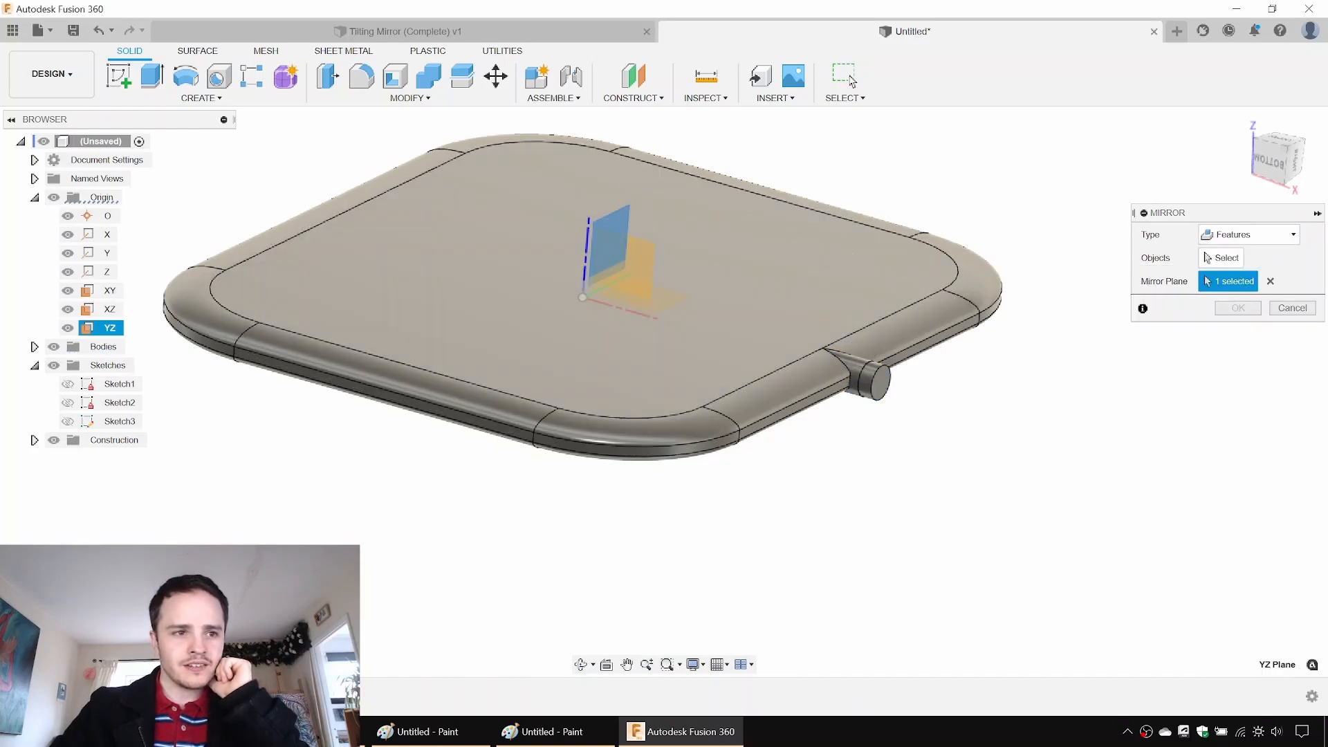
left_click(1222, 257)
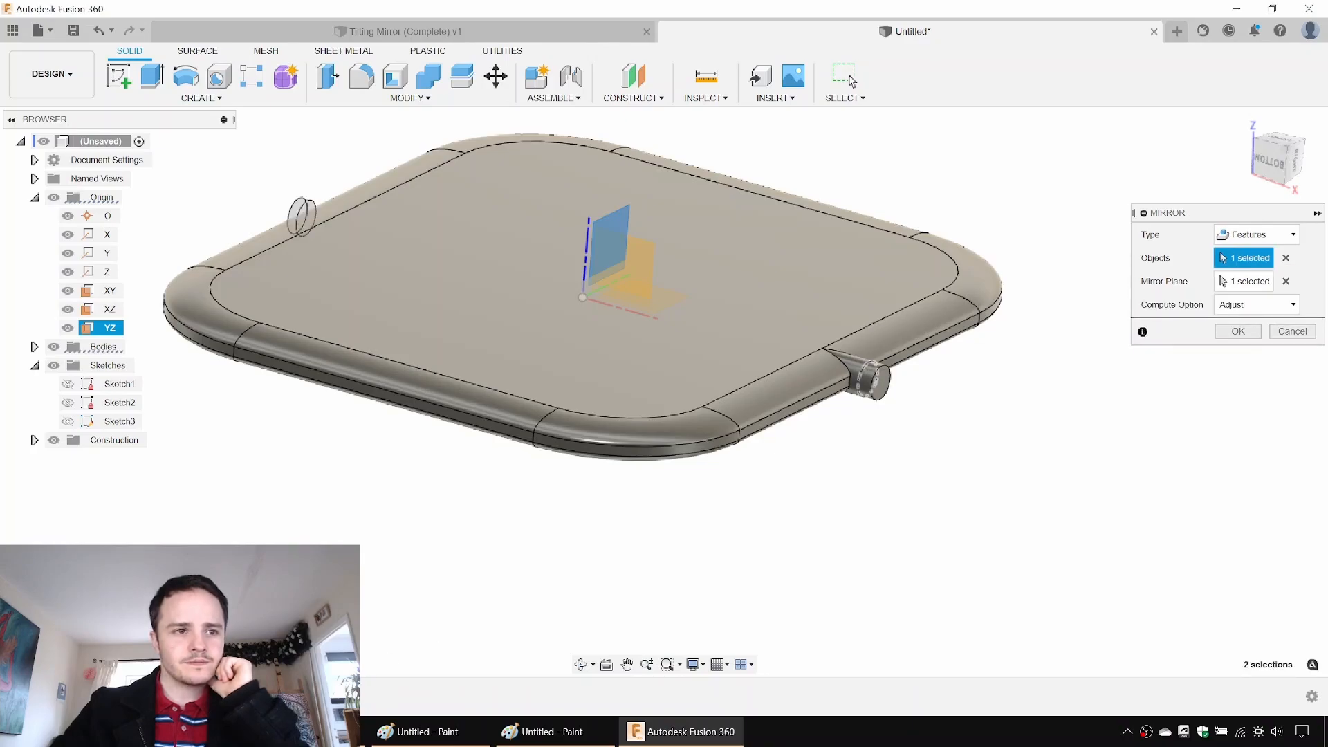
key("Return")
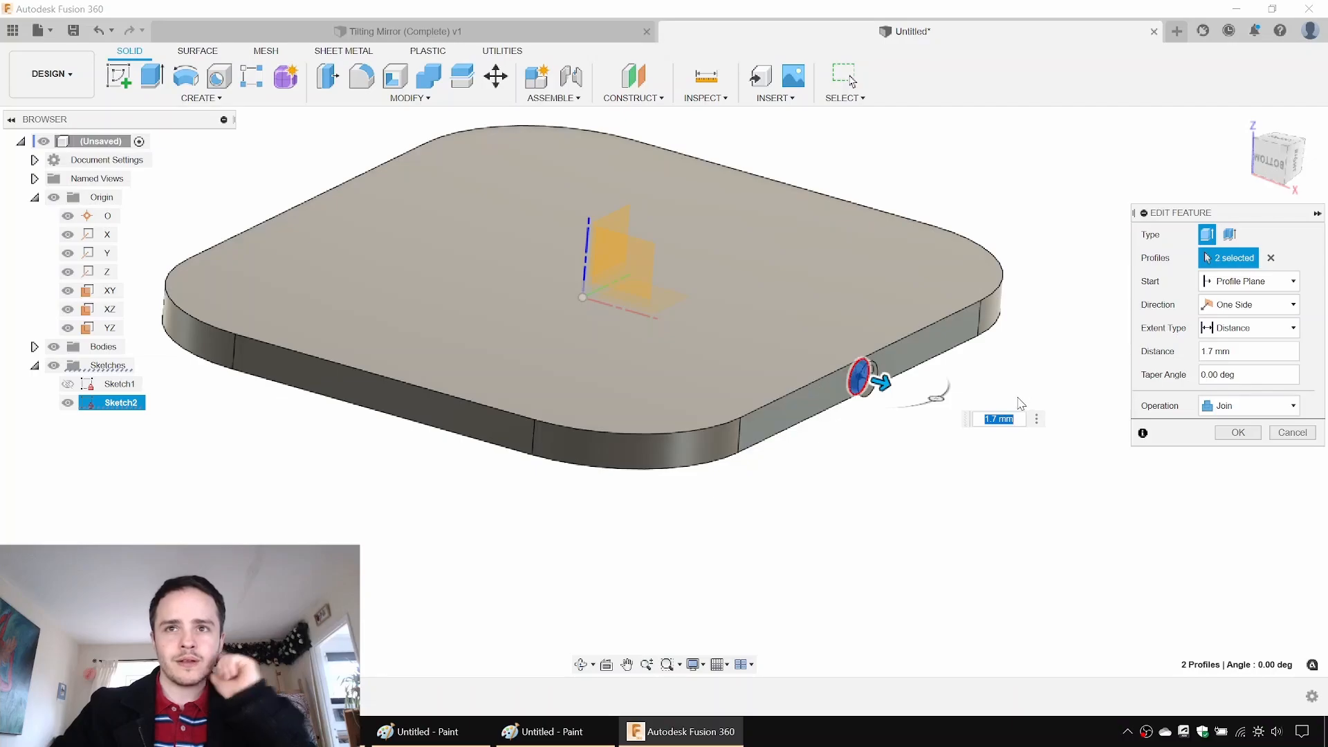
key("Return")
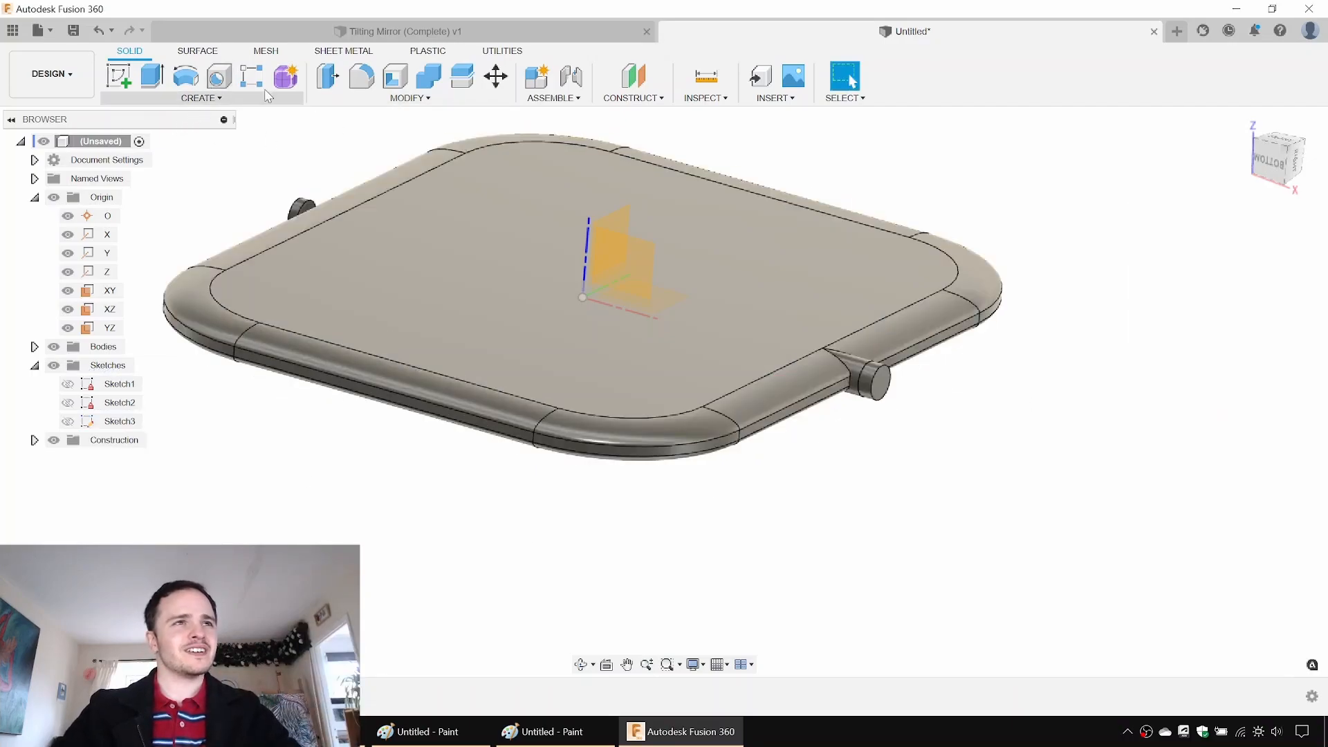
Step: Mirror the pivot's three faces across the YZ plane with the Faces type, and hide the origin geometry
left_click(201, 98)
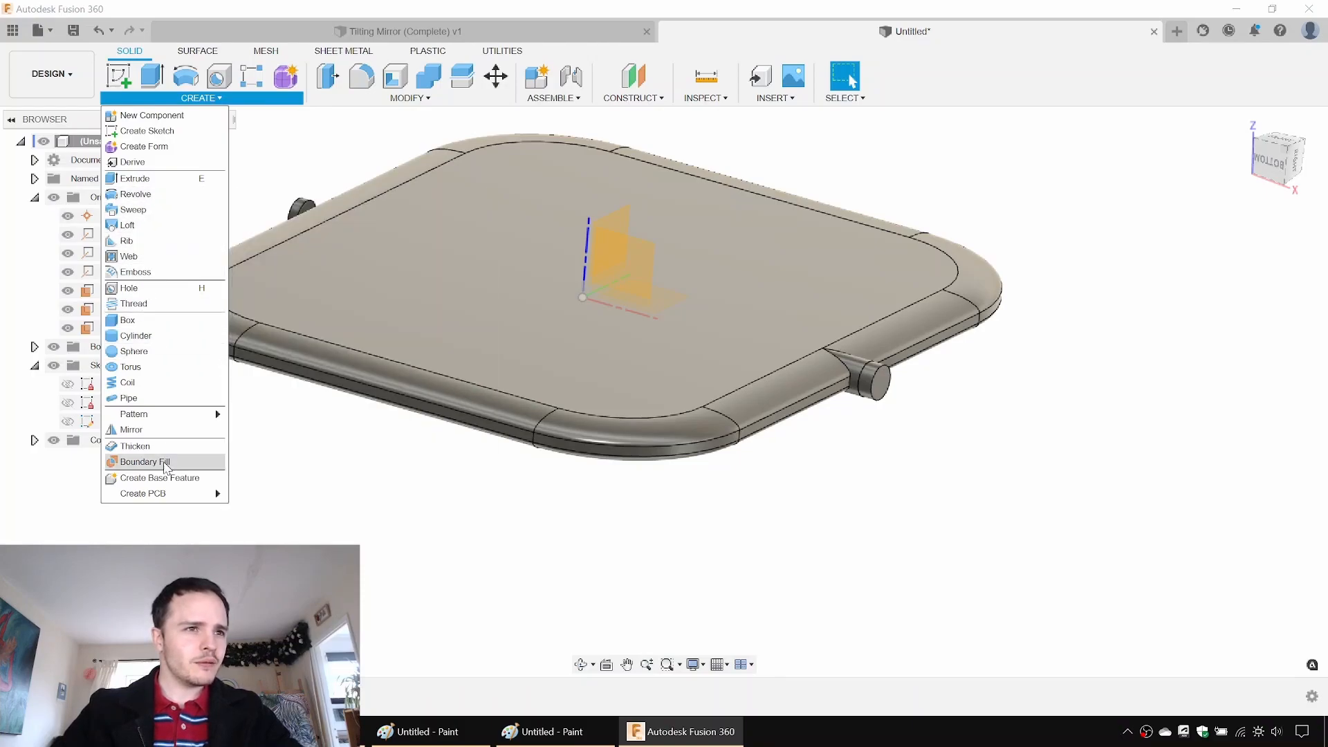
left_click(132, 430)
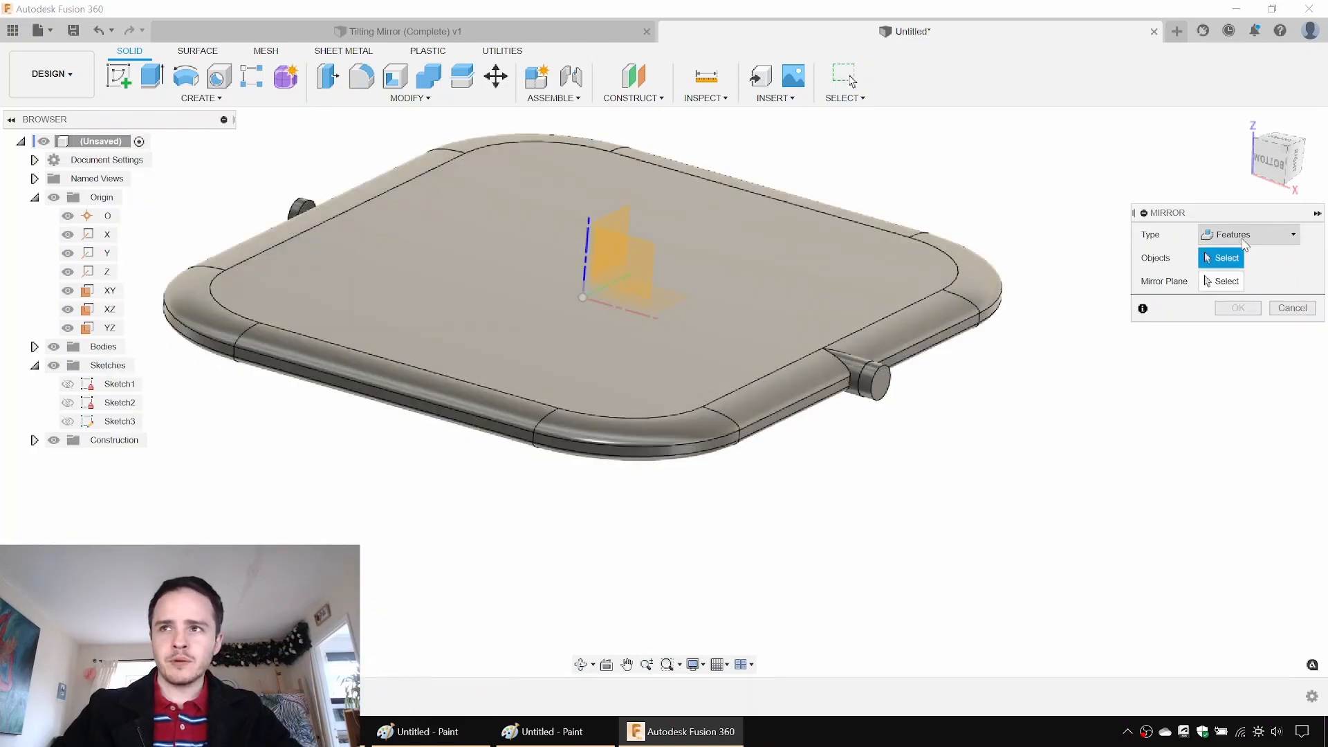
left_click(1248, 234)
left_click(1228, 251)
left_click(868, 379)
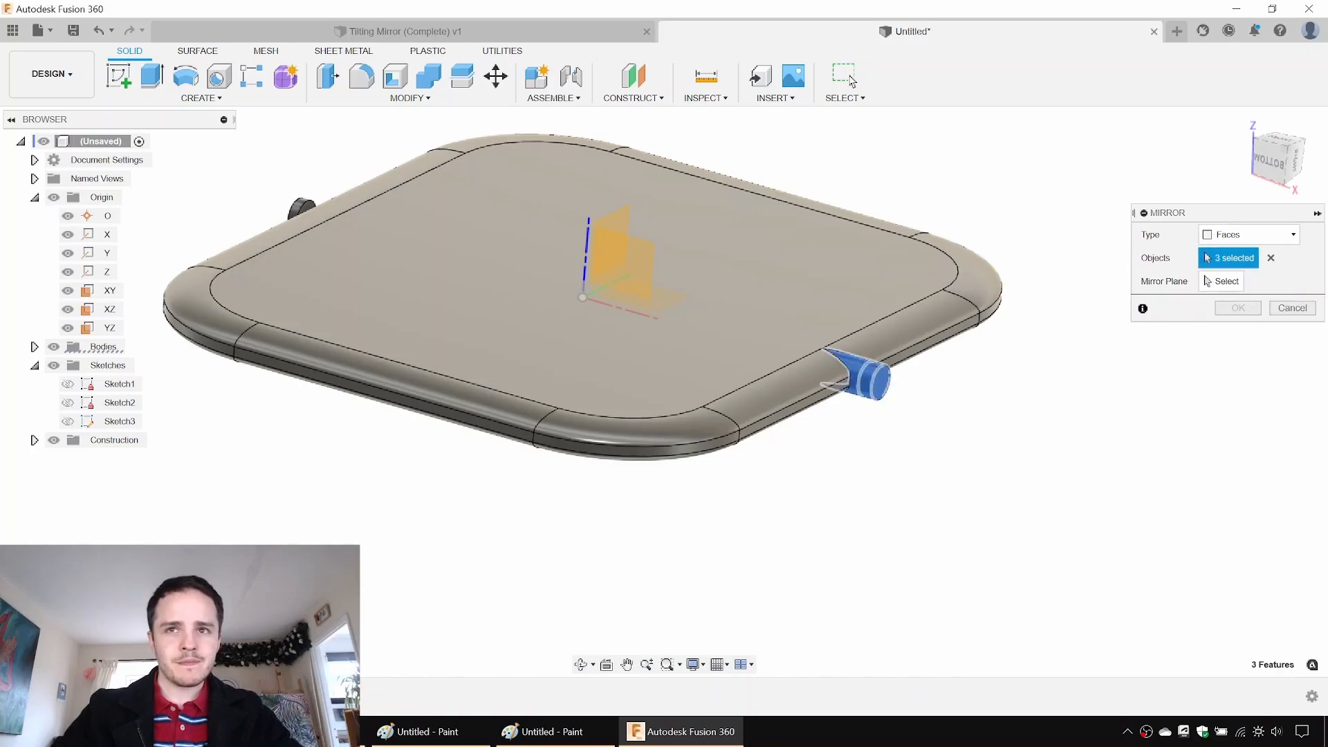
left_click(1221, 281)
left_click(611, 222)
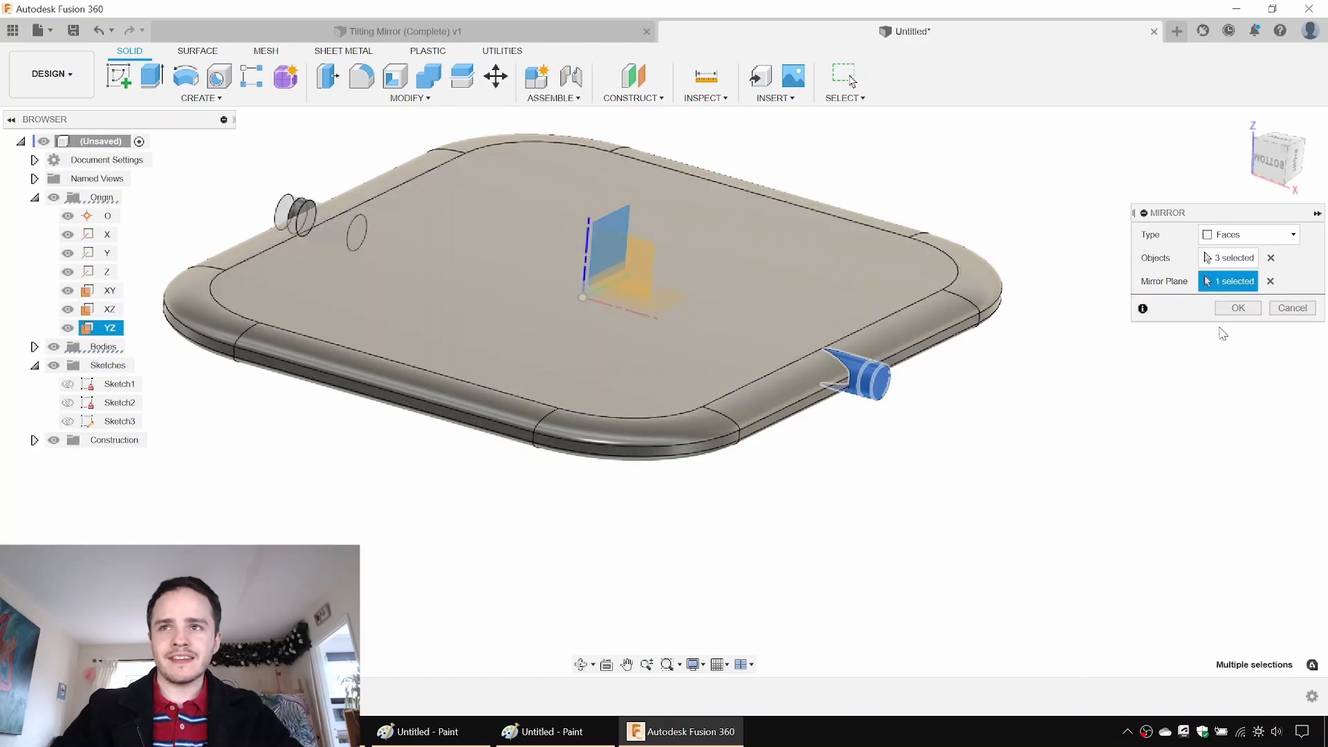
left_click(1230, 308)
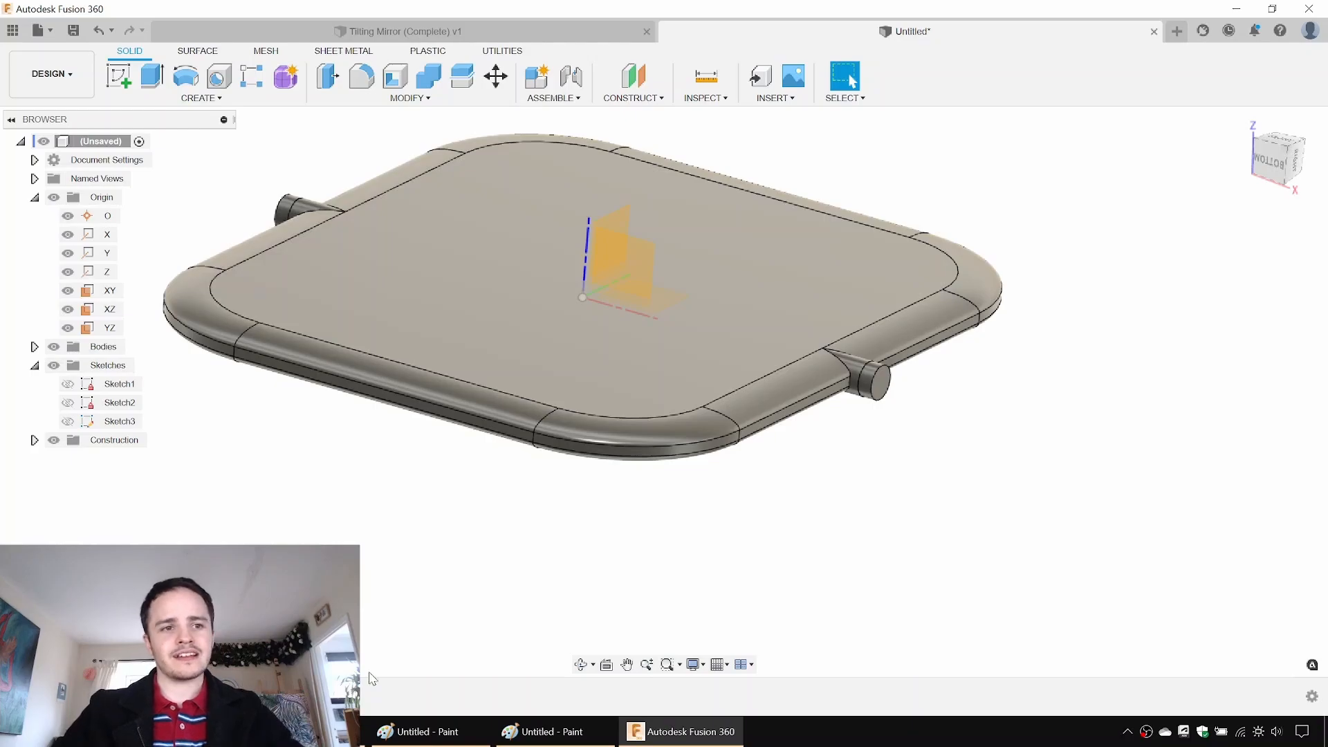
middle_click_drag(552, 584, 443, 332, "shift")
left_click(54, 198)
Step: Start a sketch on the plate's flat face inside the rounded rim and project that face's outline into it
middle_click_drag(796, 208, 895, 358, "shift")
left_click(119, 75)
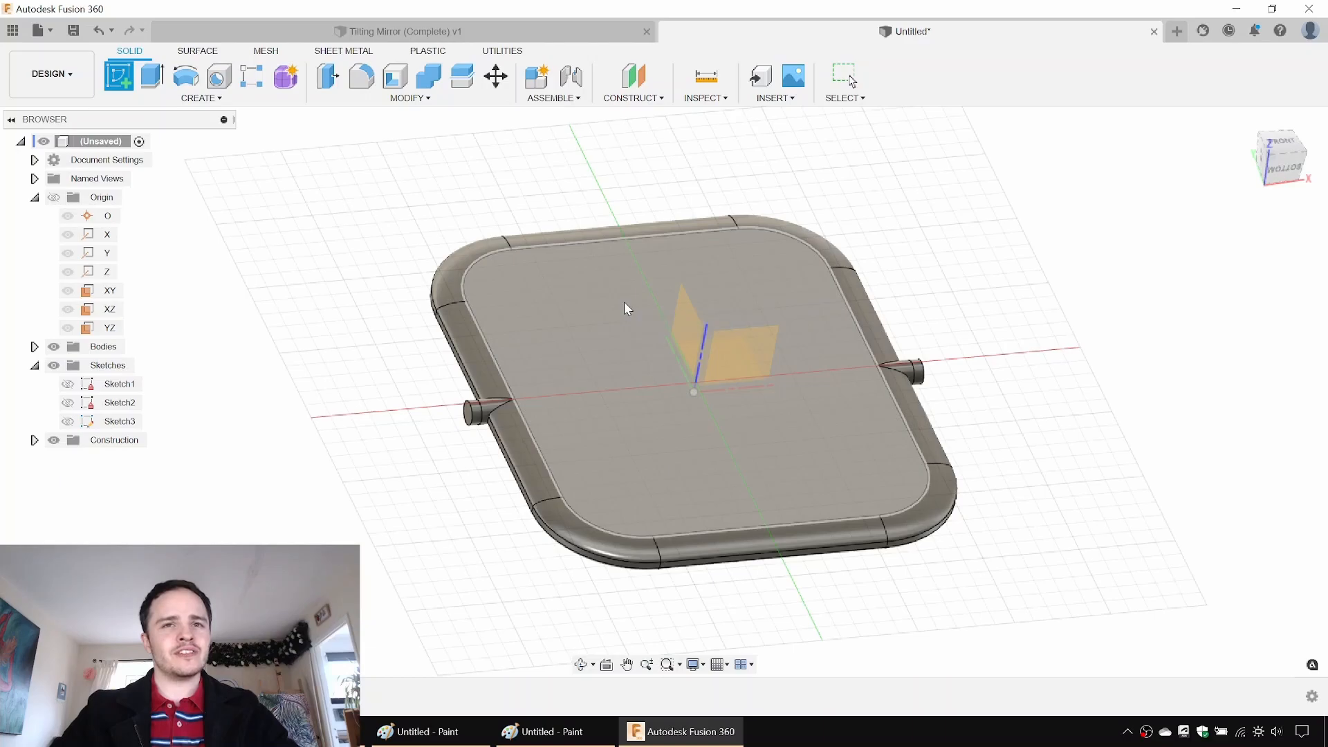
left_click(625, 303)
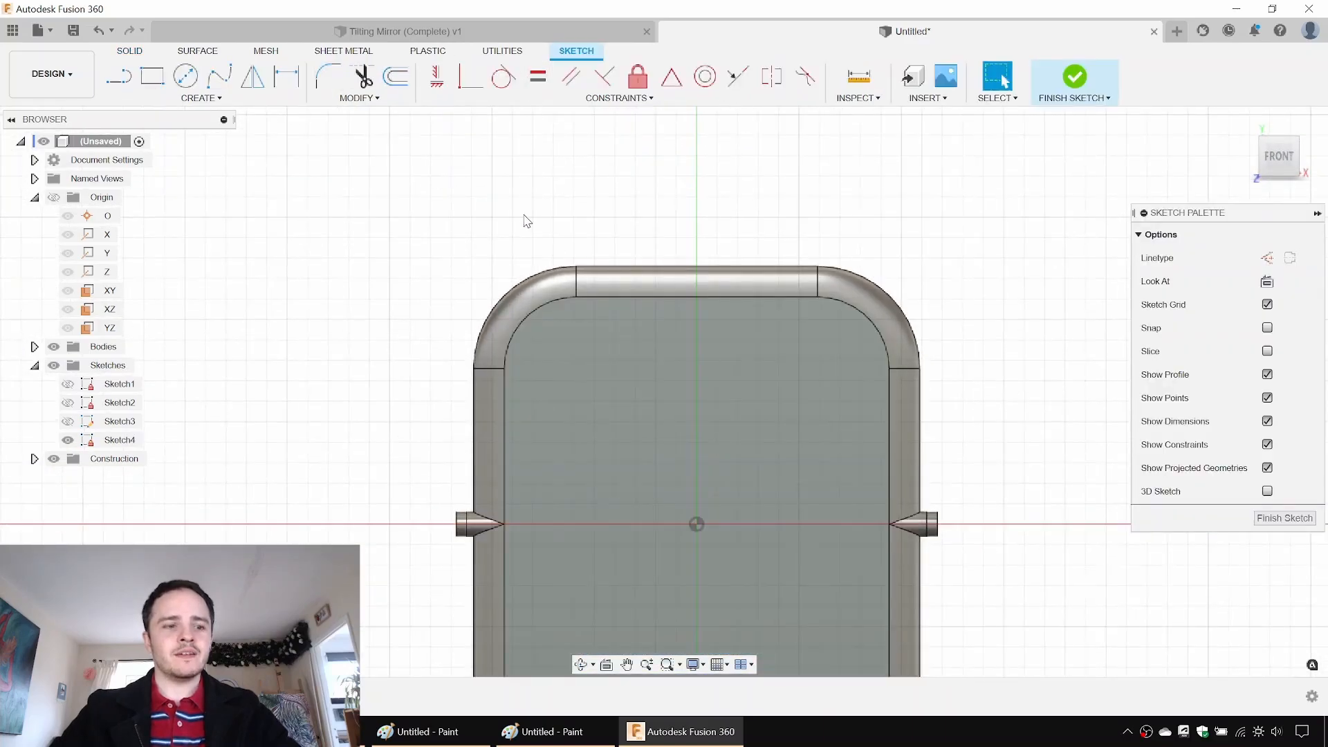
key("p")
left_click(662, 379)
key("Return")
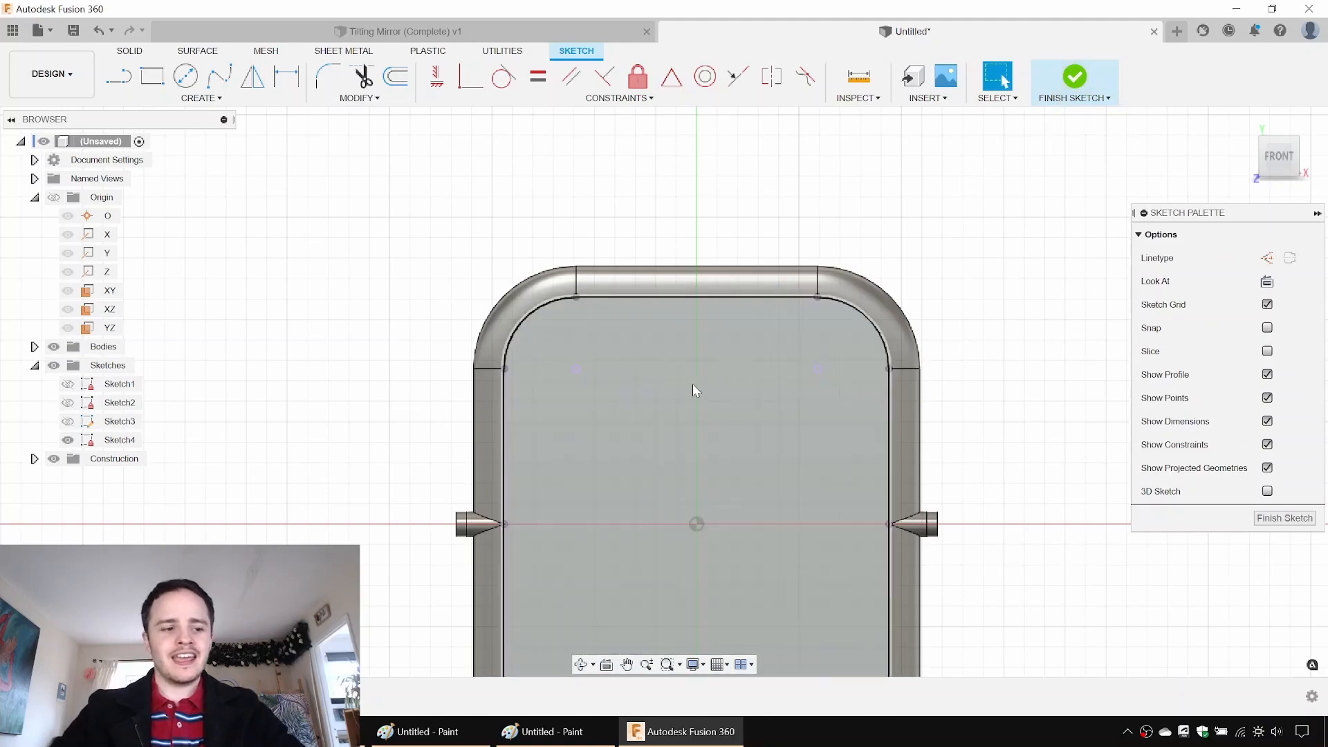
Step: Offset the projected outline 9 mm inward and finish the sketch
key("o")
left_click(646, 296)
left_click_drag(646, 296, 646, 333)
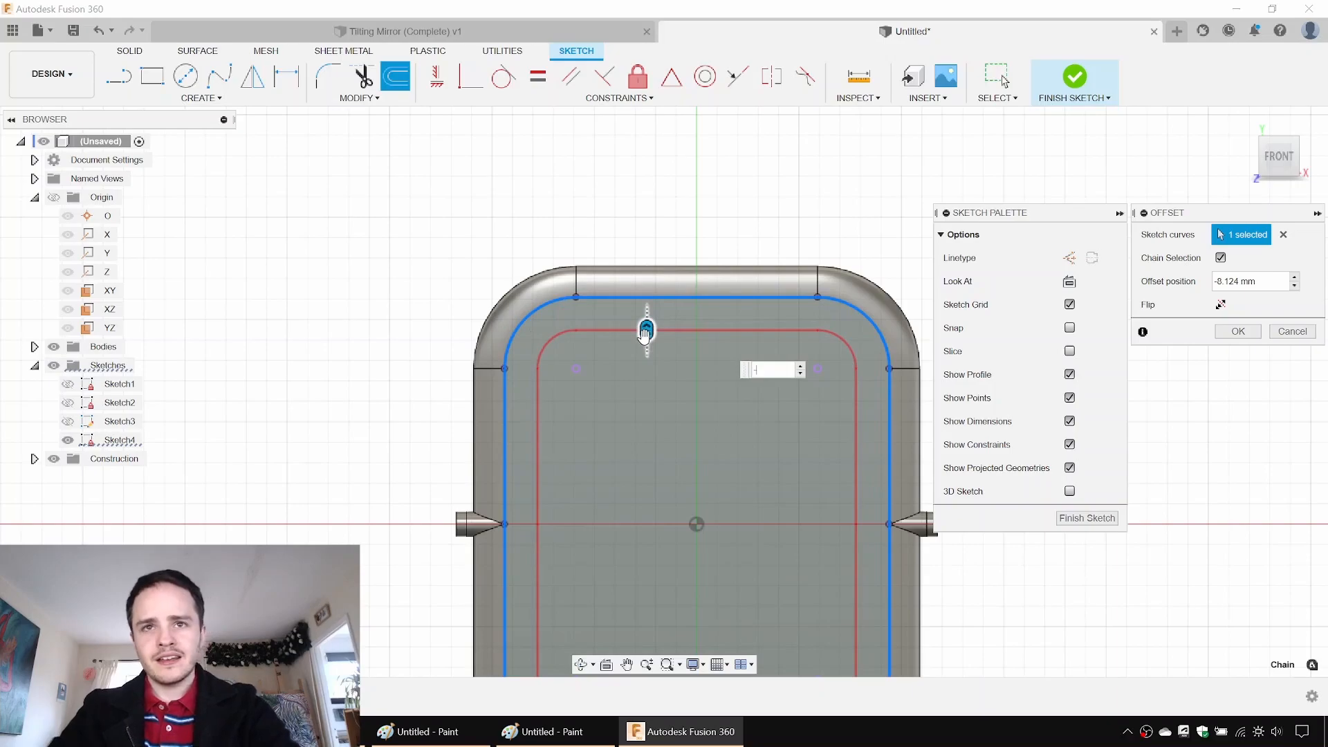
type("9")
key("Return")
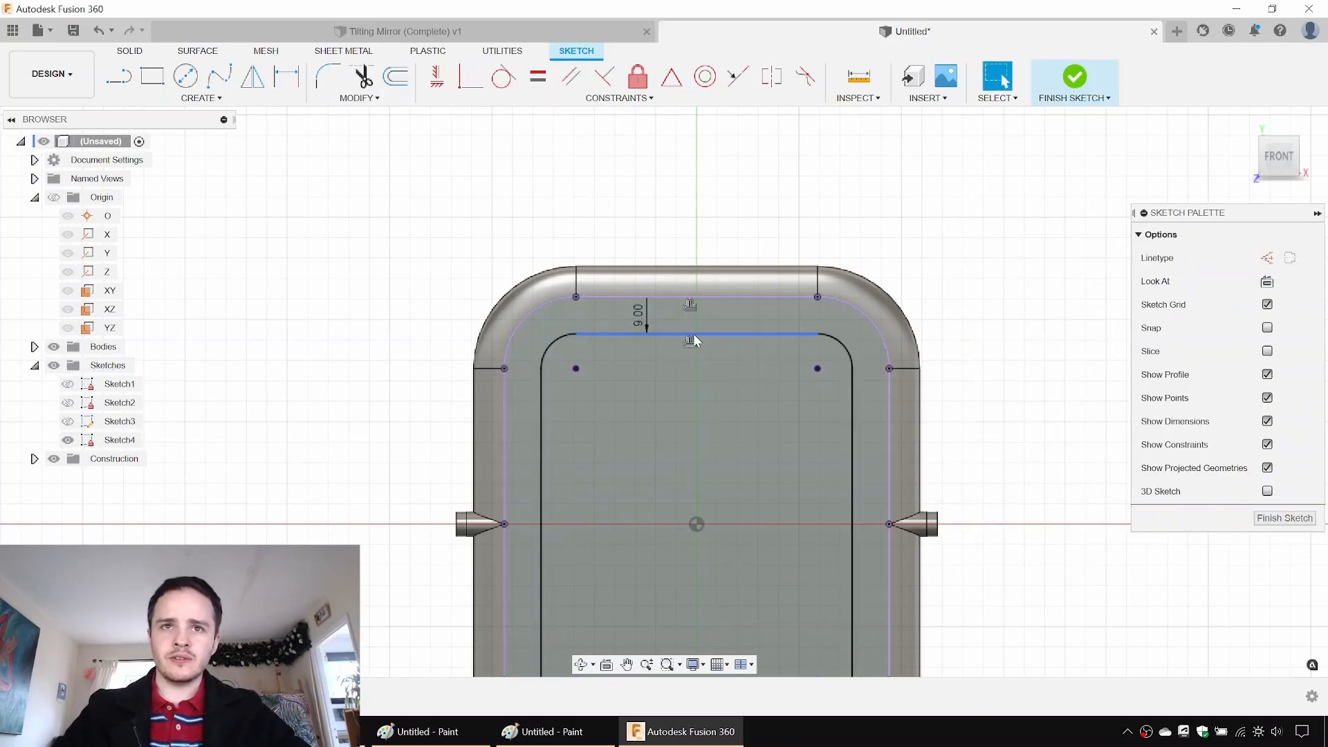
left_click(1075, 78)
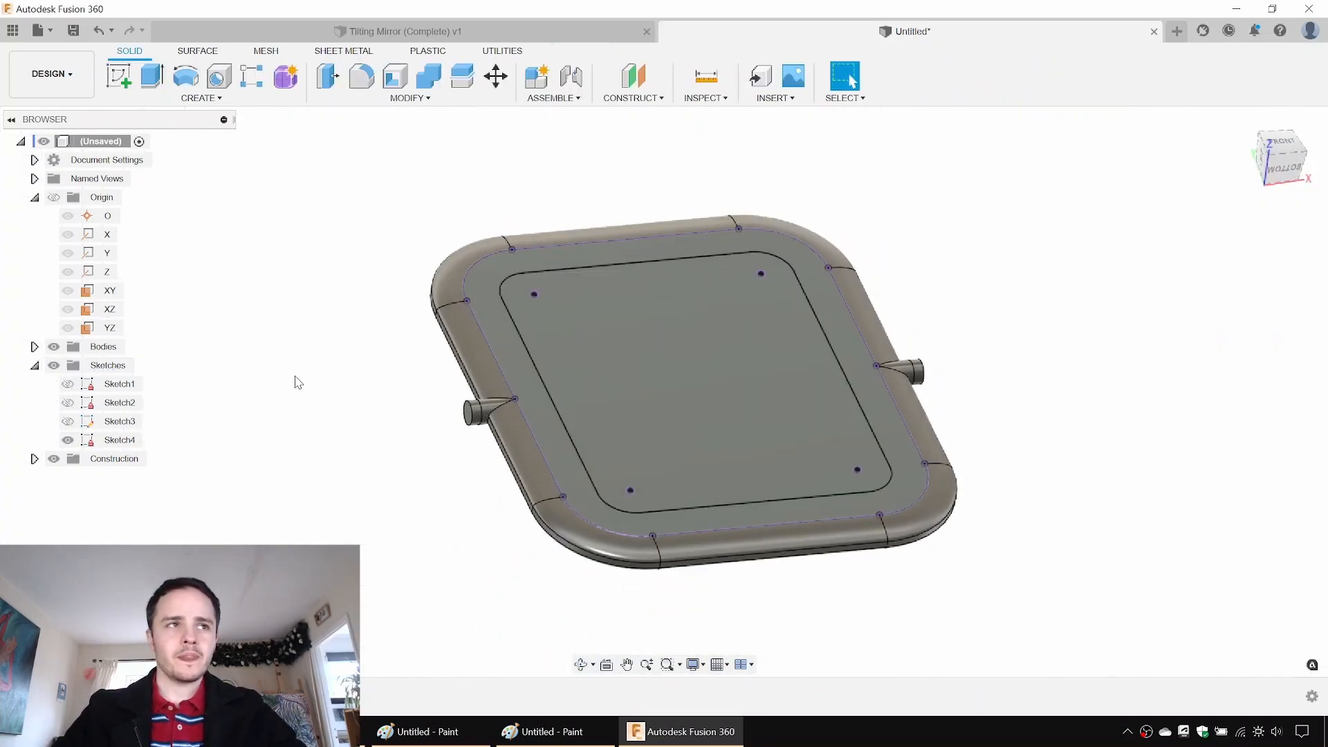
Step: Cut the inner rounded-rectangle profile through the whole plate, using the All extent and Symmetric direction
middle_click_drag(242, 235, 293, 245, "shift")
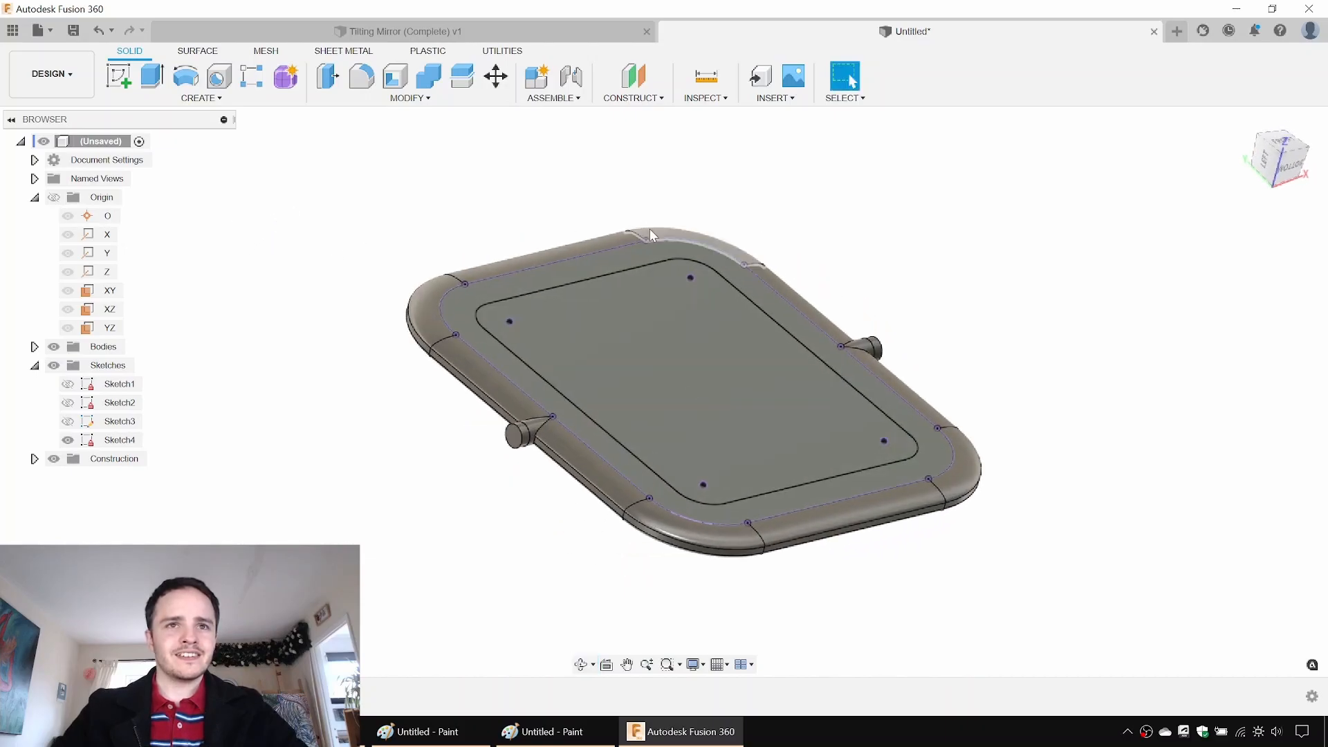
key("e")
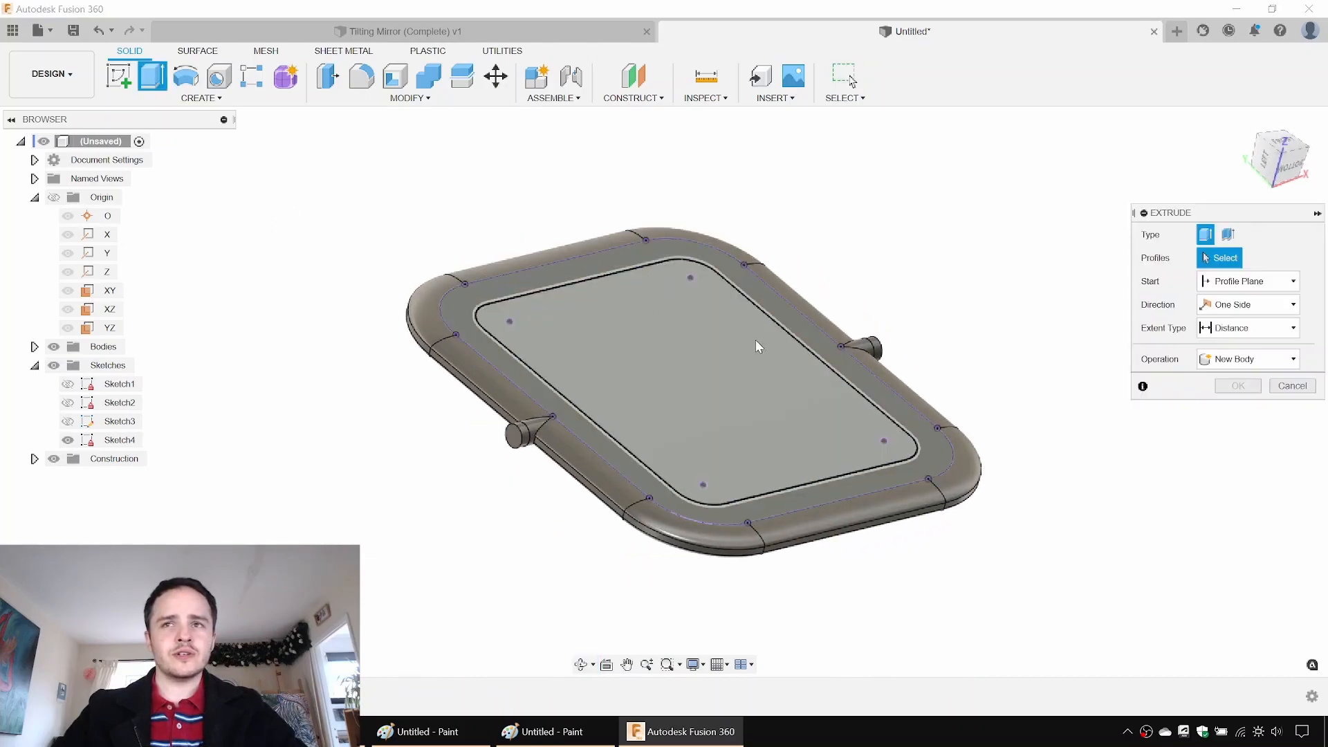
left_click(707, 378)
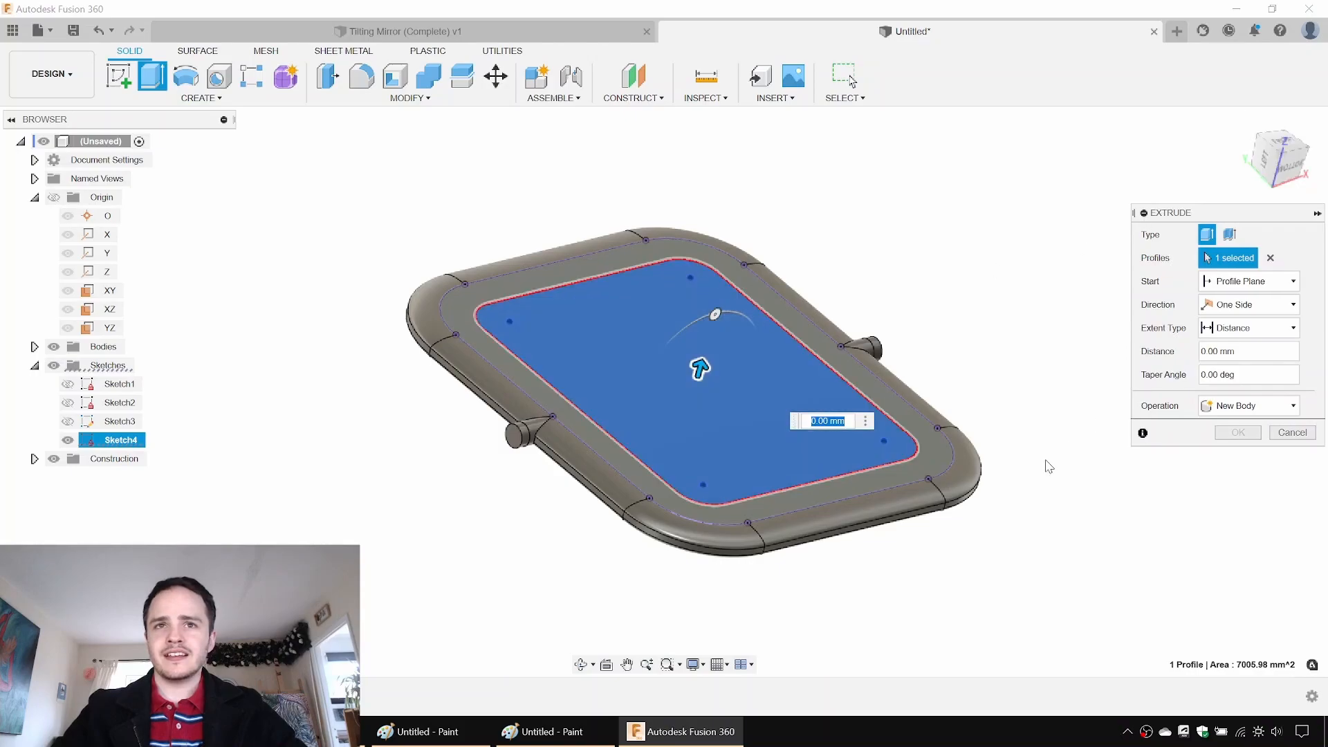
left_click(1280, 328)
left_click(1223, 379)
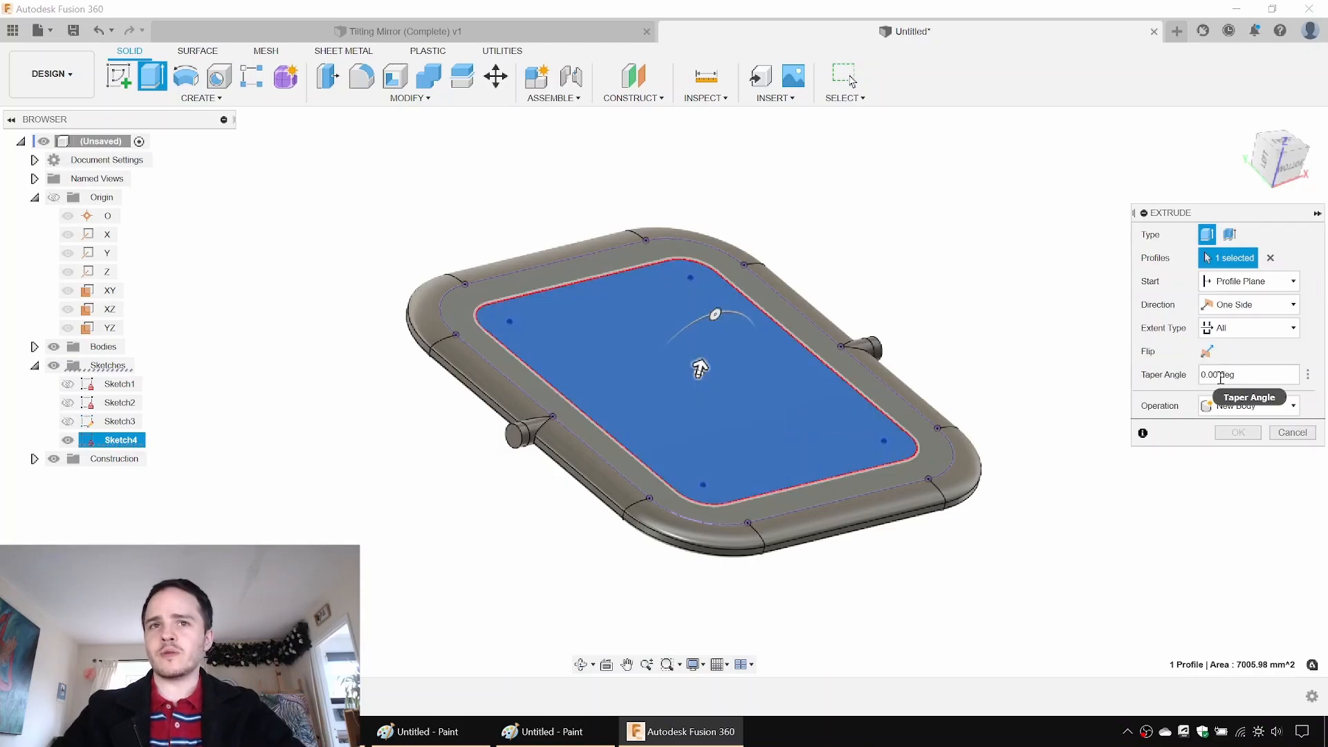
left_click(1245, 305)
left_click(1234, 354)
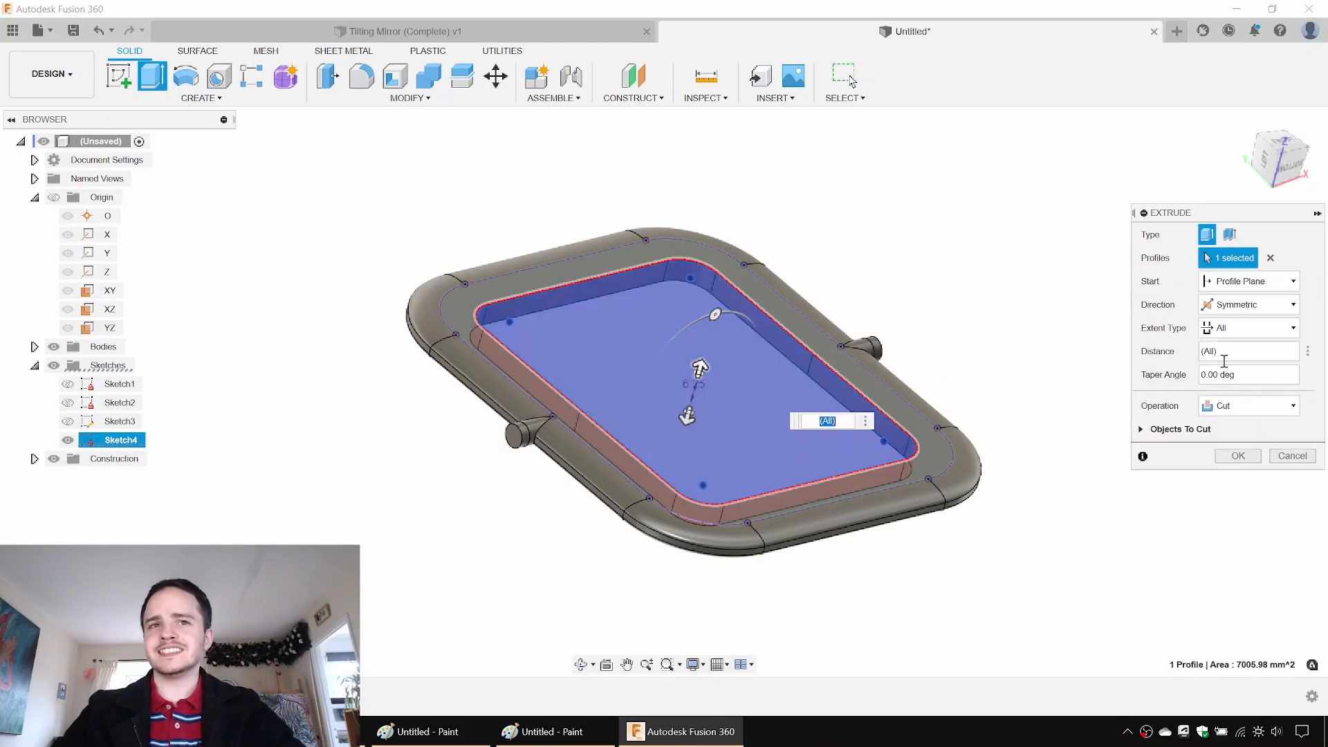
key("Return")
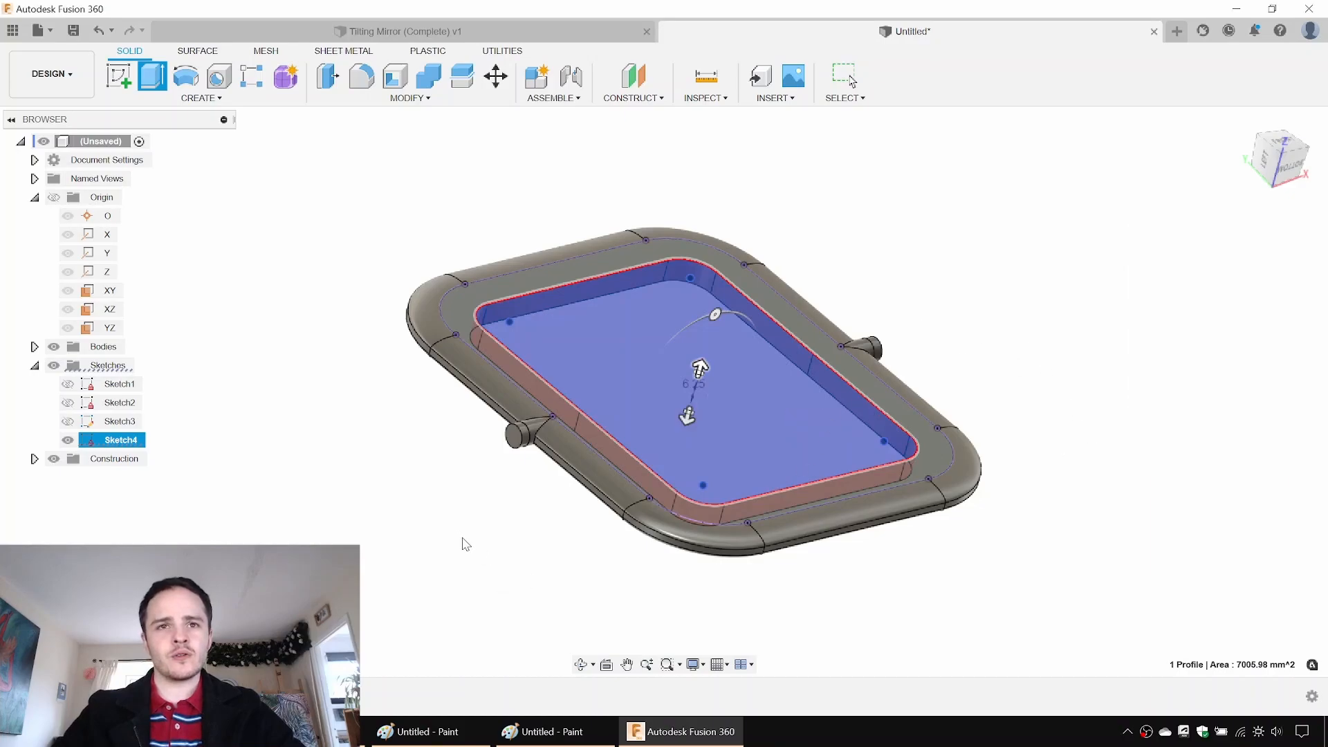
Step: Show Sketch4 and cut its ring profile around the opening by a distance of -1.5 mm
middle_click_drag(385, 367, 347, 373, "shift")
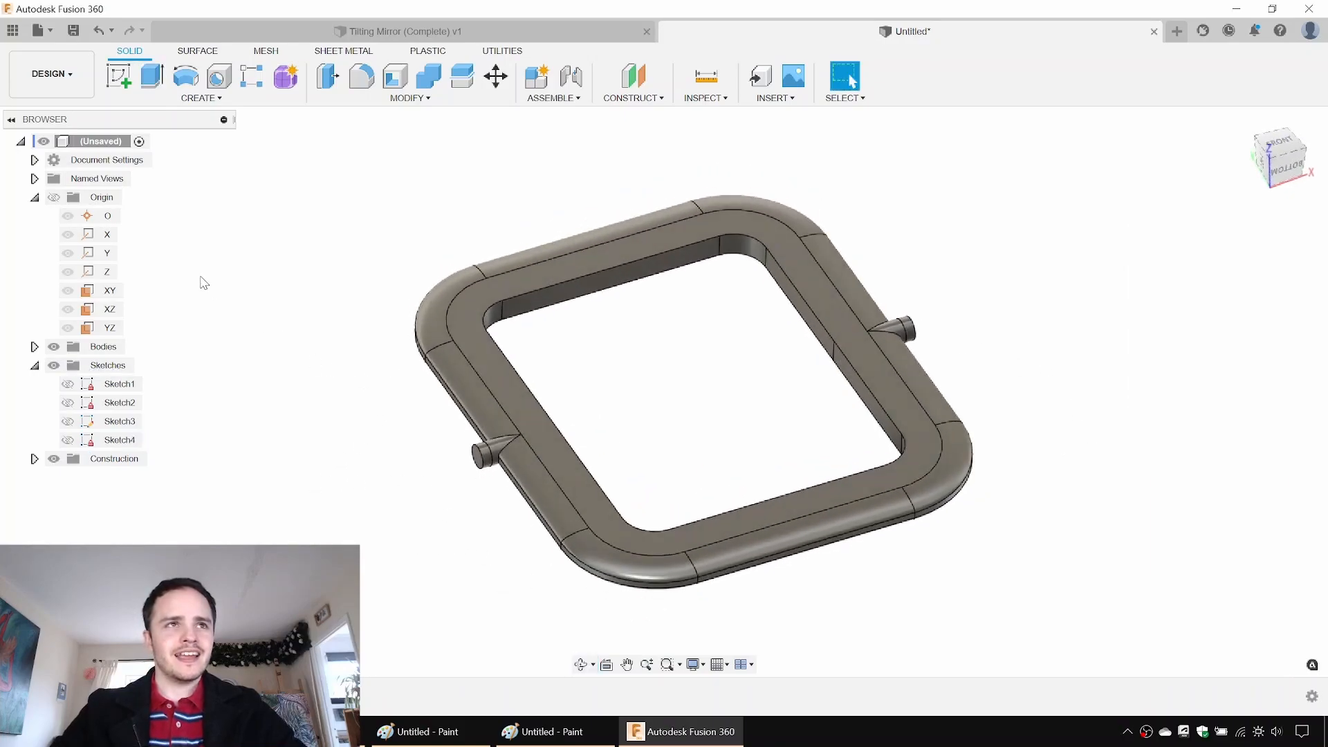
left_click(60, 441)
left_click(65, 440)
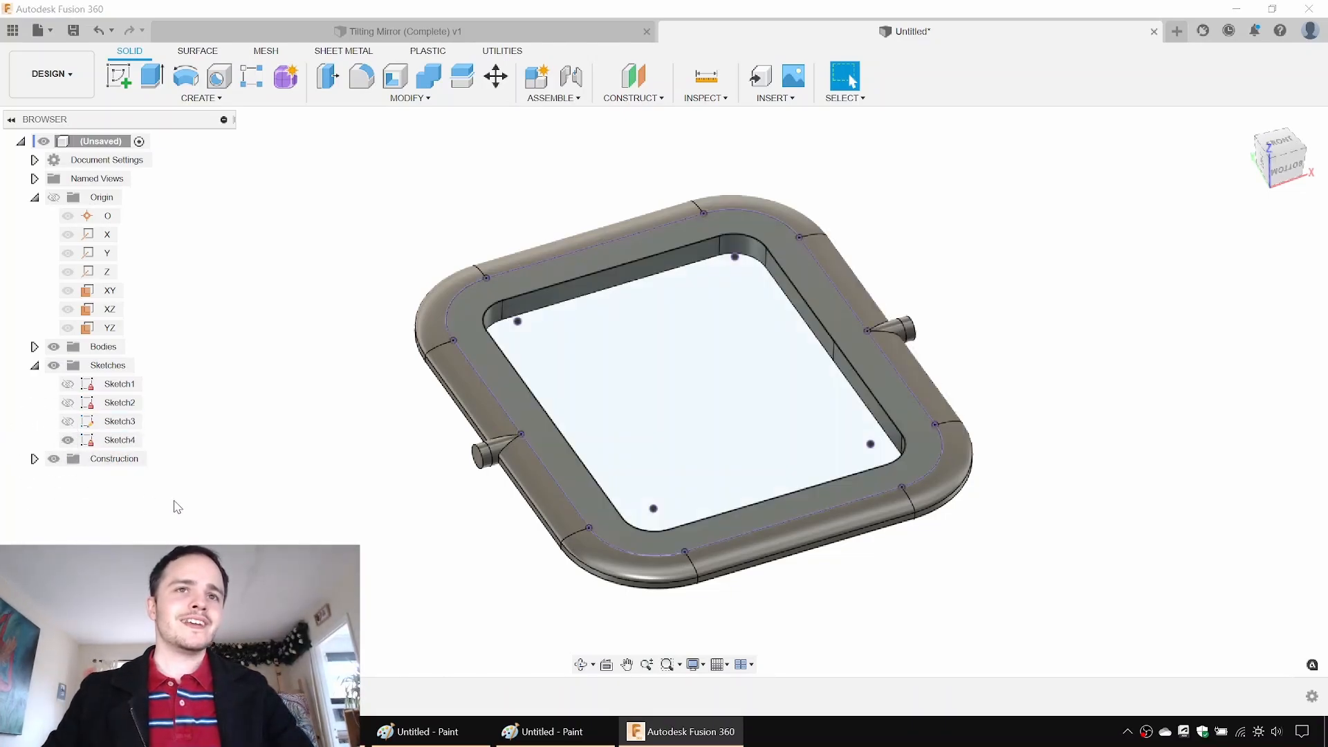
key("e")
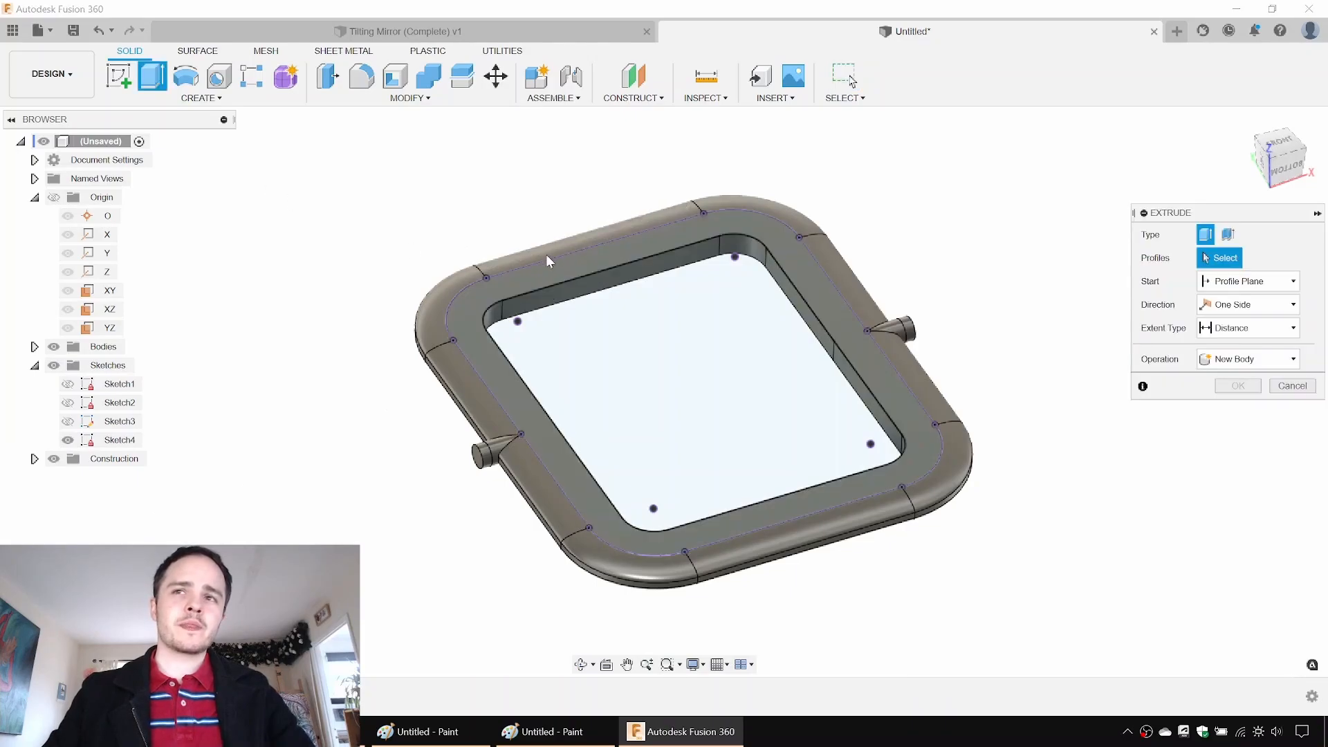
left_click(598, 260)
middle_click_drag(829, 288, 845, 294, "shift")
left_click_drag(817, 347, 811, 379)
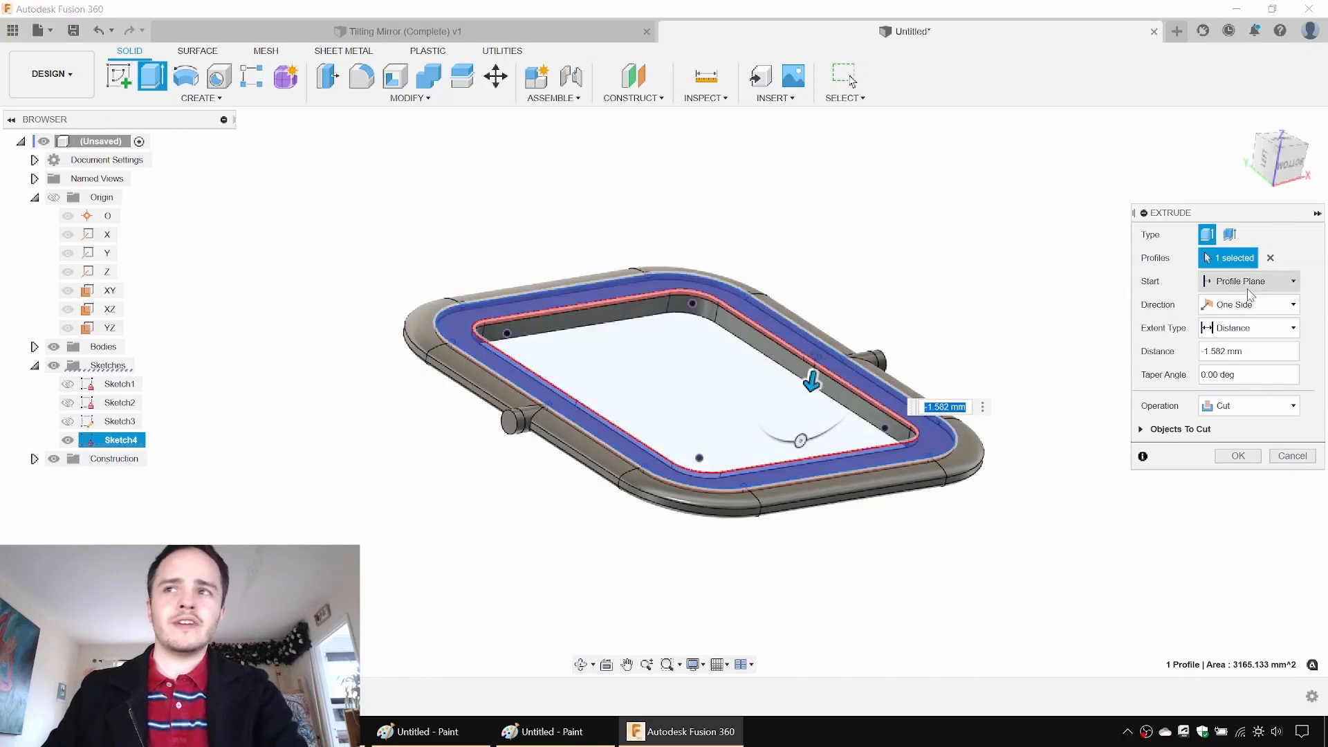
left_click(1221, 351)
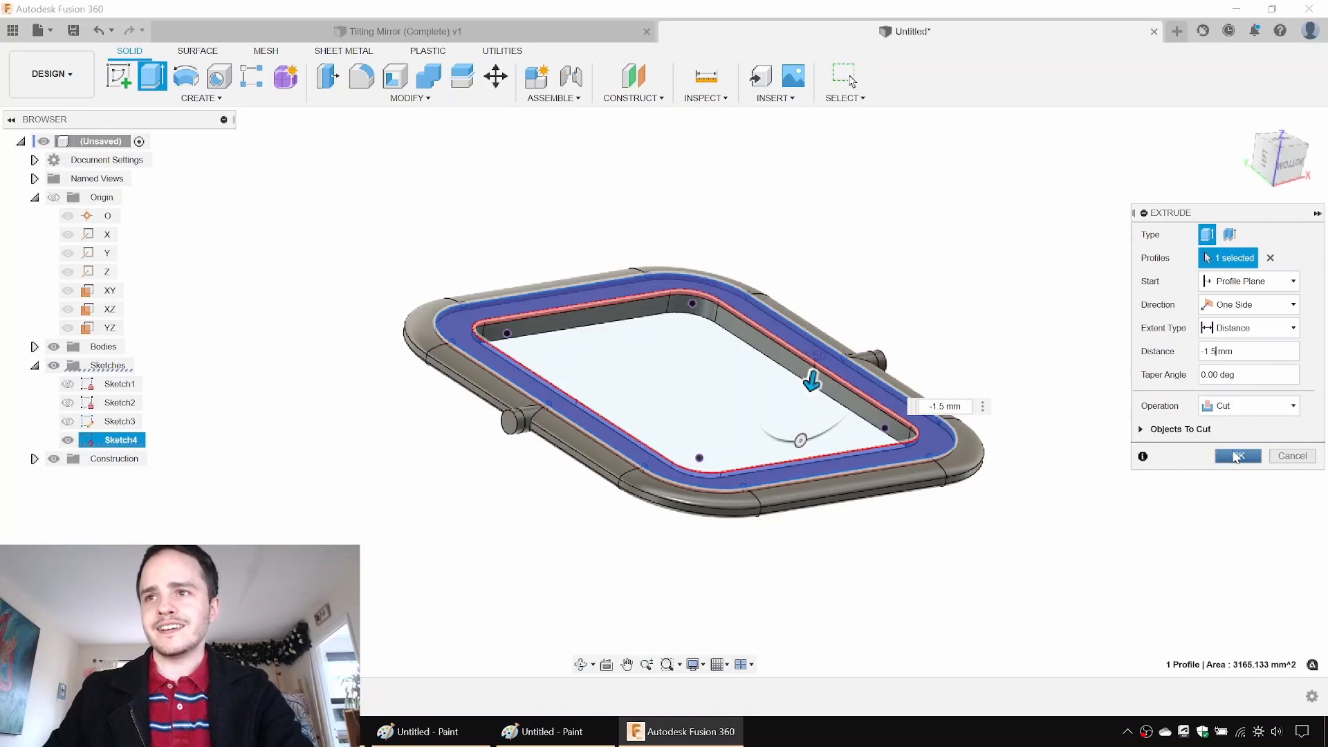
left_click(1238, 455)
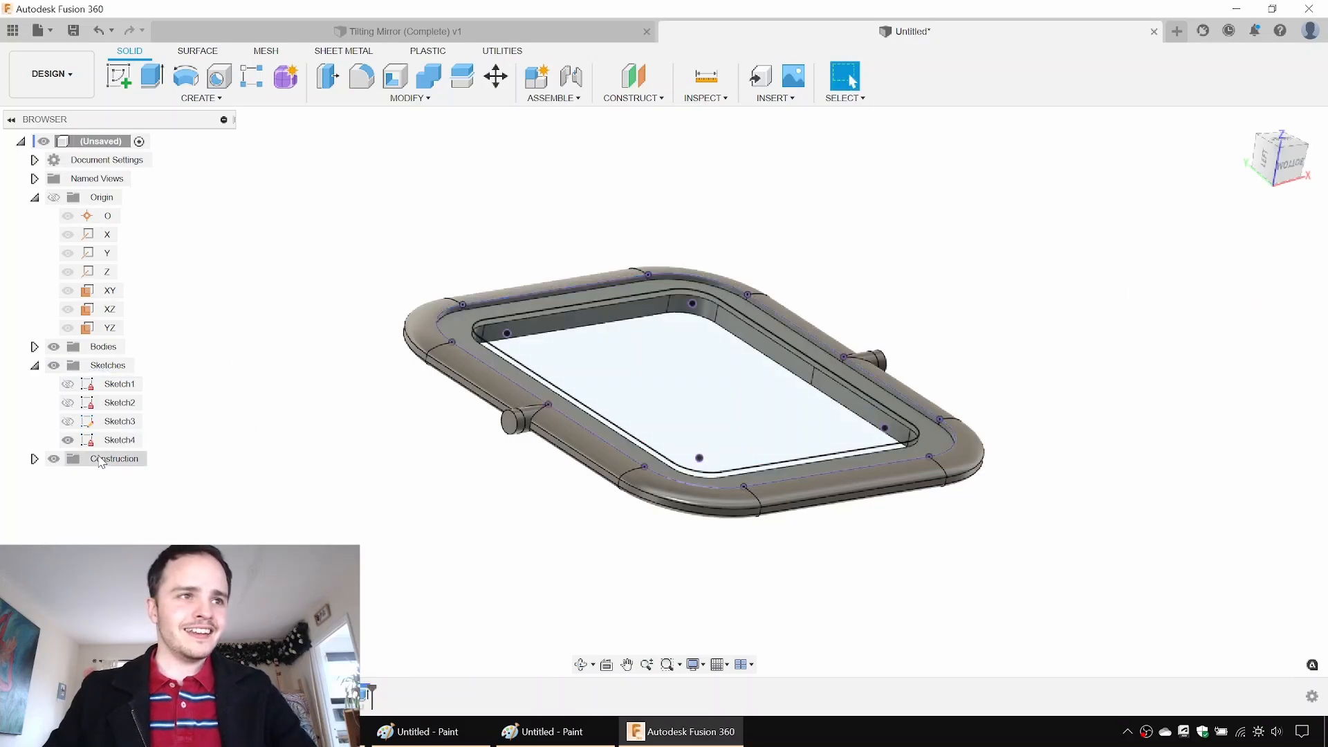
Step: Cut the Sketch4 ring profile 1.5 mm into the plate, using the opposite flat face around the opening as the start object
mouse_move(349, 405)
middle_mouse_down("shift")
mouse_move(345, 423)
mouse_move(362, 388)
middle_mouse_up("shift")
key("e")
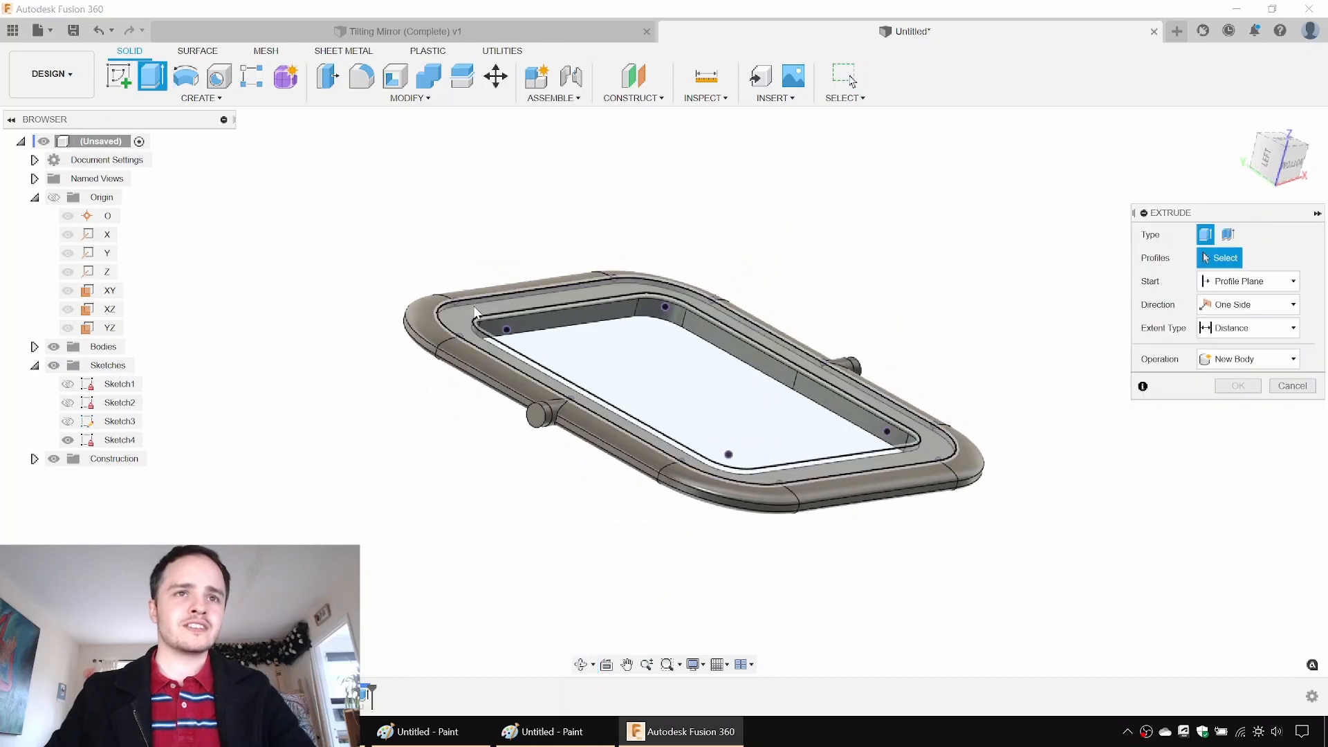
left_click(475, 306)
middle_click_drag(475, 306, 453, 132, "shift")
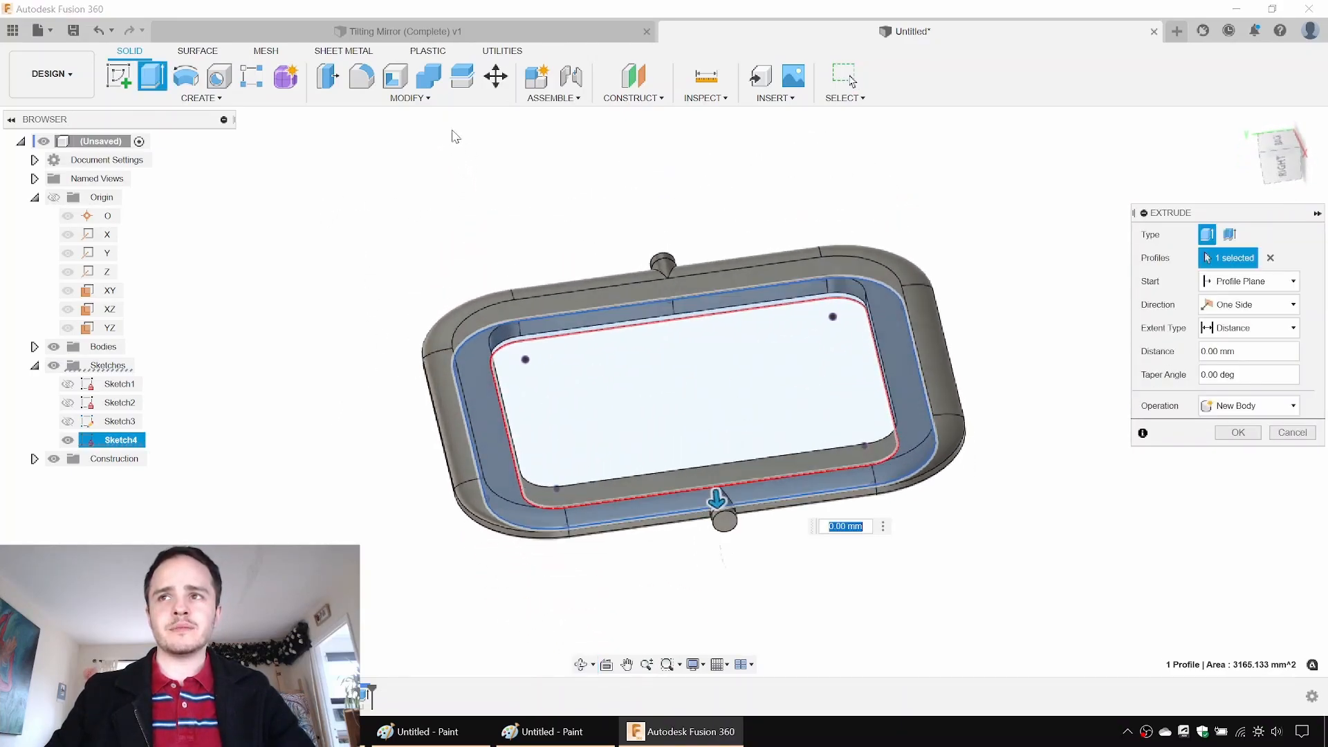
left_click(1271, 282)
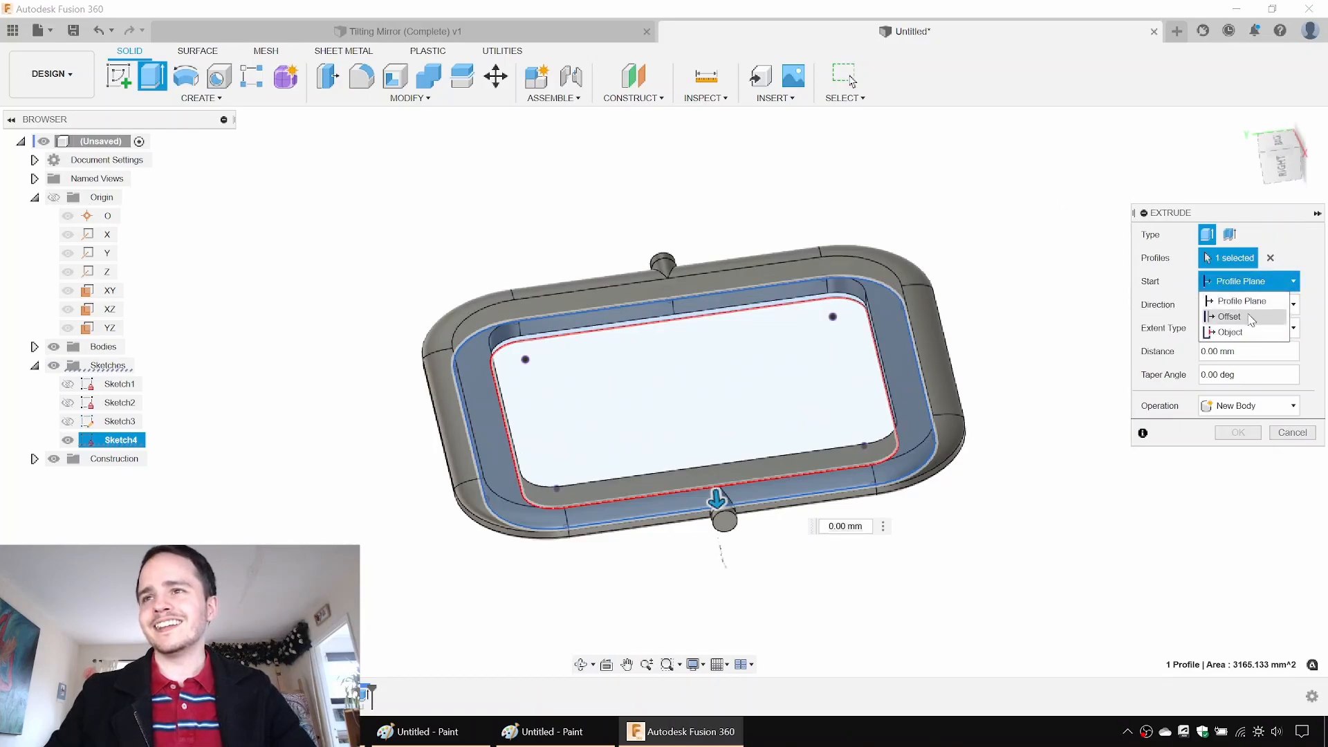
left_click(1237, 332)
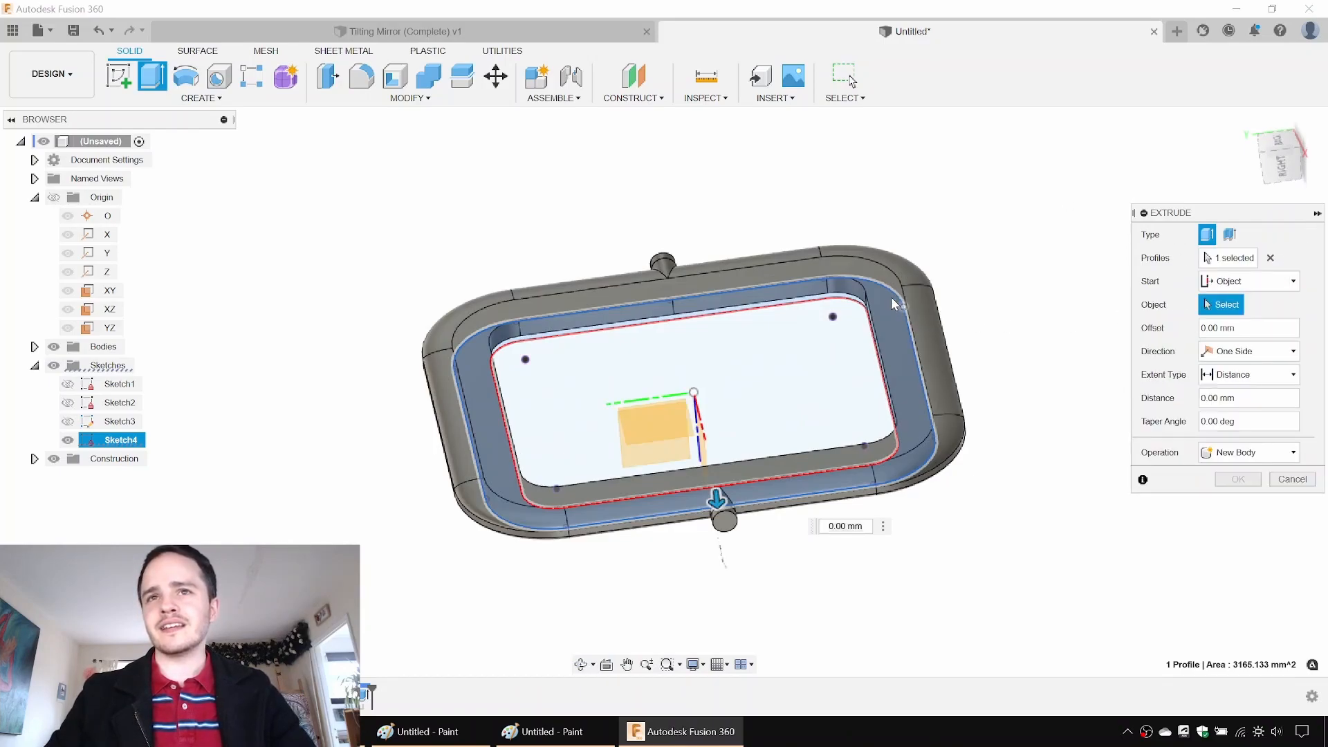
left_click(865, 274)
mouse_move(972, 282)
middle_mouse_down("shift")
mouse_move(957, 249)
mouse_move(953, 263)
middle_mouse_up("shift")
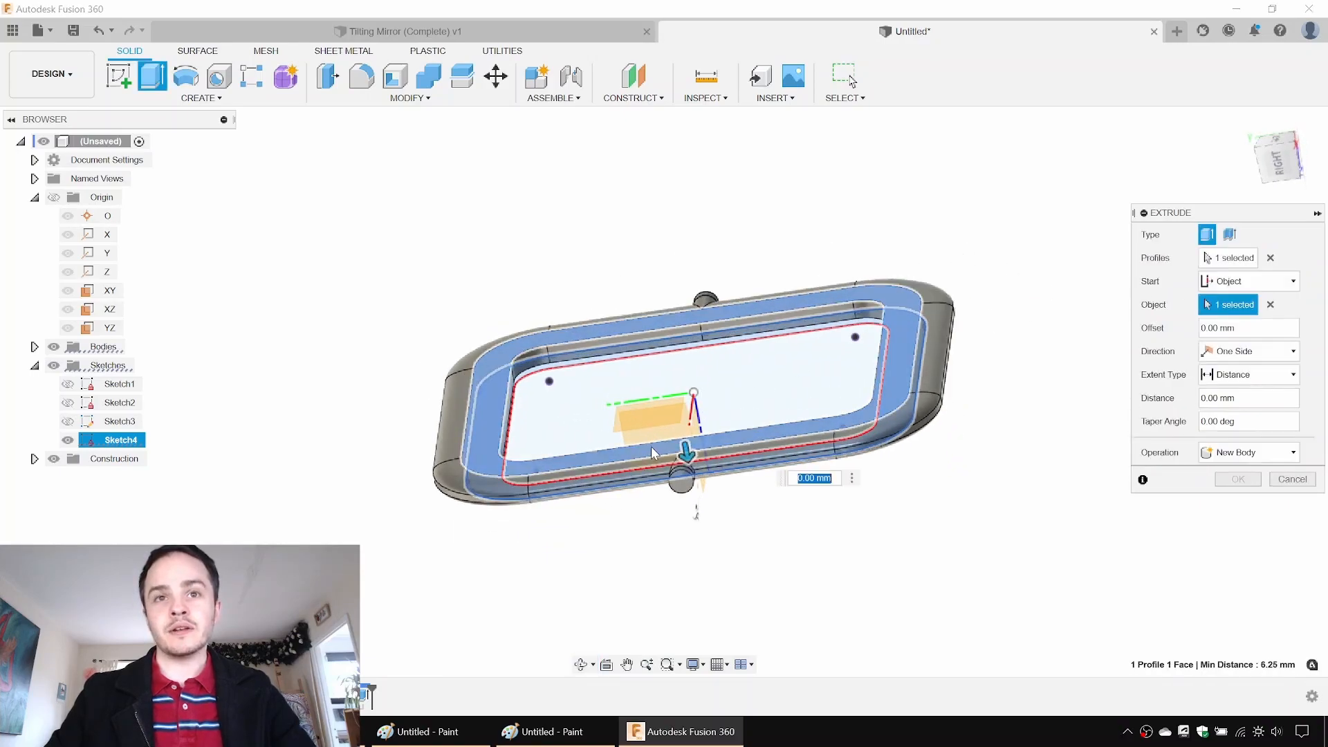
left_click_drag(692, 444, 688, 459)
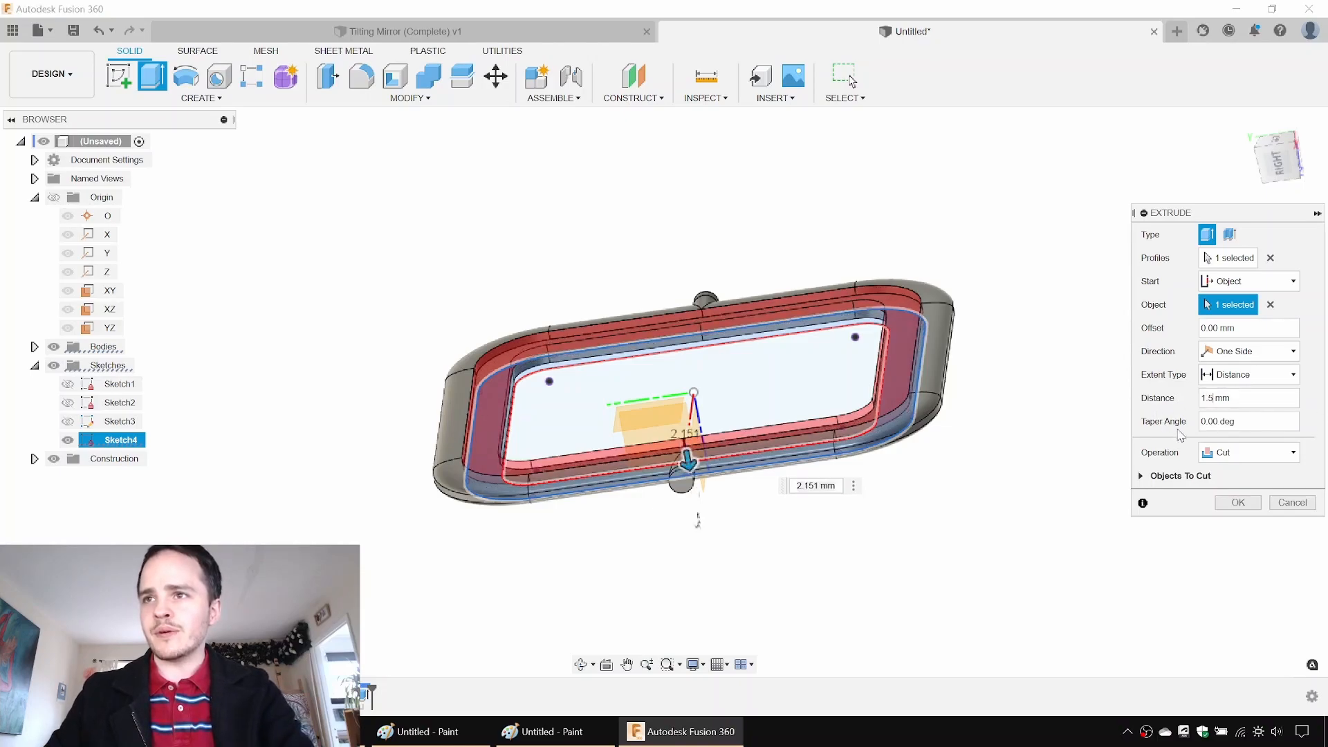
left_click(1252, 501)
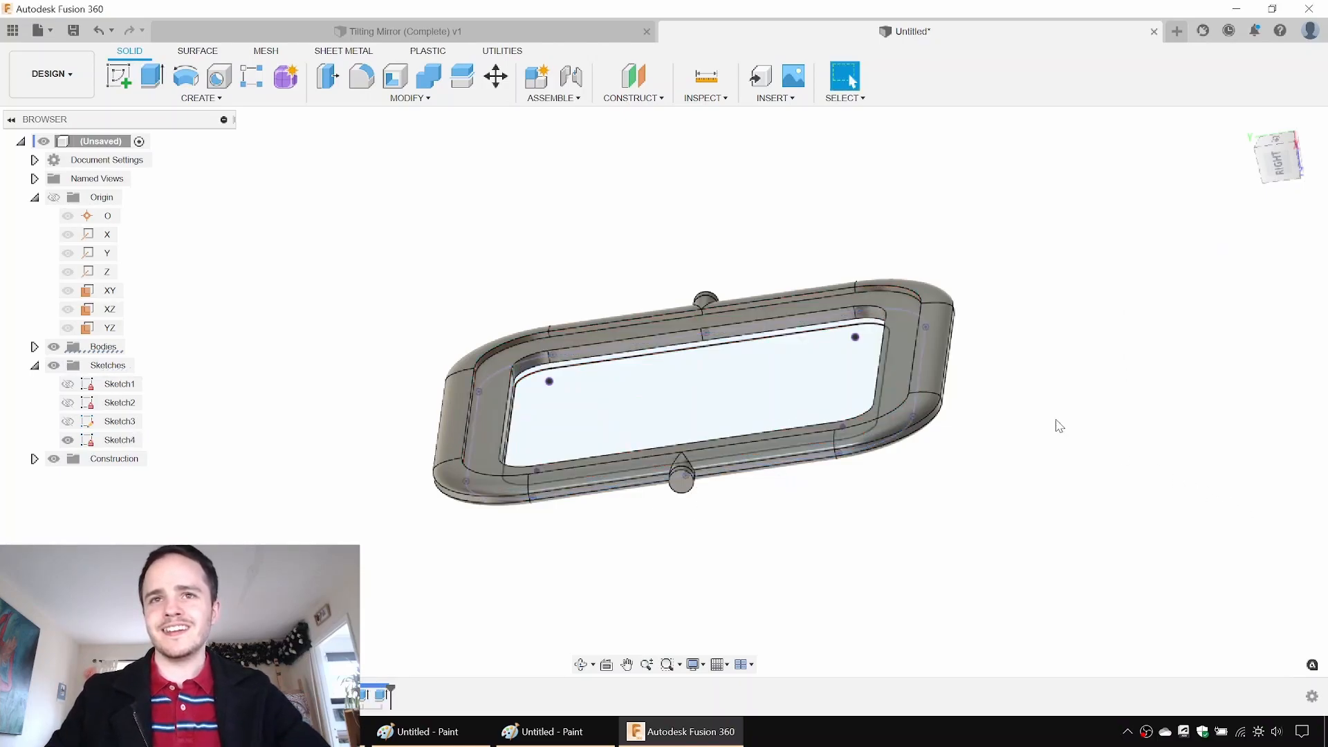
Step: Hide Sketch4 so that only the solid frame is displayed
left_click(64, 446)
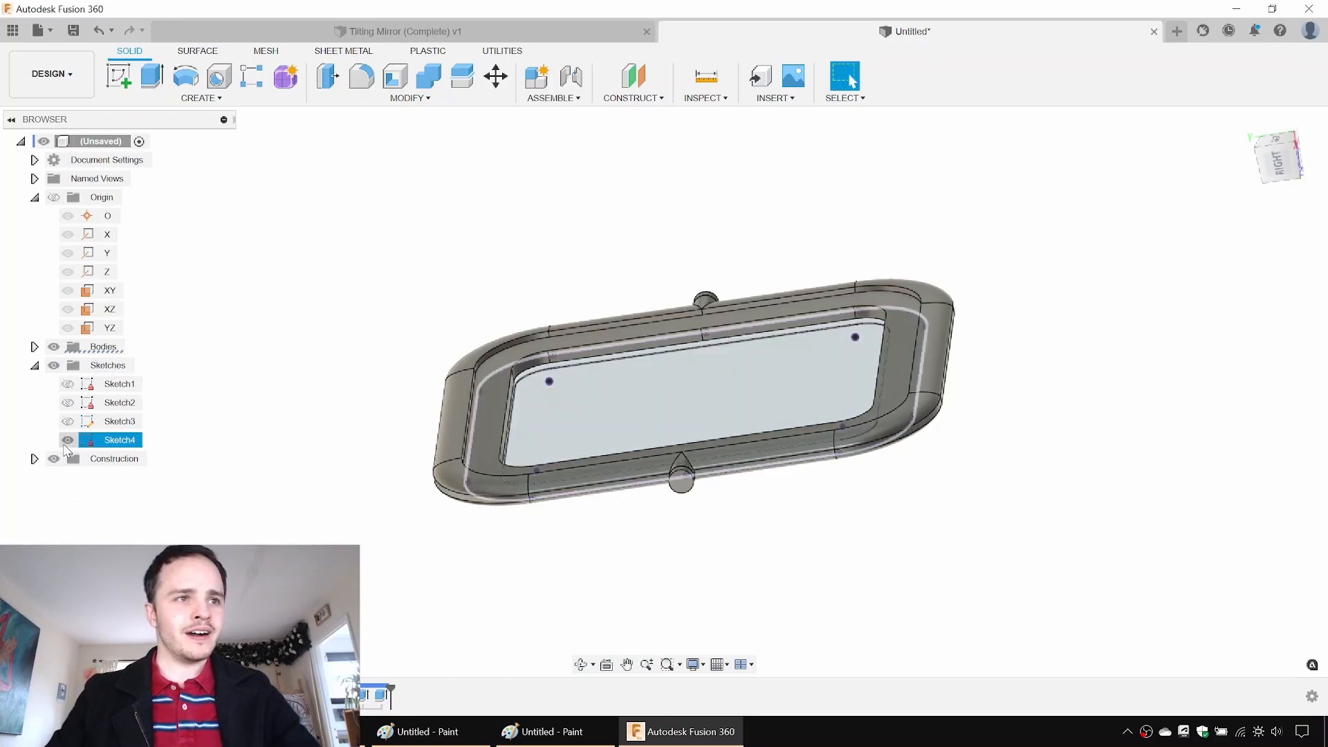
left_click(67, 441)
mouse_move(214, 380)
middle_mouse_down("shift")
mouse_move(436, 281)
mouse_move(299, 409)
mouse_move(217, 401)
mouse_move(205, 356)
mouse_move(552, 272)
middle_mouse_up("shift")
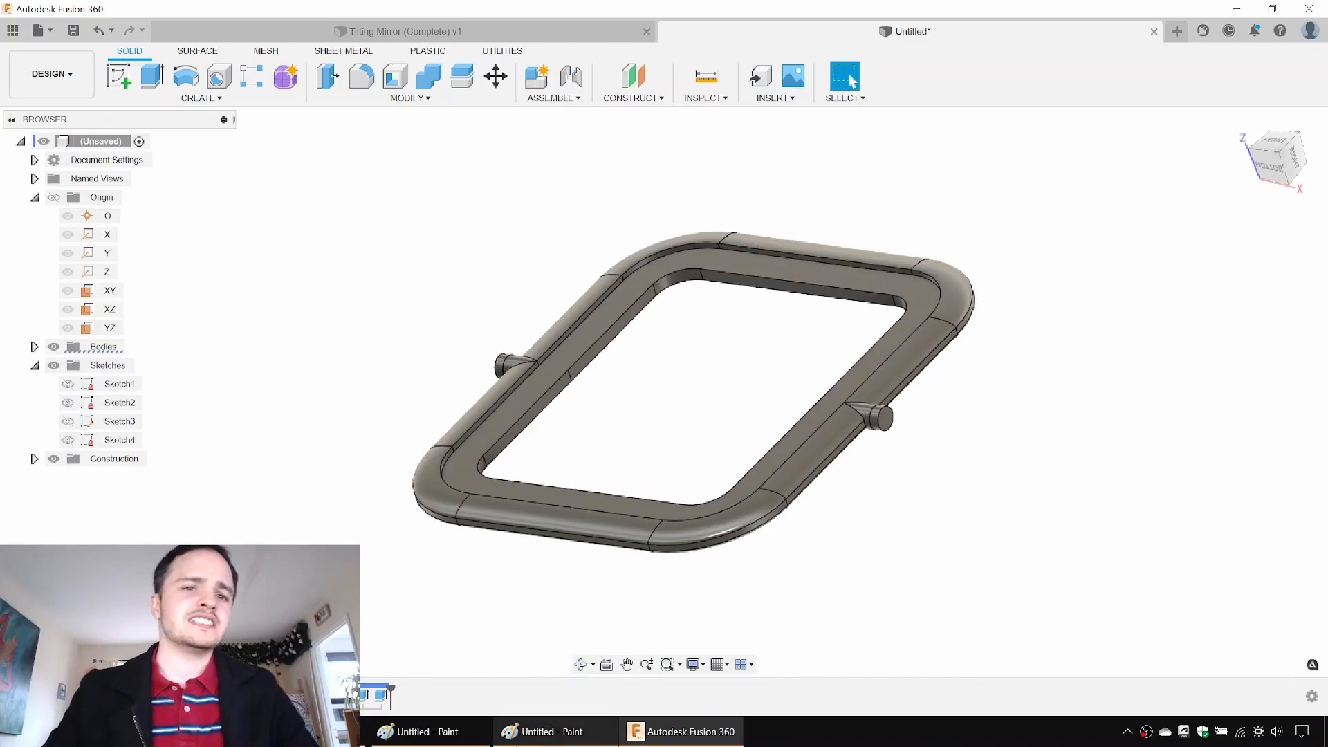
Step: Open the physical material library and look through the Plastic category for a material for the frame
left_click(428, 100)
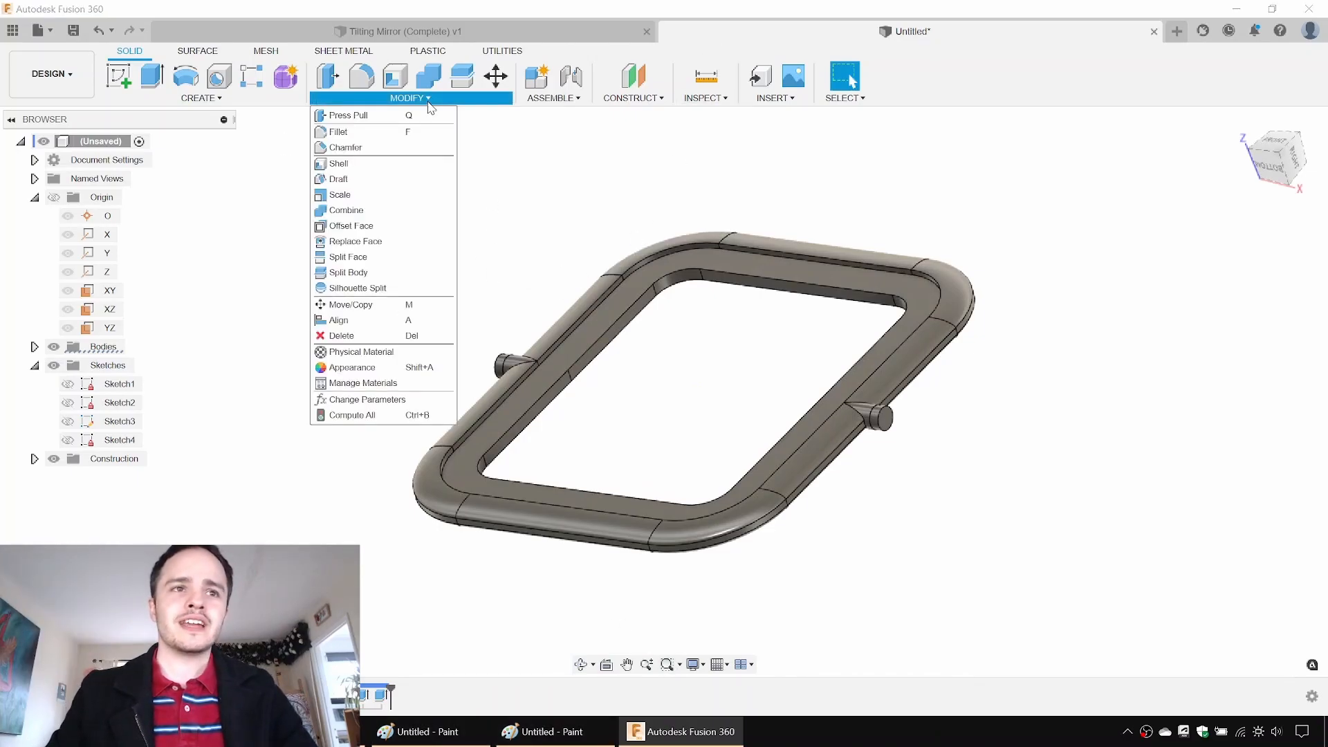
left_click(384, 356)
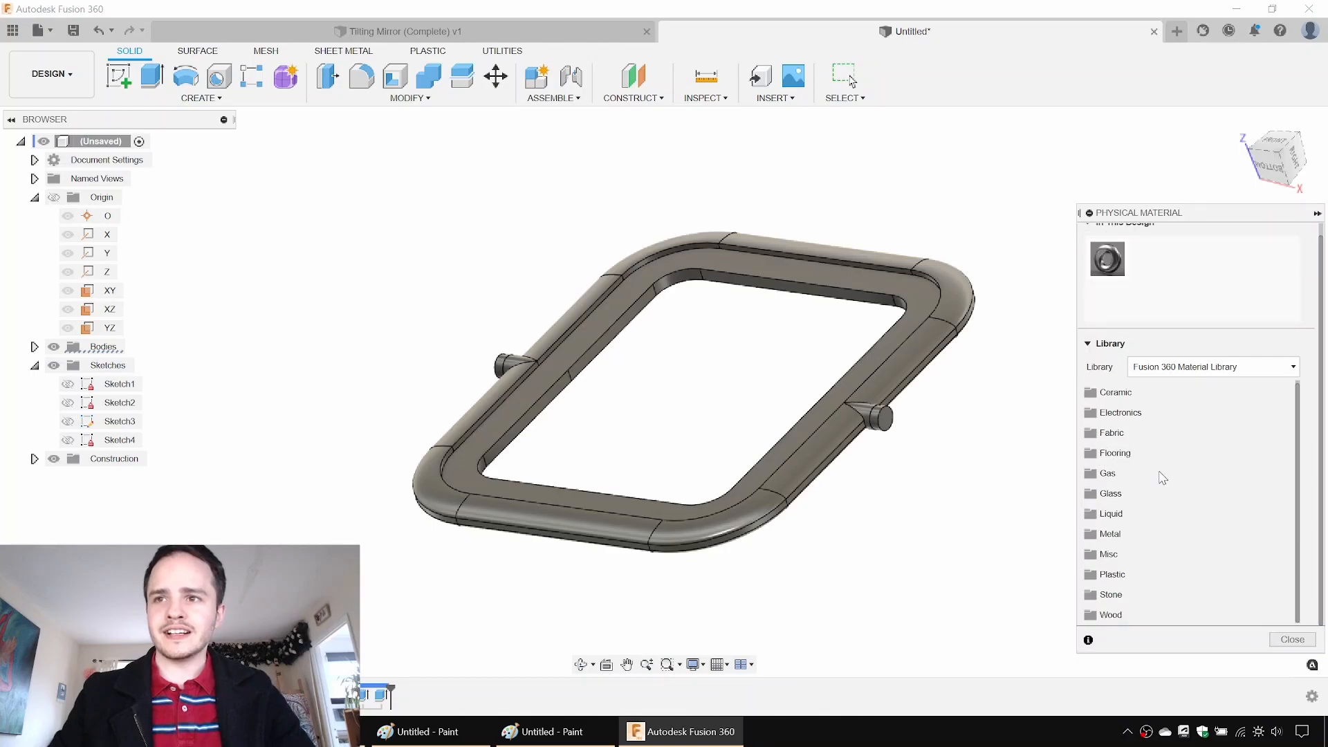
left_click(1124, 575)
scroll(1186, 580, "down", 5)
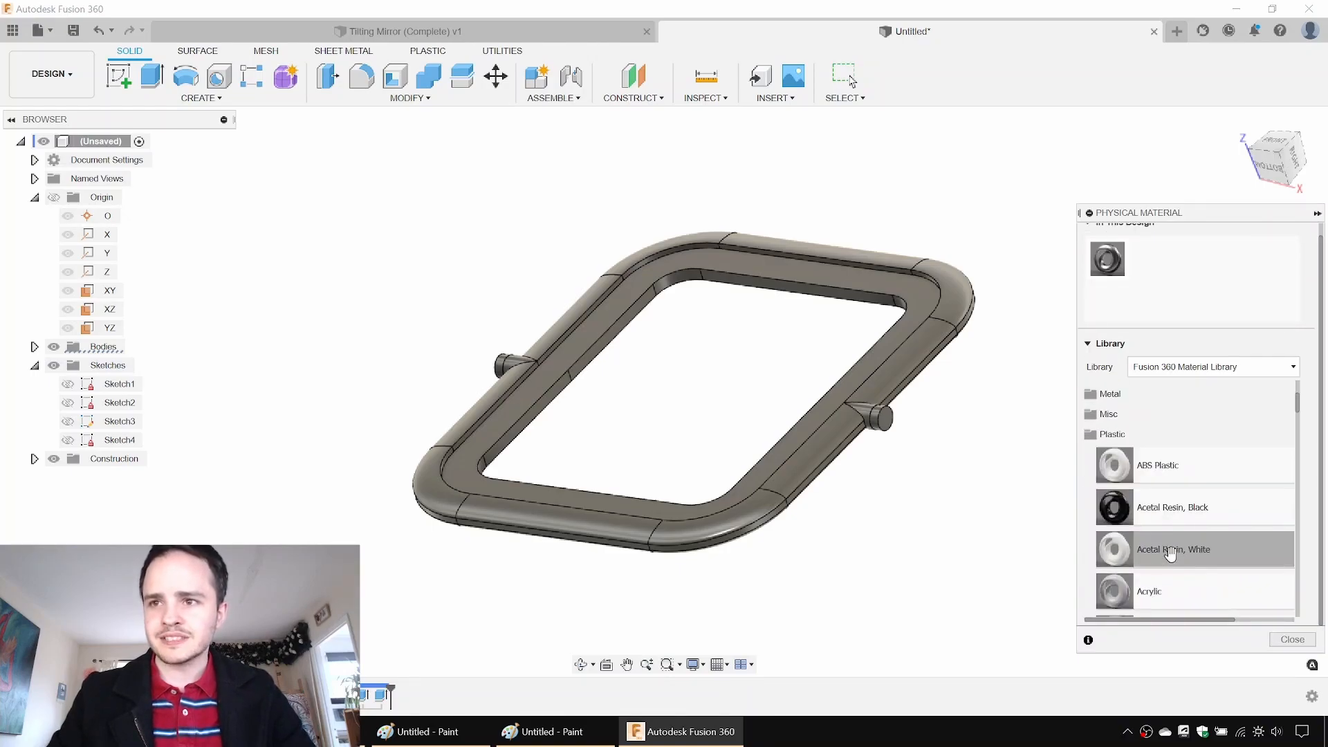
scroll(1183, 539, "down", 2)
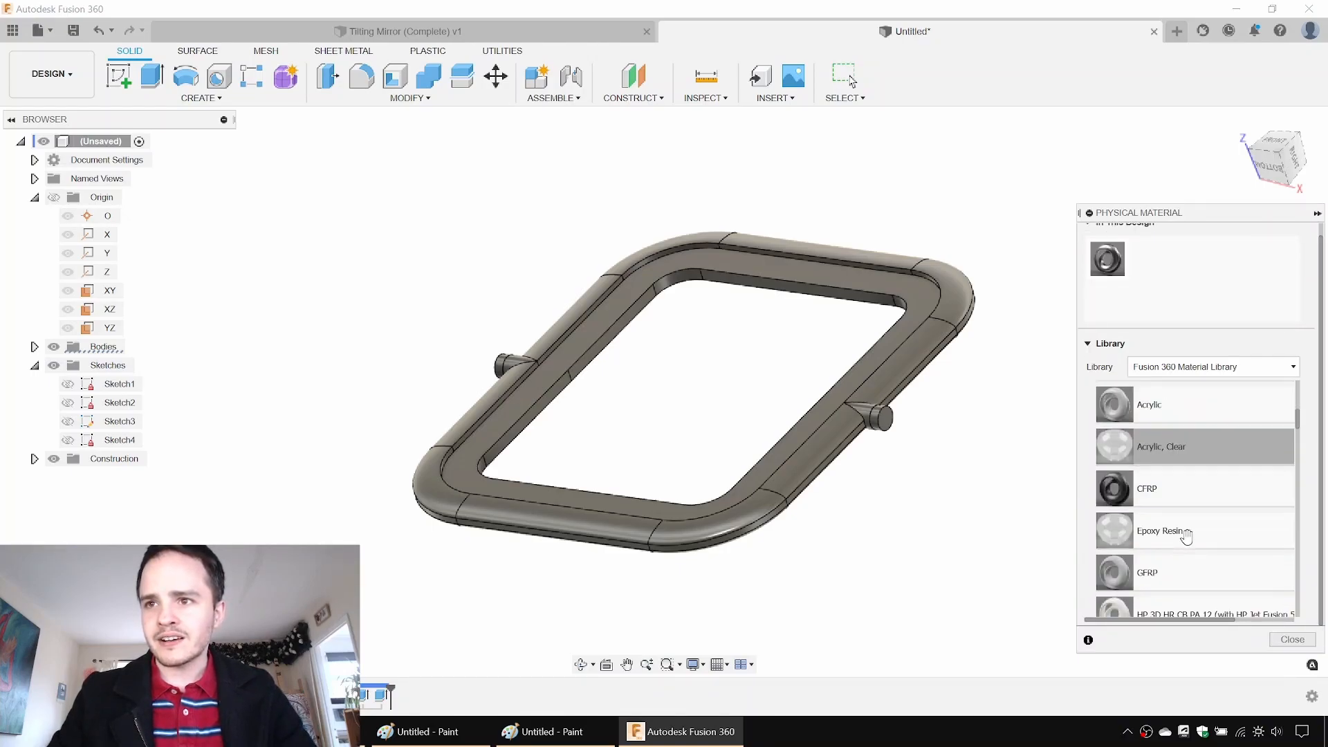
scroll(1186, 484, "down", 1)
scroll(1188, 457, "down", 9)
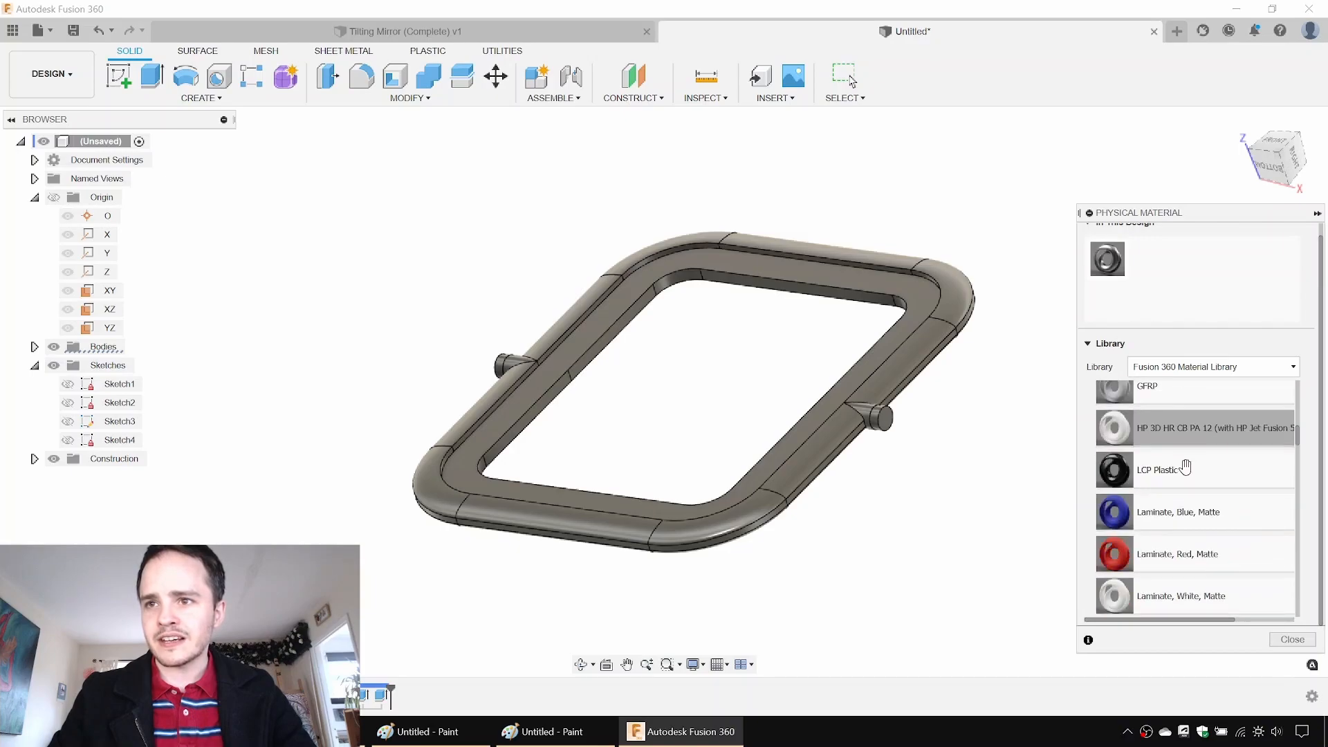
scroll(1188, 470, "down", 2)
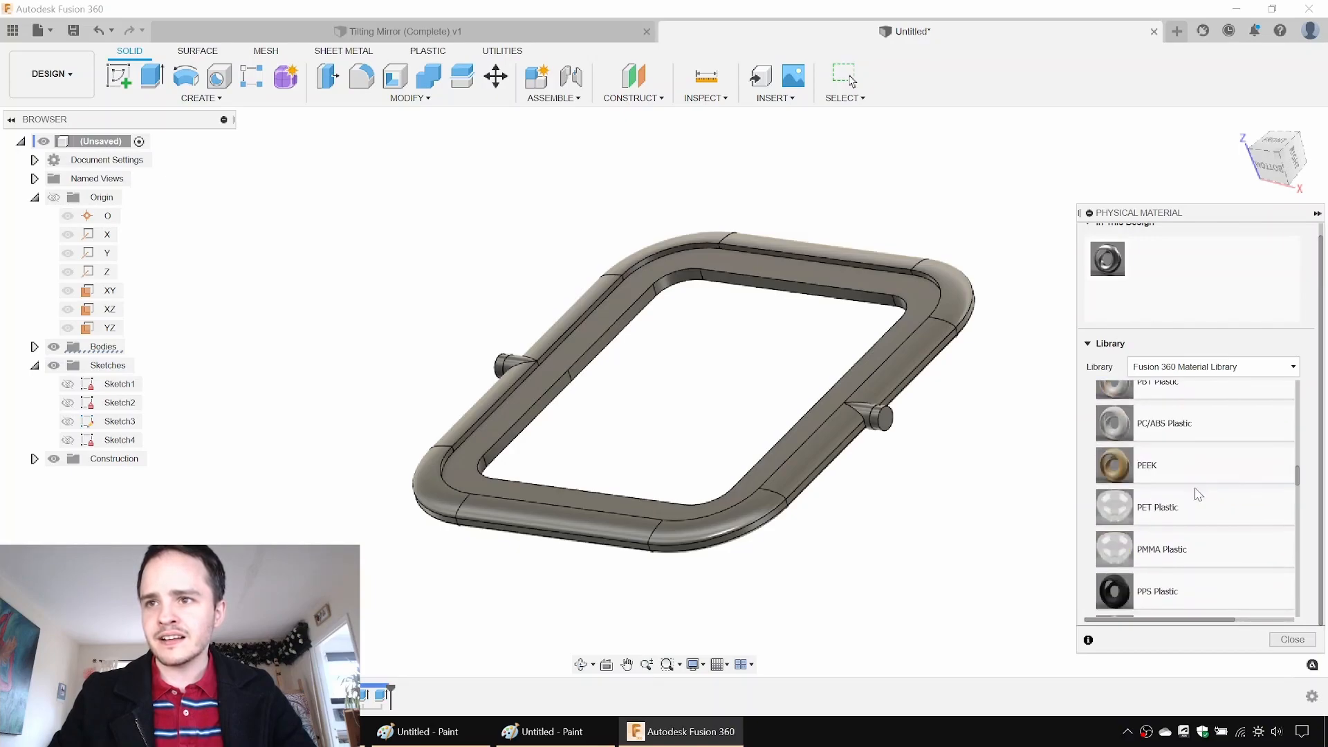
scroll(1219, 544, "down", 2)
scroll(1176, 519, "up", 15)
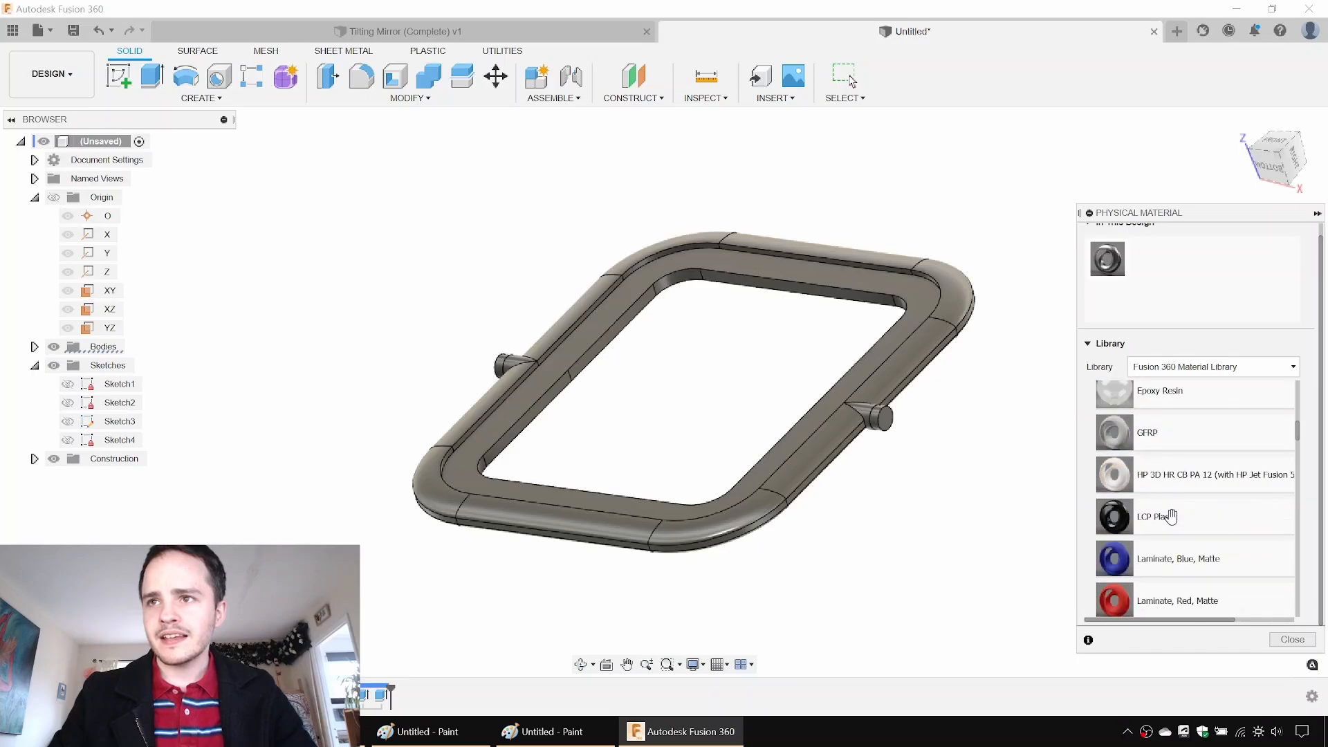
Step: Try several transparent plastic materials on the frame body
scroll(1190, 567, "down", 1)
left_click_drag(1176, 493, 906, 383)
scroll(1176, 484, "down", 15)
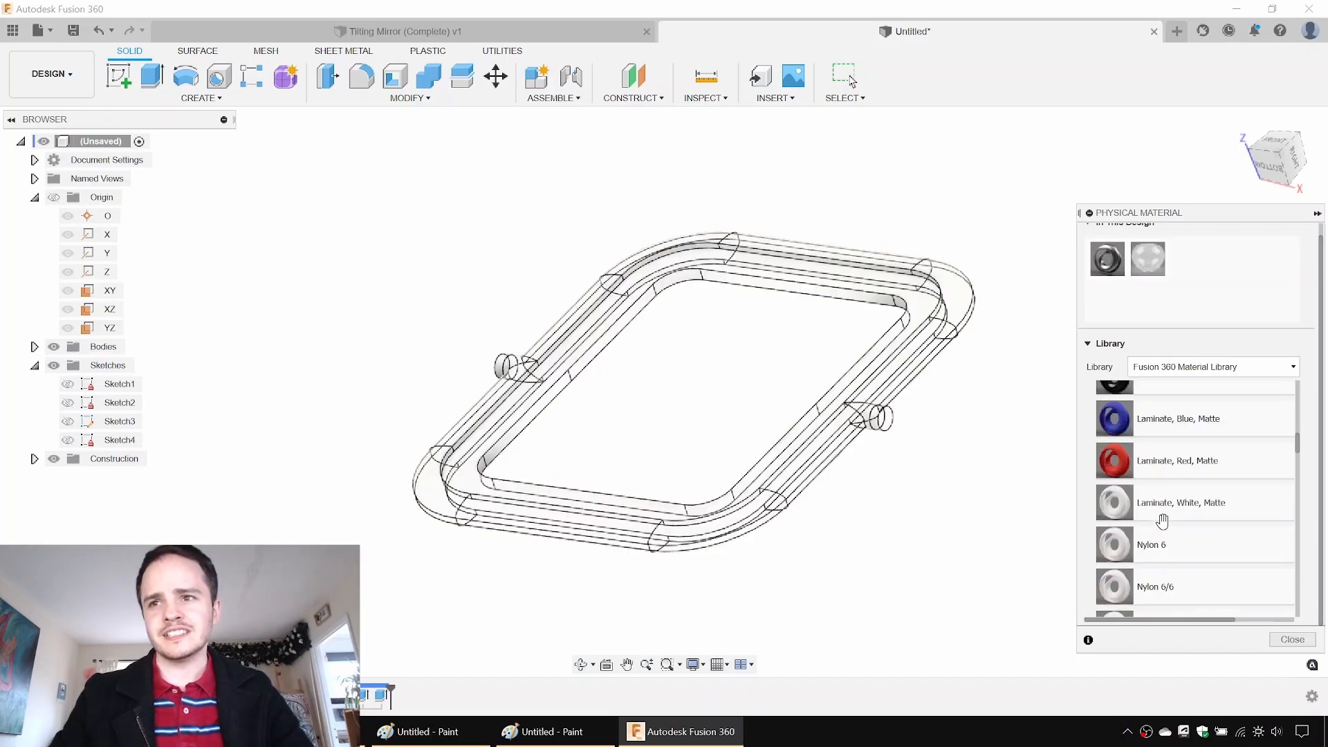
left_click_drag(1176, 414, 911, 382)
left_click_drag(1208, 465, 937, 362)
Step: Apply an opaque light-grey plastic from the Plastic category to the frame body and close the material settings
scroll(1218, 532, "down", 1)
scroll(1236, 524, "down", 3)
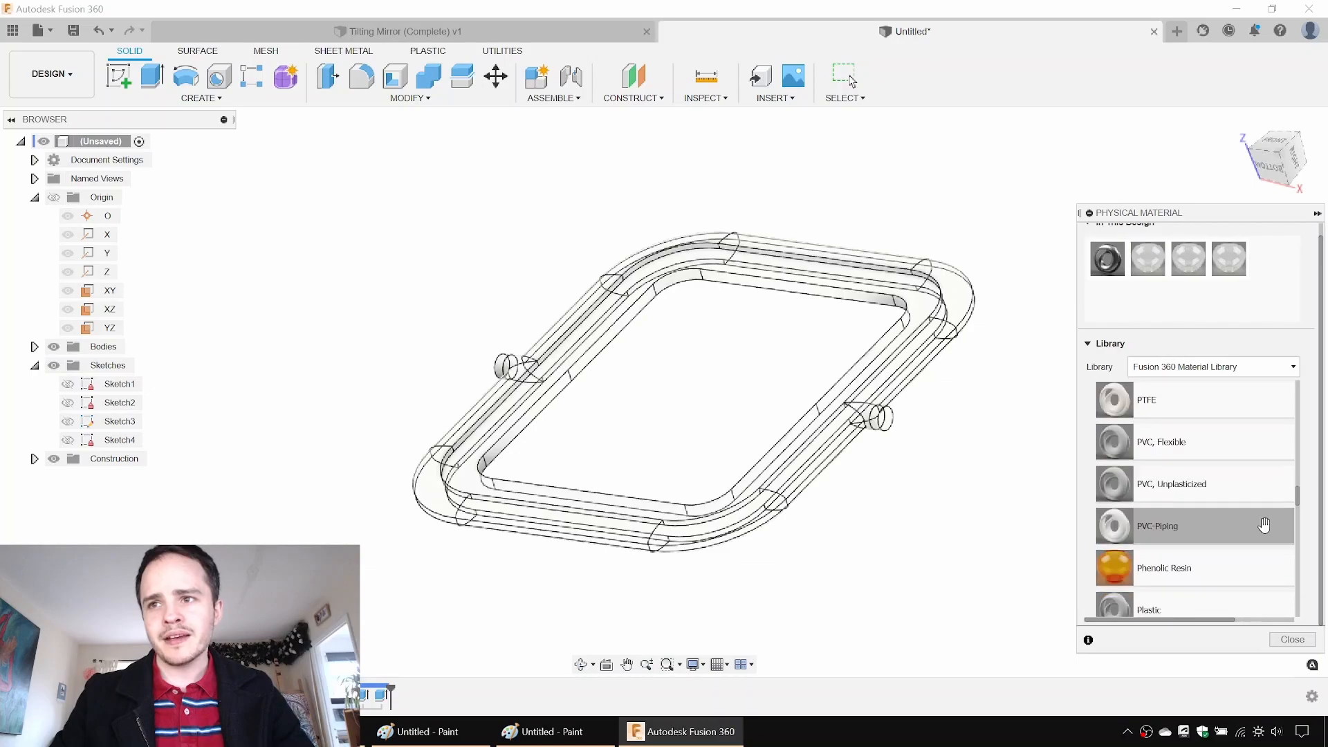
left_click_drag(1112, 520, 903, 345)
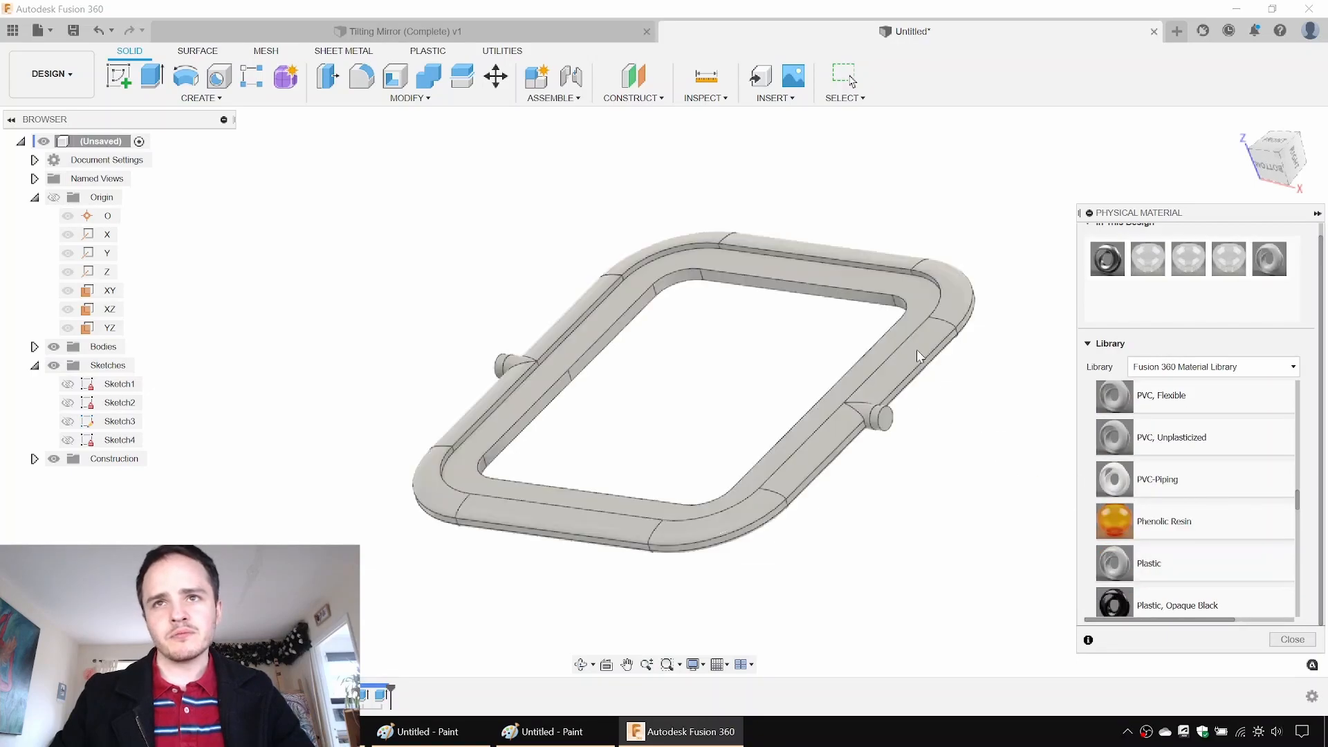
middle_click_drag(940, 423, 936, 337, "shift")
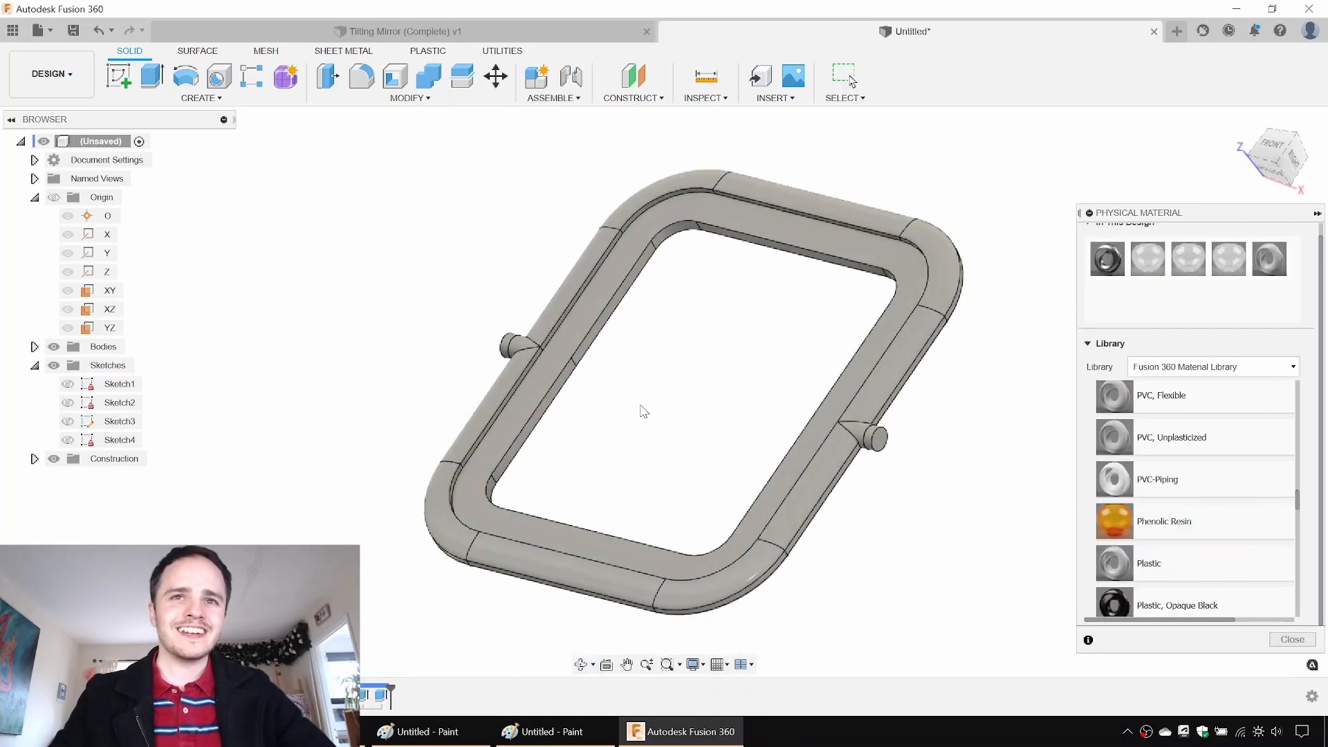
key("Escape")
Step: Save the design as Frame in the Model 005 - Tilting Mirror folder
key("ctrl+s")
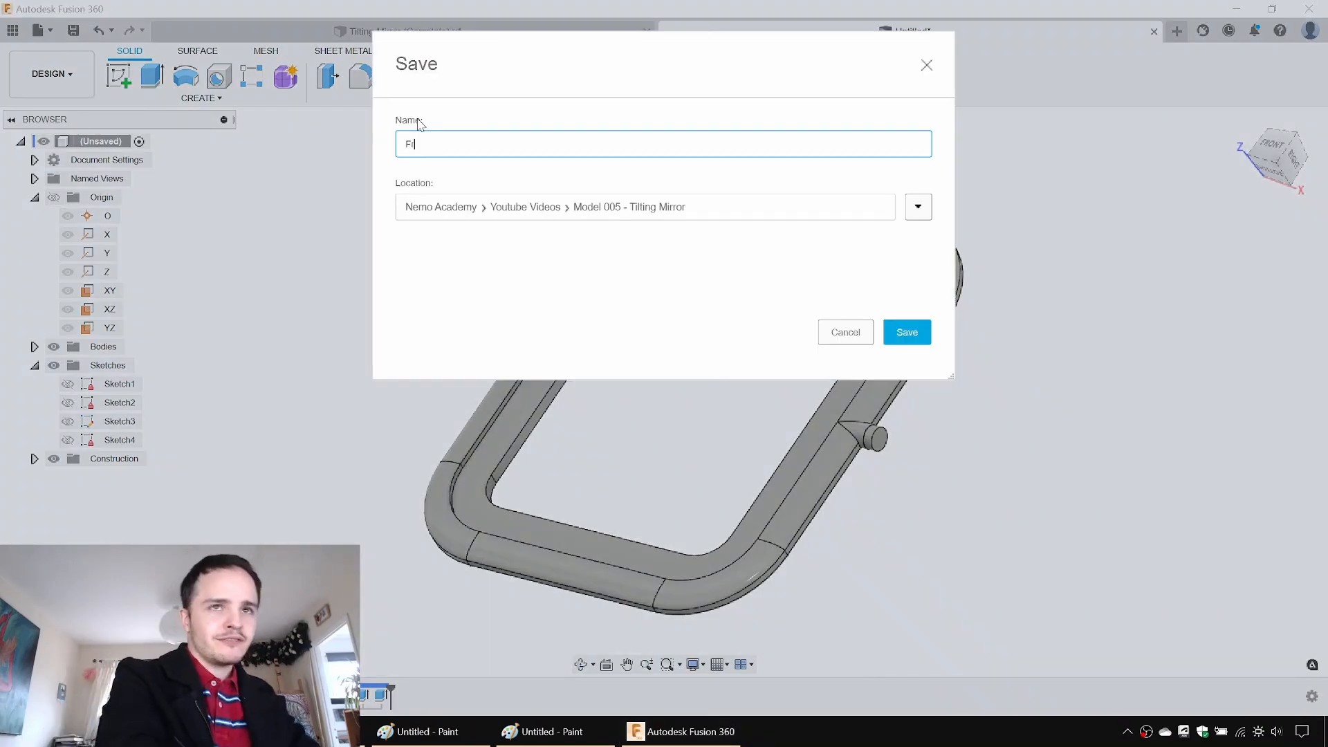
left_click(903, 334)
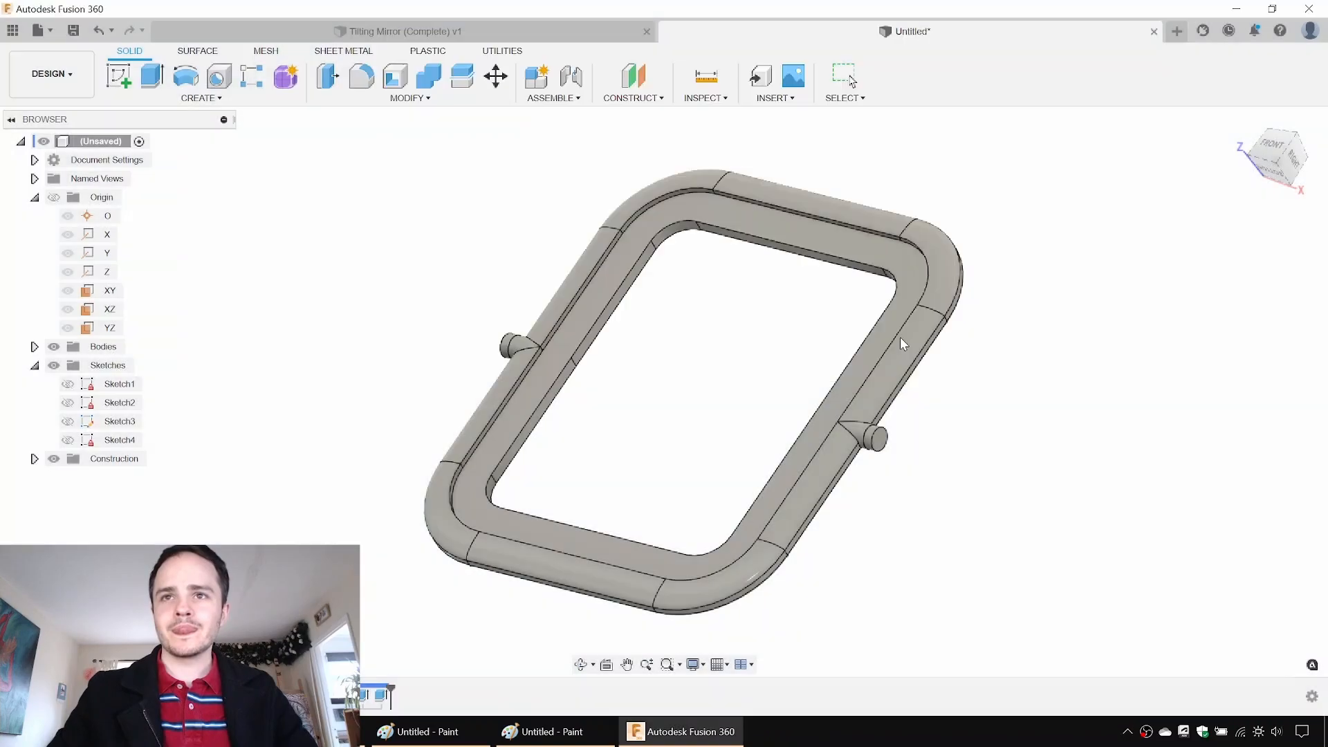
left_click(725, 209)
middle_click_drag(725, 209, 857, 271, "shift")
middle_click_drag(913, 230, 1067, 238, "shift")
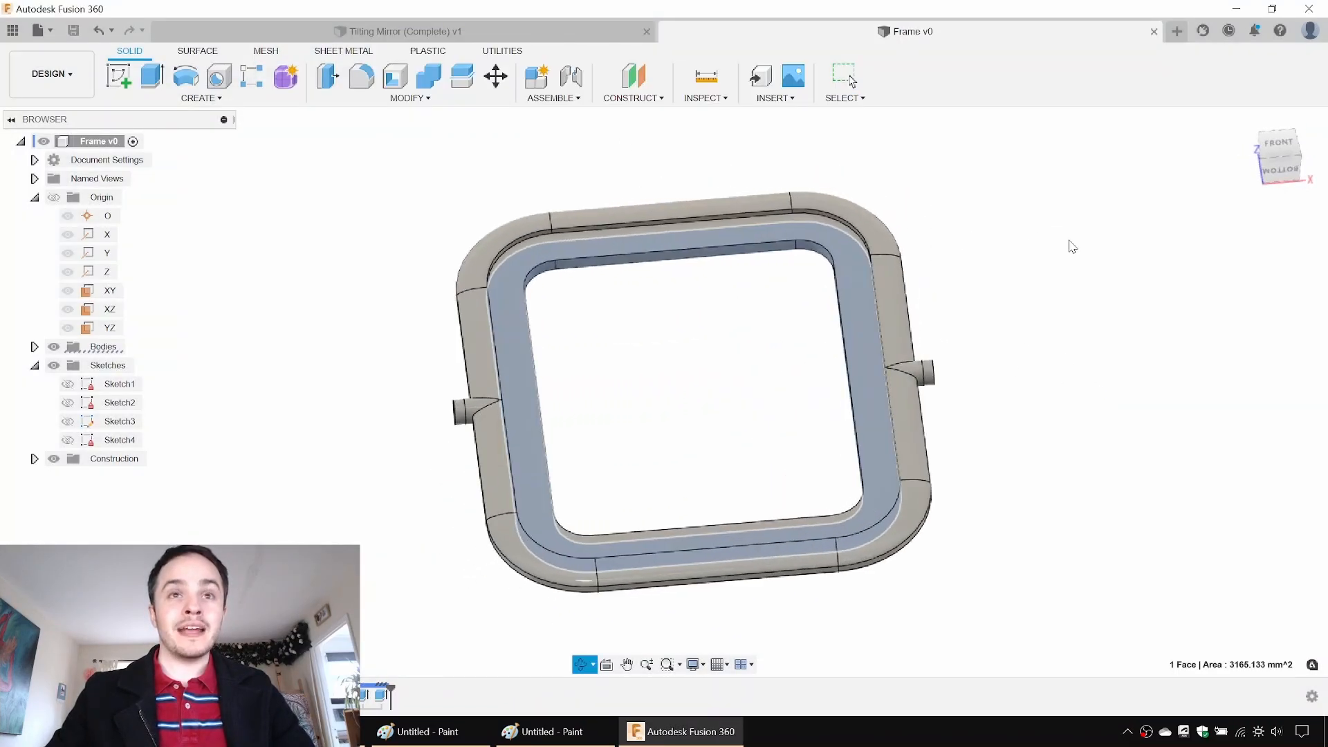
left_click(42, 34)
left_click(64, 51)
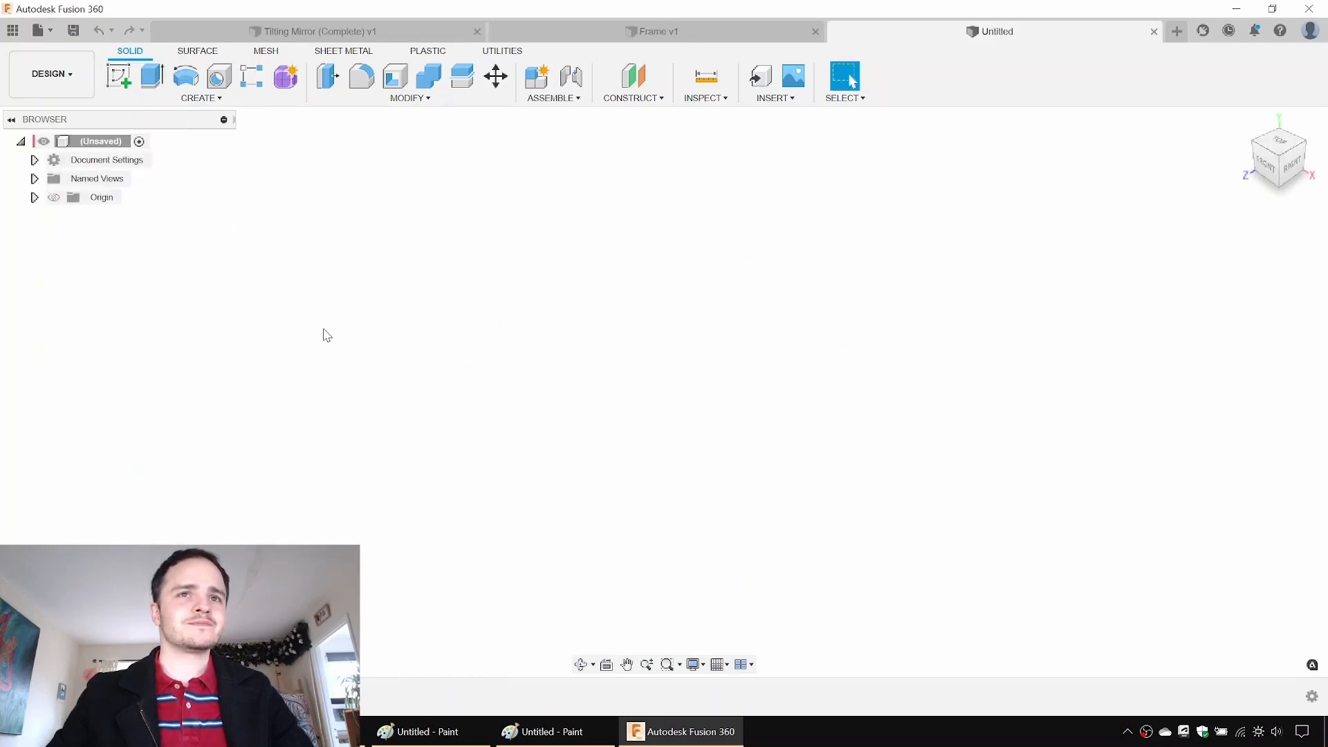
left_click(1154, 31)
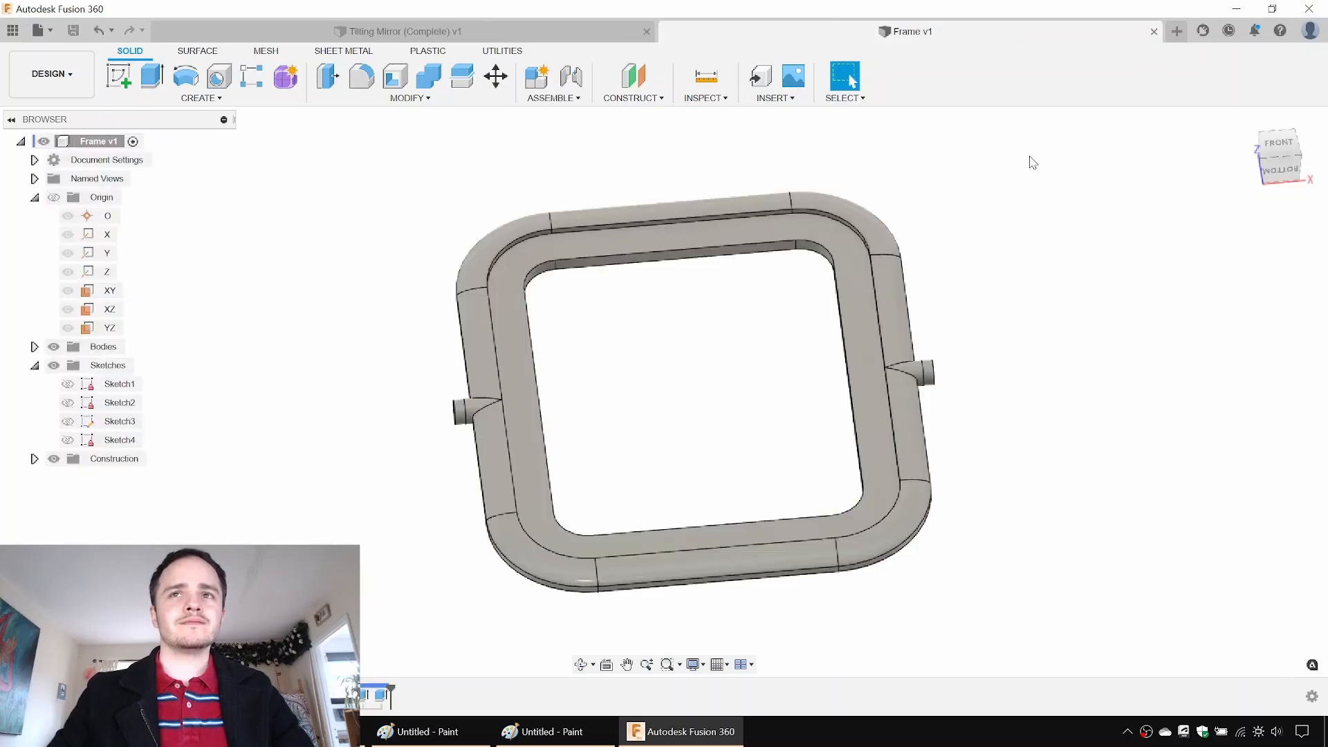
Step: Create a new design and start a sketch on the vertical front plane
left_click(37, 31)
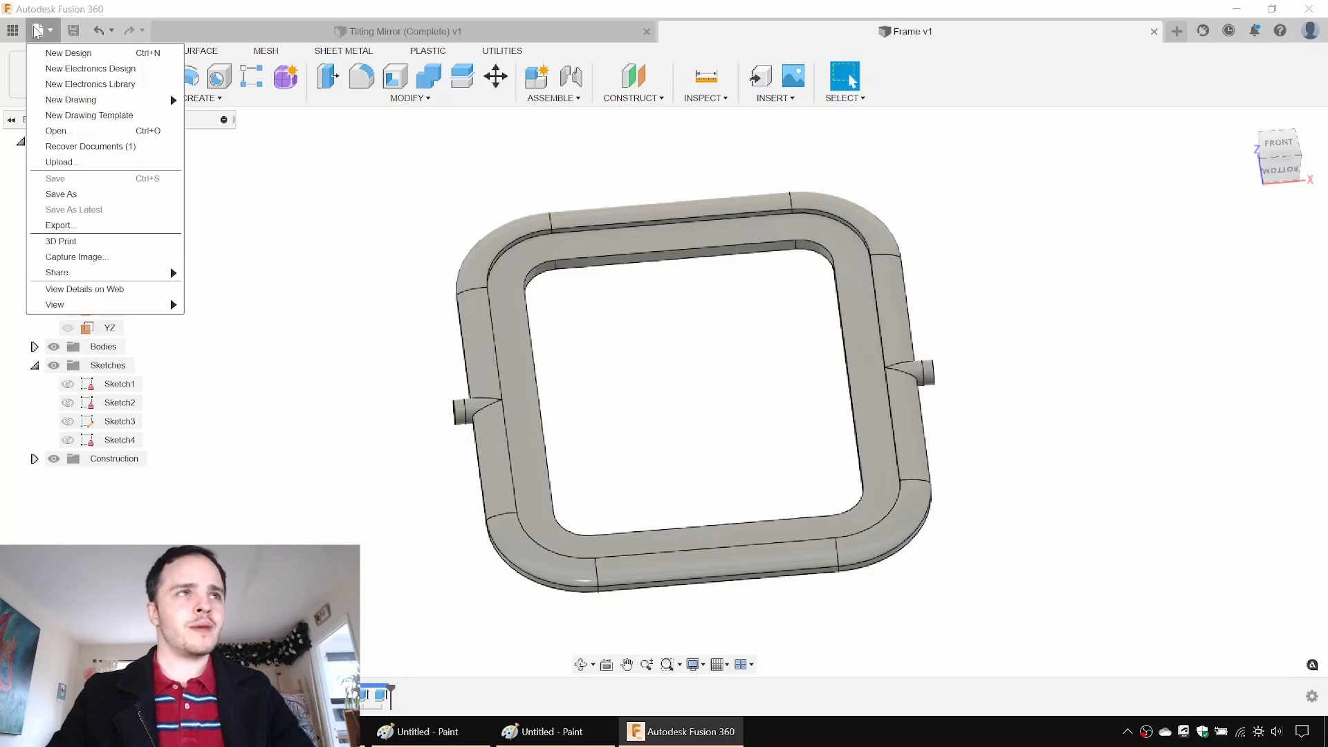
left_click(60, 50)
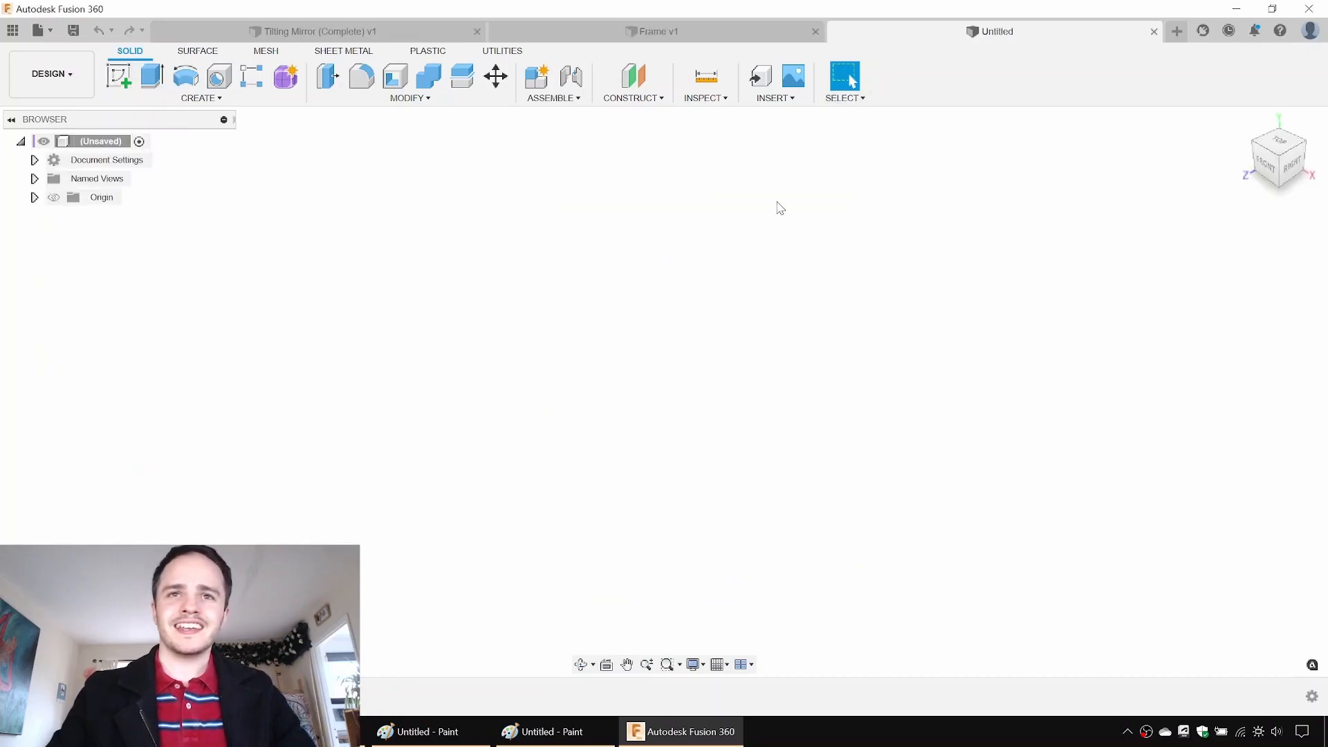
left_click(114, 73)
left_click(675, 390)
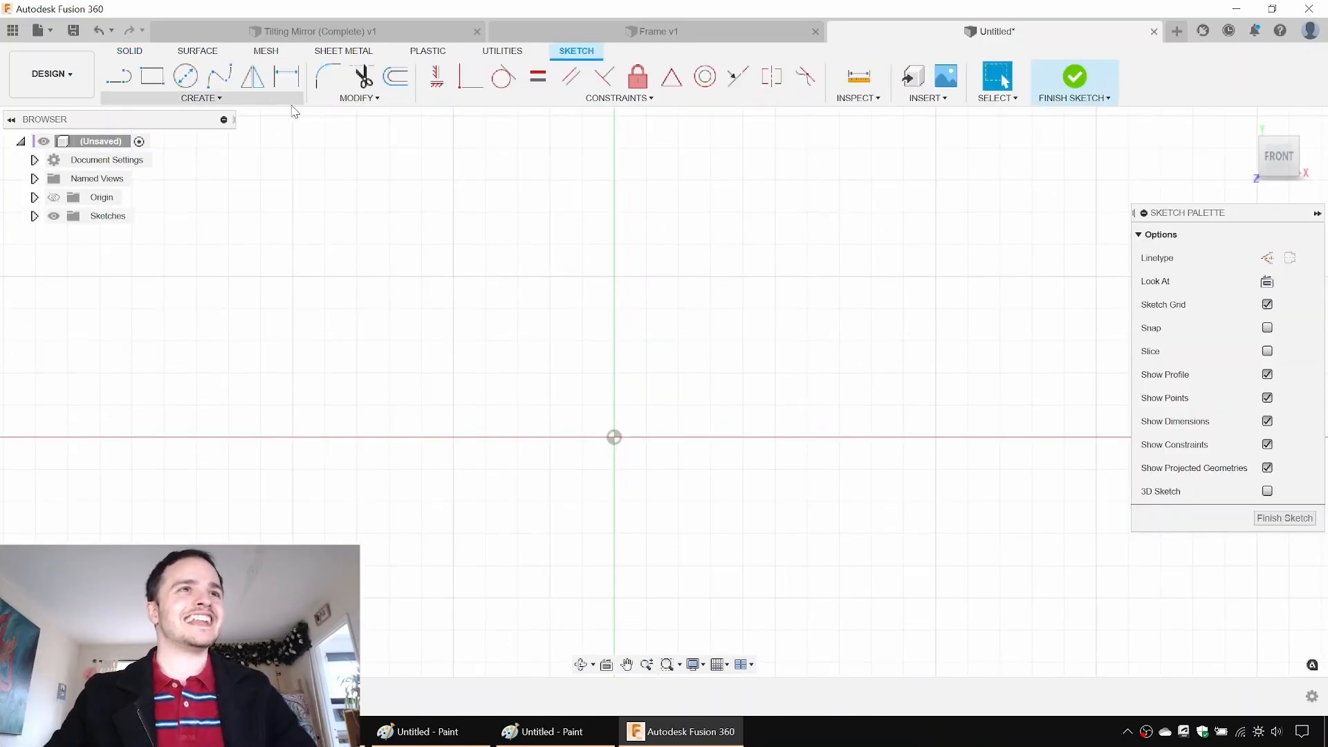
Step: Sketch an upright center rectangle centred on the origin
left_click(228, 111)
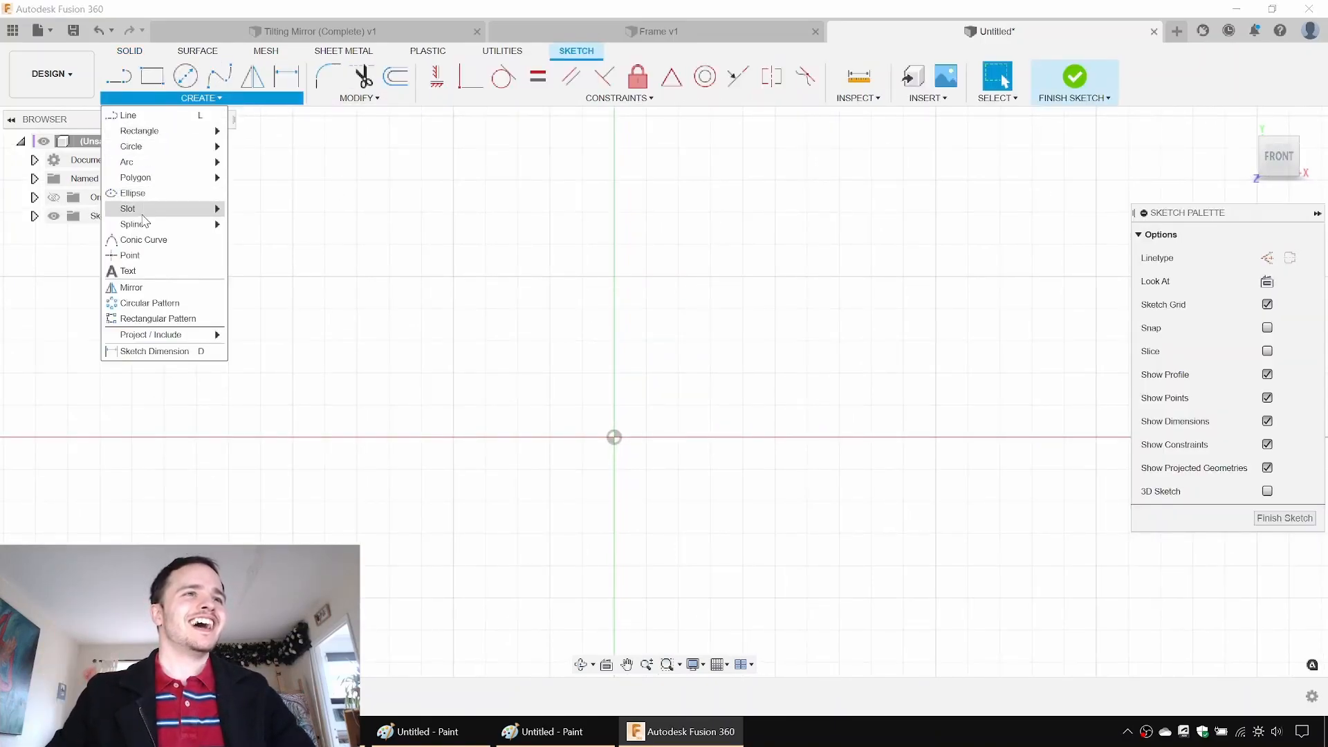
mouse_move(151, 131)
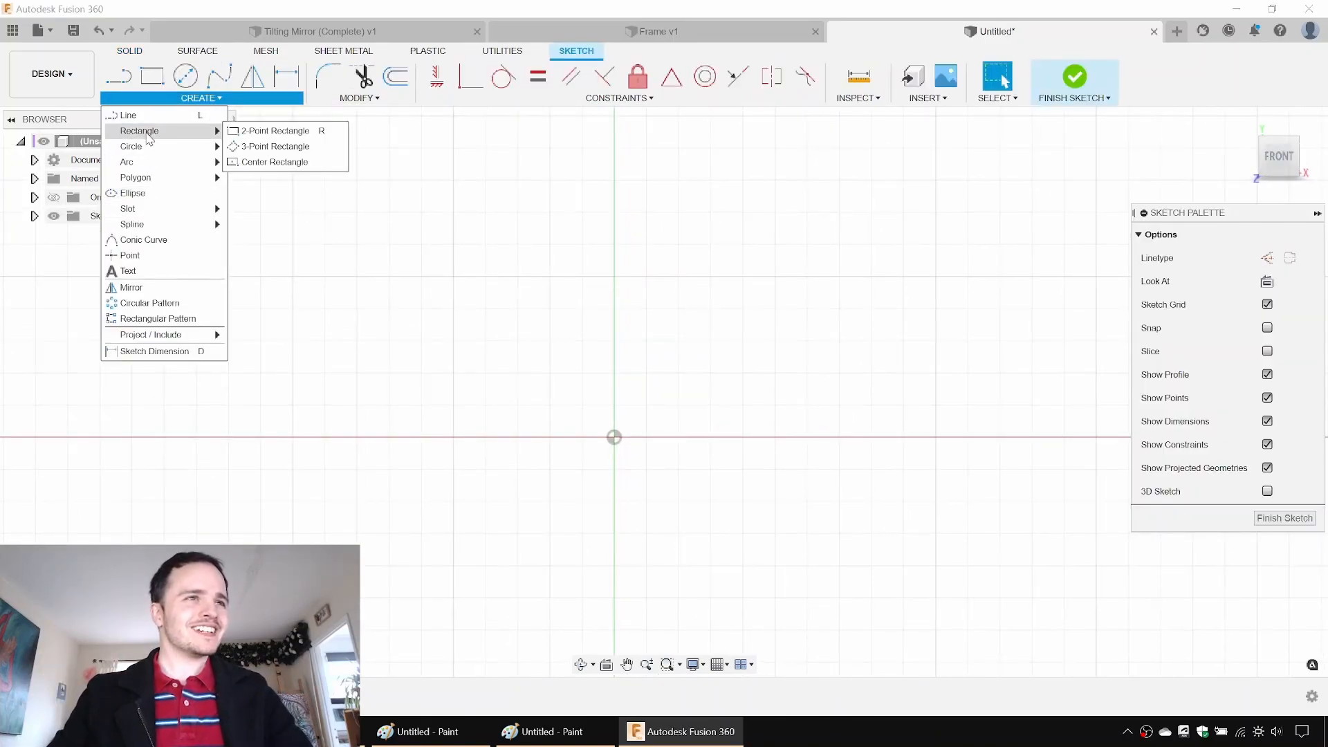
left_click(304, 162)
left_click(614, 437)
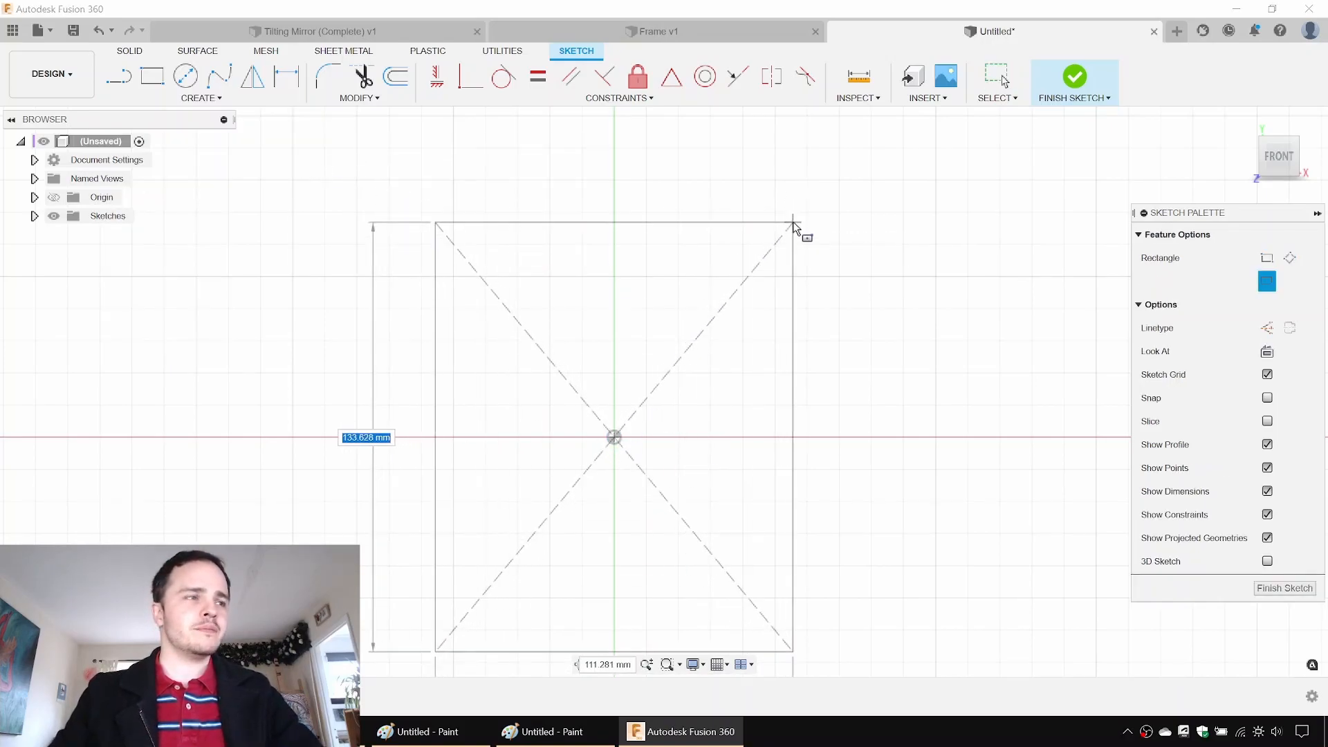
left_click(760, 238)
key("Escape")
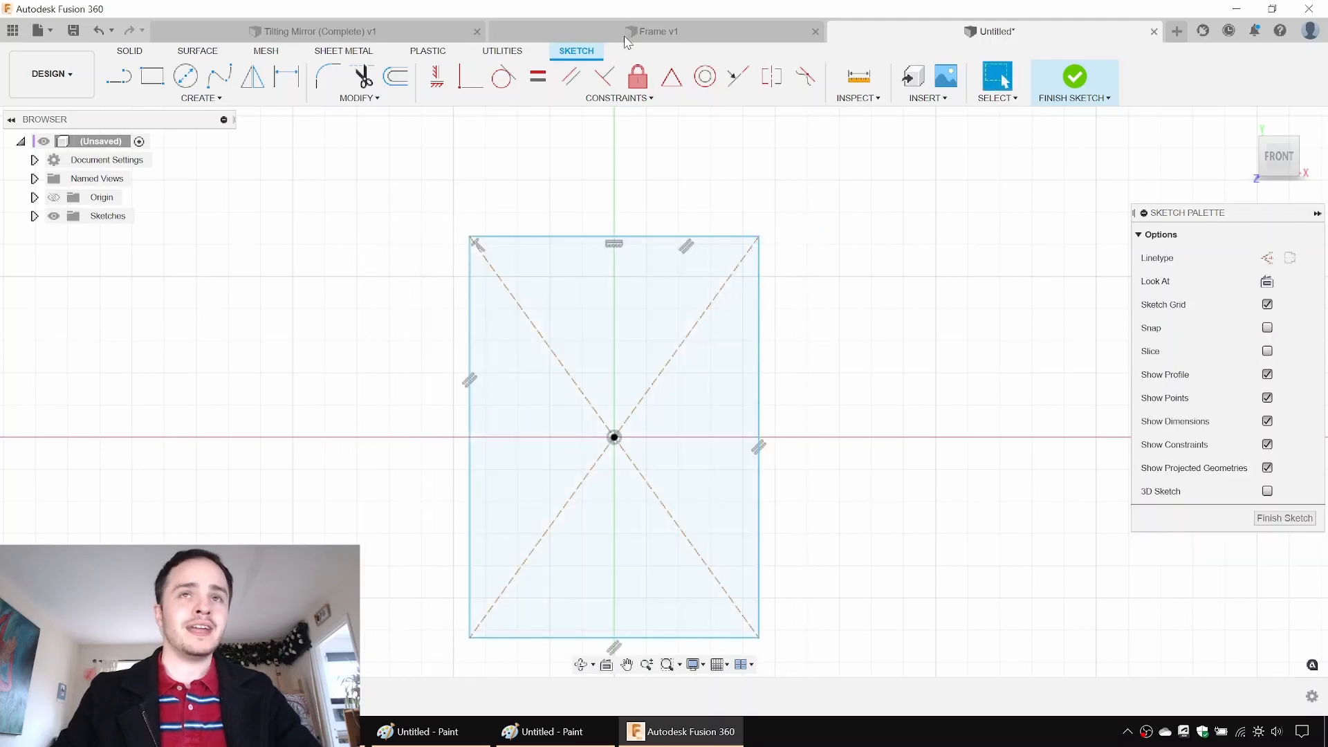
Step: In the Frame design, measure the distance between the upper and lower inner walls of the recess
left_click(682, 30)
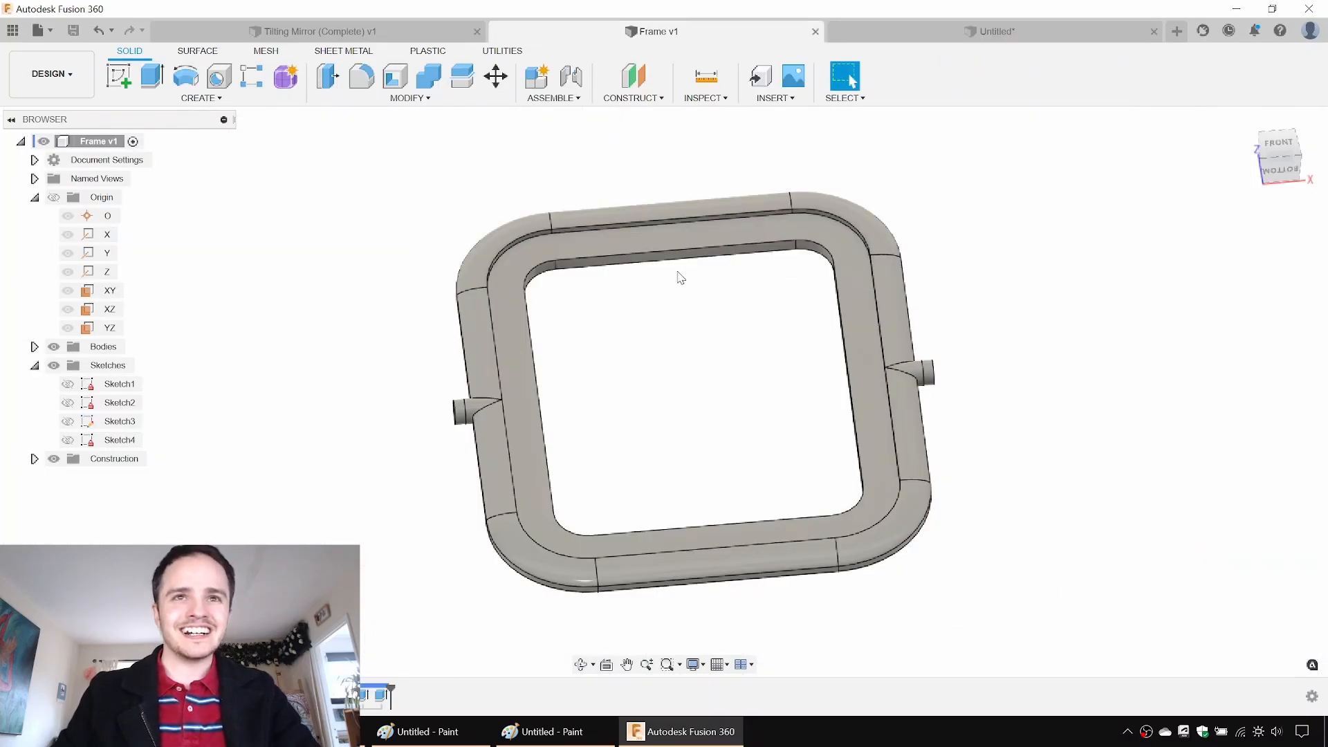
scroll(708, 214, "up", 3)
middle_click_drag(873, 151, 848, 163, "shift")
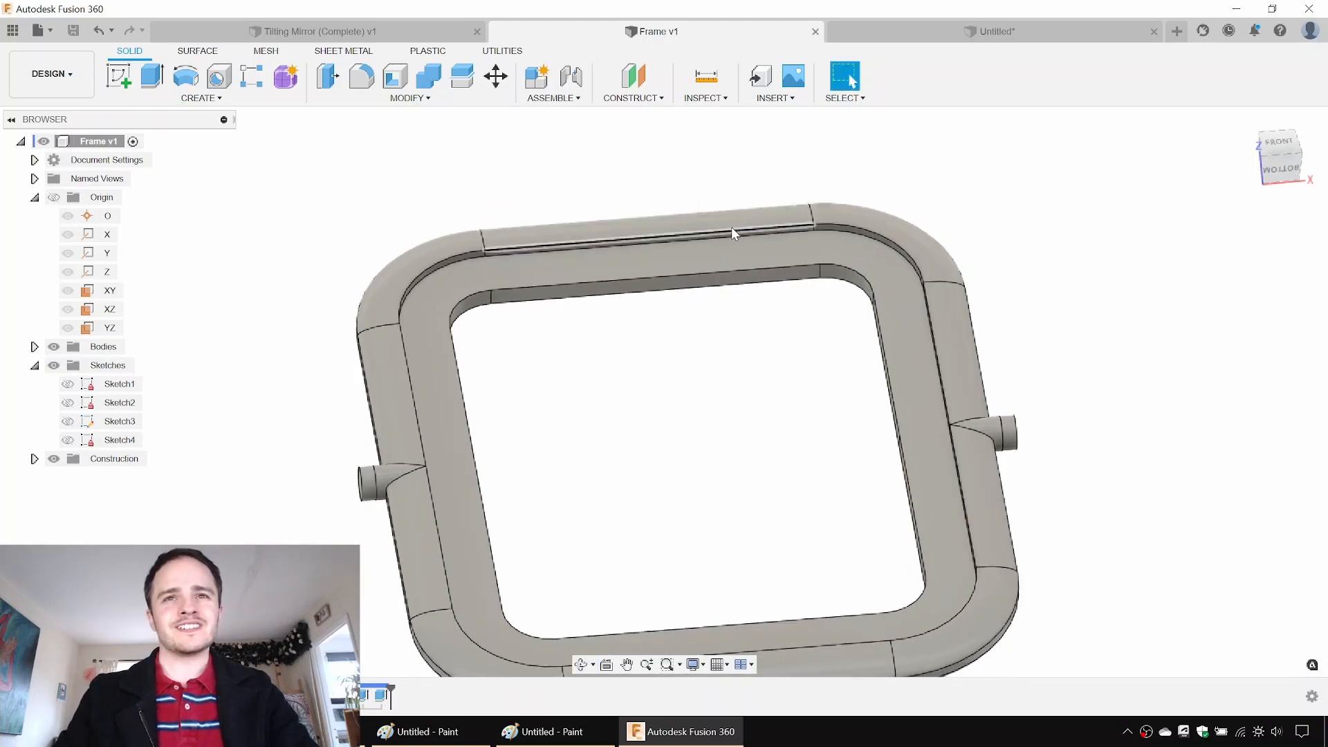
scroll(732, 227, "up", 3)
key("i")
scroll(788, 235, "up", 3)
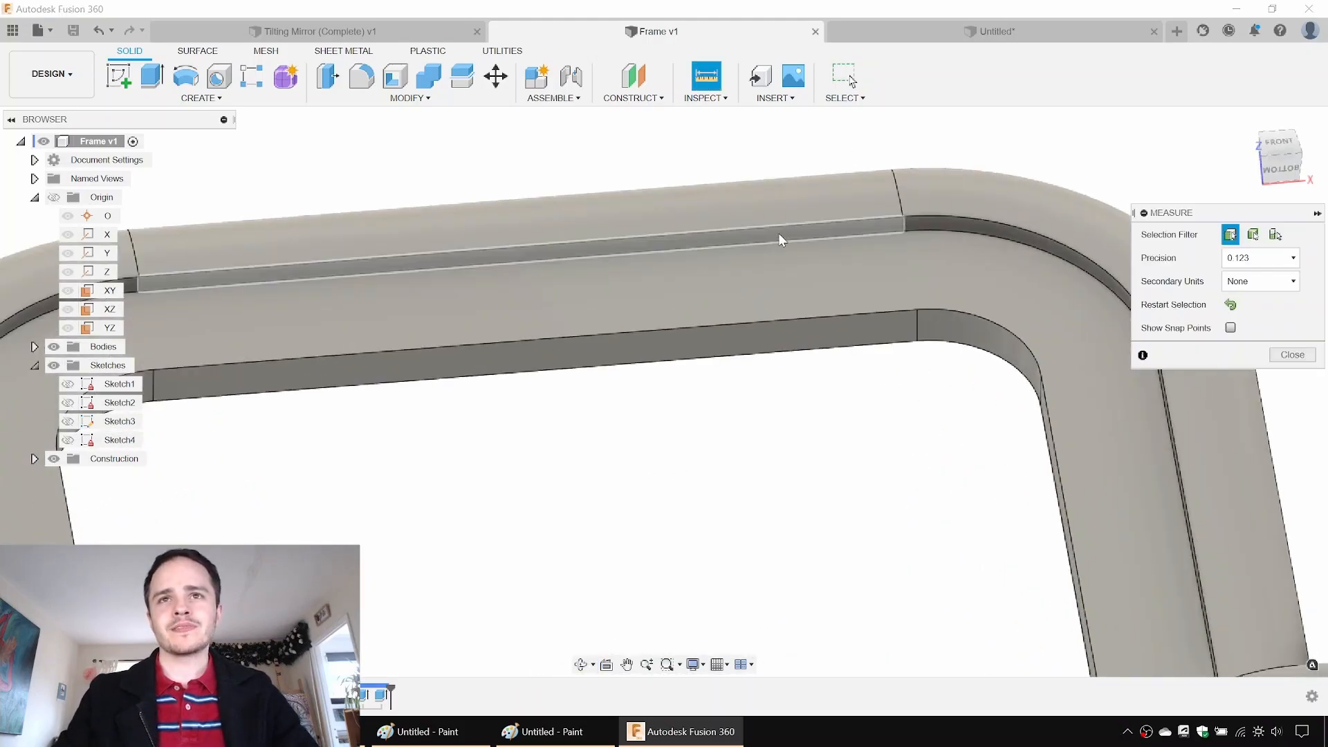
left_click(778, 239)
scroll(767, 291, "down", 5)
middle_click_drag(756, 332, 816, 429, "shift")
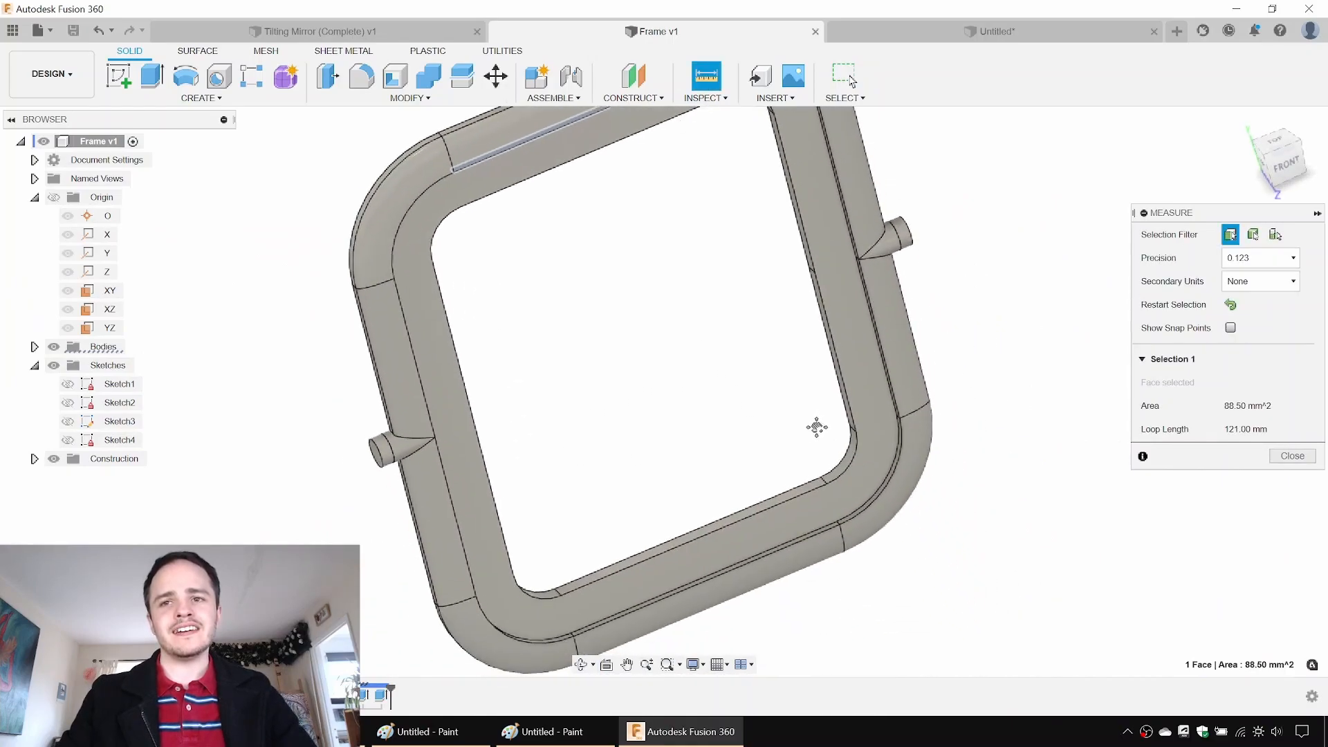
scroll(816, 484, "up", 5)
left_click(824, 512)
scroll(823, 511, "down", 2)
scroll(823, 508, "down", 3)
middle_click_drag(797, 442, 670, 382, "shift")
key("Escape")
scroll(596, 417, "up", 2)
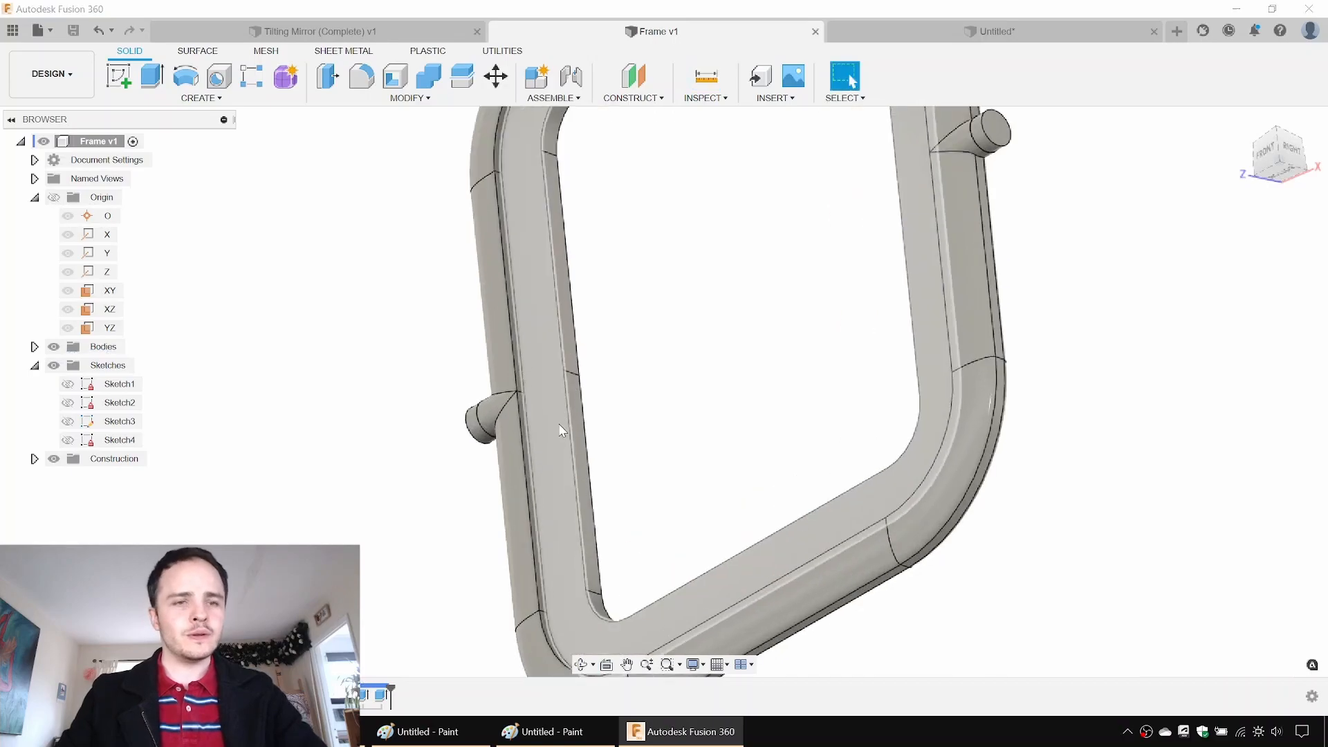
Step: Measure the distance between the recess's two opposite side walls across the frame's width
key("i")
scroll(533, 415, "up", 3)
left_click(478, 423)
scroll(492, 438, "down", 5)
middle_click_drag(664, 374, 811, 296, "shift")
scroll(833, 301, "up", 5)
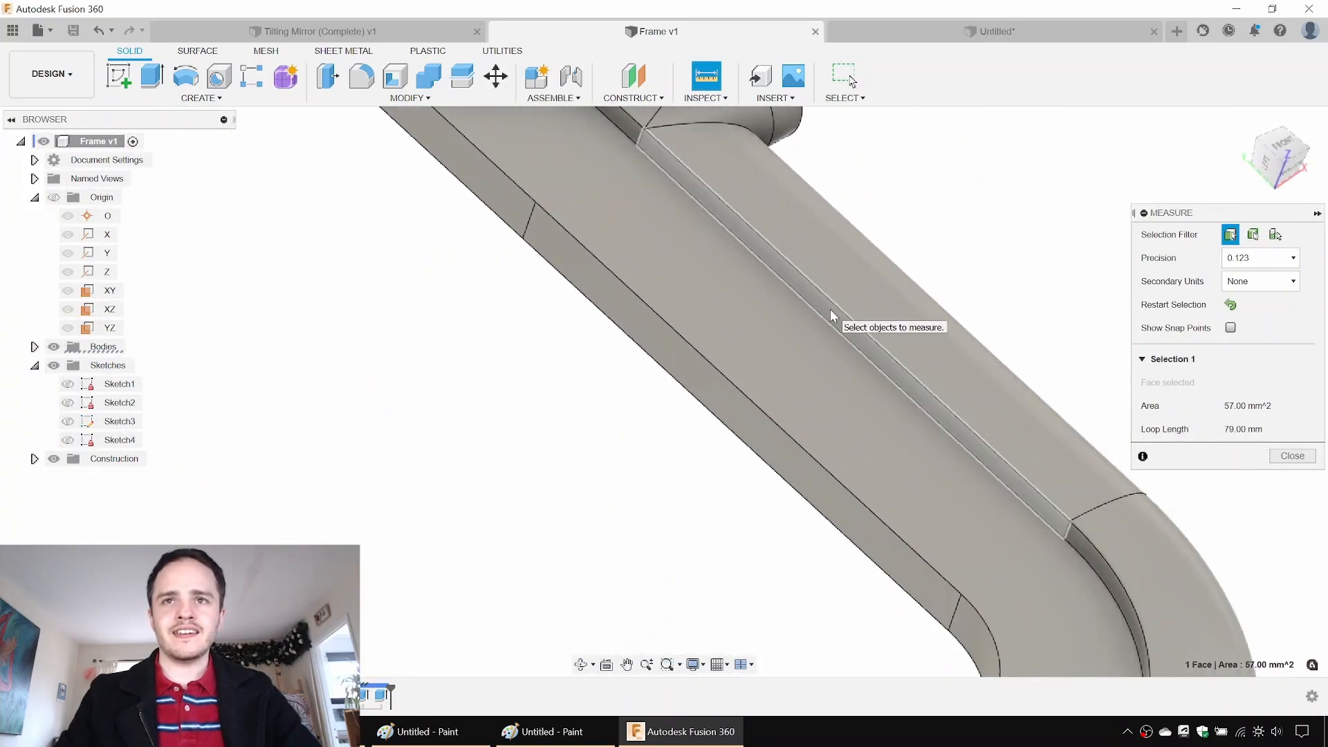
left_click(830, 310)
key("Escape")
key("i")
left_click(987, 445)
scroll(685, 401, "down", 5)
middle_click_drag(492, 419, 346, 515, "shift")
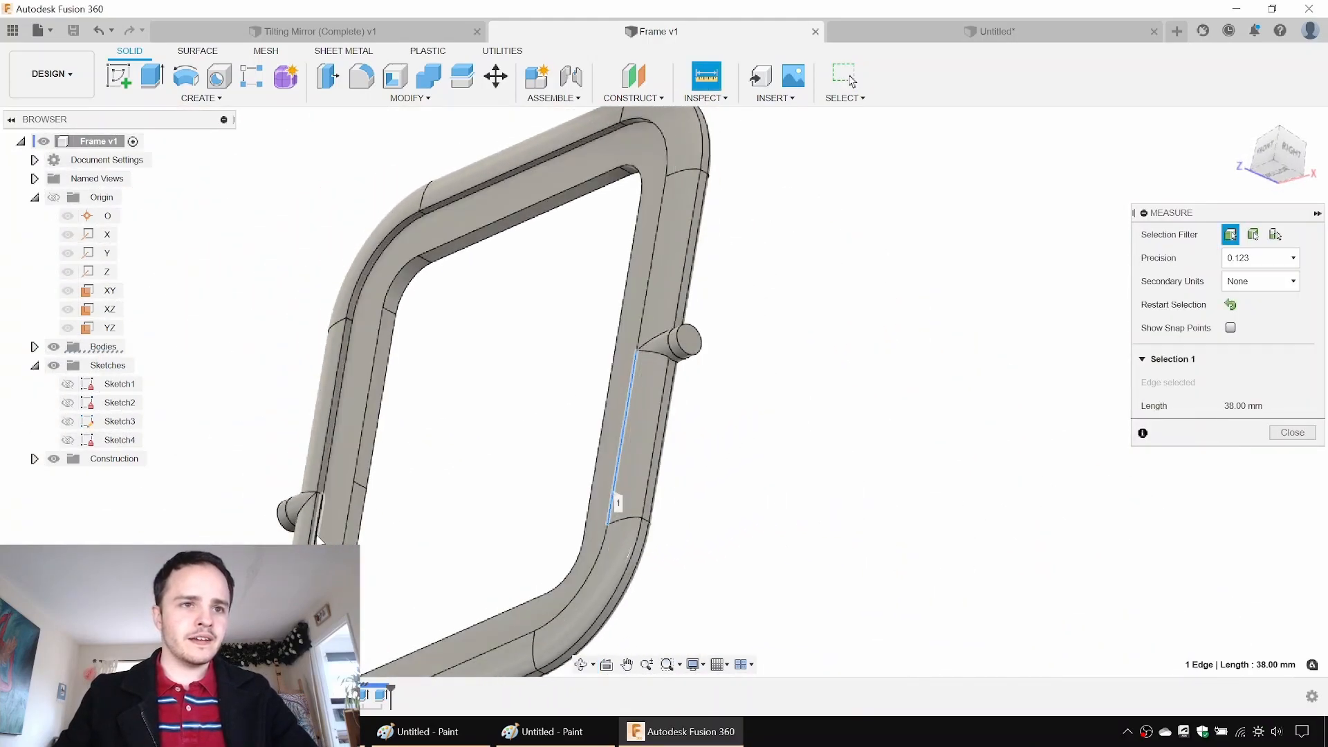
left_click(310, 539)
key("Escape")
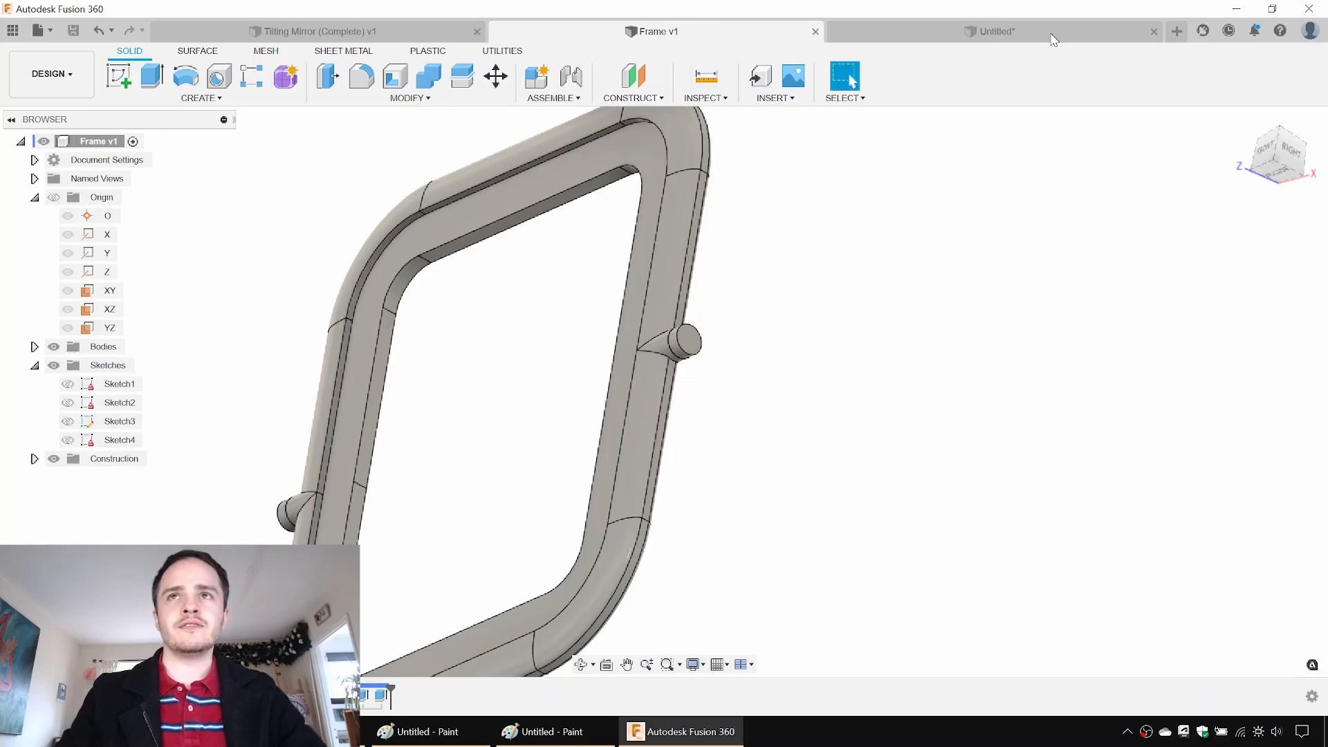
Step: In the untitled mirror design, dimension the center rectangle 94 mm wide and 111 mm high and finish the sketch
left_click(1048, 35)
key("d")
left_click(640, 486)
left_click(641, 558)
type("94")
key("Return")
left_click(438, 309)
left_click(315, 403)
type("111")
key("Return")
key("Escape")
left_click(1073, 77)
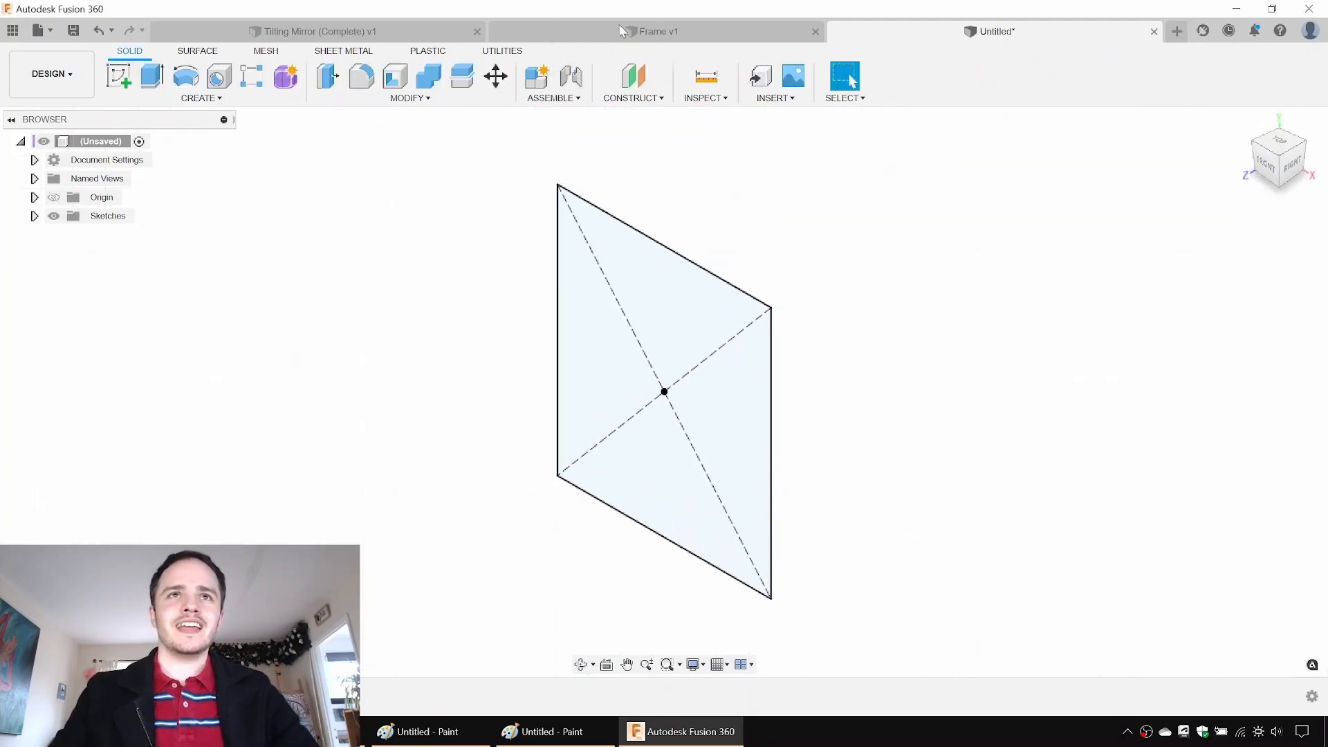
Step: Measure the radius of the recess's rounded corner wall in the Frame design
left_click(658, 31)
scroll(391, 254, "up", 5)
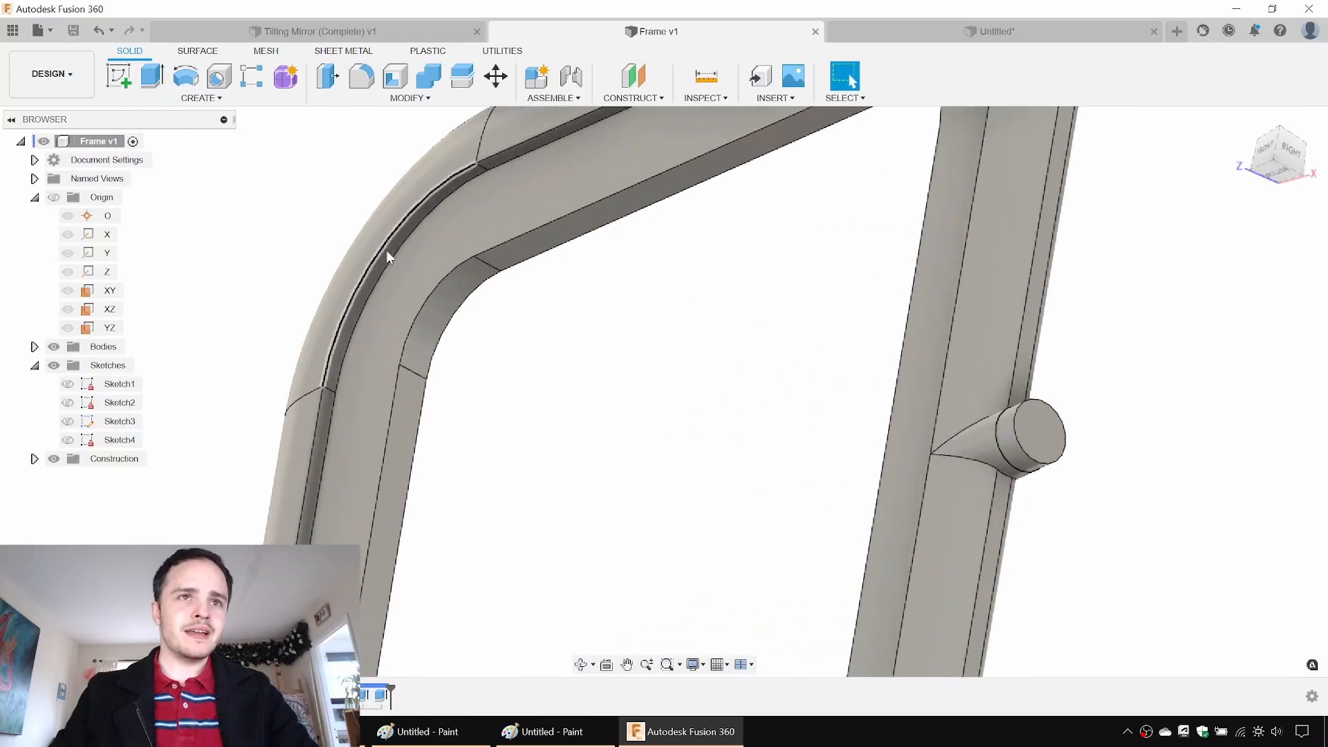
left_click(389, 251)
key("i")
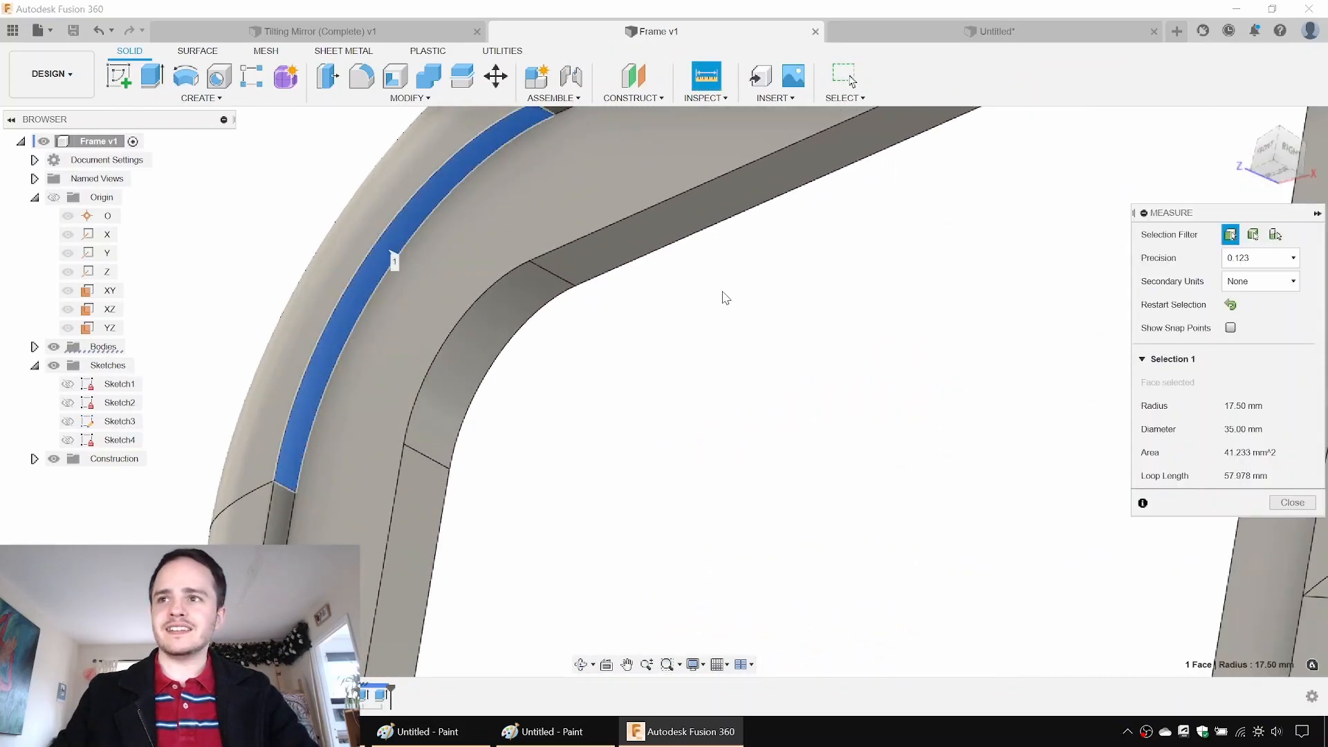
key("Escape")
Step: Extrude the mirror design's rectangular profile 1.5 mm as a new body
left_click(968, 31)
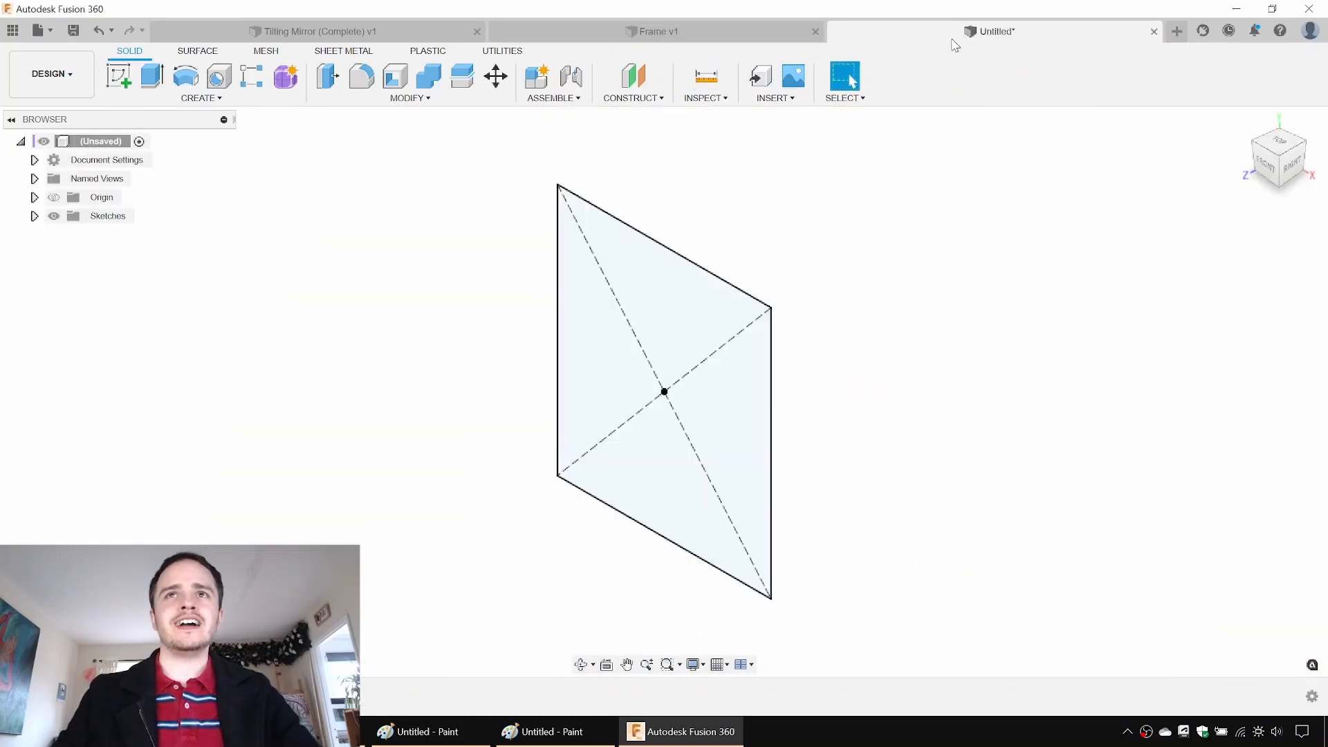
key("e")
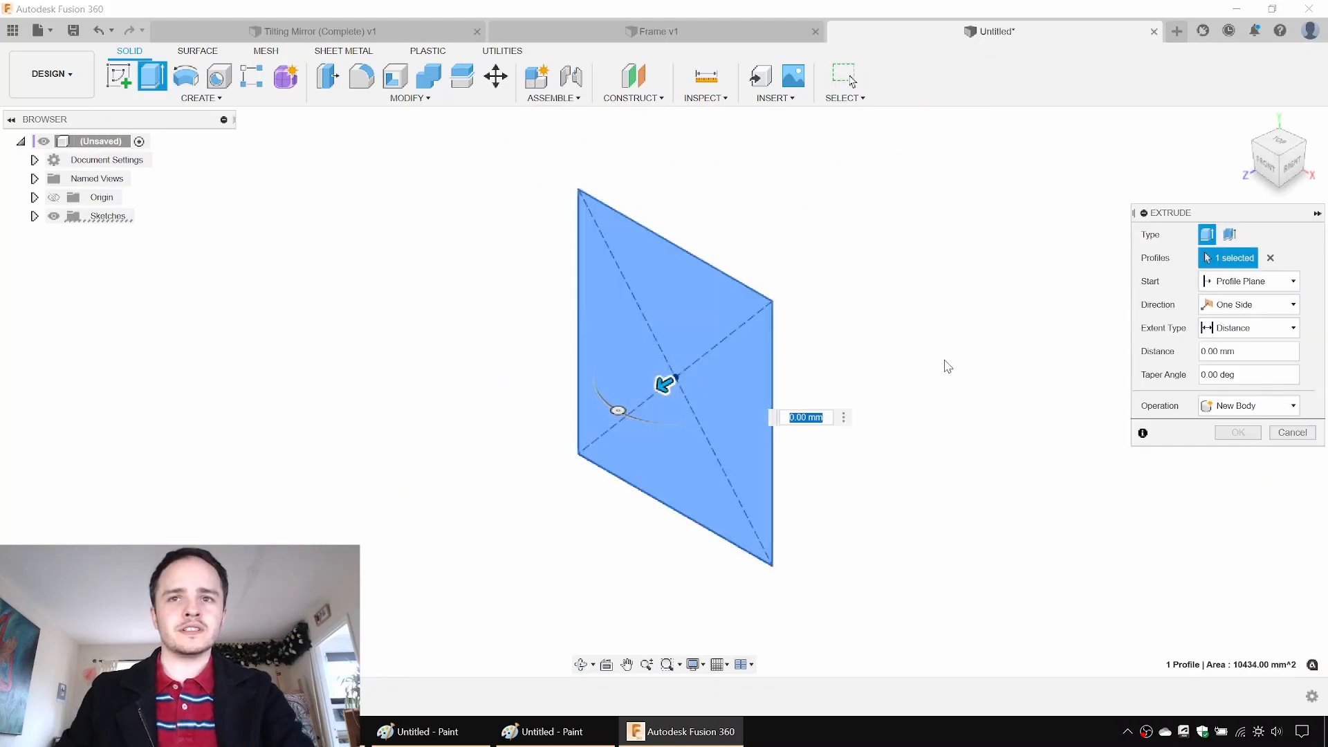
type("1.5")
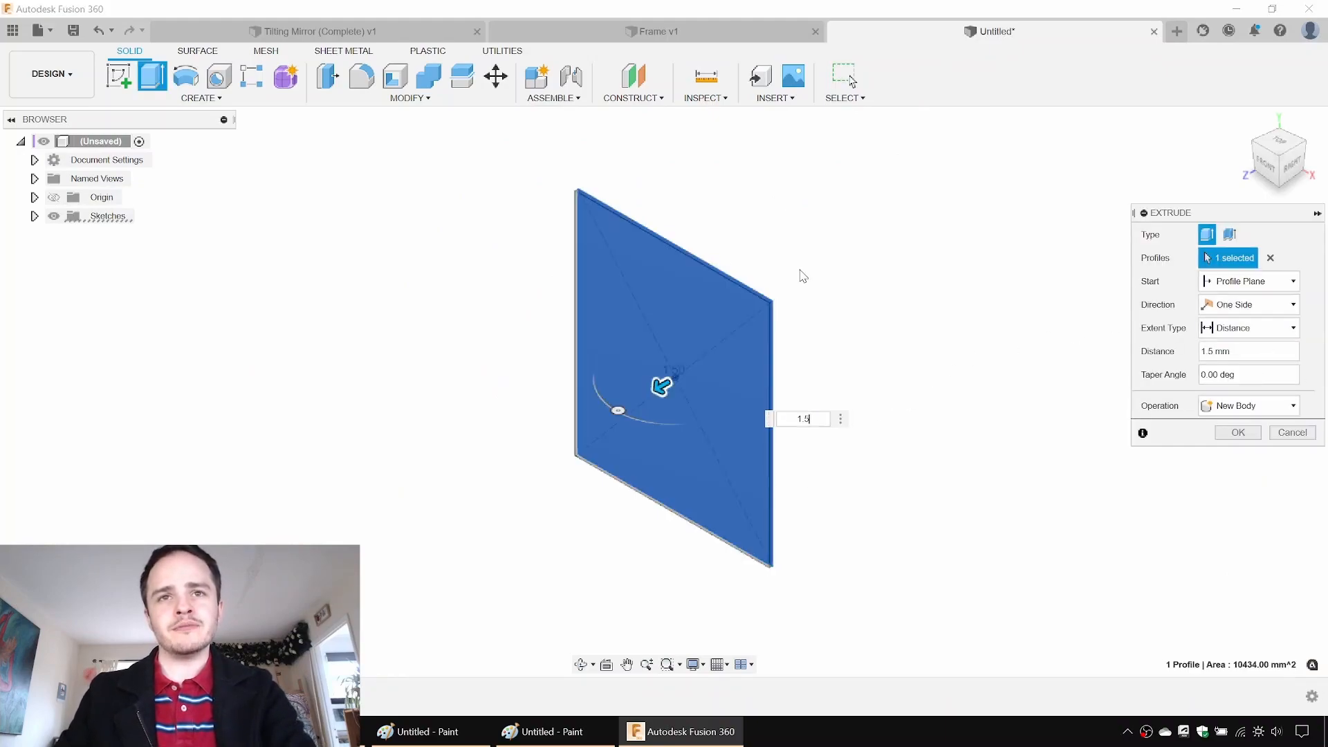
key("Return")
Step: Fillet the four corner edges of the mirror pane with a 17 mm radius
scroll(769, 304, "up", 5)
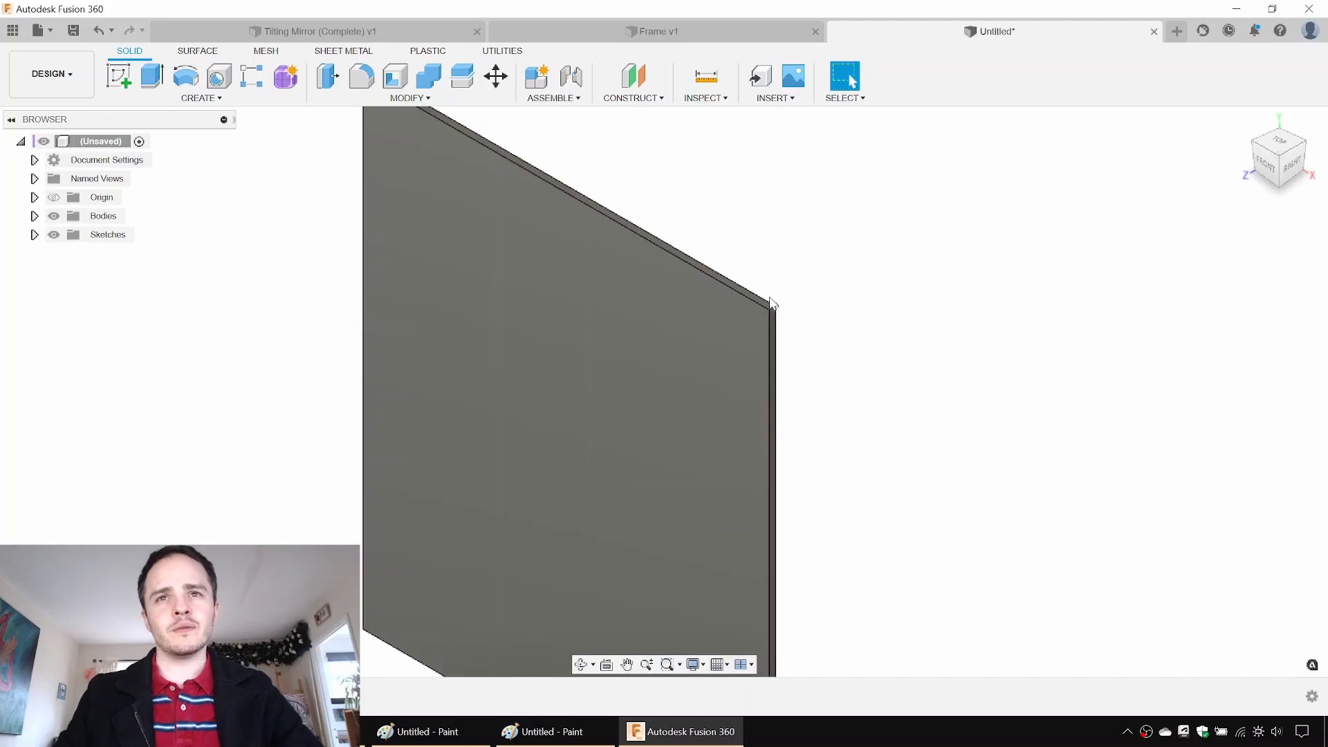
key("f")
left_click(773, 324)
scroll(344, 145, "down", 5)
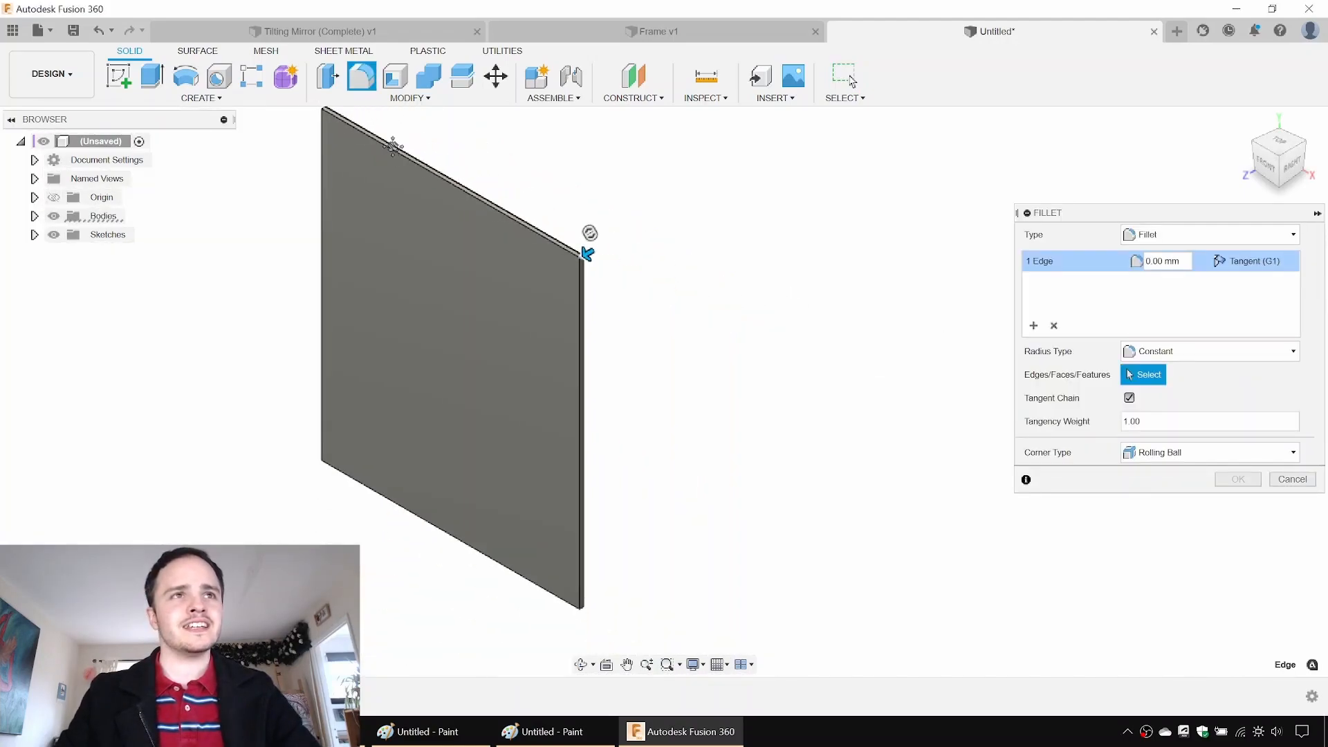
middle_click_drag(392, 146, 394, 240)
scroll(377, 237, "up", 5)
left_click(338, 217)
scroll(471, 536, "down", 5)
middle_click_drag(470, 536, 457, 79)
scroll(369, 416, "up", 2)
scroll(409, 446, "up", 3)
left_click(413, 454)
scroll(898, 563, "down", 2)
middle_click_drag(898, 562, 430, 206)
scroll(666, 484, "up", 4)
left_click(670, 468)
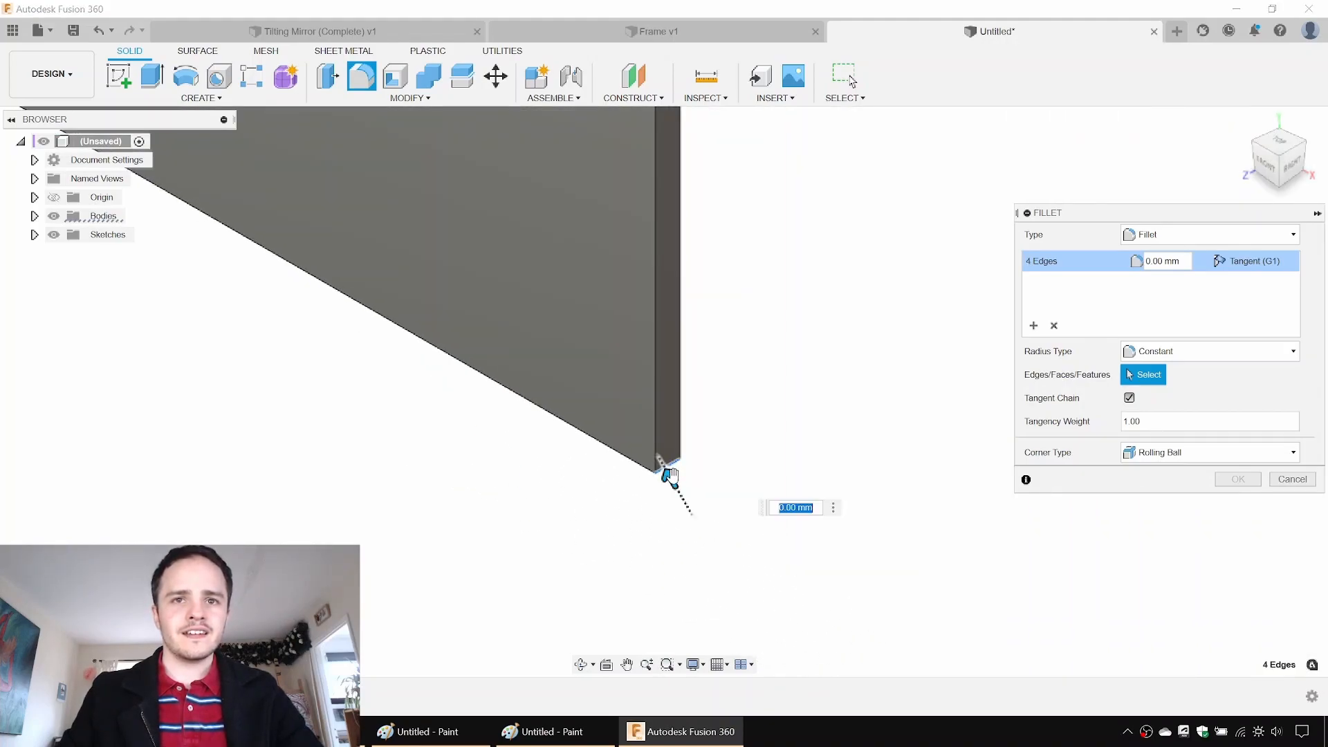
left_click_drag(671, 475, 653, 439)
type("17")
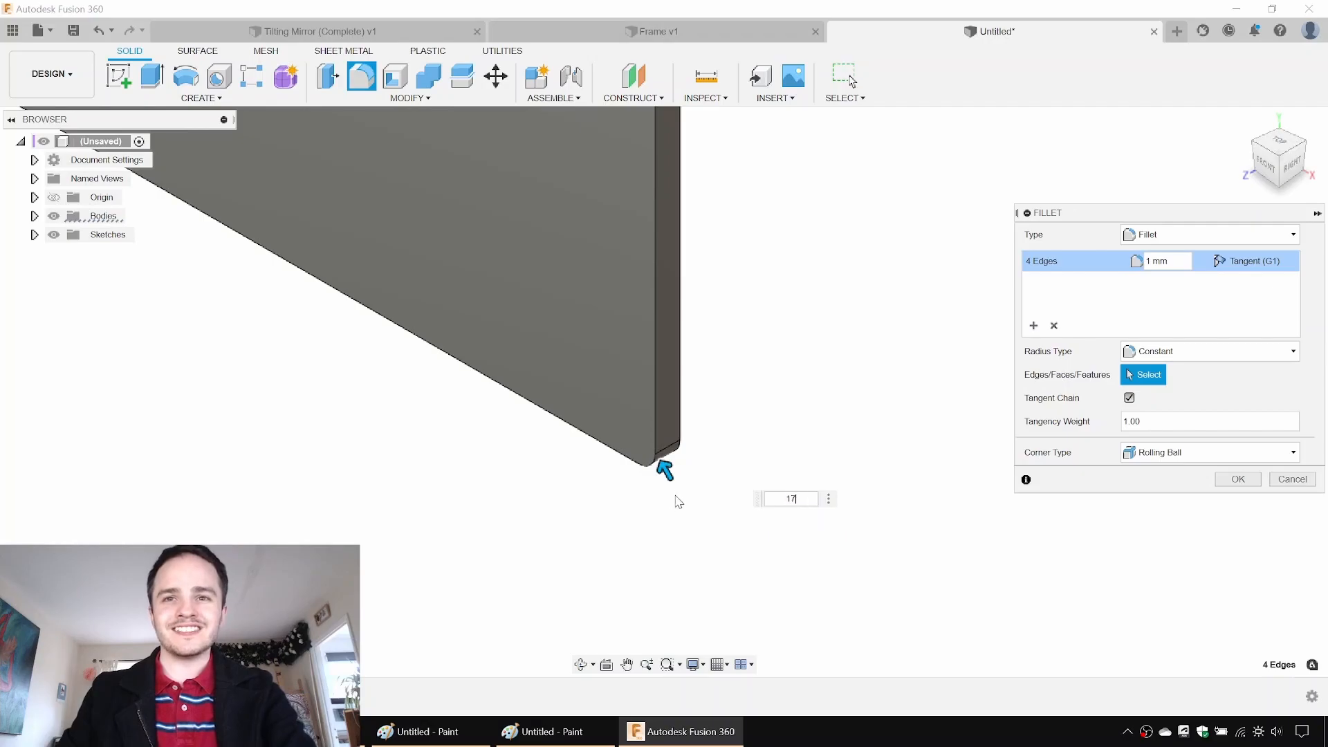
key("Return")
scroll(678, 498, "up", 3)
Step: Recheck the recess corner's radius in the Frame design against the pane's fillet
left_click(652, 31)
left_click(396, 234)
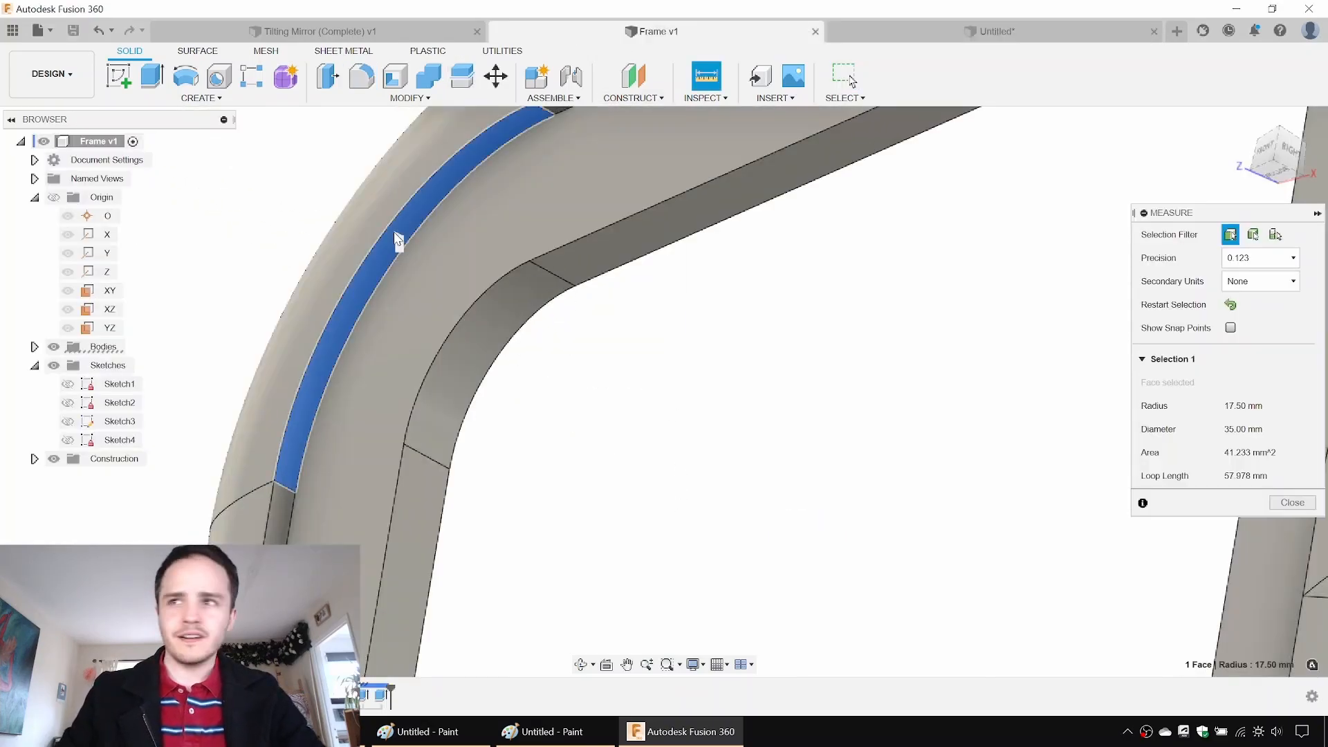
key("Escape")
Step: Assign the Glass physical material from the Glass category to the mirror pane and close the material settings
left_click(924, 34)
scroll(625, 201, "down", 3)
middle_click_drag(647, 234, 668, 519)
left_click(457, 101)
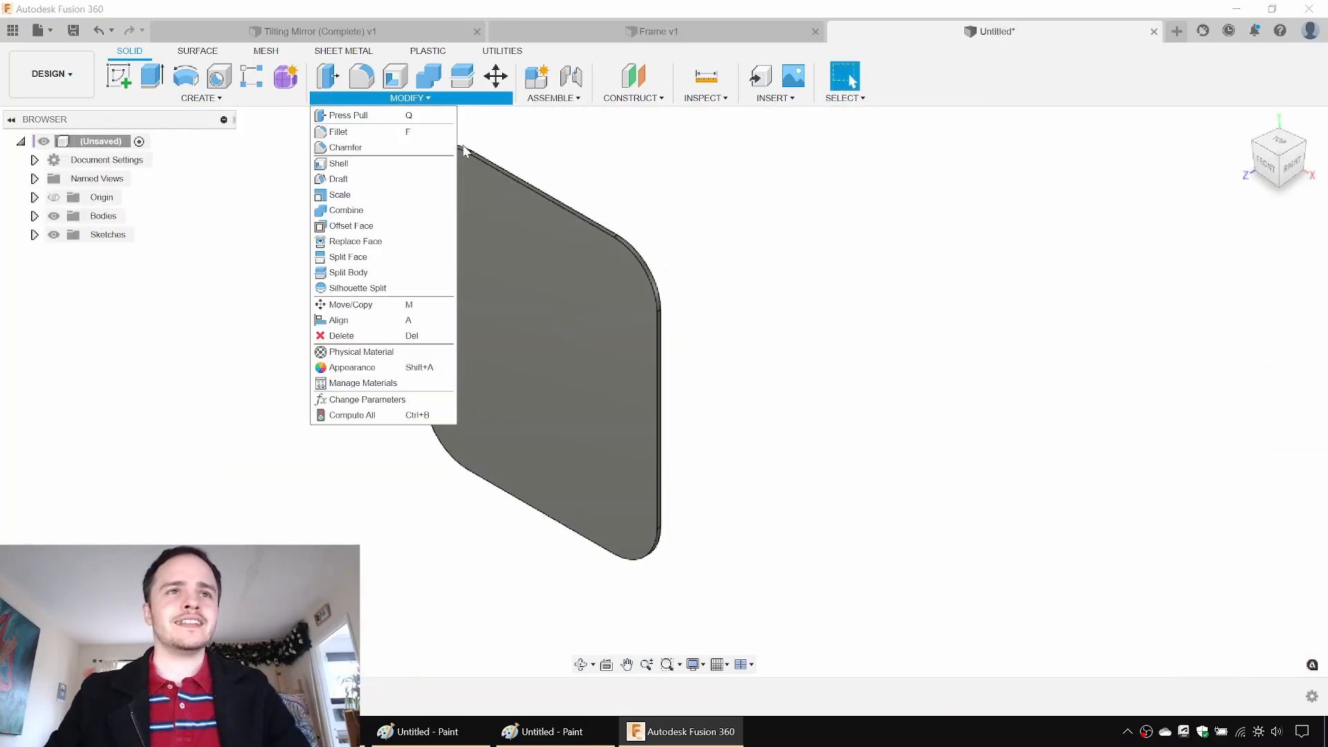
left_click(397, 359)
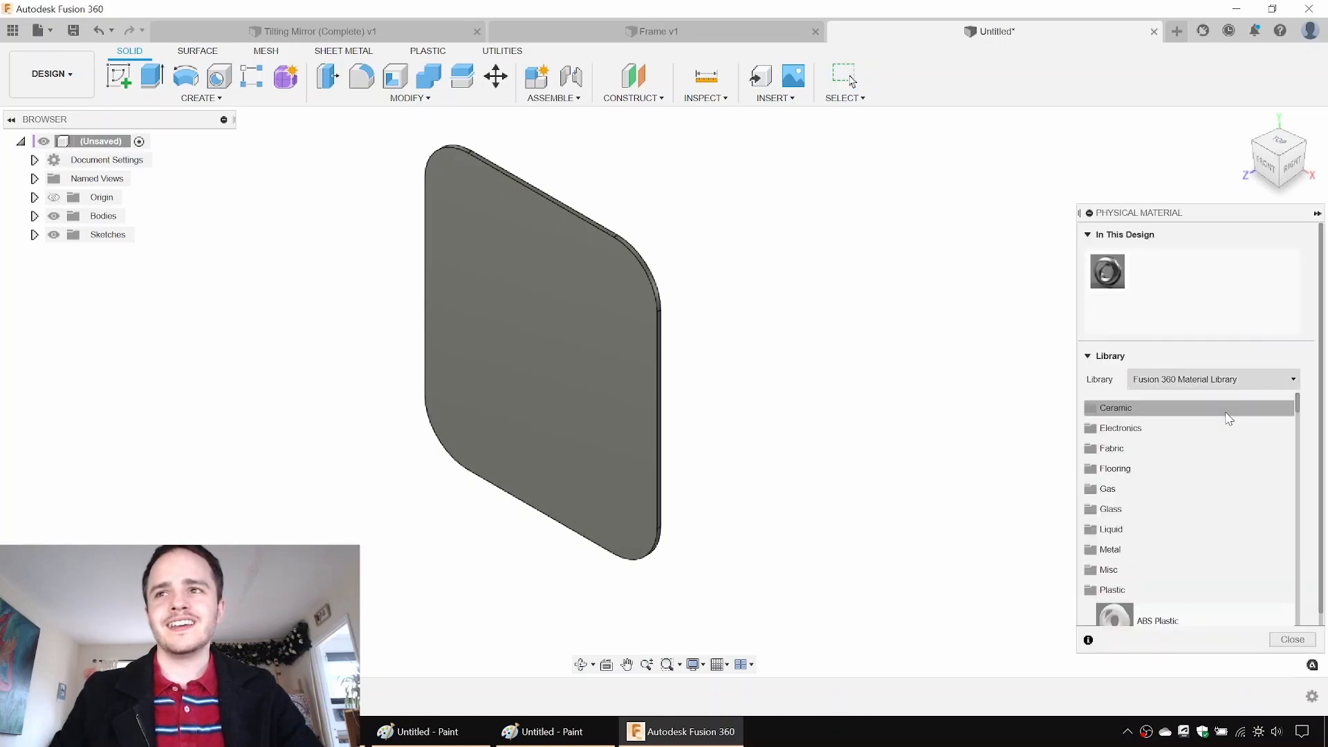
left_click(1110, 509)
left_click_drag(1112, 537, 671, 422)
key("Escape")
middle_click_drag(797, 234, 740, 233, "shift")
Step: Save the design as Mirror 1 in the Model 005 - Tilting Mirror folder
key("ctrl+s")
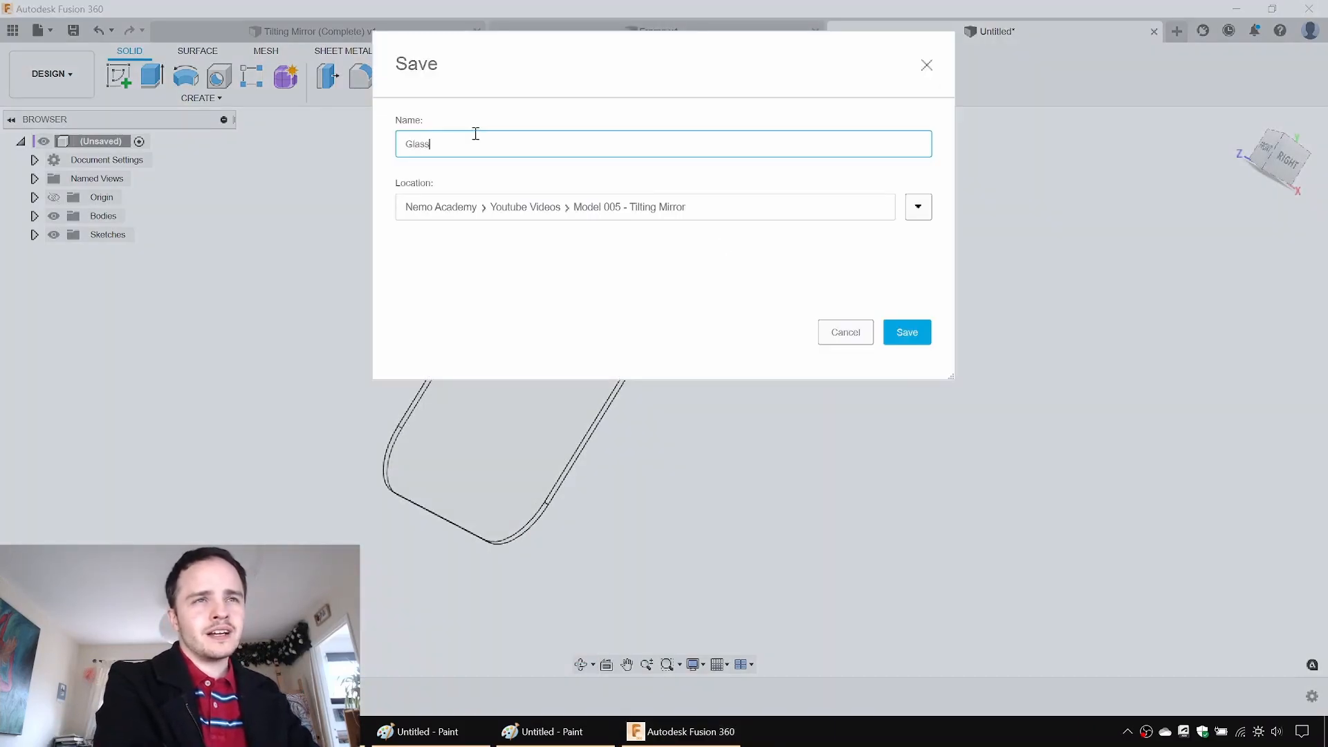
type("Mirror ")
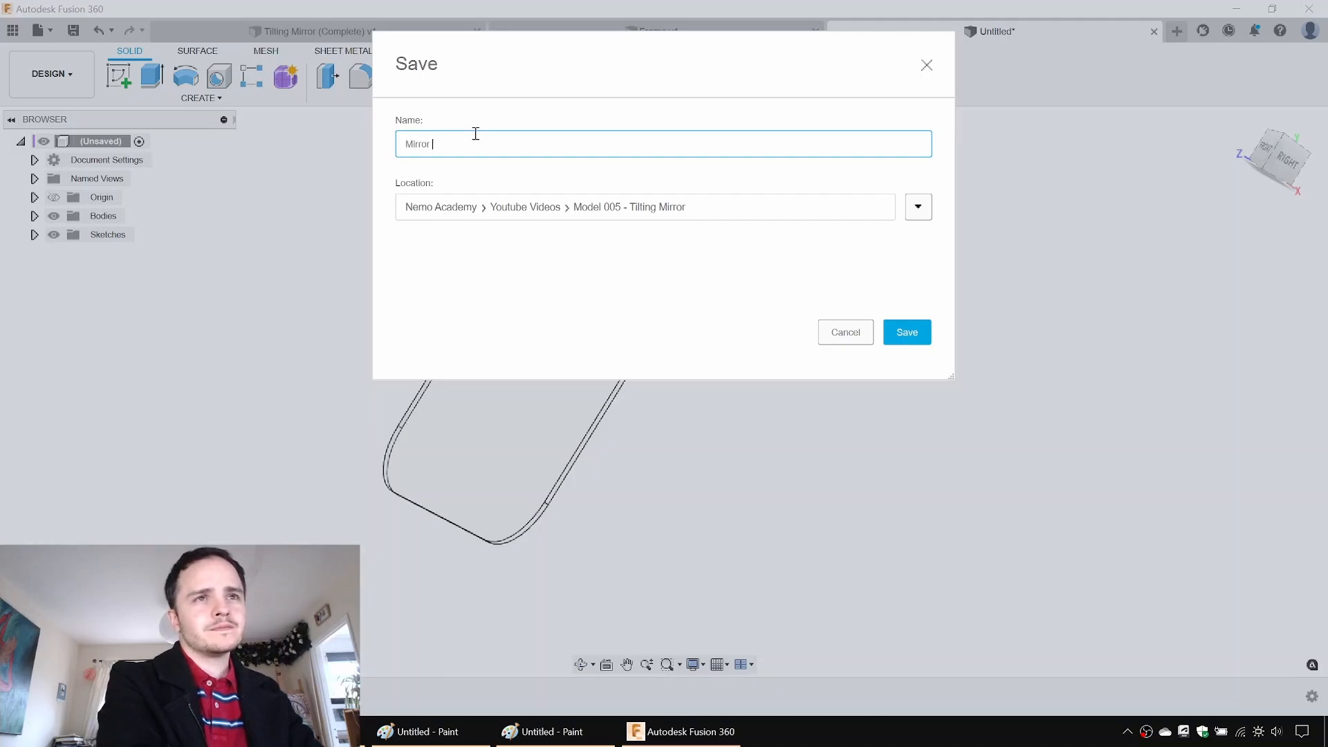
type("1")
key("Return")
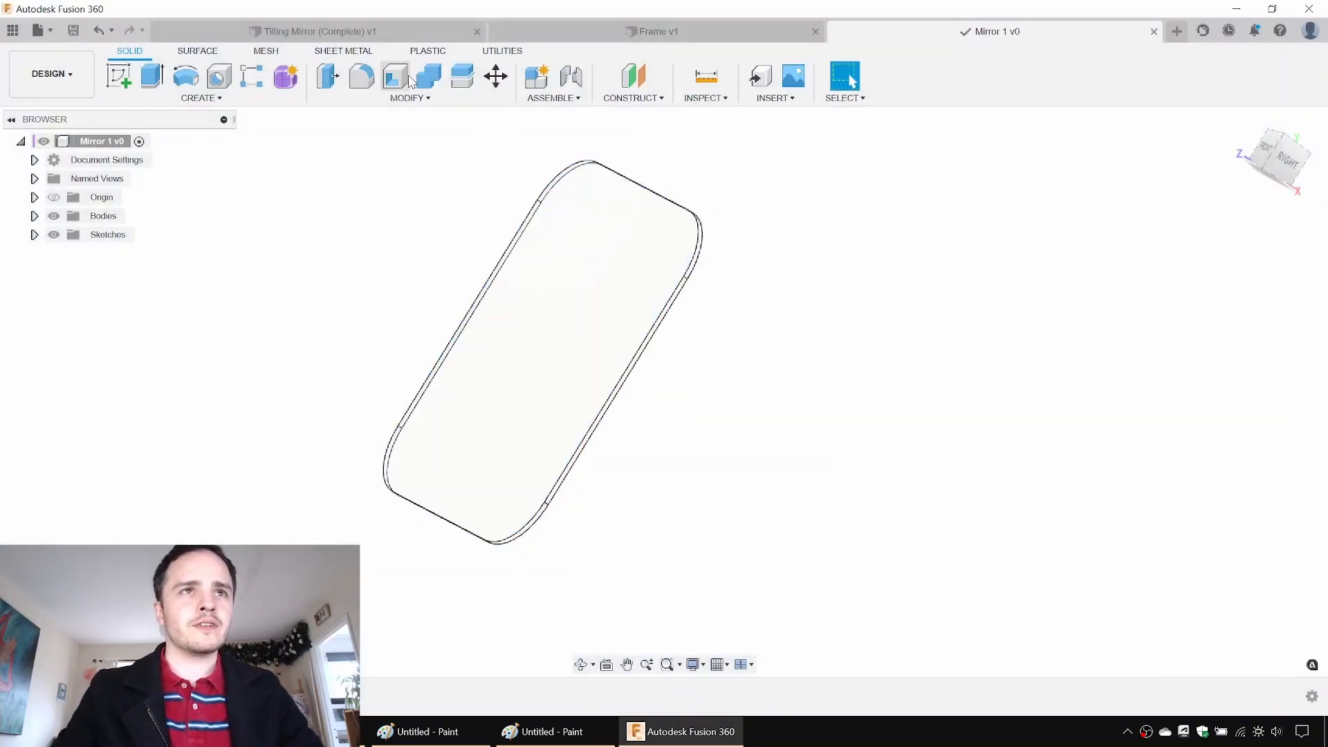
Step: Apply the Mirror appearance from the Mirror category to the pane body and save the design again
left_click(410, 98)
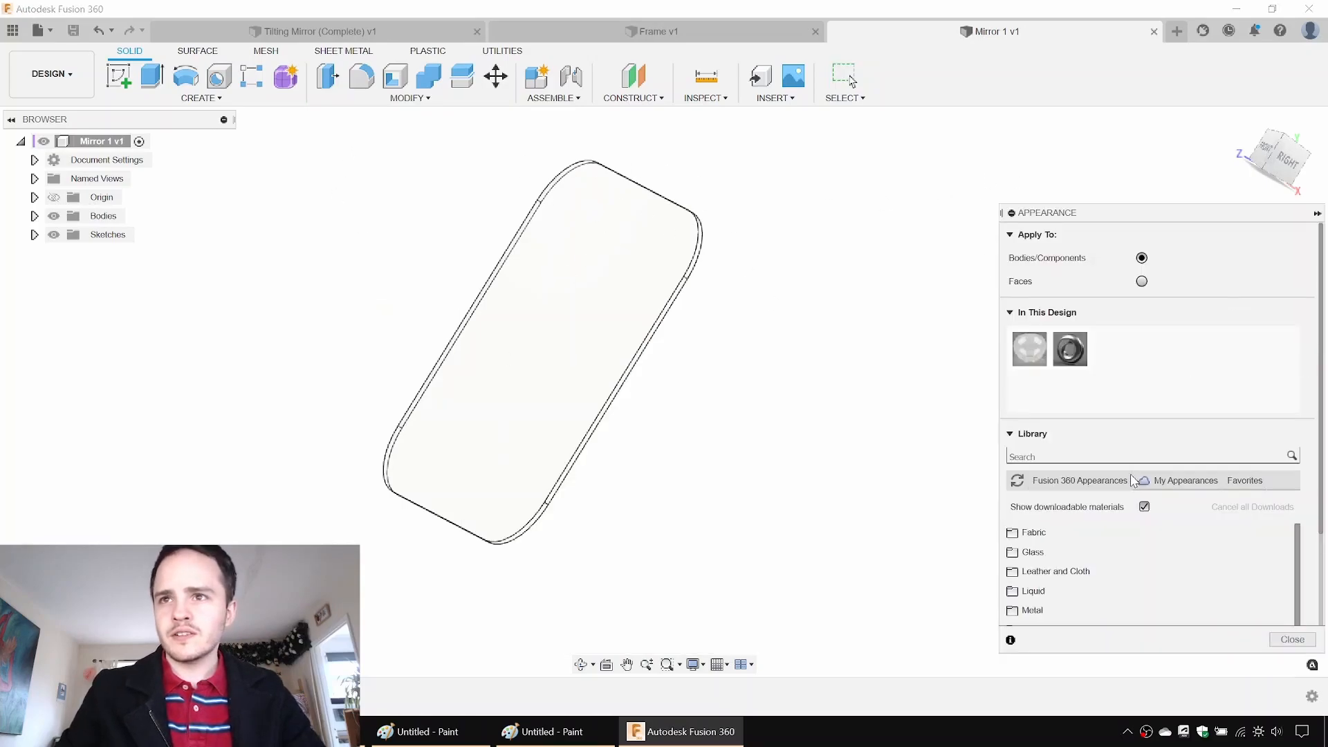
scroll(1120, 525, "down", 3)
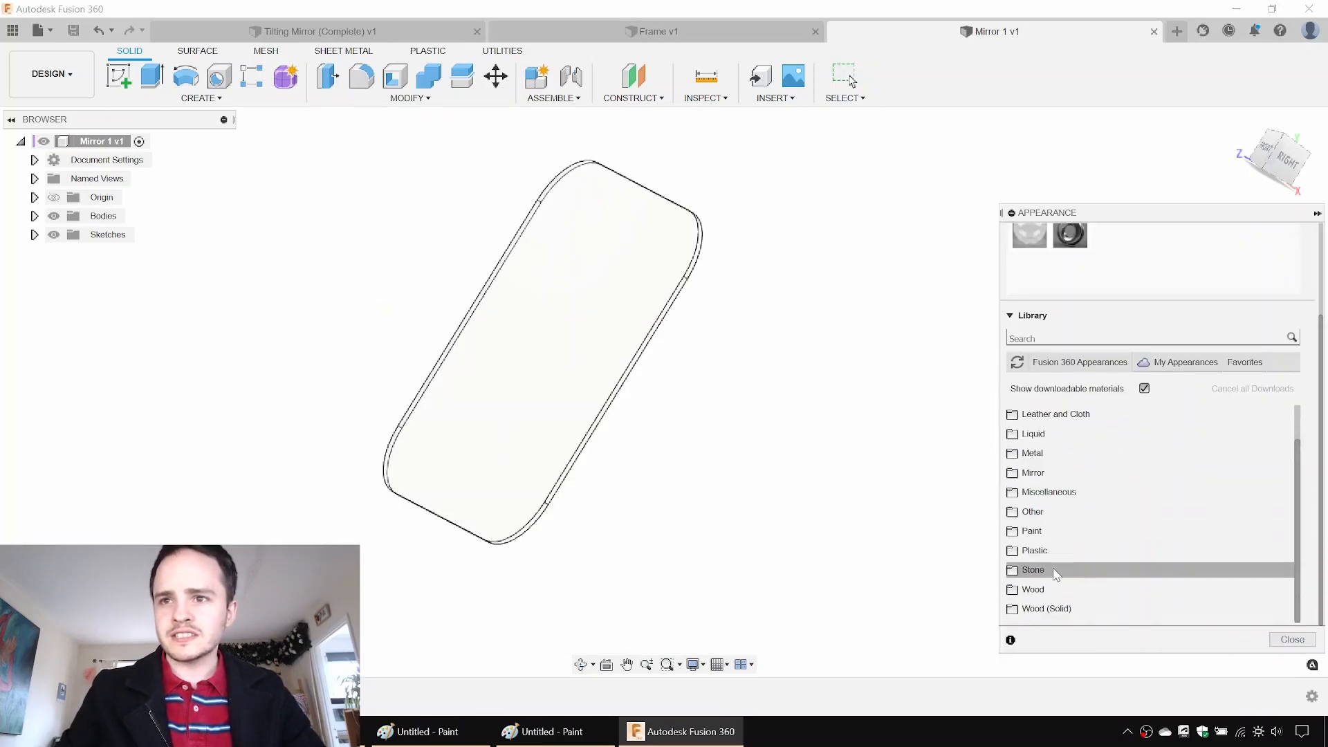
left_click(1036, 472)
left_click_drag(1079, 500, 594, 259)
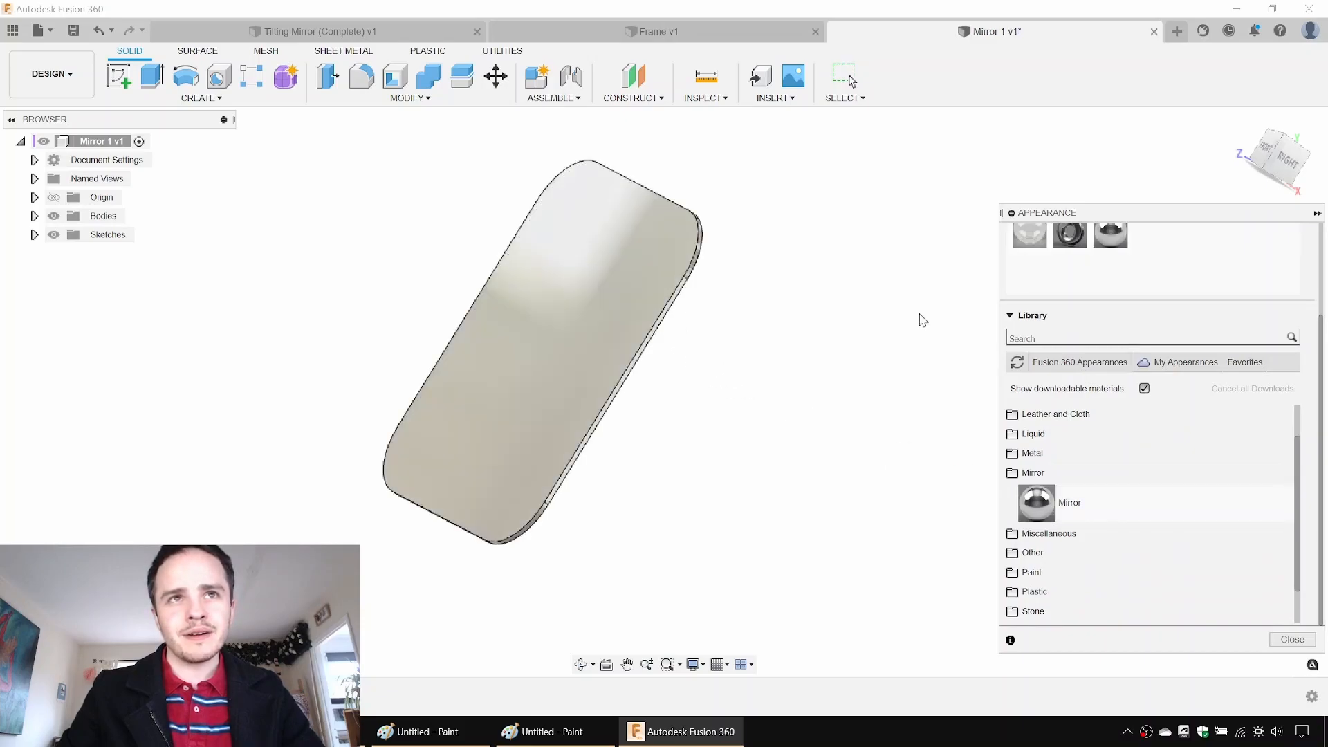
key("Escape")
middle_click_drag(788, 326, 827, 228, "shift")
key("ctrl+s")
key("Return")
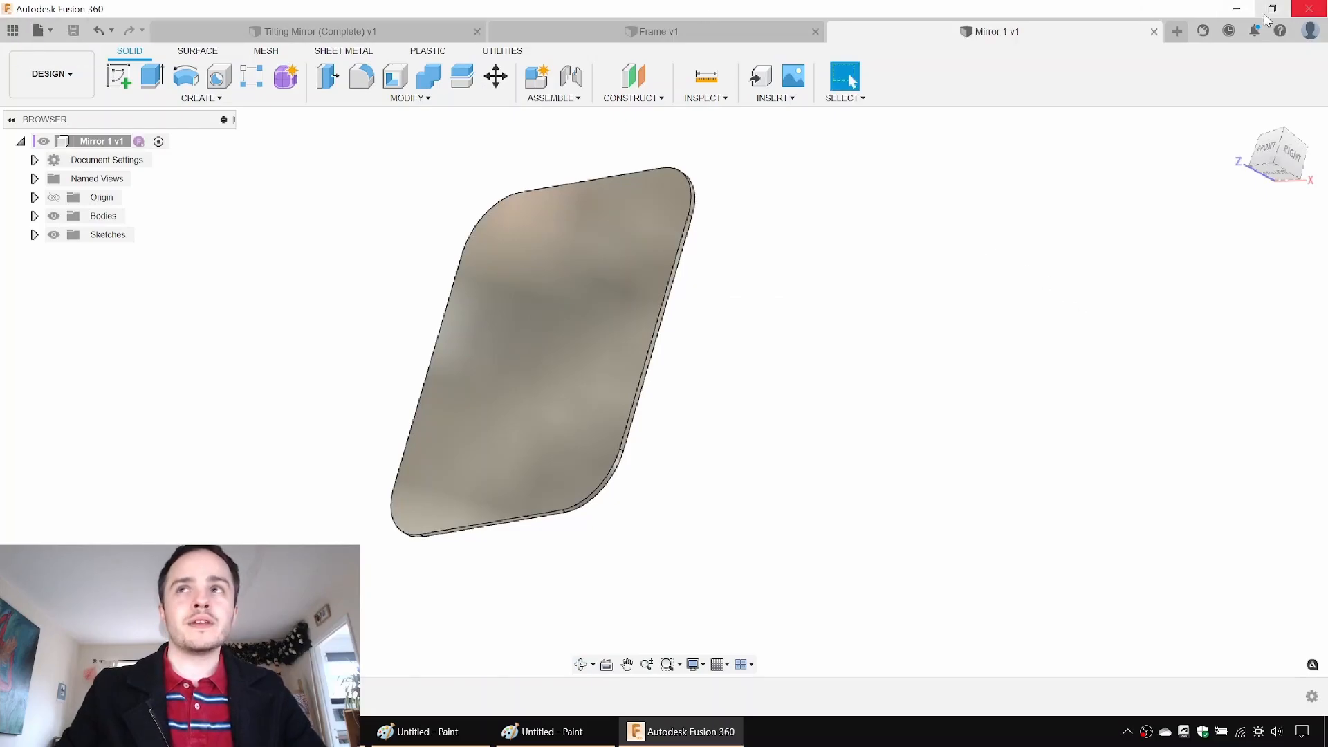
Step: Copy the Mirror 1 design within the Model 005 - Tilting Mirror folder and rename the copy Mirror 2
left_click(13, 30)
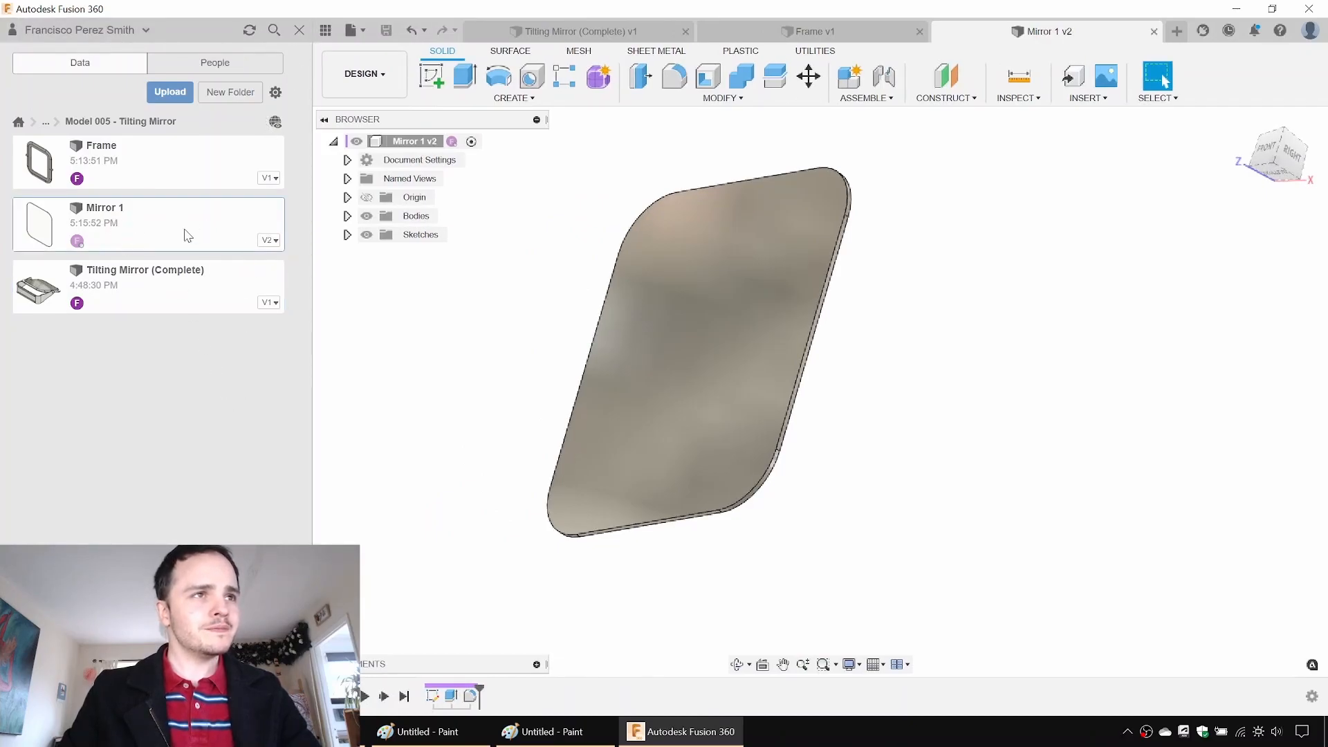
right_click(185, 233)
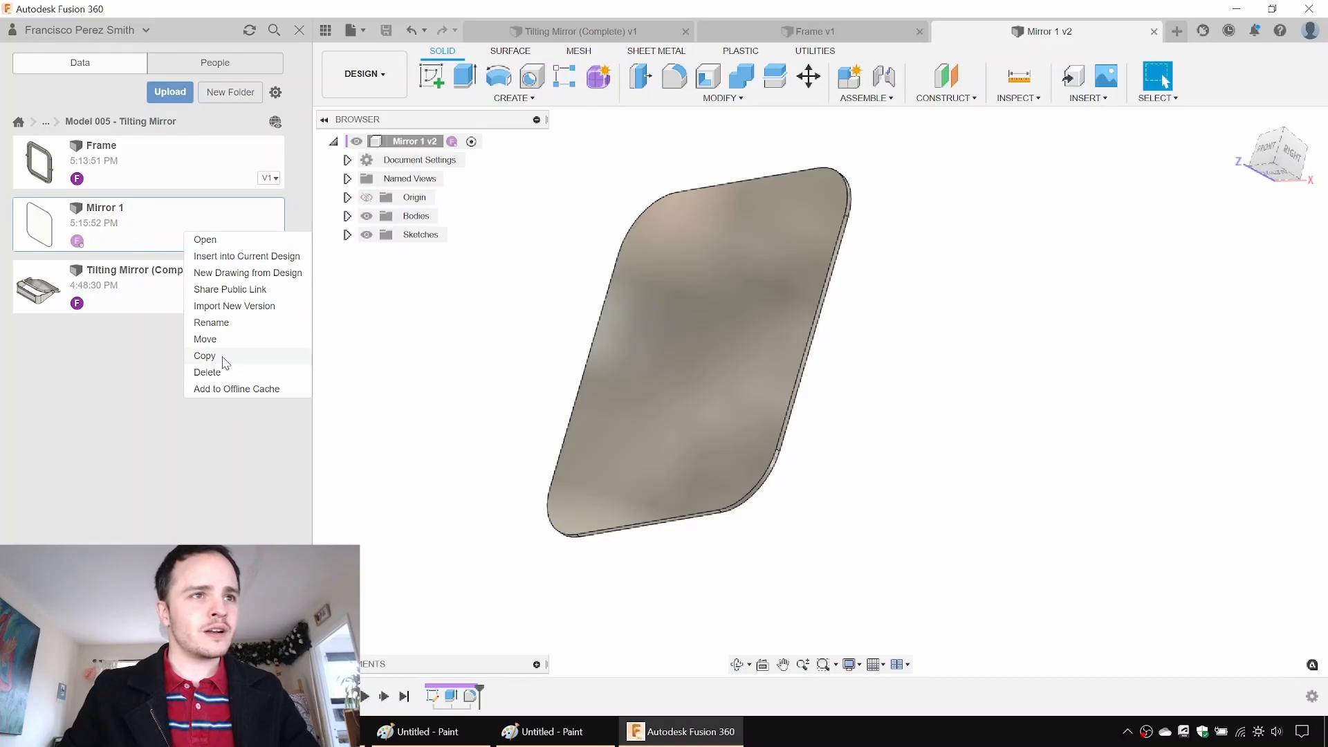
left_click(205, 356)
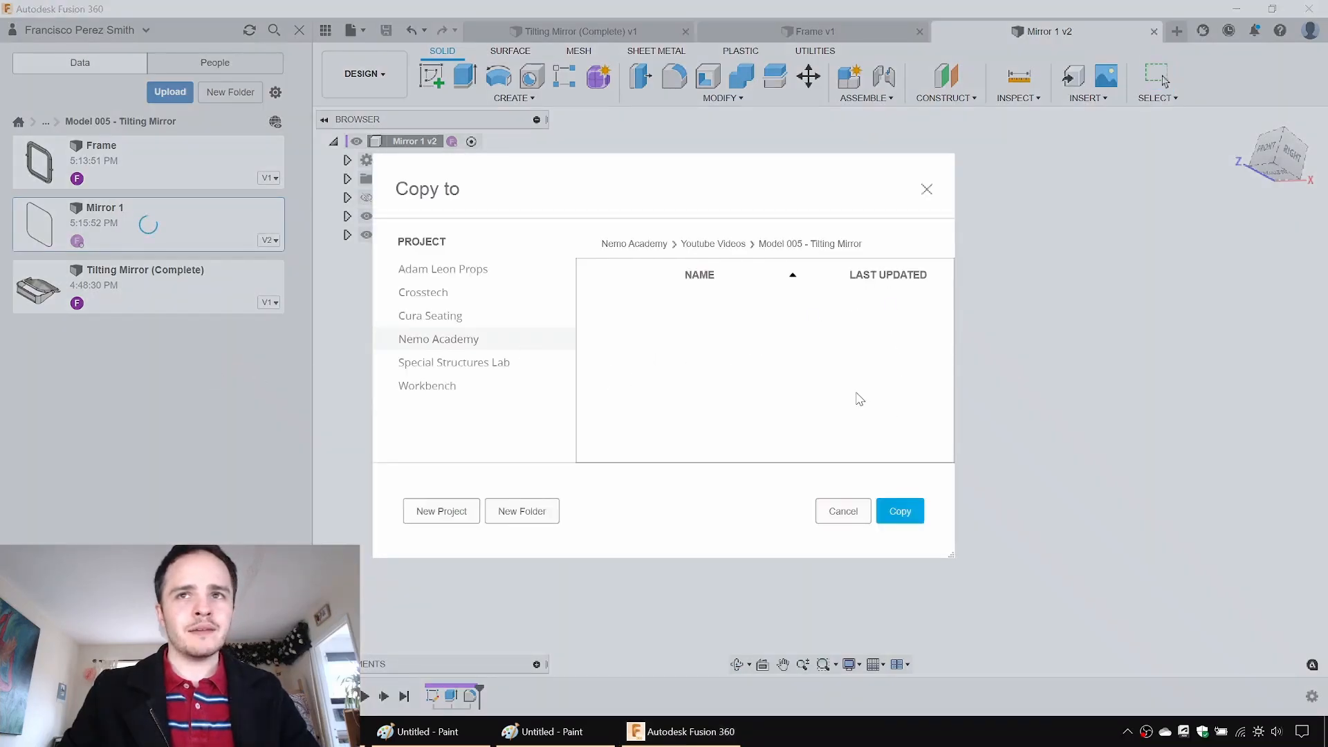
left_click(914, 513)
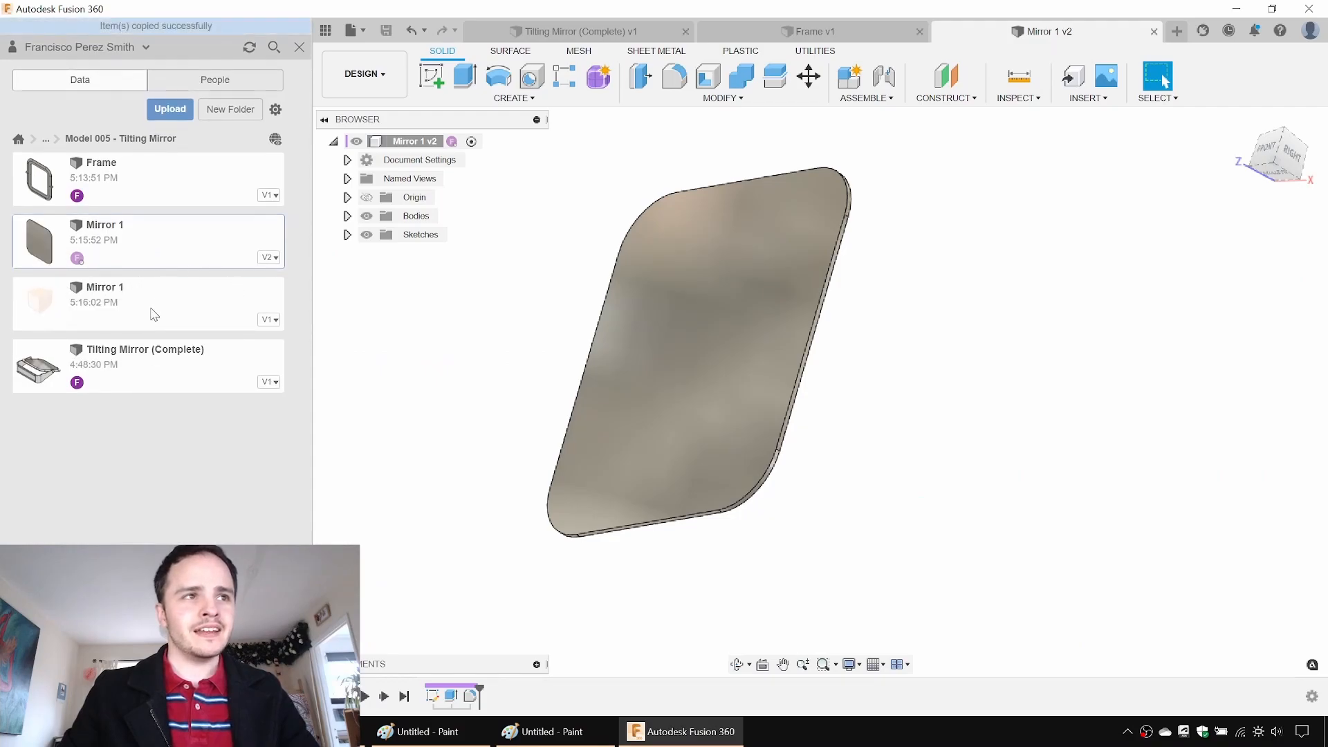
right_click(176, 305)
left_click(197, 389)
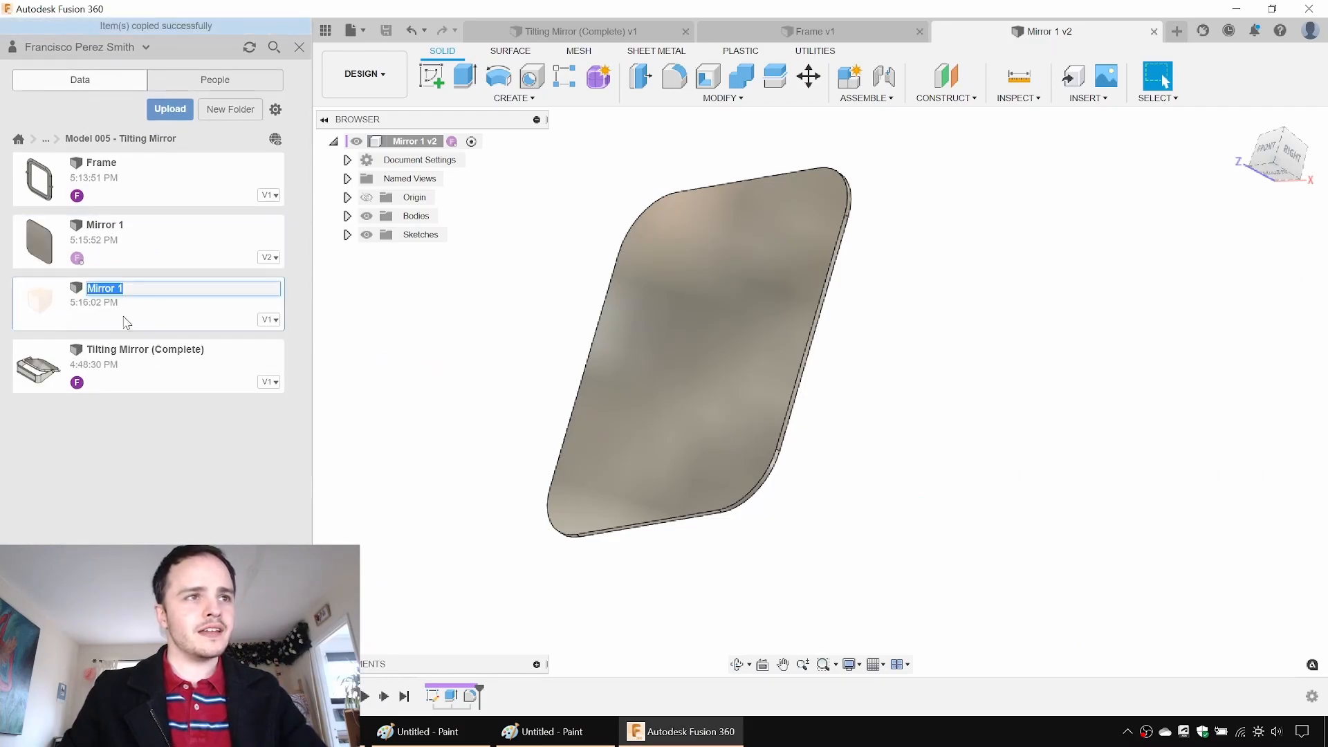
type("2")
key("Return")
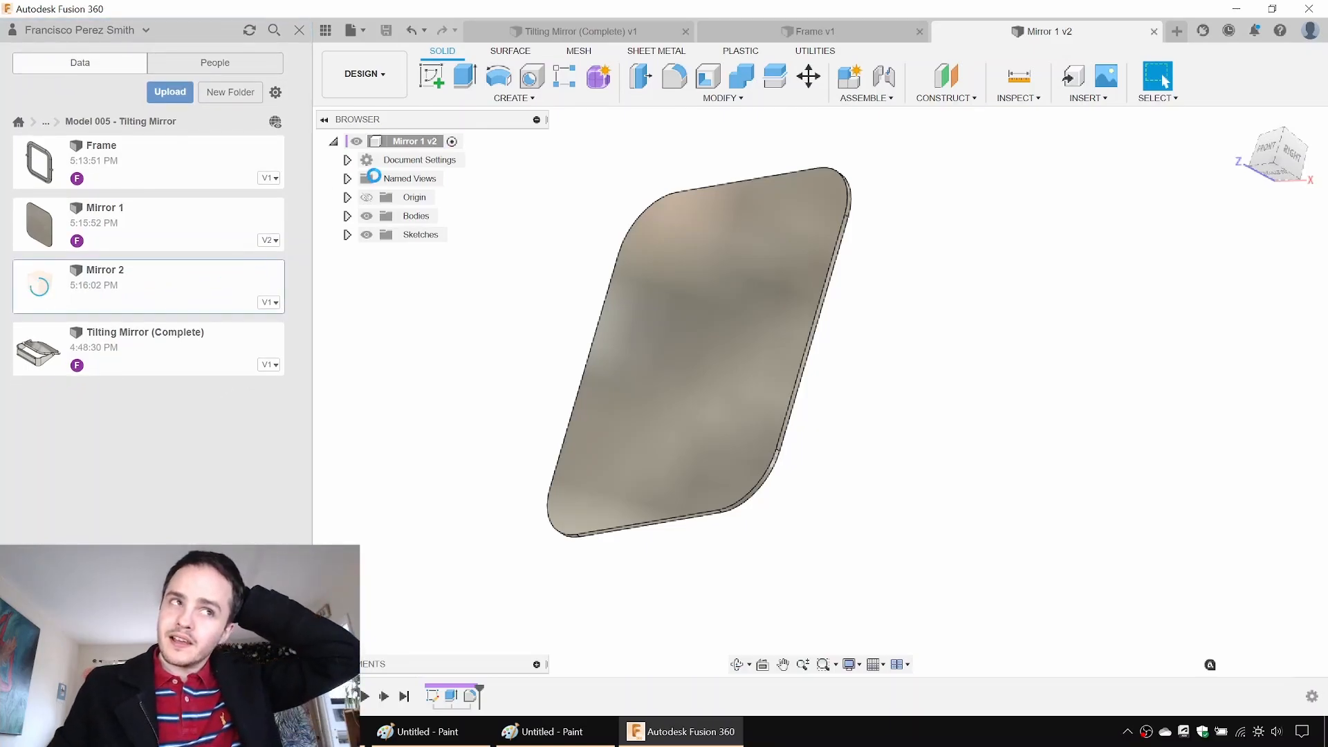
Step: Check the part number in the opened Mirror 2 design's component properties and close that design
right_click(419, 142)
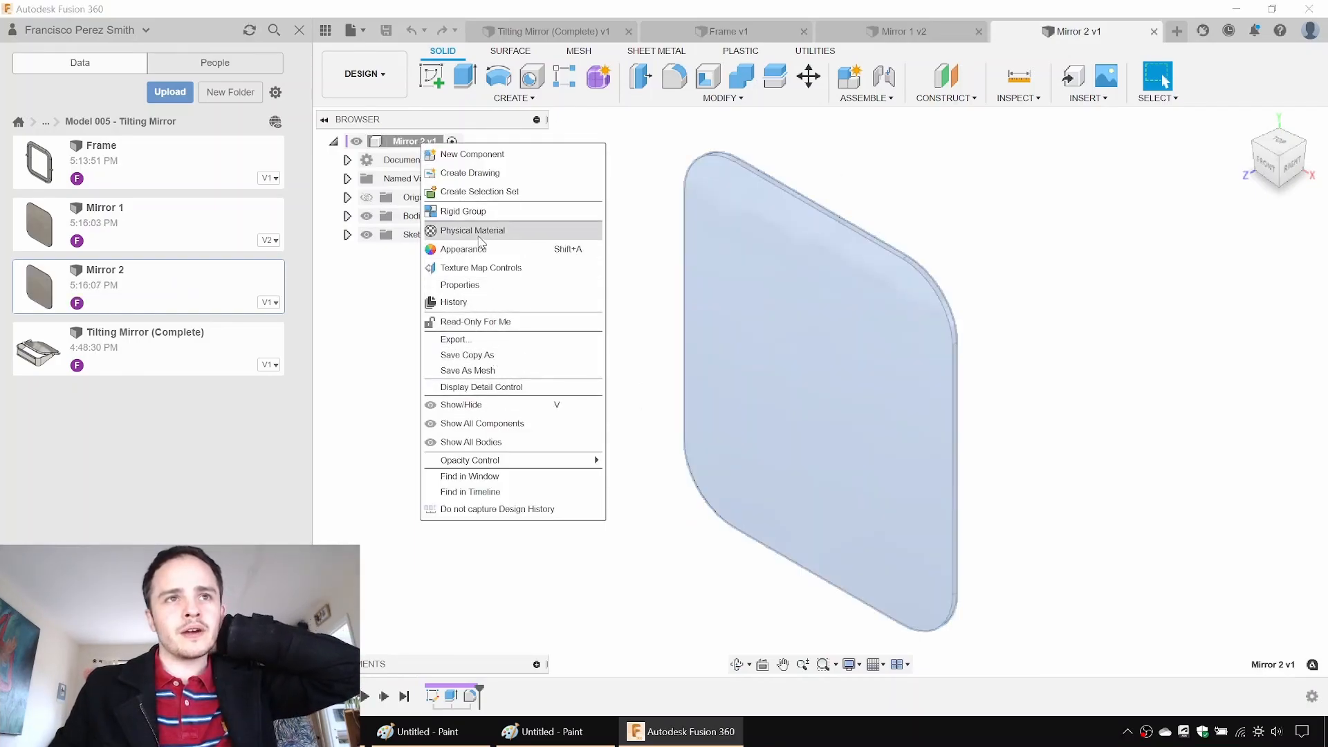
left_click(363, 323)
right_click(415, 141)
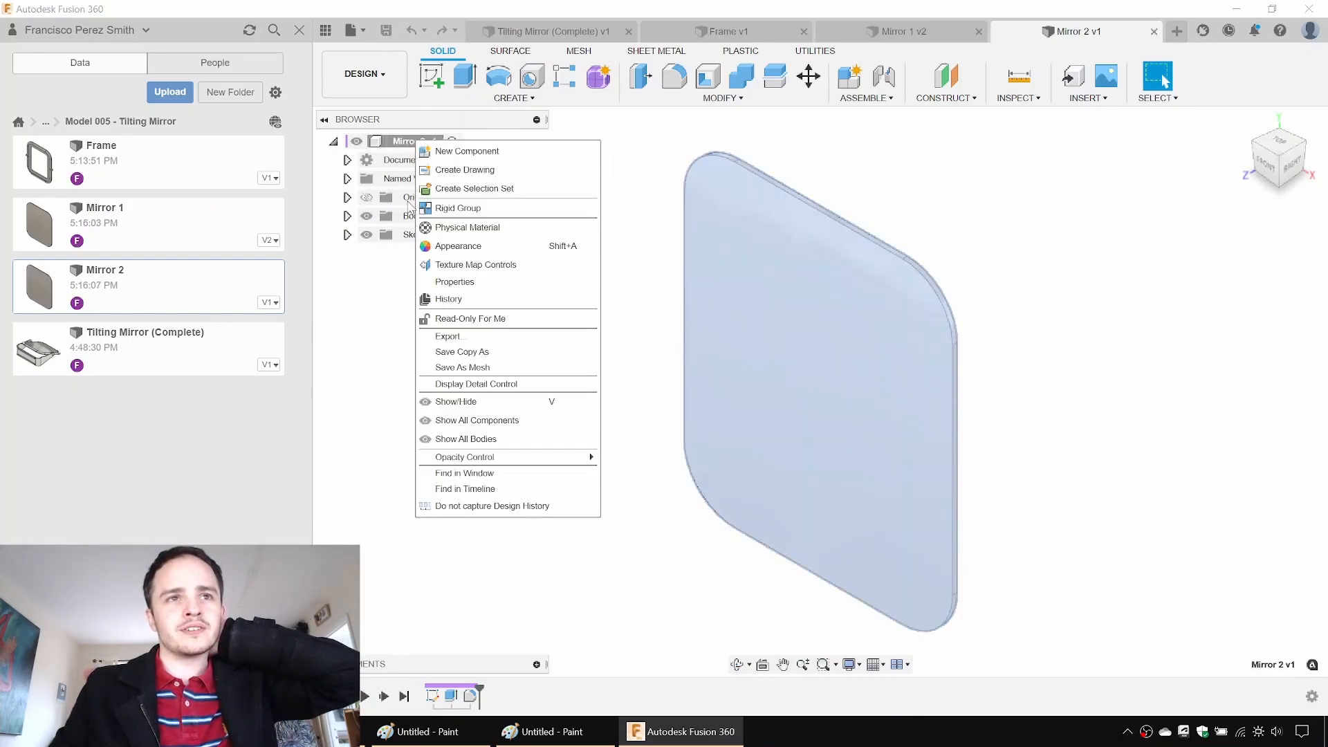
left_click(485, 285)
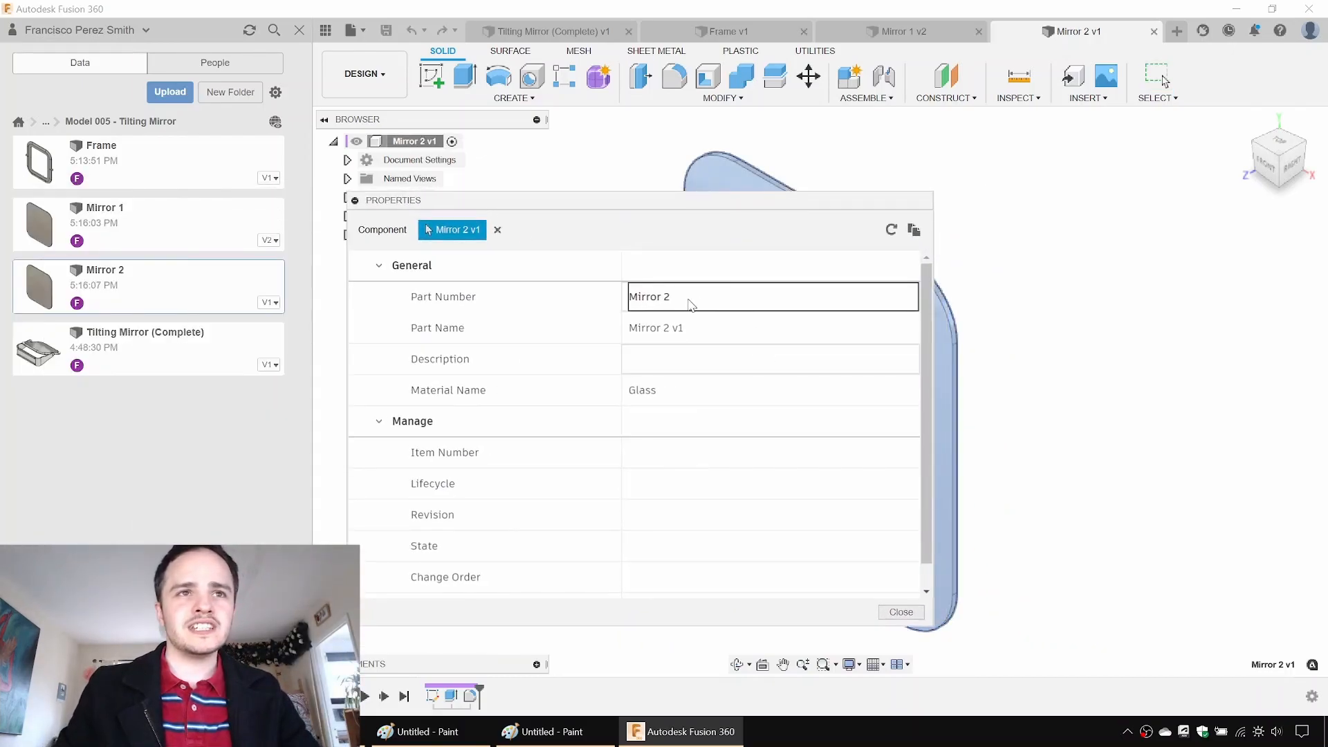
left_click(685, 306)
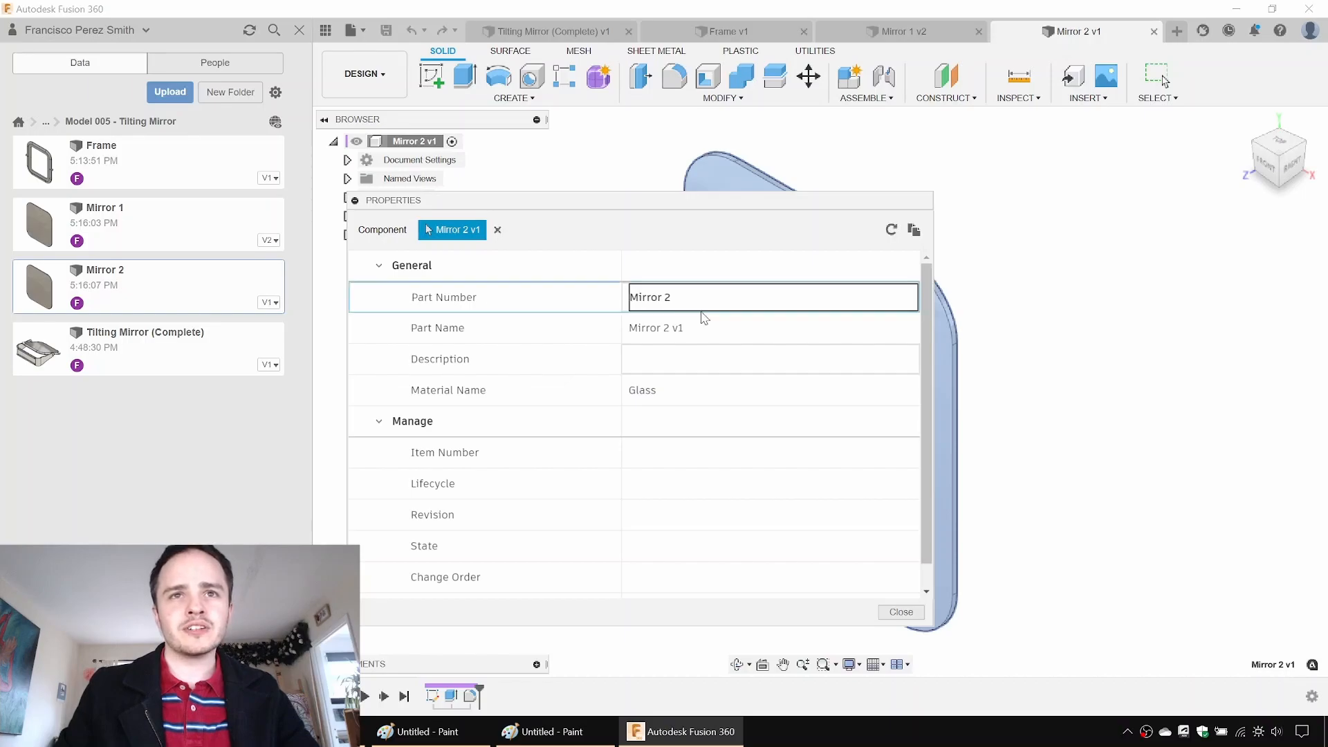
left_click(901, 612)
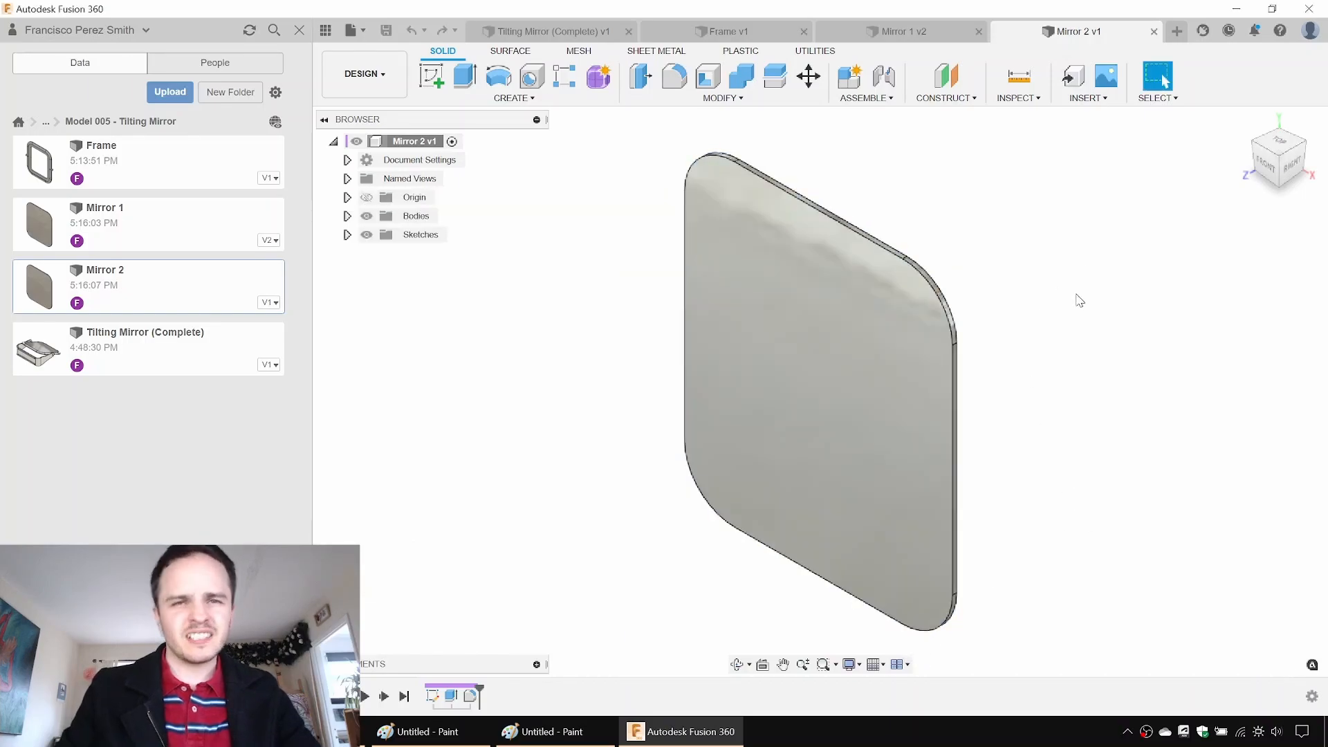
left_click(1154, 32)
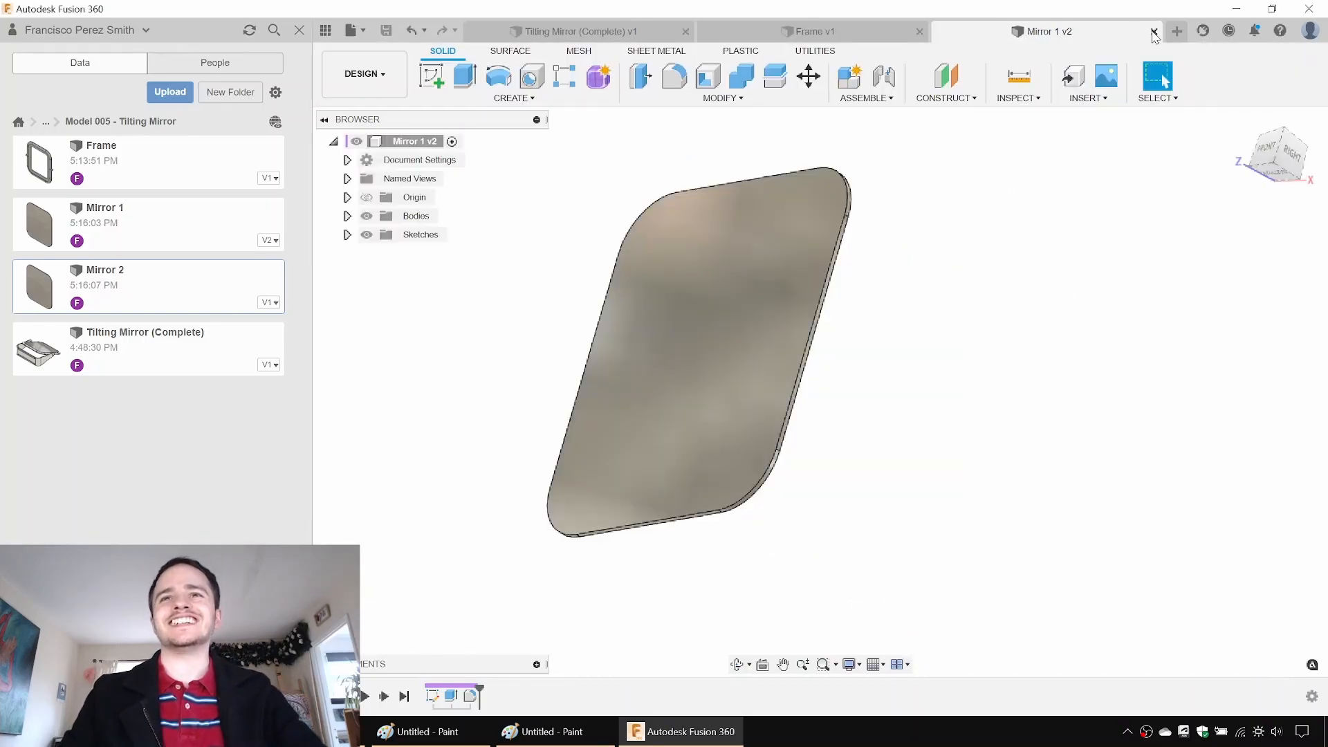
Step: Close the Mirror 1 design and review the stand in the Tilting Mirror (Complete) design
left_click(1154, 32)
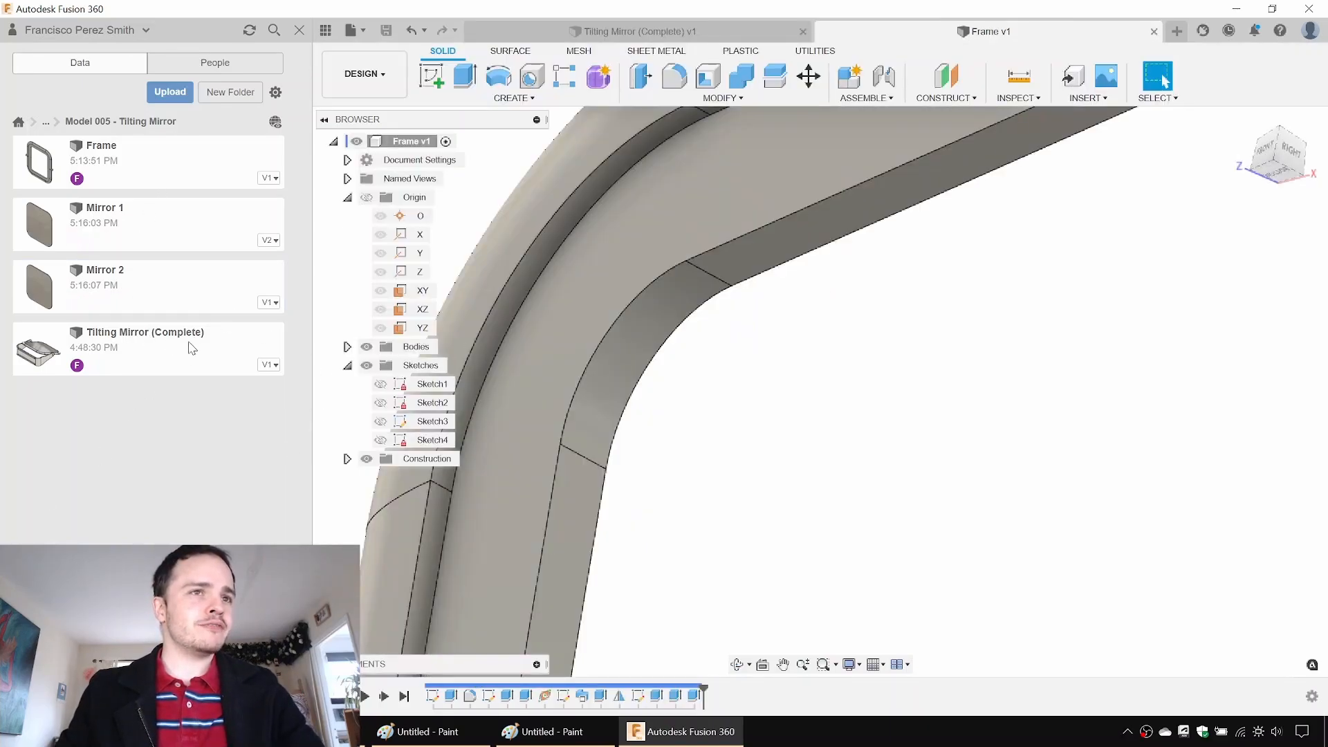
left_click(626, 31)
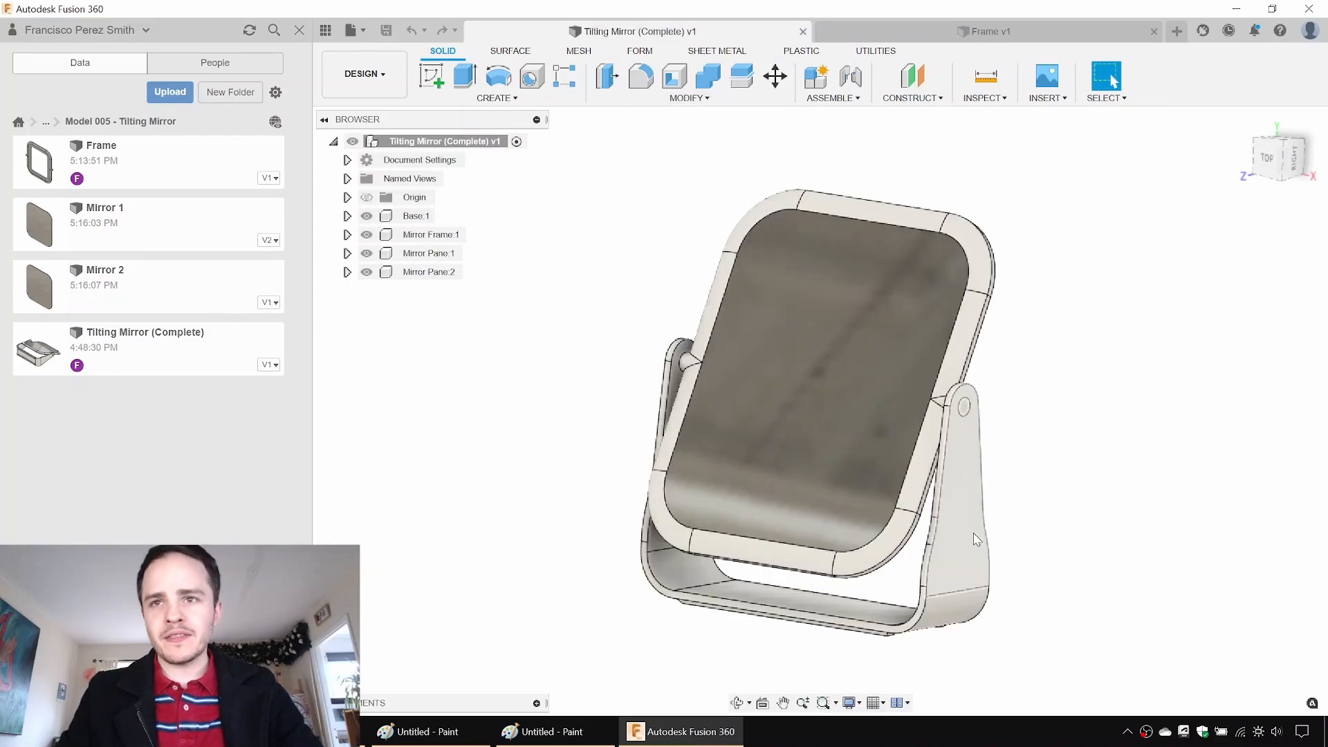
middle_click_drag(1023, 482, 1020, 481, "shift")
left_click(511, 728)
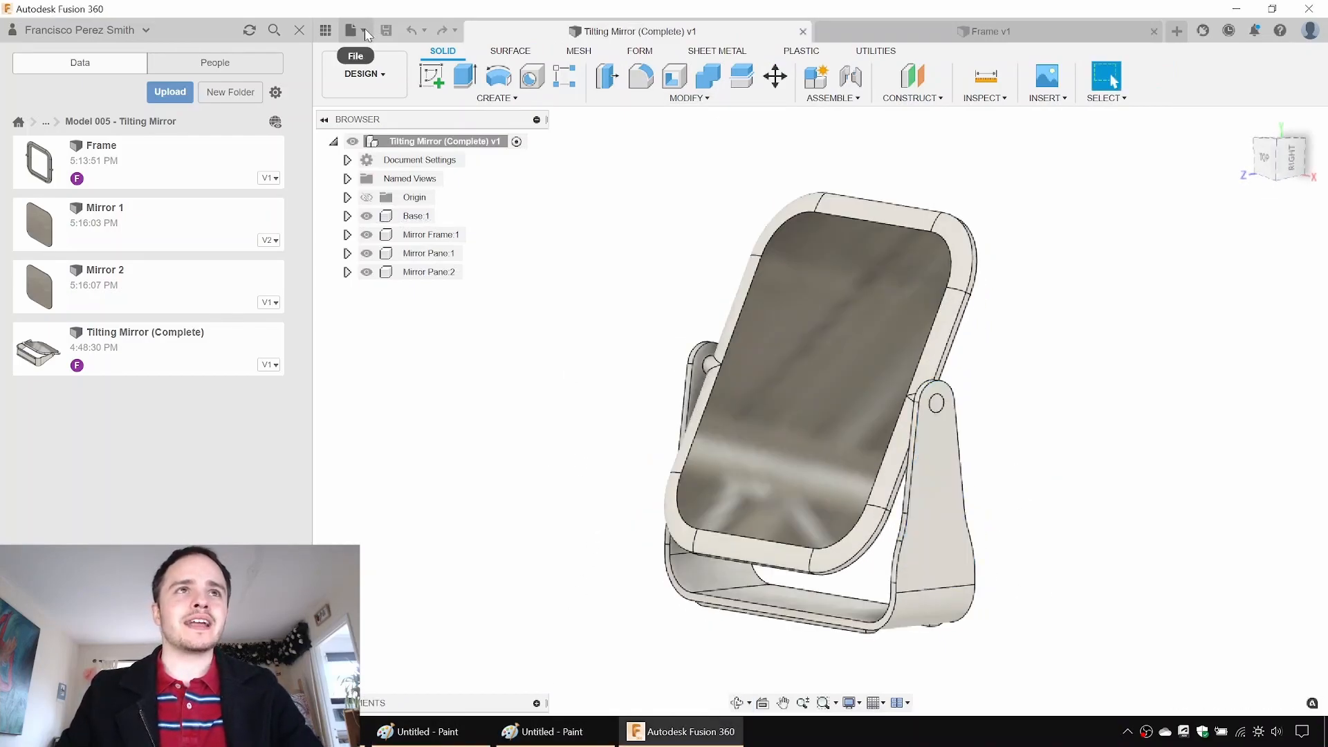
Step: Create a new design and start a sketch on the front plane
left_click(368, 33)
left_click(379, 50)
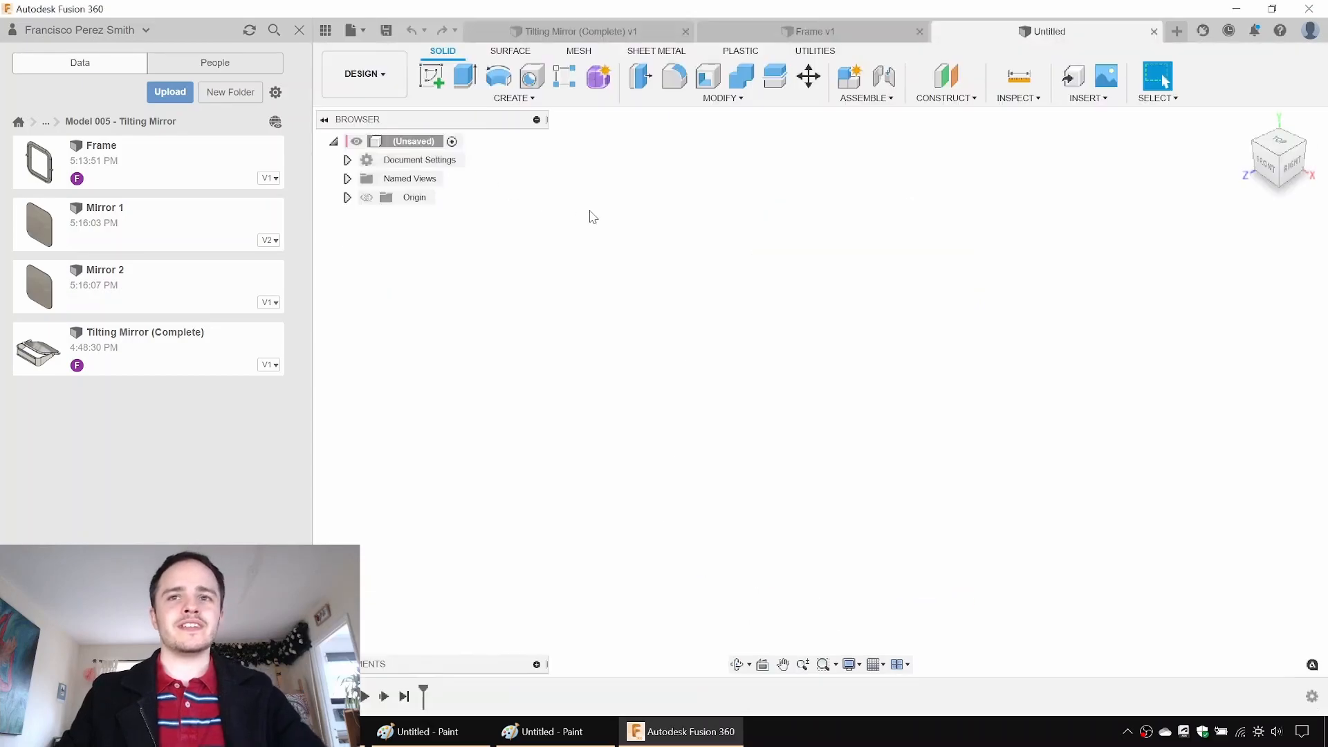
left_click(431, 76)
left_click(874, 374)
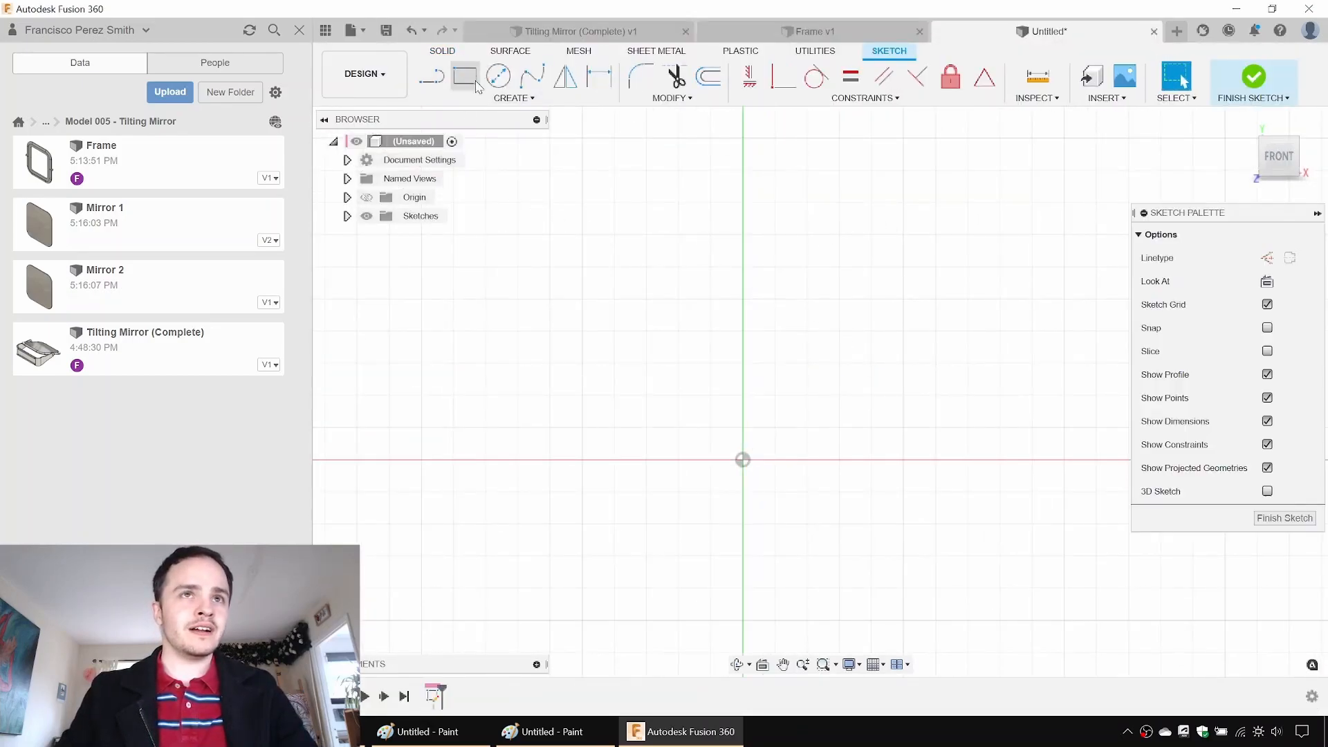
Step: Sketch an open-topped U from three lines above the origin, with a horizontal base about 115 mm long and two vertical legs
left_click(431, 78)
left_click(527, 180)
left_click(527, 364)
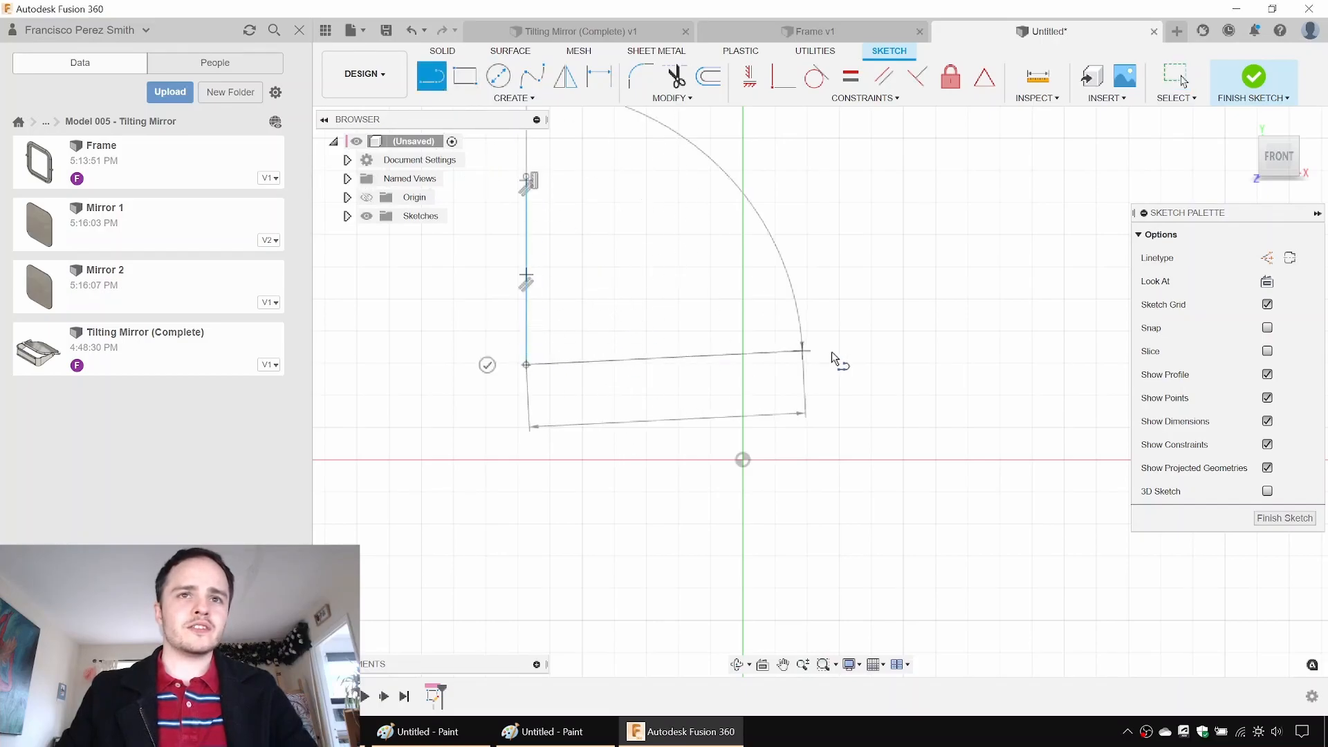
left_click(896, 364)
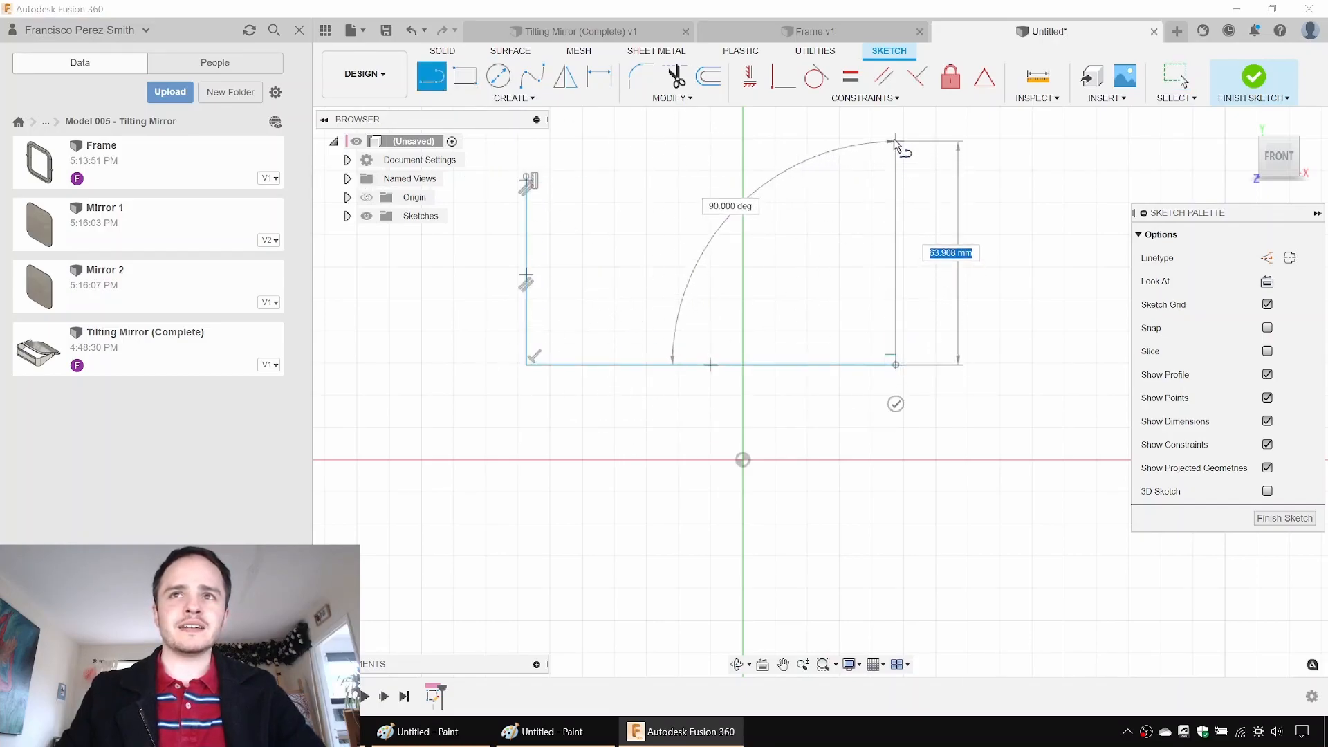
left_click(896, 139)
key("Escape")
middle_click_drag(906, 166, 918, 204)
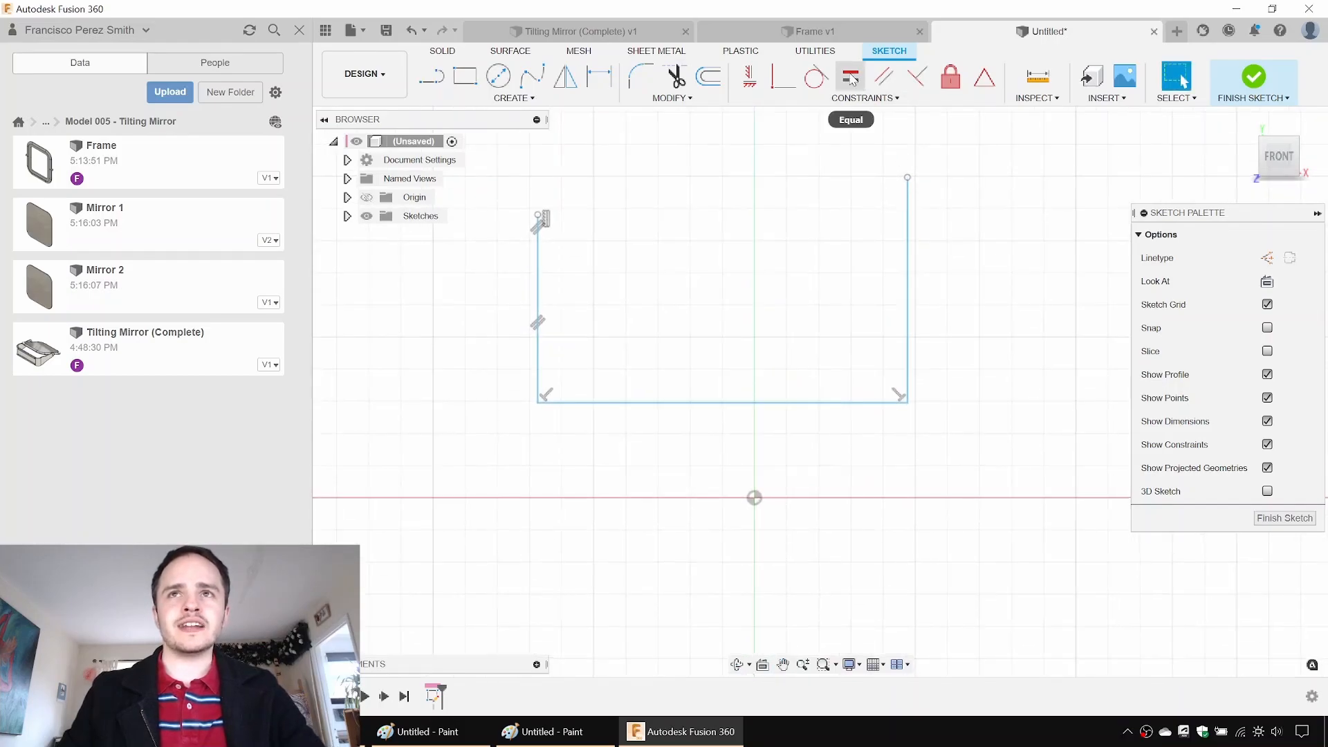
Step: Hide the data panel and constrain the two vertical legs of the U to equal length
left_click(300, 31)
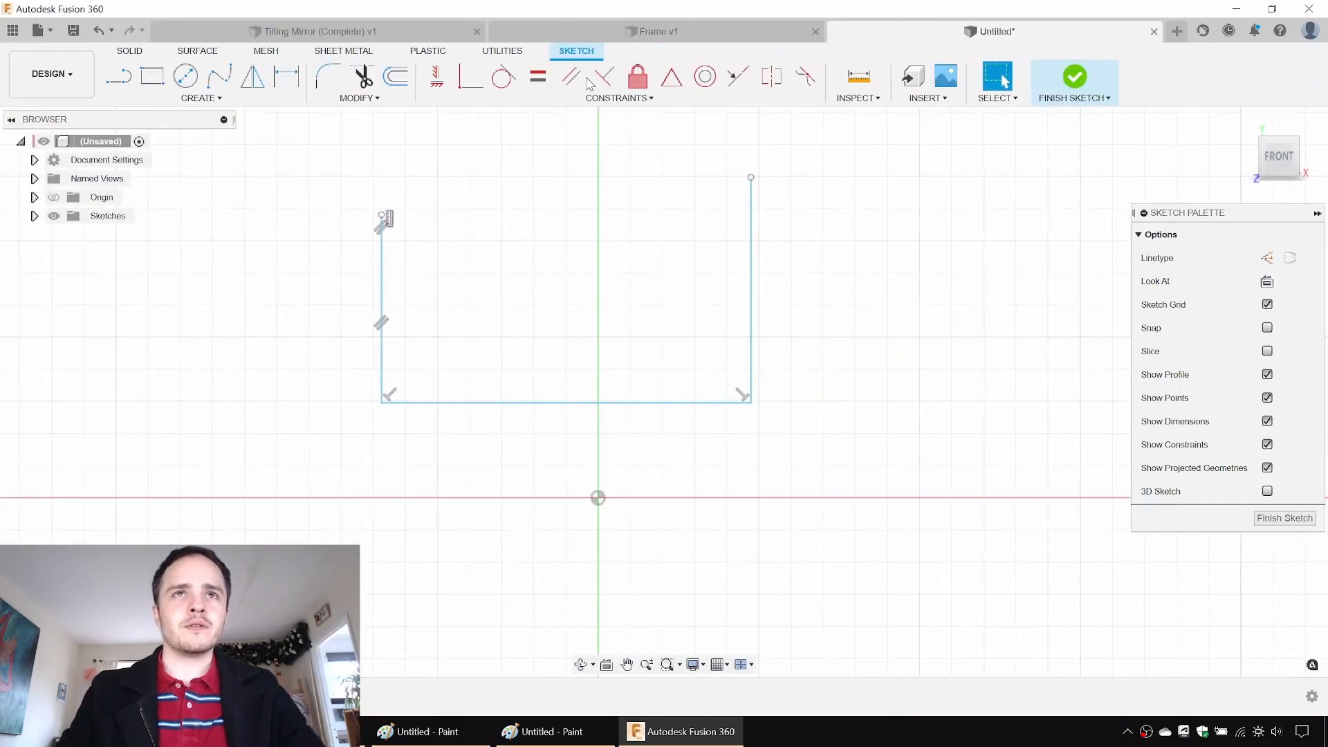
left_click(539, 76)
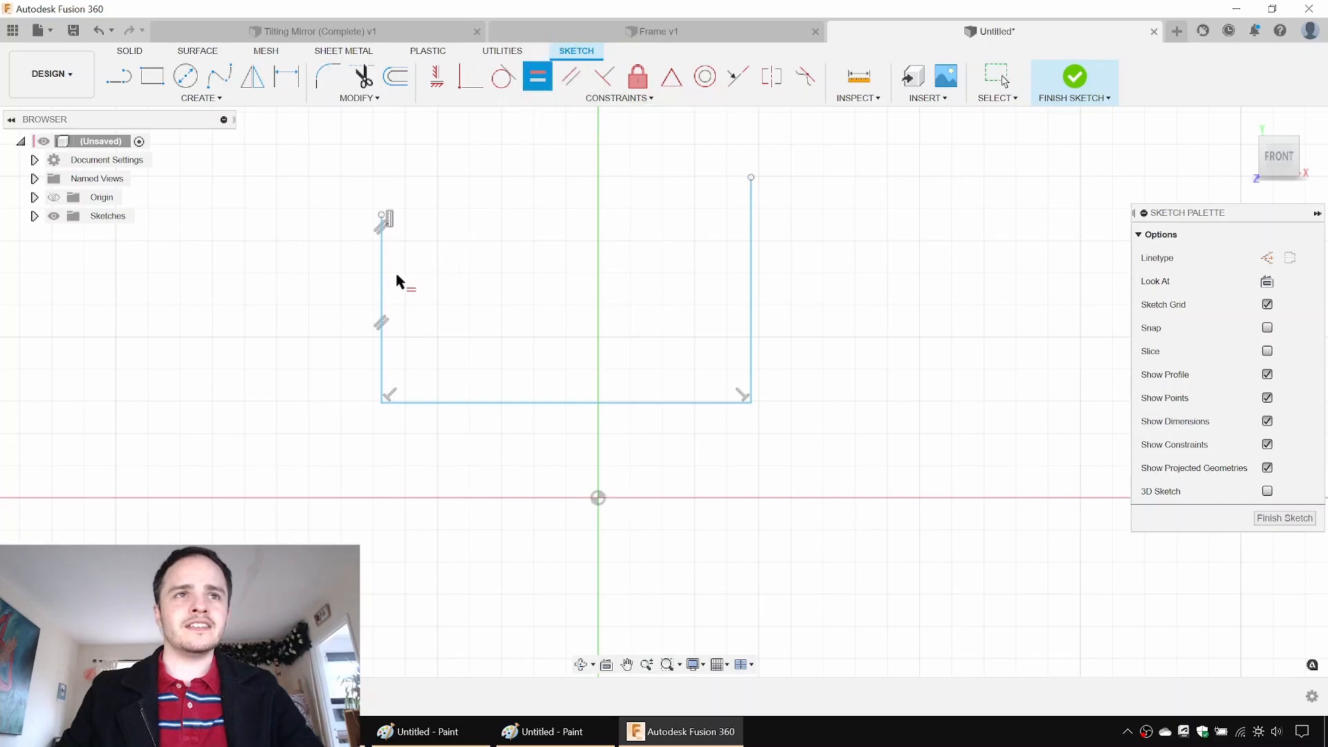
left_click(752, 292)
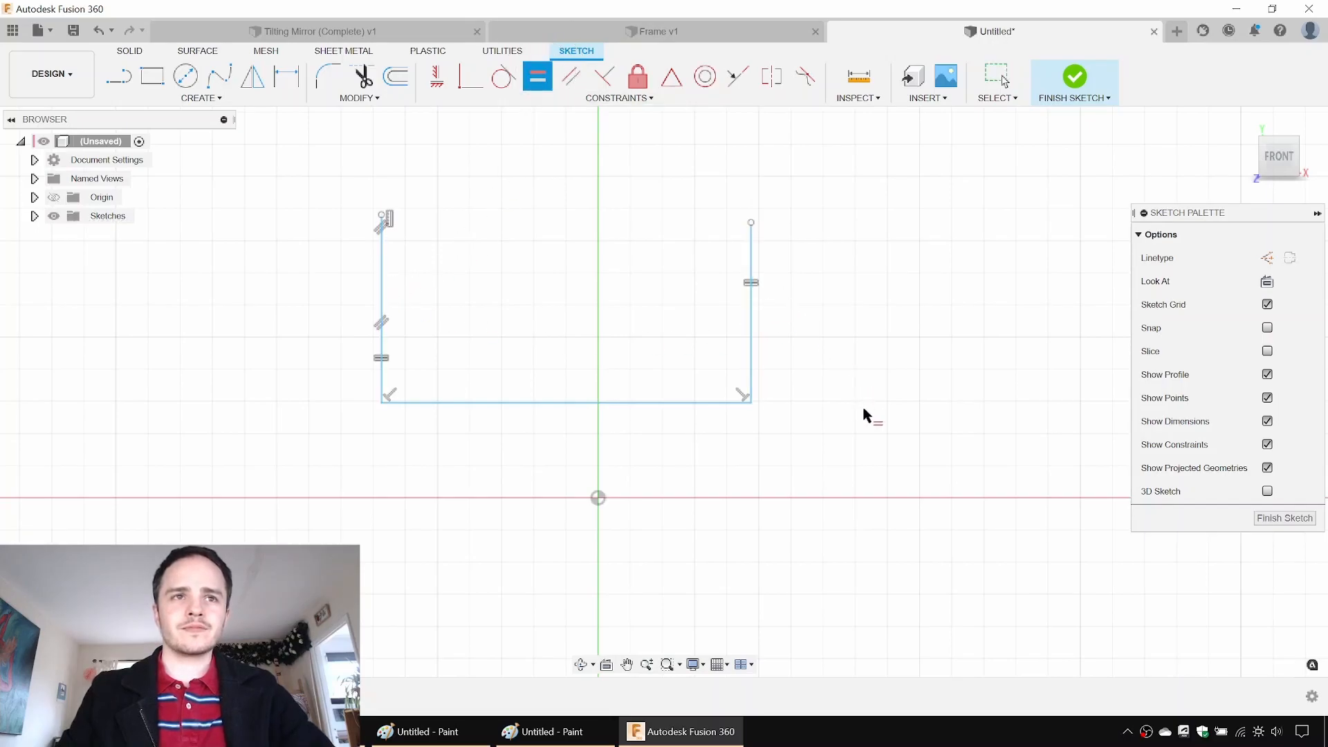
key("Escape")
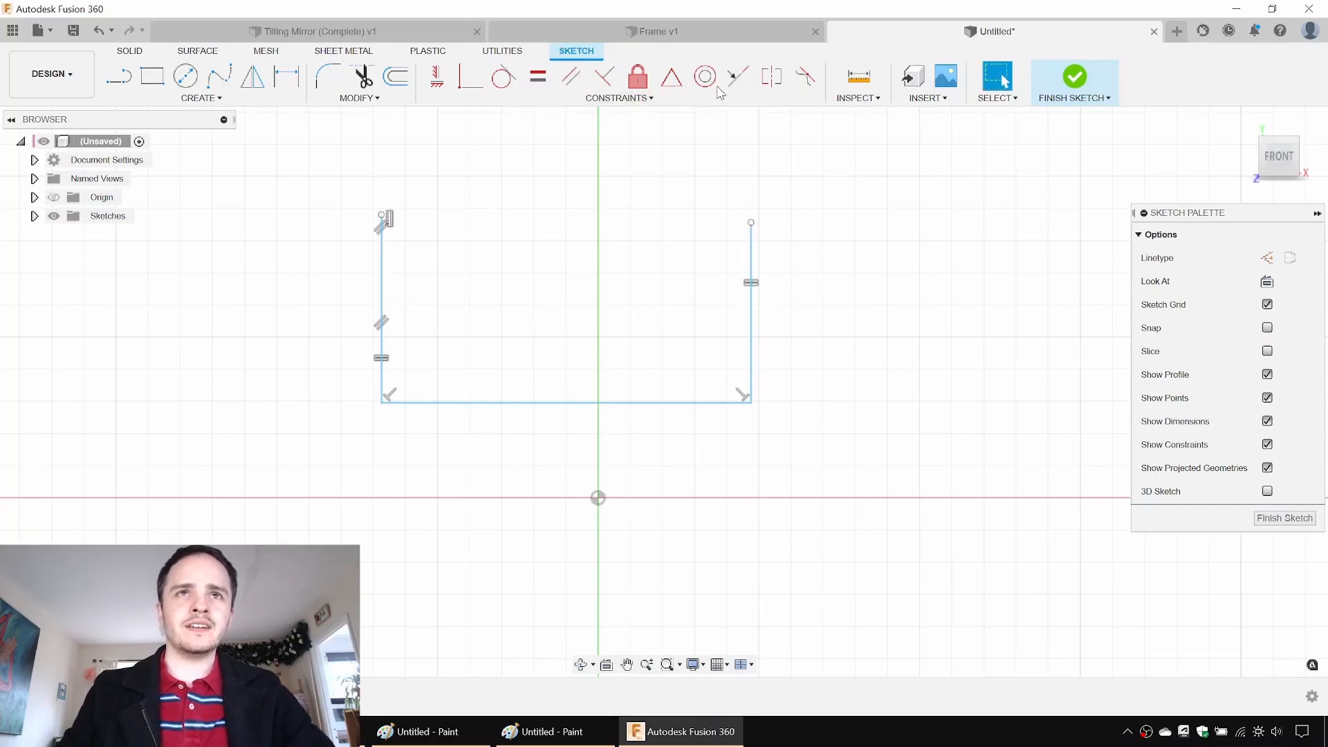
Step: Center the U-profile by applying a Midpoint constraint between its base line and the origin
left_click(473, 77)
key("Escape")
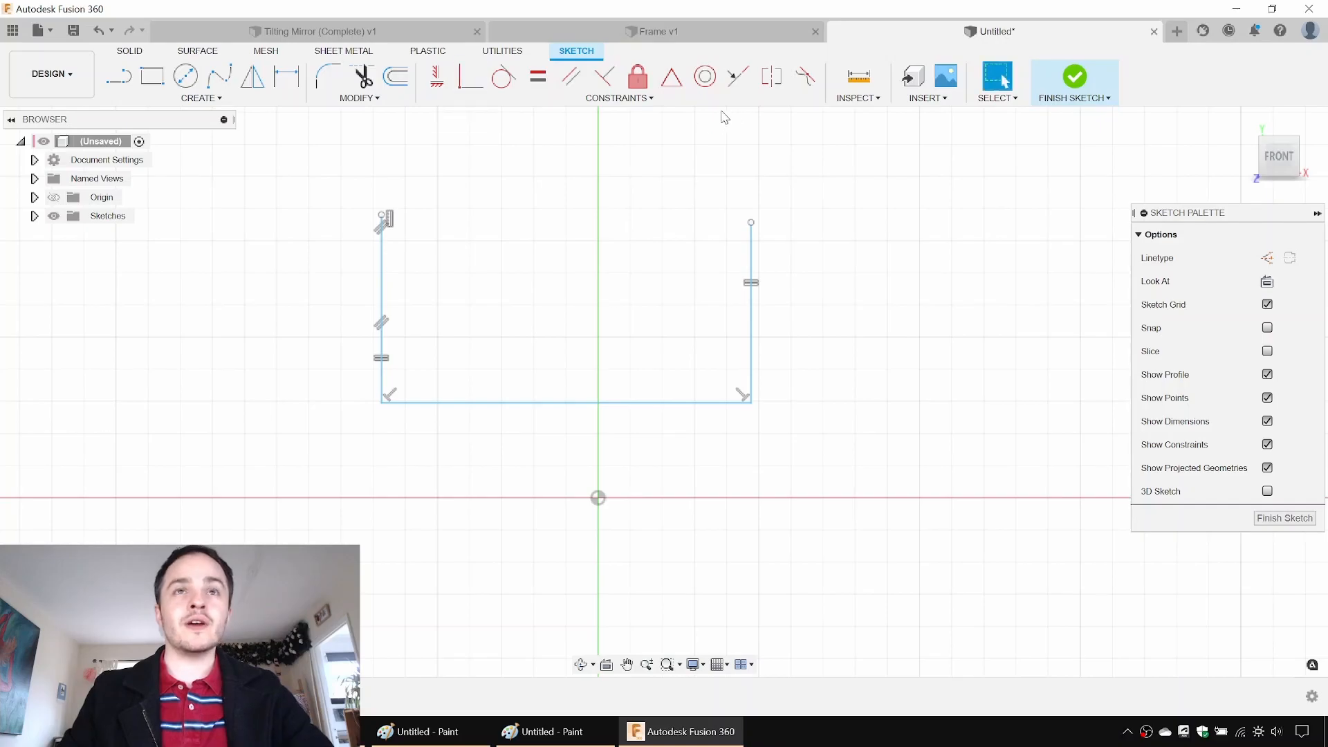
left_click(680, 81)
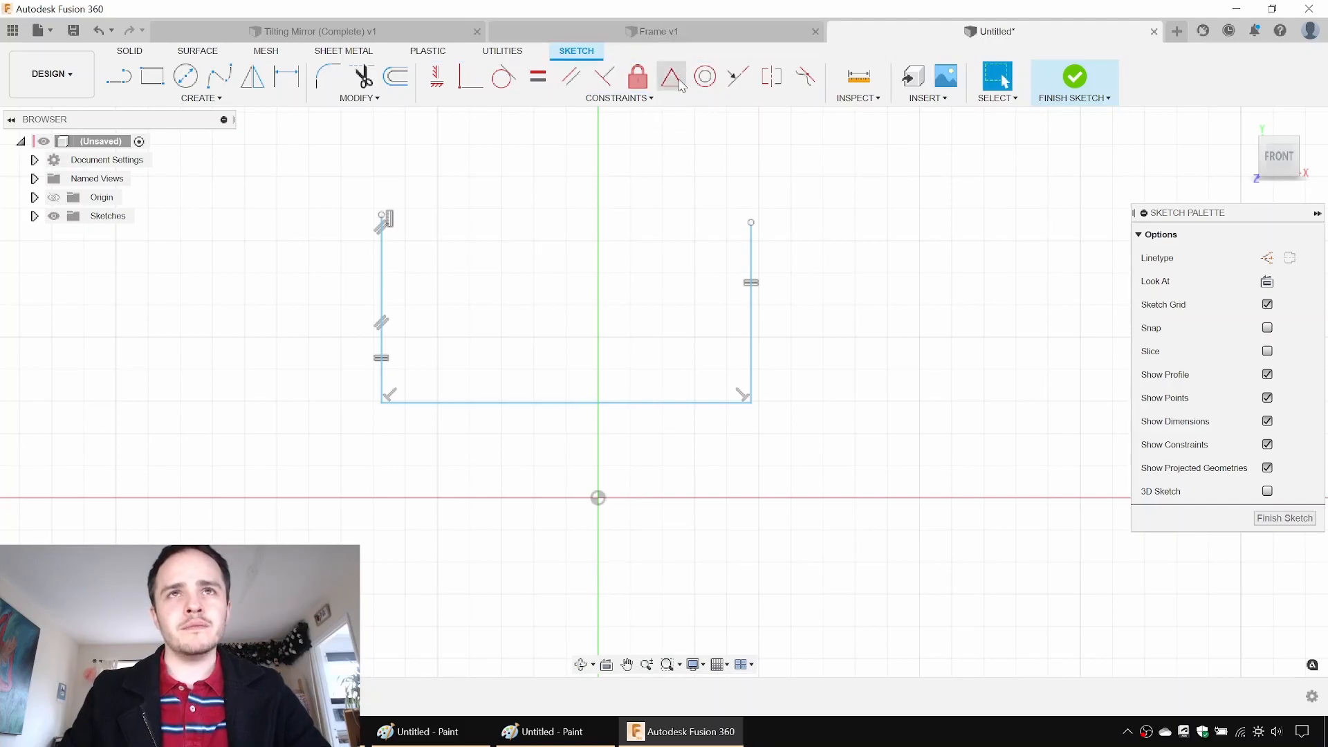
left_click(671, 77)
left_click(578, 407)
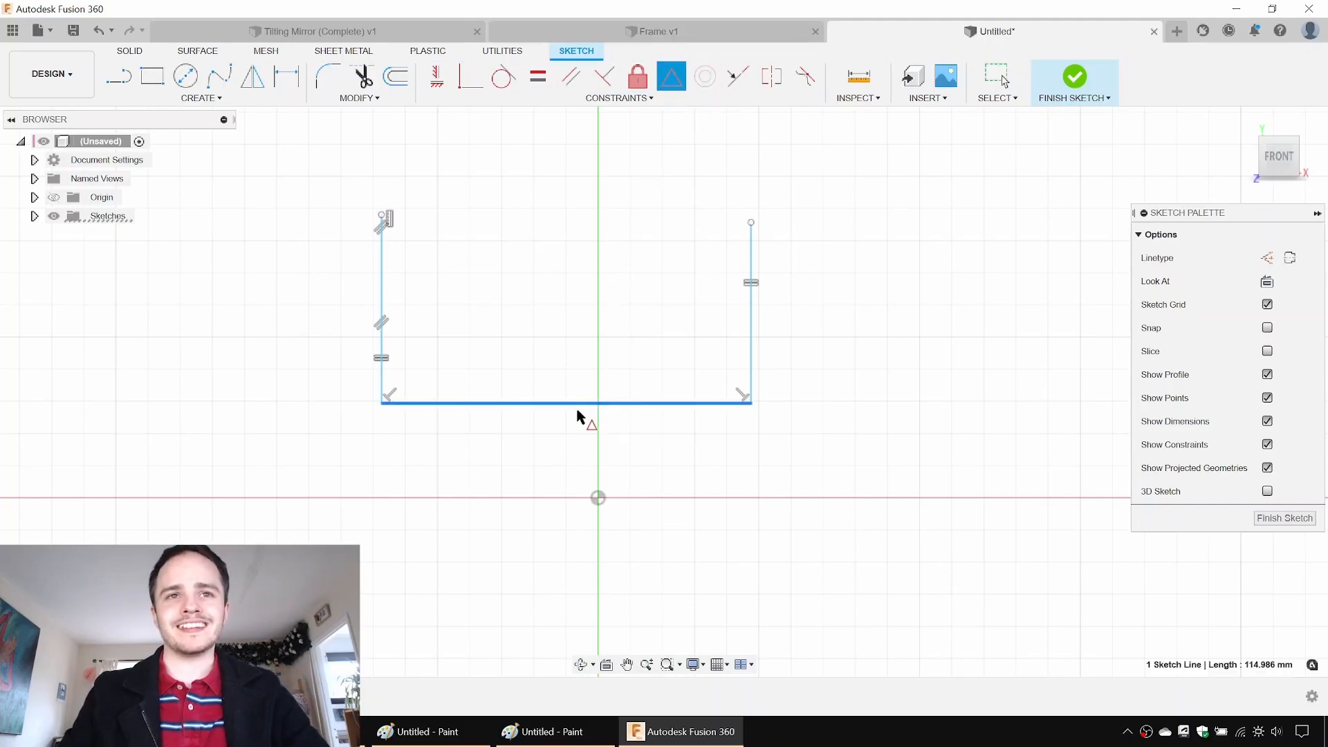
left_click(598, 498)
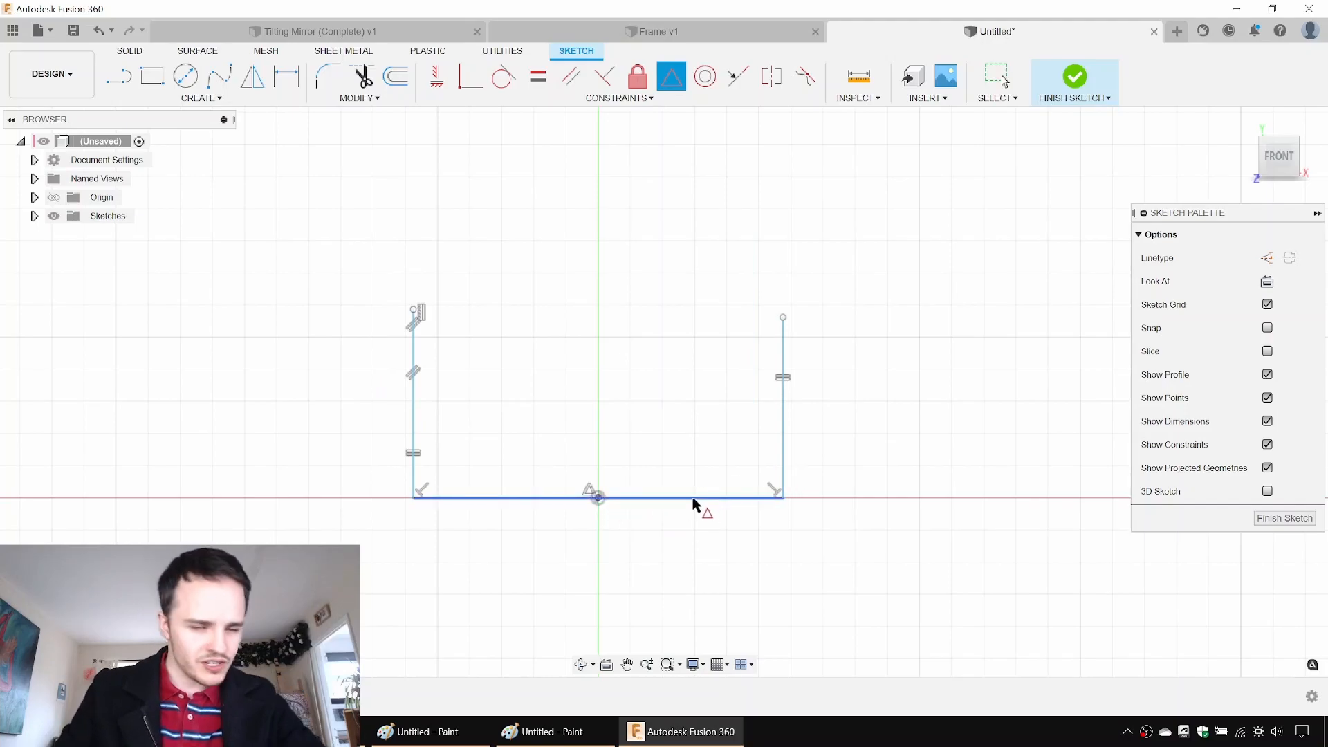
key("Escape")
Step: Dimension the U-profile's base line to 117.5 mm
key("d")
left_click(642, 499)
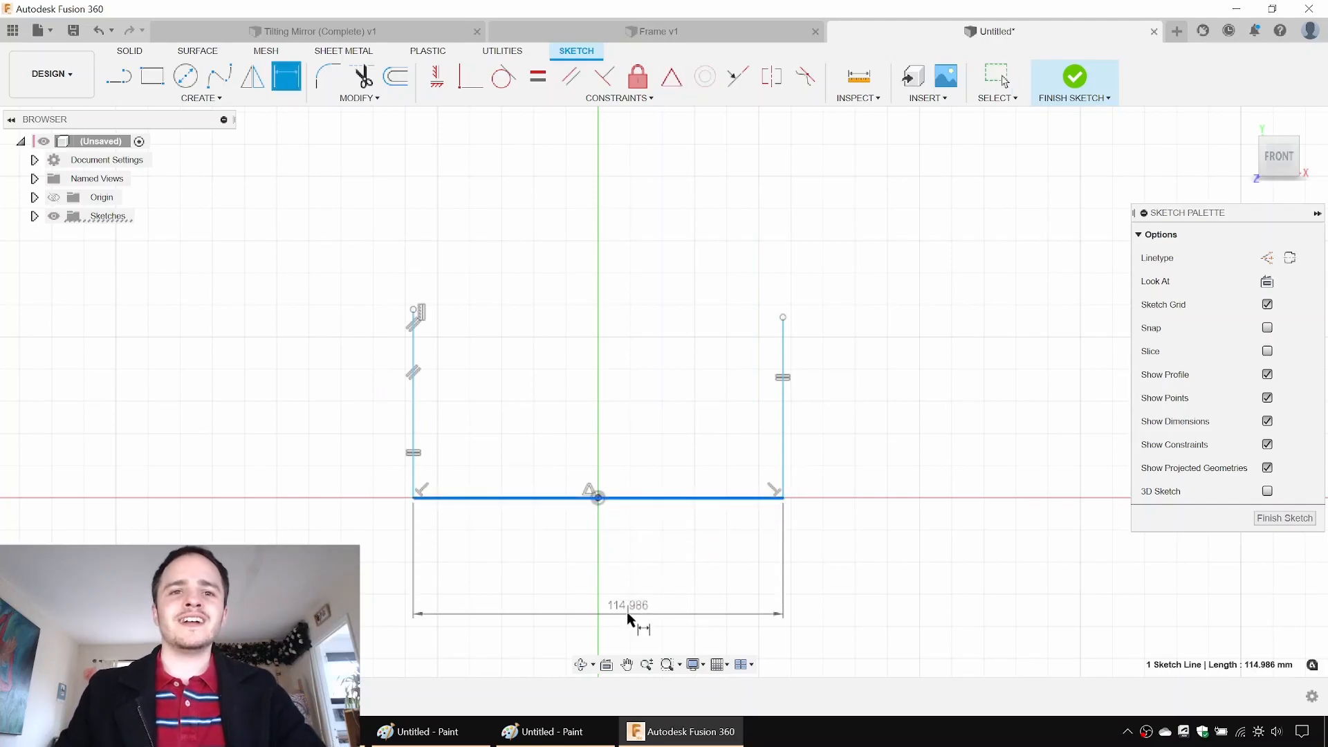
left_click(647, 595)
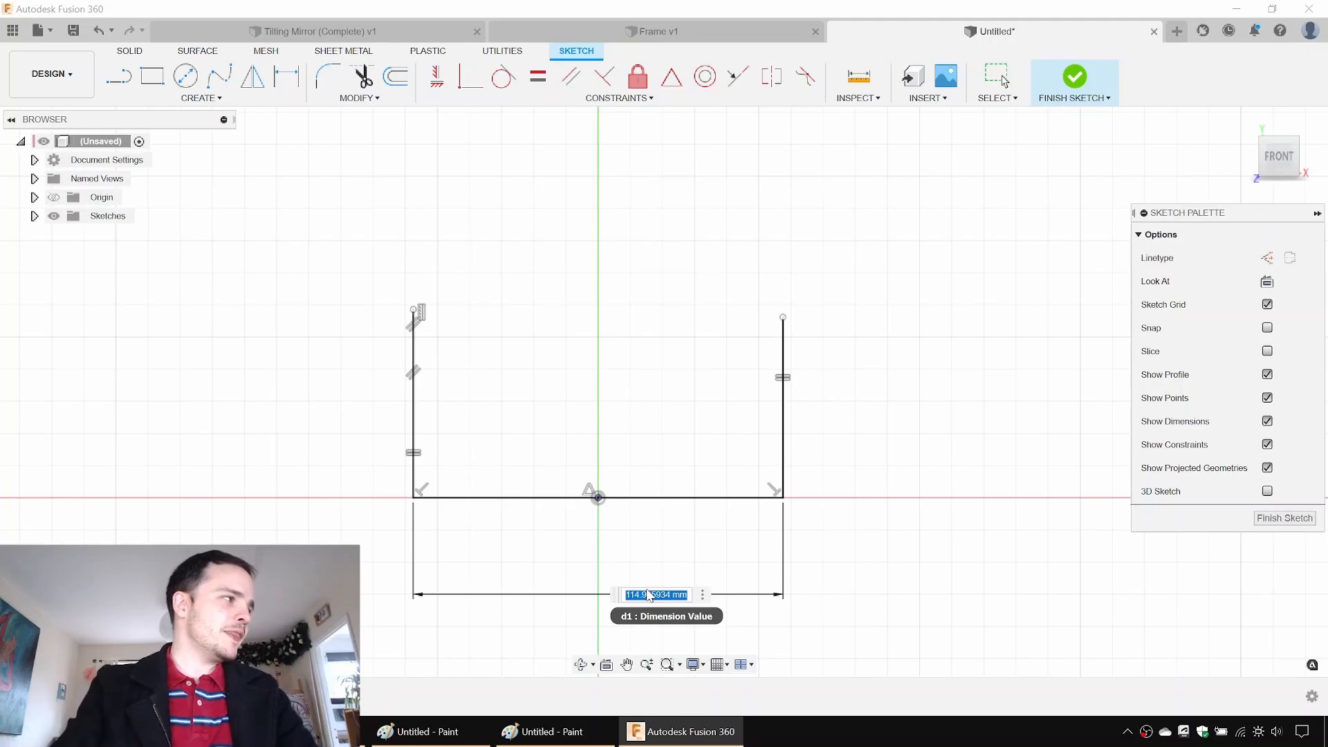
key("Return")
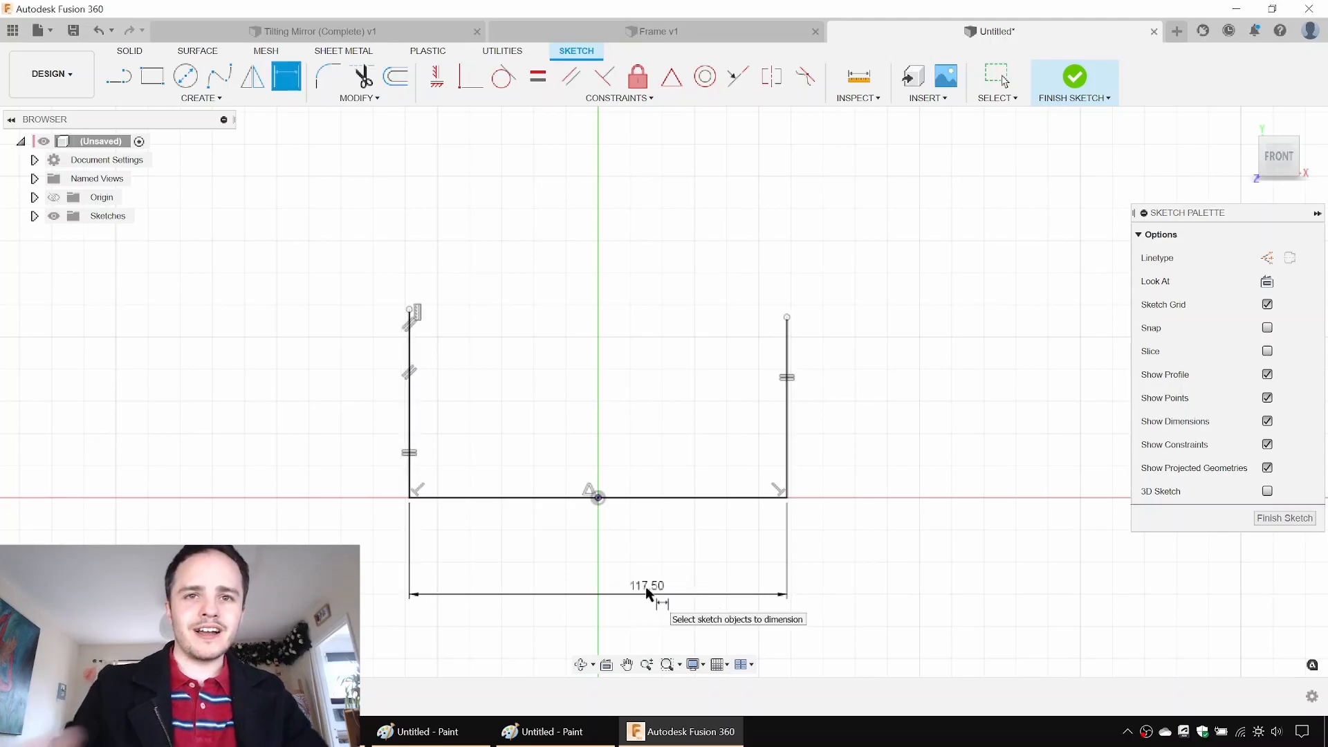
Step: Dimension the left vertical leg of the U-profile to 82 mm
left_click(408, 359)
left_click(303, 405)
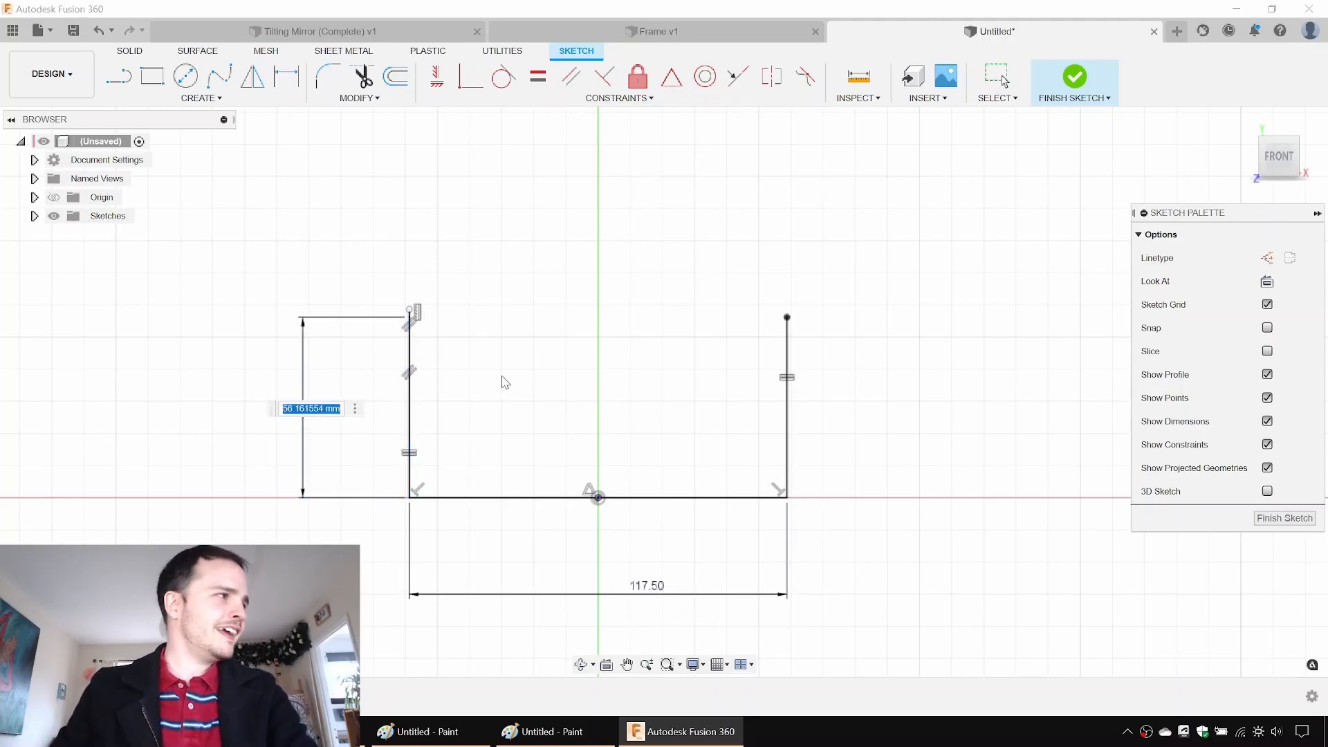
type("852")
key("BackSpace")
key("BackSpace")
type("2")
key("Return")
key("Escape")
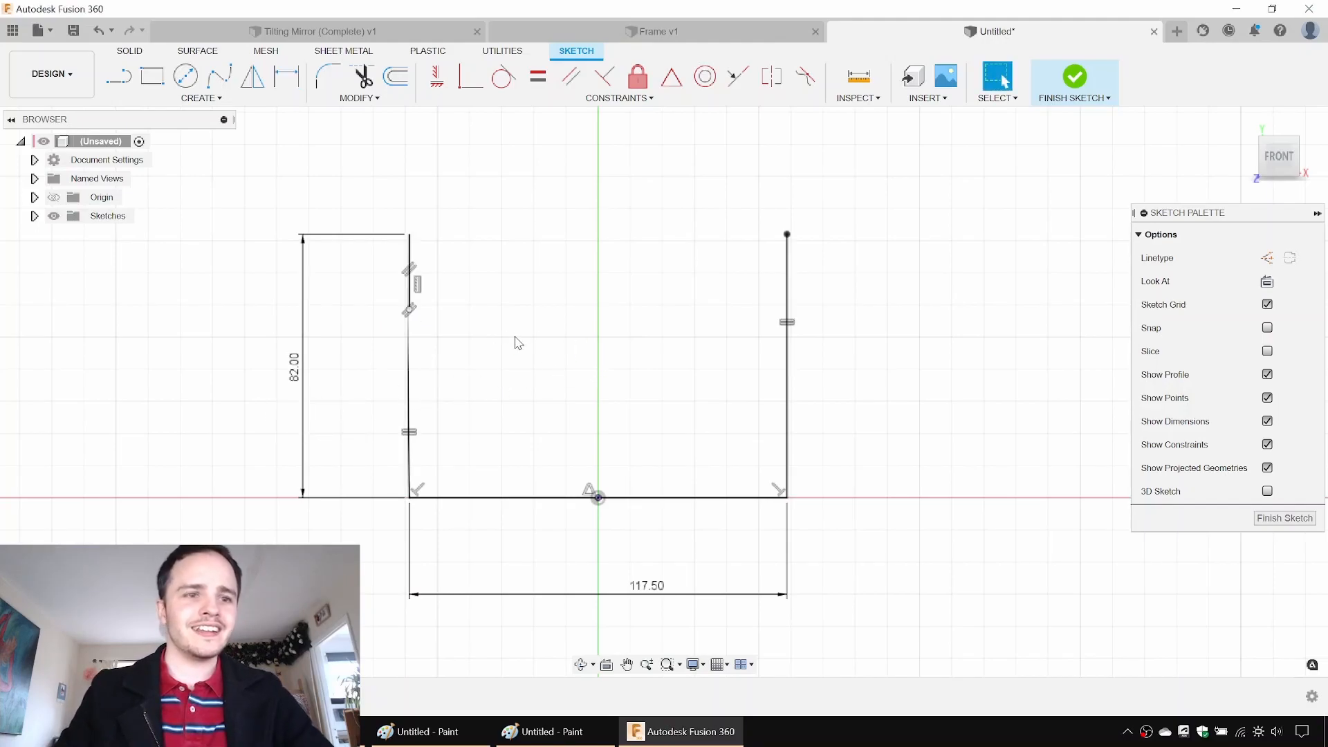
Step: Fillet the lower-left corner of the U-profile with a 13.75 mm radius
left_click(201, 97)
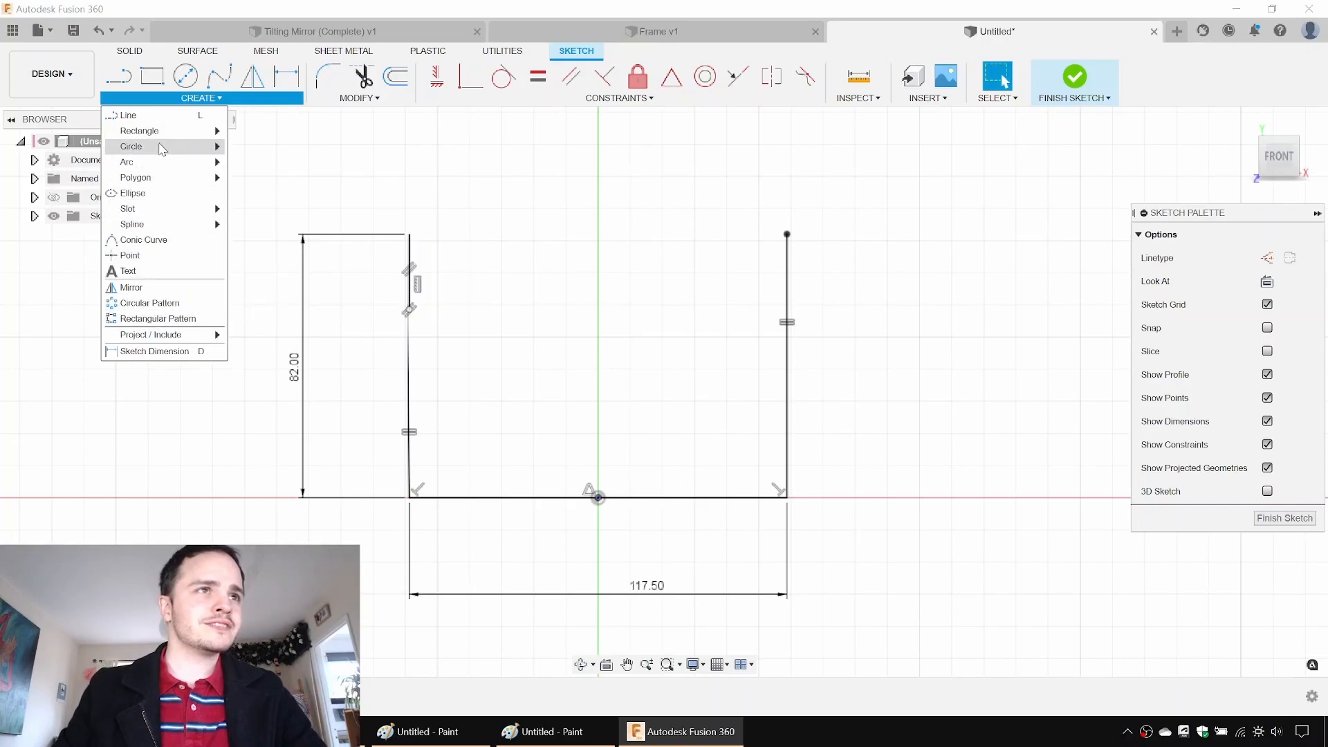
left_click(346, 99)
left_click(338, 115)
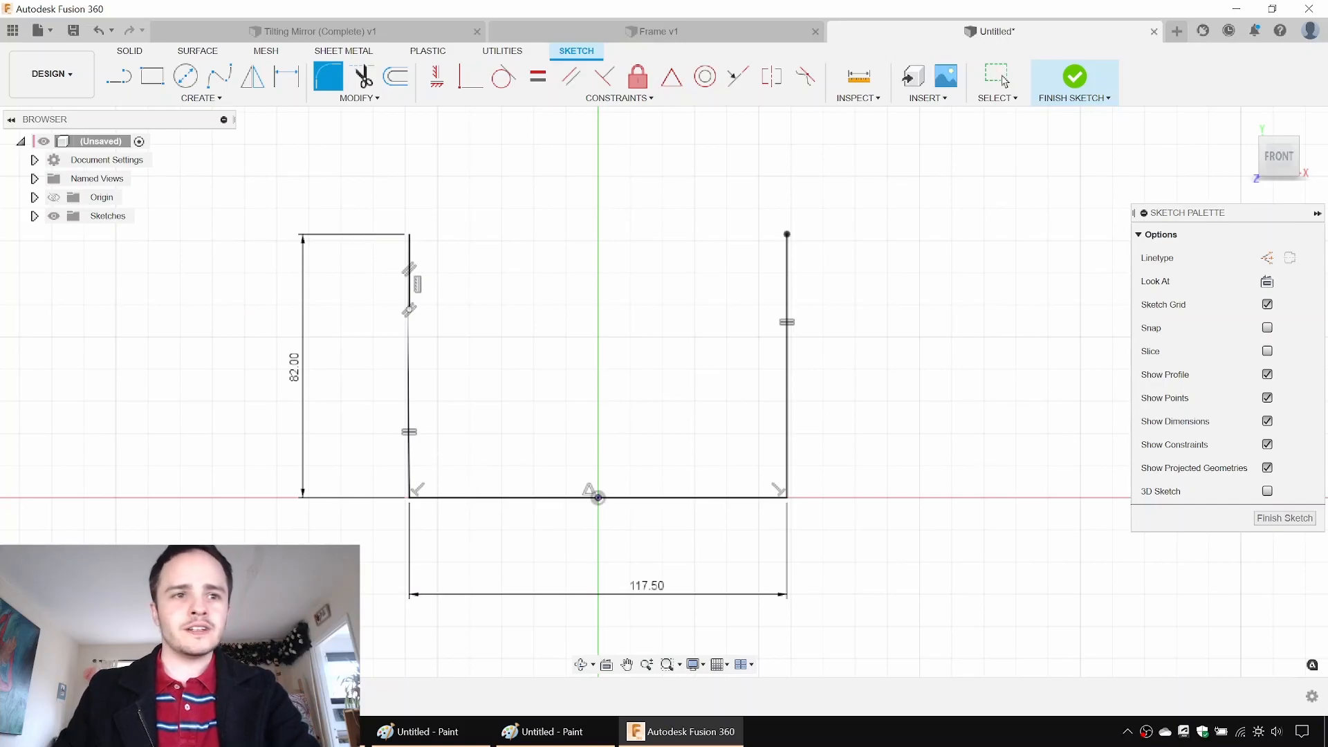
left_click(412, 471)
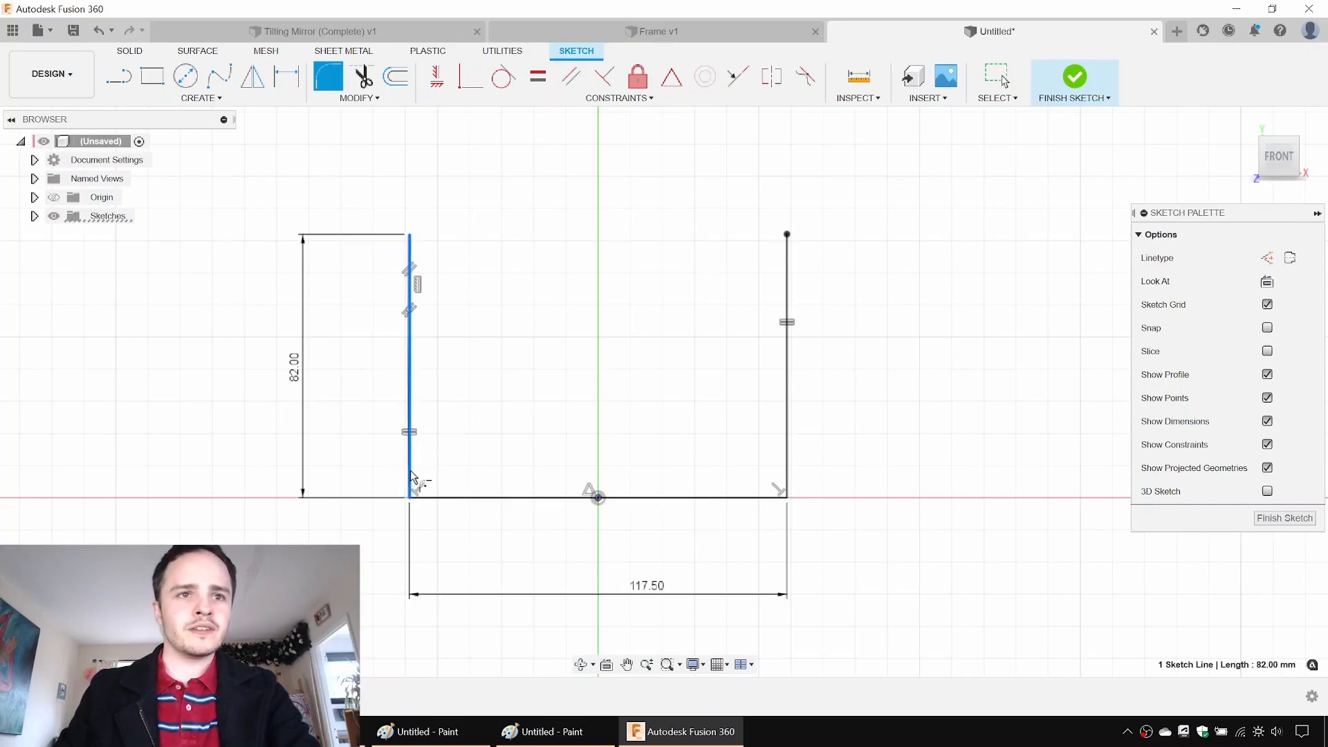
left_click(454, 499)
type("13.75")
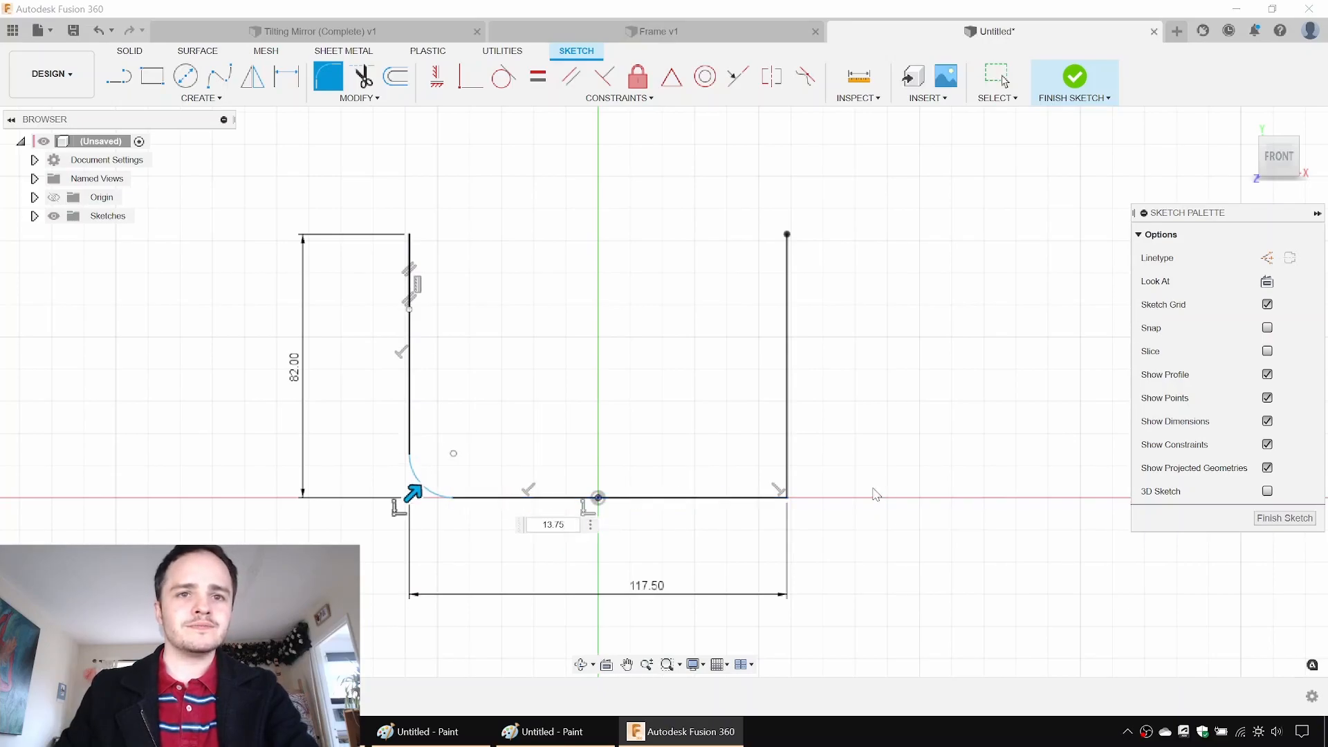
key("Escape")
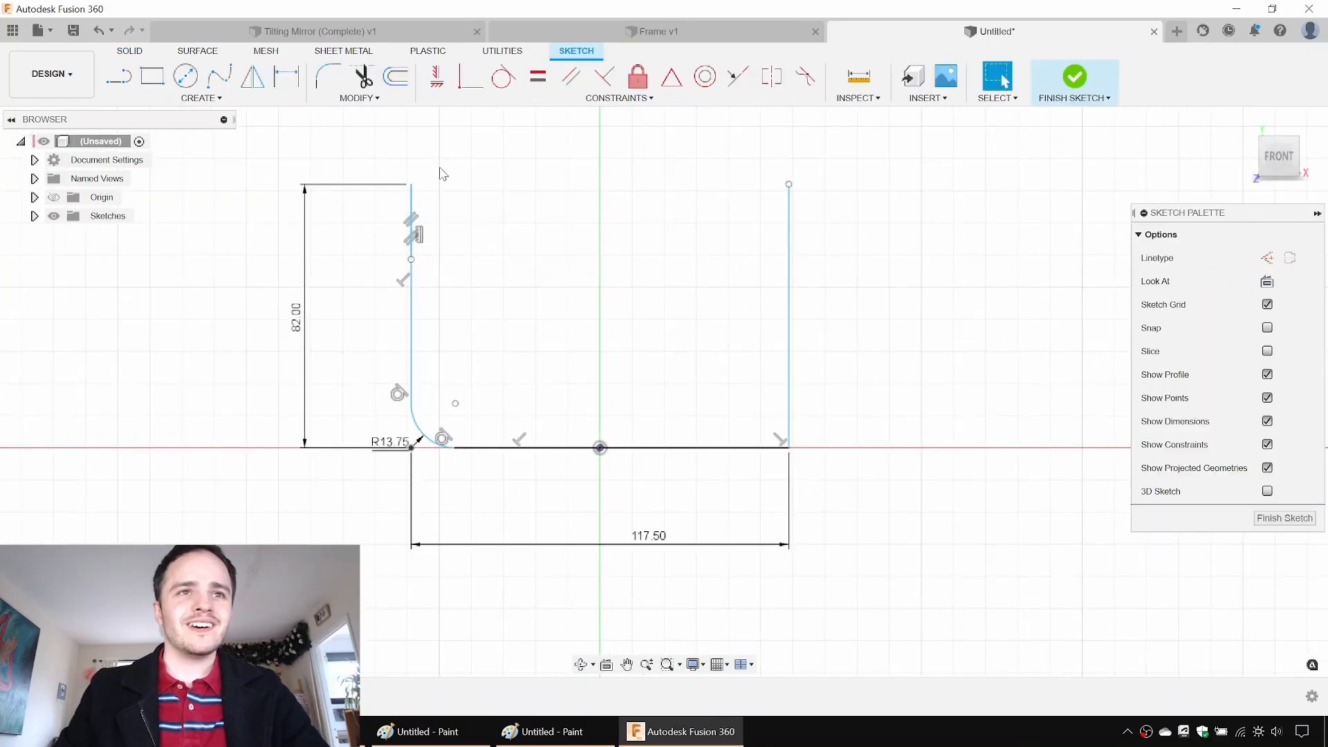
Step: Fillet the lower-right corner of the U-profile with a 13.75 mm radius
left_click(220, 98)
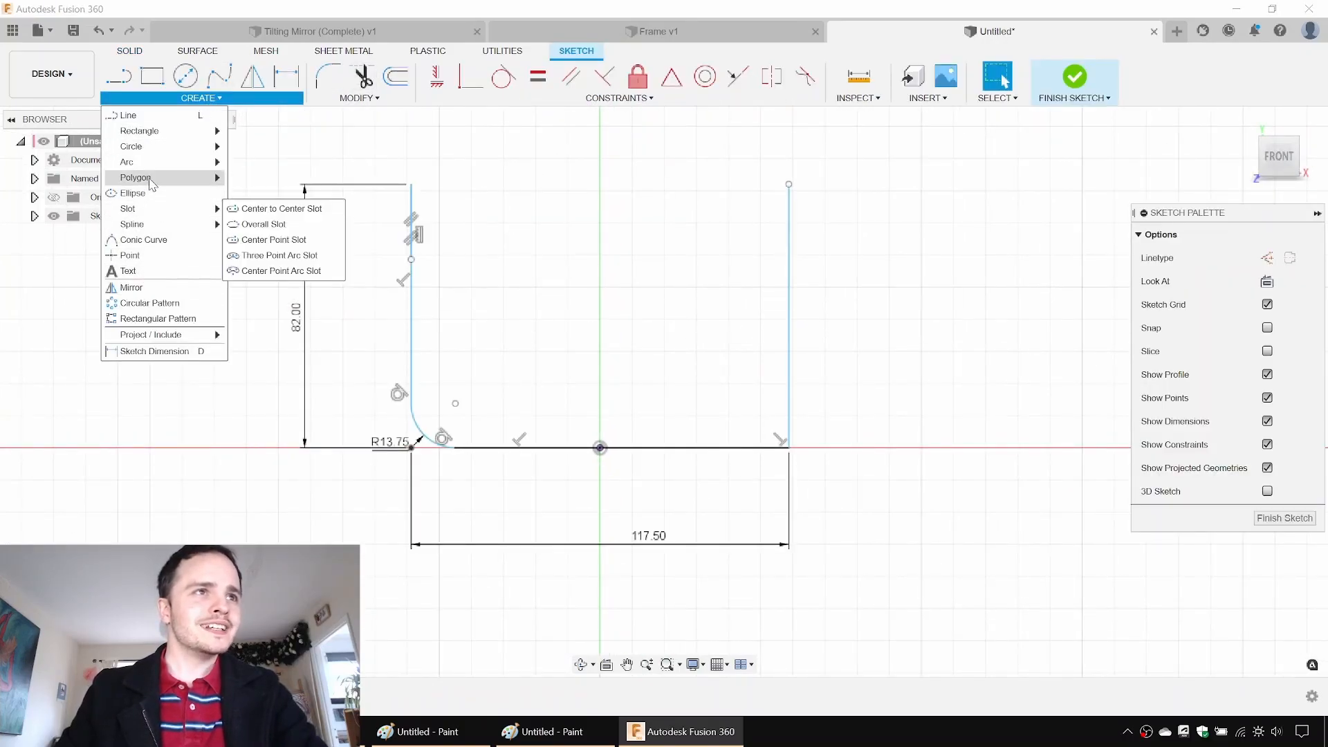
left_click(359, 98)
left_click(339, 111)
left_click(764, 448)
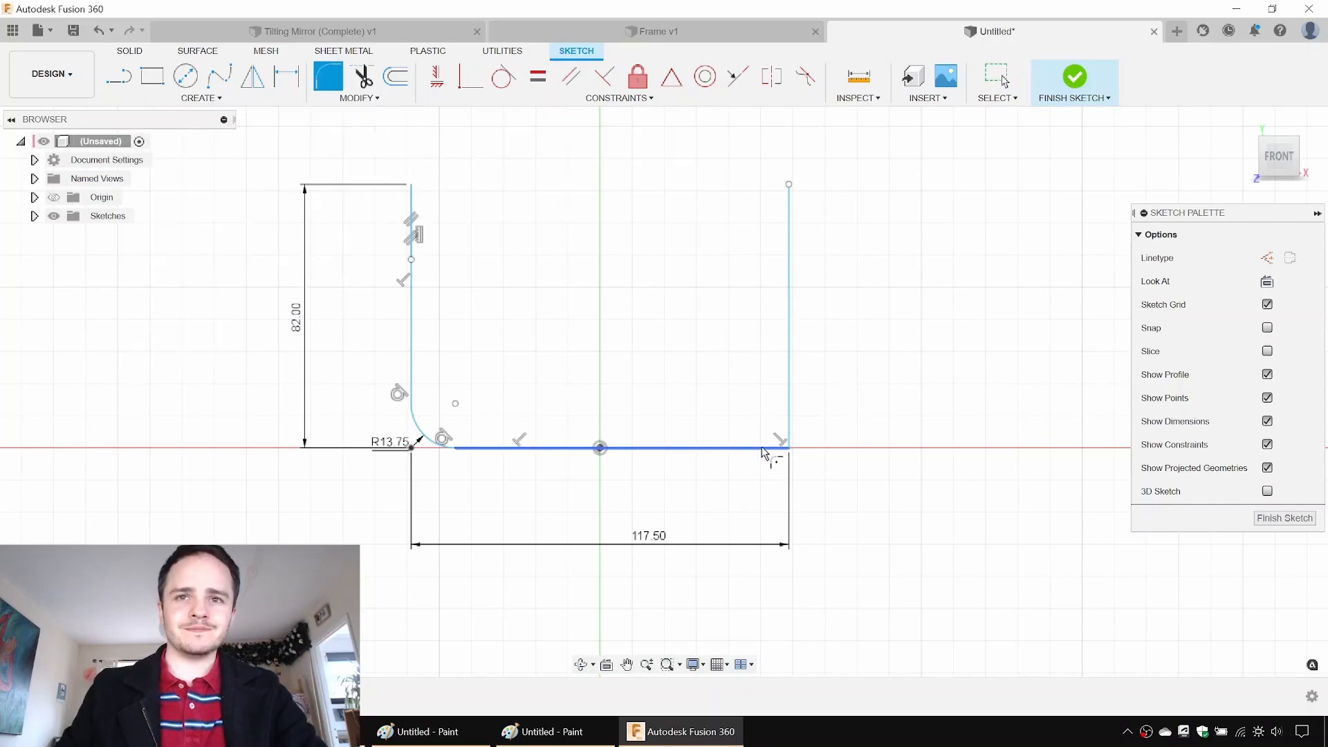
left_click(789, 401)
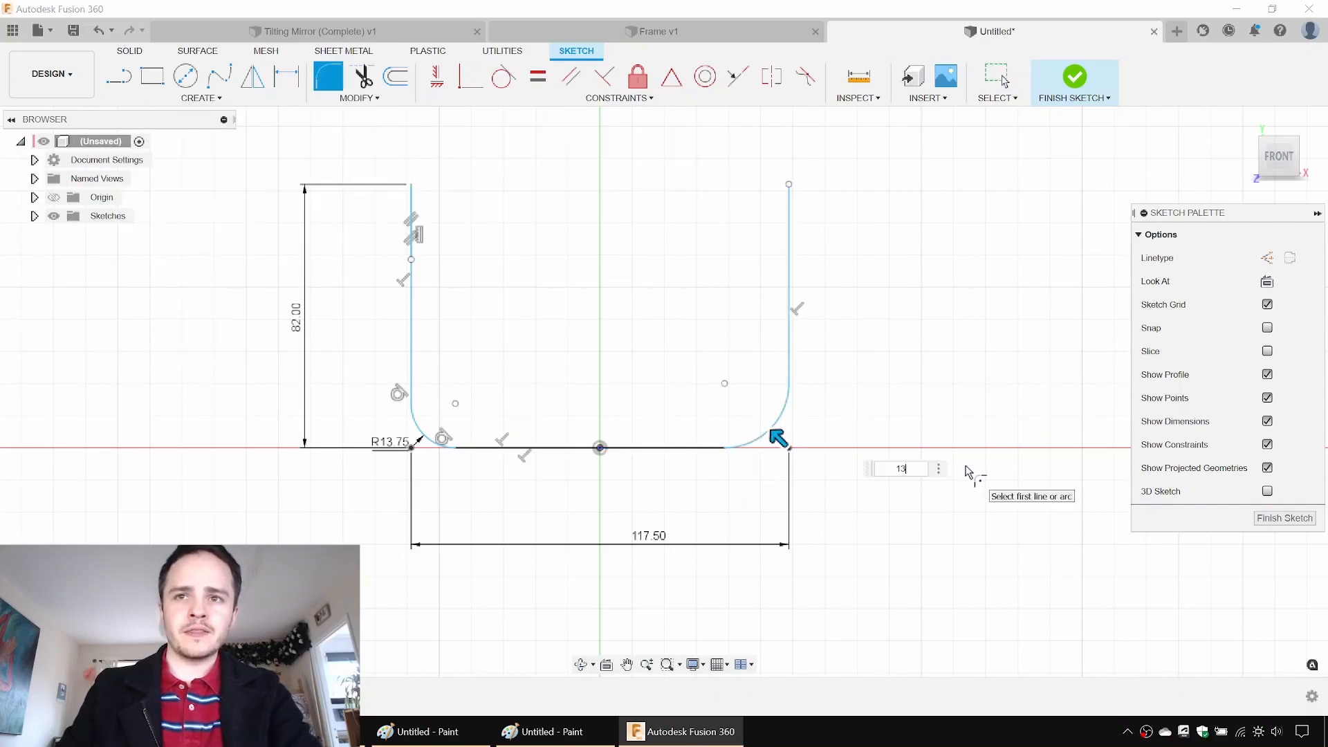
type("13.75")
key("Return")
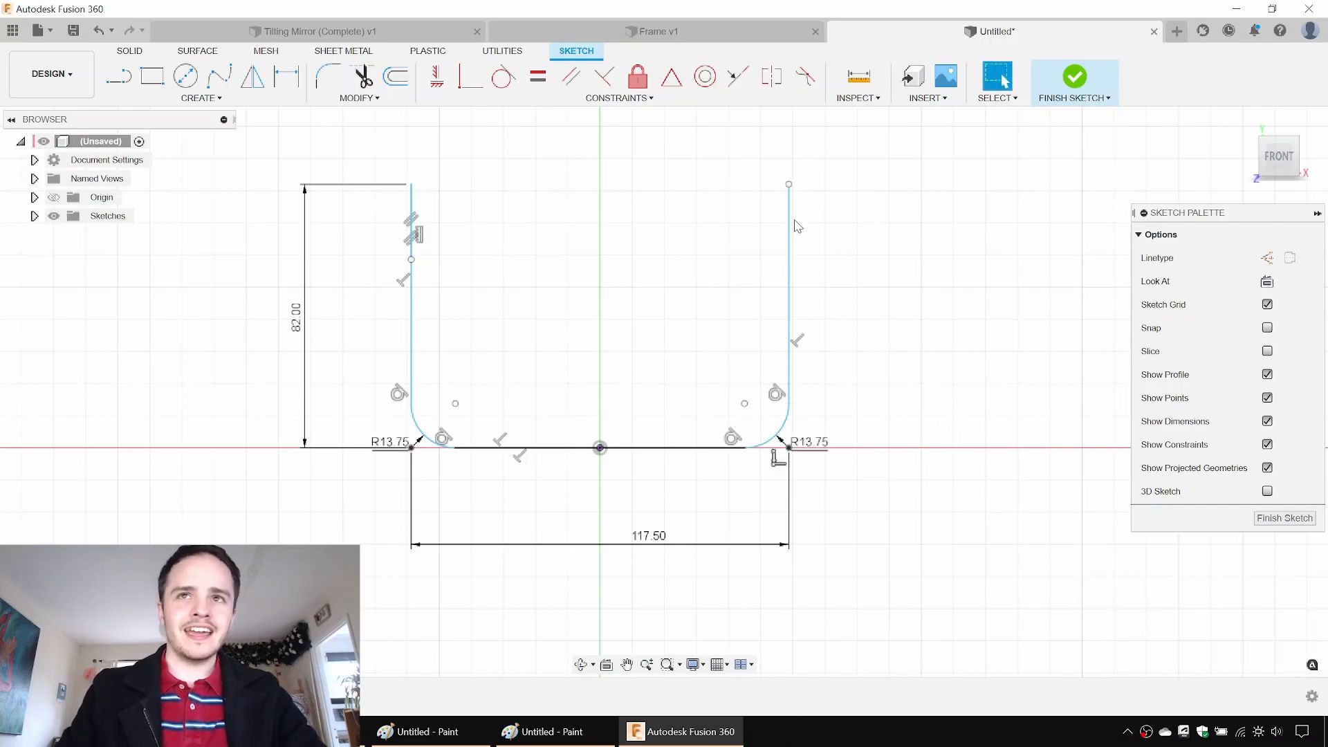
Step: Test whether the filleted profile can still move by pulling its right leg sideways
mouse_move(792, 201)
left_mouse_down()
mouse_move(823, 201)
mouse_move(744, 217)
mouse_move(796, 230)
left_mouse_up()
left_click(843, 308)
left_click_drag(792, 294, 825, 294)
left_click(1047, 405)
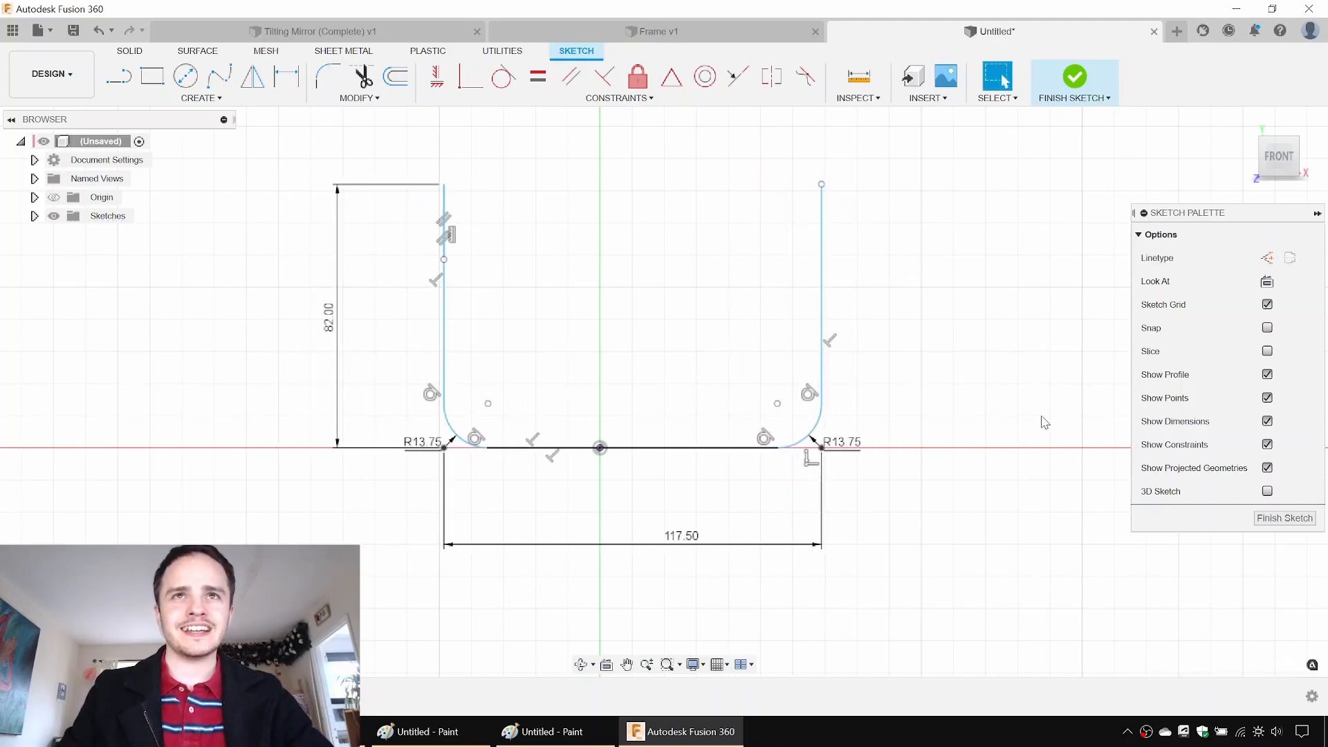
Step: Reapply the Midpoint constraint between the filleted profile's base line and the origin
left_click(671, 78)
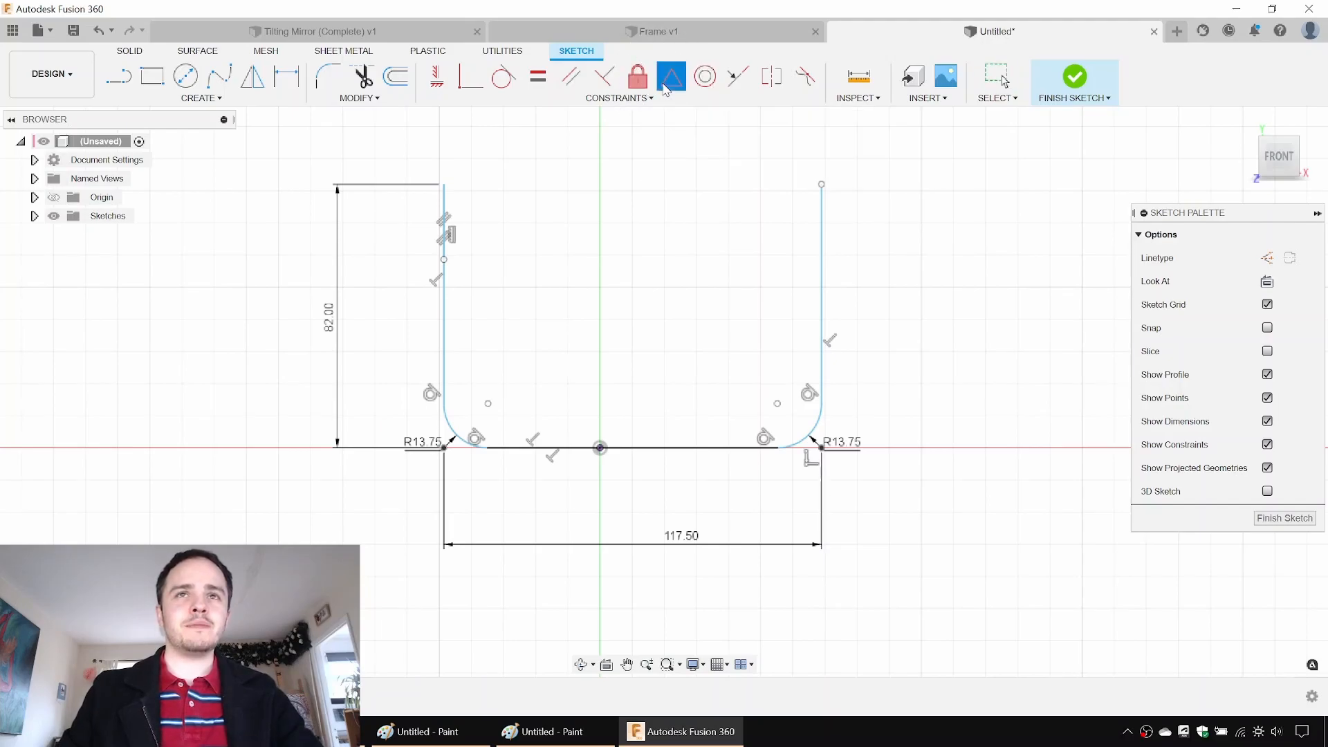
left_click(677, 450)
left_click(600, 448)
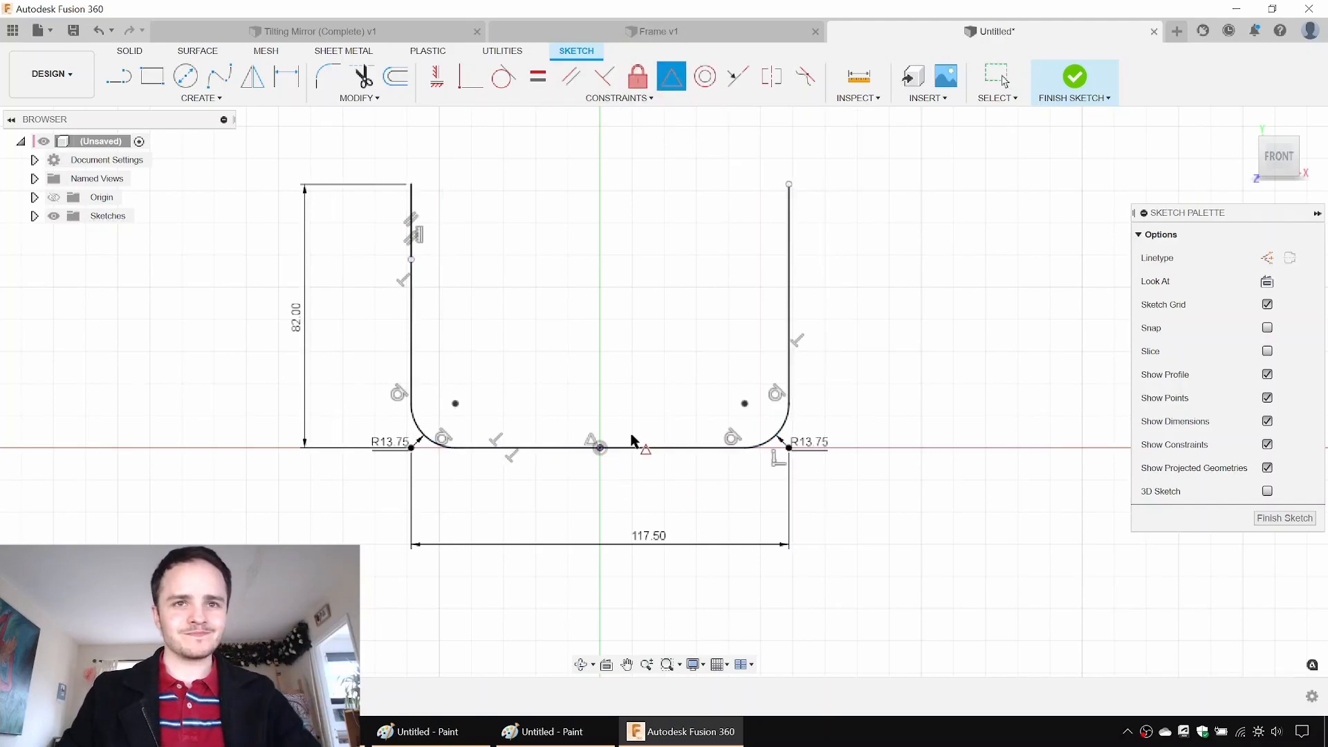
key("Escape")
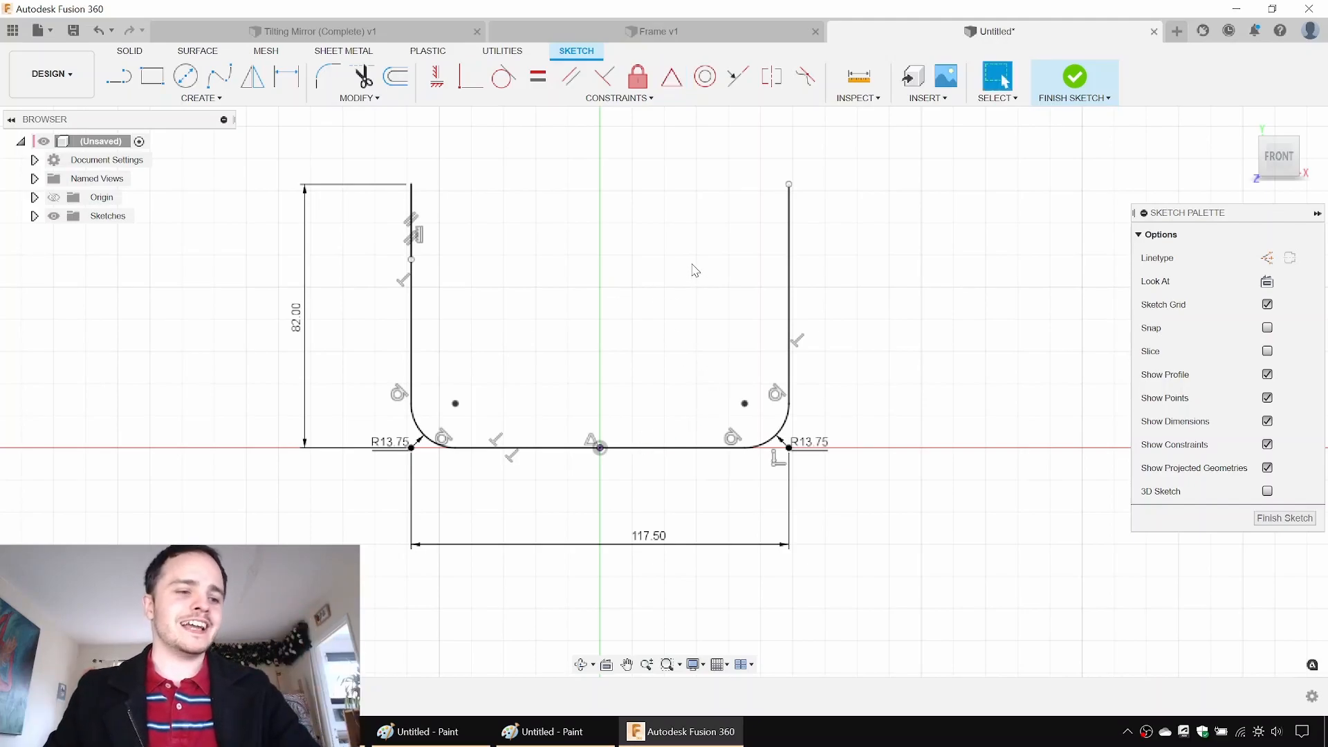
key("o")
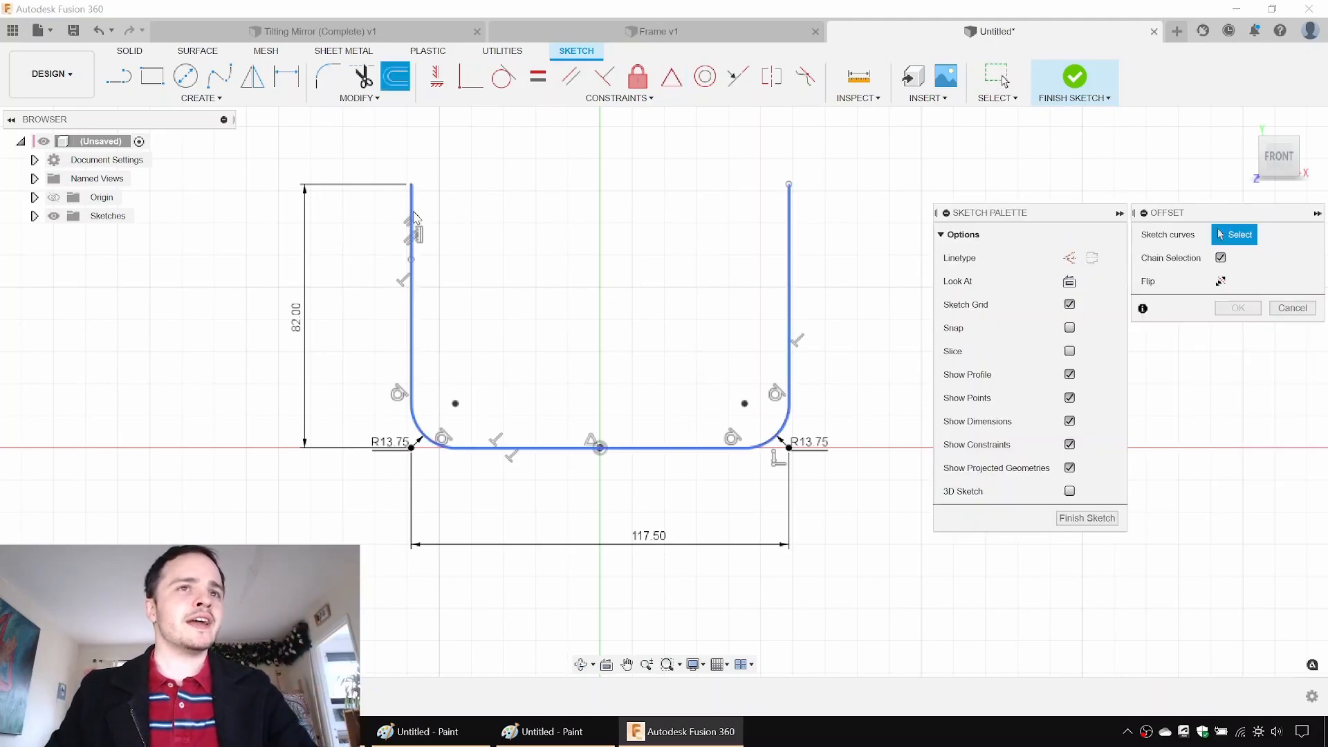
left_click(414, 212)
left_click_drag(419, 214, 412, 213)
scroll(412, 189, "up", 5)
scroll(425, 350, "down", 3)
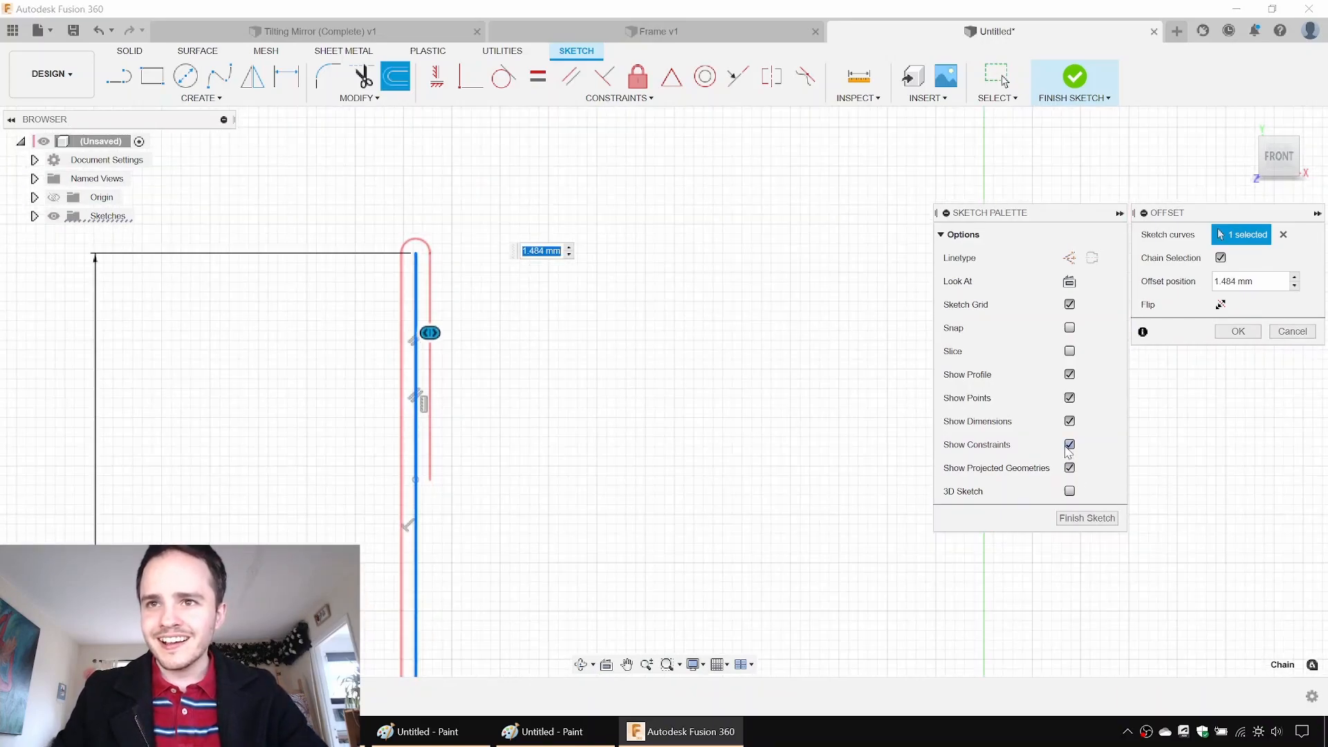
key("Escape")
Step: Offset the complete U-profile chain by -2.55 mm to create the inner wall line
key("o")
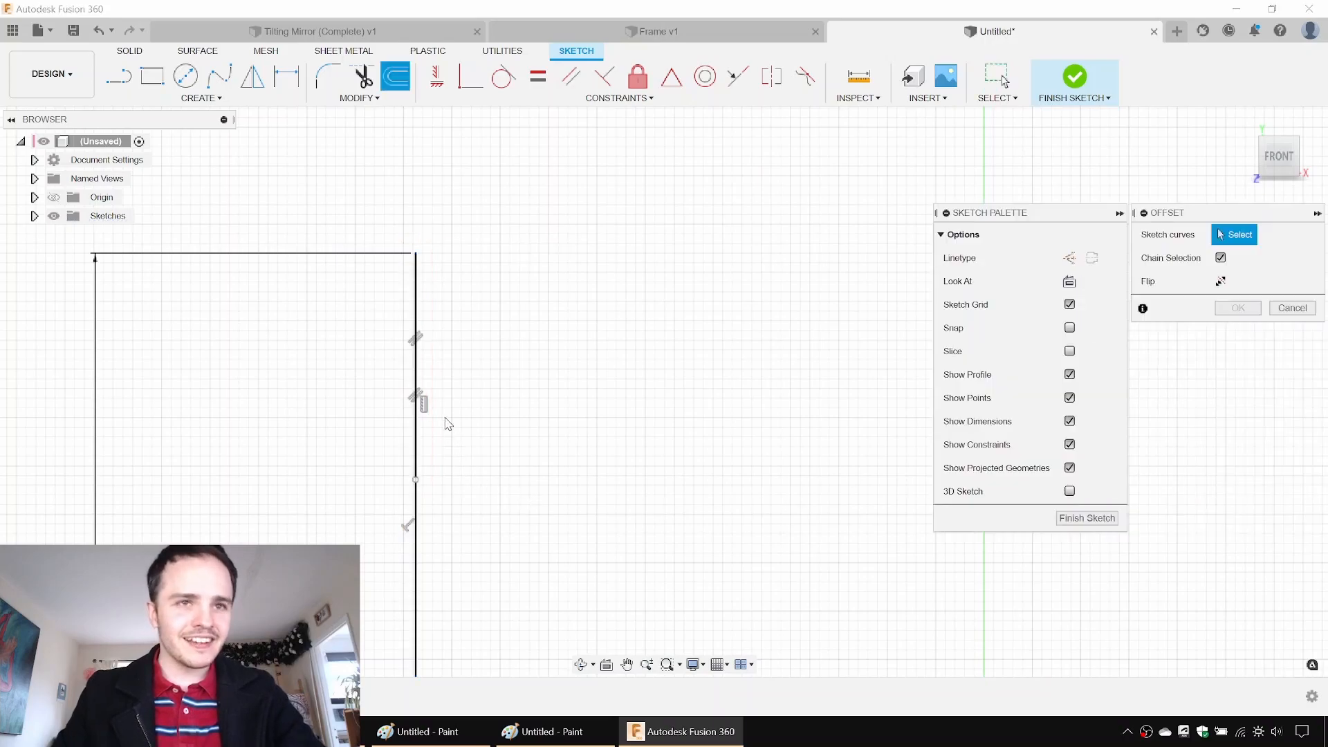
left_click(416, 372)
scroll(488, 443, "down", 6)
mouse_move(627, 518)
middle_mouse_down()
mouse_move(626, 464)
mouse_move(555, 344)
middle_mouse_up()
mouse_move(418, 280)
left_mouse_down()
mouse_move(439, 284)
mouse_move(373, 282)
mouse_move(393, 281)
left_mouse_up()
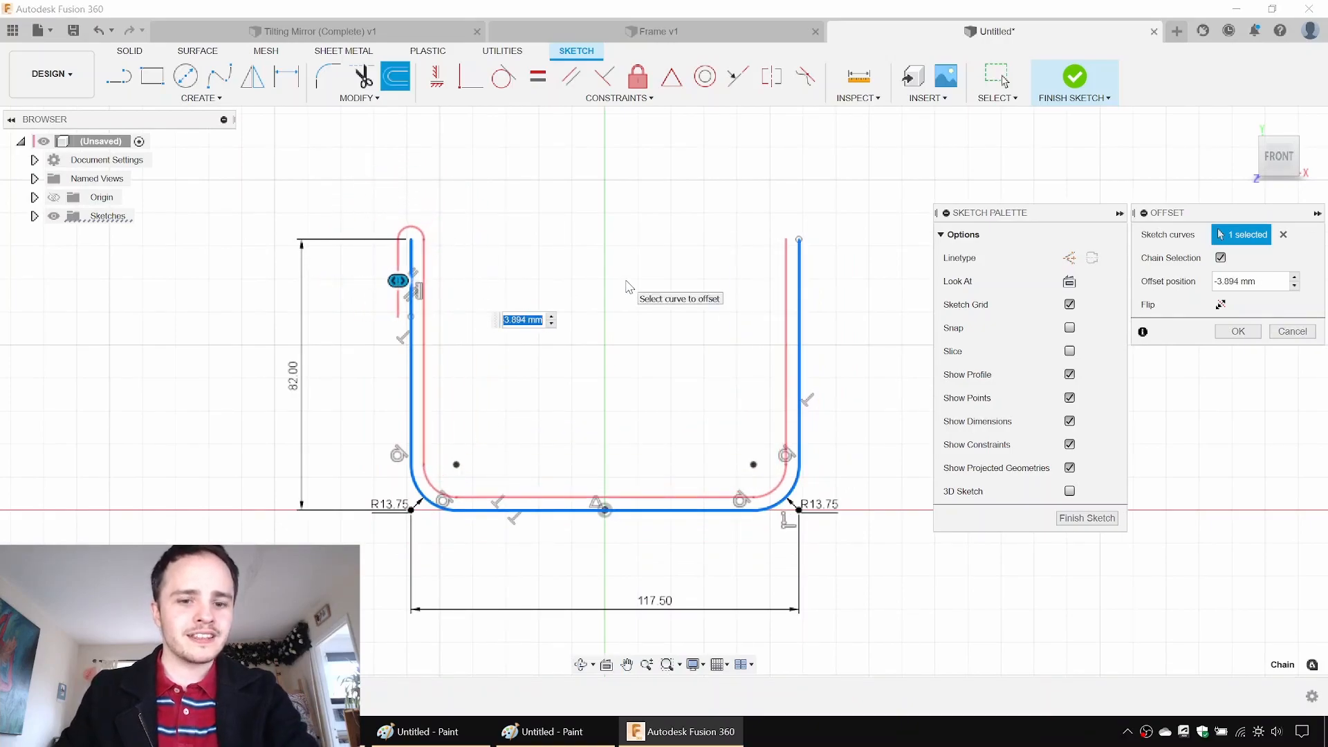
type("-2.55")
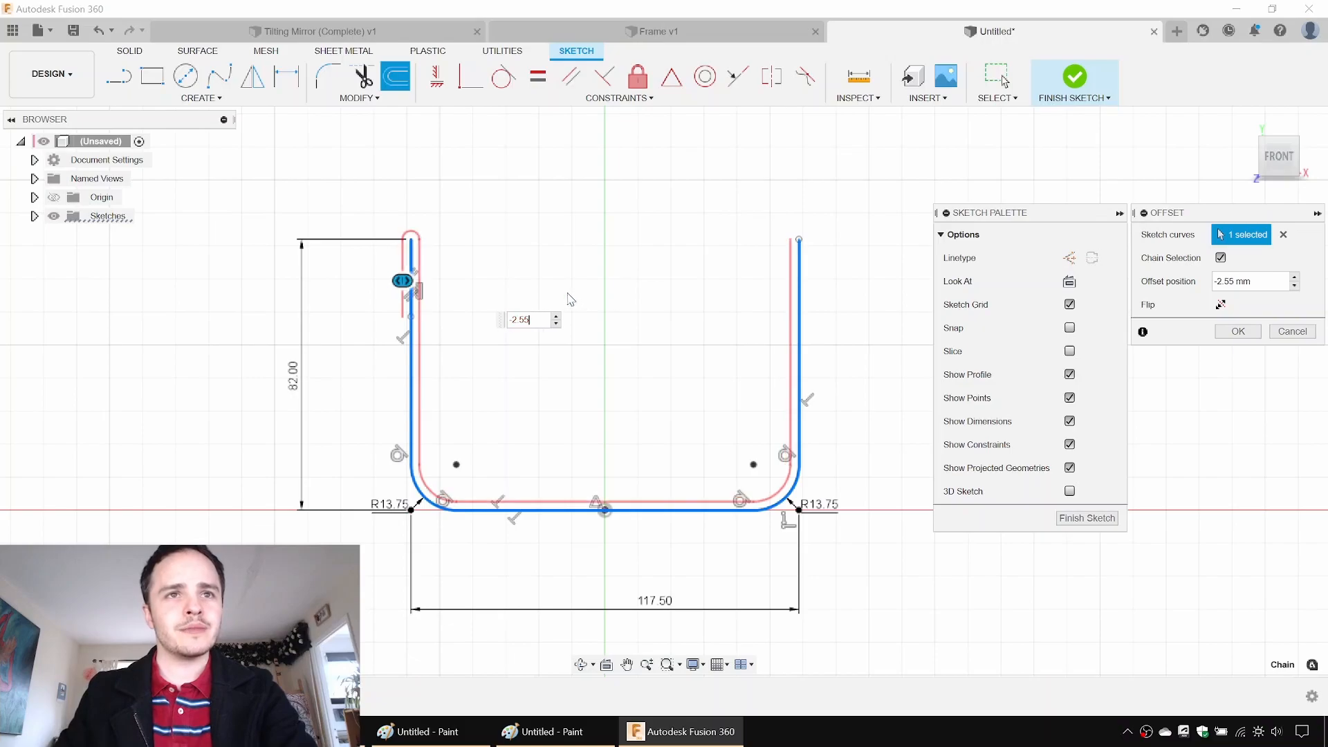
key("Return")
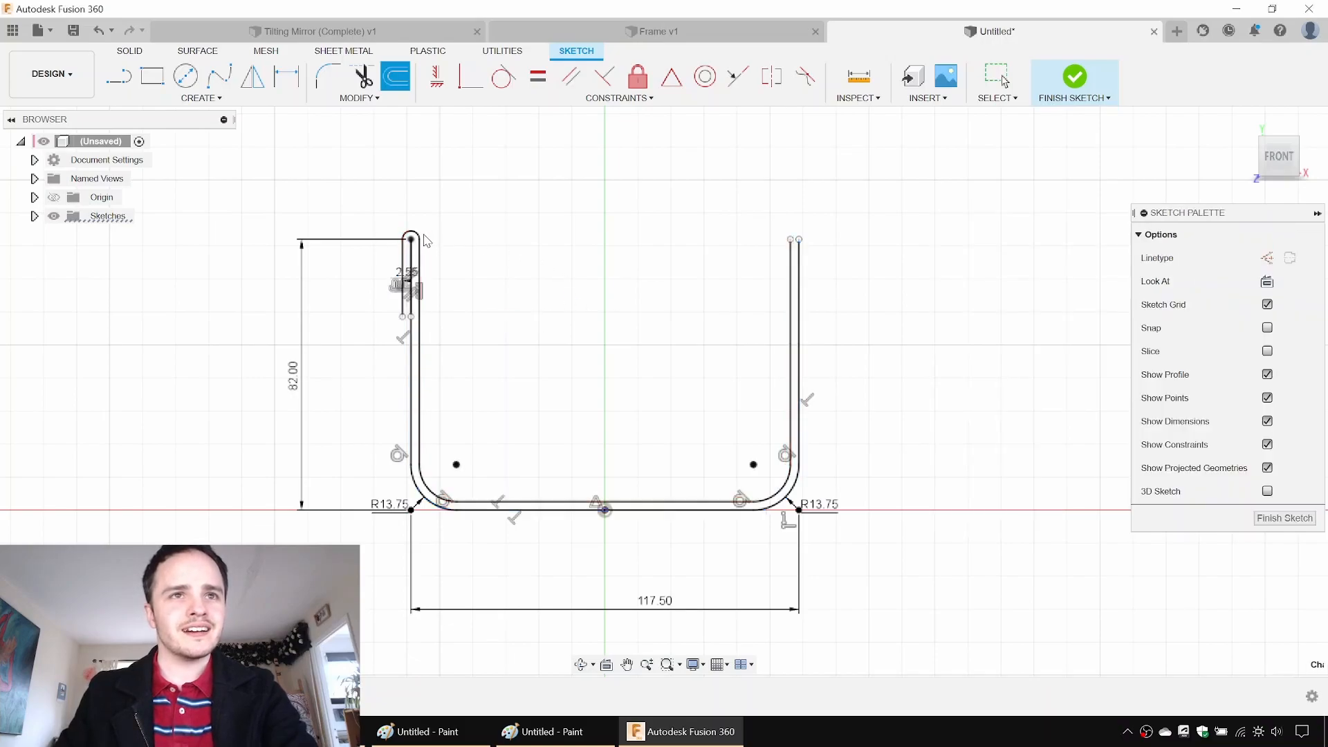
Step: Delete the stray offset arc over the left leg's top and the short offset line outside that leg
scroll(412, 239, "up", 5)
left_click(417, 234)
key("Delete")
left_click(385, 303)
key("Delete")
scroll(505, 314, "down", 1)
scroll(462, 309, "down", 1)
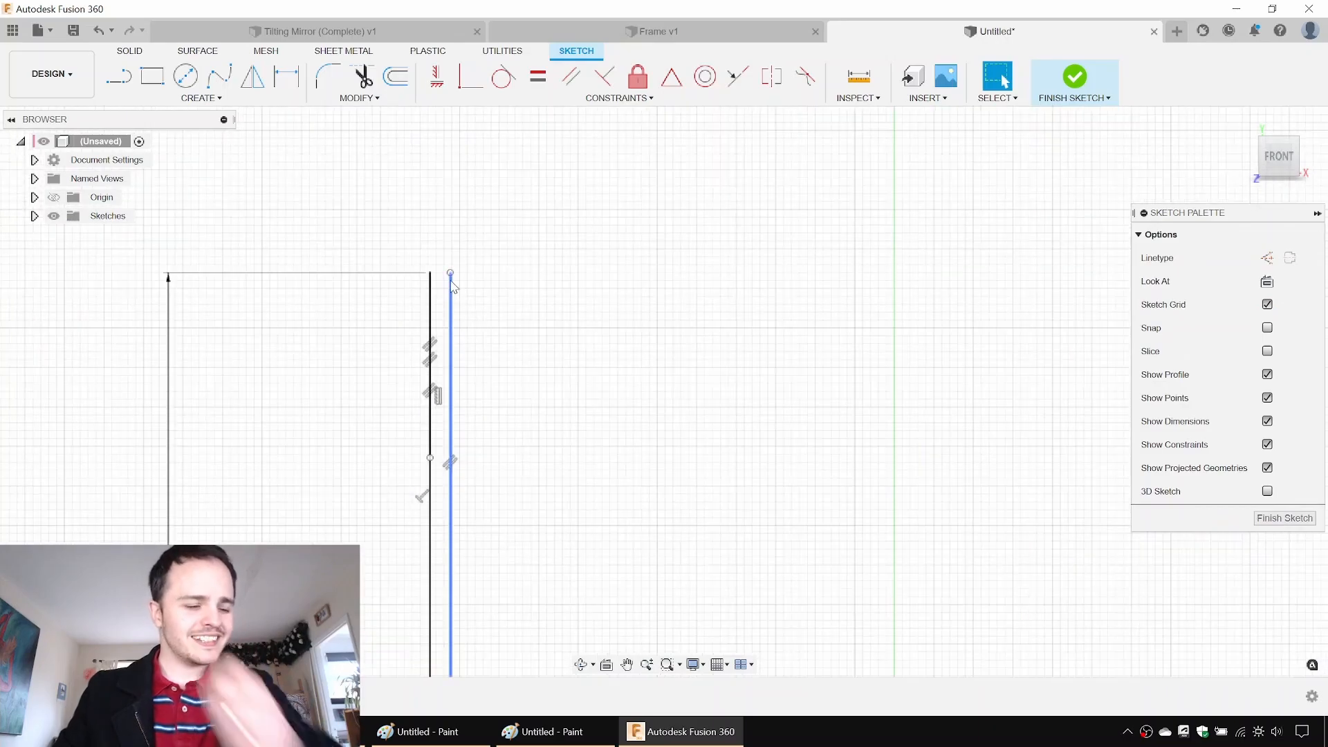
Step: Close the open tops of the left and right legs with short lines between the inner and outer profile lines
key("l")
left_click(450, 273)
left_click(430, 275)
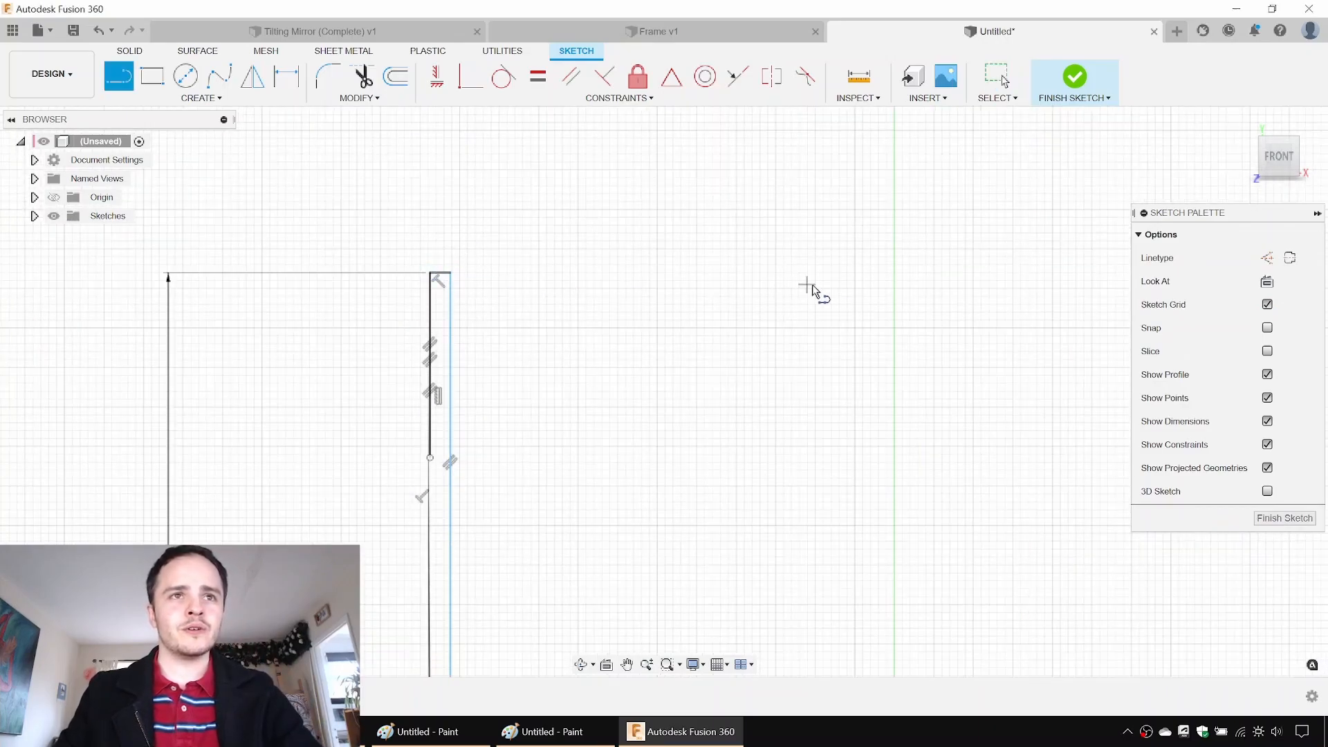
scroll(846, 303, "down", 3)
middle_click_drag(1053, 291, 827, 306)
scroll(830, 306, "up", 3)
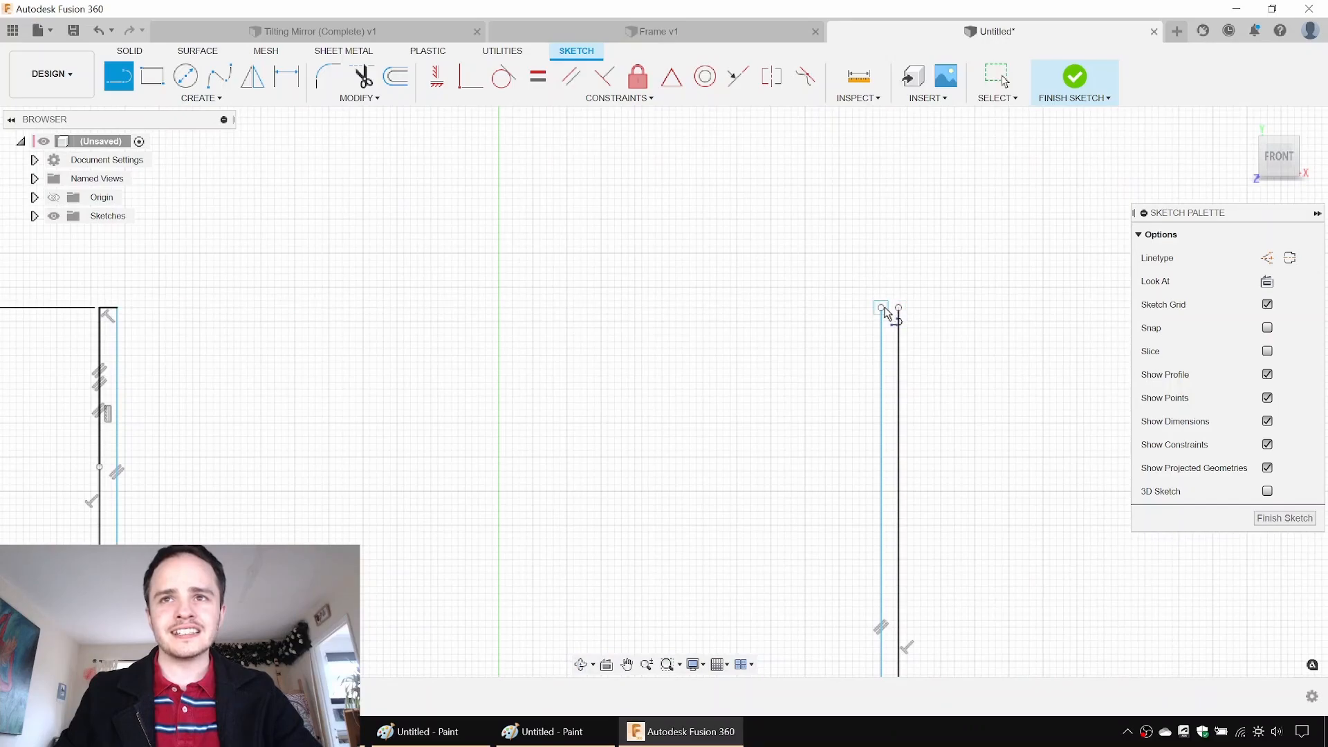
Step: Dimension the right leg's wall thickness at 2.55 mm between its inner and outer lines
key("d")
left_click(883, 364)
left_click(898, 360)
left_click(823, 266)
scroll(1034, 319, "down", 3)
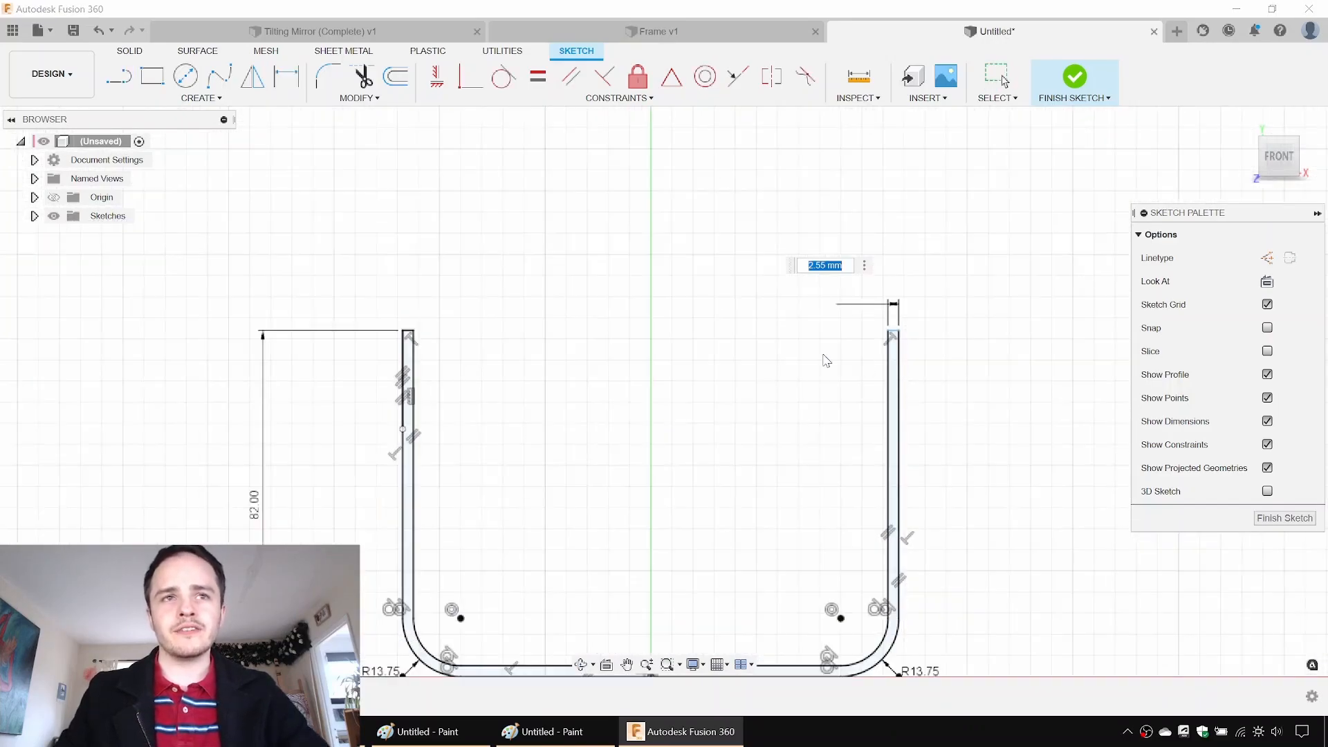
key("Return")
Step: Test whether the right leg's top end can still move by pulling its outer corner
scroll(967, 317, "up", 3)
key("Escape")
mouse_move(1049, 360)
left_mouse_down()
mouse_move(1051, 450)
mouse_move(1061, 367)
mouse_move(1045, 334)
mouse_move(1072, 358)
left_mouse_up()
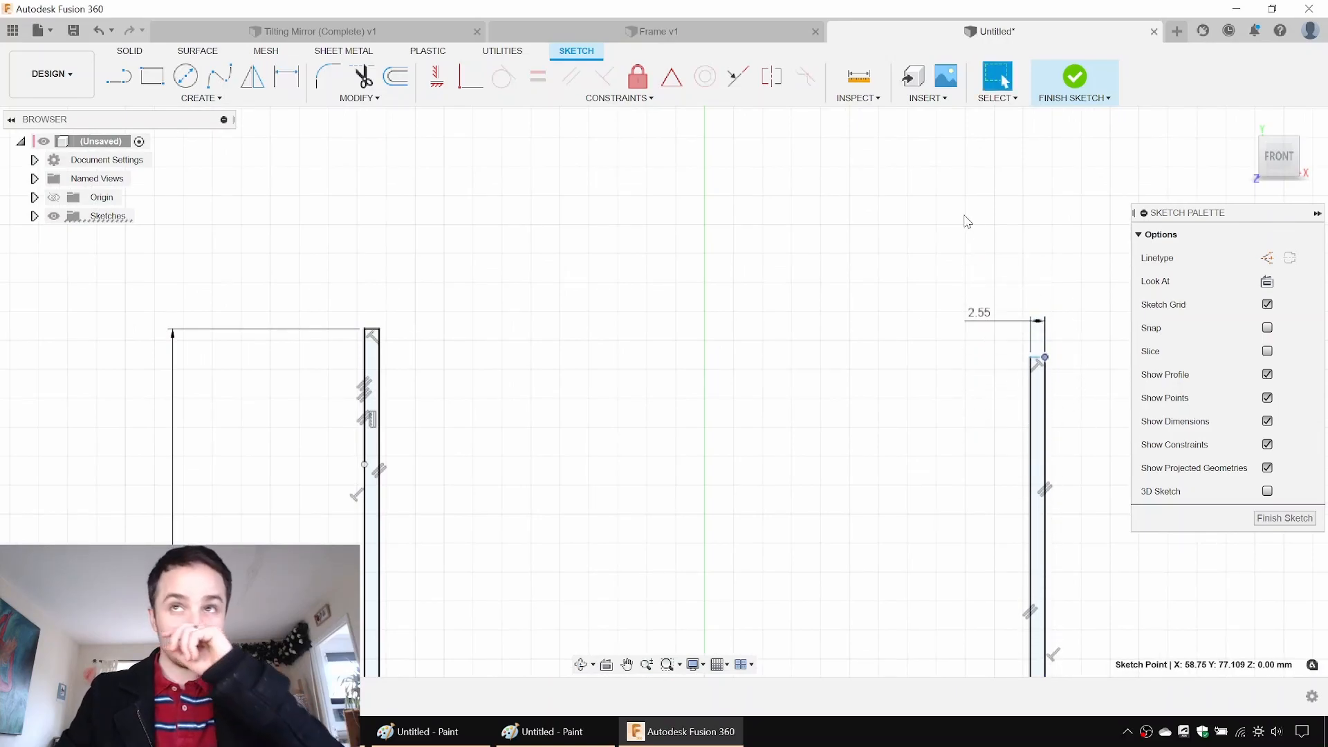
left_click(539, 77)
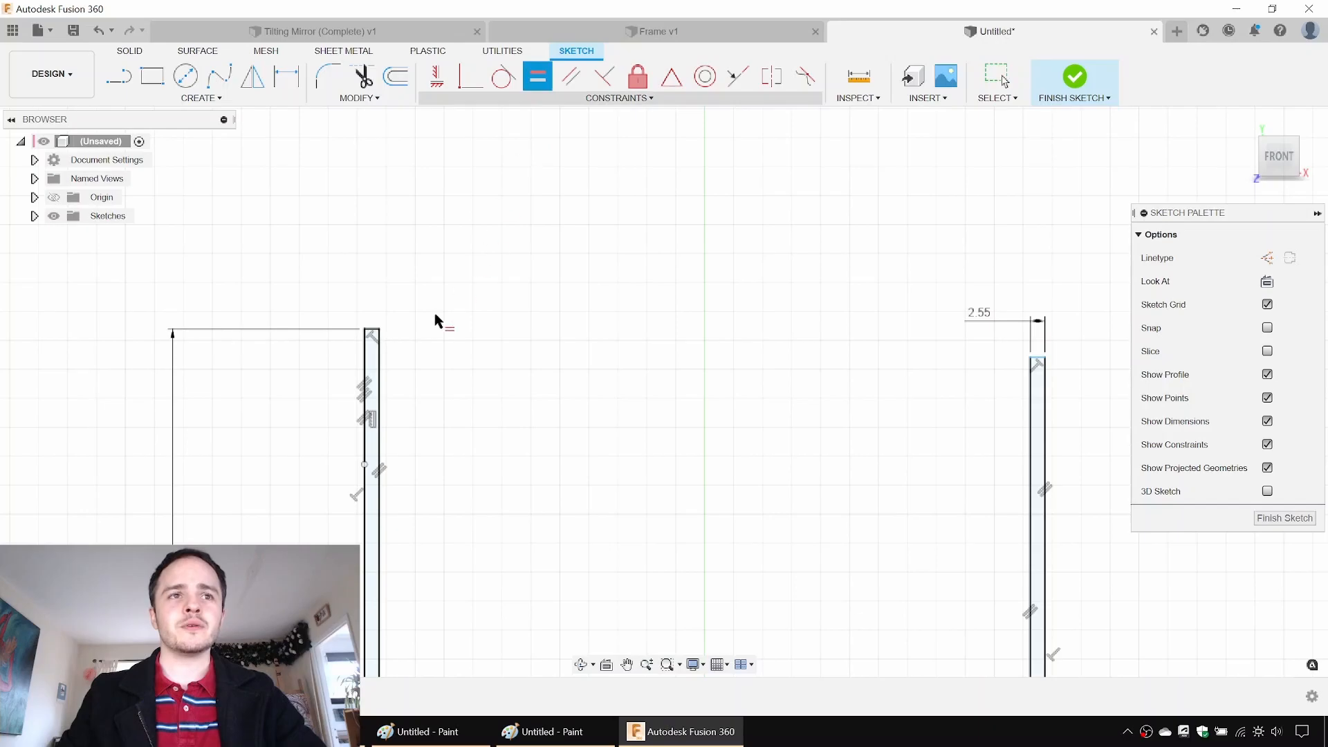
left_click(364, 364)
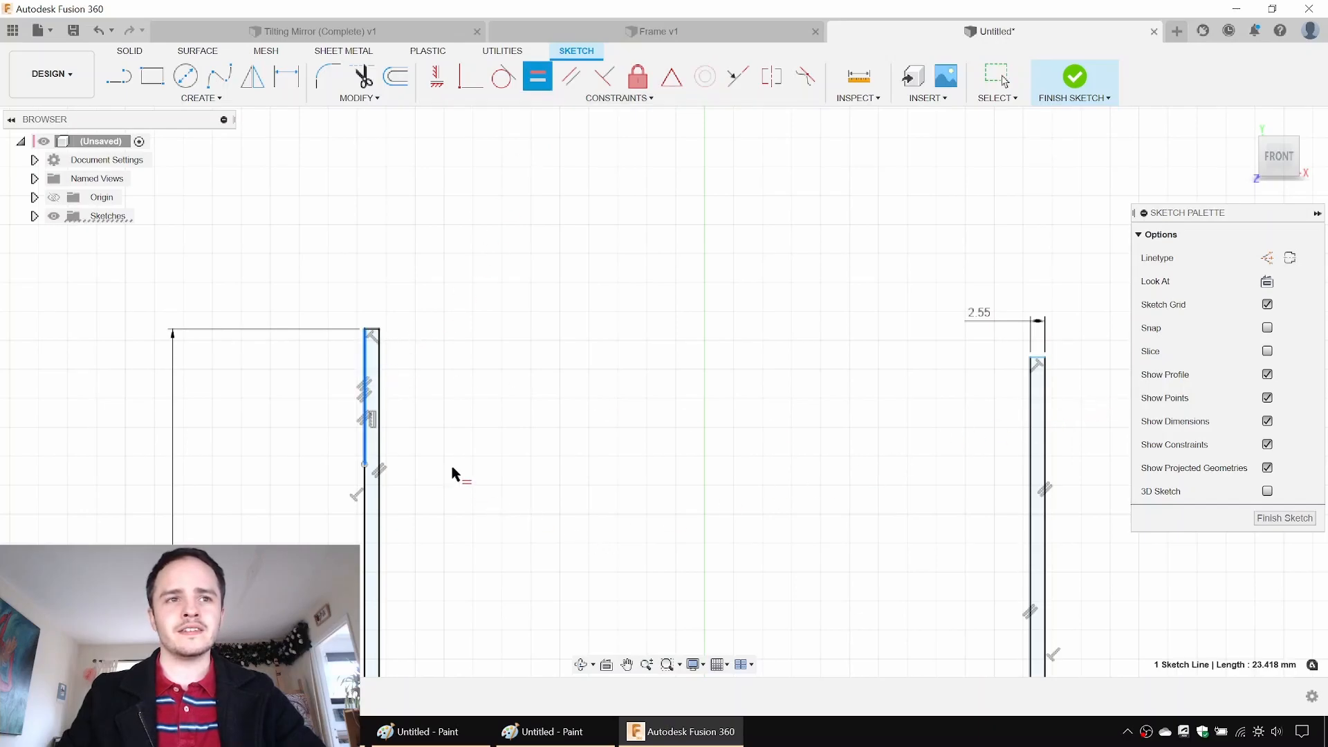
key("Escape")
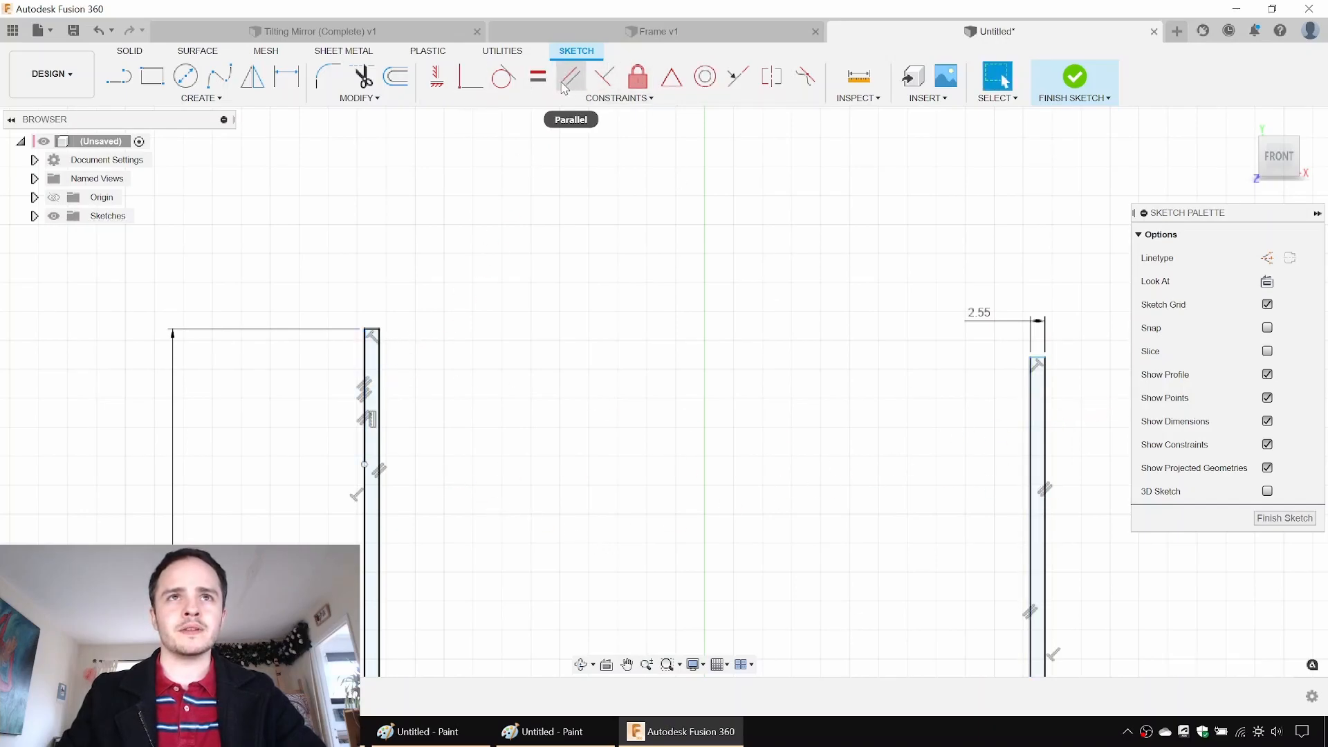
Step: Apply an Equal constraint between the outer vertical lines of the left and right legs
left_click(539, 77)
left_click(377, 550)
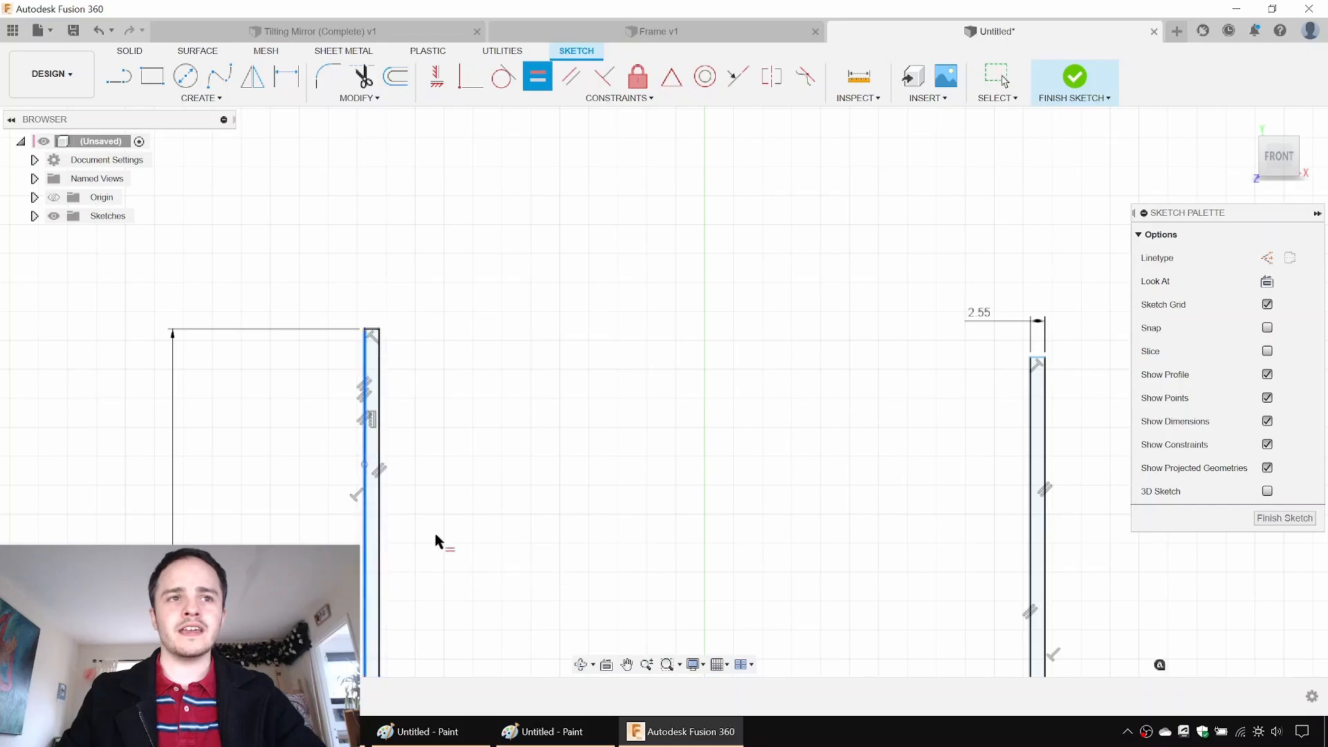
left_click(1042, 469)
key("Escape")
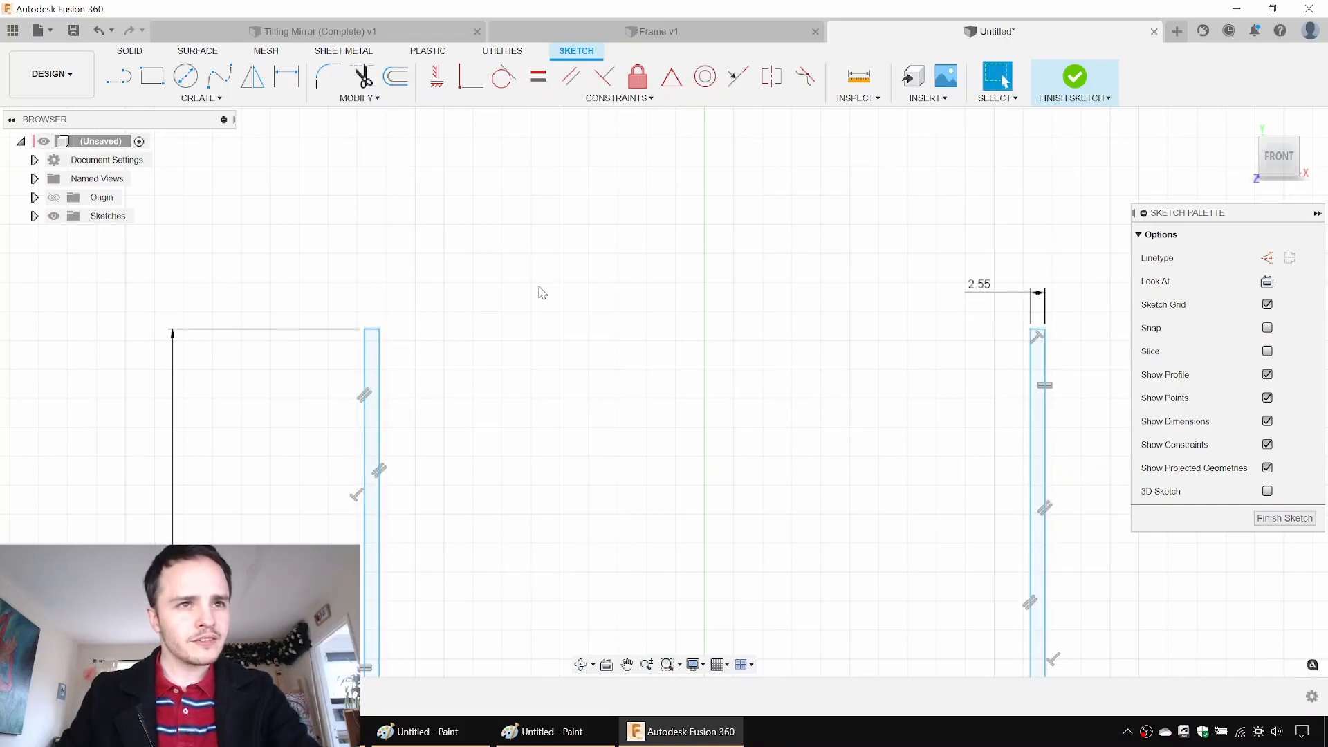
Step: Test whether the left leg's top inner corner can still move, and undo the change
mouse_move(379, 330)
left_mouse_down()
mouse_move(380, 374)
mouse_move(392, 362)
left_mouse_up()
key("ctrl+z")
scroll(855, 403, "down", 4)
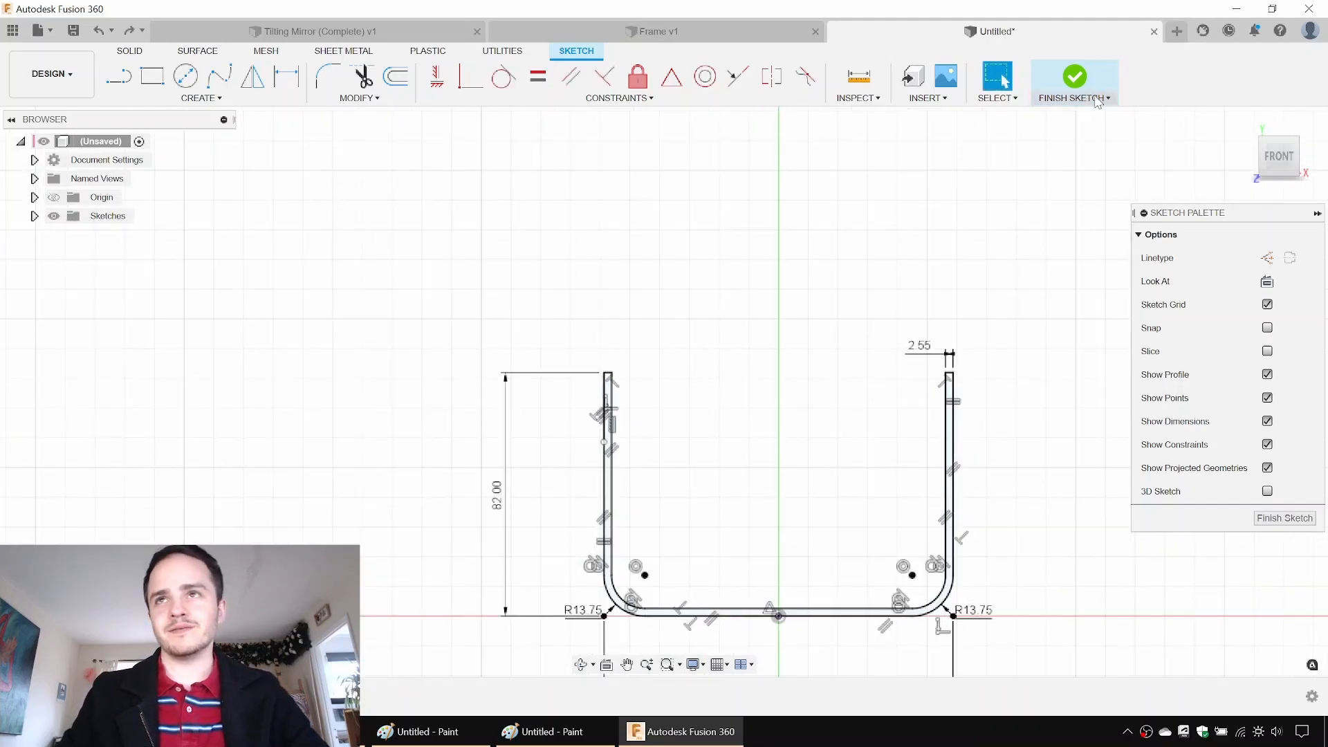
left_click(1073, 80)
middle_click_drag(608, 398, 667, 415, "shift")
key("e")
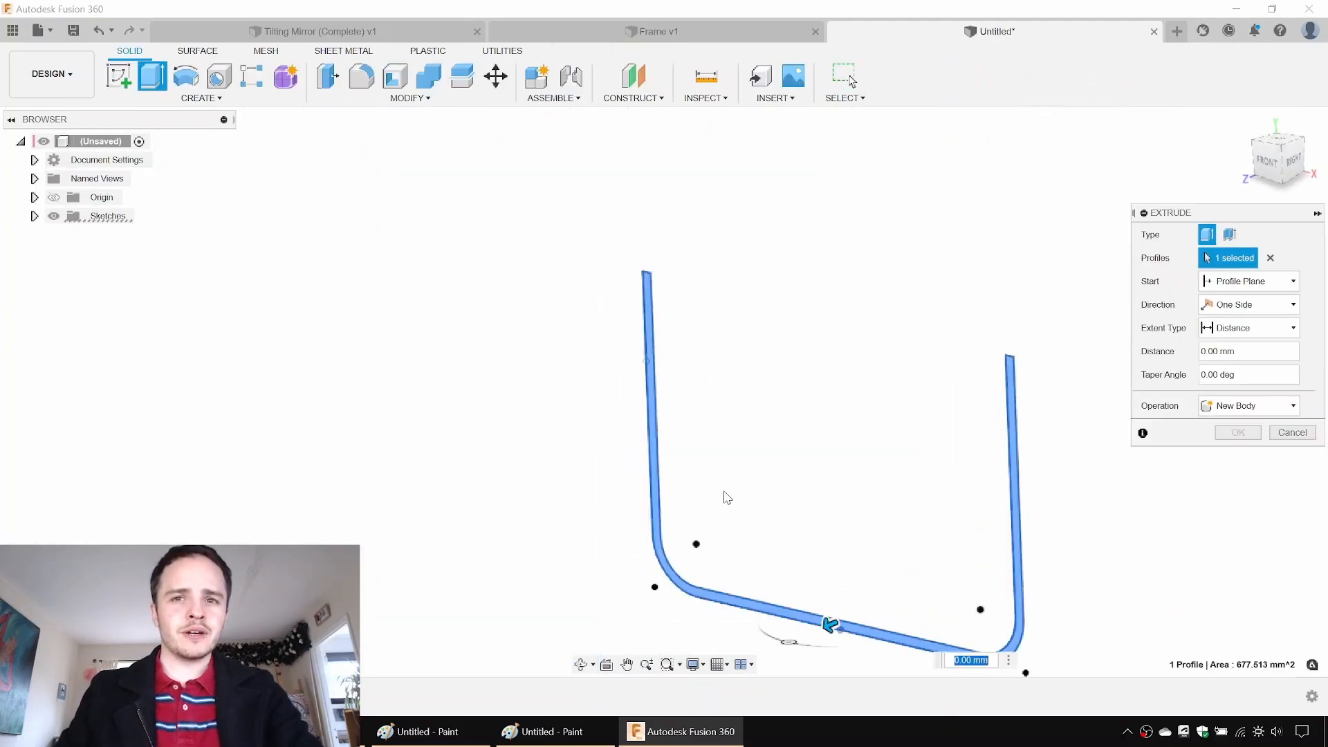
key("Escape")
double_click(646, 361)
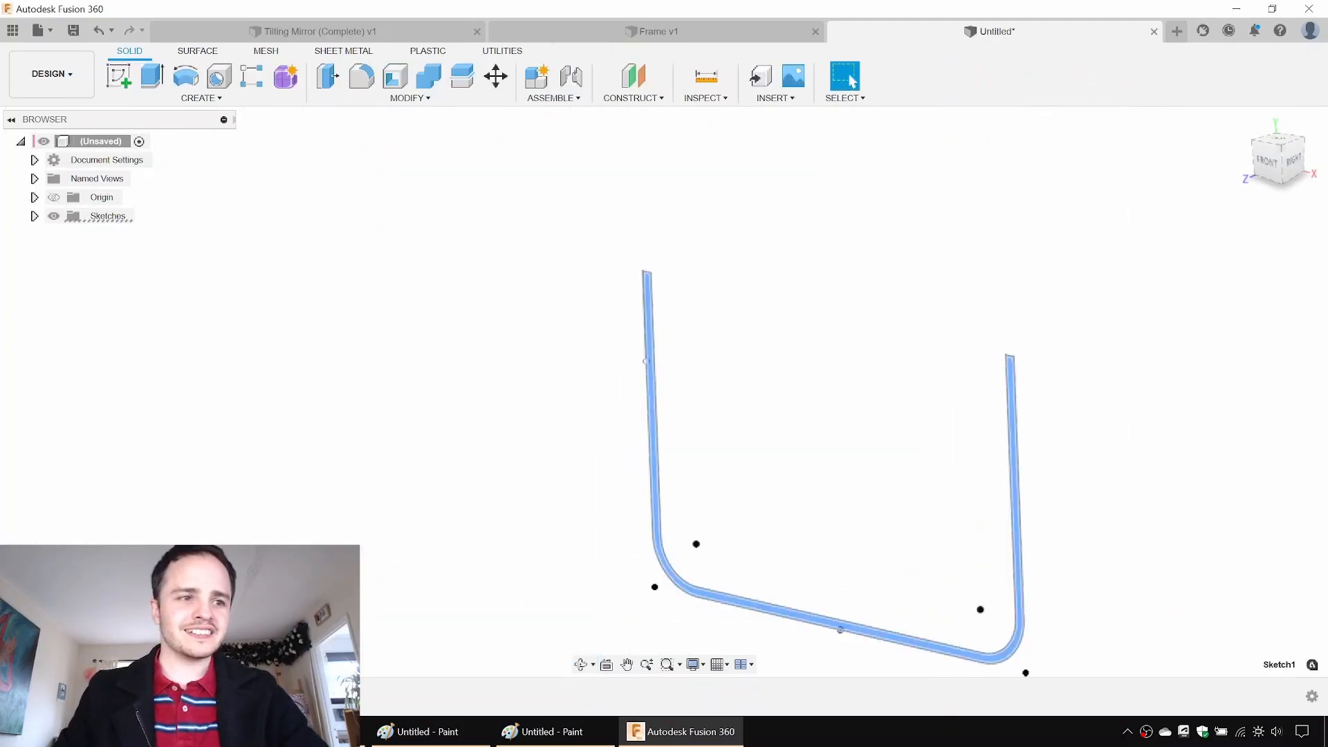
Step: Delete the leftover short line segment overlapping the upper part of the left leg's outer line
left_click_drag(573, 416, 574, 216)
left_click(574, 258)
key("Delete")
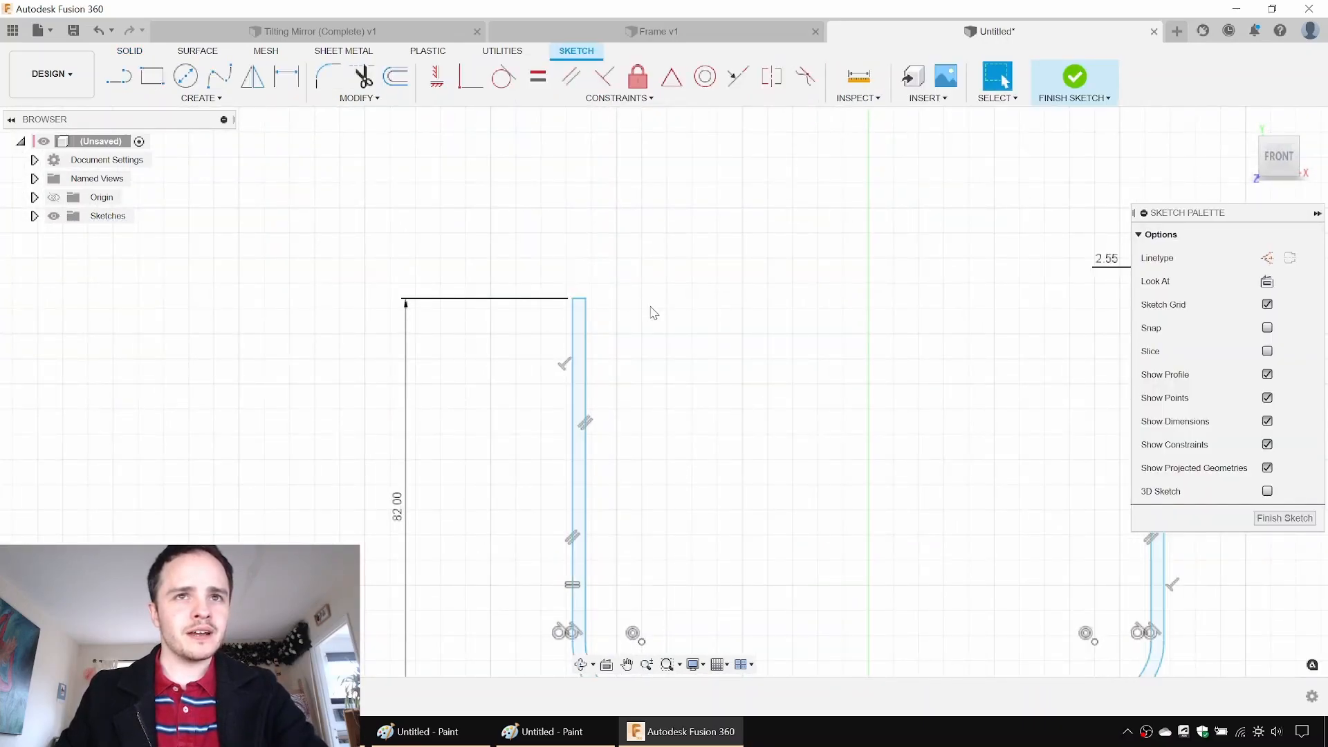
Step: Apply a Horizontal/Vertical constraint to the left leg's outer line to make it vertical
left_click(438, 76)
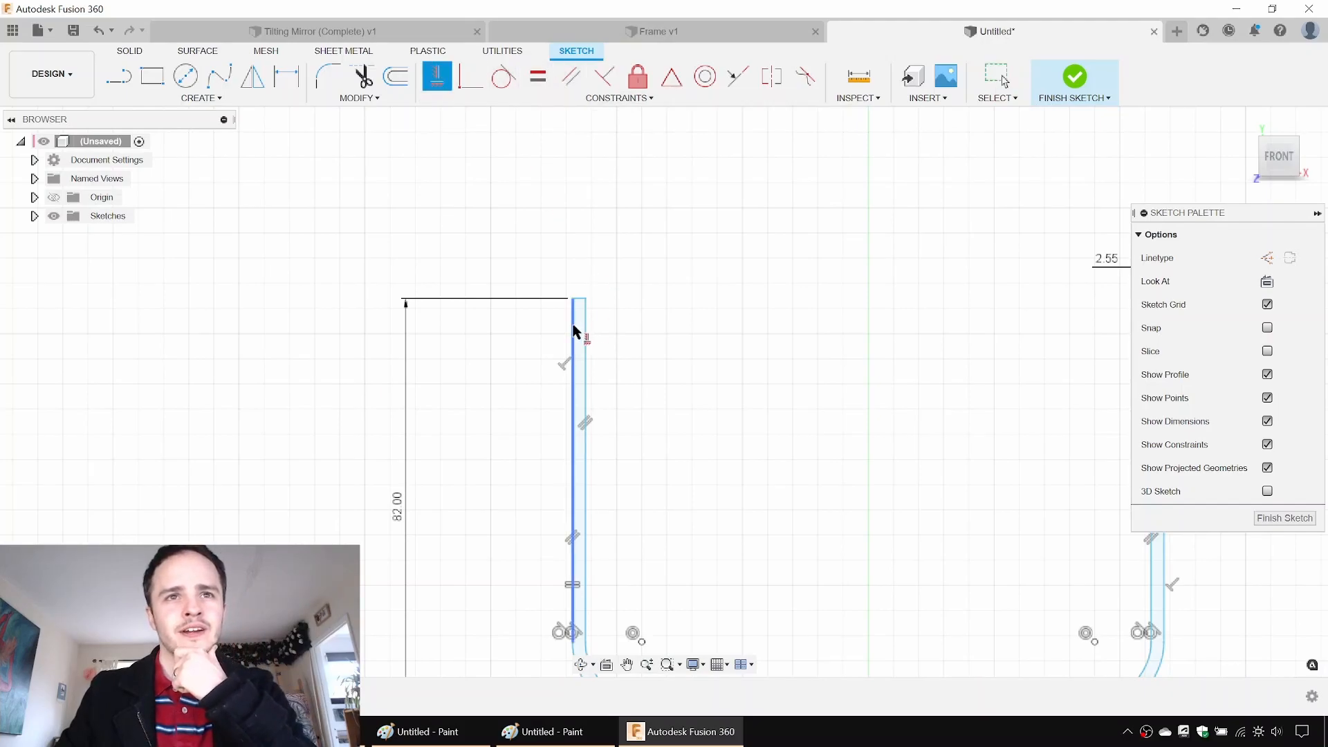
key("Escape")
scroll(626, 284, "down", 2)
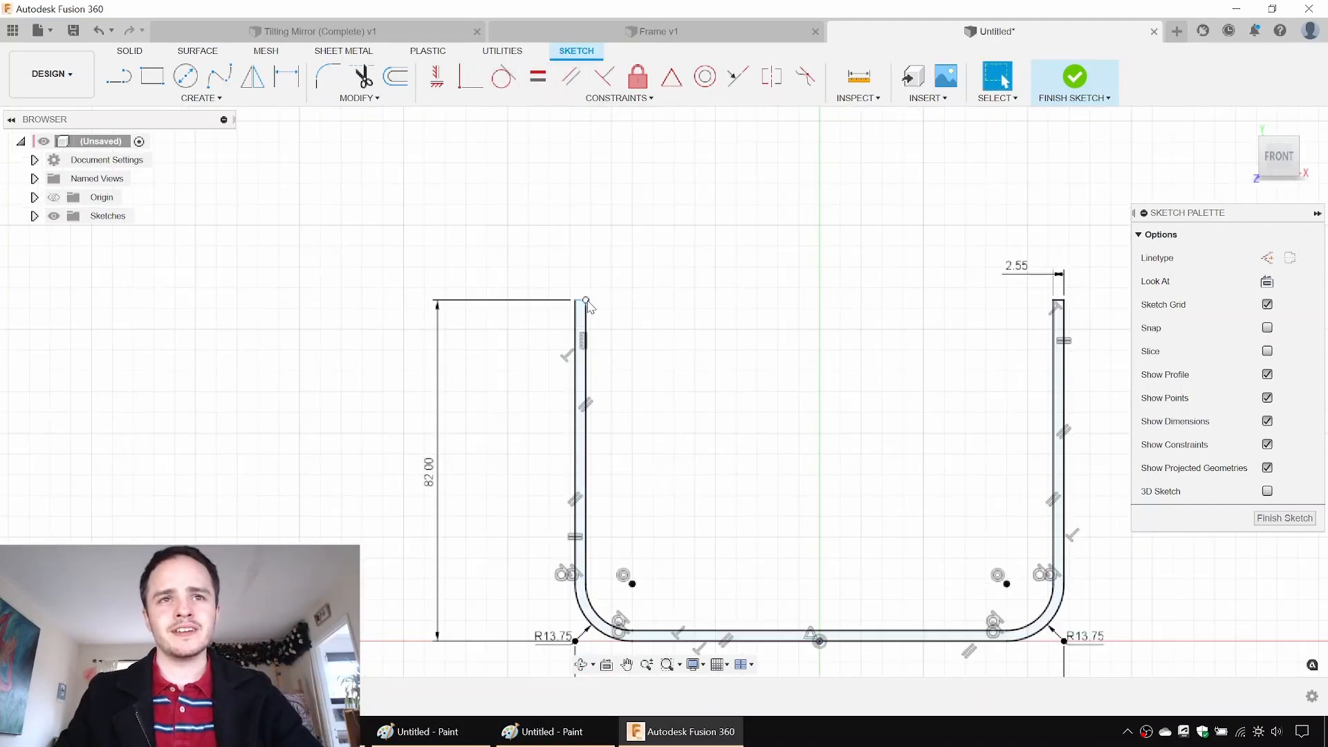
Step: Apply a Horizontal/Vertical constraint to the short line closing the left leg's top to make it horizontal
left_click(437, 76)
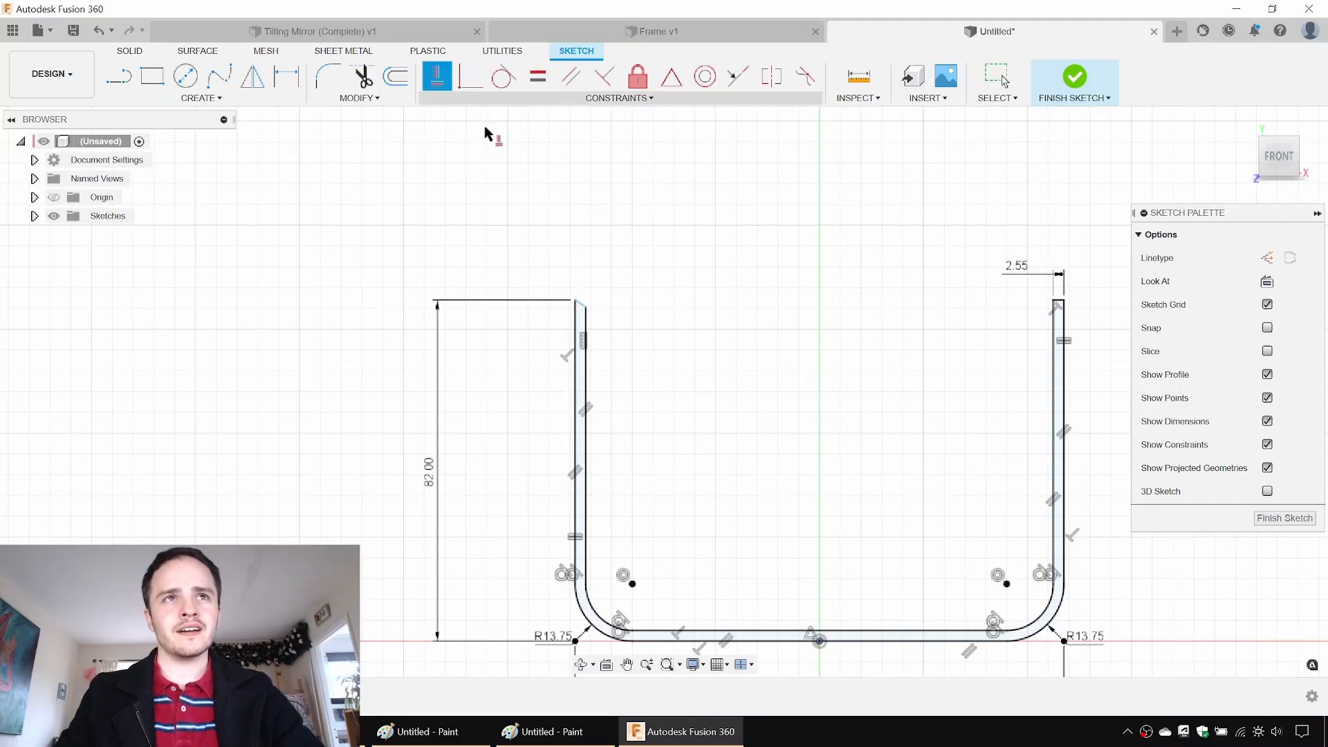
scroll(604, 324, "up", 2)
scroll(600, 325, "up", 2)
scroll(618, 320, "down", 3)
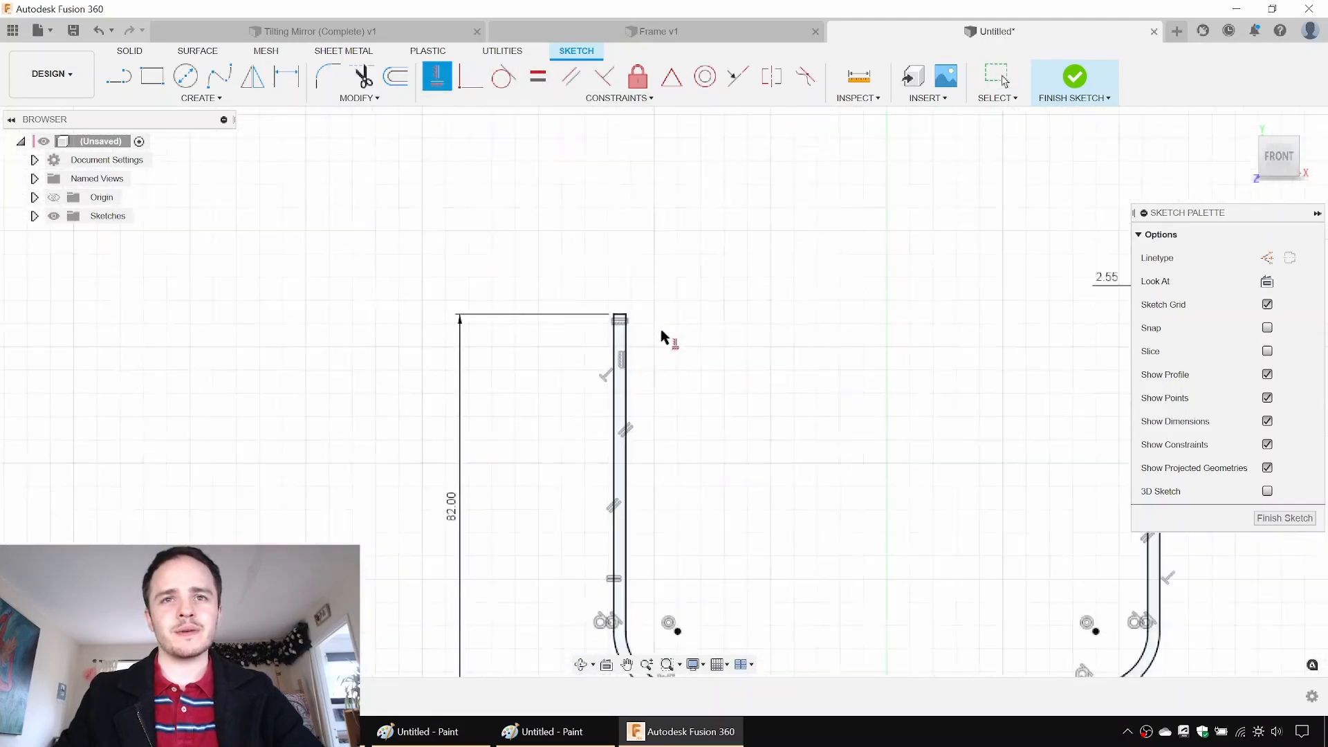
key("Escape")
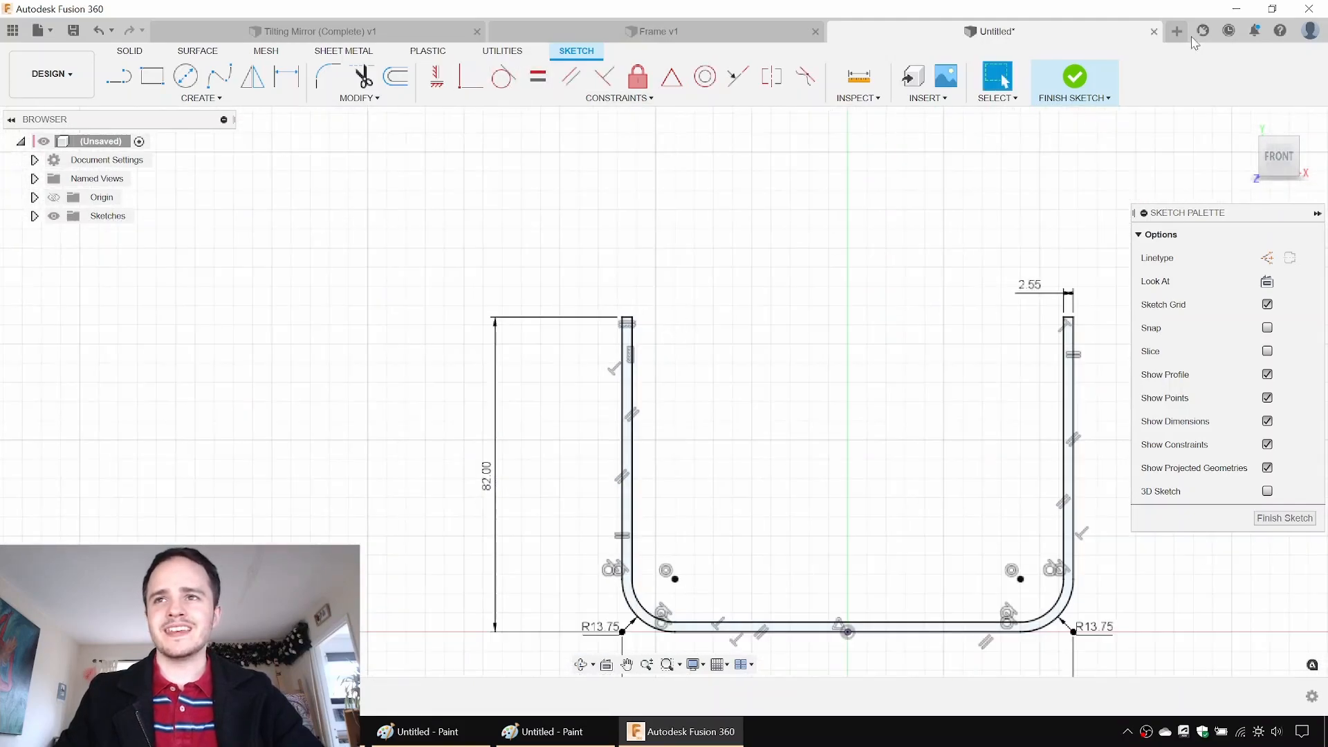
Step: Finish the sketch and extrude the U-profile symmetrically as a new body, with a whole-length distance of 33.25 mm
left_click(1066, 75)
scroll(809, 350, "down", 2)
mouse_move(809, 350)
middle_mouse_down("shift")
mouse_move(764, 380)
mouse_move(752, 475)
middle_mouse_up("shift")
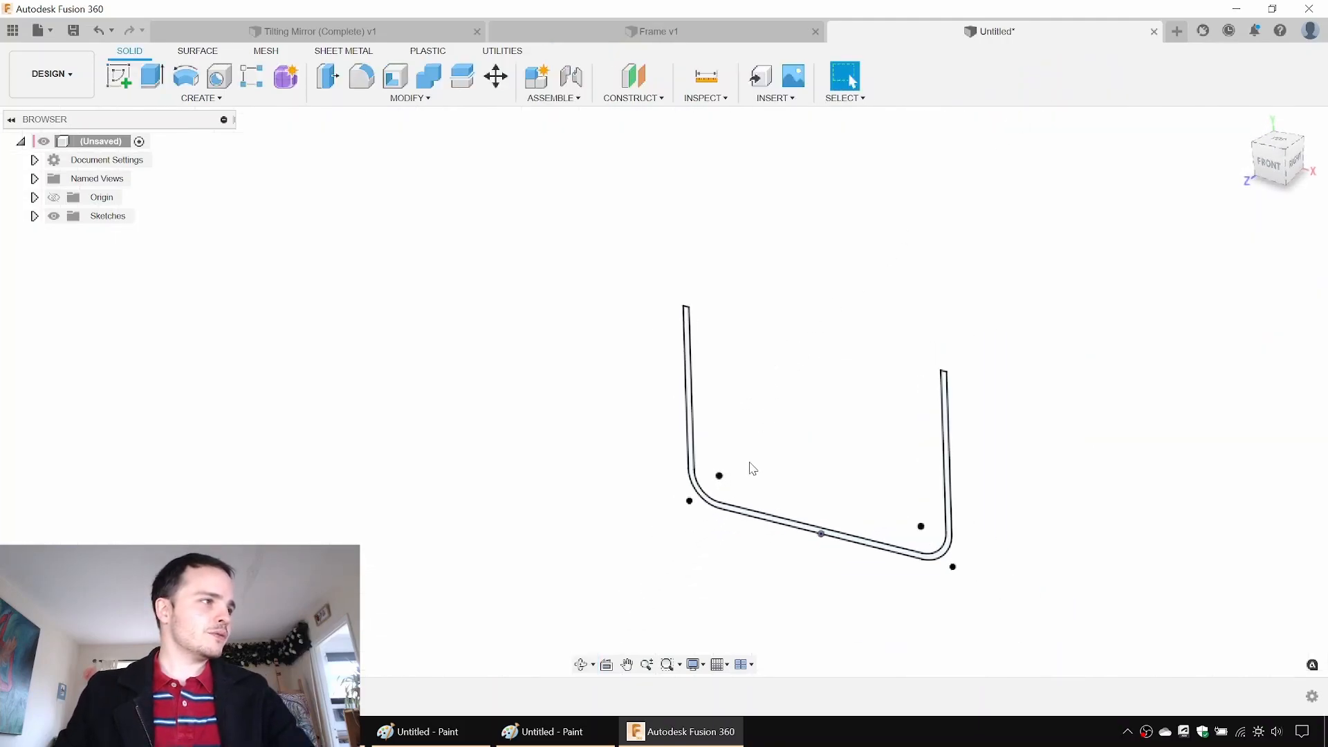
key("e")
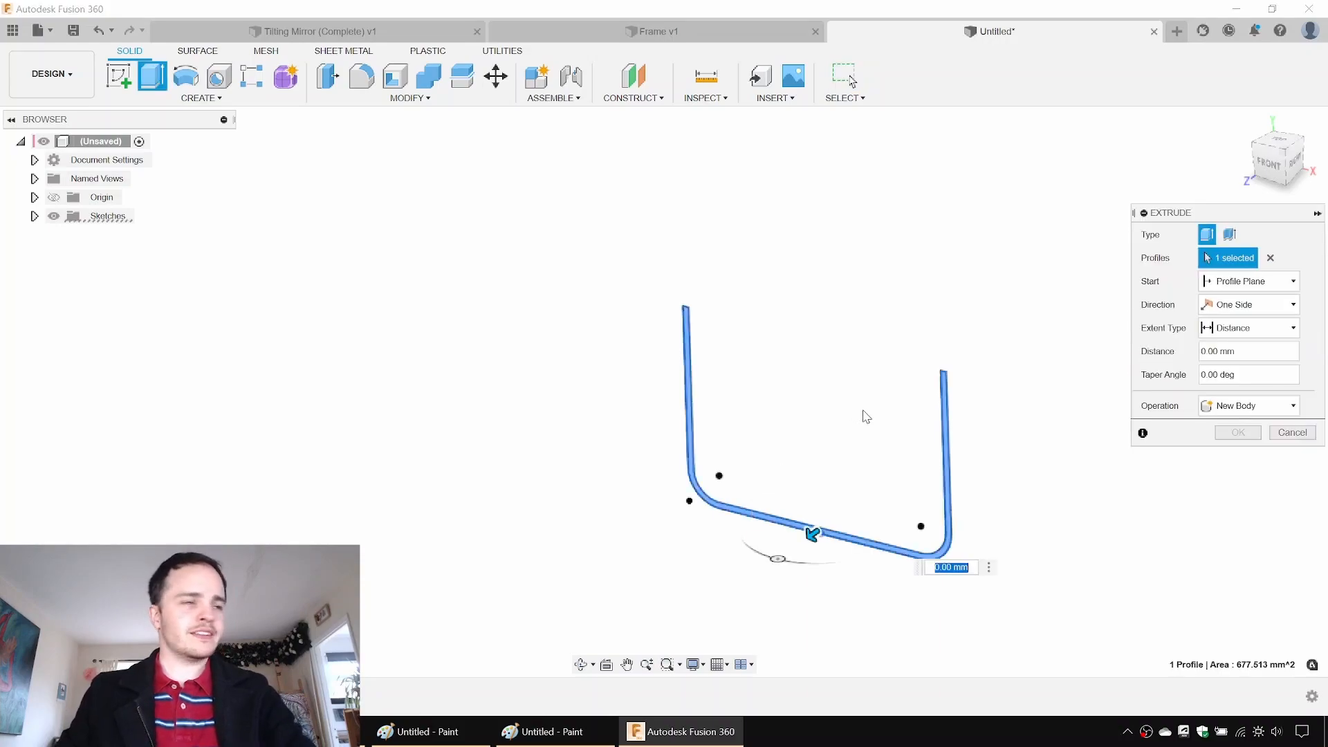
type("33.25")
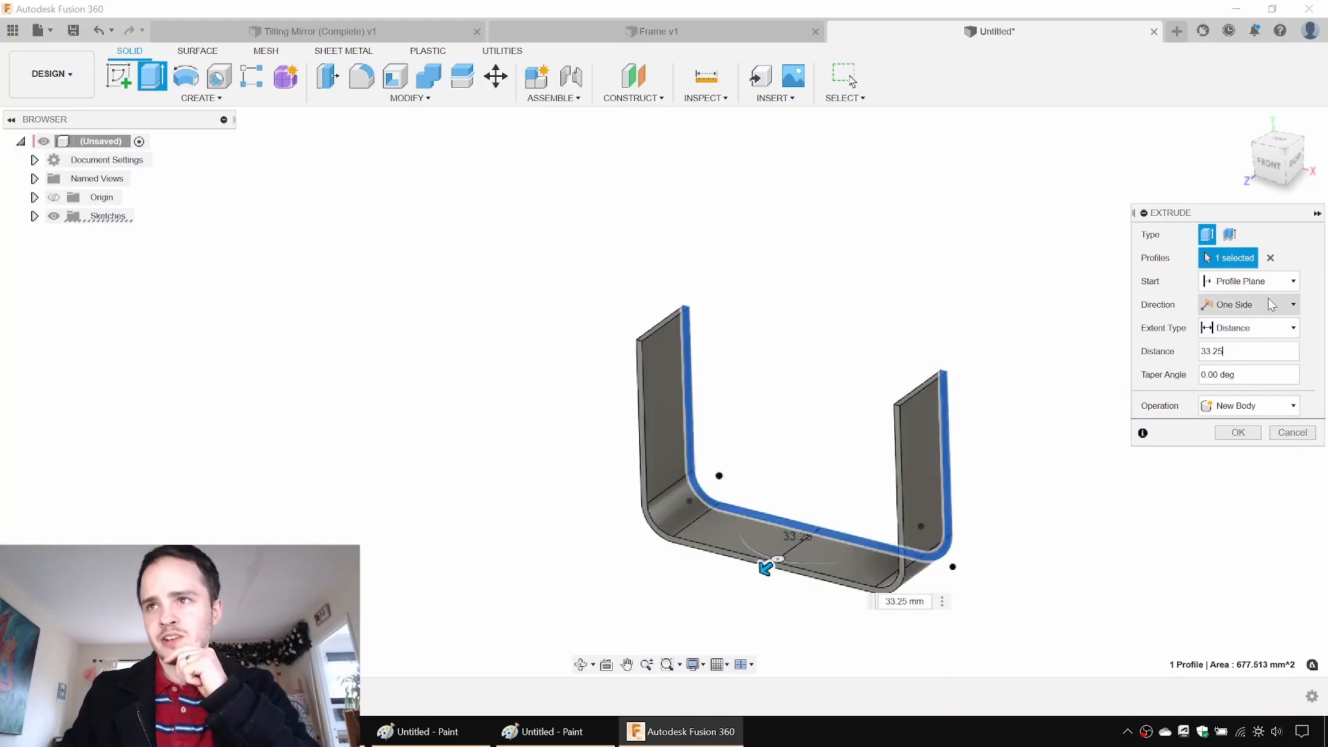
left_click(1271, 305)
left_click(1251, 351)
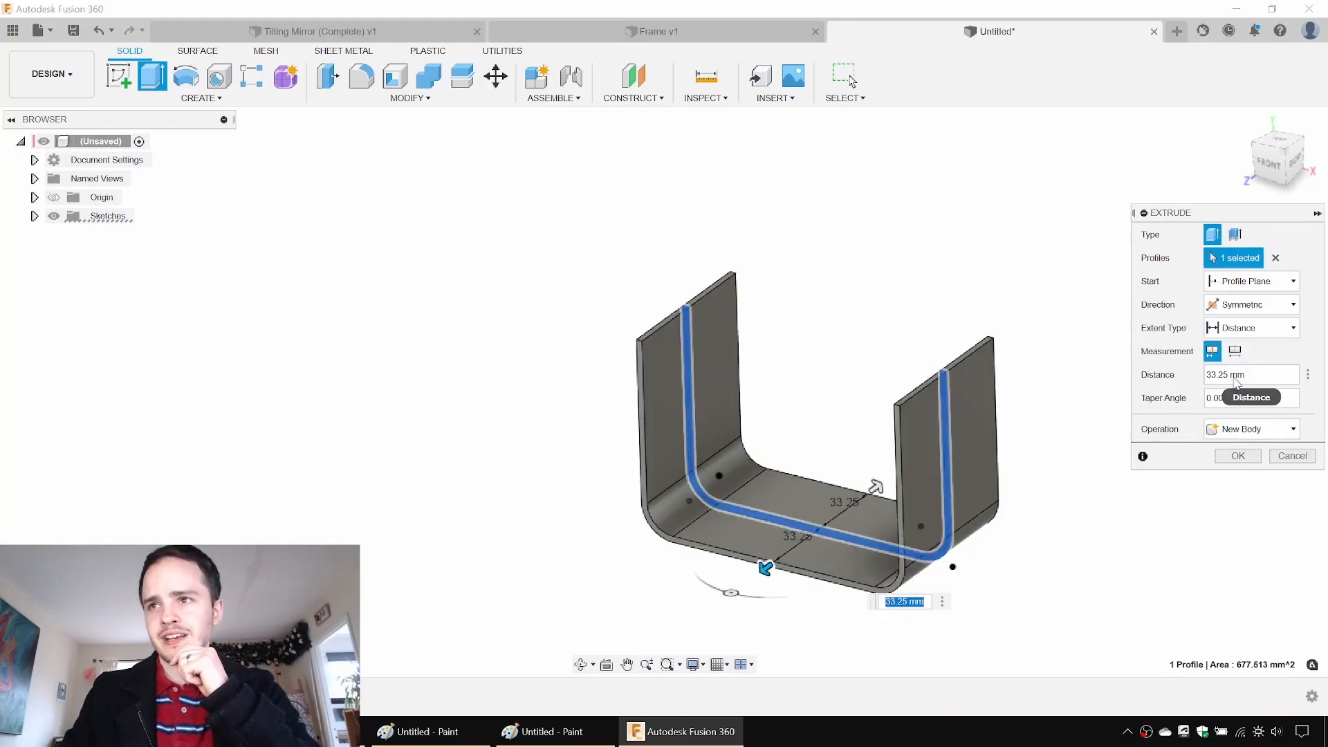
left_click(1236, 352)
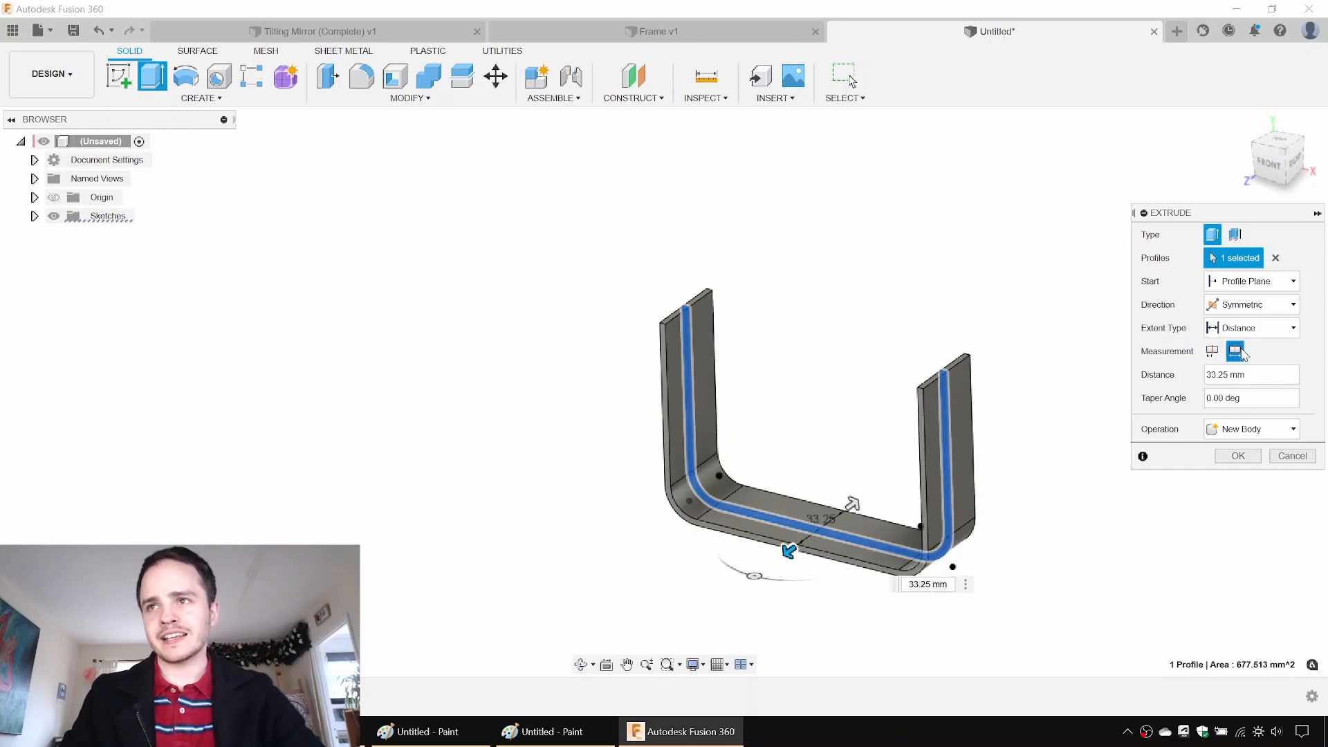
left_click(1237, 457)
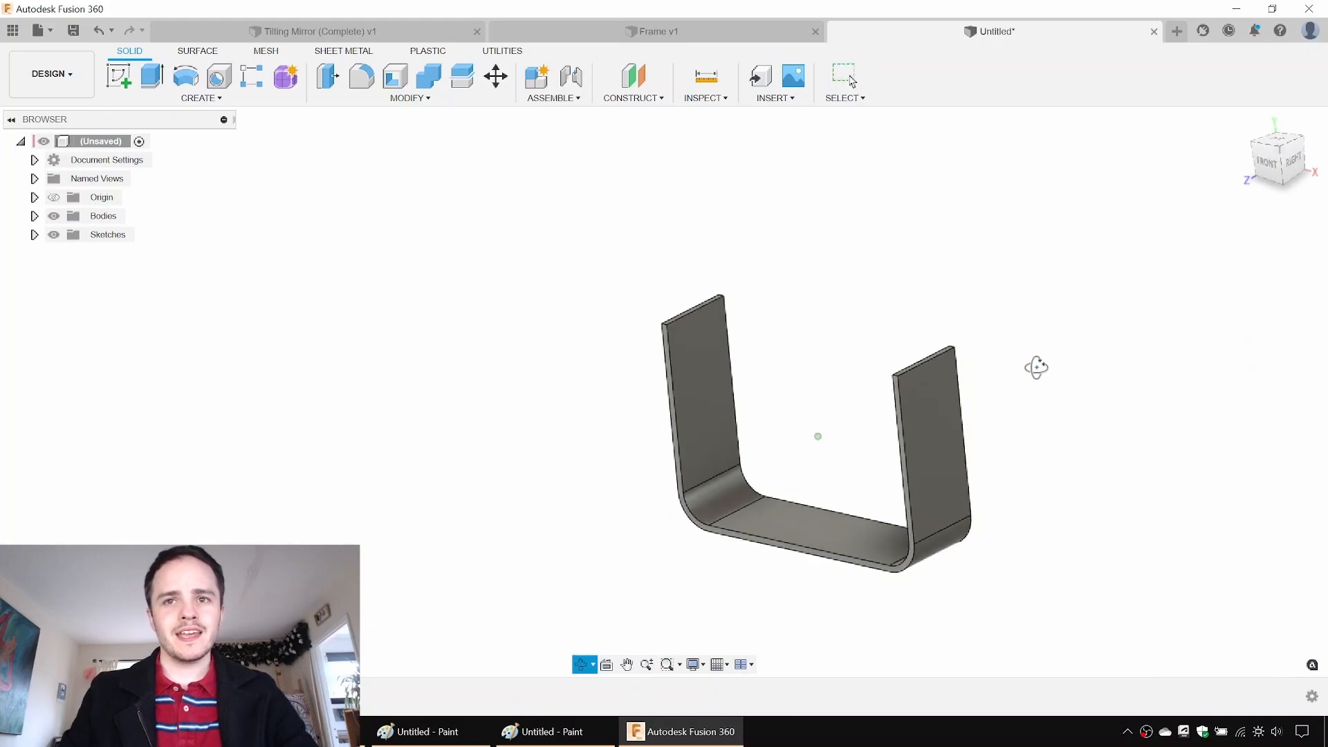
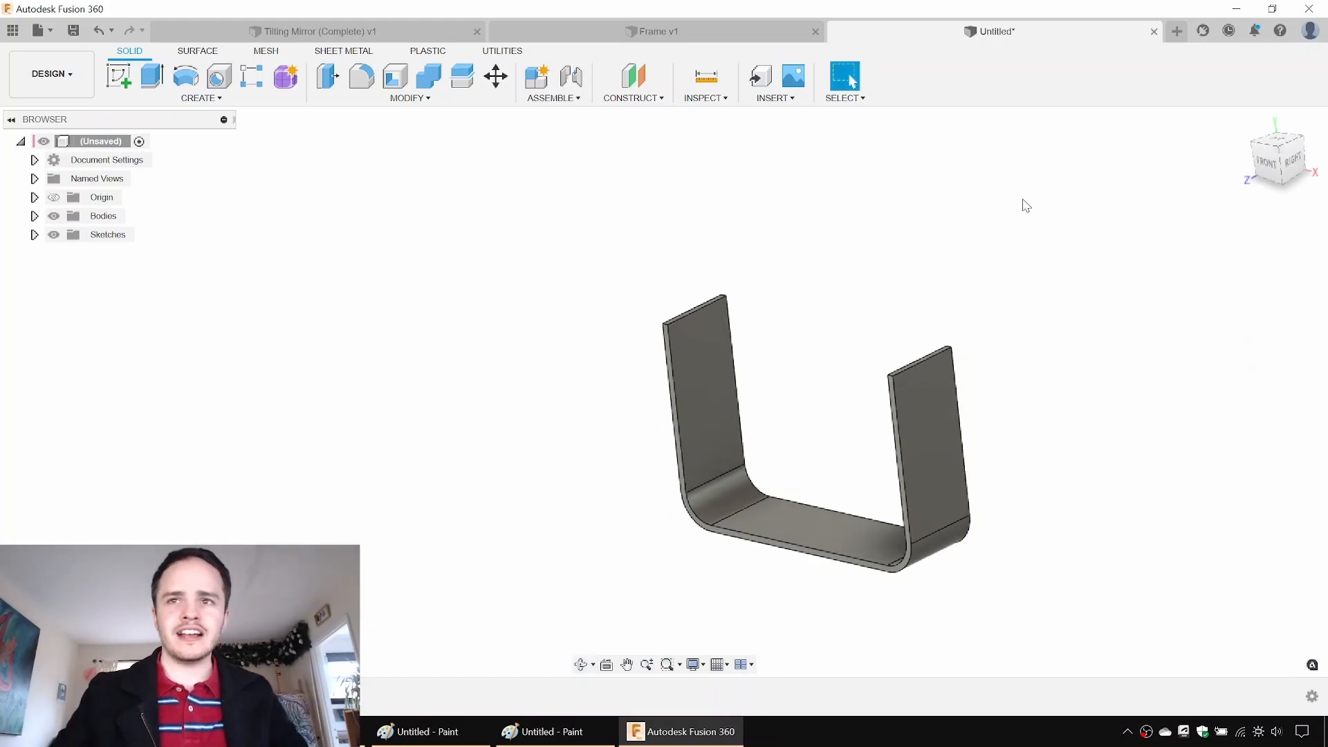
Step: Start a sketch on the right leg's outer face and draw two concentric circles near its upper end
left_click(125, 81)
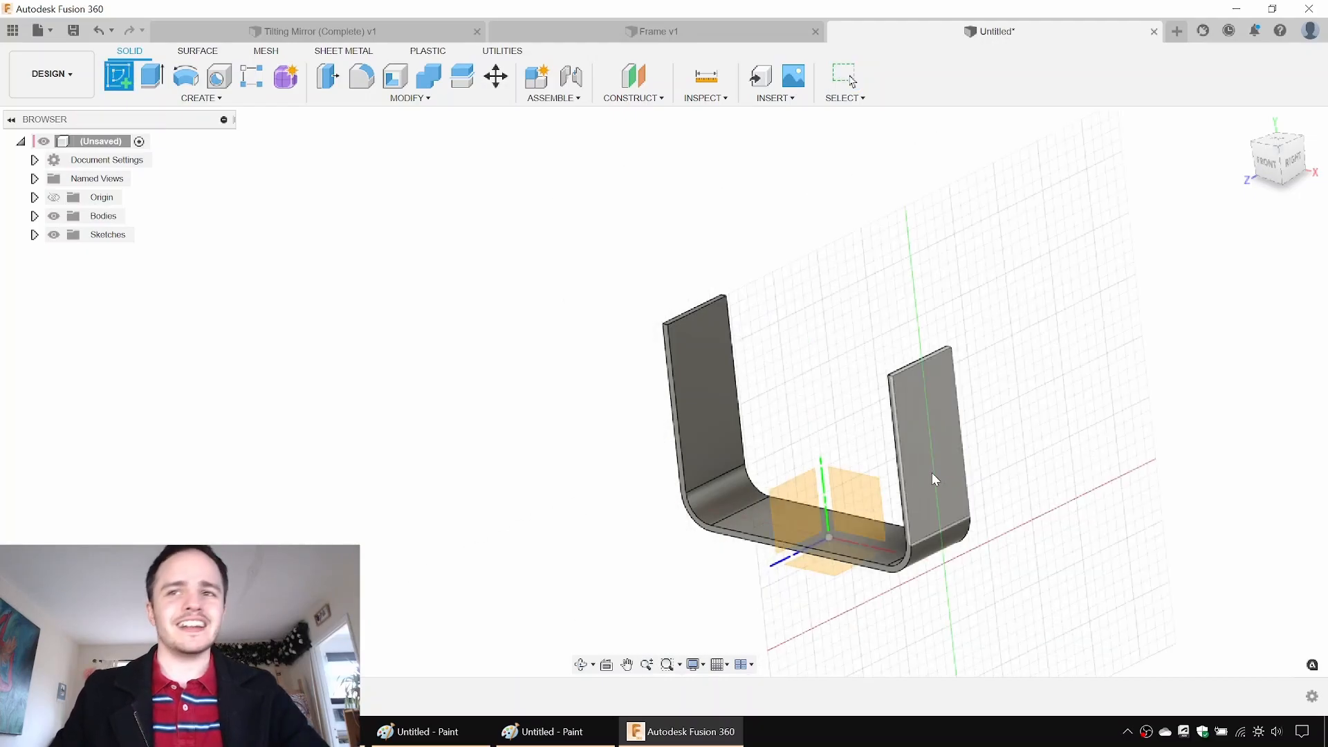
left_click(907, 413)
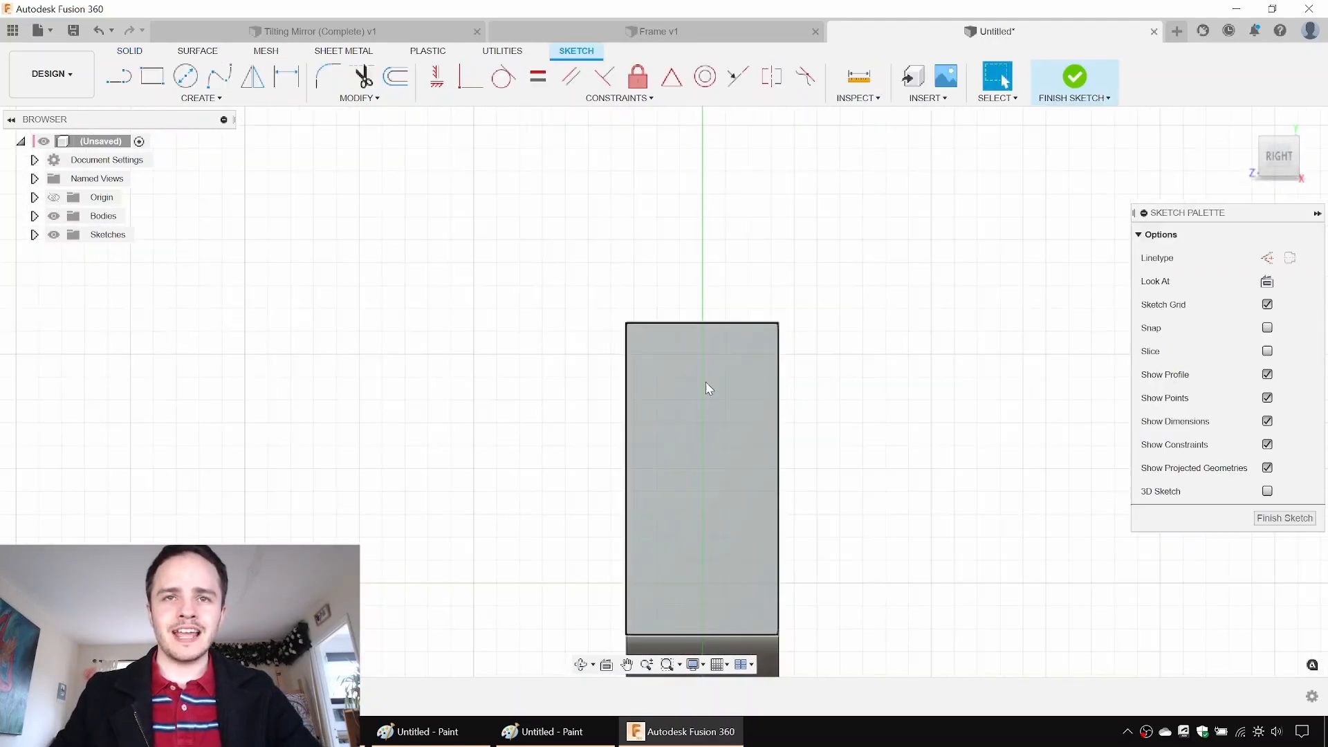
key("c")
left_click(733, 402)
key("Escape")
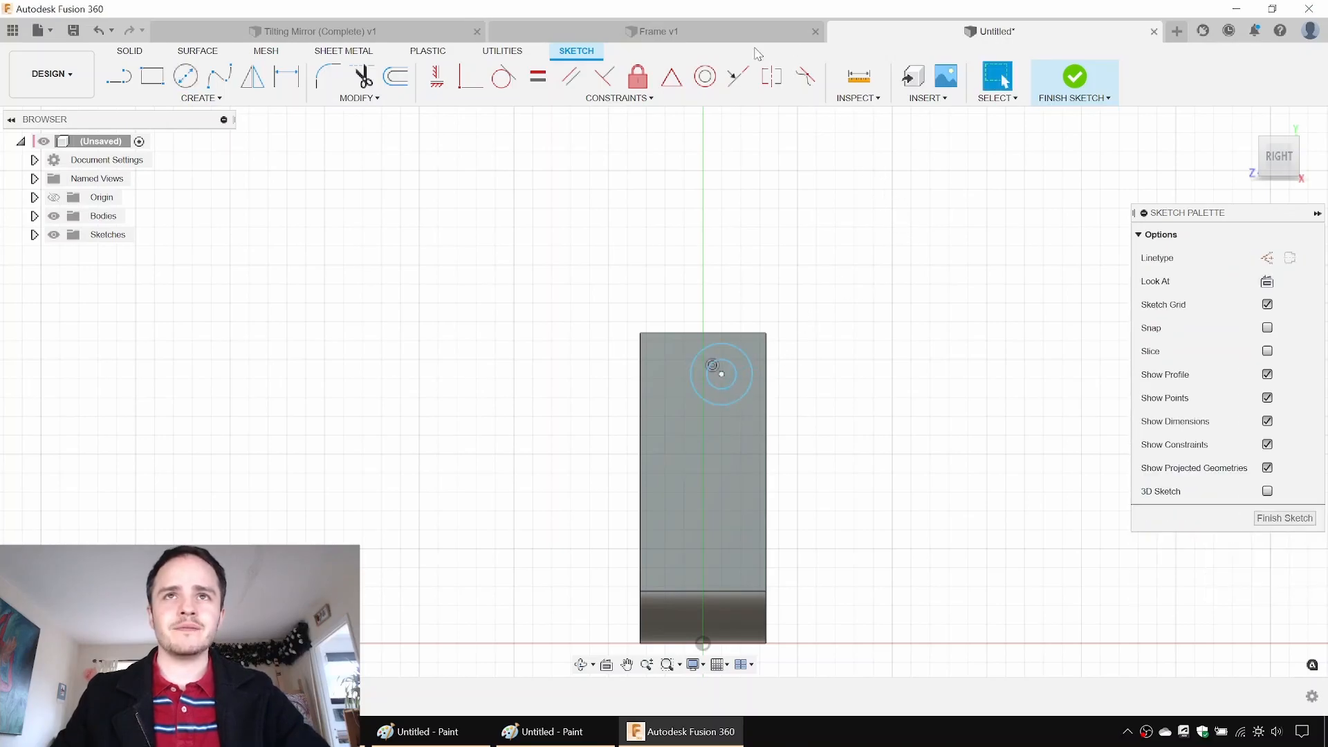
Step: Apply a Tangent constraint between the outer circle and the top edge of the leg's face
left_click(504, 82)
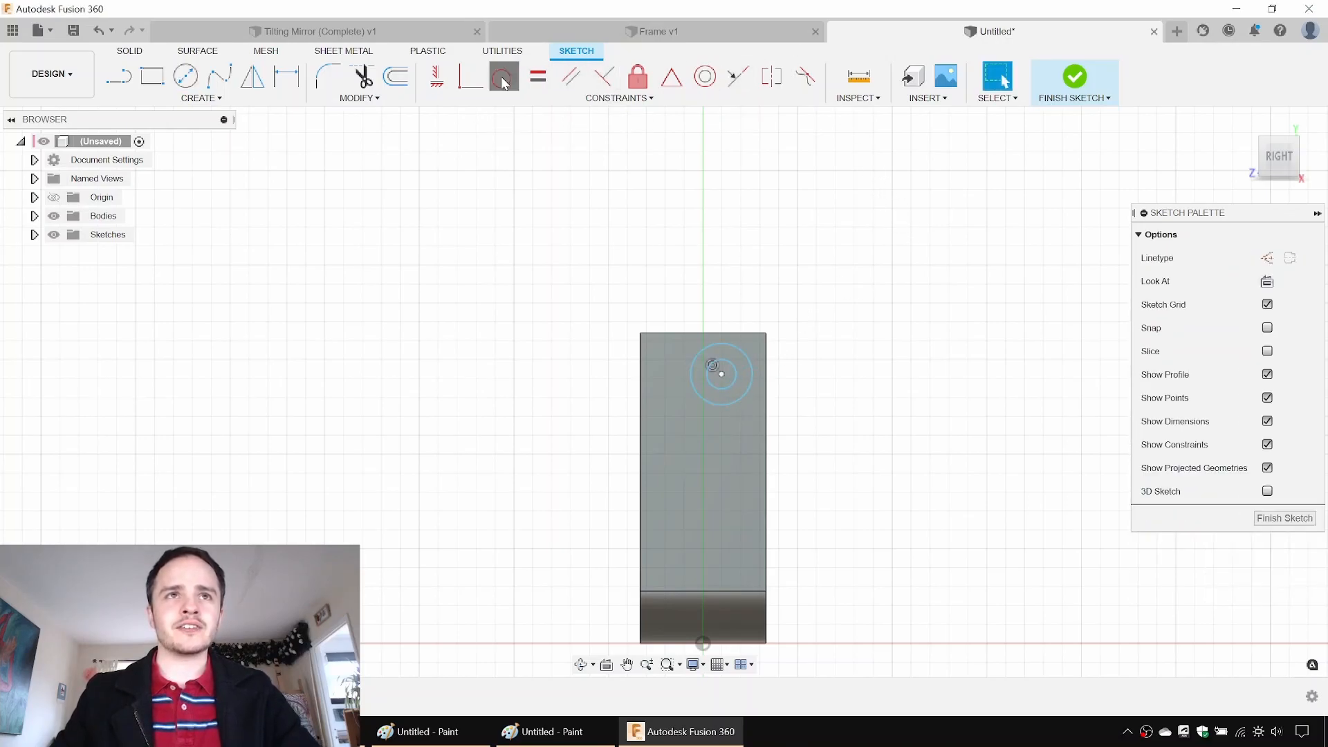
left_click(740, 348)
left_click(735, 334)
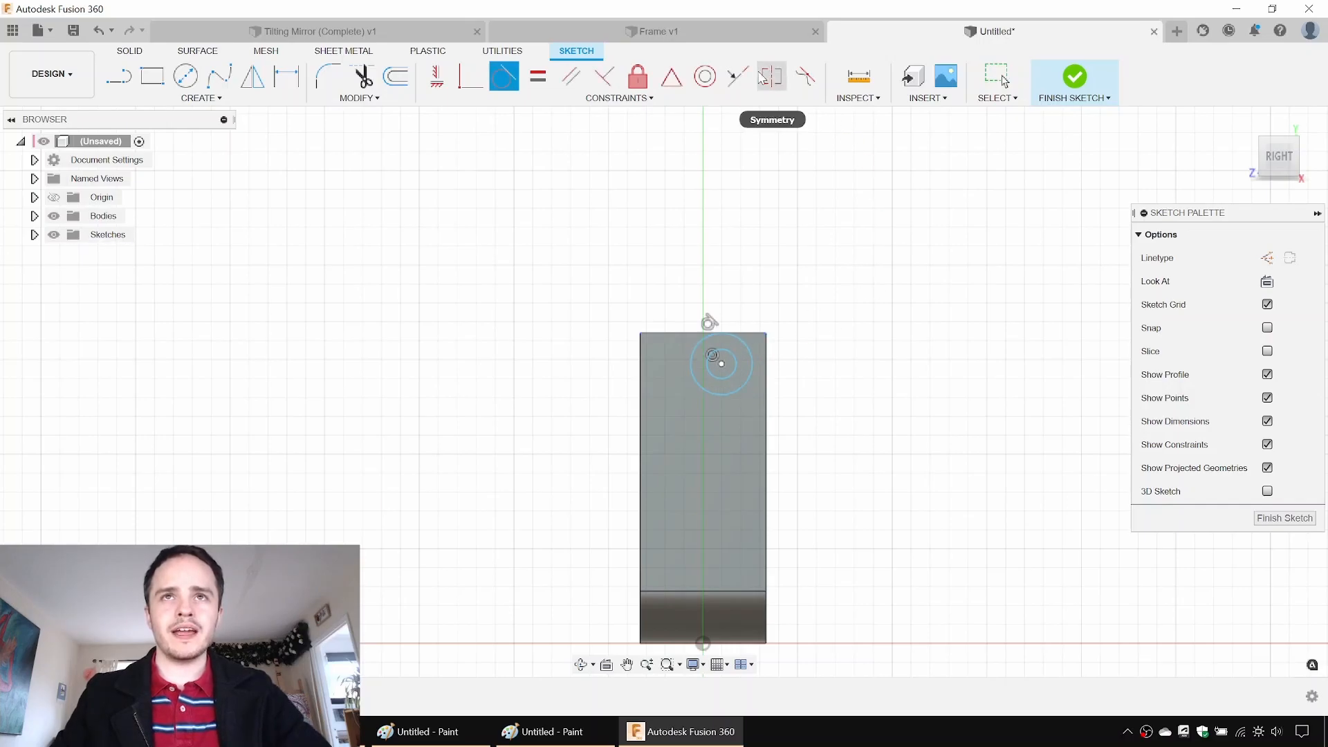
key("Escape")
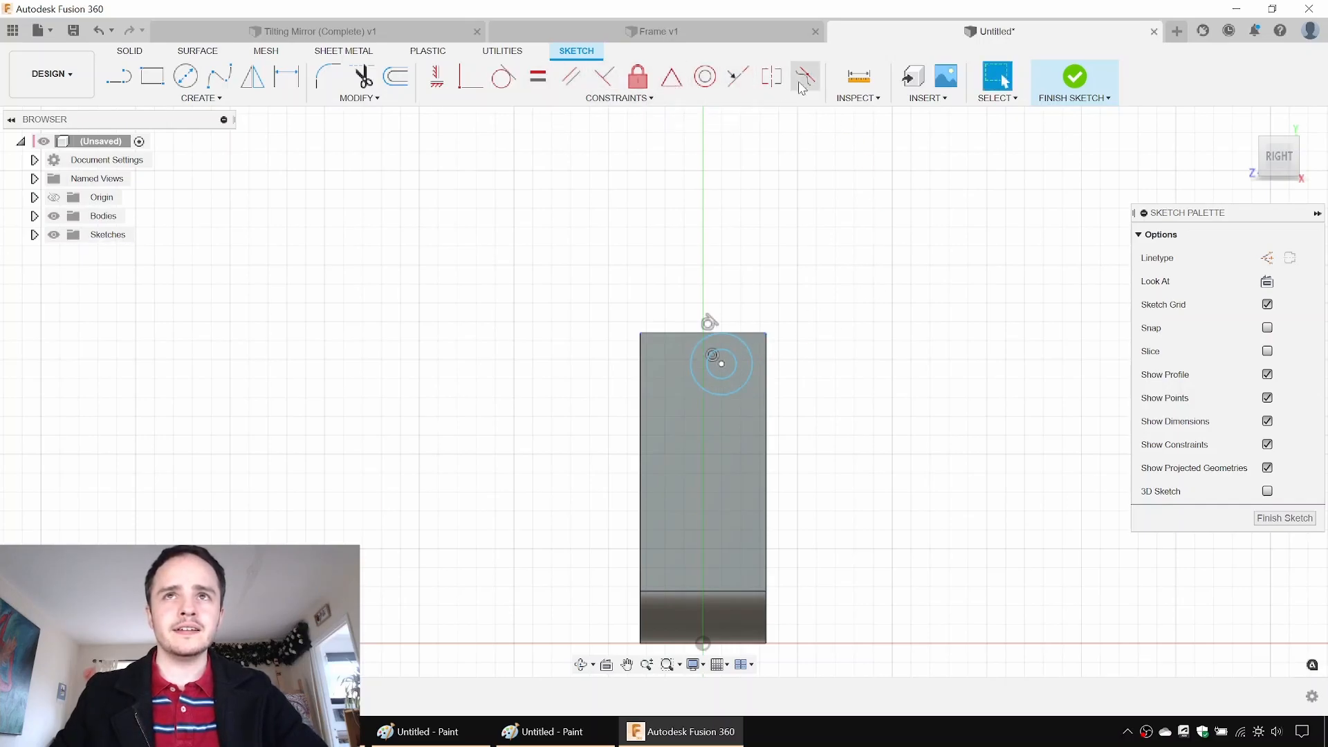
Step: Align the circles' centre vertically with the origin using a Horizontal/Vertical constraint, then enlarge the outer circle slightly
left_click(669, 102)
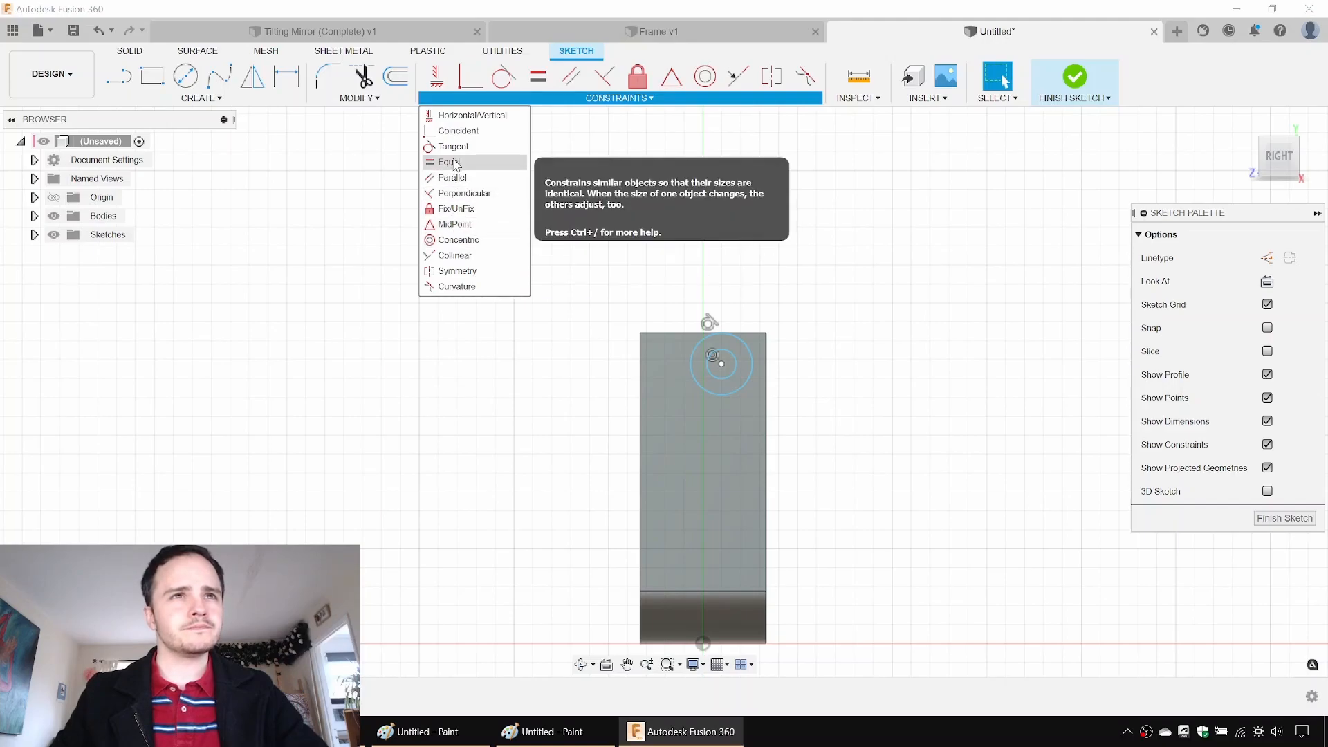
left_click(470, 114)
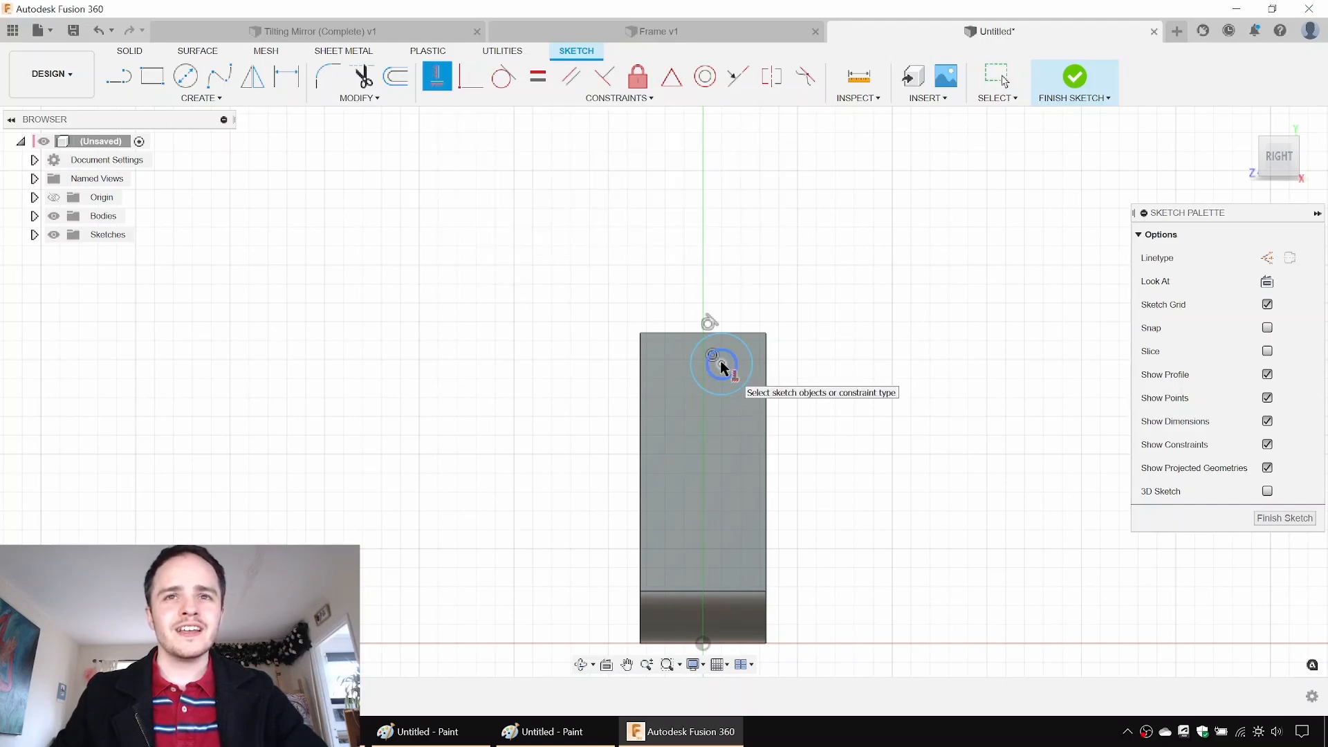
left_click(702, 645)
key("Escape")
left_click_drag(700, 366, 705, 374)
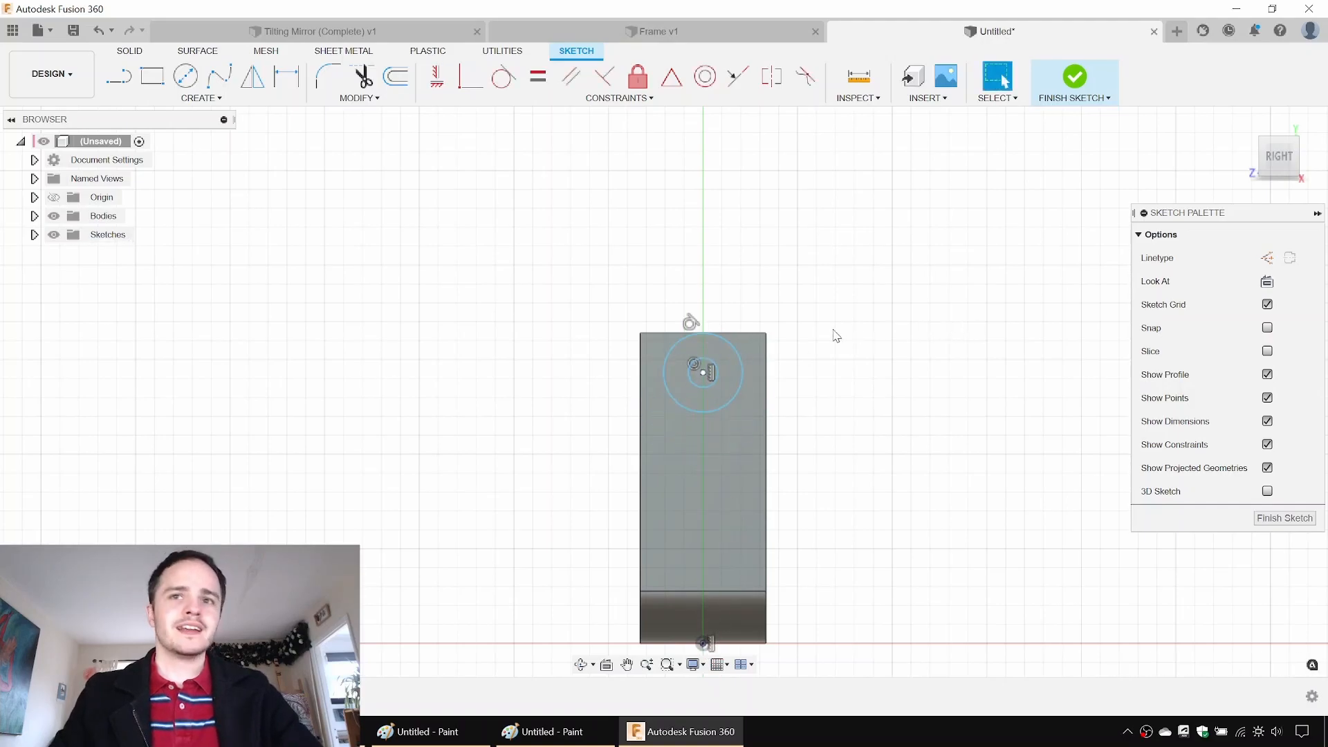
Step: Dimension the outer circle's diameter as 15 mm
key("d")
left_click(735, 350)
left_click(786, 265)
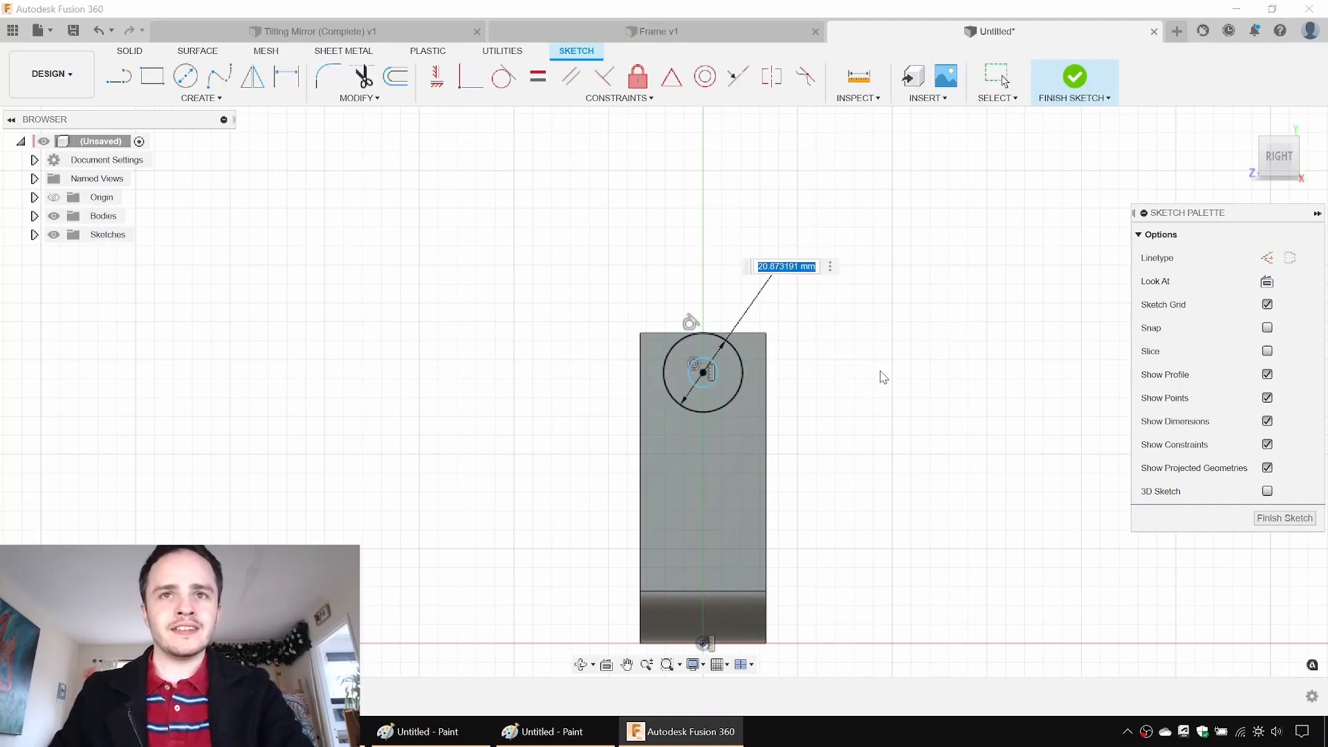
type("15")
key("Return")
Step: Dimension the inner circle's diameter as 6.15 mm
scroll(716, 373, "up", 2)
left_click(716, 370)
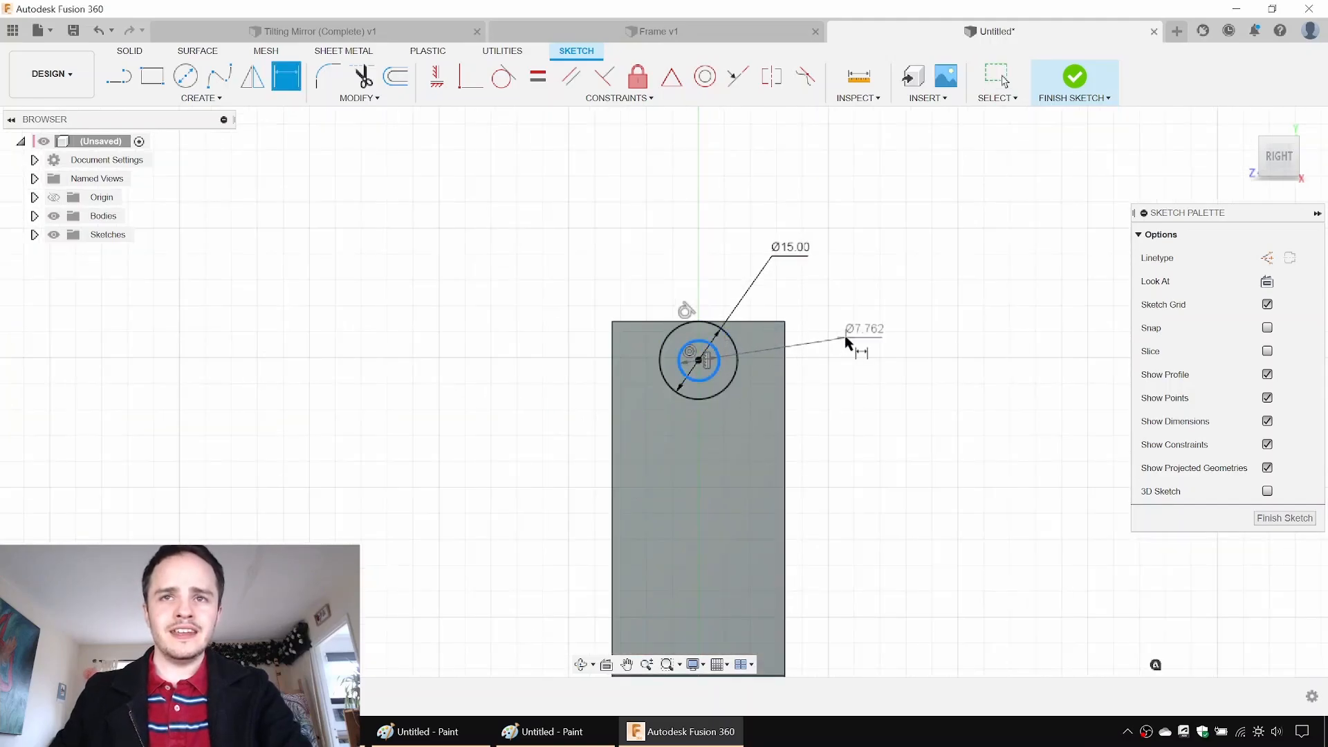
left_click(828, 344)
type("6.1")
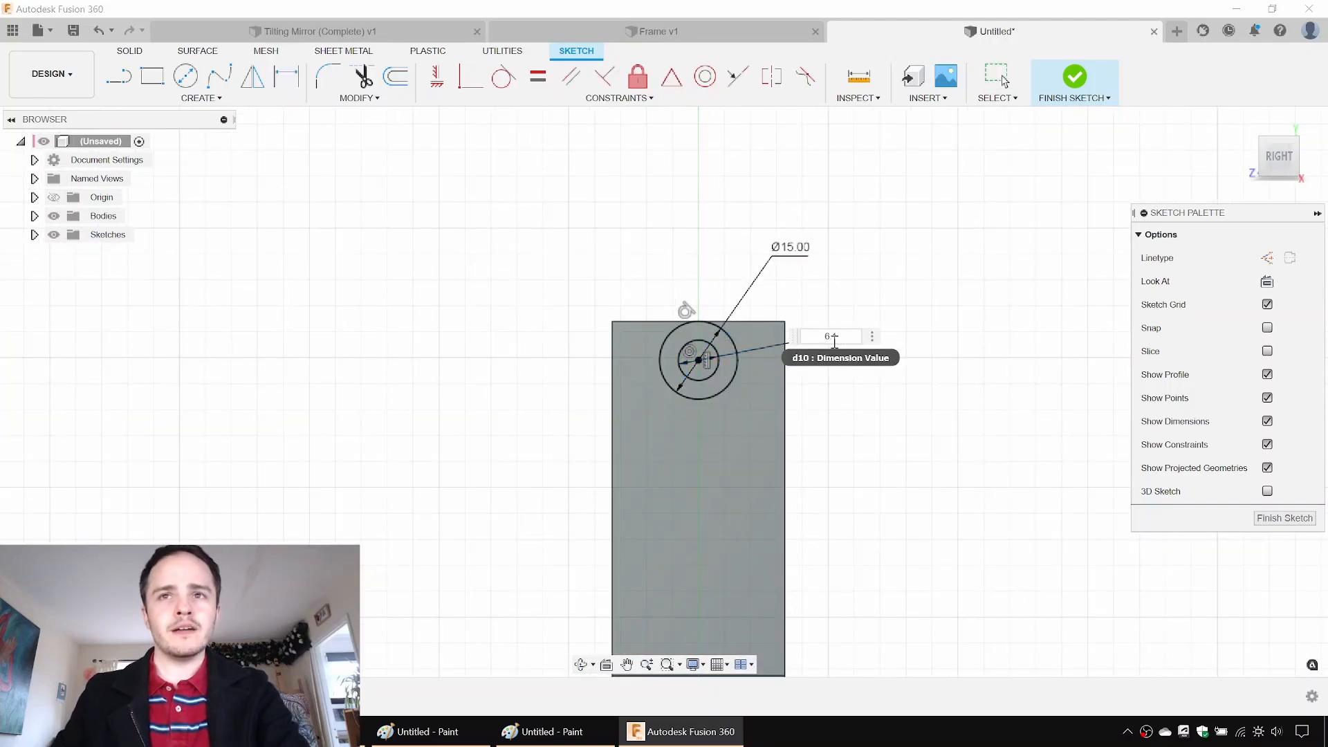
key("Return")
key("Escape")
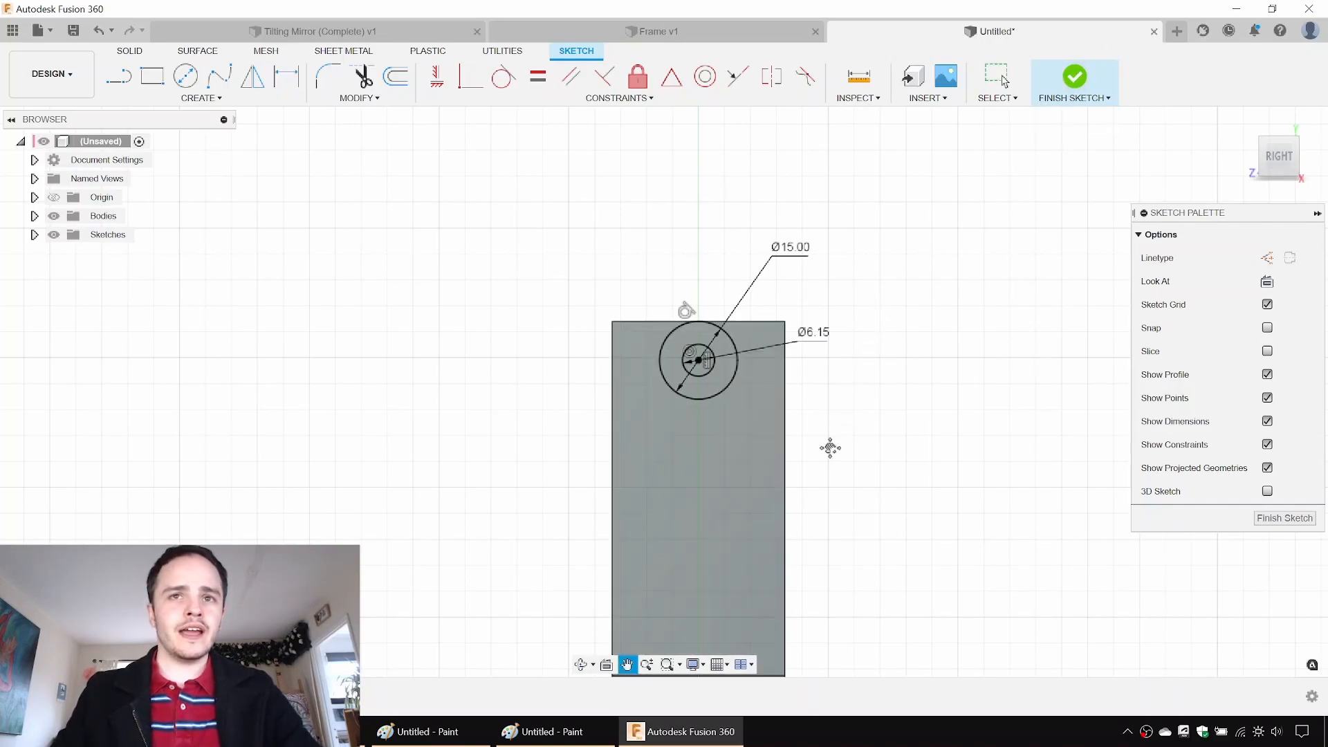
Step: Draw two lines tangent to the outer circle's left and right sides, running down and outward to about the middle of the leg
middle_click_drag(830, 448, 779, 320)
key("l")
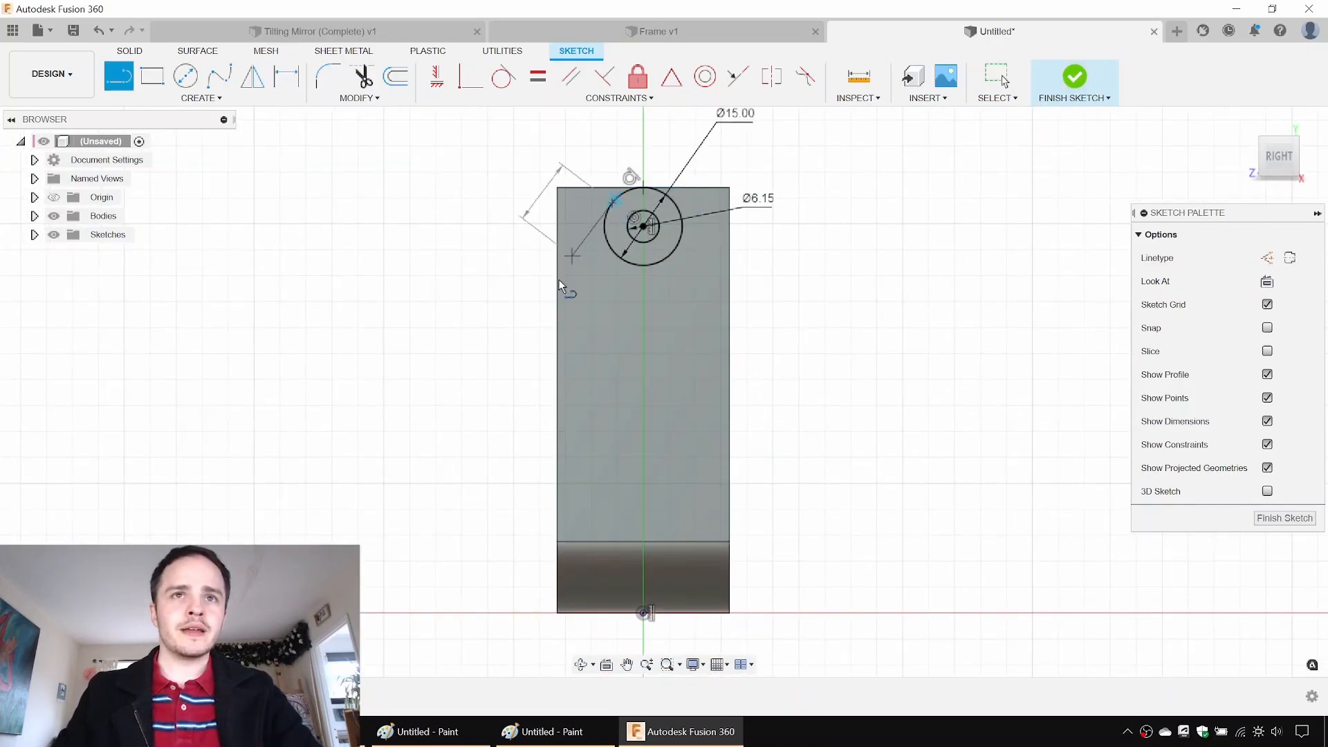
double_click(579, 394)
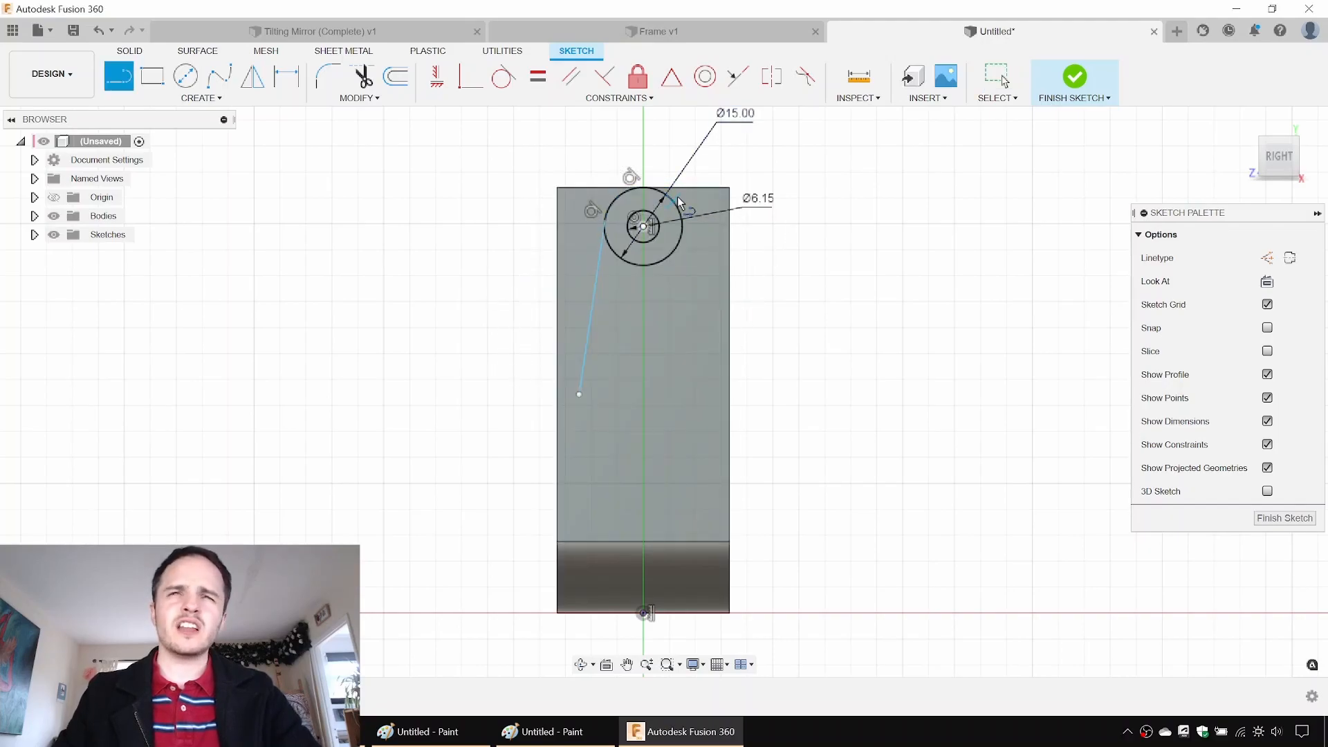
key("Escape")
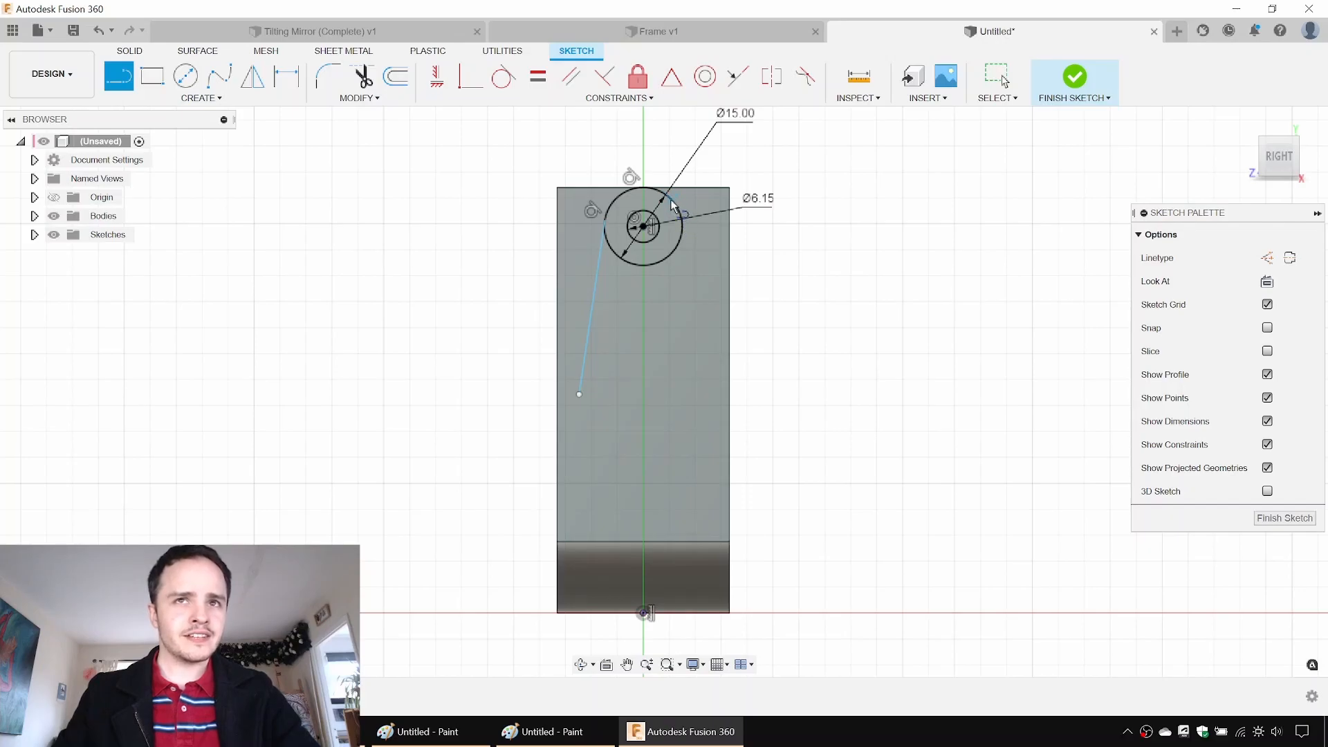
left_click(706, 365)
key("Escape")
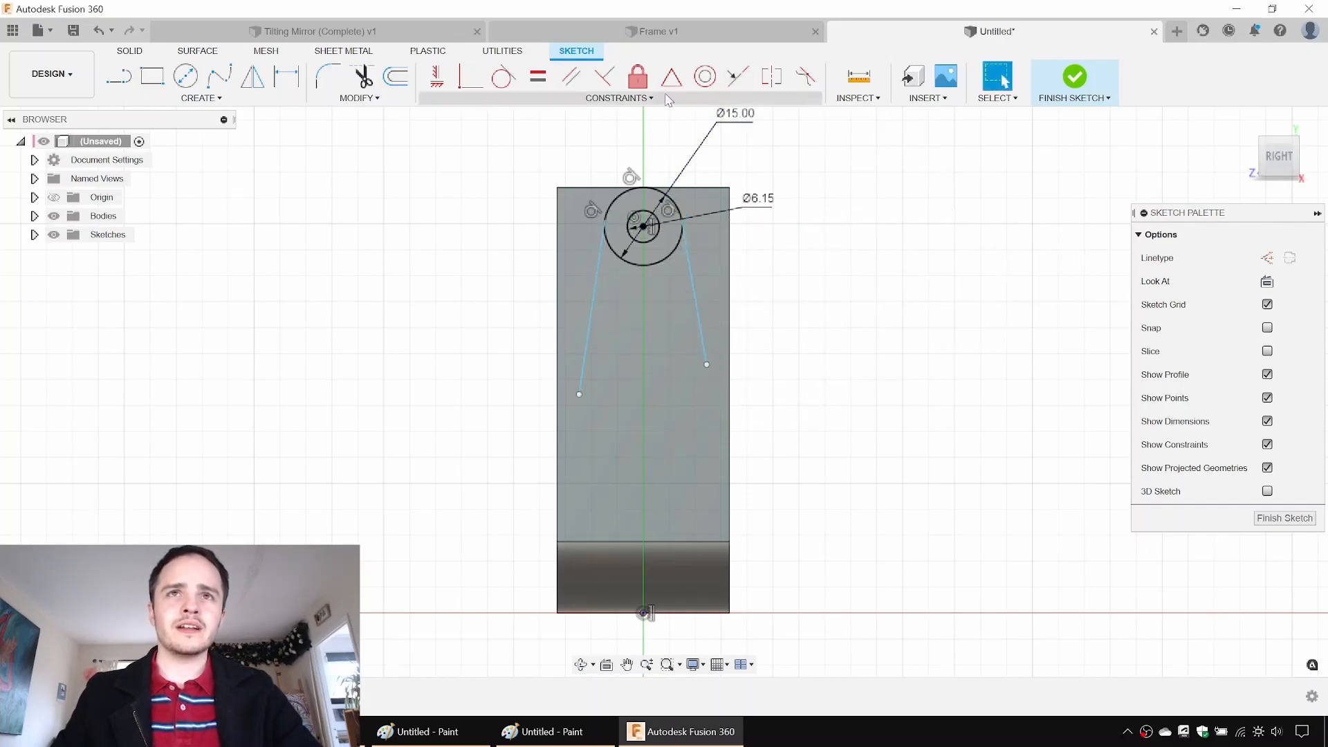
Step: Apply an Equal constraint to the two tangent lines and adjust their lower endpoints to a slightly outward taper
left_click(539, 87)
left_click(589, 332)
left_click(701, 330)
key("Escape")
mouse_move(712, 393)
left_mouse_down()
mouse_move(711, 336)
mouse_move(700, 367)
left_mouse_up()
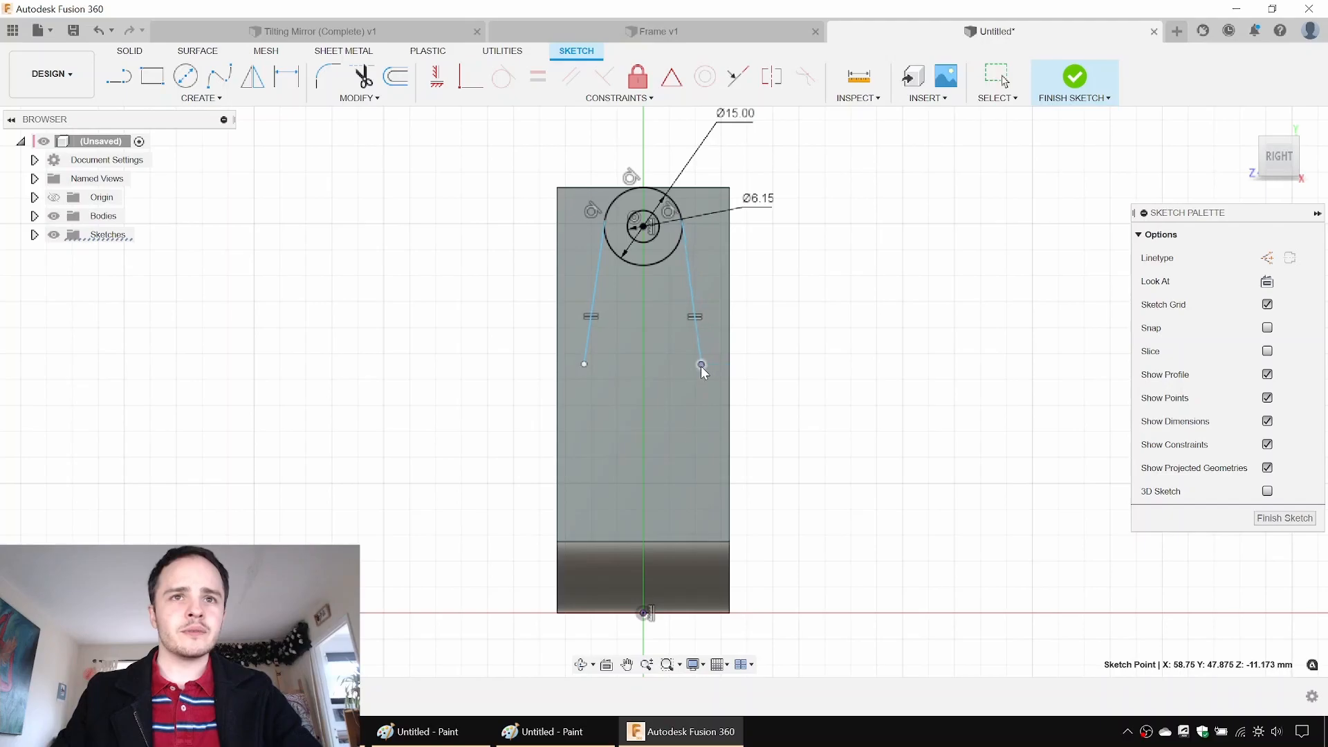
left_click(864, 430)
left_click_drag(592, 364, 588, 389)
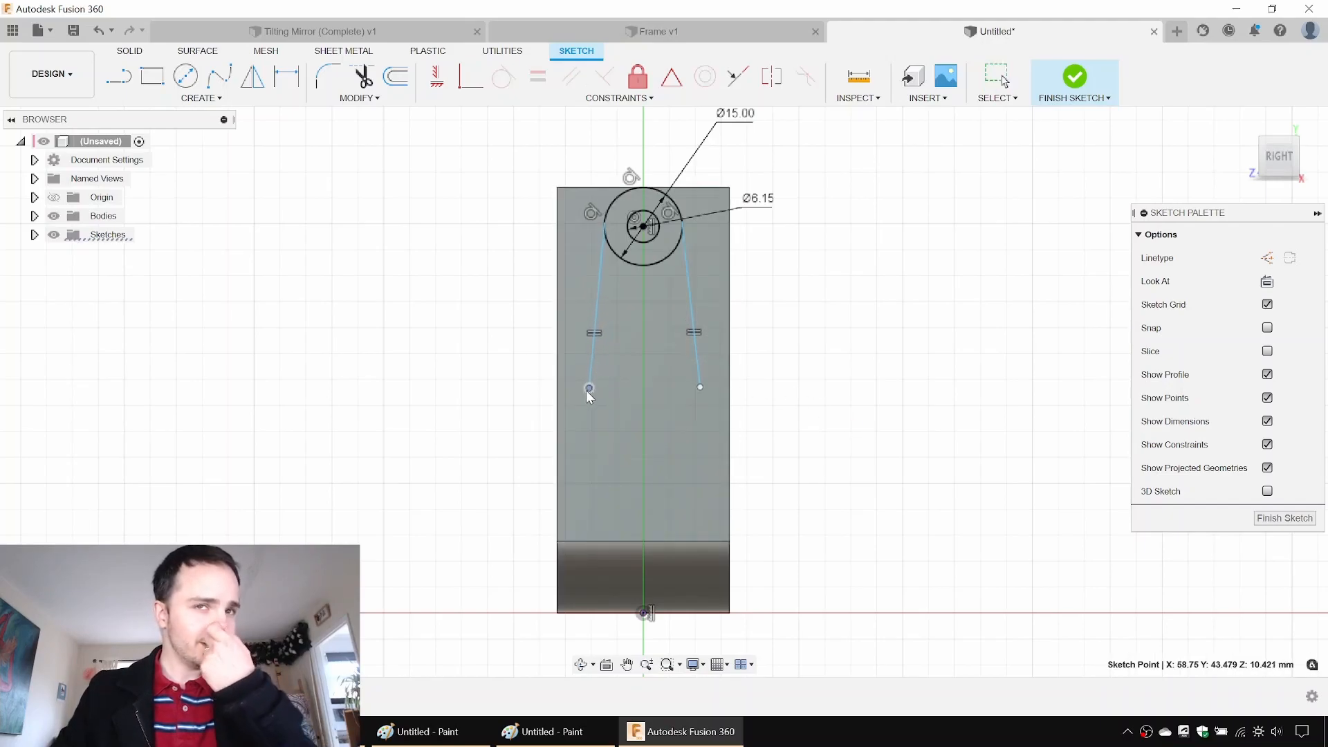
left_click(200, 98)
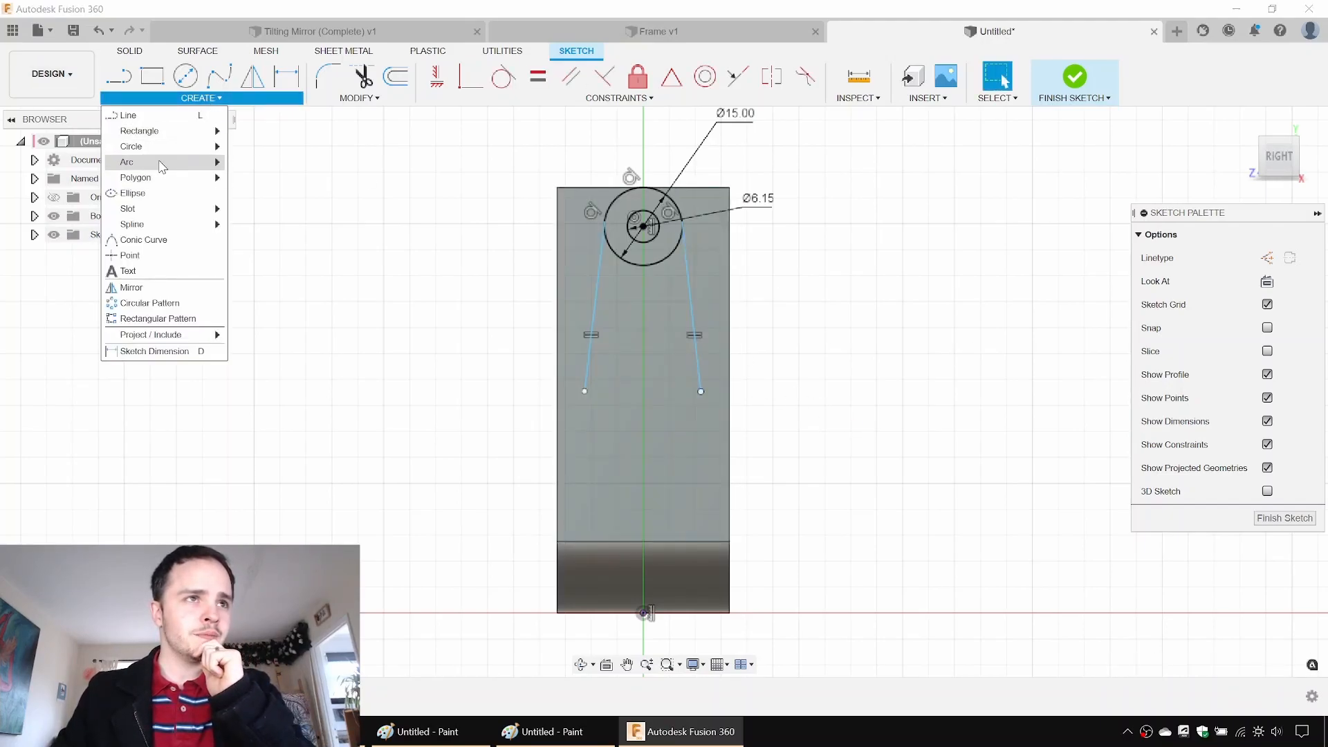
left_click(569, 431)
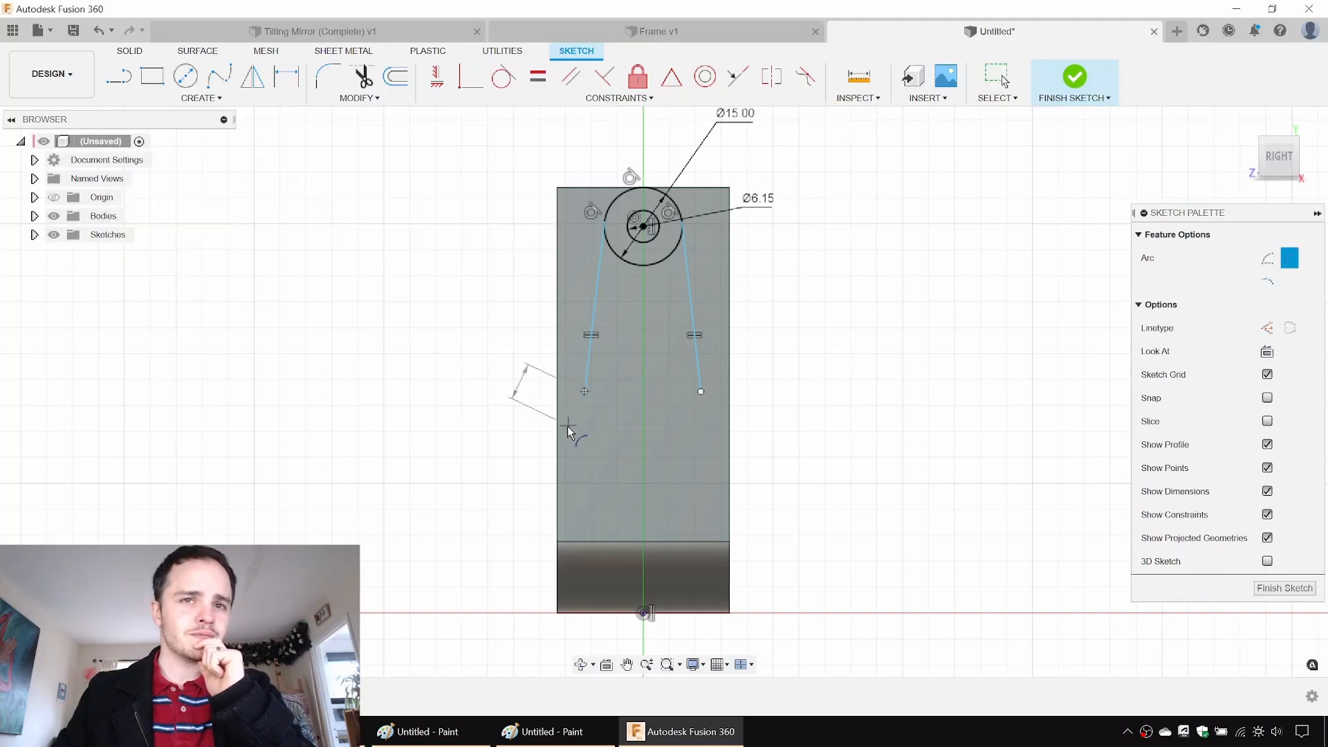
key("Escape")
Step: Draw two connected three-point arcs from the left line's lower end to the left edge of the leg, just above the bend
left_click(215, 103)
left_click(640, 479)
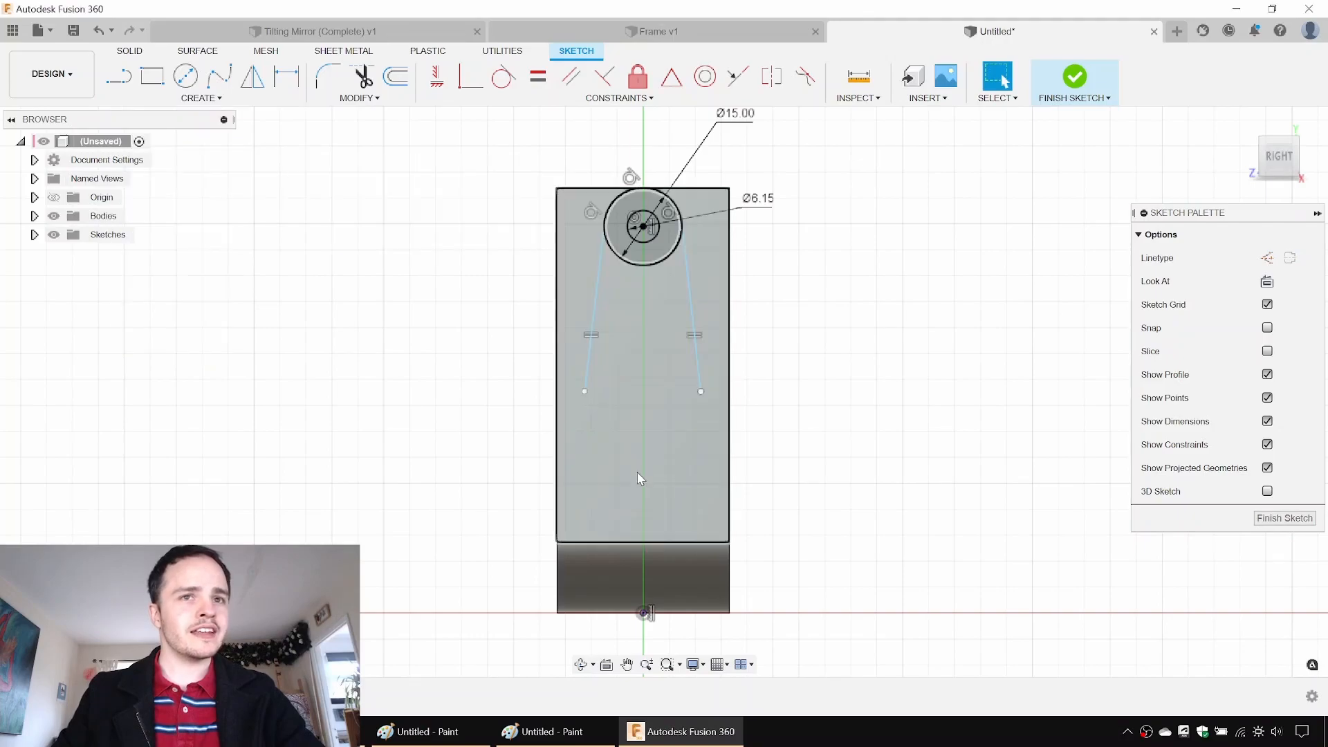
left_click(584, 391)
scroll(587, 472, "up", 1)
scroll(587, 475, "up", 2)
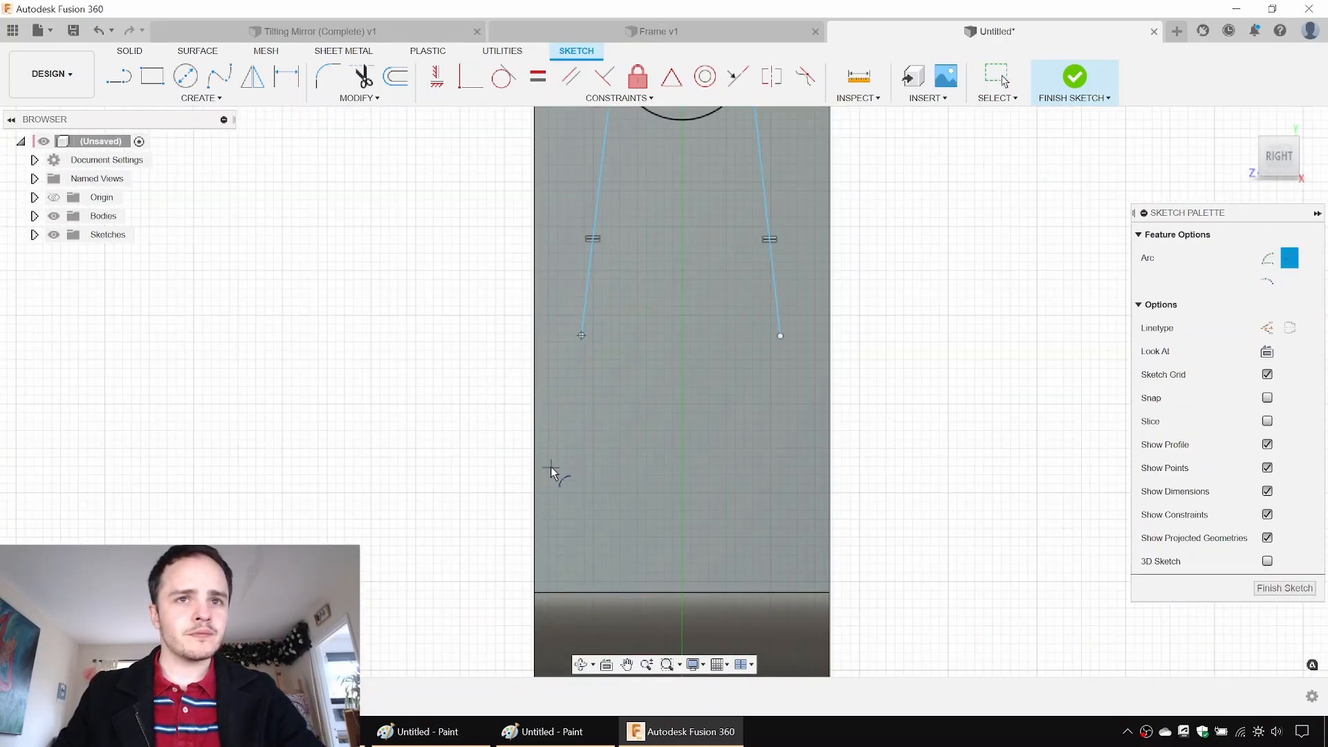
left_click(551, 467)
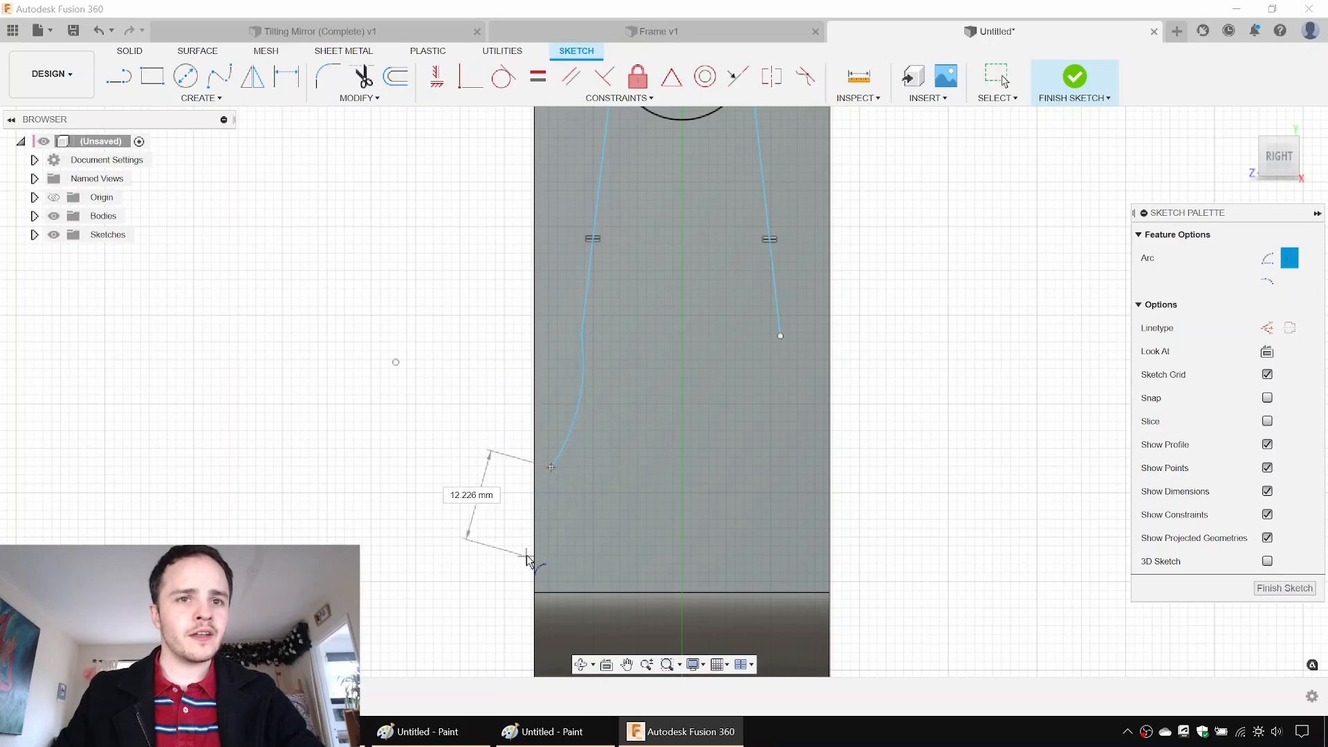
key("Escape")
scroll(546, 494, "up", 1)
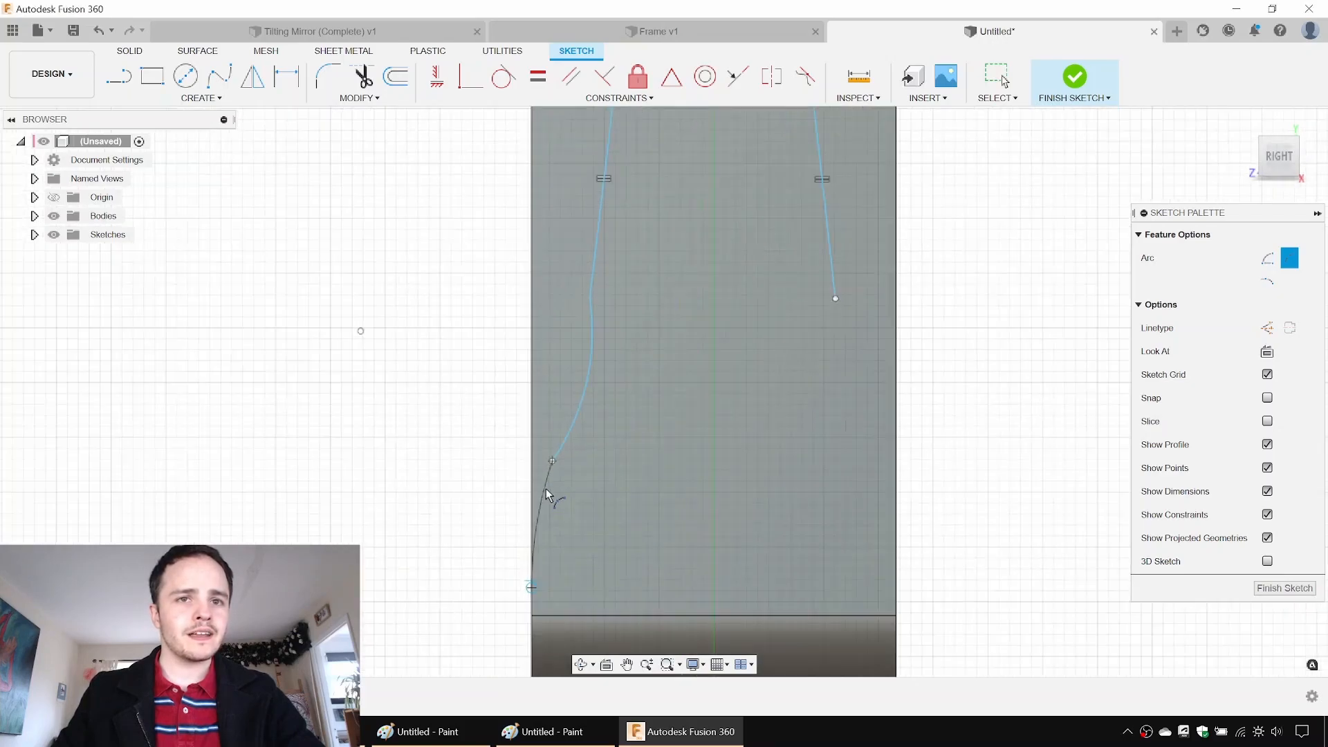
Step: Draw two connected three-point arcs from the right line's lower end to the right edge of the leg, just above the bend
left_click(836, 299)
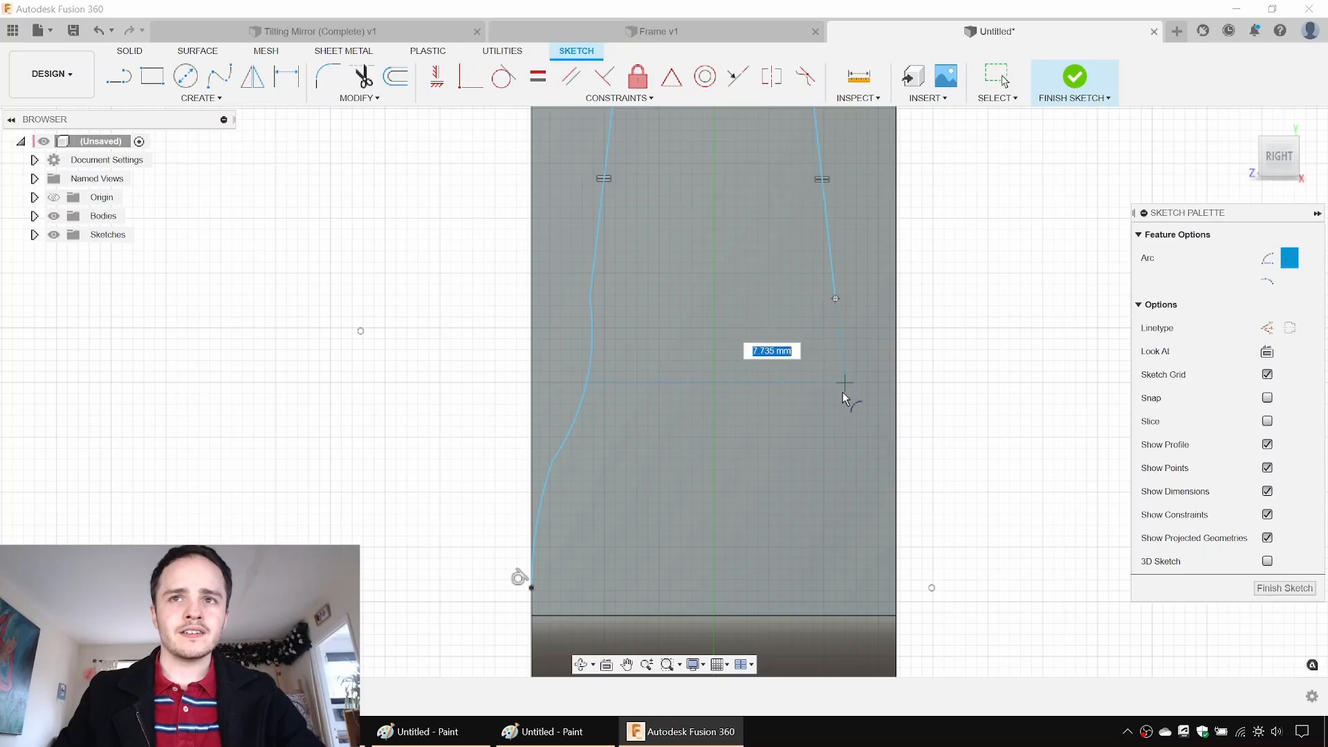
left_click(849, 419)
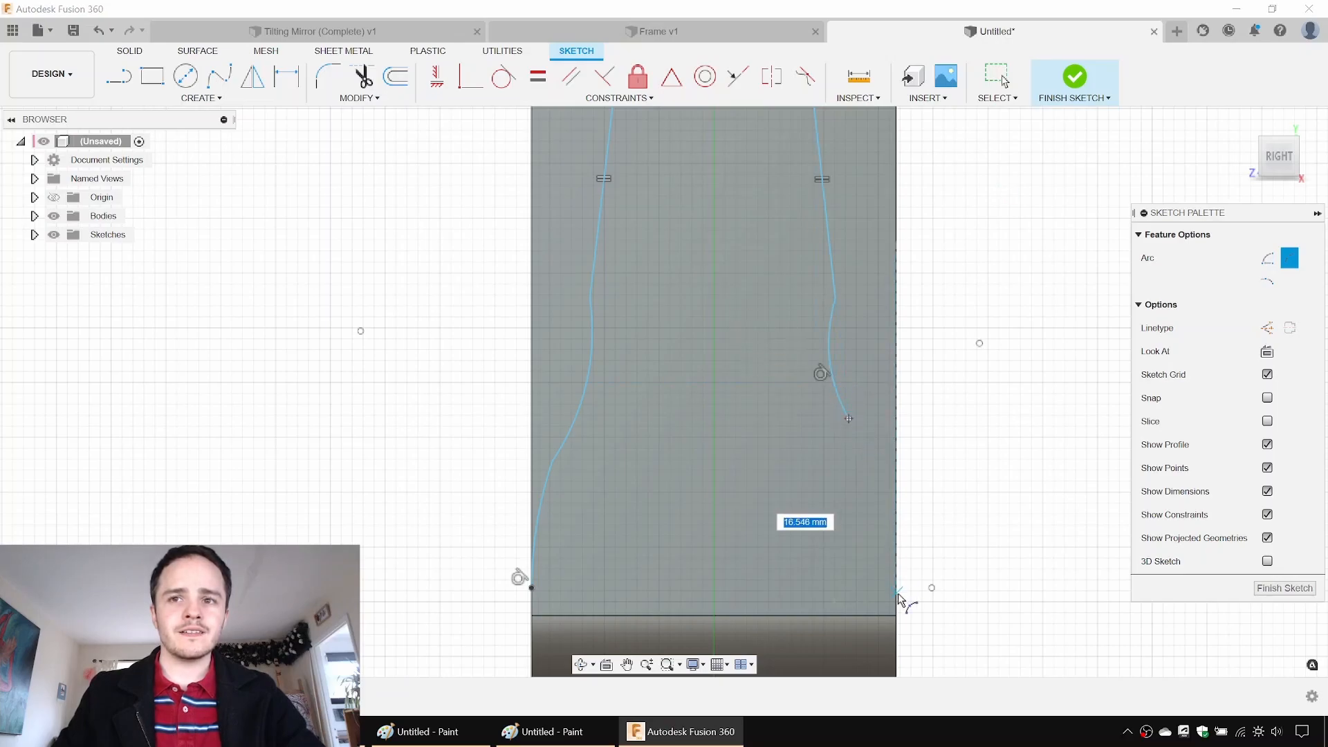
key("Escape")
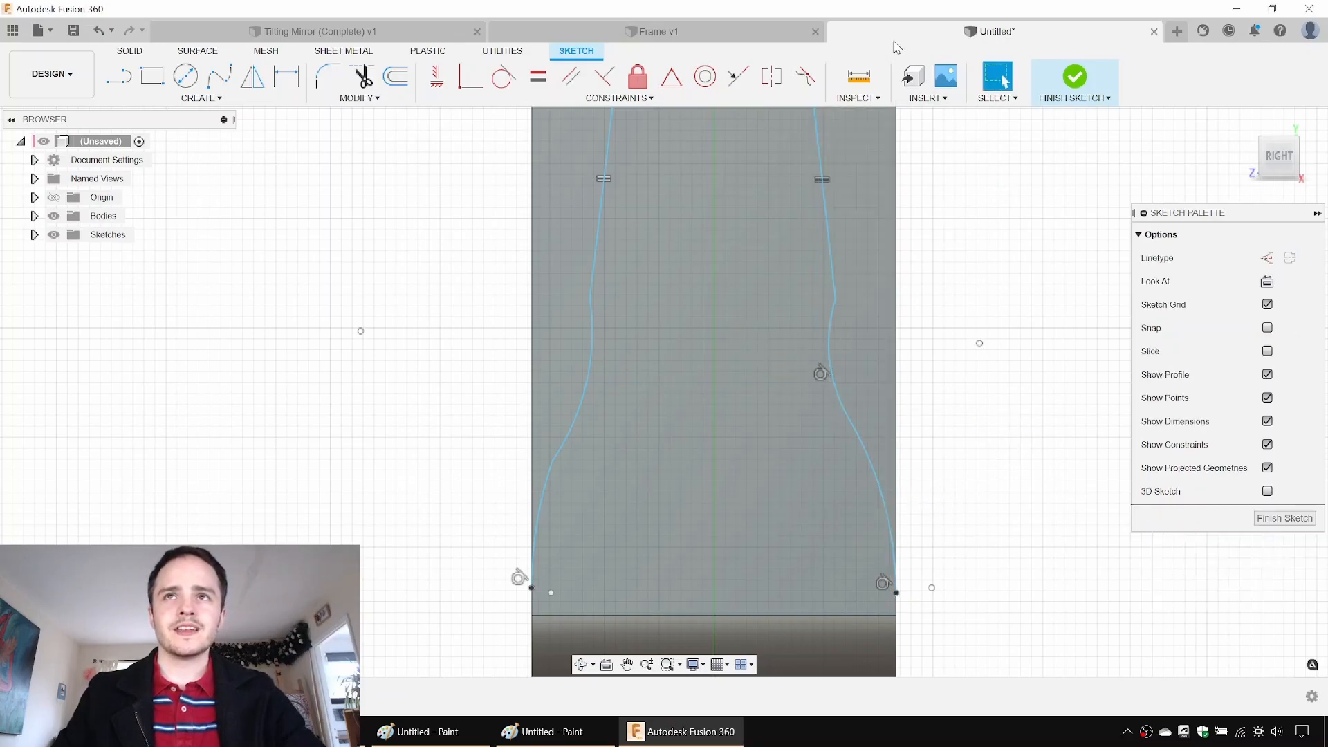
Step: Apply Tangent constraints between the two left arcs and between the upper left arc and the left line
left_click(504, 76)
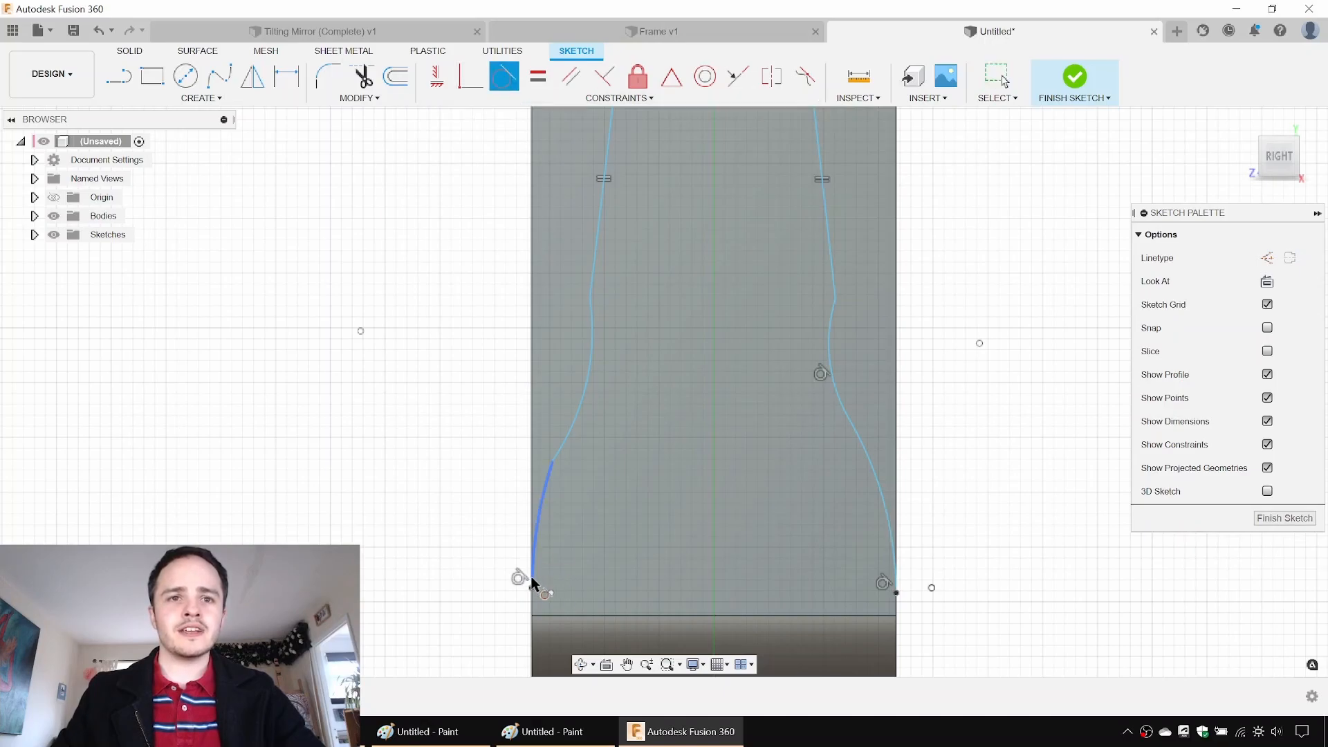
left_click(547, 451)
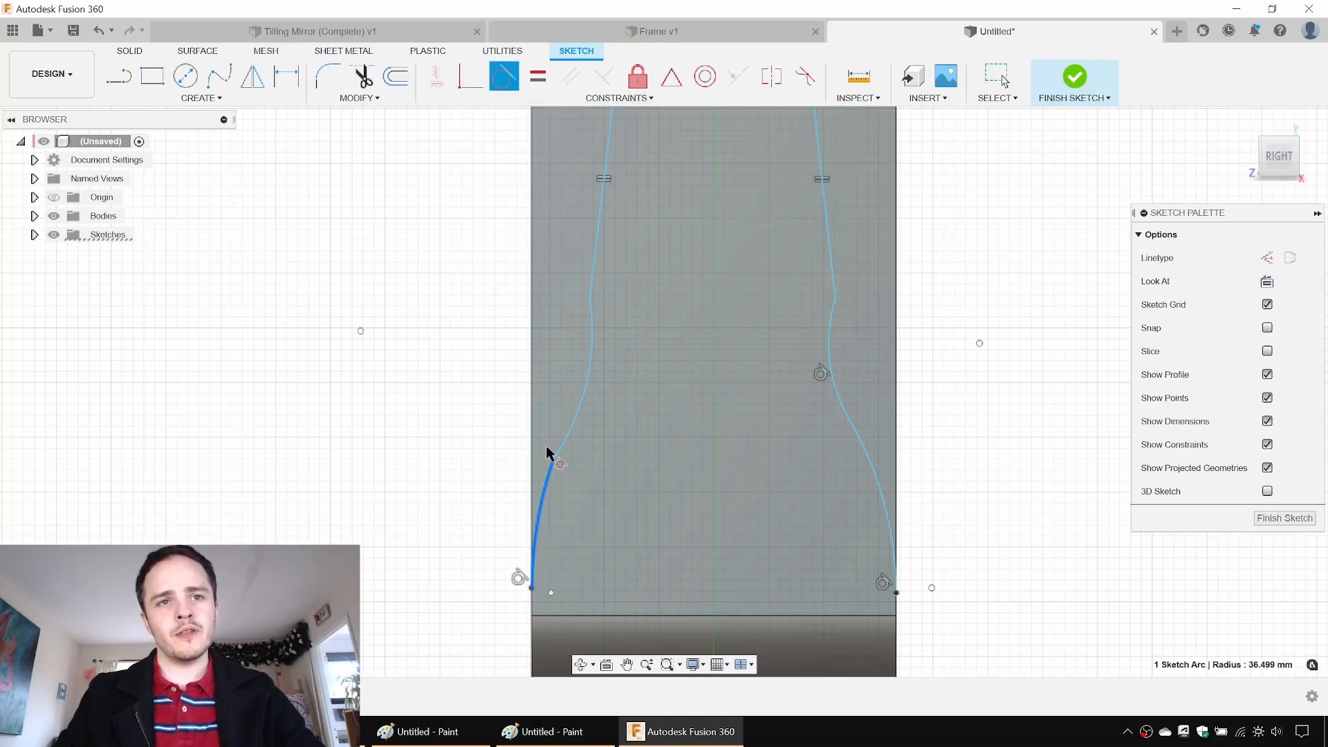
left_click(564, 457)
left_click(574, 393)
left_click(592, 278)
Step: Apply Tangent constraints between the right line and the upper right arc, and between the two right arcs
left_click(841, 265)
left_click(838, 408)
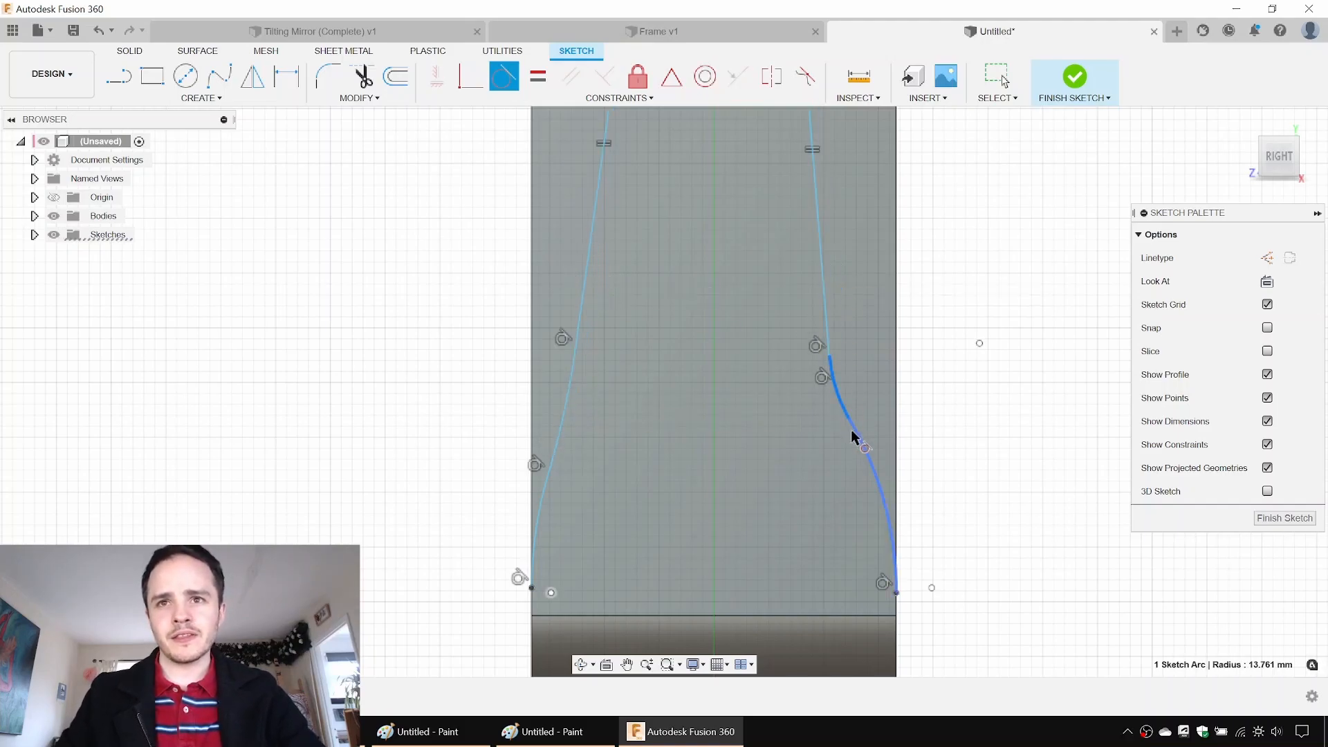
left_click(863, 458)
scroll(856, 425, "down", 1)
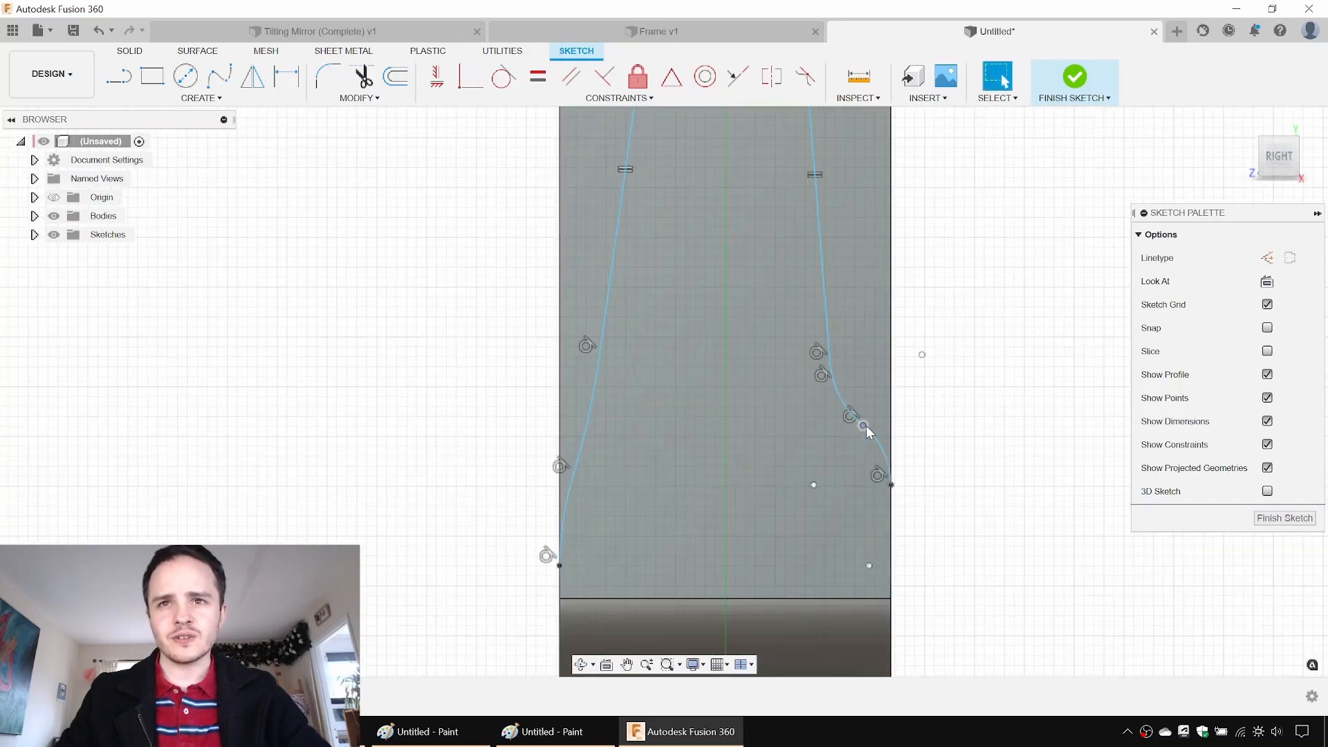
key("Escape")
Step: Try to make the lower left and lower right arcs the same size with an Equal constraint
left_click(628, 124)
left_click(539, 76)
left_click(569, 496)
left_click(889, 503)
scroll(688, 410, "down", 2)
scroll(688, 409, "down", 2)
key("Escape")
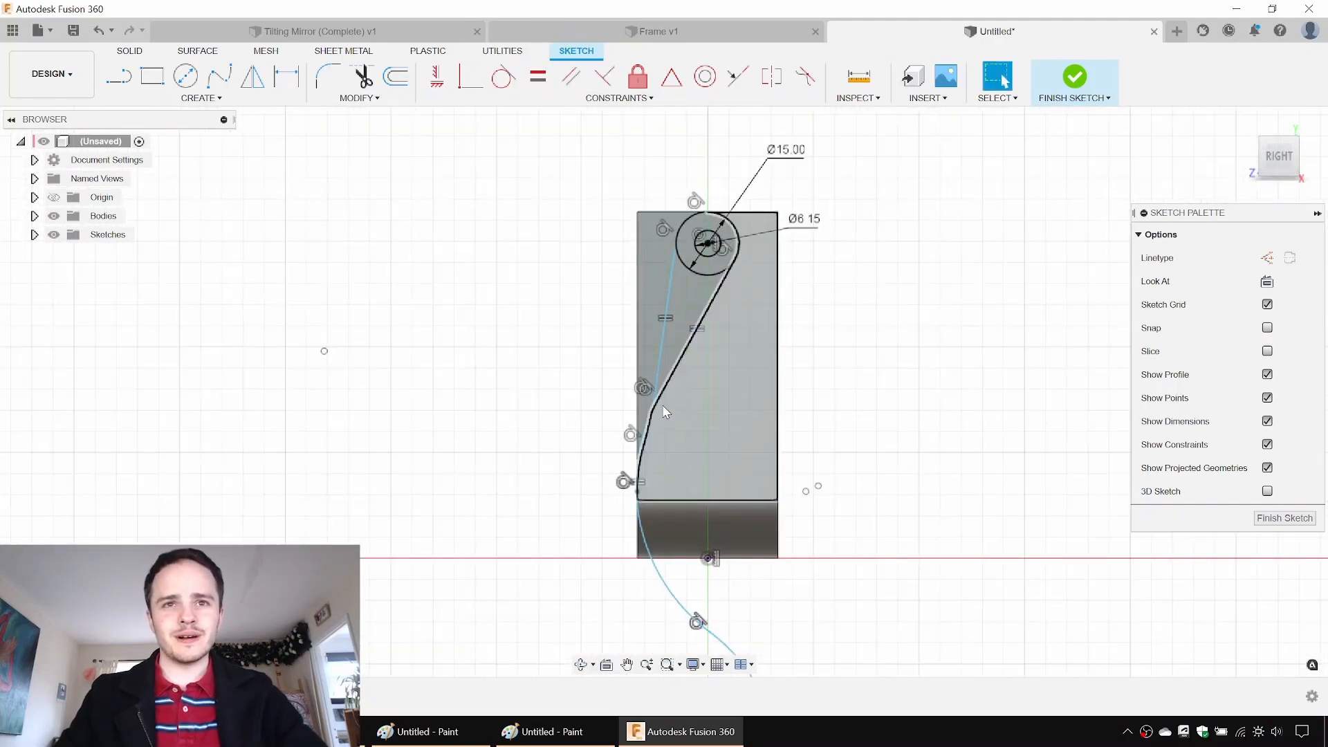
Step: Undo the Equal constraint on the two lower arcs
mouse_move(689, 411)
left_mouse_down()
mouse_move(633, 401)
mouse_move(552, 332)
mouse_move(553, 316)
left_mouse_up()
left_click(99, 30)
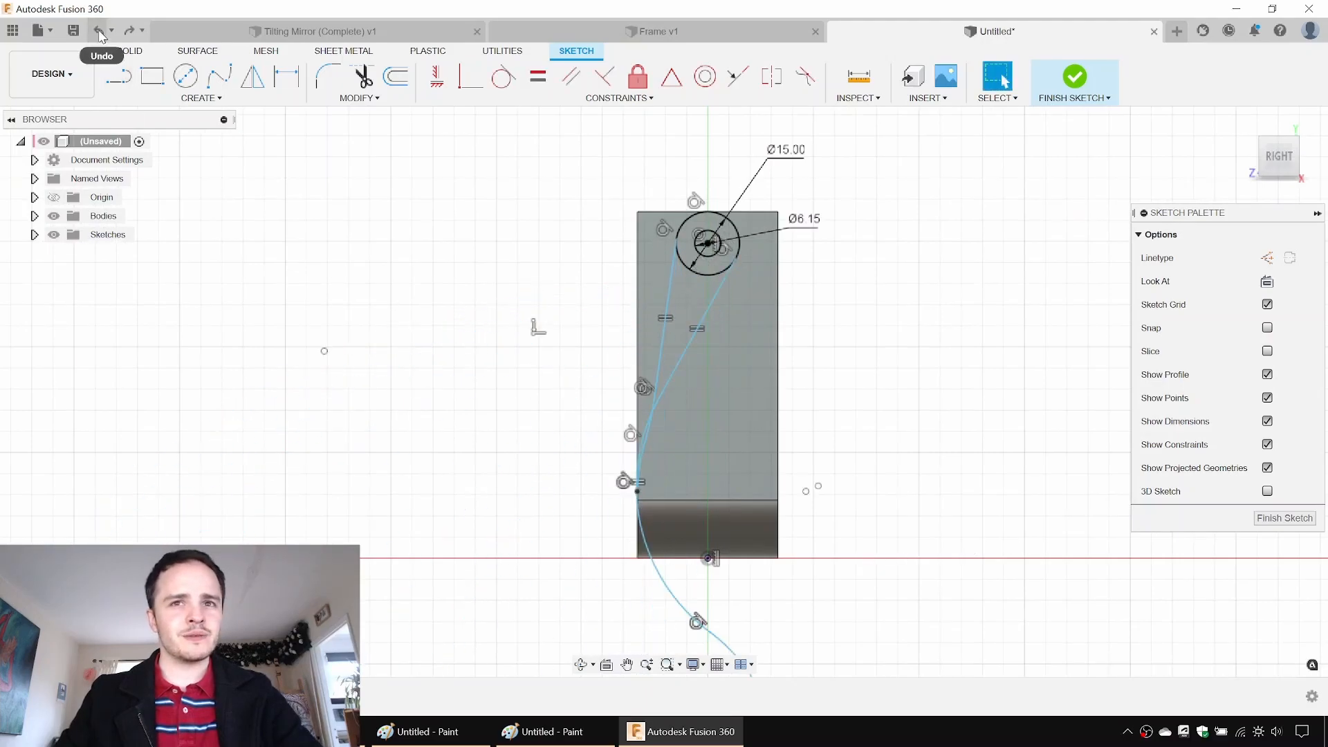
left_click(99, 30)
Step: Reshape the tapered outline by slightly moving the right arcs' junction, the left line-arc junction and the right outline's lower endpoint
scroll(779, 447, "up", 2)
left_click_drag(765, 440, 756, 438)
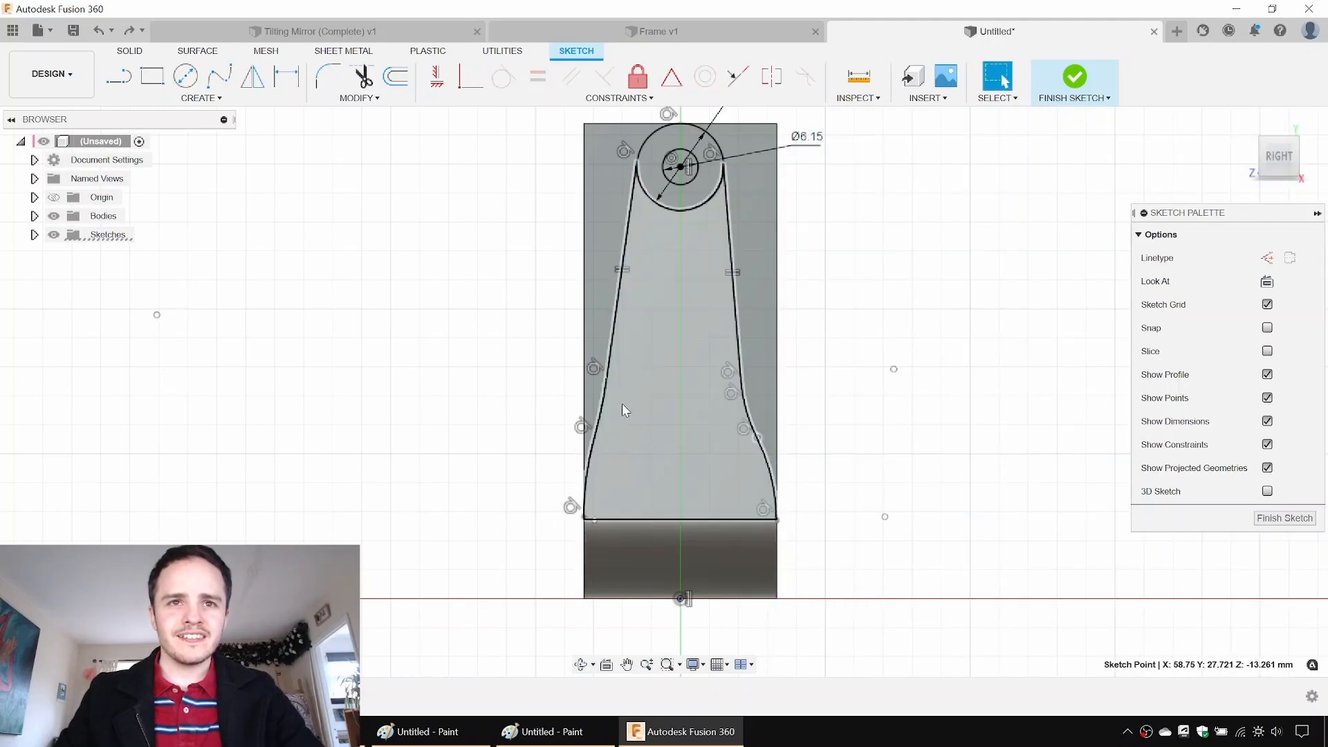
left_click_drag(606, 388, 606, 374)
left_click_drag(776, 519, 763, 501)
Step: Apply Horizontal constraints between the outline's two lower endpoints and between the left and right arc-to-arc junctions
left_click(436, 76)
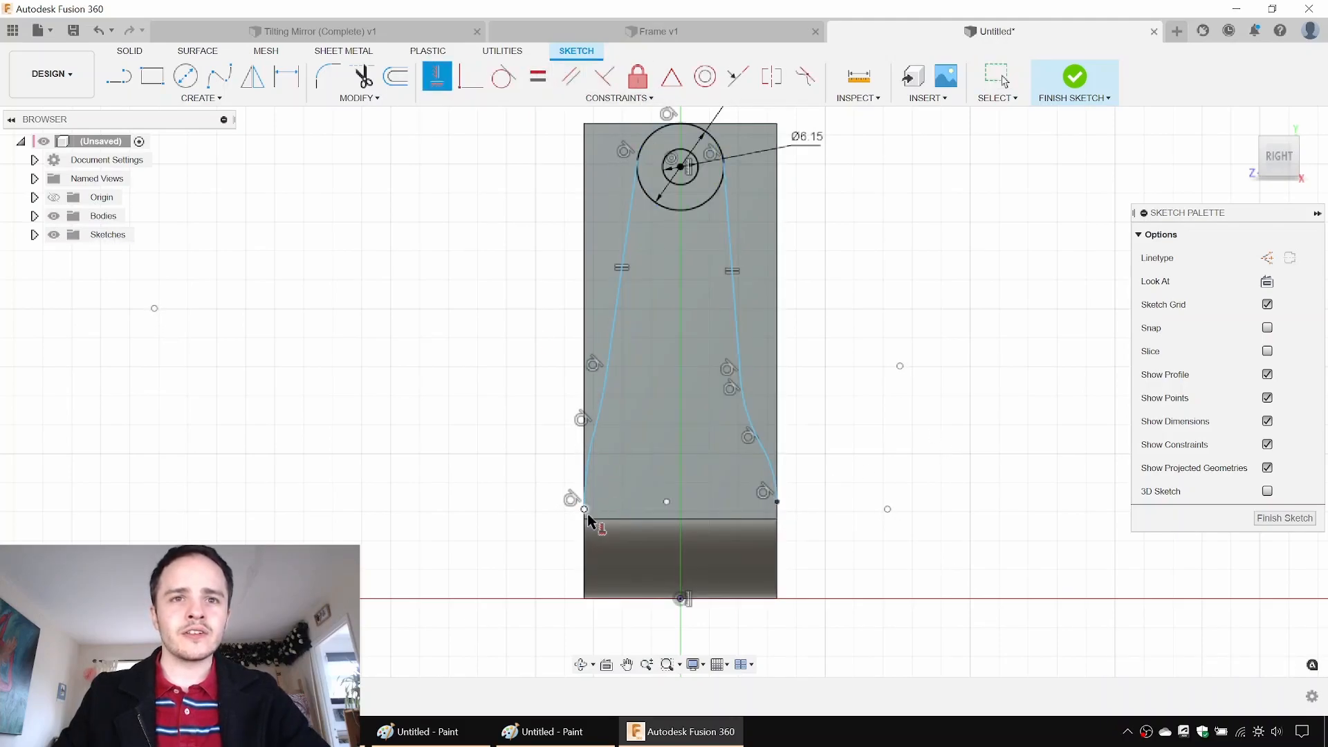
left_click(777, 501)
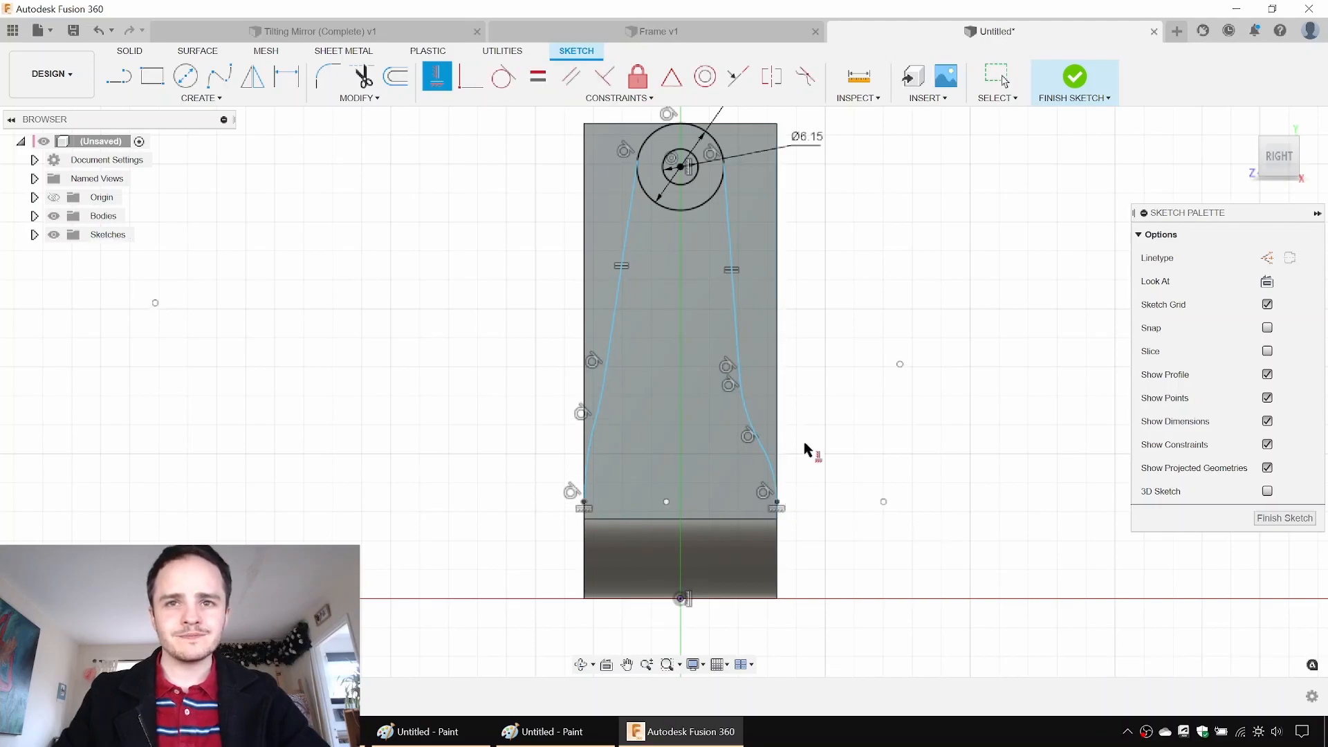
left_click(761, 446)
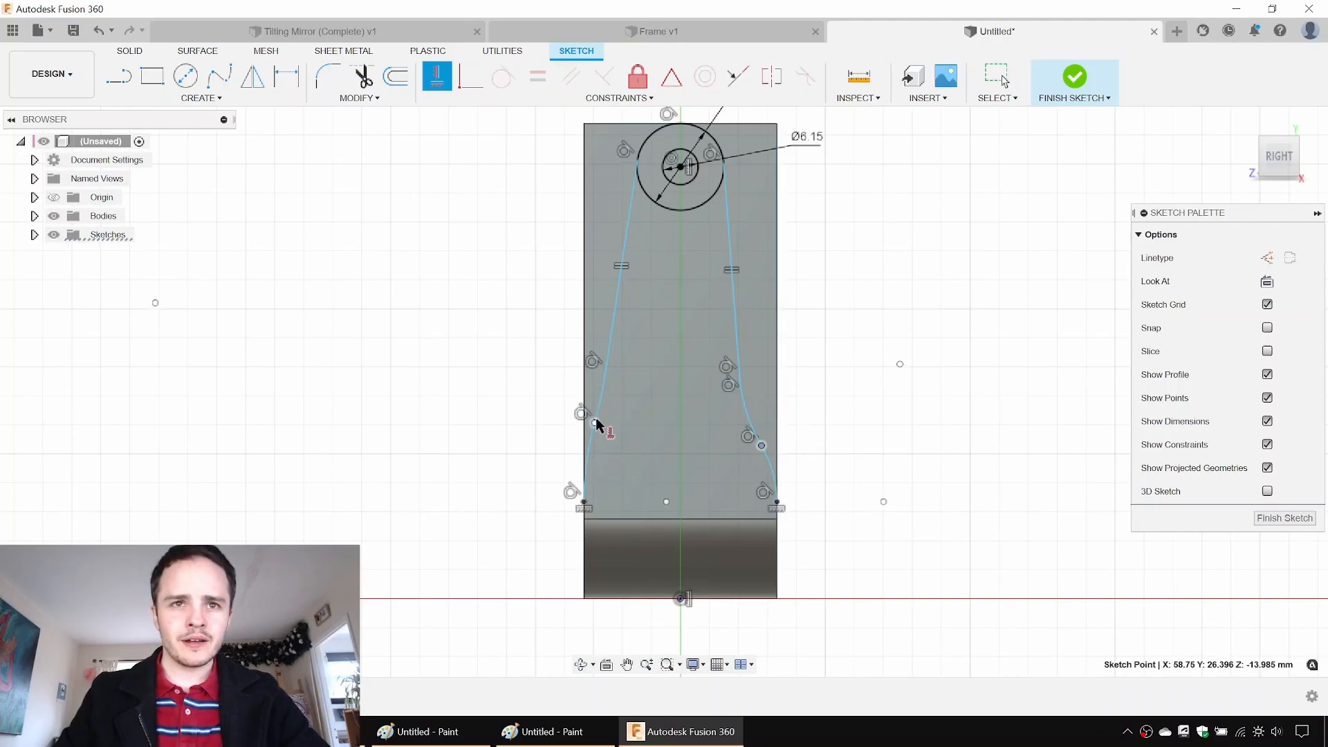
left_click(595, 423)
Step: Try to make the upper right and upper left arcs the same size with an Equal constraint, and undo it
left_click(537, 76)
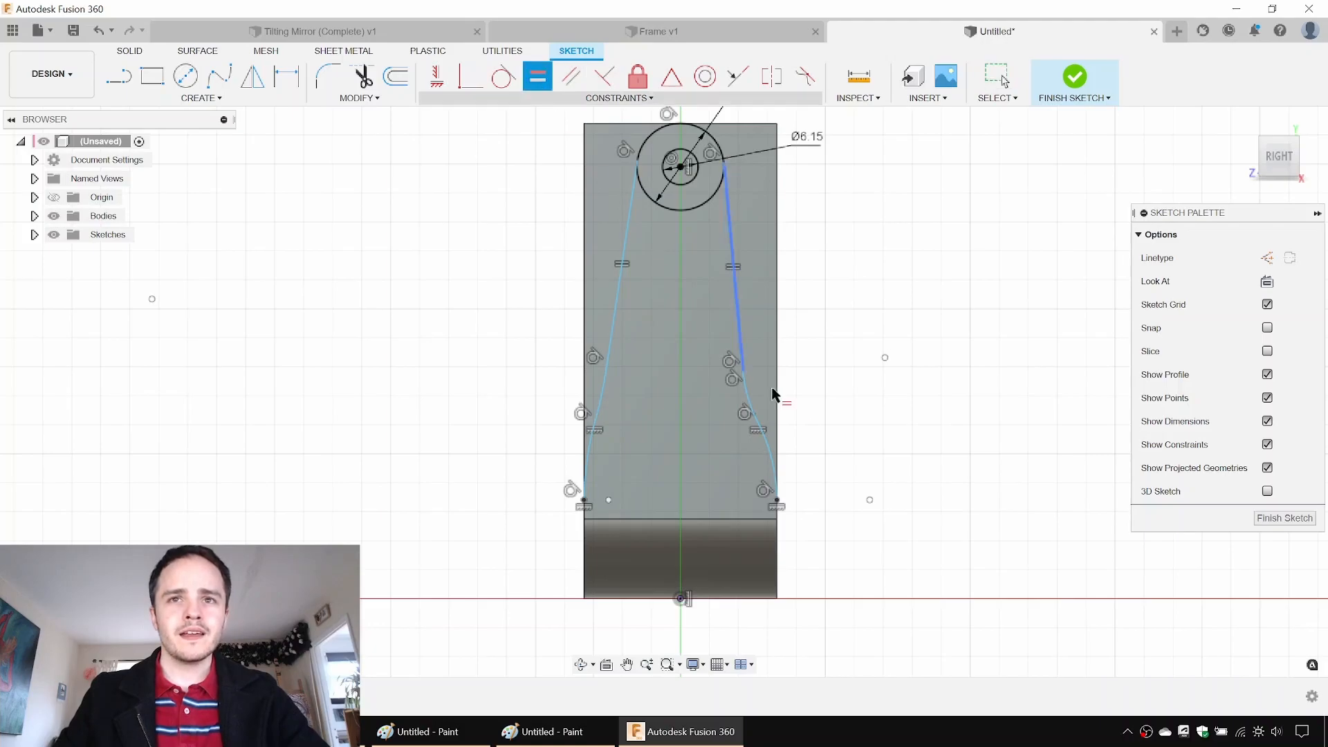
left_click(755, 411)
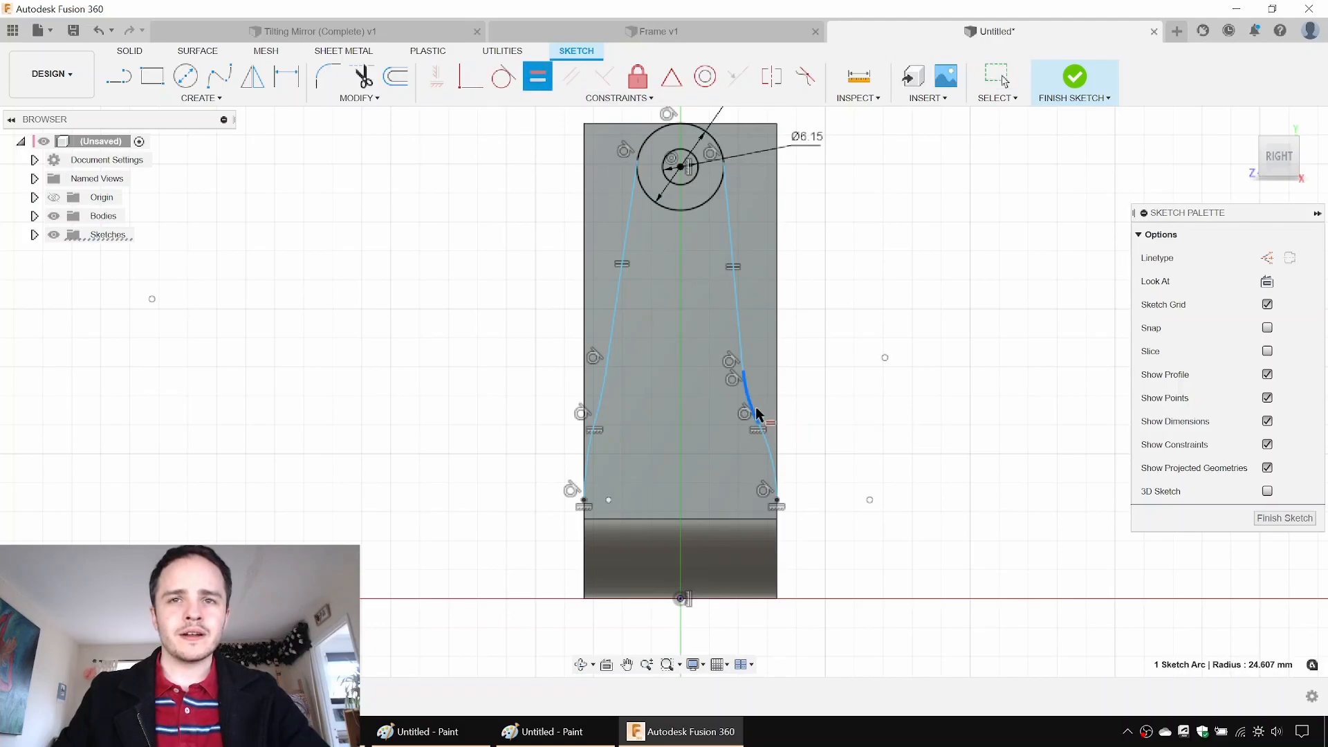
left_click(602, 398)
key("Escape")
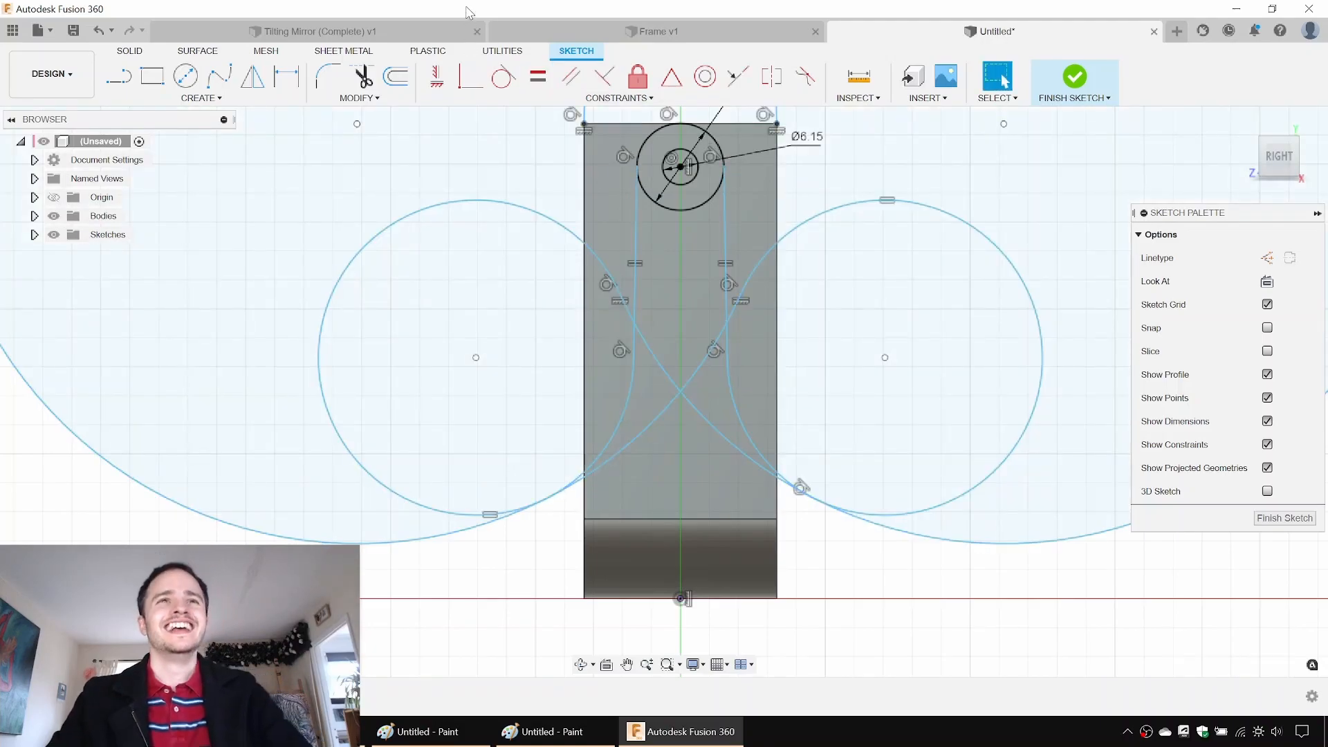
key("ctrl+z")
Step: Dimension the upper right arc's radius, try setting it to 50 mm, and undo that value
key("d")
left_click(751, 398)
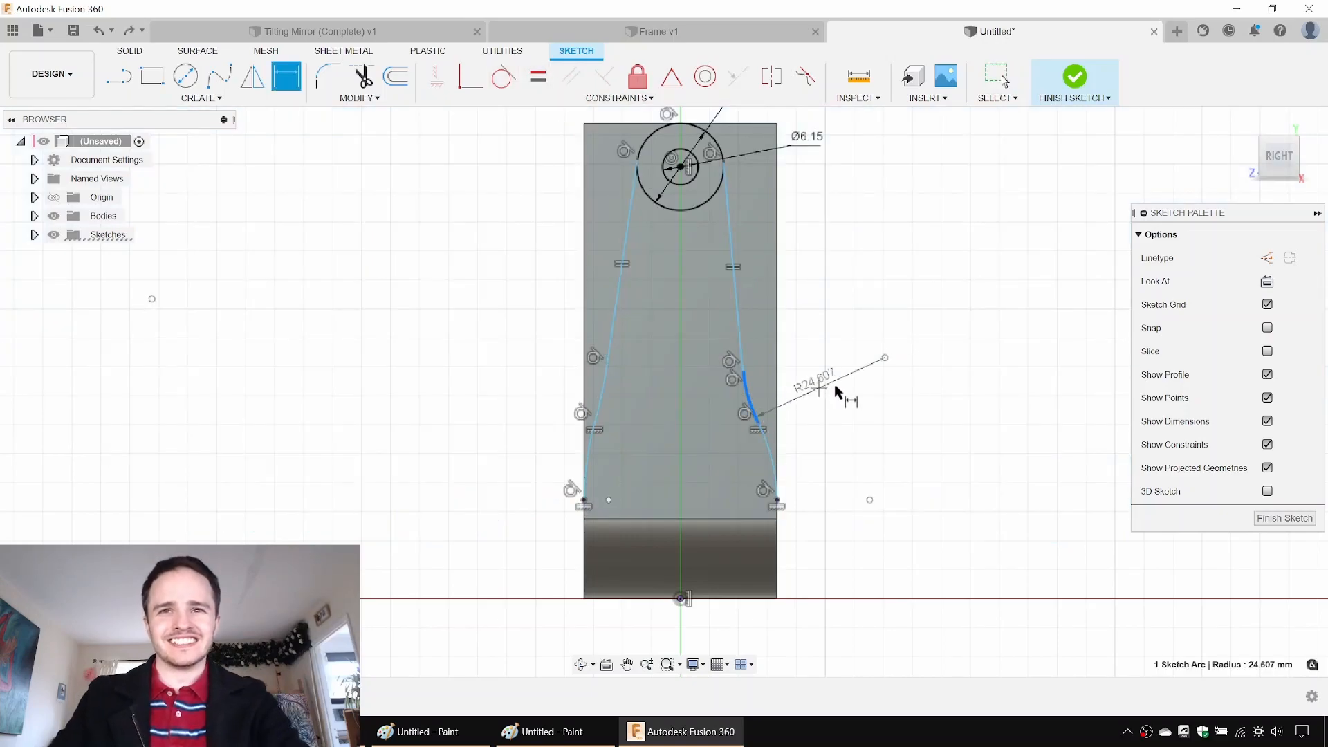
left_click(834, 386)
type("50")
key("Return")
scroll(788, 453, "down", 4)
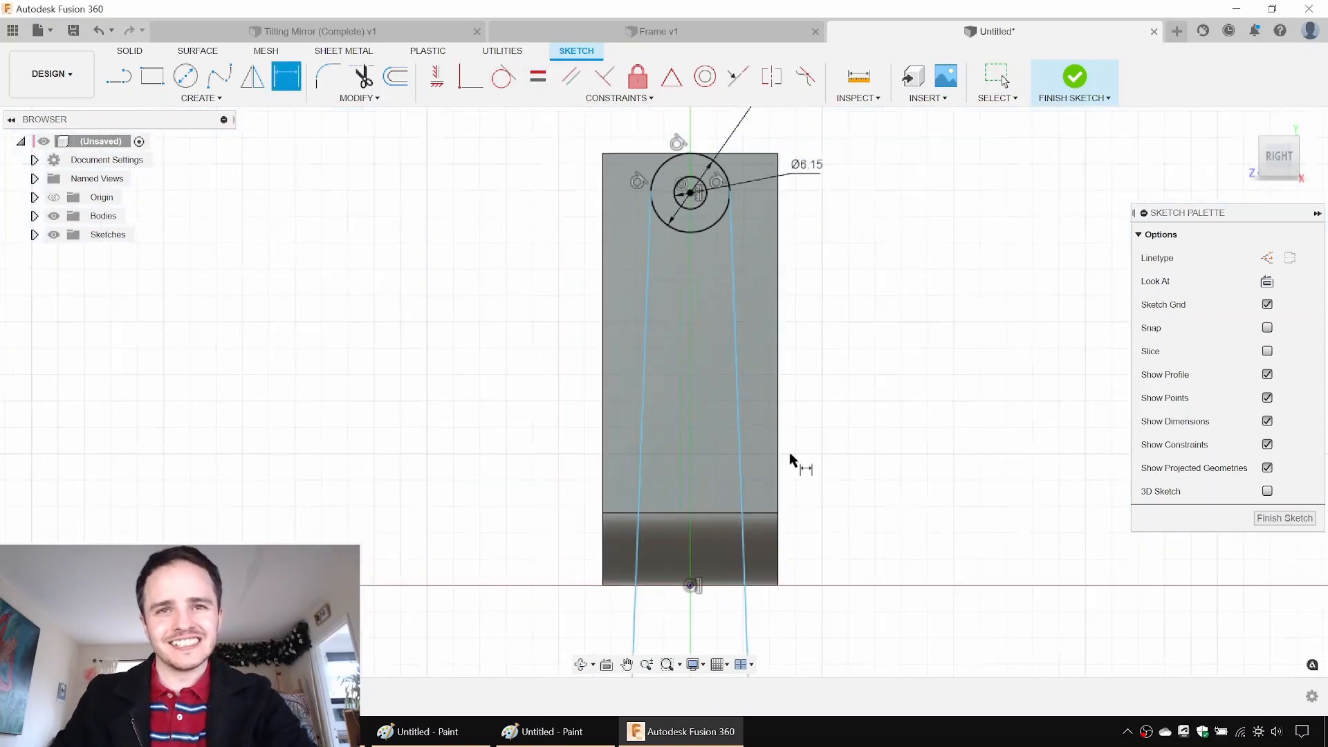
key("Escape")
scroll(797, 469, "up", 4)
key("ctrl+z")
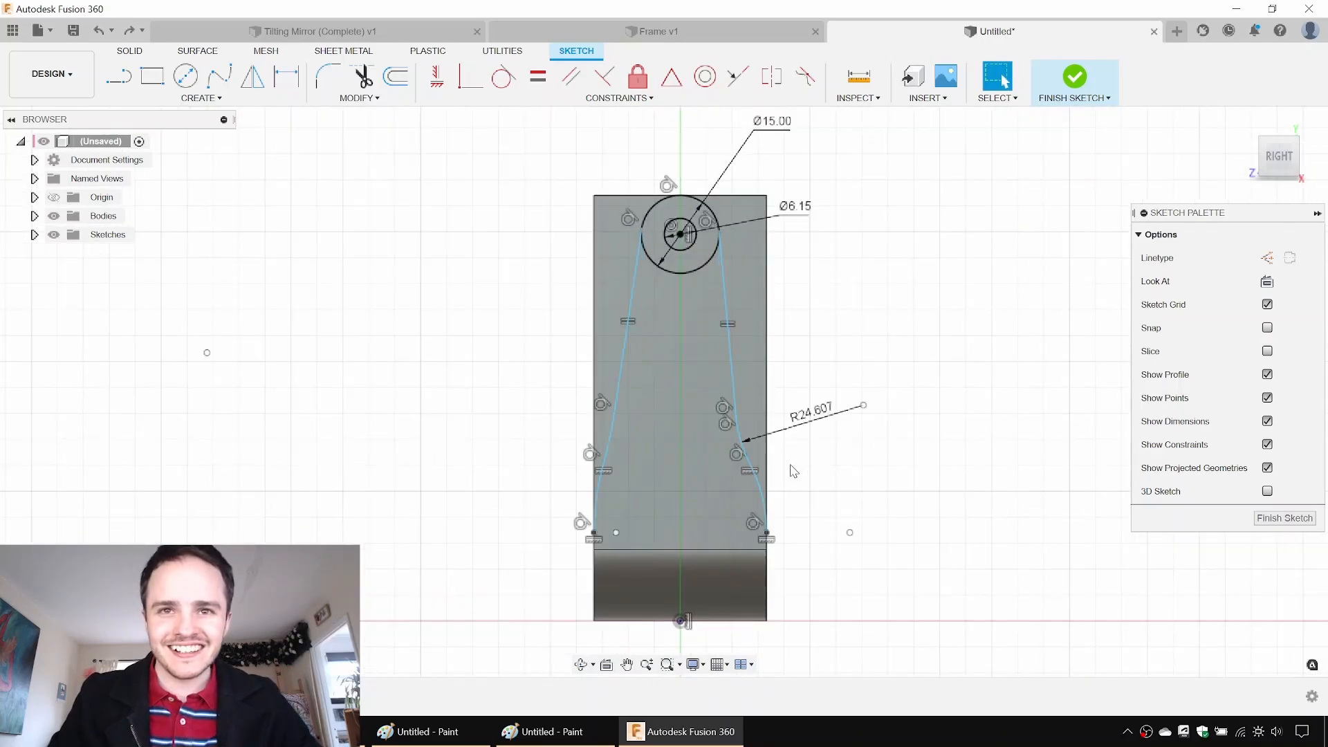
Step: Dimension the lower right arc with a radius of 32 mm
key("d")
left_click(765, 484)
left_click(844, 476)
type("32")
key("Return")
Step: Try to apply an Equal constraint to the arcs on the outline's left side
left_click(808, 417)
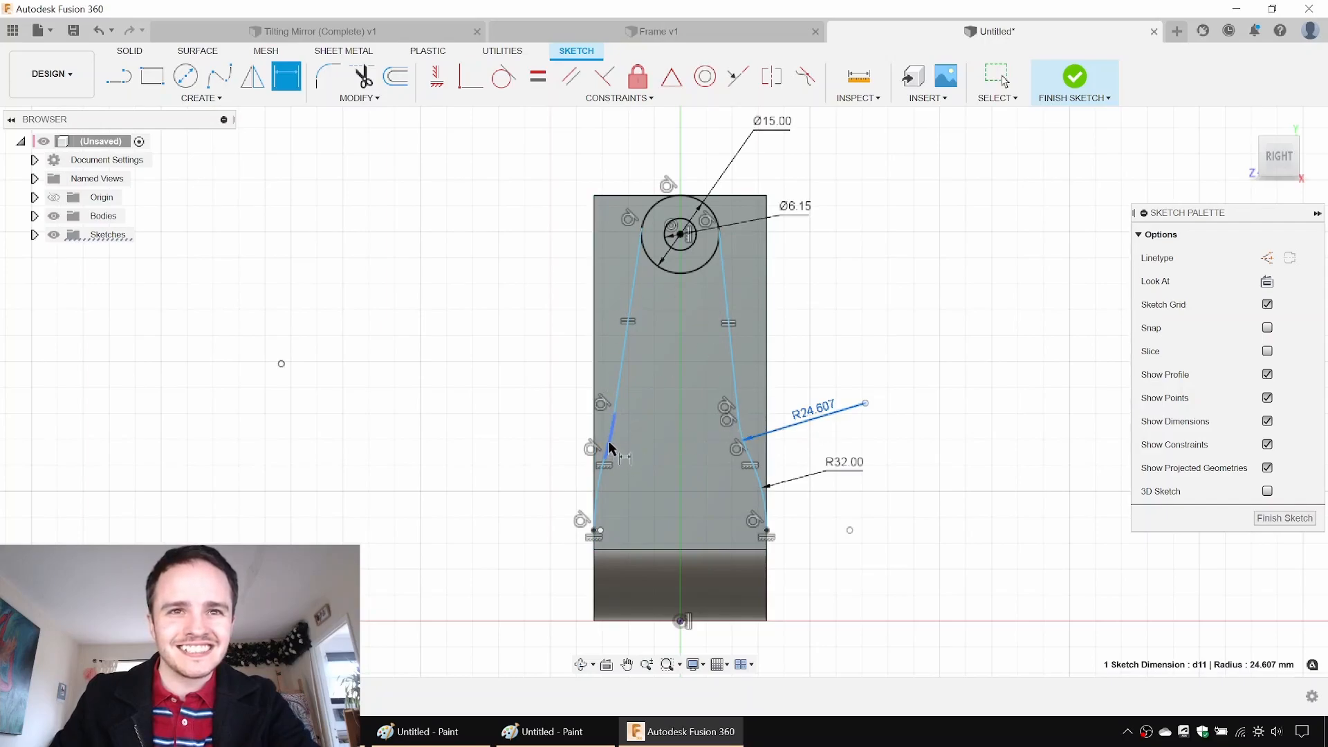
left_click(538, 76)
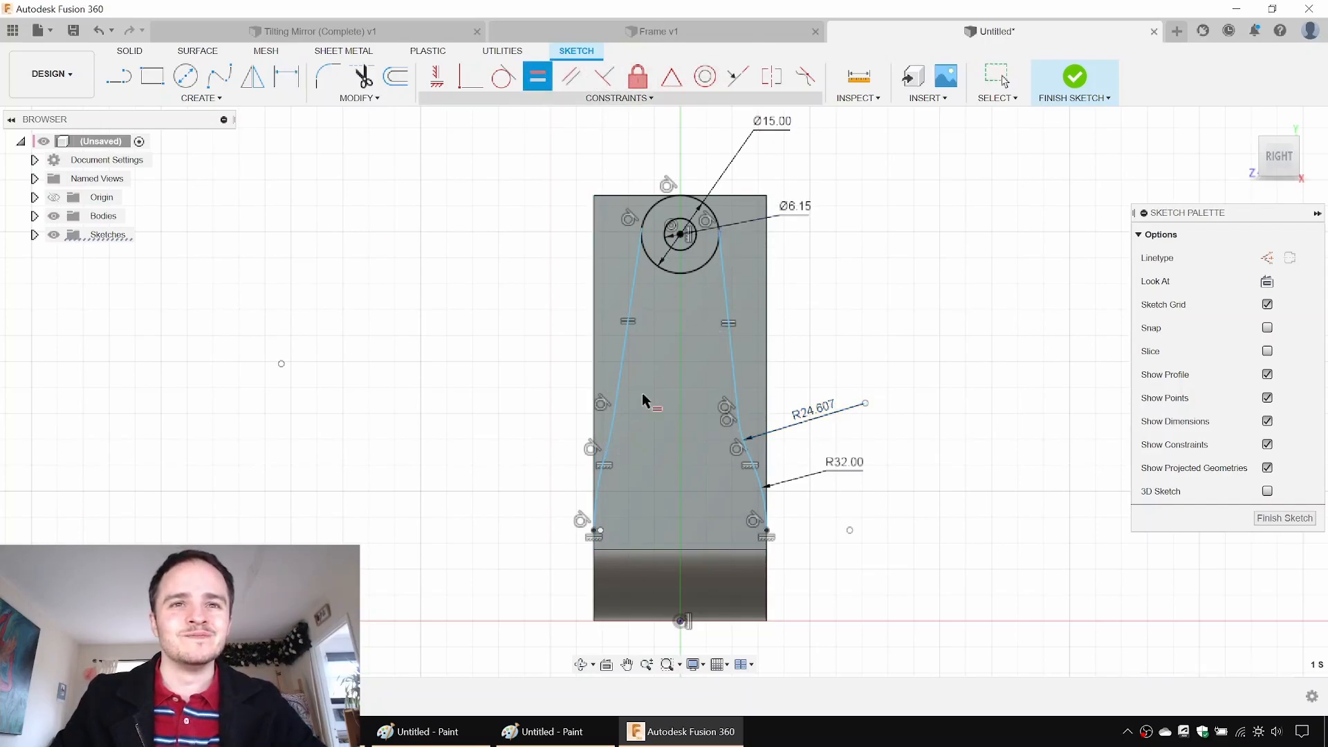
left_click(609, 443)
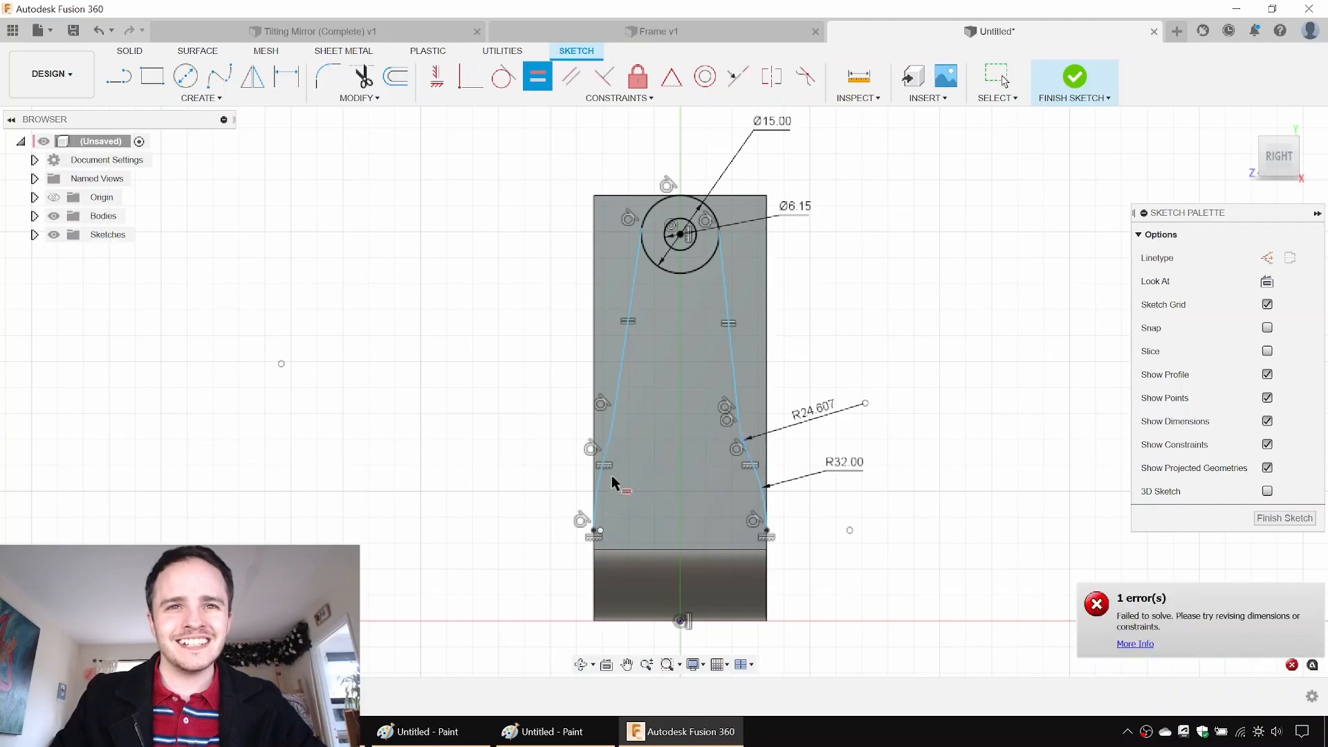
left_click(599, 488)
key("Escape")
Step: Shift the side curves' junctions slightly upward and set the upper right arc's radius to 24 mm after trying 32 mm
left_click_drag(606, 457, 622, 380)
left_click_drag(742, 418, 733, 386)
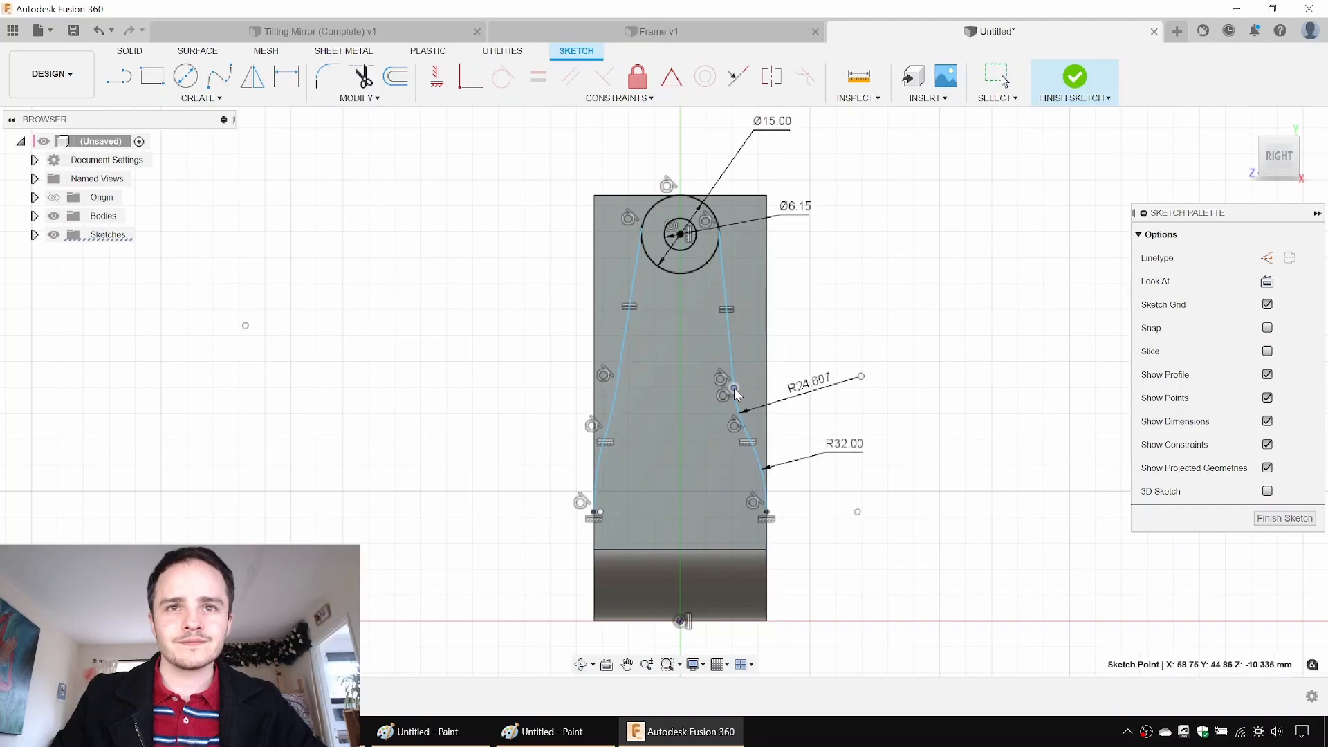
double_click(820, 389)
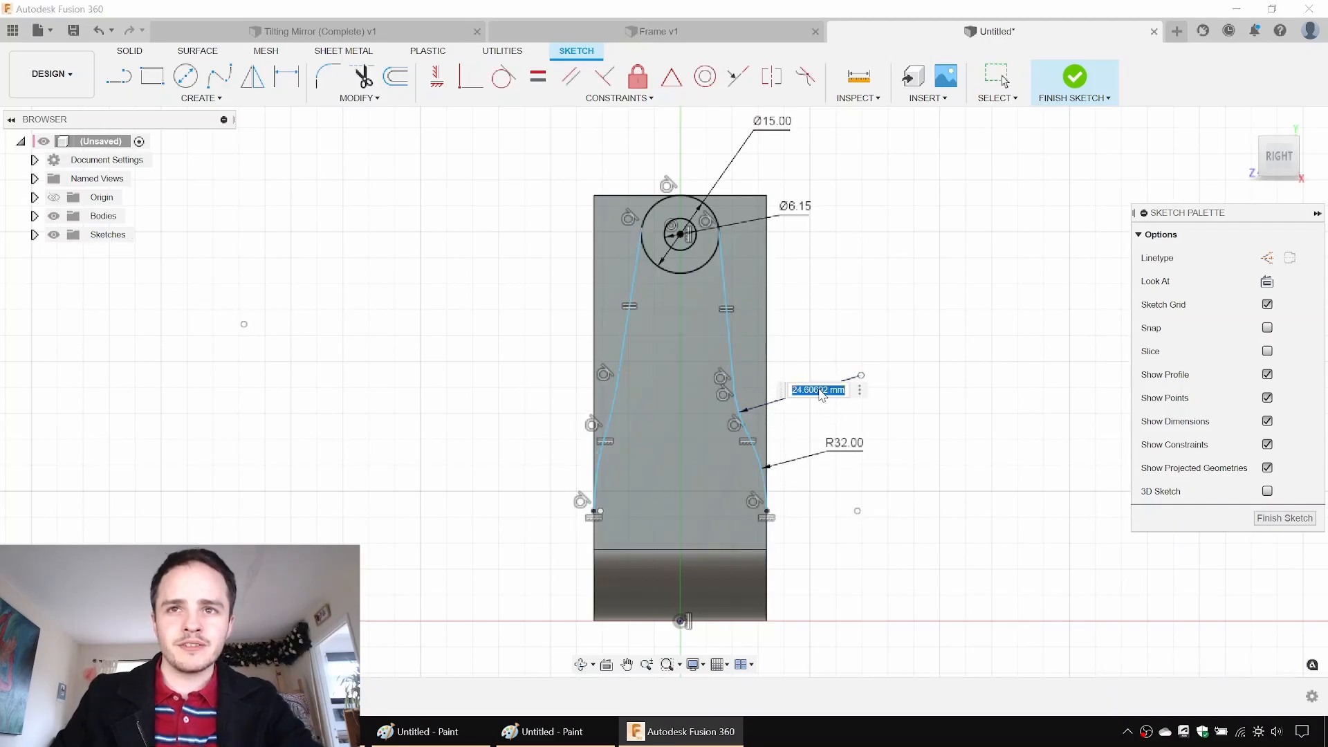
type("32")
key("Return")
double_click(813, 385)
type("24")
key("Return")
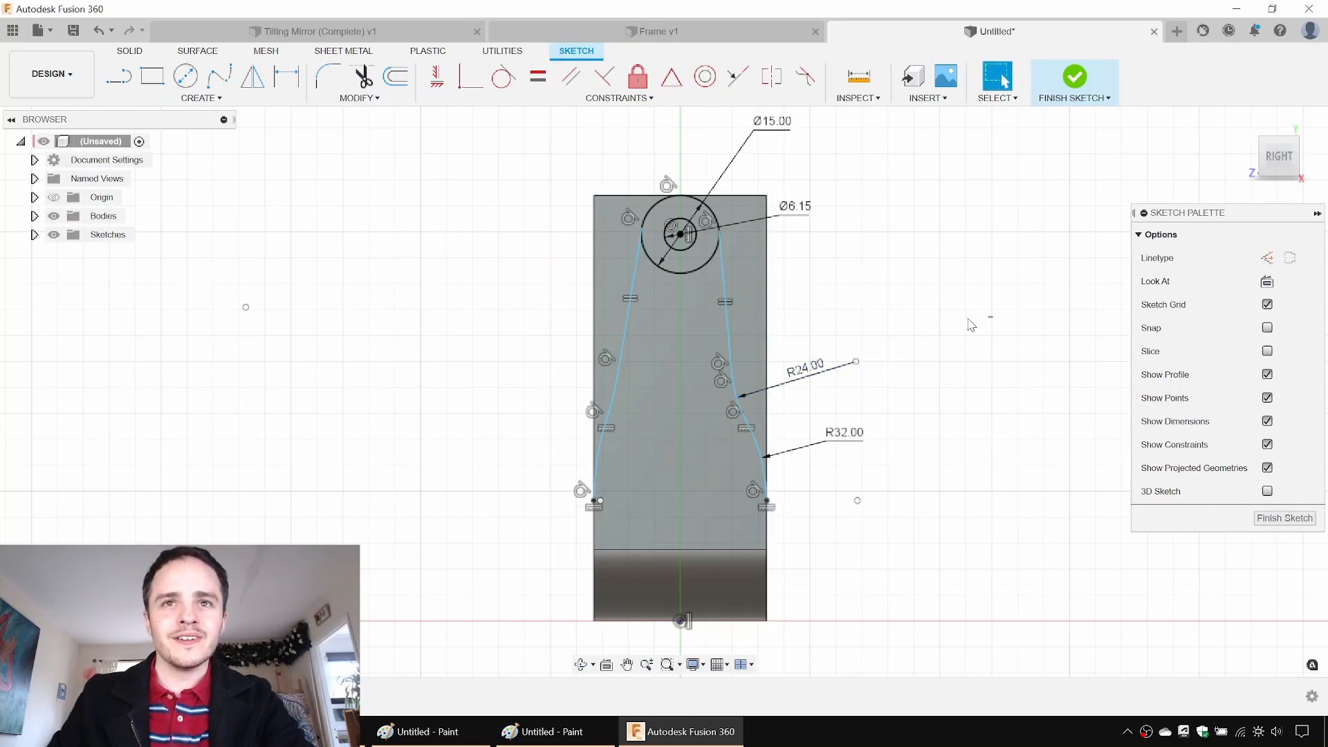
Step: Dimension the angle between the right tapered line and the leg's top edge as 72°
key("d")
left_click(733, 240)
left_click(754, 196)
left_click(861, 287)
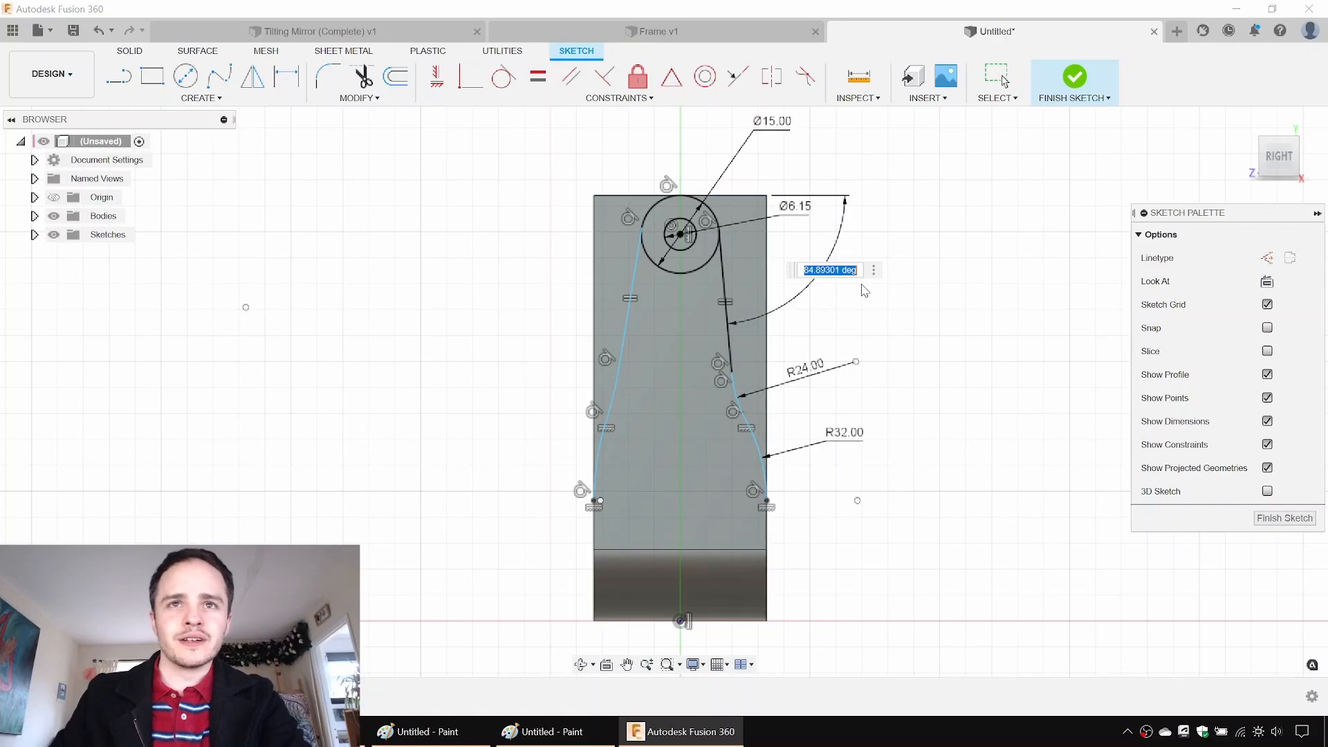
type("72")
key("Return")
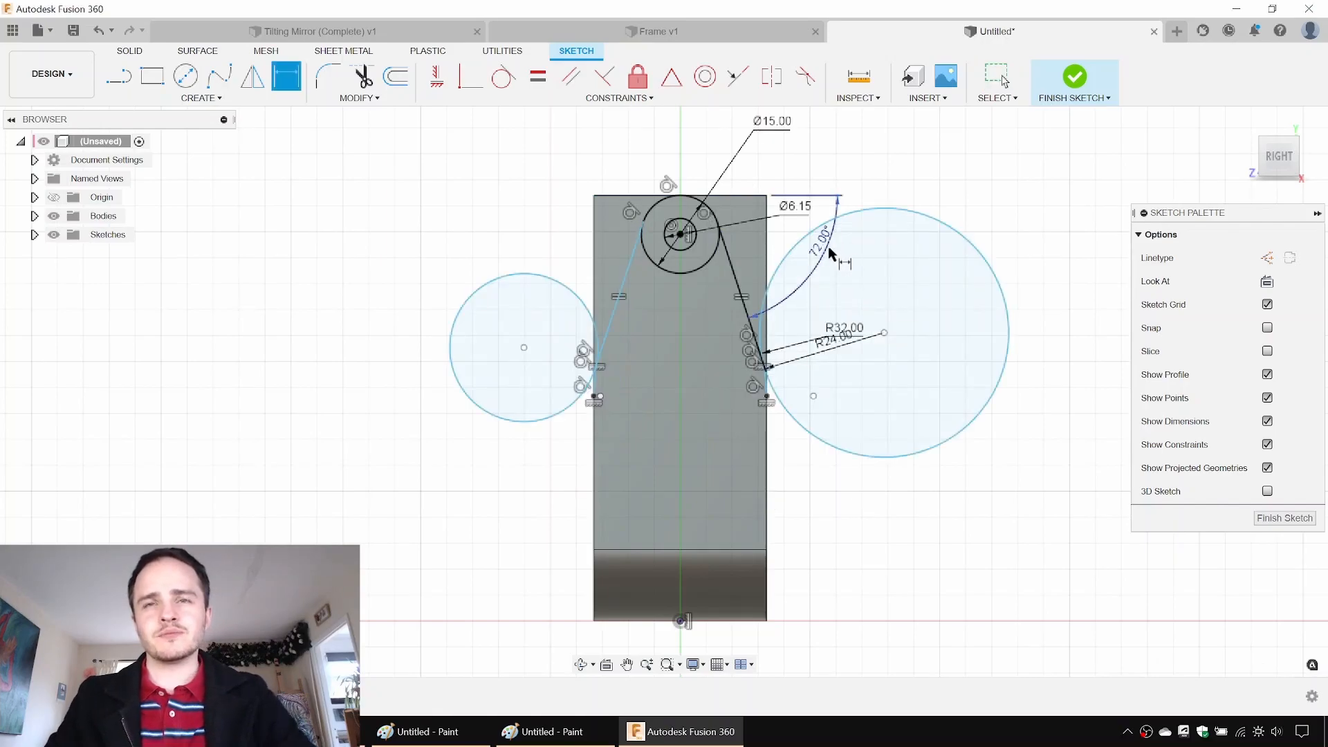
key("Escape")
Step: Set the angle between the right tapered line and the top edge to 80°
double_click(829, 254)
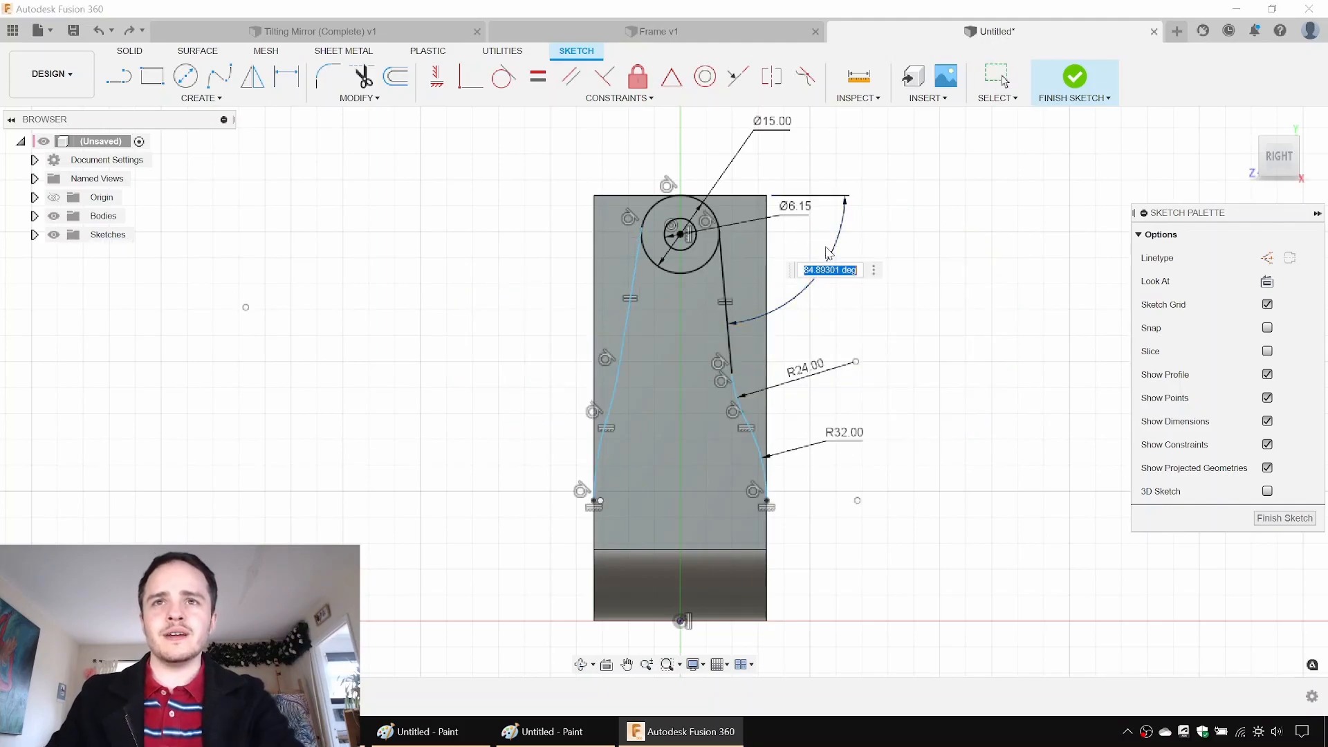
type("80")
key("Return")
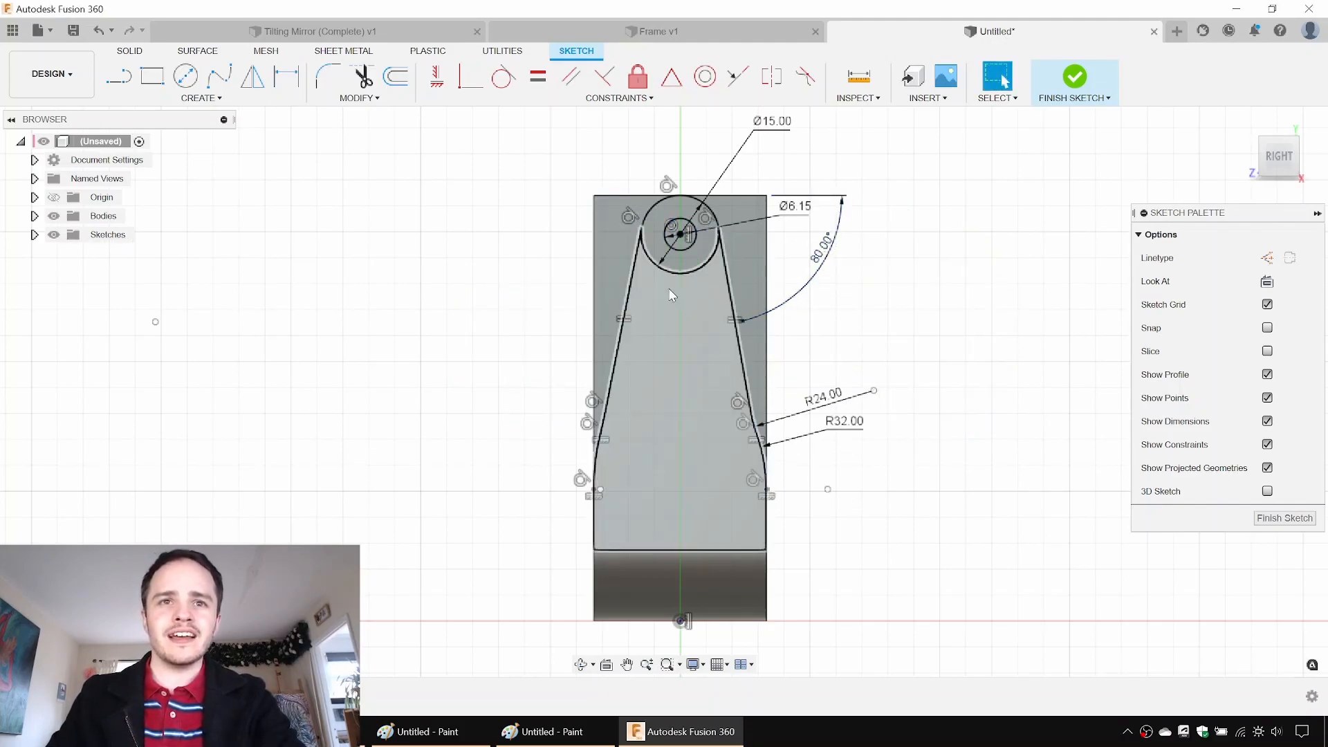
Step: Dimension the angle between the left tapered line and the top edge, and try to set it to 80°
key("d")
left_click(612, 196)
left_click(629, 285)
left_click(601, 256)
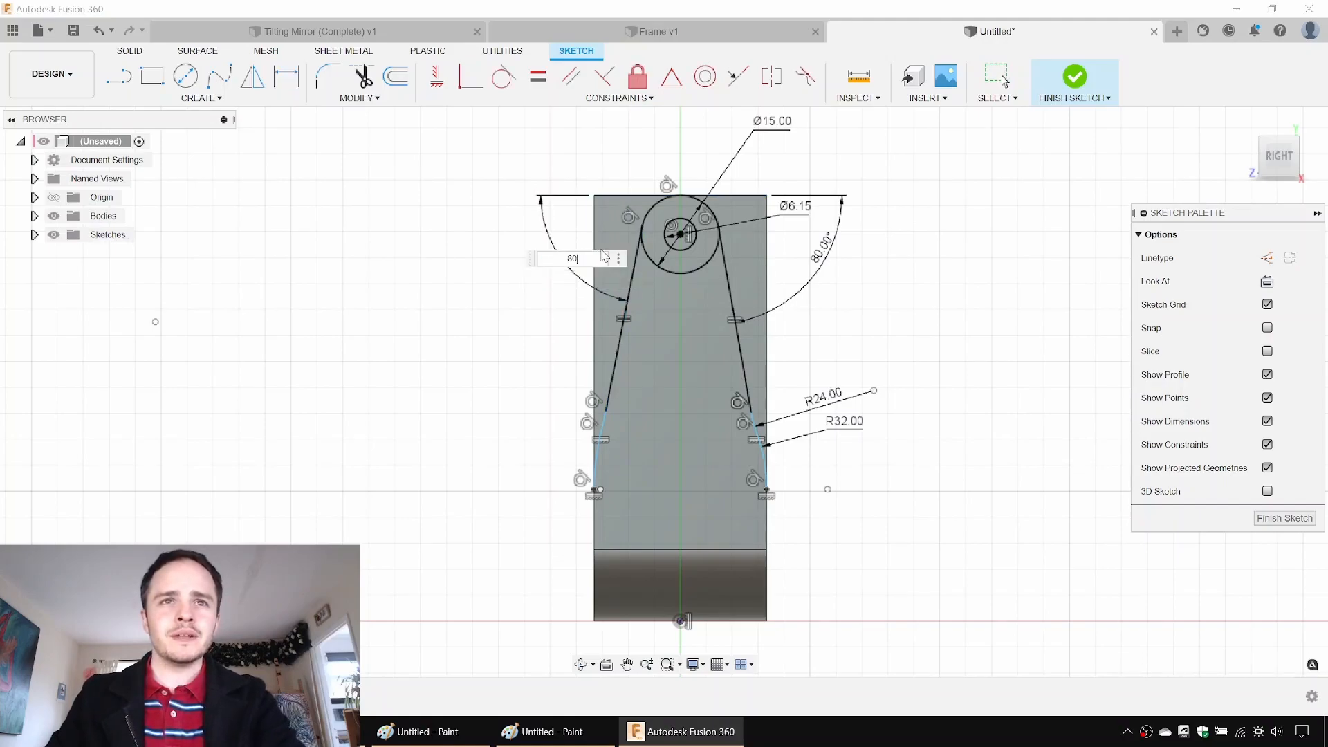
key("Return")
double_click(558, 242)
type("80")
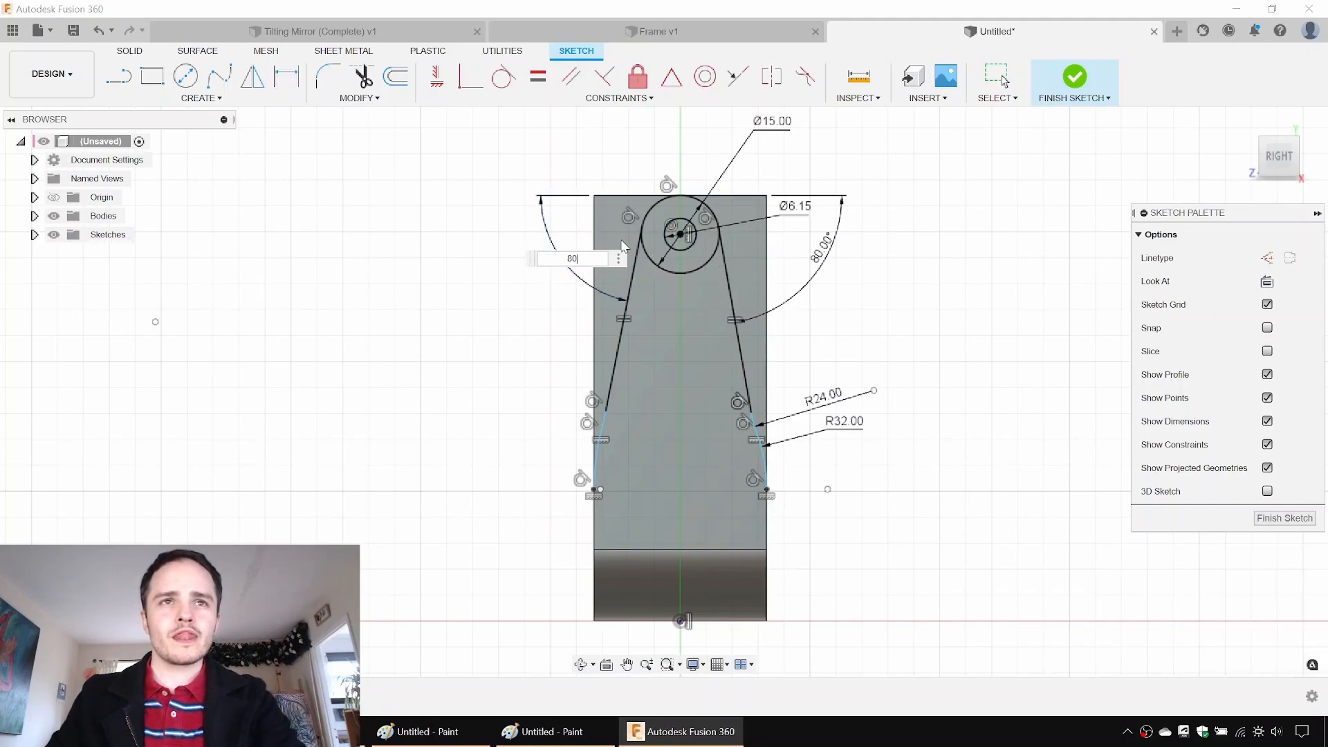
key("Return")
key("Escape")
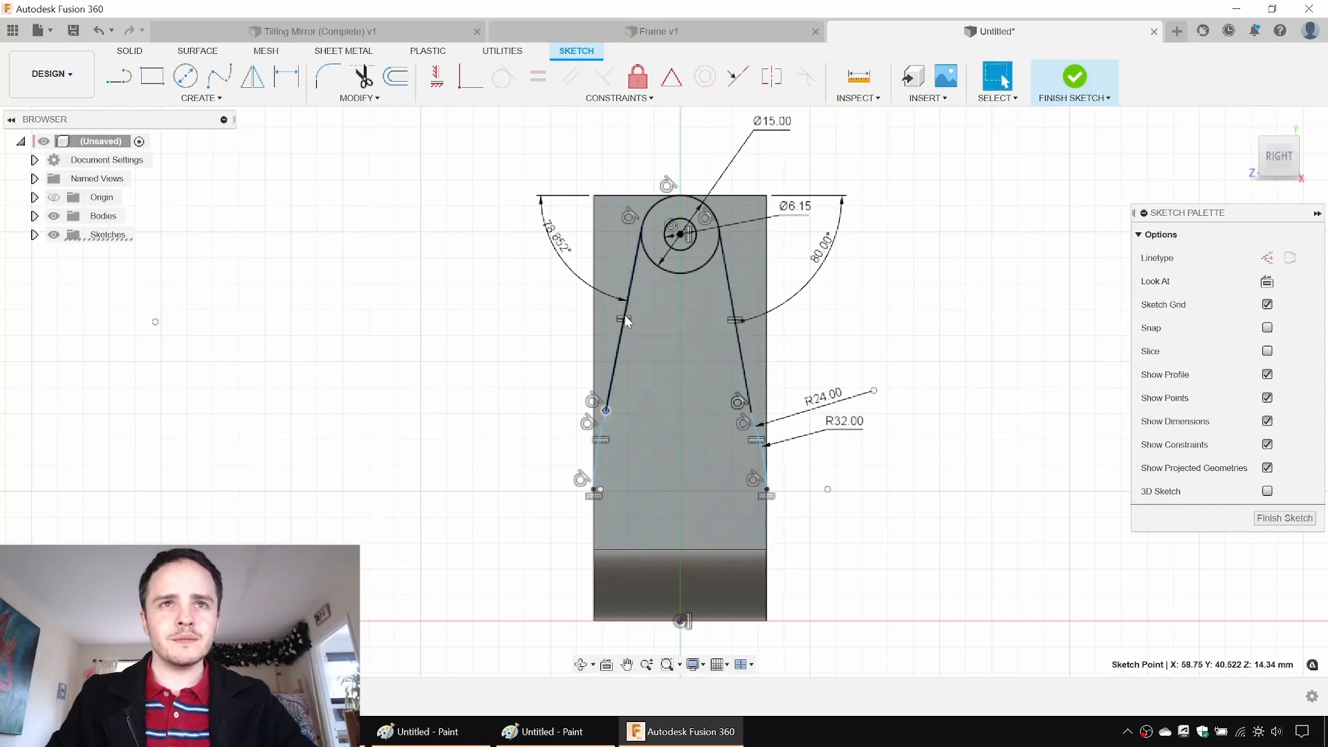
Step: Delete the upper right arc's radius dimension and all the arcs below the two tapered lines
left_click(830, 408)
key("Delete")
left_click(603, 428)
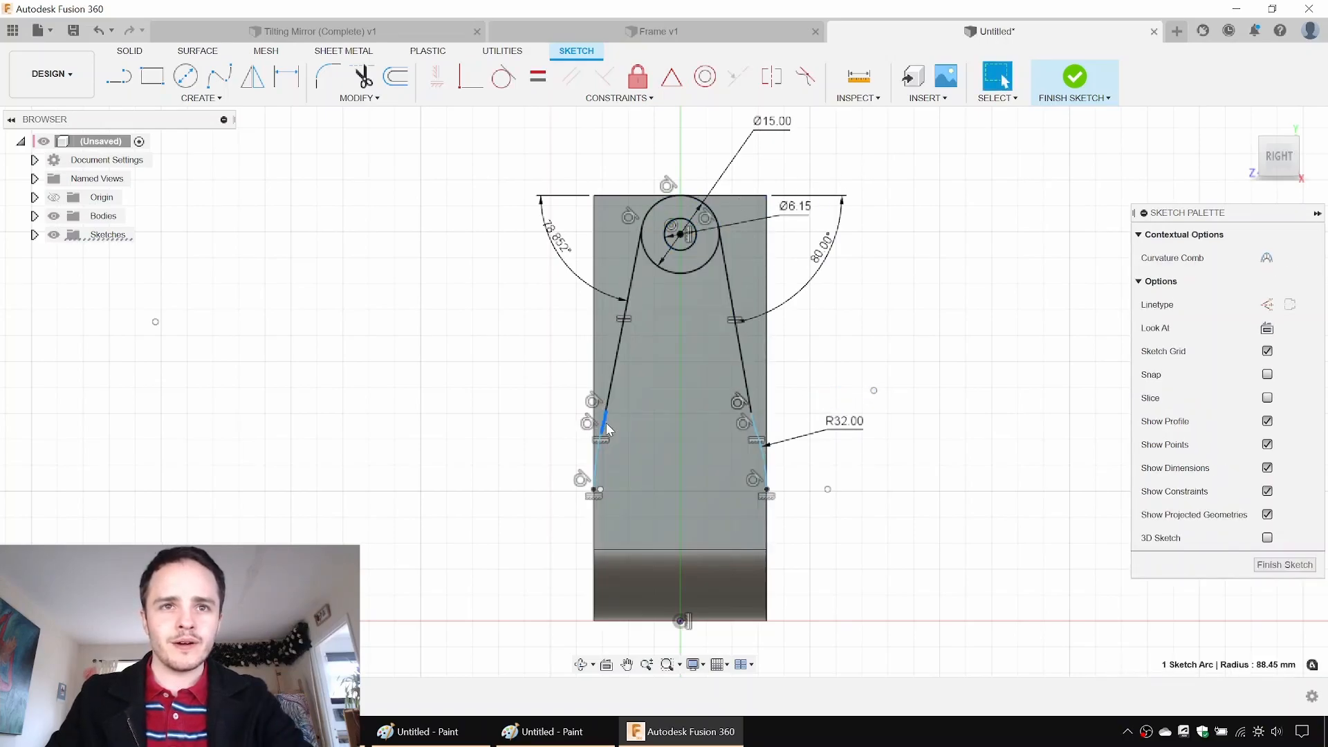
left_click_drag(520, 390, 910, 563)
key("Delete")
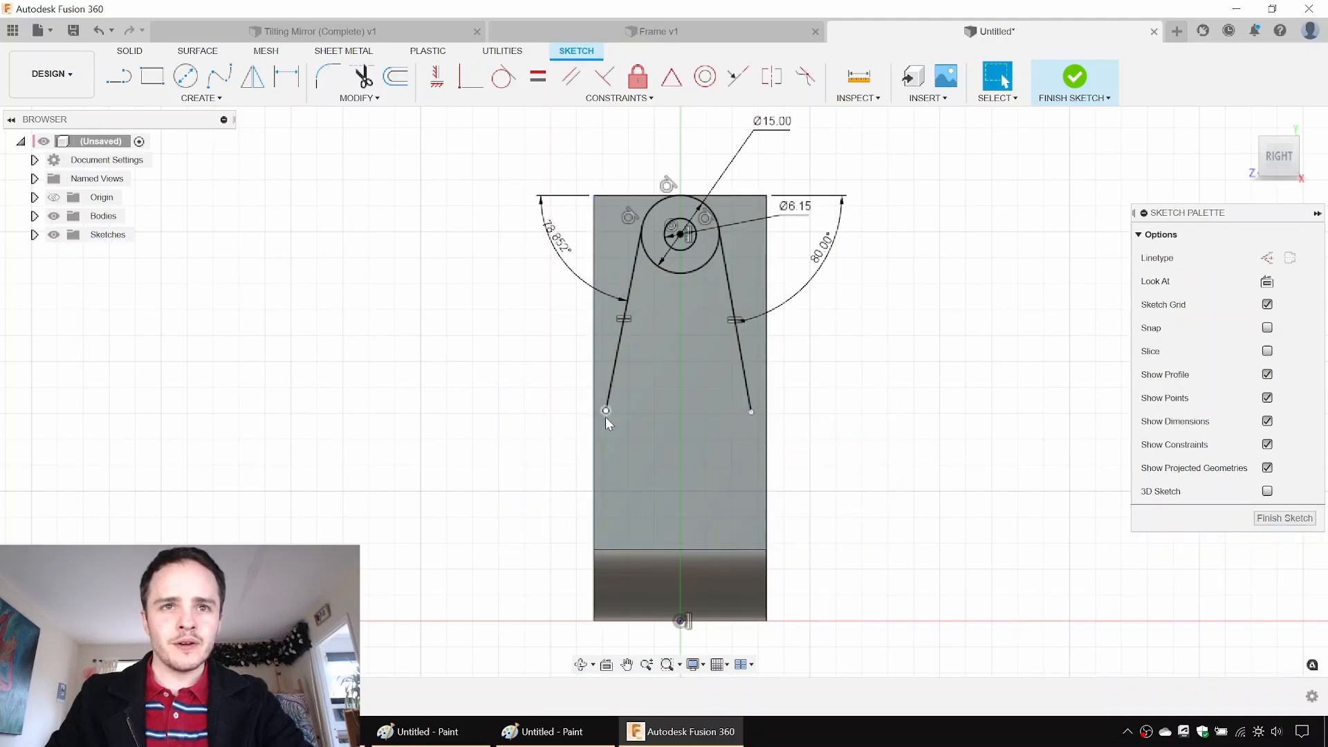
Step: Set the left tapered line's angle to 80° and shorten both equal lines by moving the left line's lower endpoint up
left_click_drag(606, 414, 601, 435)
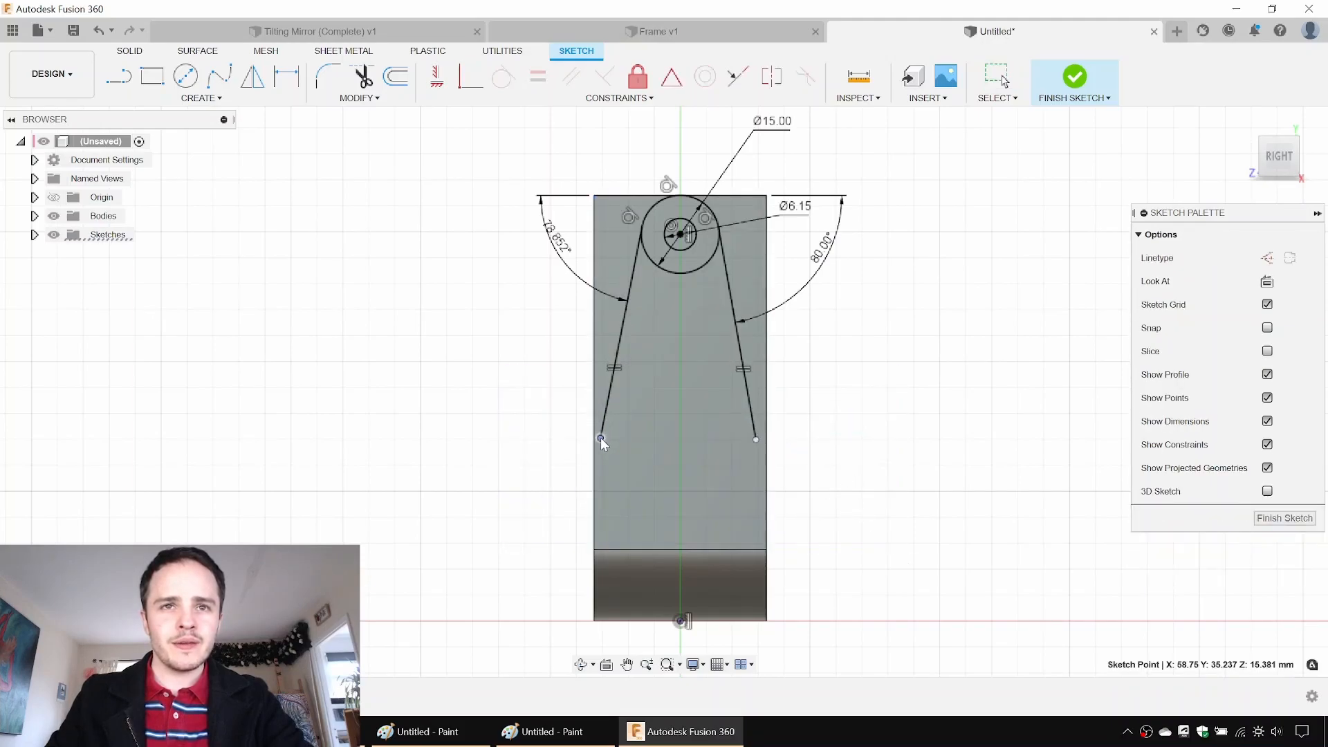
double_click(572, 249)
type("80")
key("Return")
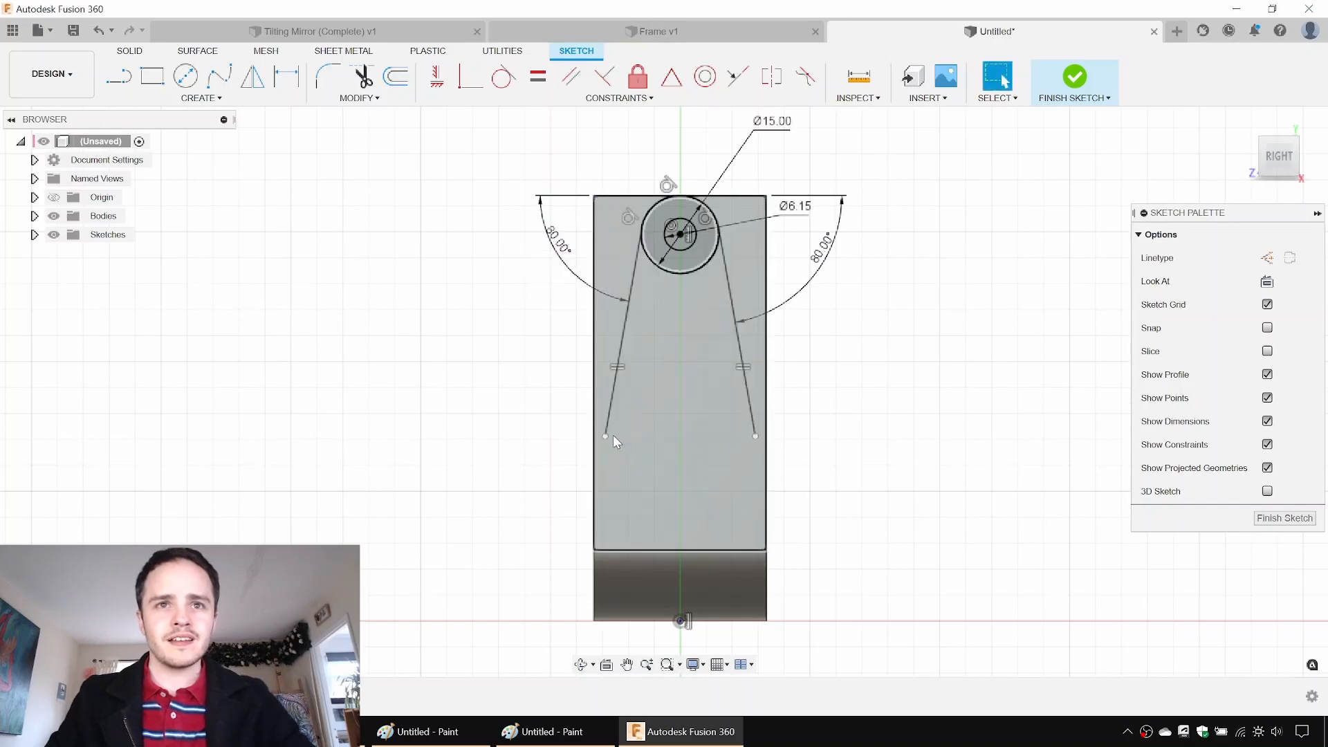
left_click_drag(606, 436, 612, 391)
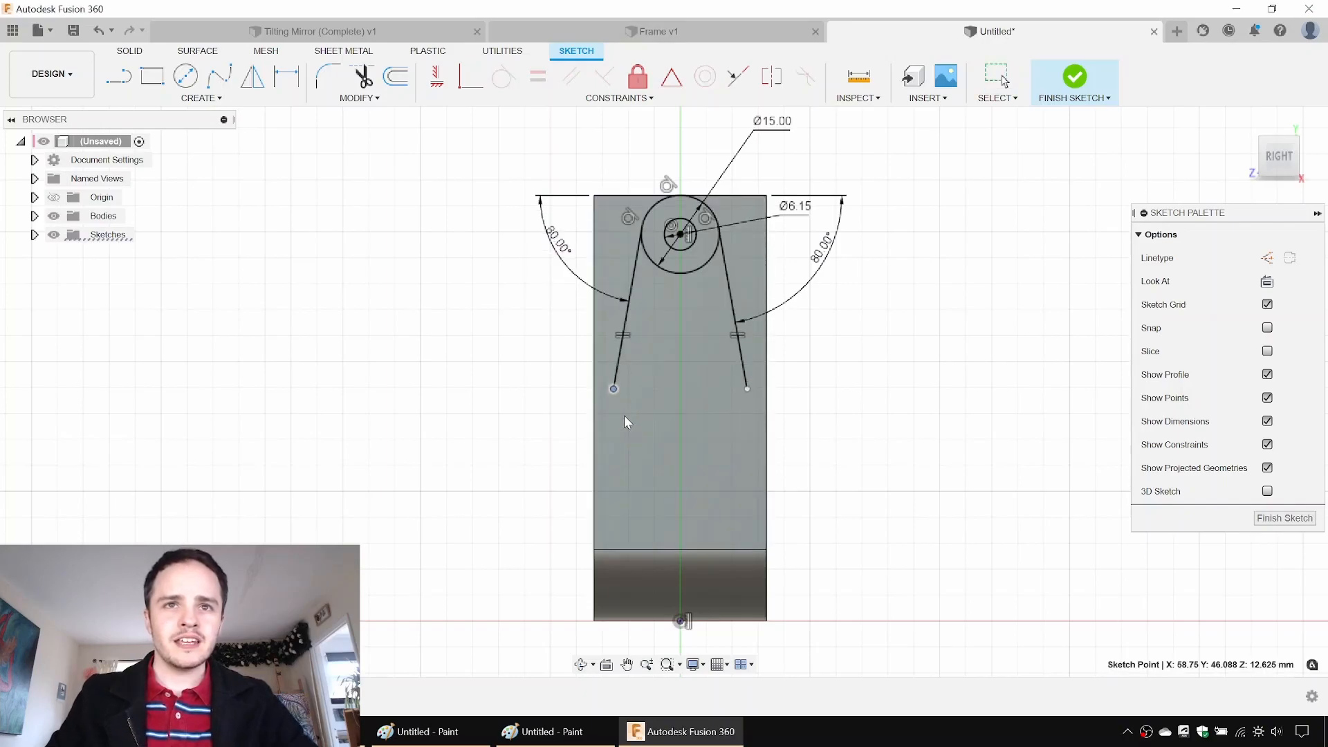
Step: Draw two connected 3-point arcs from the left line's lower end, the first bulging inward, the second reaching the leg's left edge
left_click(200, 97)
mouse_move(216, 166)
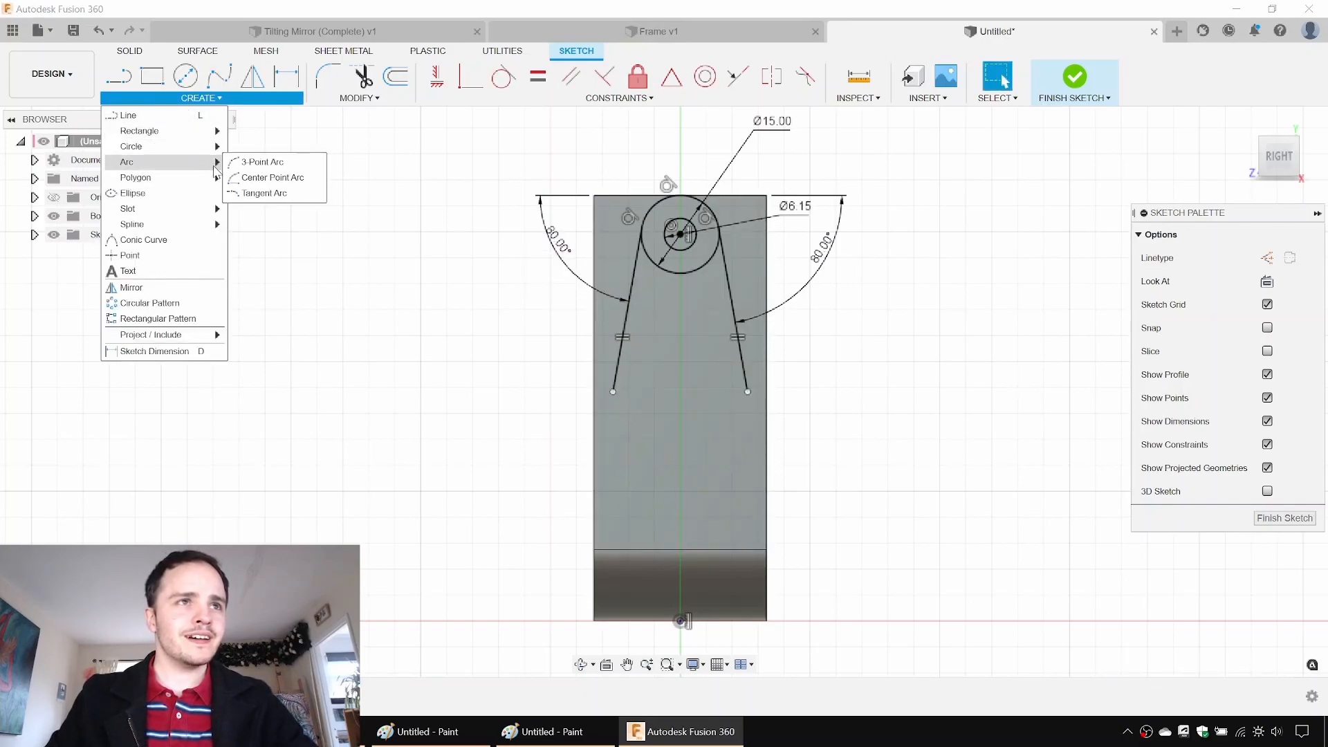
left_click(270, 166)
scroll(609, 418, "up", 3)
left_click(616, 442)
left_click(629, 418)
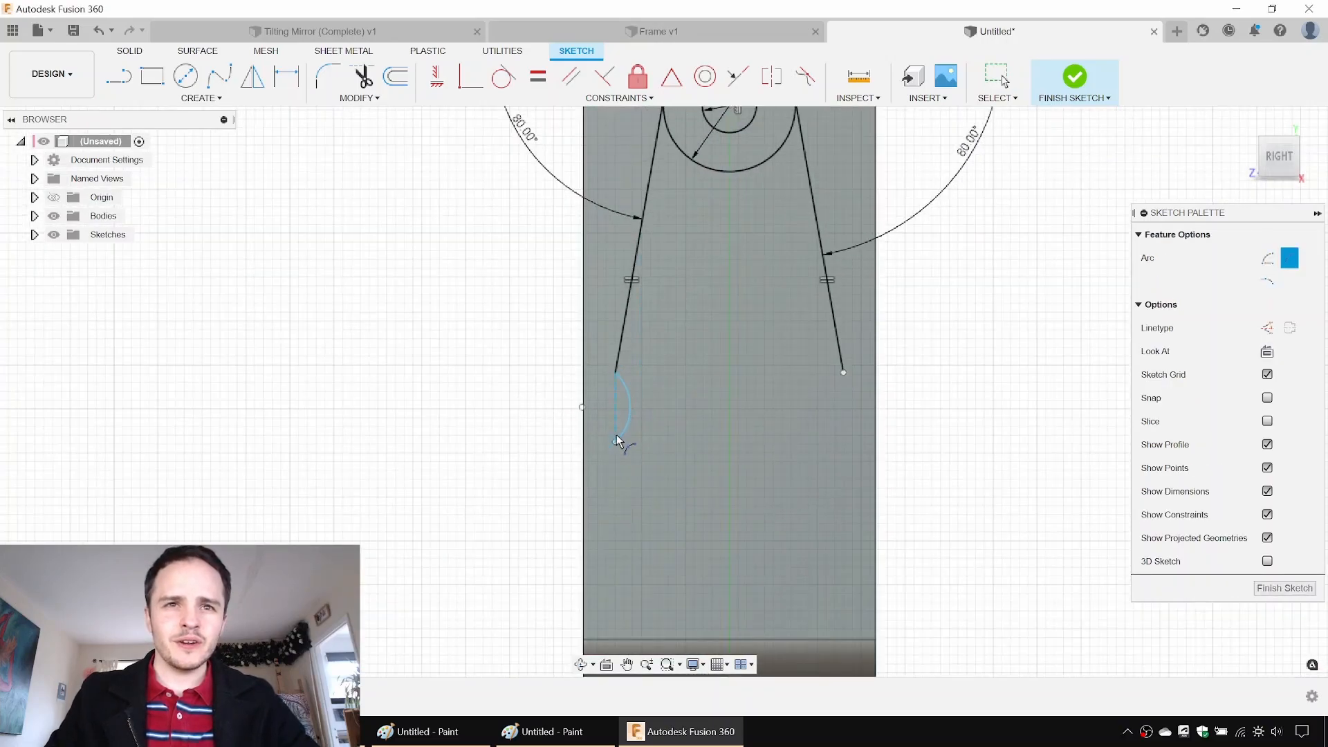
left_click(615, 442)
left_click(583, 585)
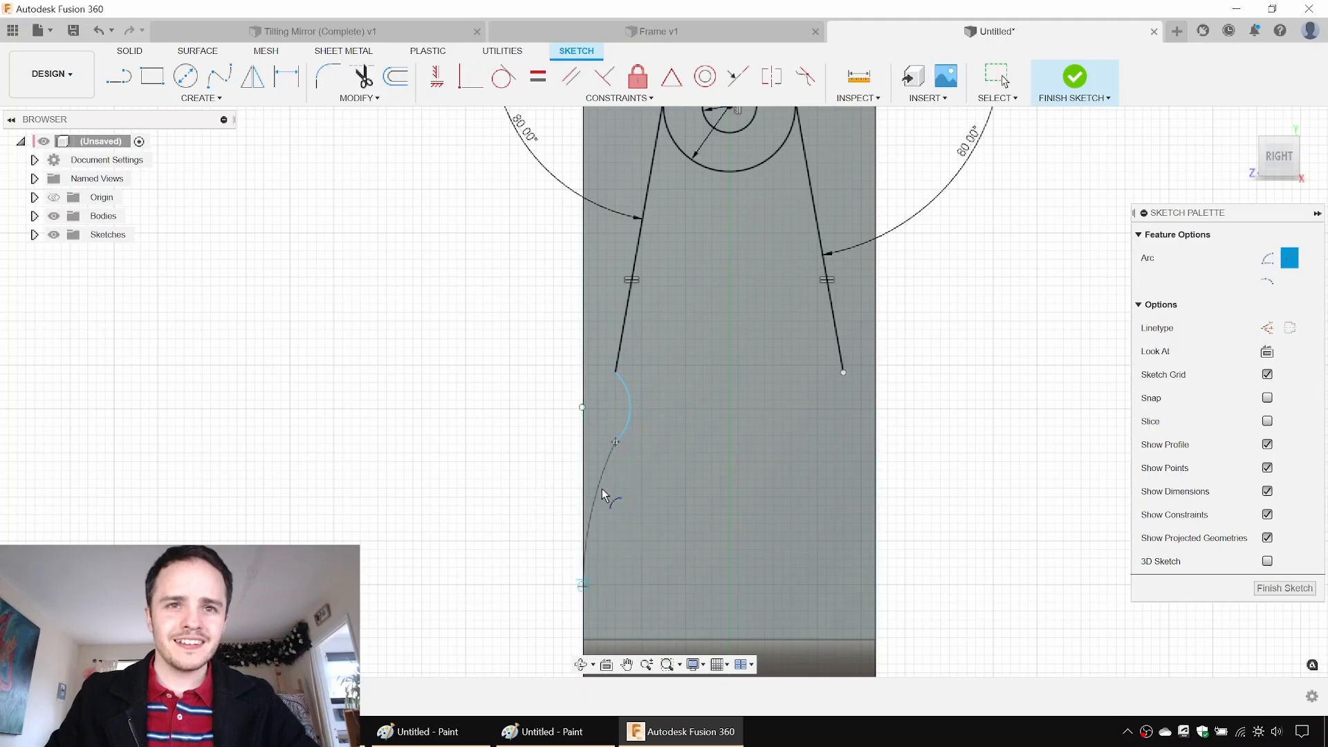
Step: Draw two matching connected 3-point arcs from the right line's lower end down to the leg's right edge
left_click(843, 373)
left_click(840, 441)
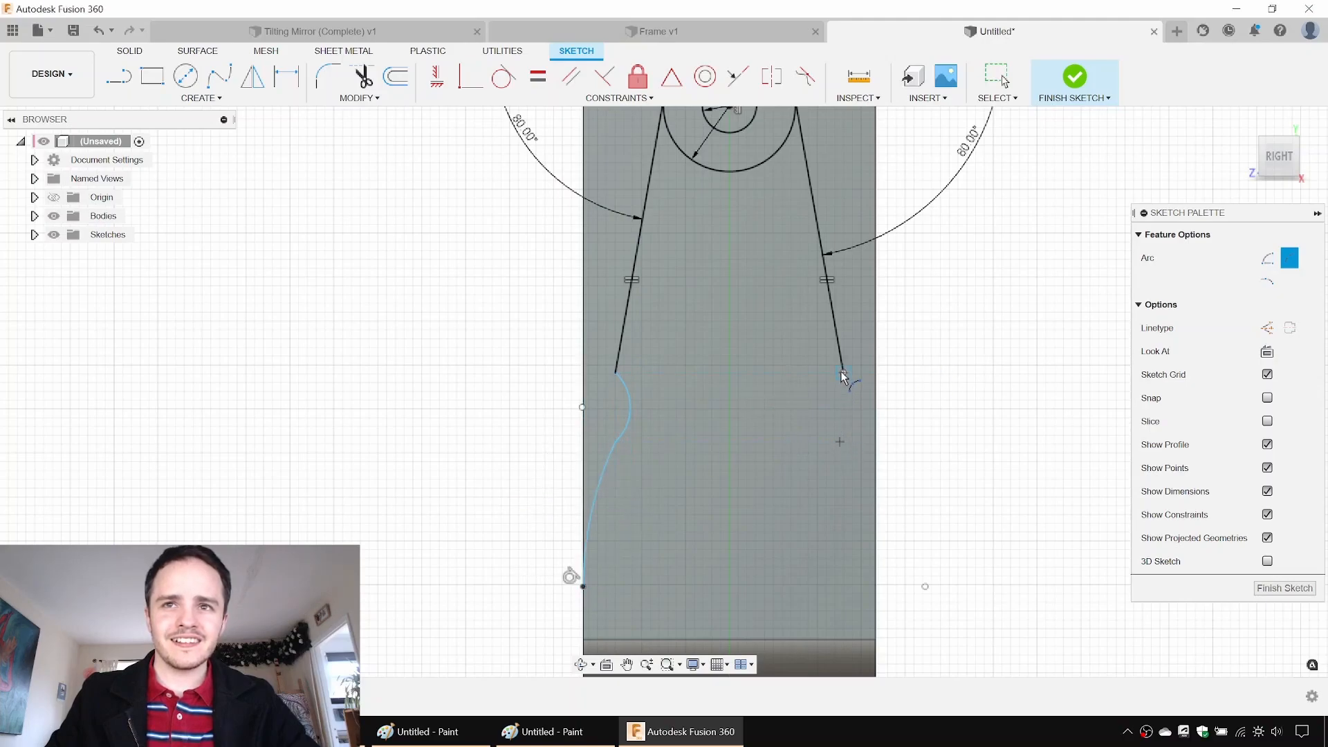
left_click(840, 441)
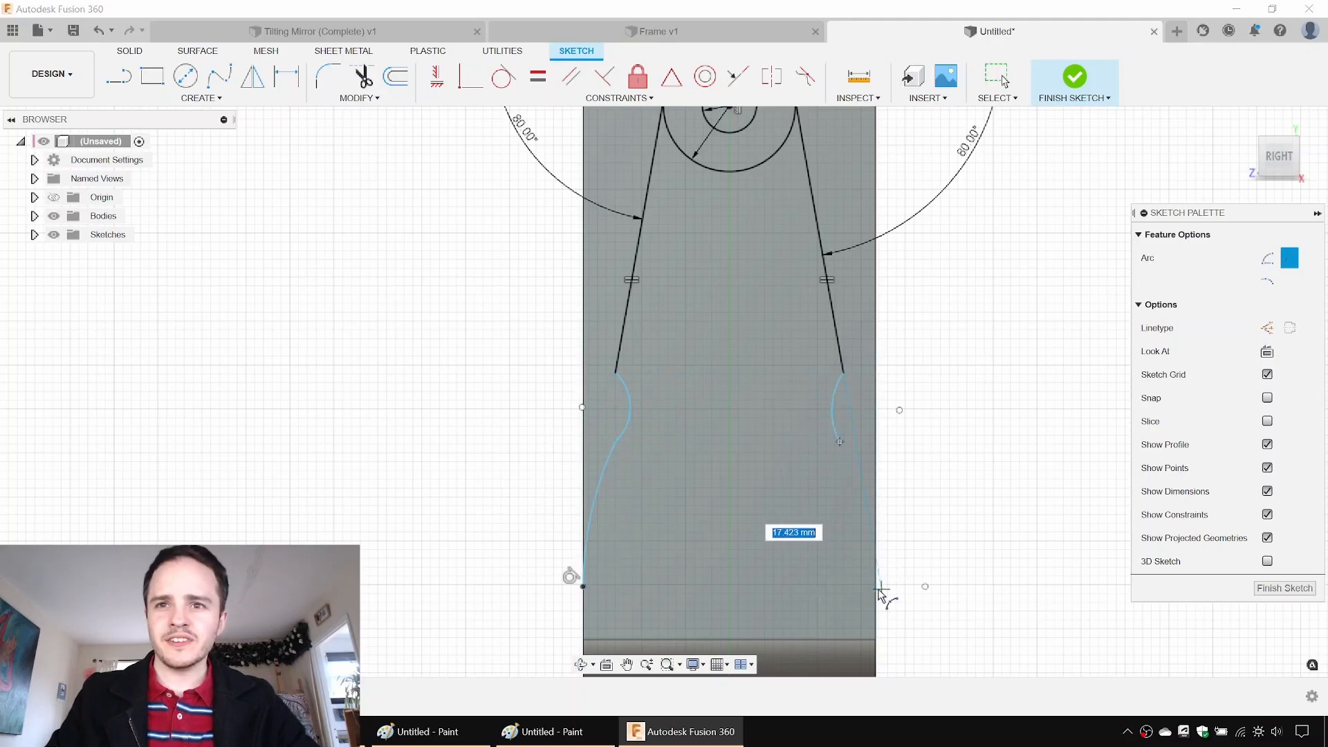
left_click(863, 509)
key("Escape")
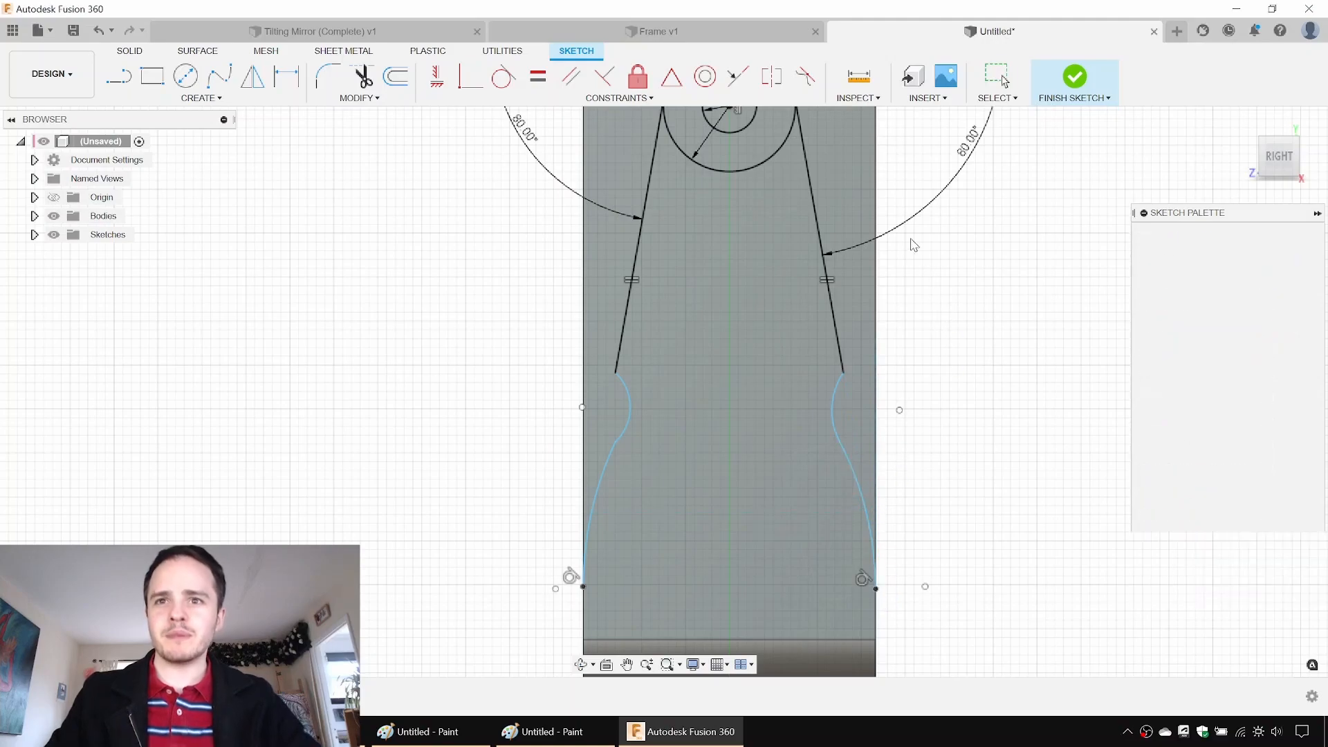
Step: Apply Tangent constraints between the two left arcs and between the upper left arc and the left tapered line
left_click(505, 83)
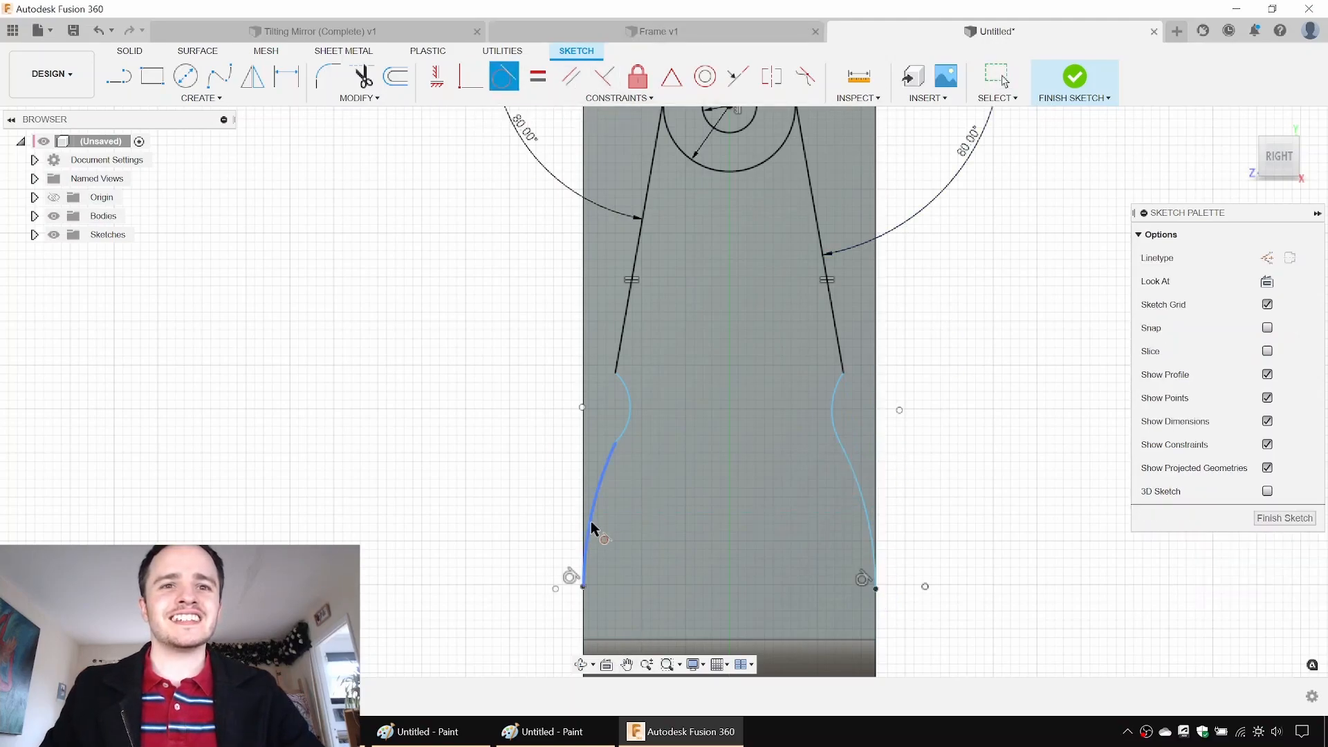
left_click(625, 436)
left_click(618, 364)
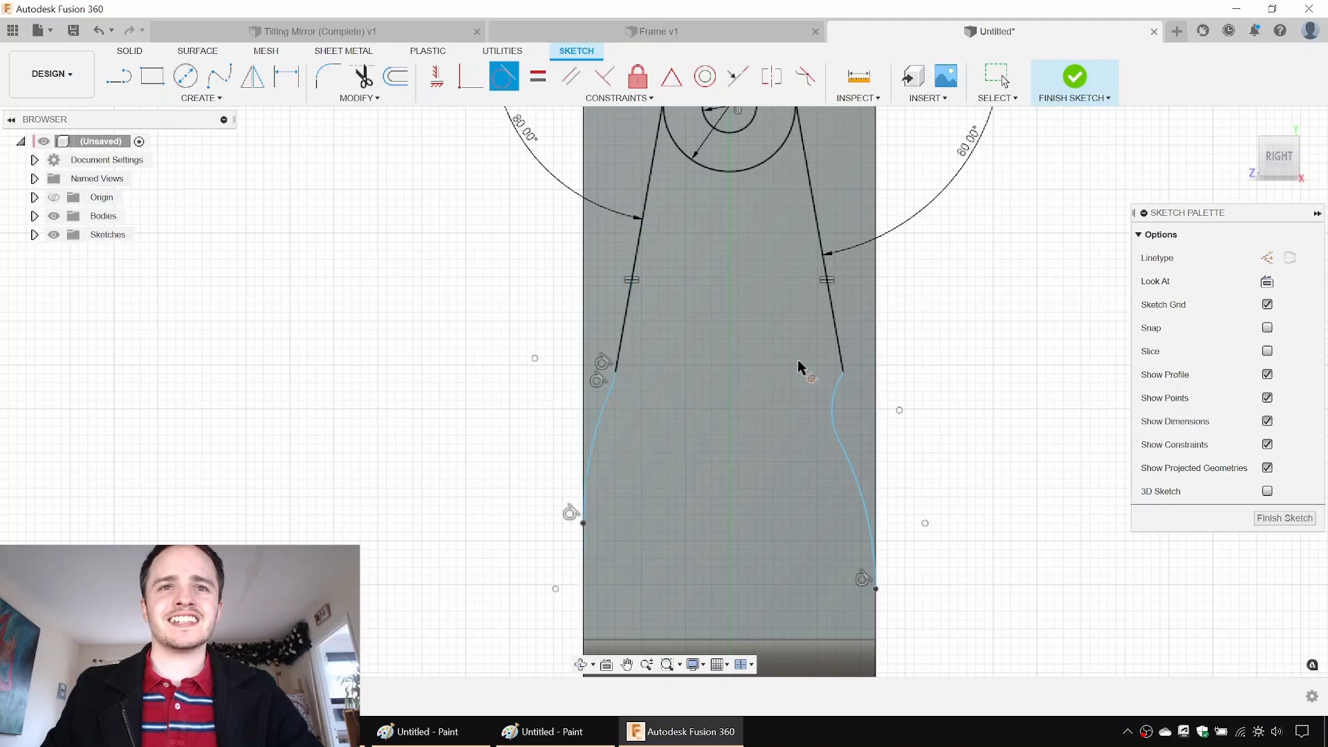
Step: Apply Tangent constraints between the right tapered line and upper right arc and between the two right arcs, then adjust the arcs' shape
left_click(837, 389)
left_click(843, 376)
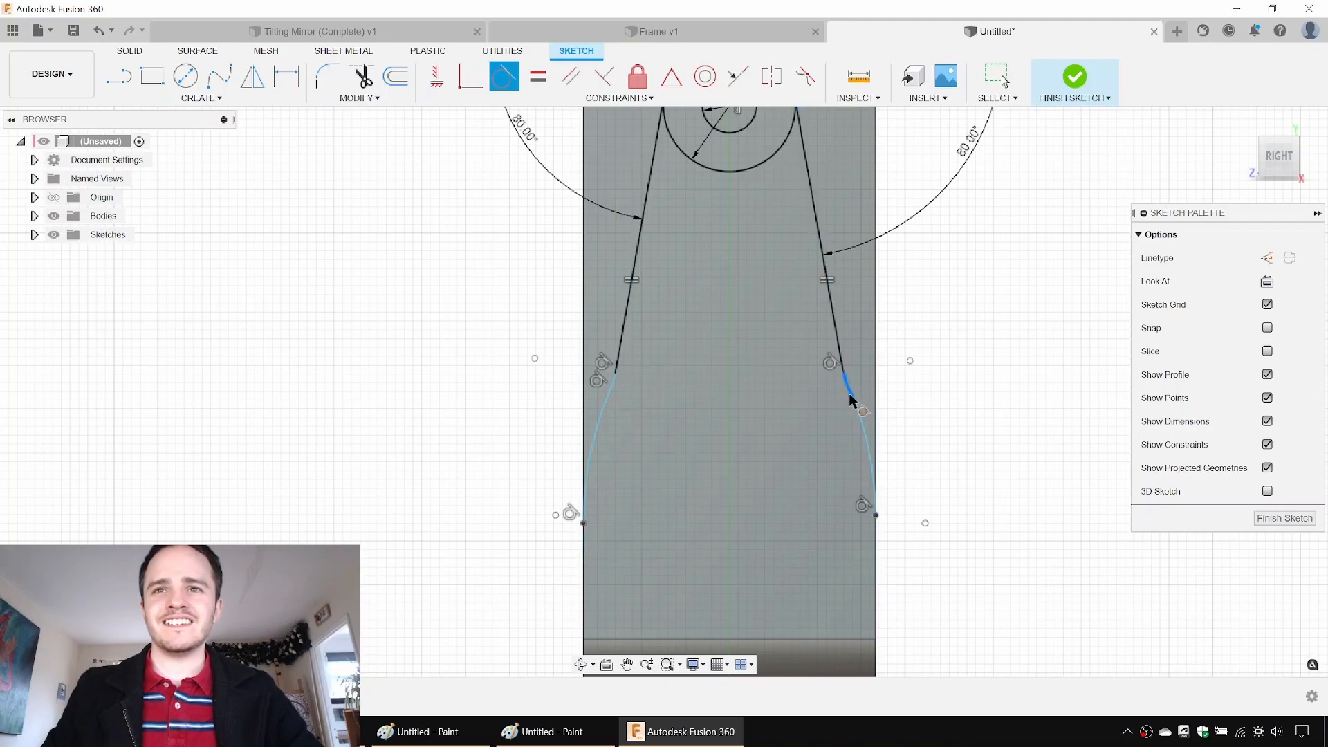
key("Escape")
left_click_drag(850, 387, 858, 406)
left_click(572, 76)
key("Escape")
Step: Apply Equal constraints between the matching upper arcs and the matching lower arcs on the left and right sides
left_click(538, 76)
left_click(618, 353)
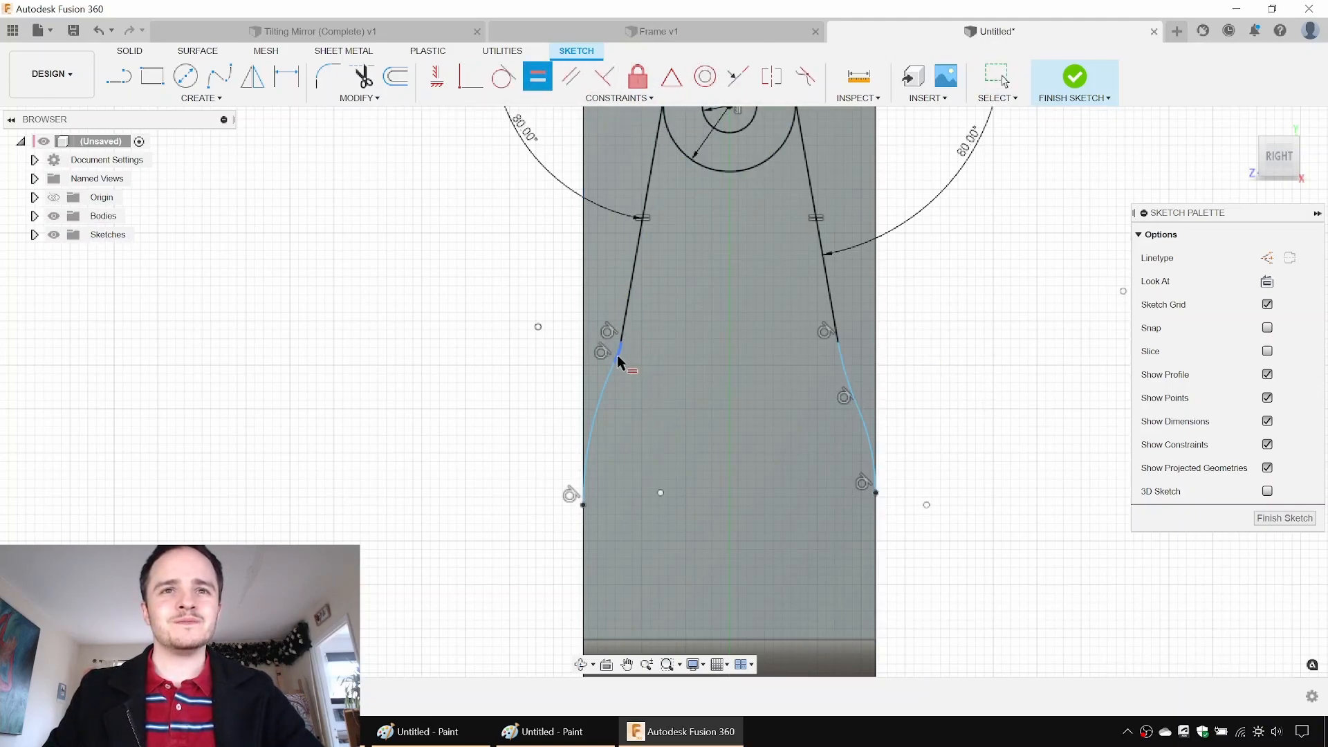
left_click(845, 351)
left_click(861, 414)
Step: Dimension the upper and lower right arcs with a radius of 32 mm each
key("d")
left_click(839, 353)
left_click(888, 343)
type("32")
key("Return")
left_click(876, 458)
left_click(955, 435)
type("32")
key("Return")
scroll(882, 443, "down", 1)
scroll(878, 412, "down", 1)
key("Escape")
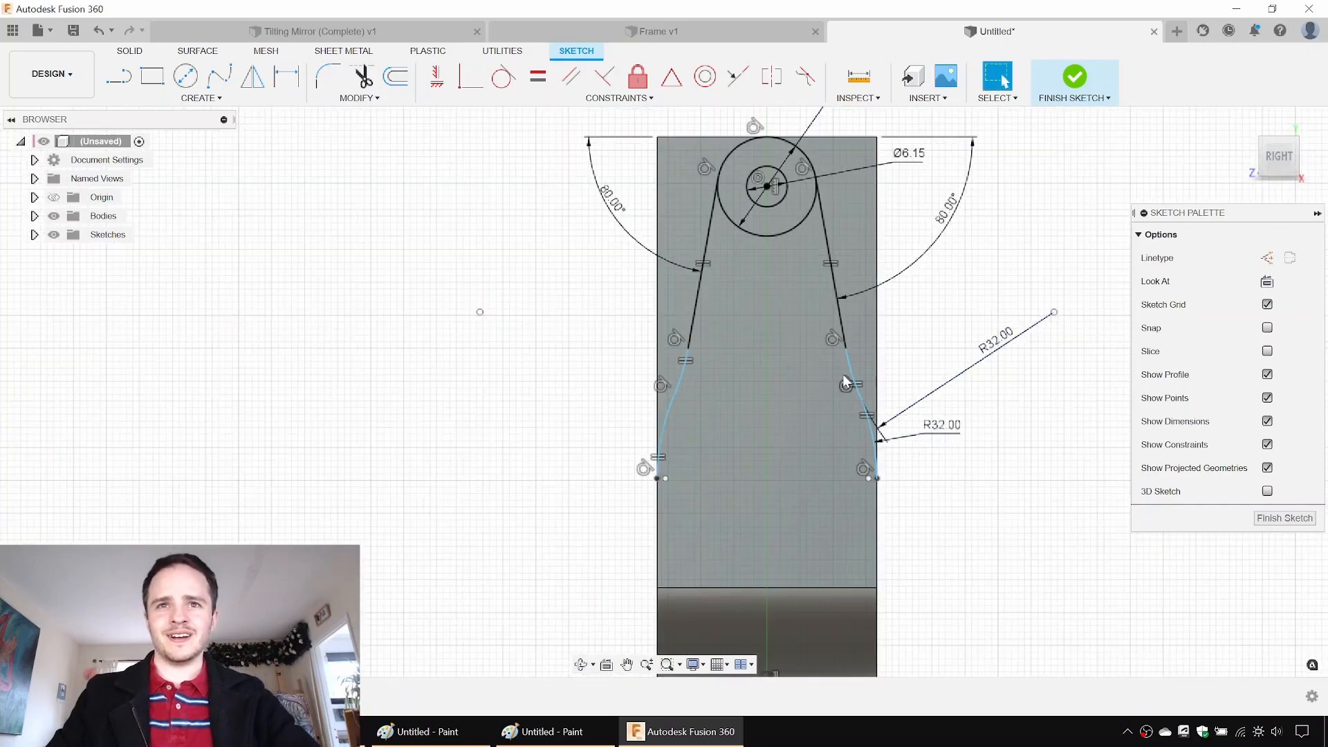
Step: Set the vertical distance between the hole centre and the right tapered line's lower end to 32 mm
left_click_drag(877, 478, 878, 486)
key("d")
middle_click_drag(908, 283, 867, 327)
left_click(811, 407)
left_click(730, 230)
left_click(1008, 297)
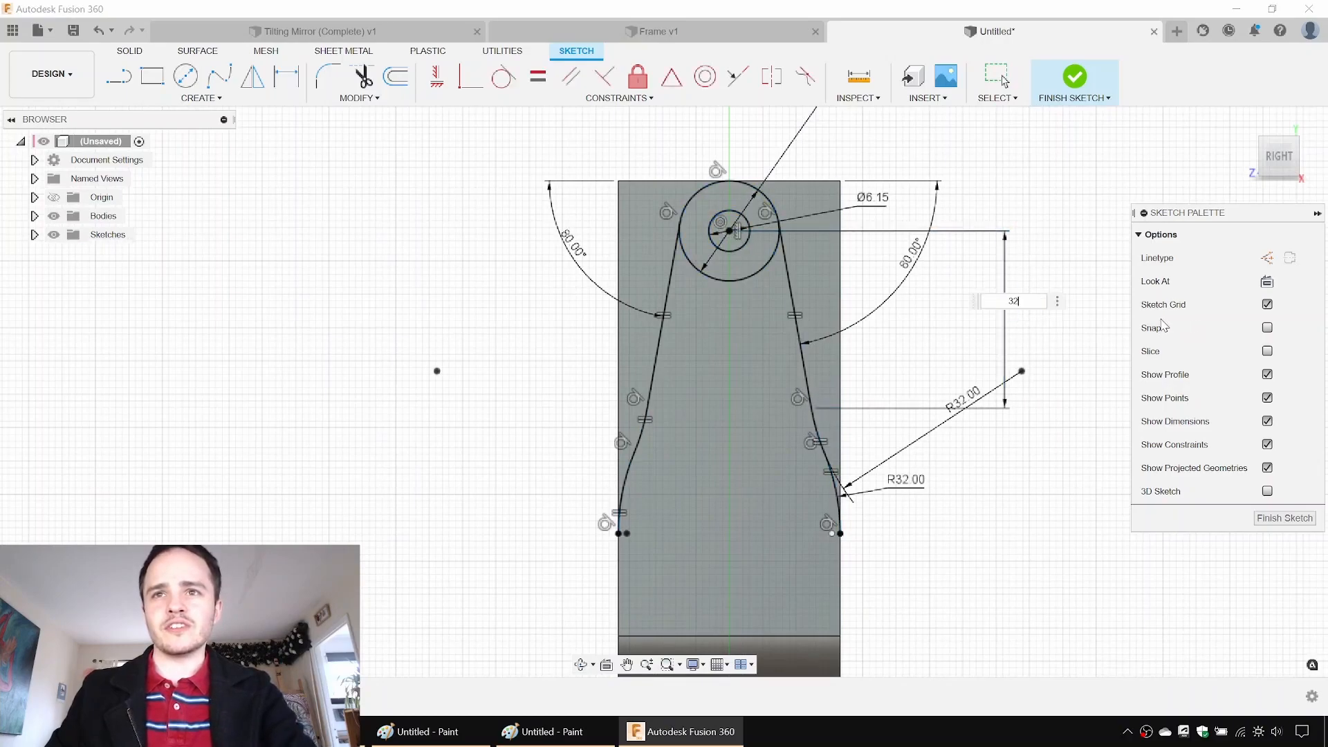
type("32")
key("Return")
key("Escape")
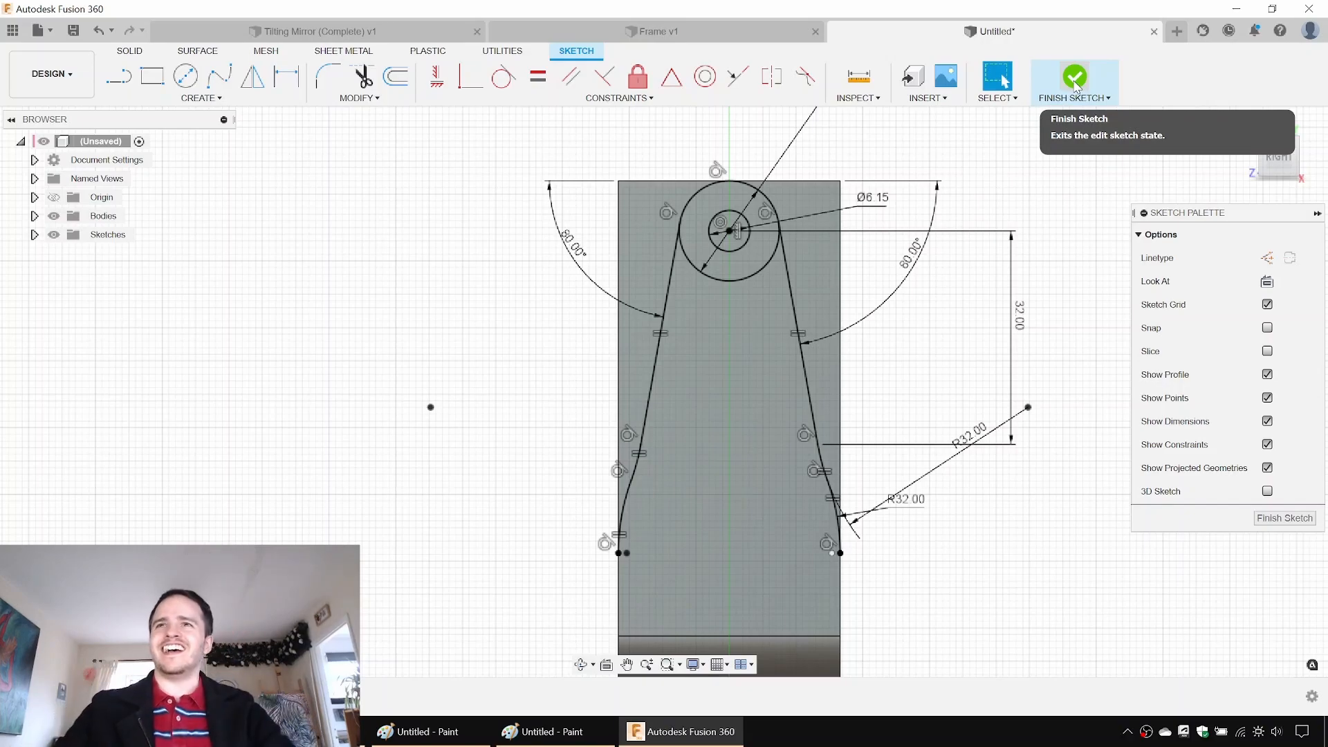
Step: Project the leg's outer face into the sketch and finish the sketch
key("p")
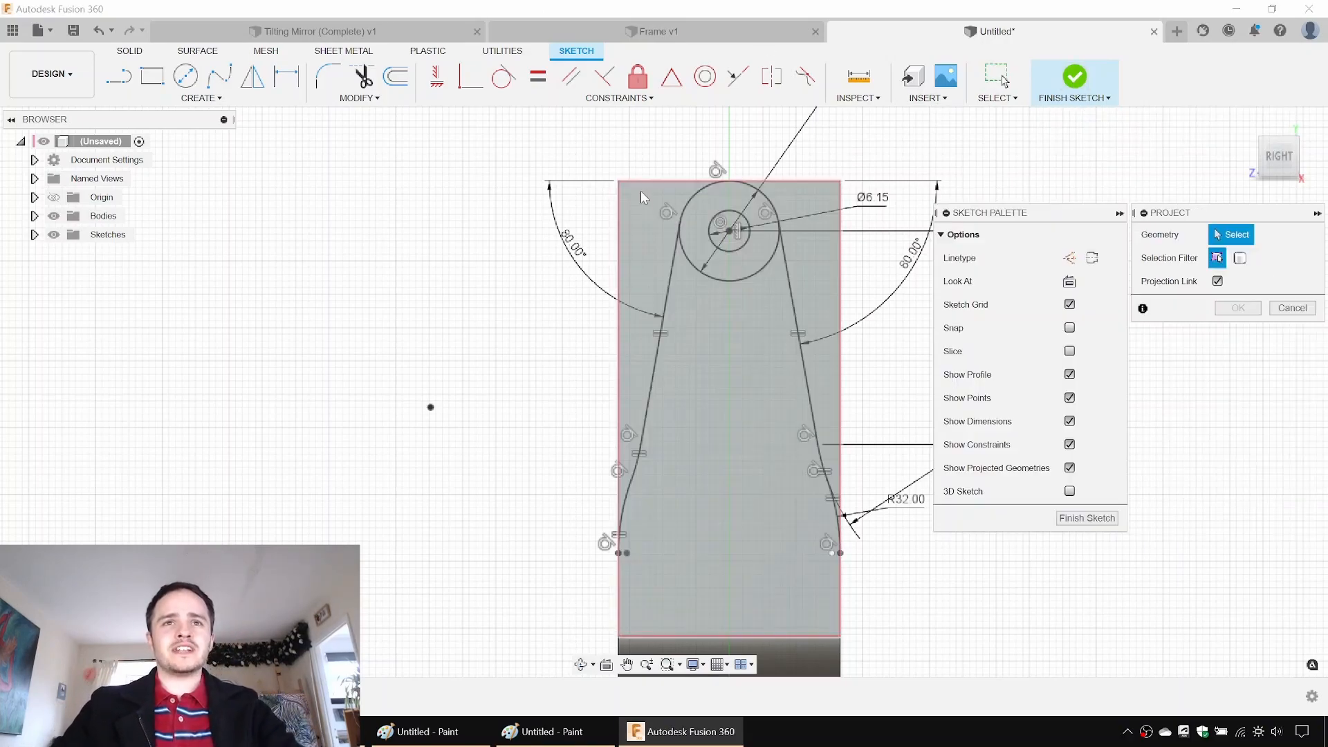
left_click(645, 200)
key("Return")
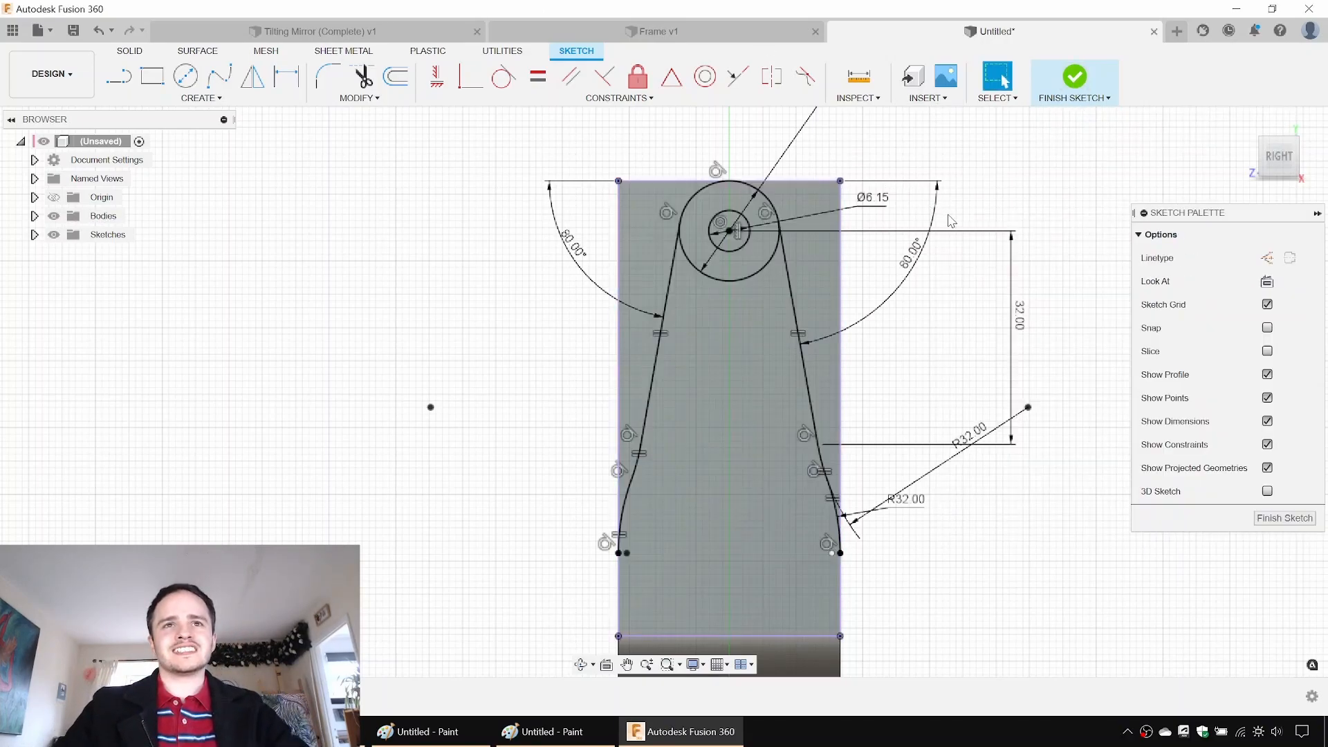
left_click(1076, 76)
Step: Extrude the two outer corner profiles and the hole profile as a cut with extent All, flipped to pass through both legs
key("e")
middle_click_drag(601, 261, 730, 288, "shift")
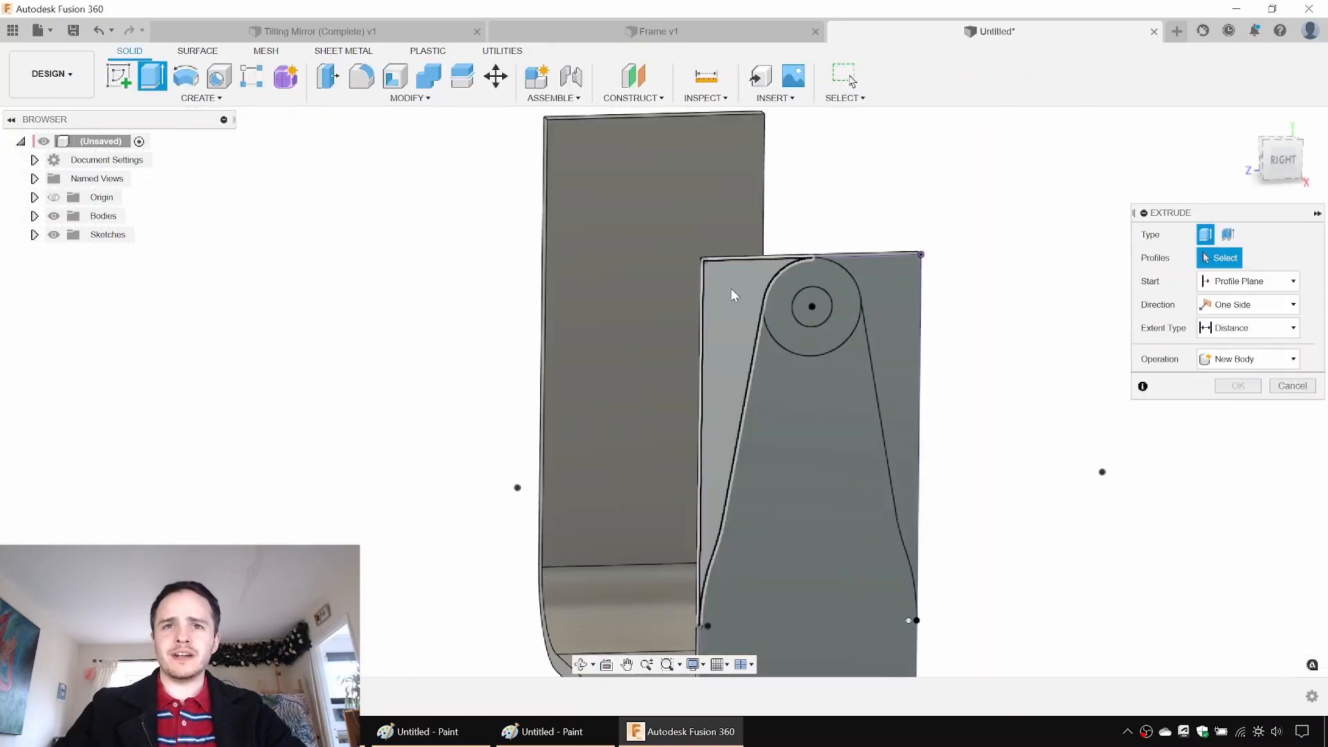
left_click(731, 291)
left_click(827, 282)
left_click(885, 283)
mouse_move(887, 281)
middle_mouse_down("shift")
mouse_move(775, 232)
mouse_move(795, 274)
middle_mouse_up("shift")
left_click(1252, 325)
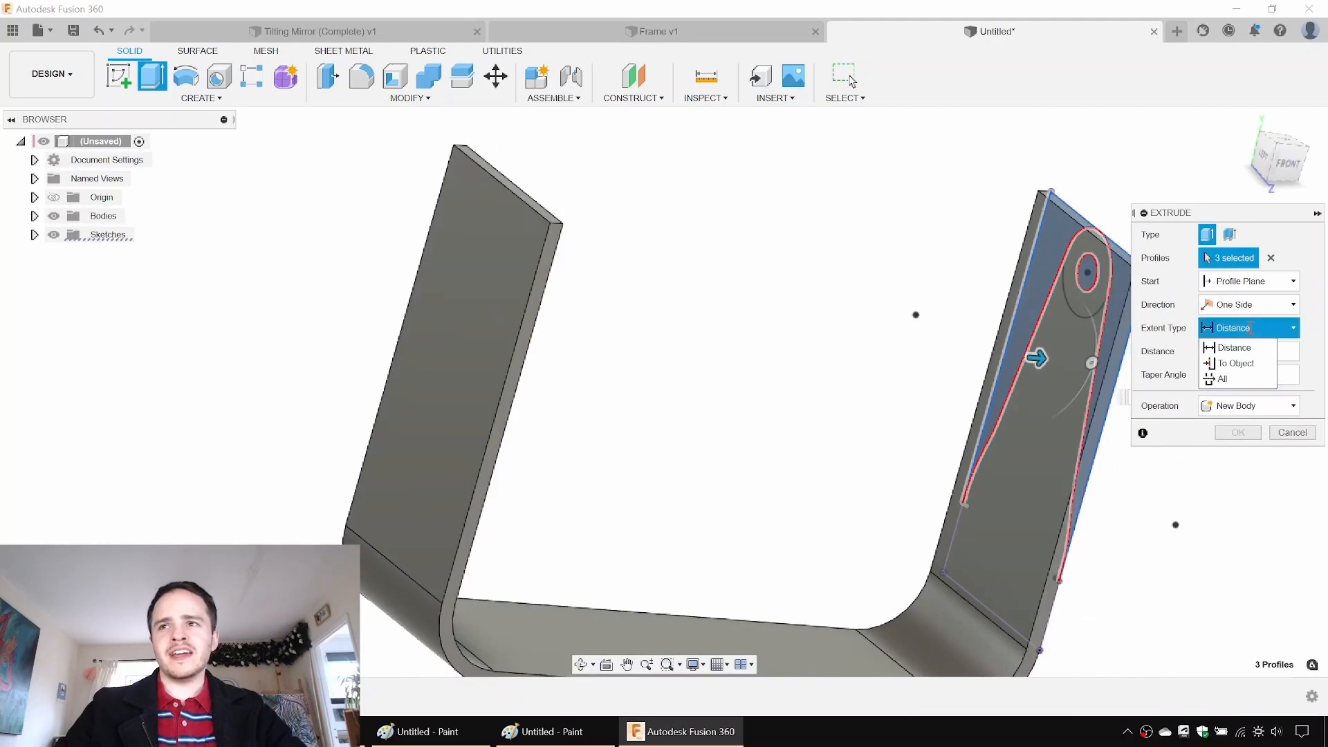
left_click(1223, 365)
left_click(1245, 404)
left_click(1223, 437)
left_click(1250, 329)
left_click(1253, 328)
left_click(1209, 356)
scroll(1038, 353, "down", 3)
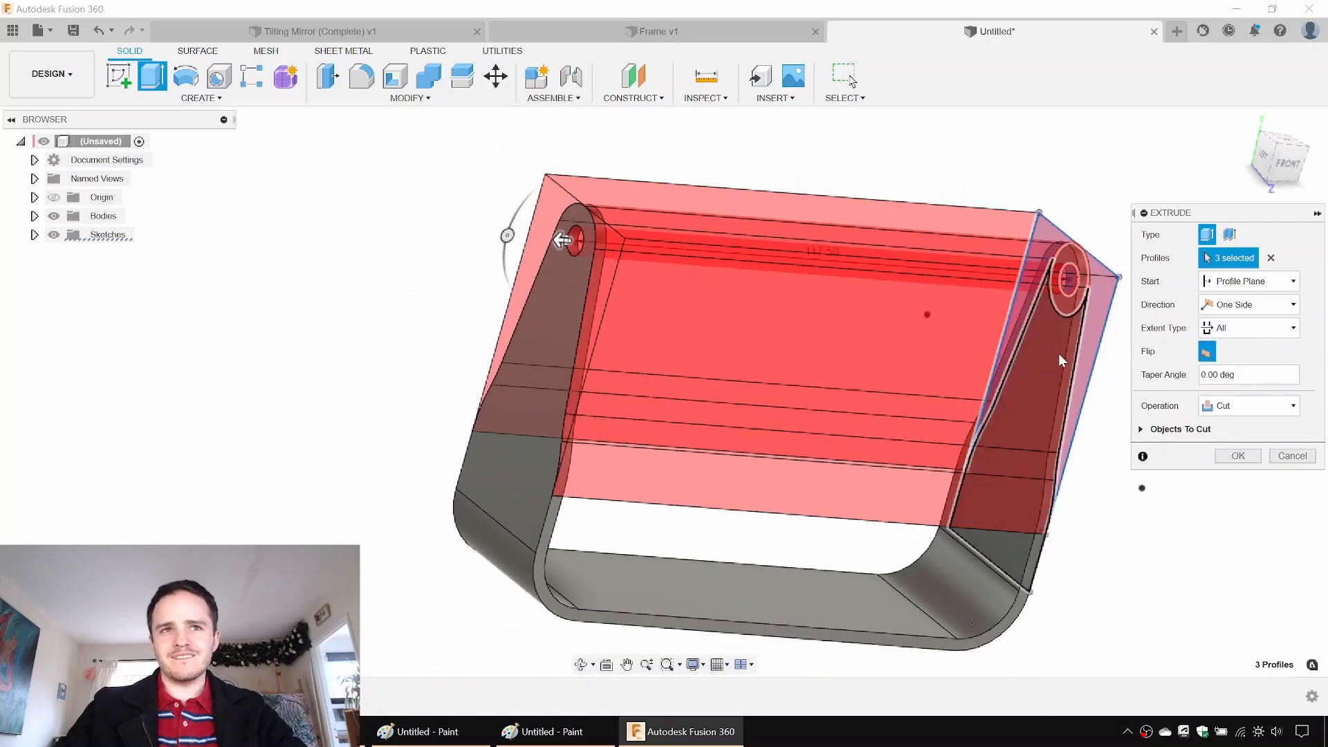
left_click(1243, 456)
middle_click_drag(1202, 353, 1080, 326, "shift")
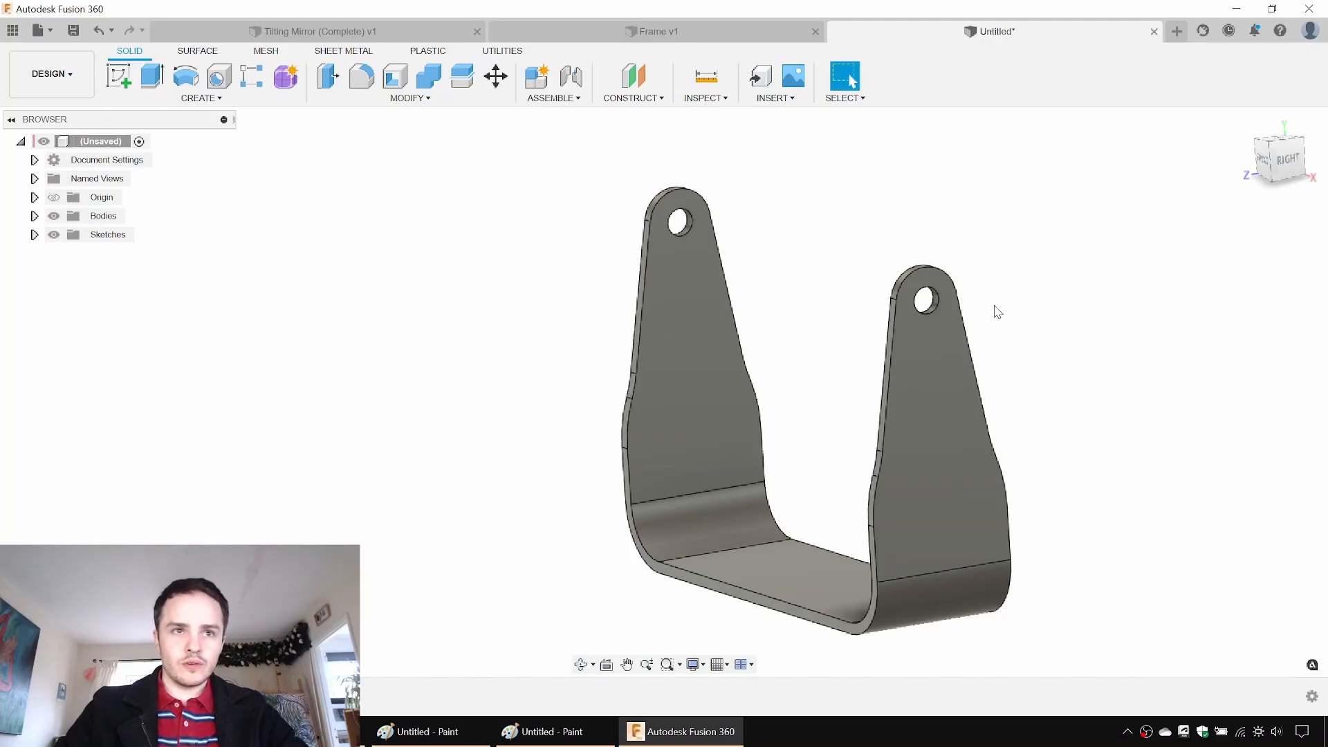
middle_click_drag(873, 334, 853, 290, "shift")
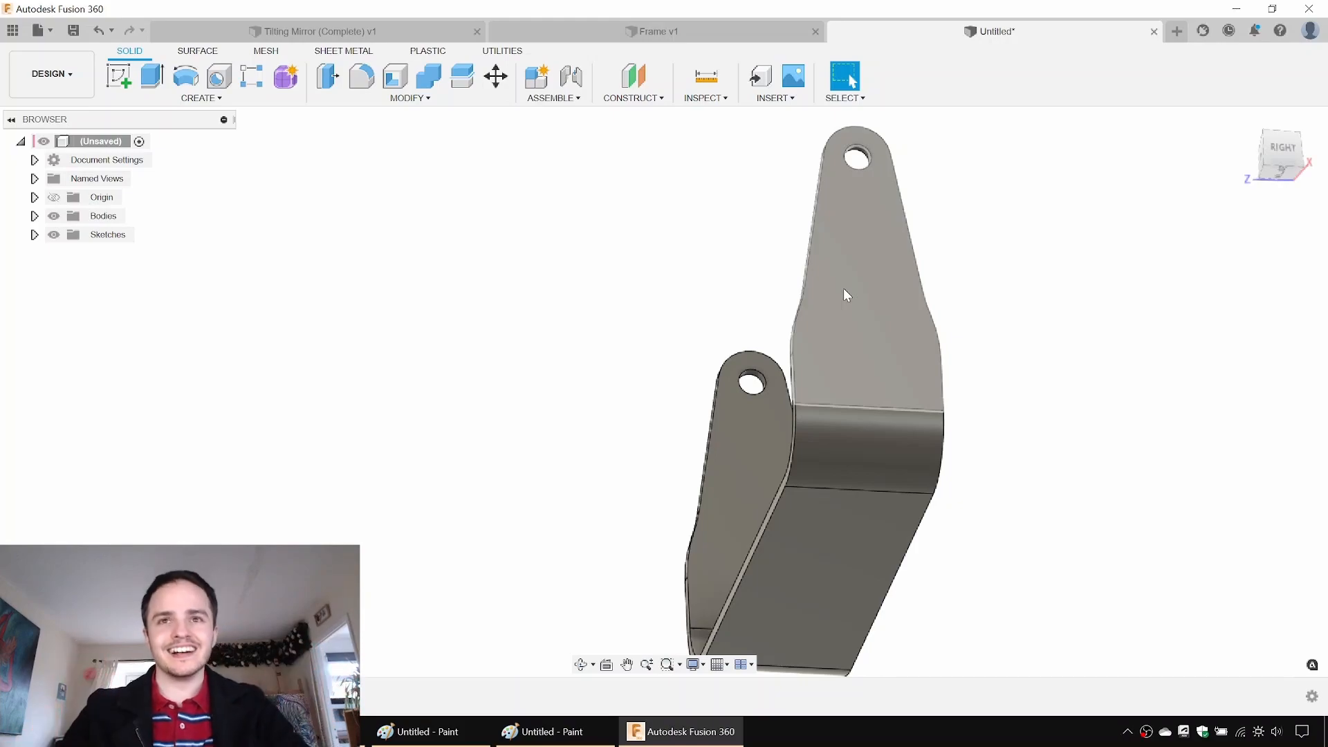
middle_click_drag(1100, 388, 1082, 332, "shift")
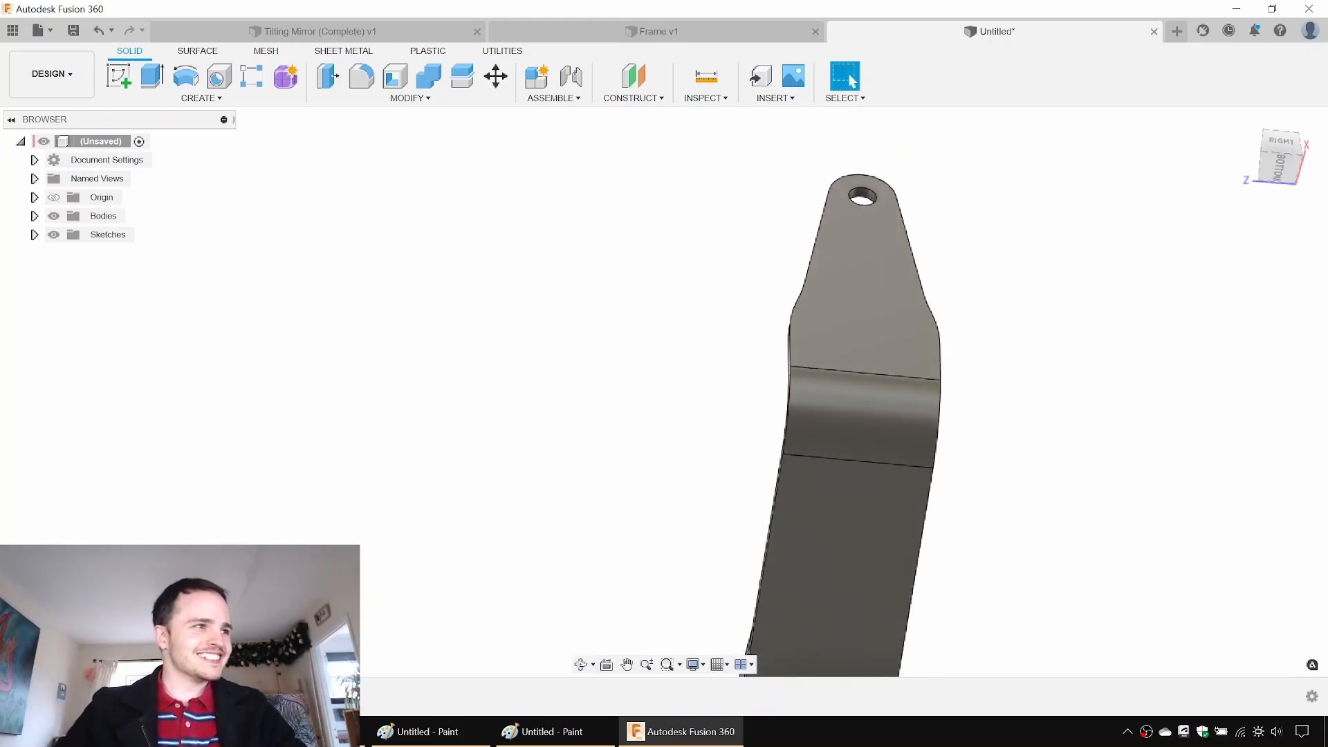
middle_click_drag(999, 471, 1048, 404, "shift")
left_click(633, 98)
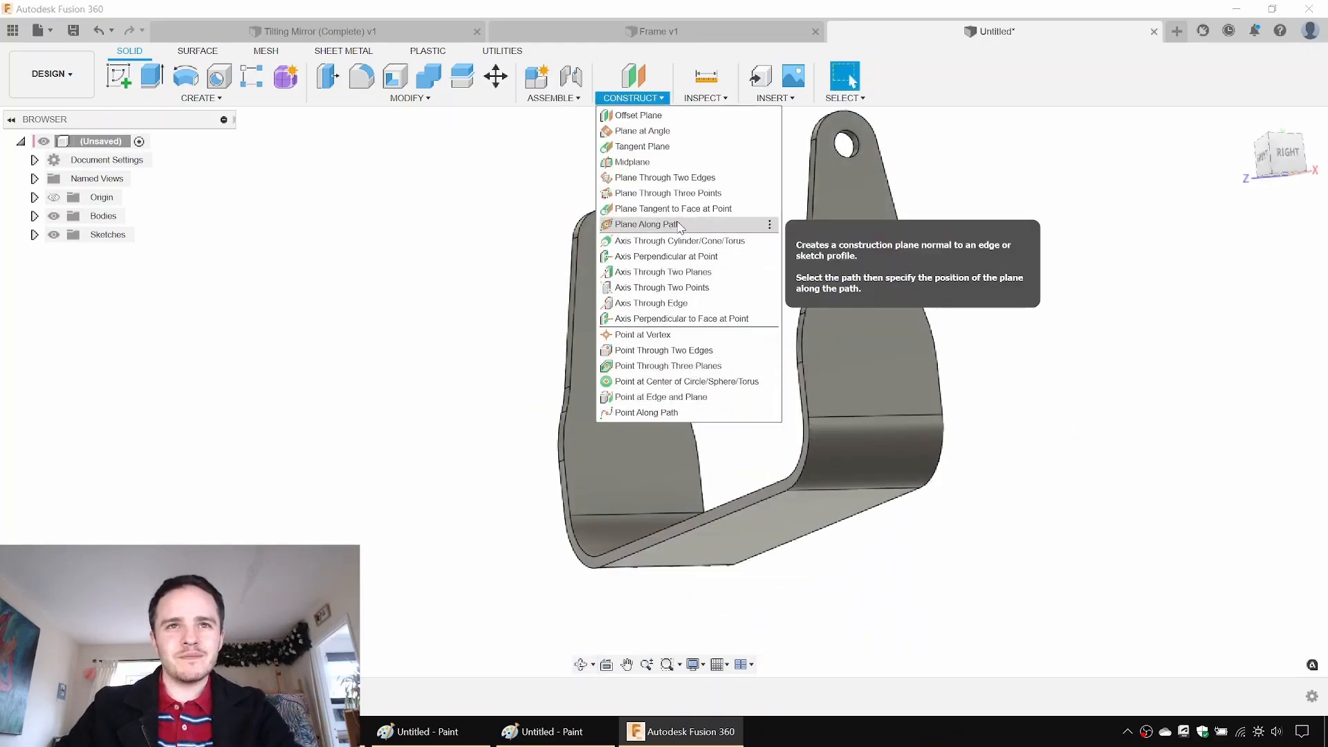
left_click(650, 224)
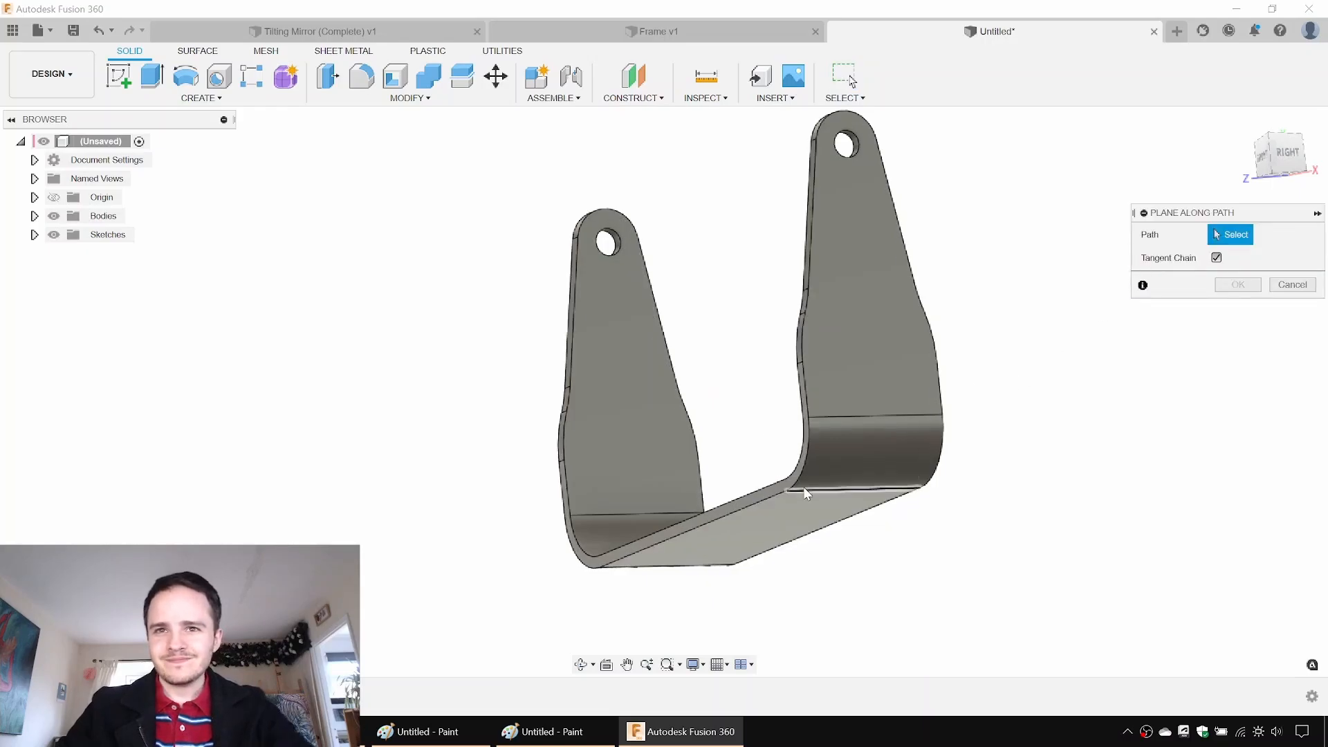
key("Escape")
middle_click_drag(899, 472, 915, 498, "shift")
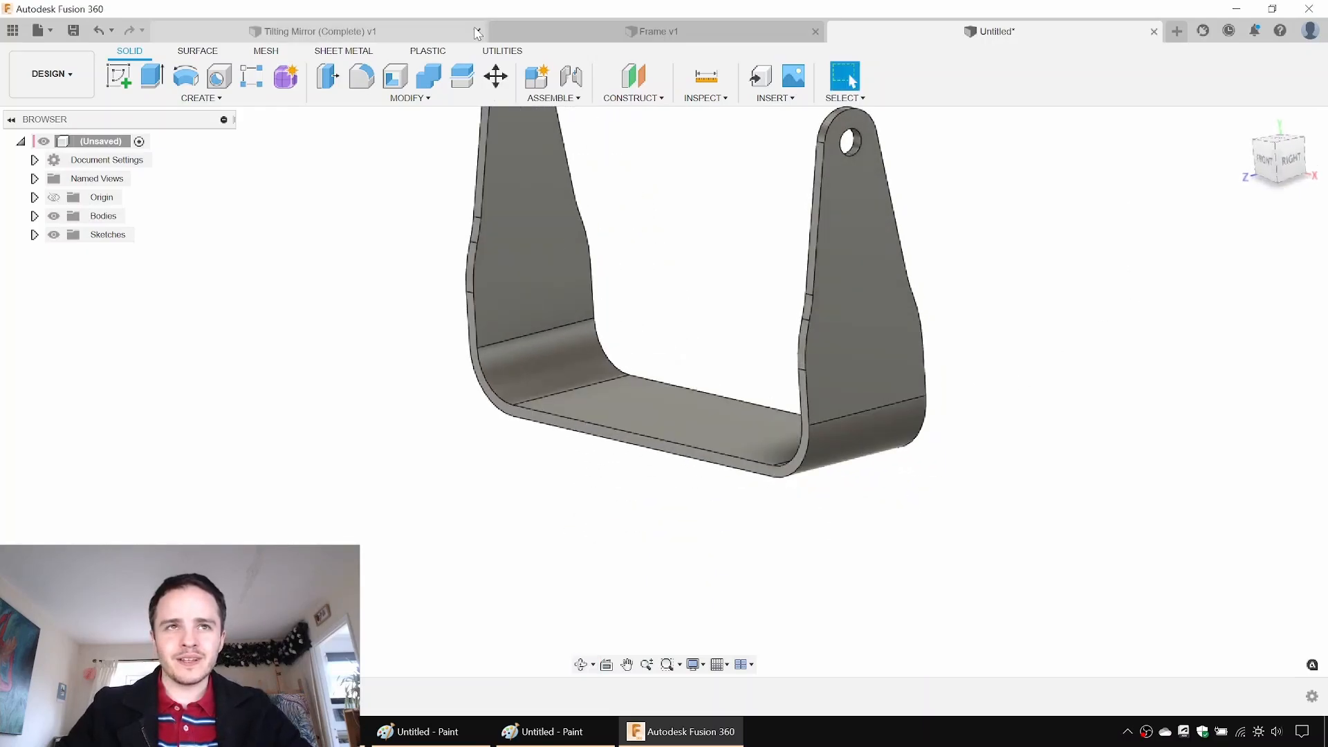
Step: Show the origin, start a sketch on the YZ plane, and project the curved bend face into it
left_click(34, 198)
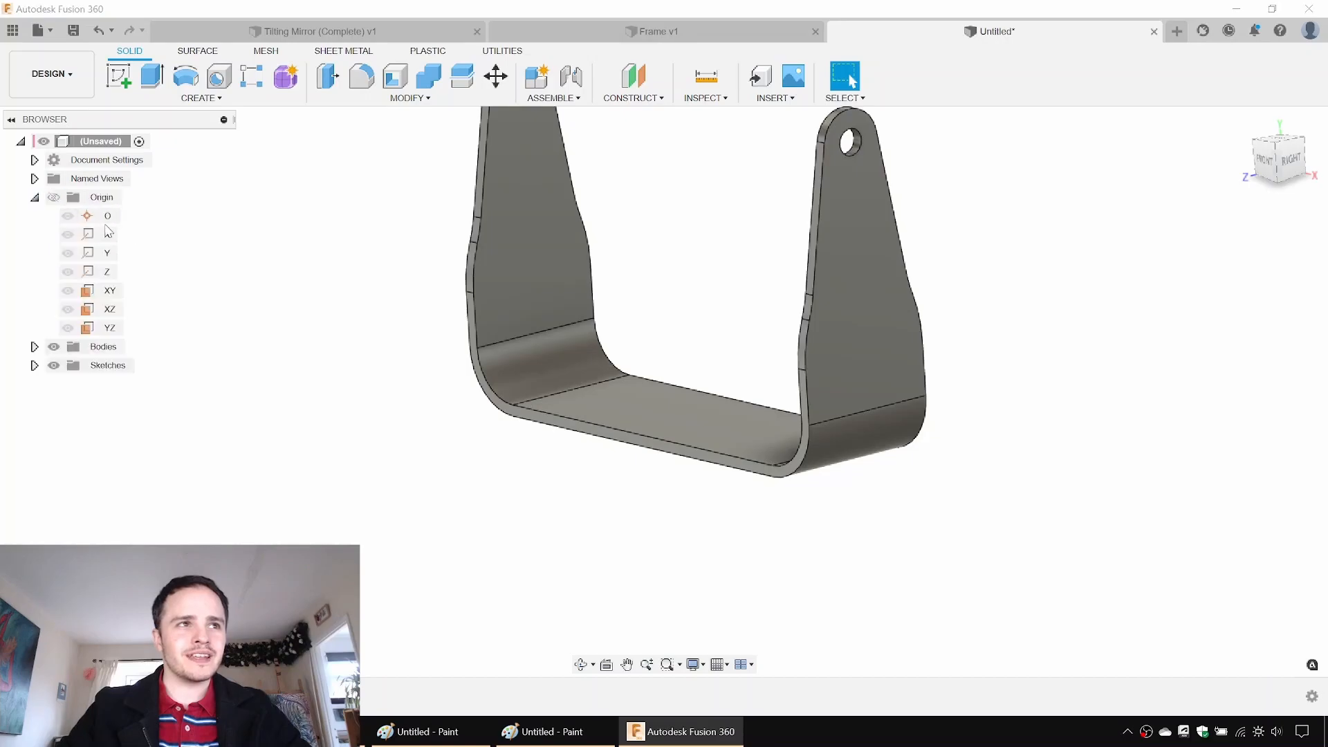
left_click(53, 198)
left_click(119, 76)
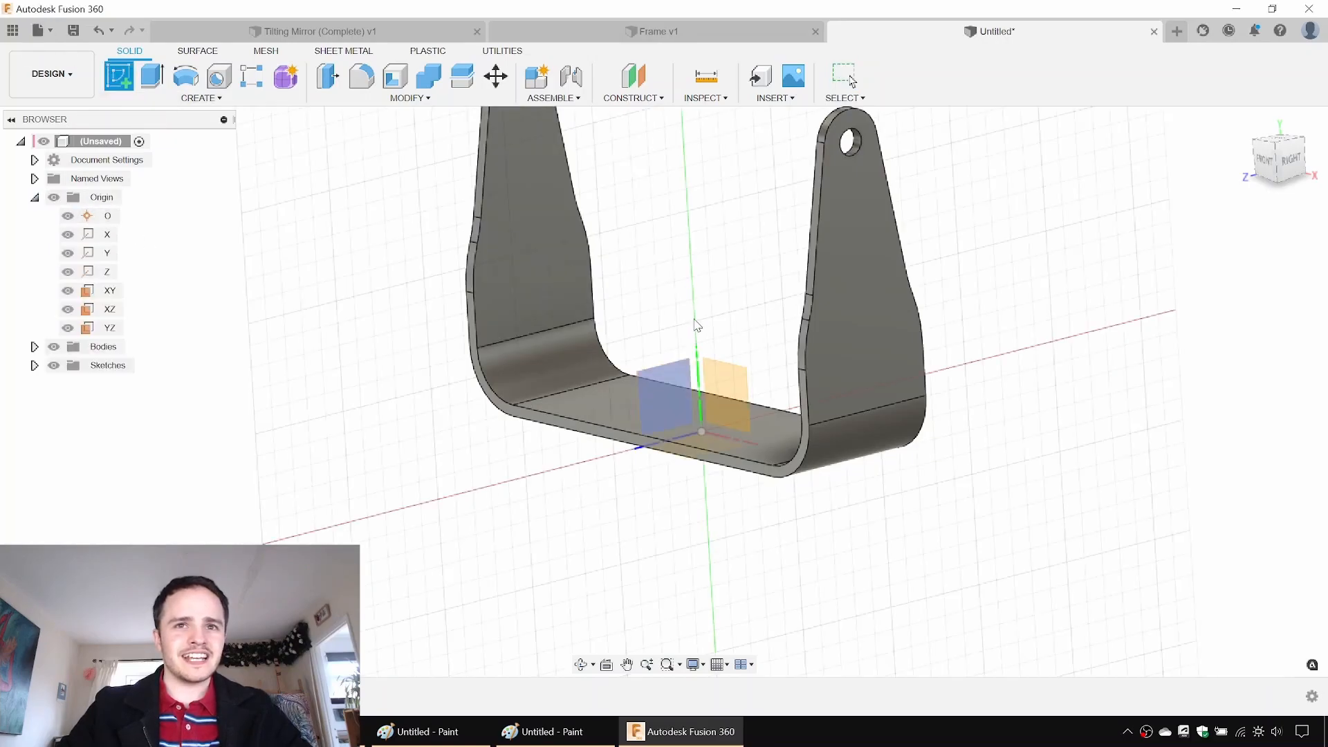
left_click(675, 367)
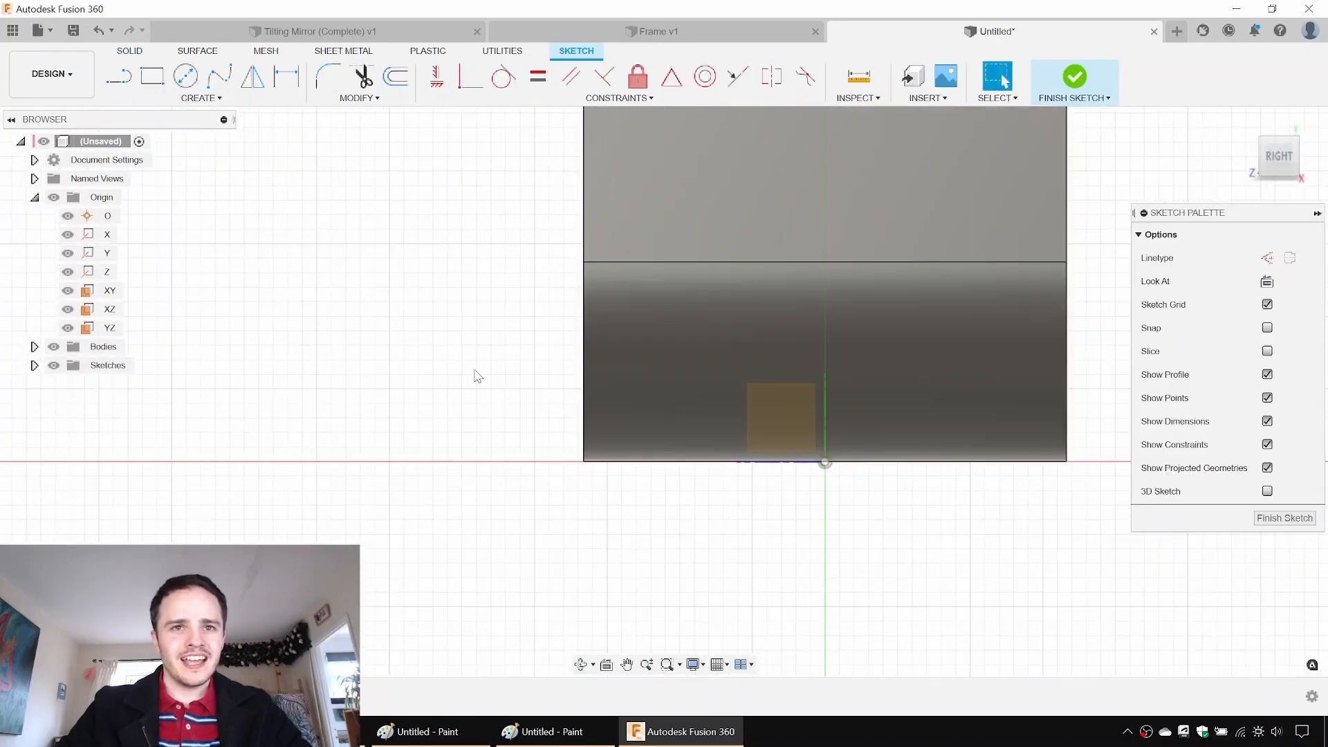
key("Escape")
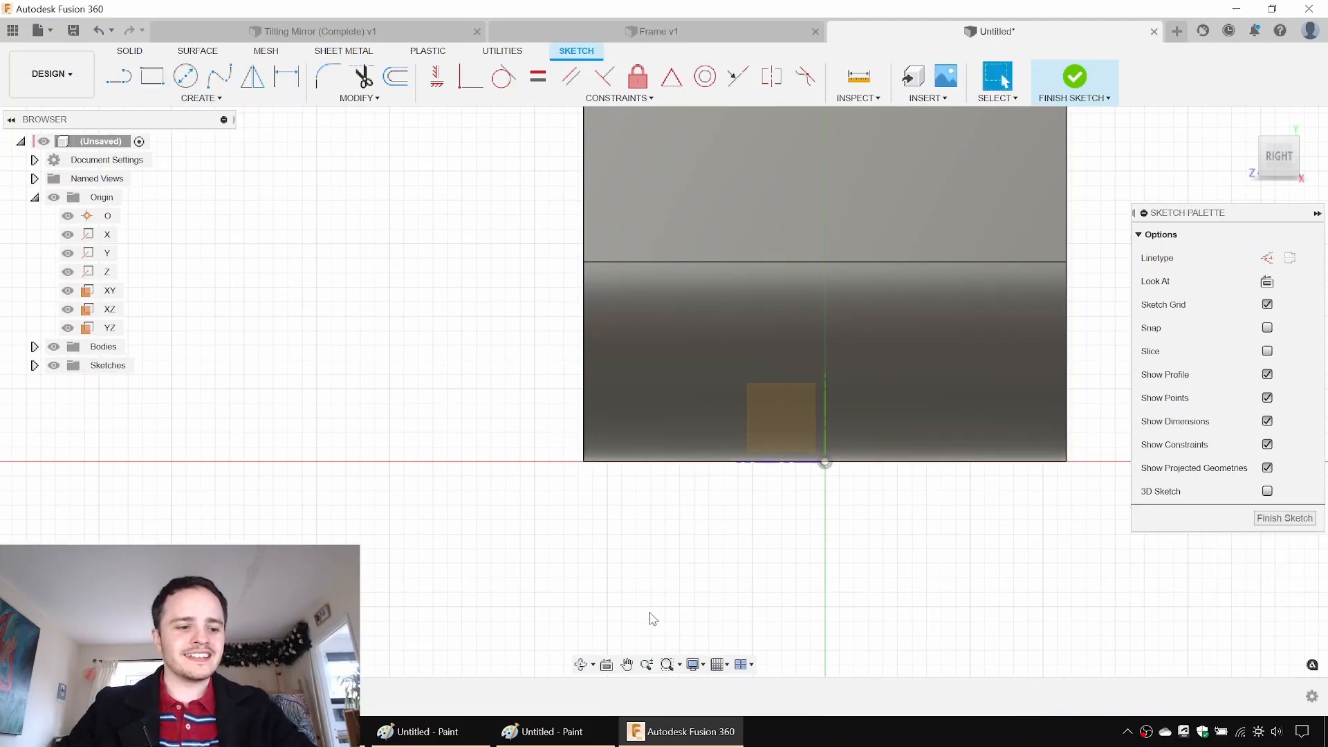
key("p")
left_click(687, 473)
key("Return")
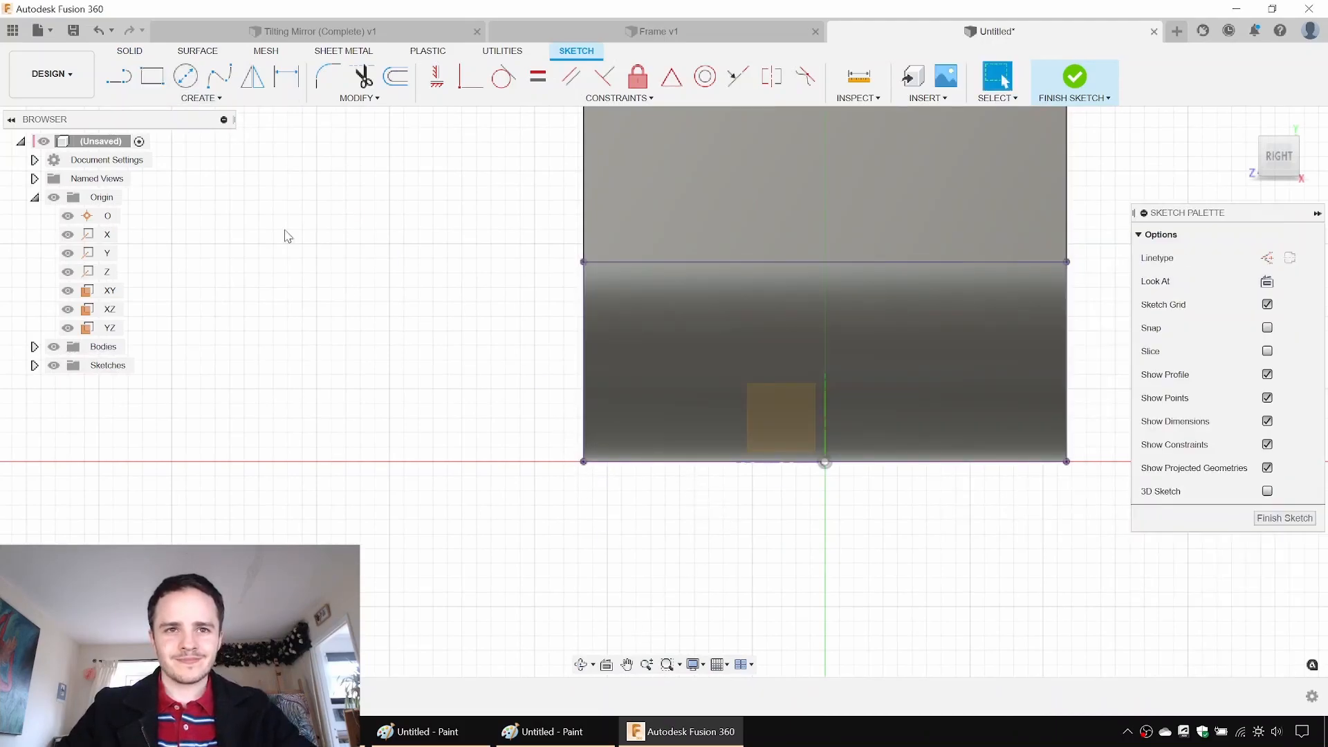
Step: Draw two rectangles below the base, one from each lower corner of the projected outline, extending inward and down
left_click(152, 76)
left_click(583, 461)
left_click(683, 497)
left_click(1067, 461)
left_click(956, 549)
key("Escape")
Step: Apply Equal constraints between the two rectangles' bottom edges and between their inner vertical edges
left_click(538, 78)
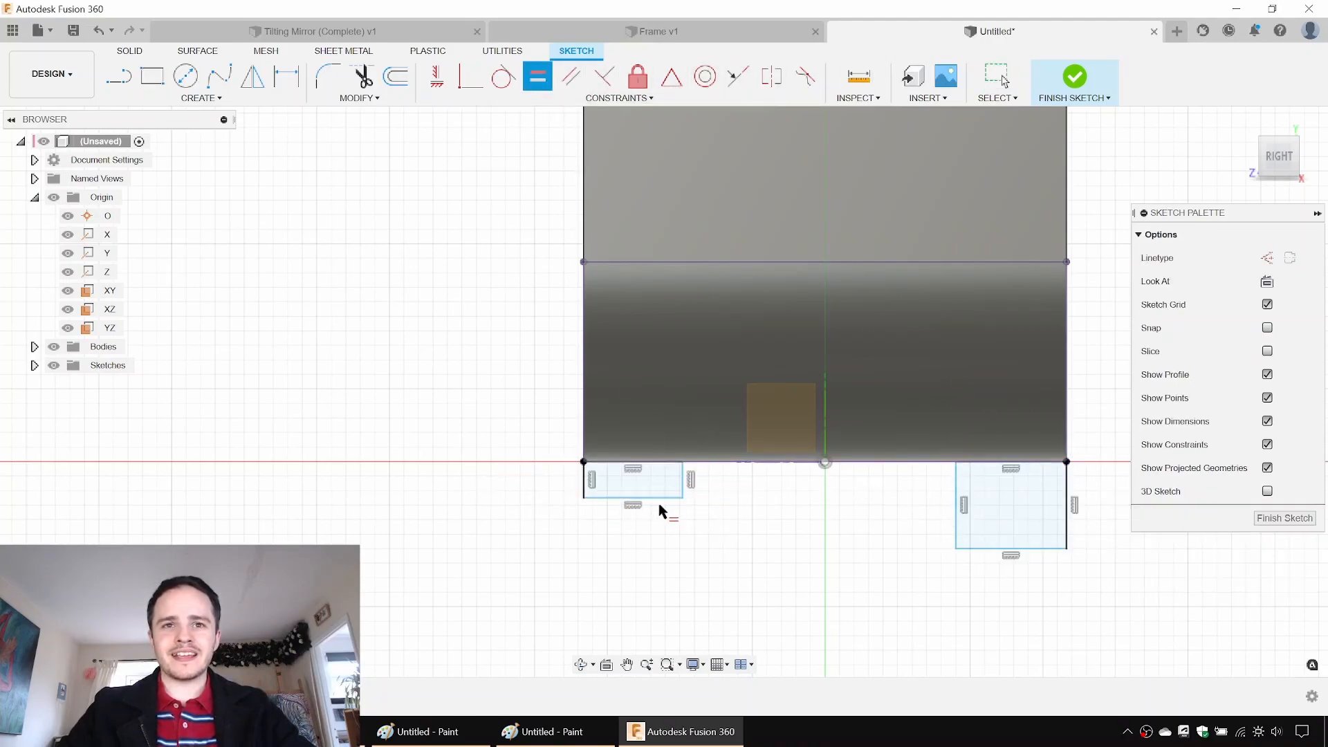
left_click(1013, 549)
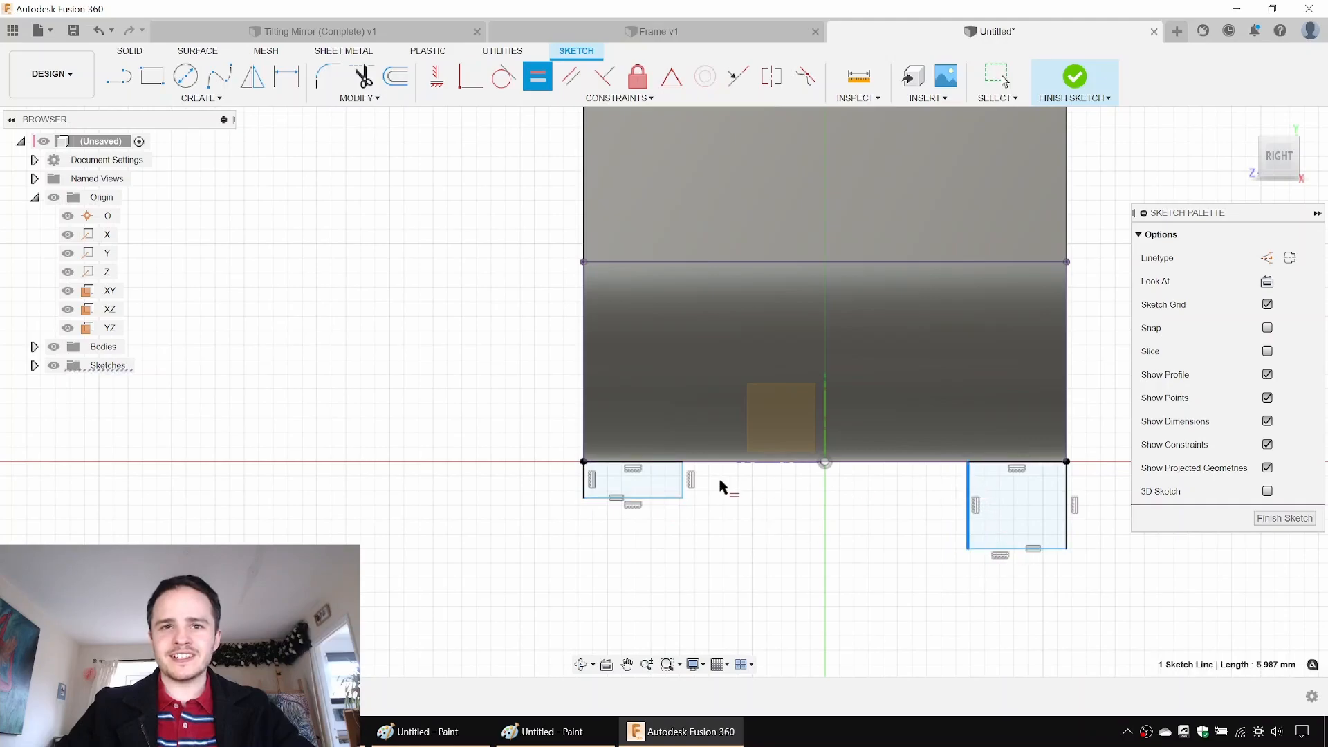
left_click(683, 481)
key("Escape")
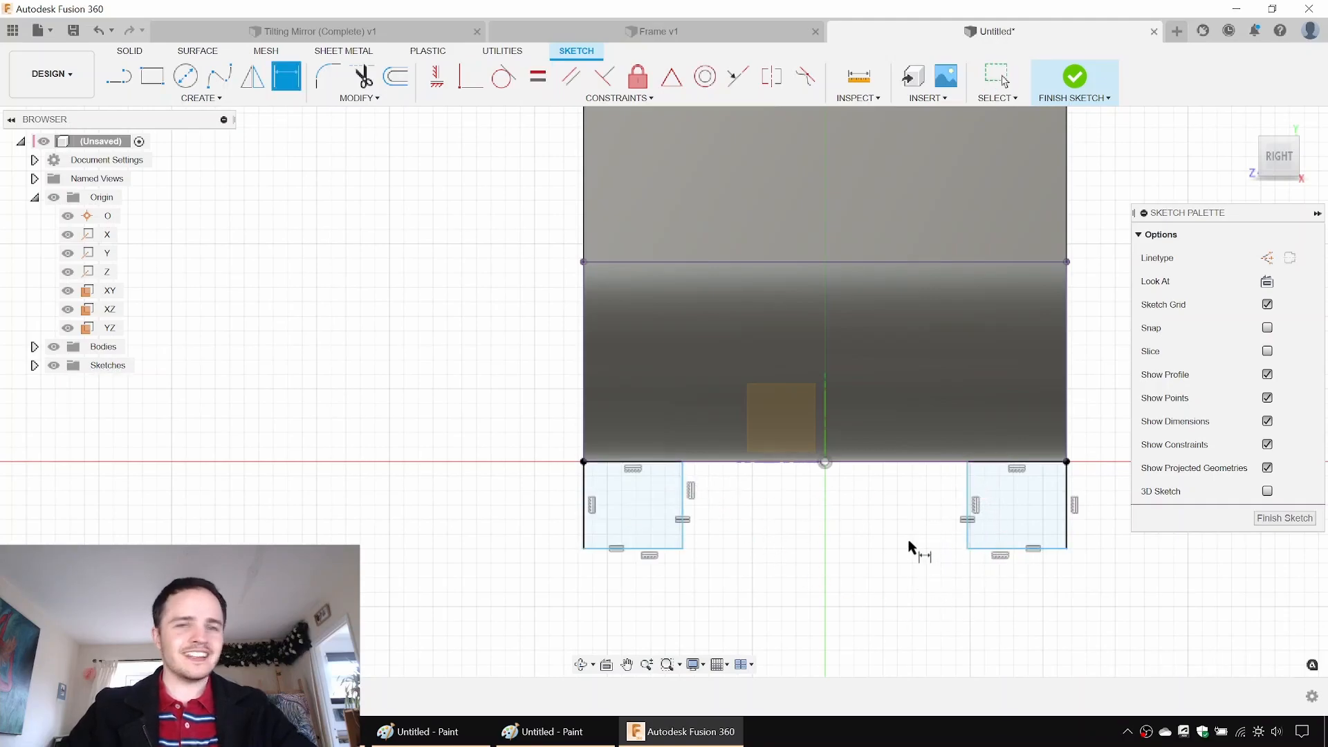
Step: Dimension the right rectangle to 6.5 mm wide and 1.5 mm high
left_click(1041, 548)
left_click(1050, 608)
type("6.5")
key("Return")
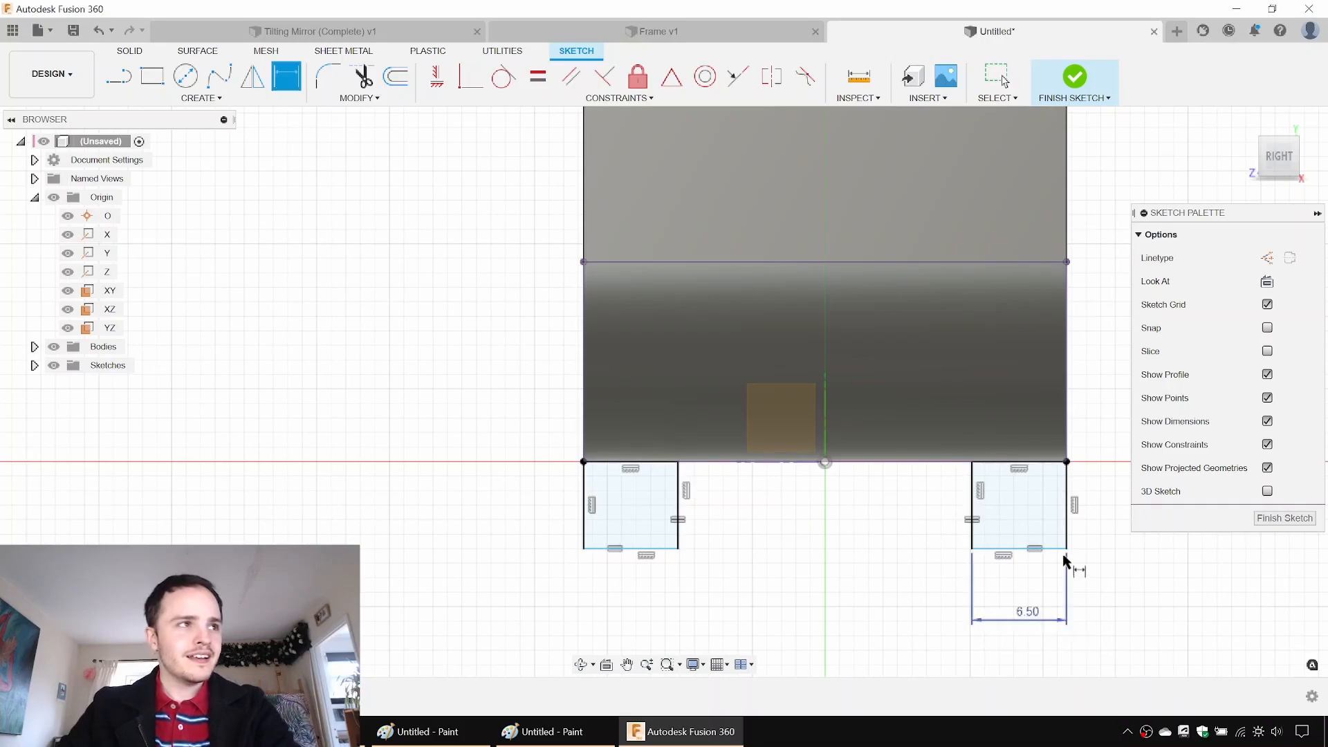
left_click(1069, 498)
left_click(1113, 504)
type("1.5")
key("Return")
Step: Finish the sketch, extrude both rectangles symmetrically to a whole length of 87 mm as a Join, and hide the origin
left_click(1076, 78)
key("e")
mouse_move(650, 477)
middle_mouse_down("shift")
mouse_move(690, 491)
mouse_move(657, 490)
middle_mouse_up("shift")
left_click(412, 459)
left_click(752, 458)
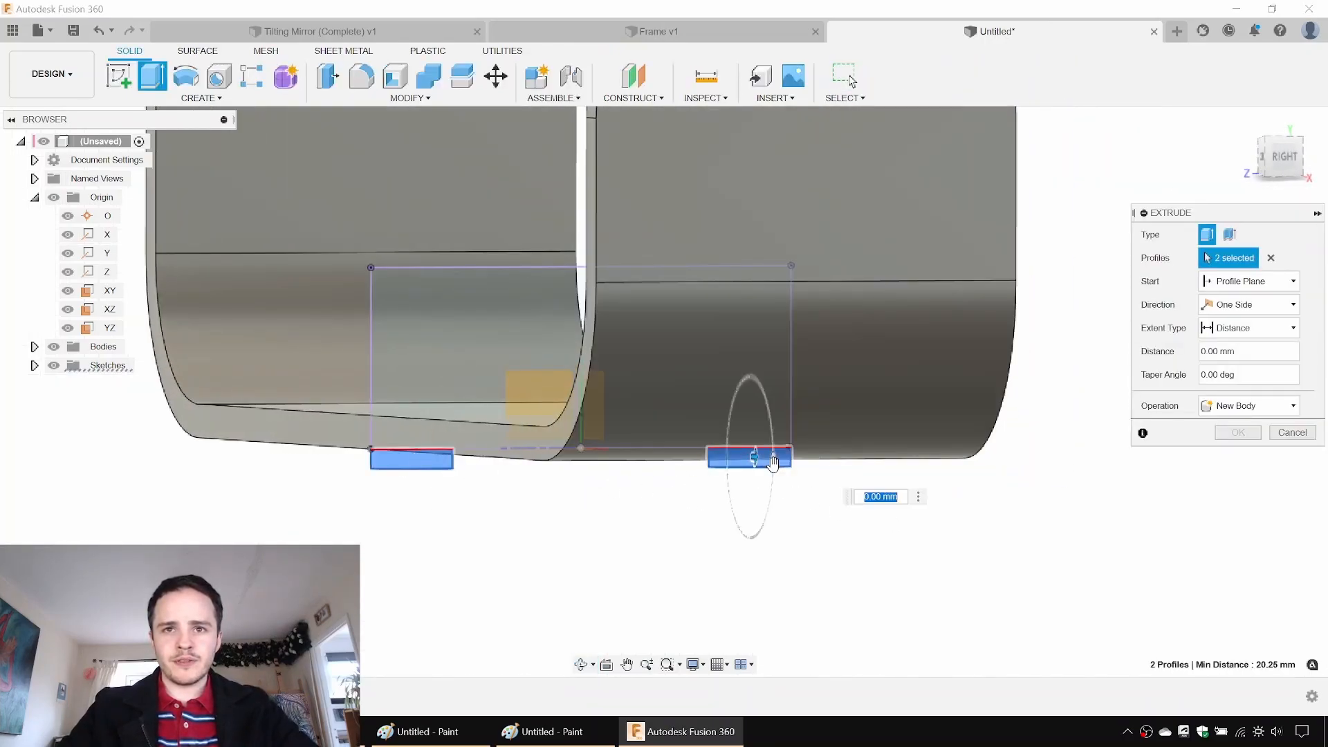
left_click(1252, 328)
left_click(1249, 327)
left_click(1251, 308)
left_click(1212, 350)
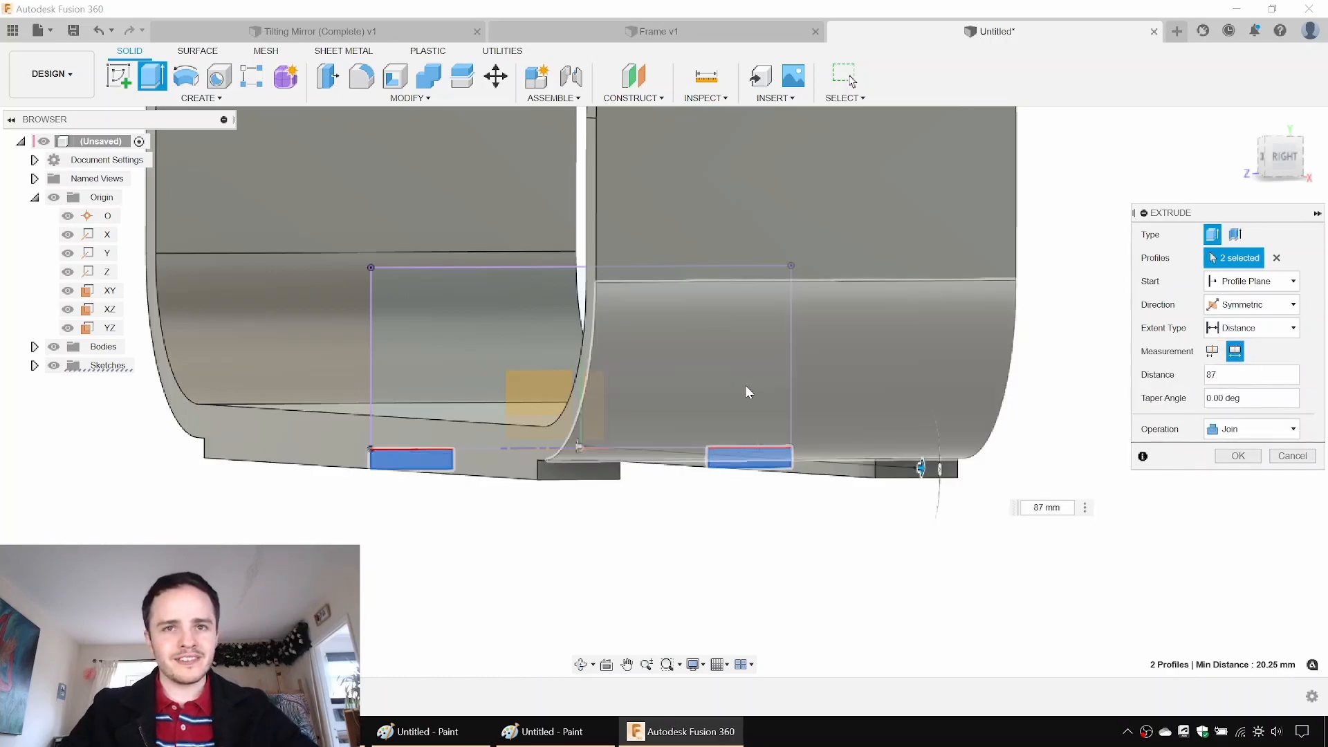
key("Return")
middle_click_drag(590, 401, 453, 355, "shift")
left_click(55, 199)
Step: Chamfer the inner long edges and the end edges of both feet under the base, six edges in all, by 1.5 mm
left_click(407, 98)
left_click(387, 149)
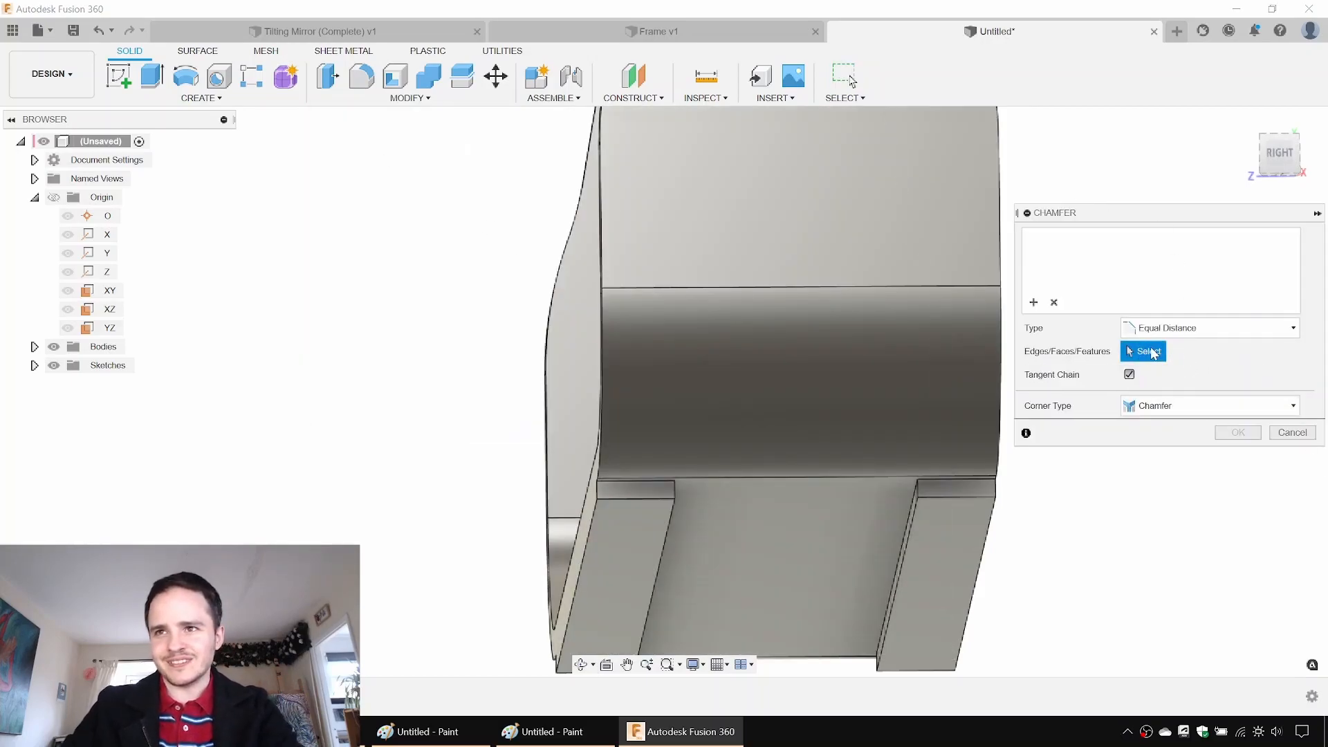
left_click(638, 497)
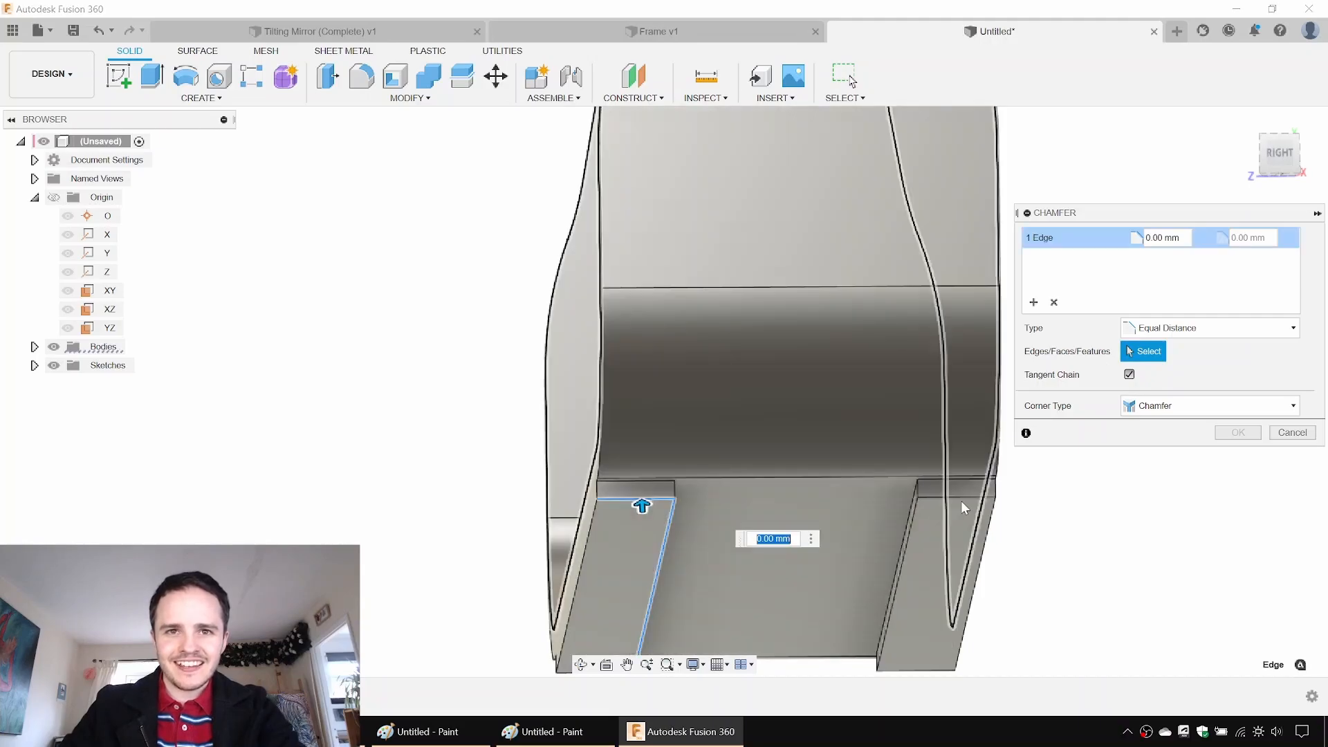
left_click(914, 520)
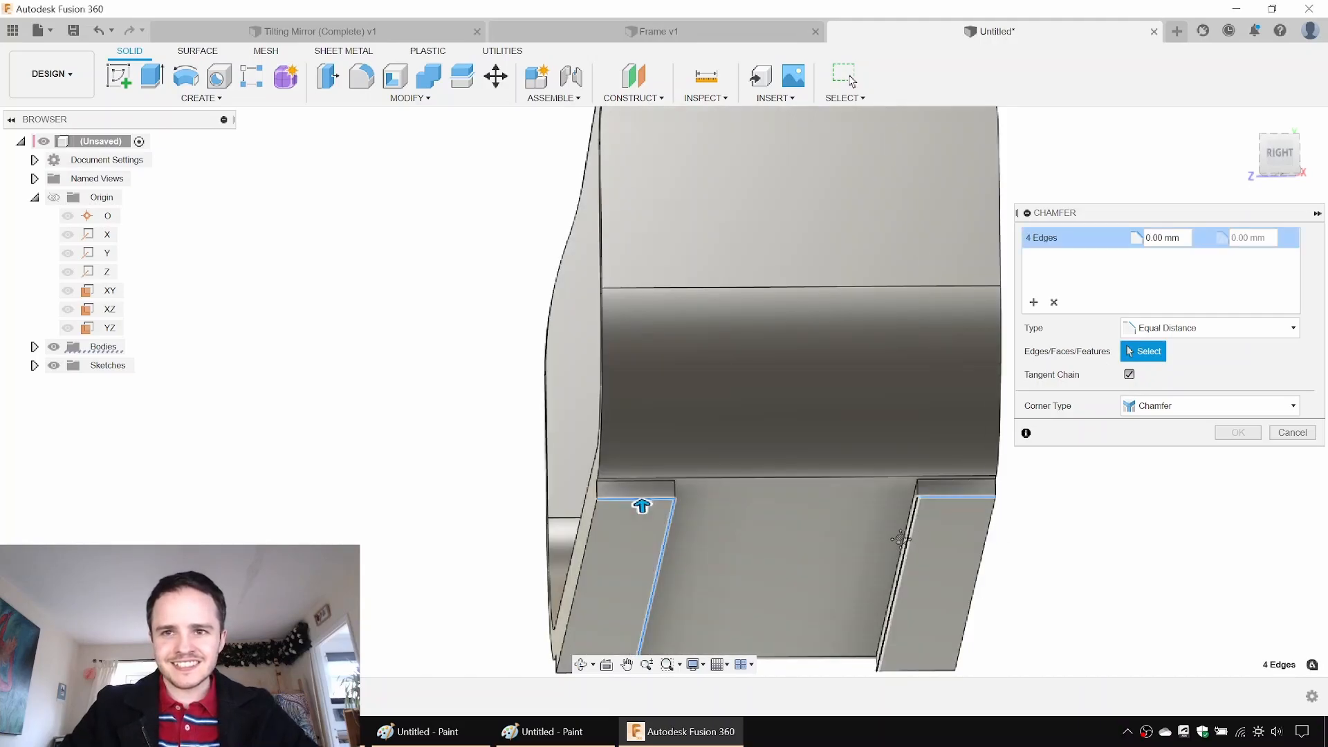
middle_click_drag(889, 547, 863, 425)
middle_click_drag(812, 520, 705, 162, "shift")
left_click(841, 424)
left_click(840, 422)
type("1.5")
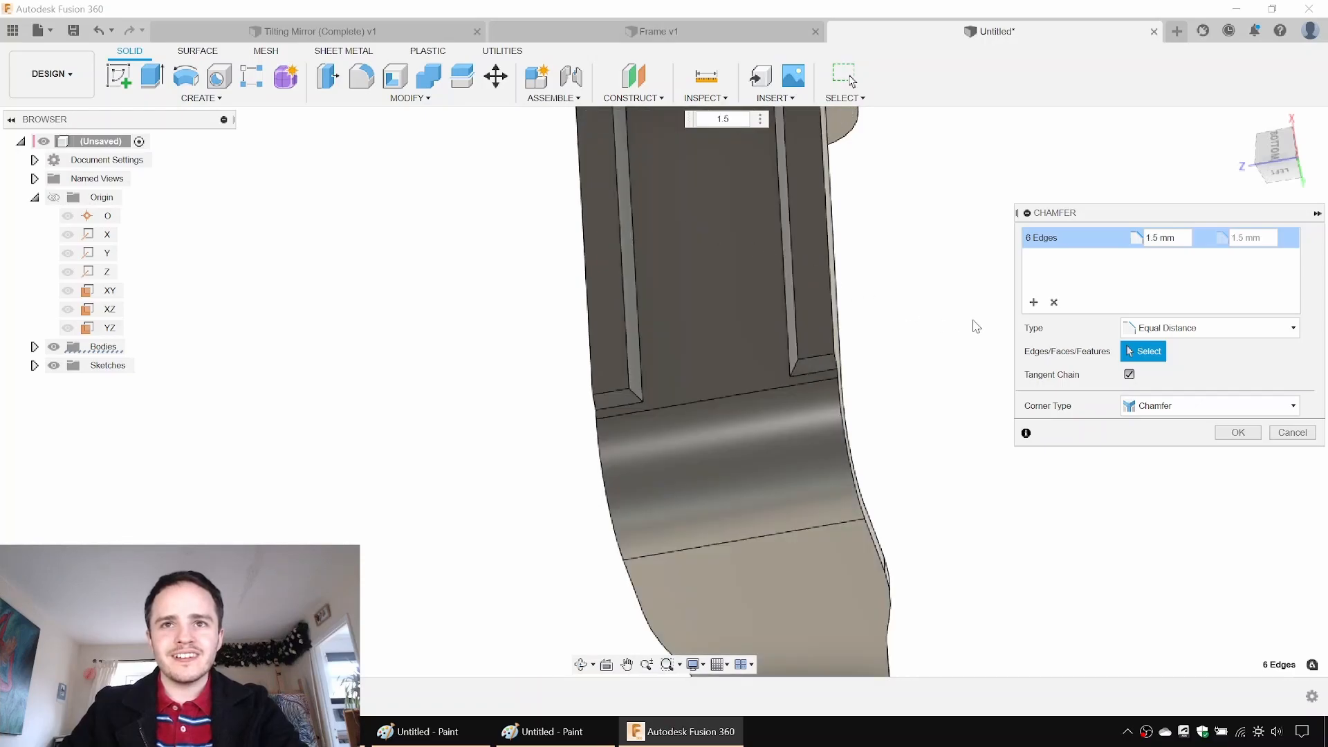
middle_click_drag(892, 228, 866, 430)
key("Return")
Step: Assign a plastic from the Fusion 360 Material Library to the base body as its physical material
scroll(842, 327, "down", 2)
middle_click_drag(842, 327, 955, 415, "shift")
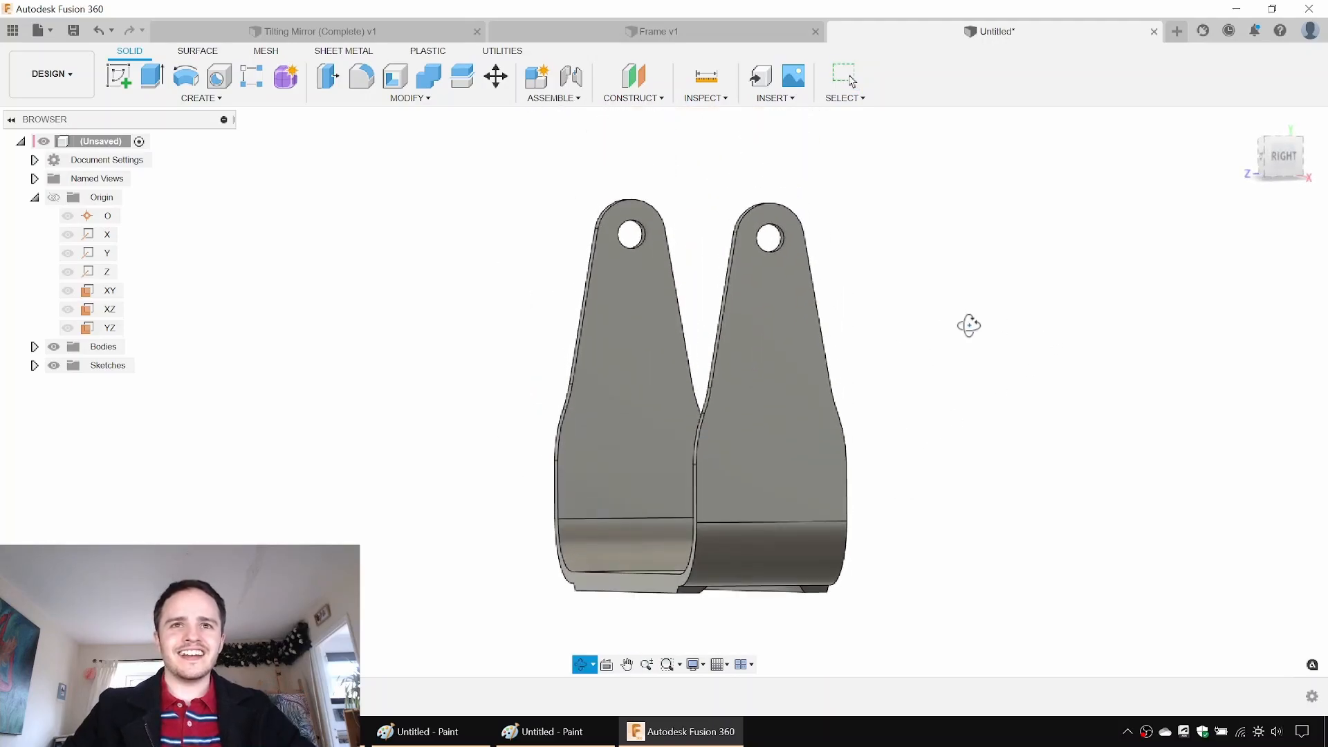
scroll(989, 334, "up", 3)
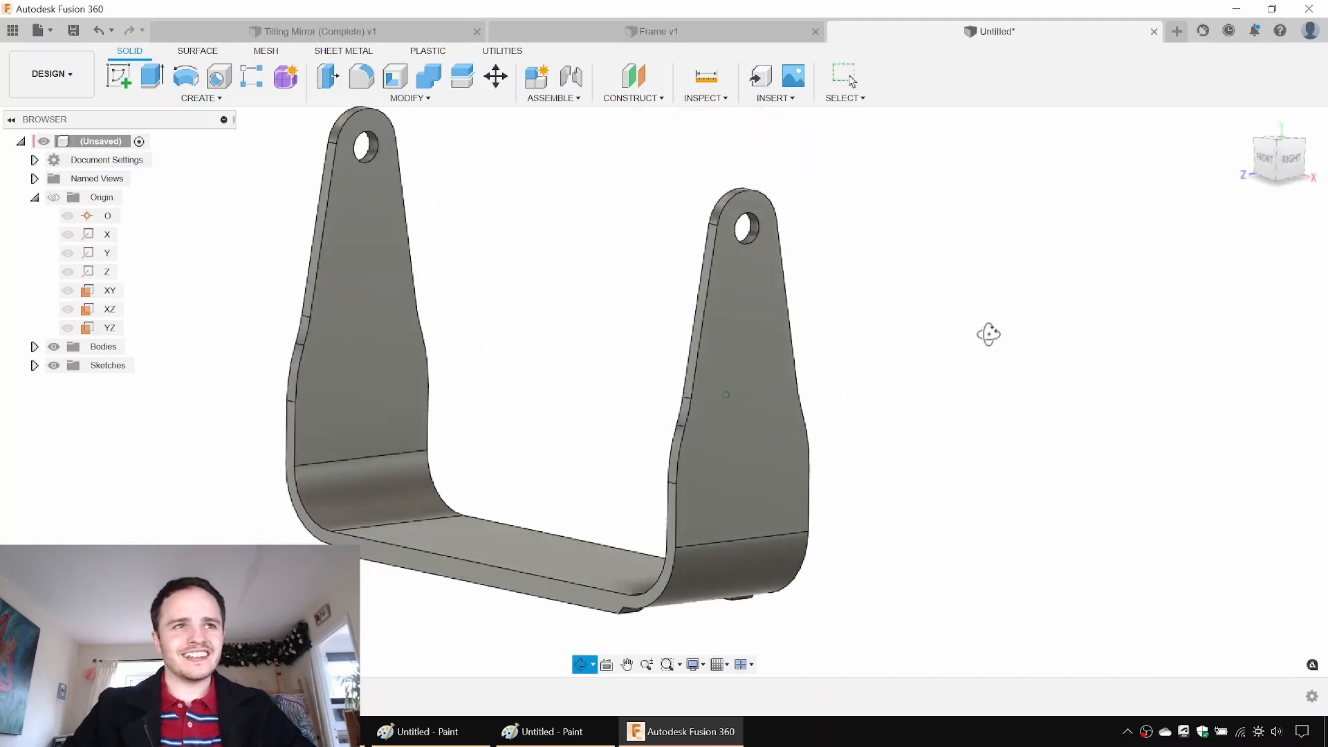
left_click(425, 98)
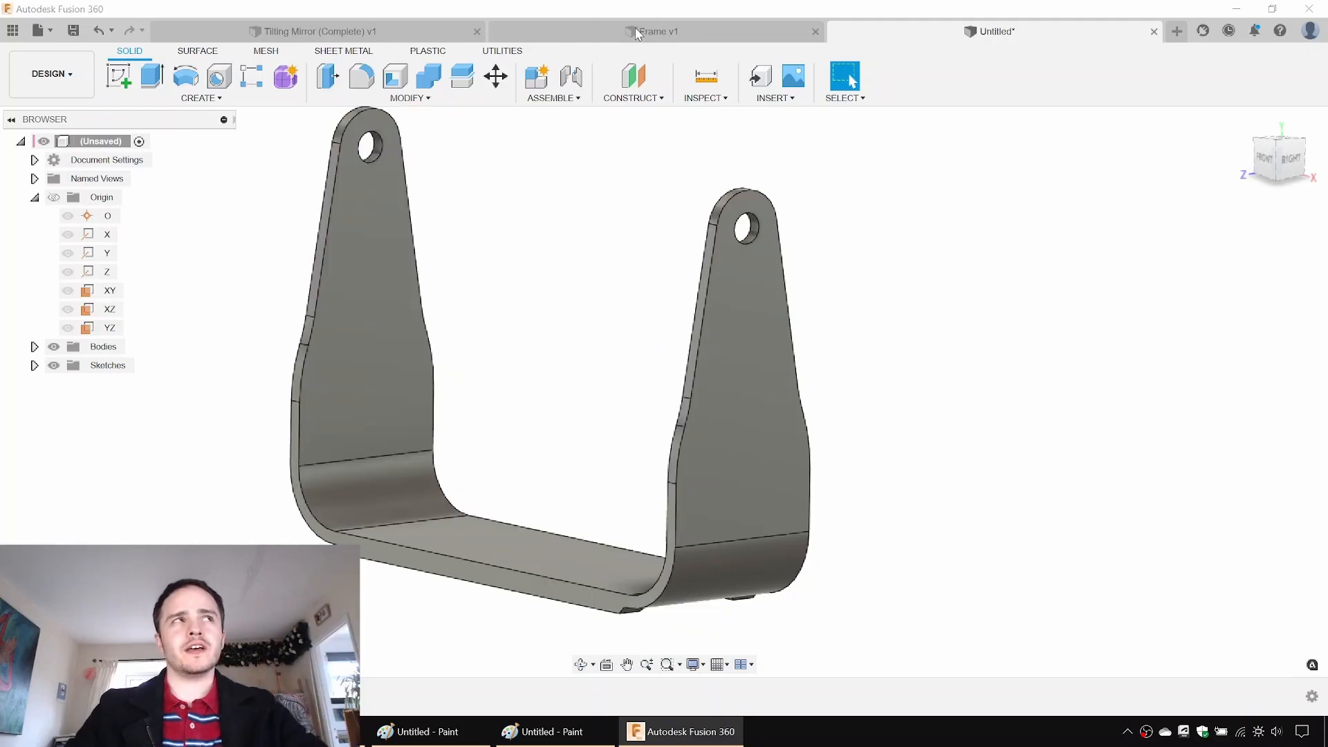
scroll(1151, 512, "down", 10)
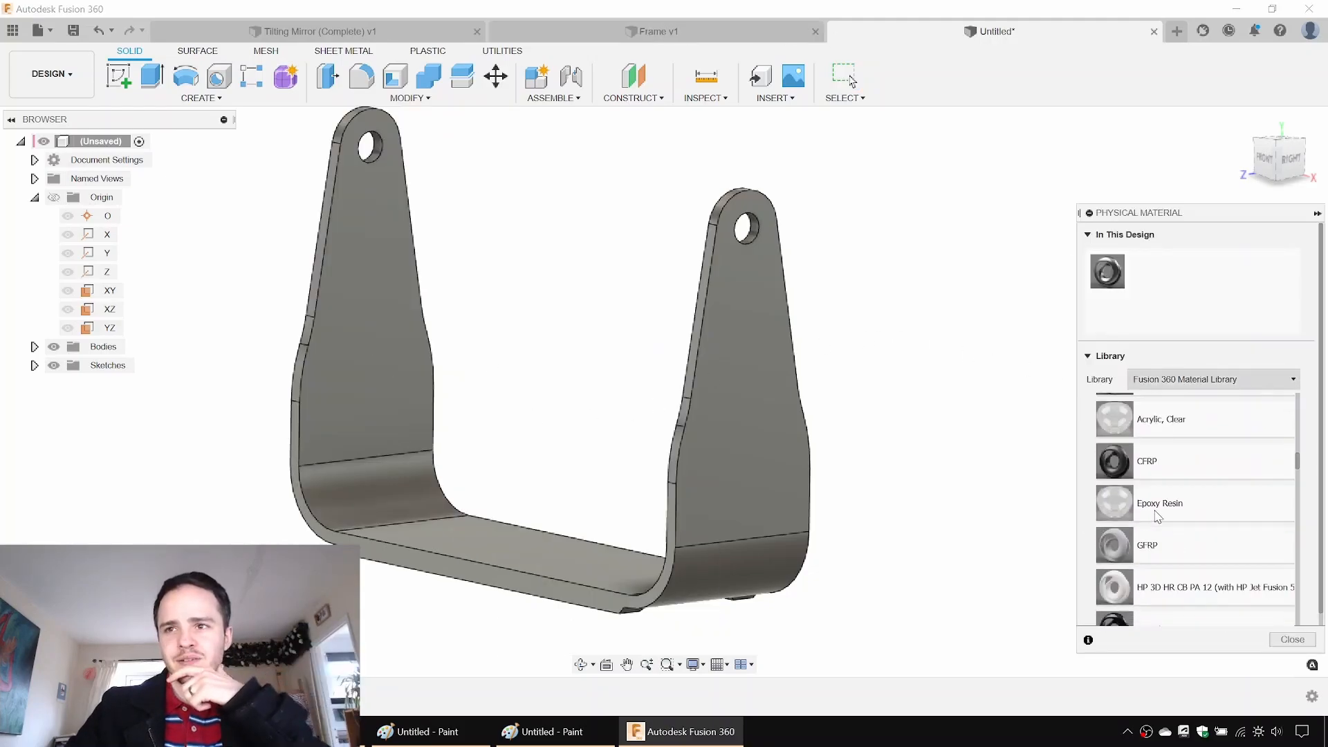
scroll(1160, 515, "down", 8)
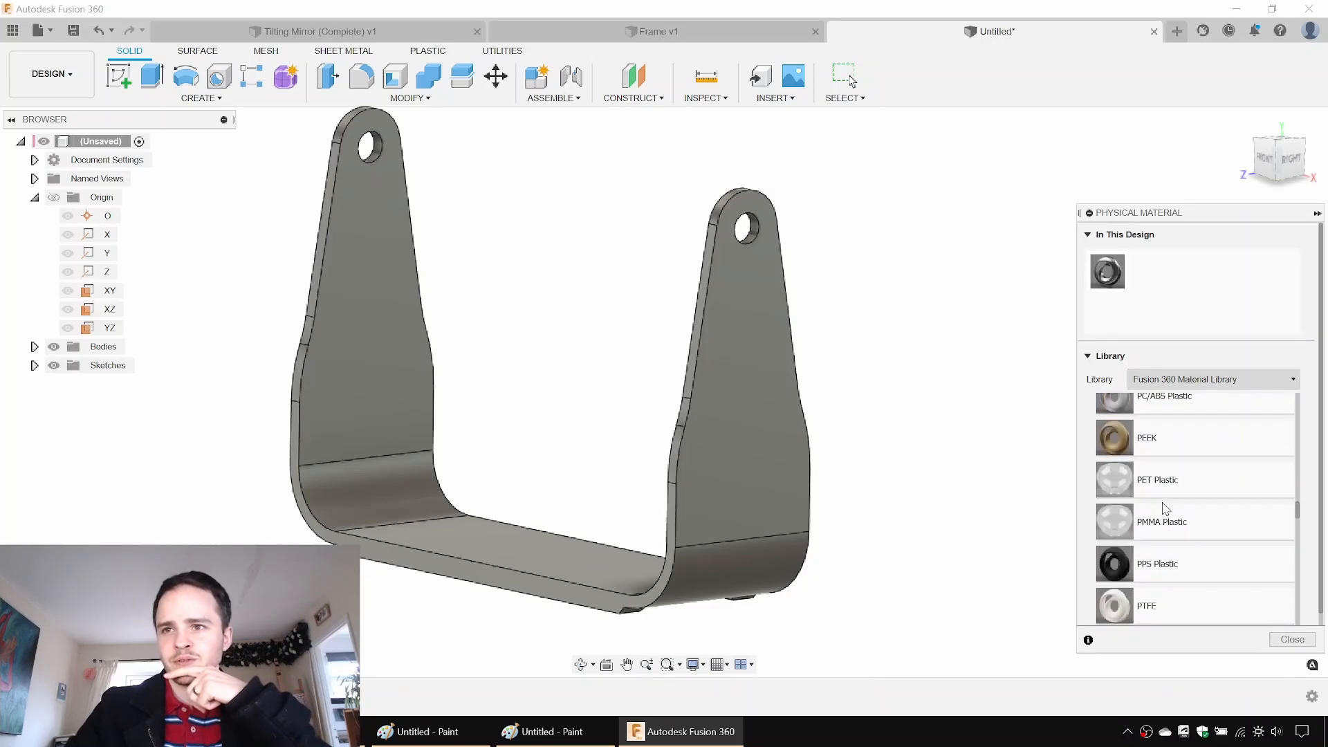
scroll(1183, 473, "down", 2)
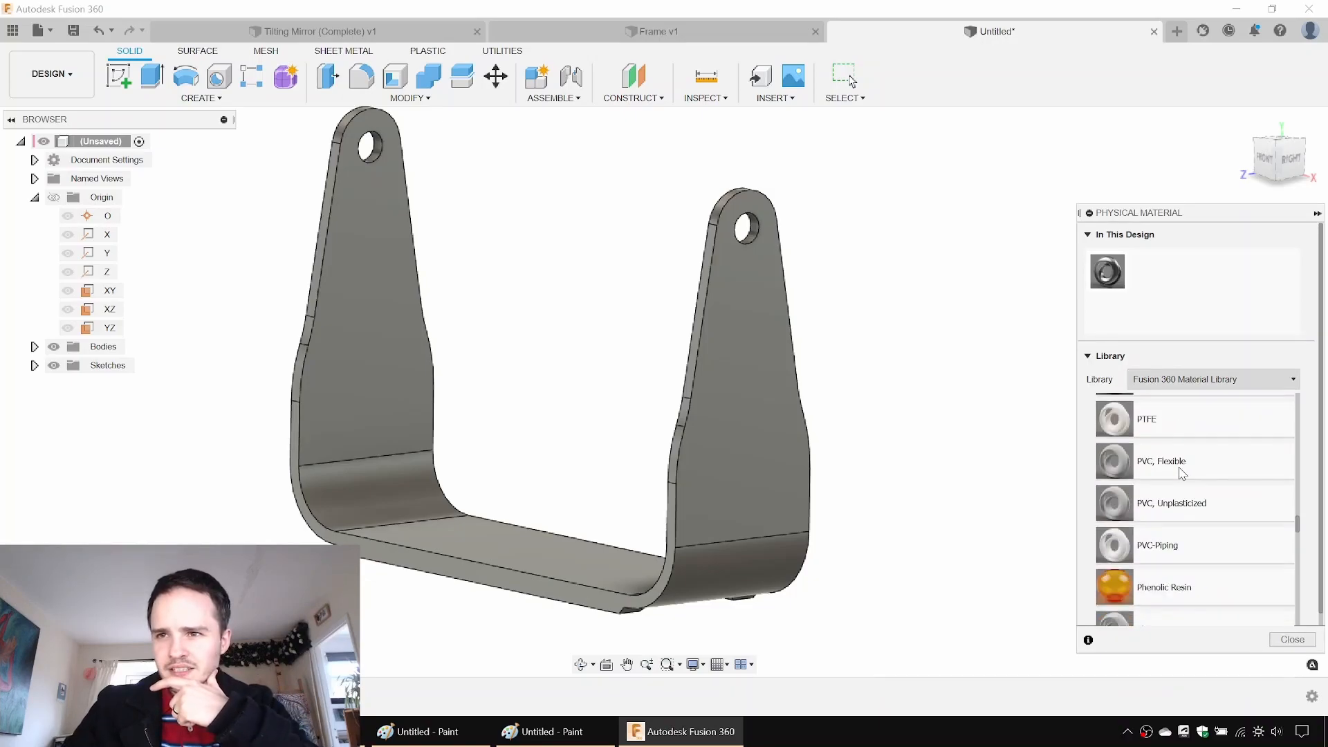
scroll(1160, 519, "down", 2)
left_click_drag(1165, 533, 754, 457)
Step: Save the design as "Base" in the Model 005 - Tilting Mirror folder
middle_click_drag(927, 246, 971, 289)
key("ctrl+s")
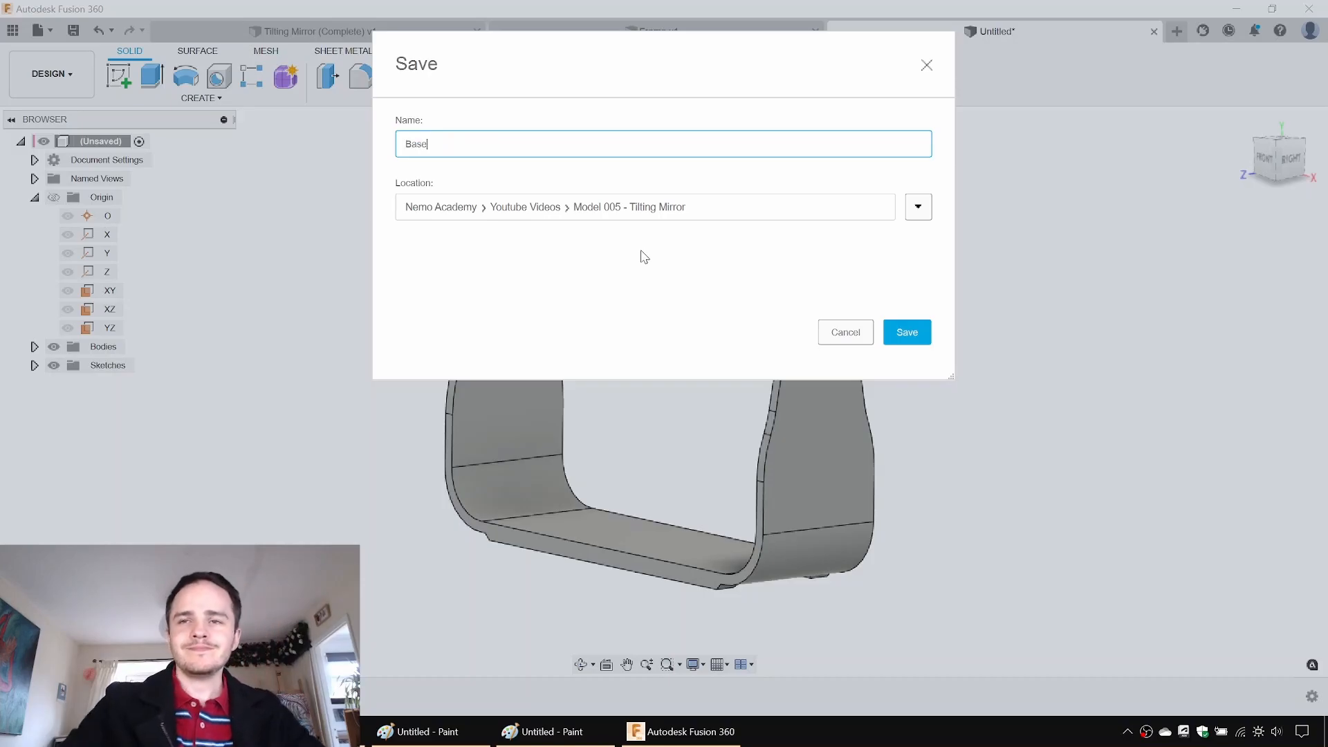
left_click(912, 339)
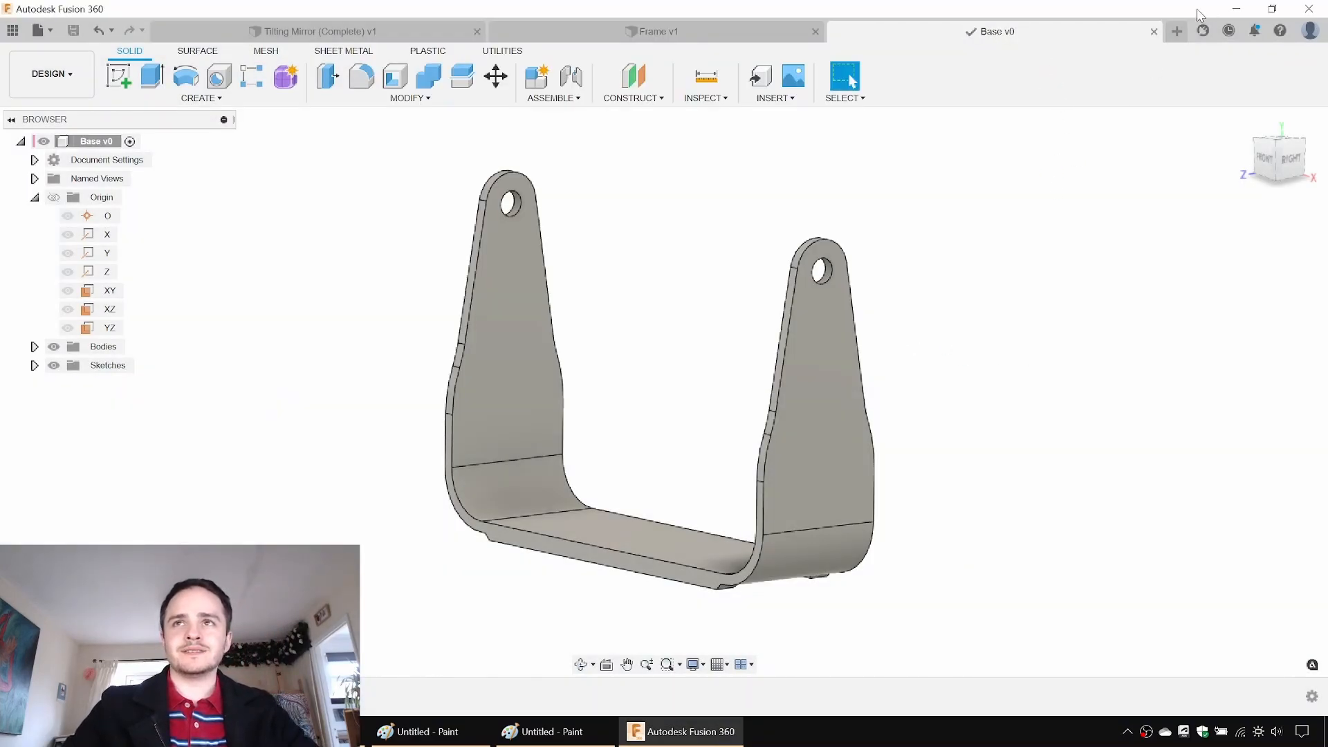
Step: Create a new design and save it as "Tilt Mirror Assembly"
left_click(44, 31)
left_click(63, 52)
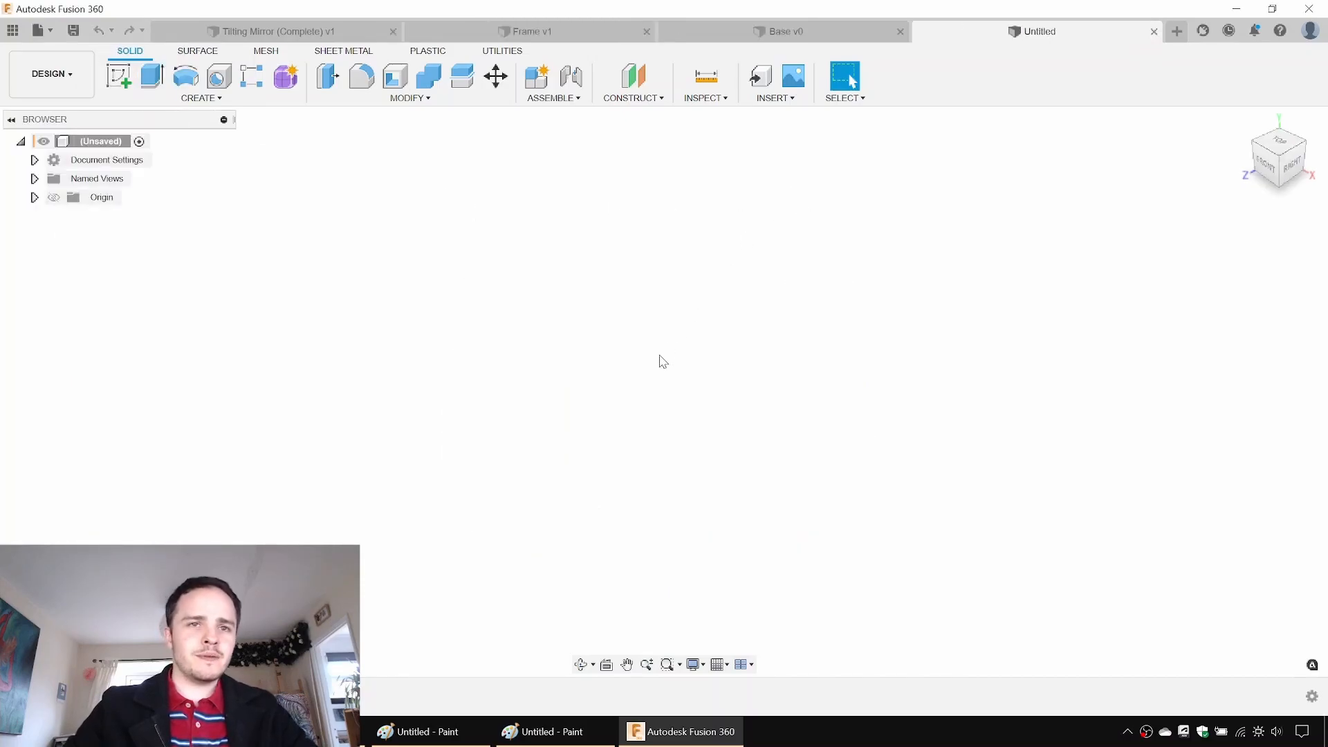
key("ctrl+s")
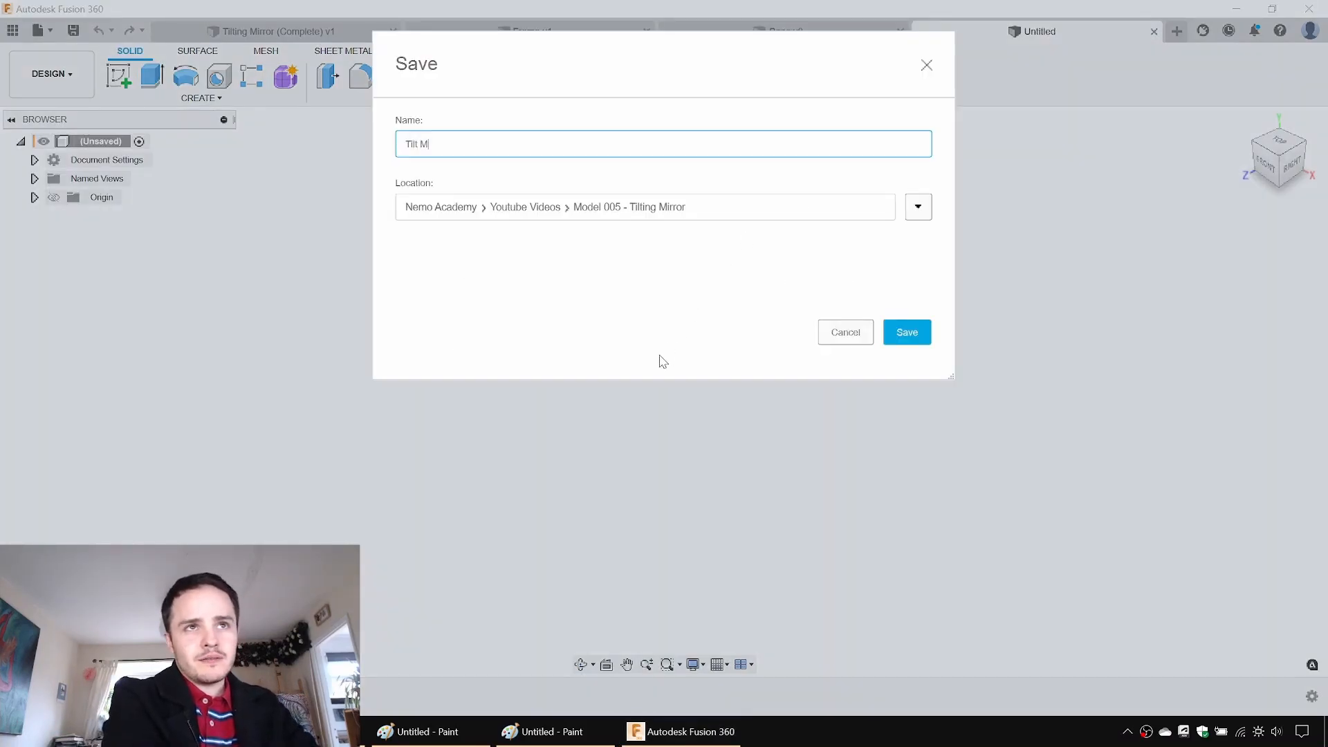
type("Tilt Mirror Assembly")
key("Return")
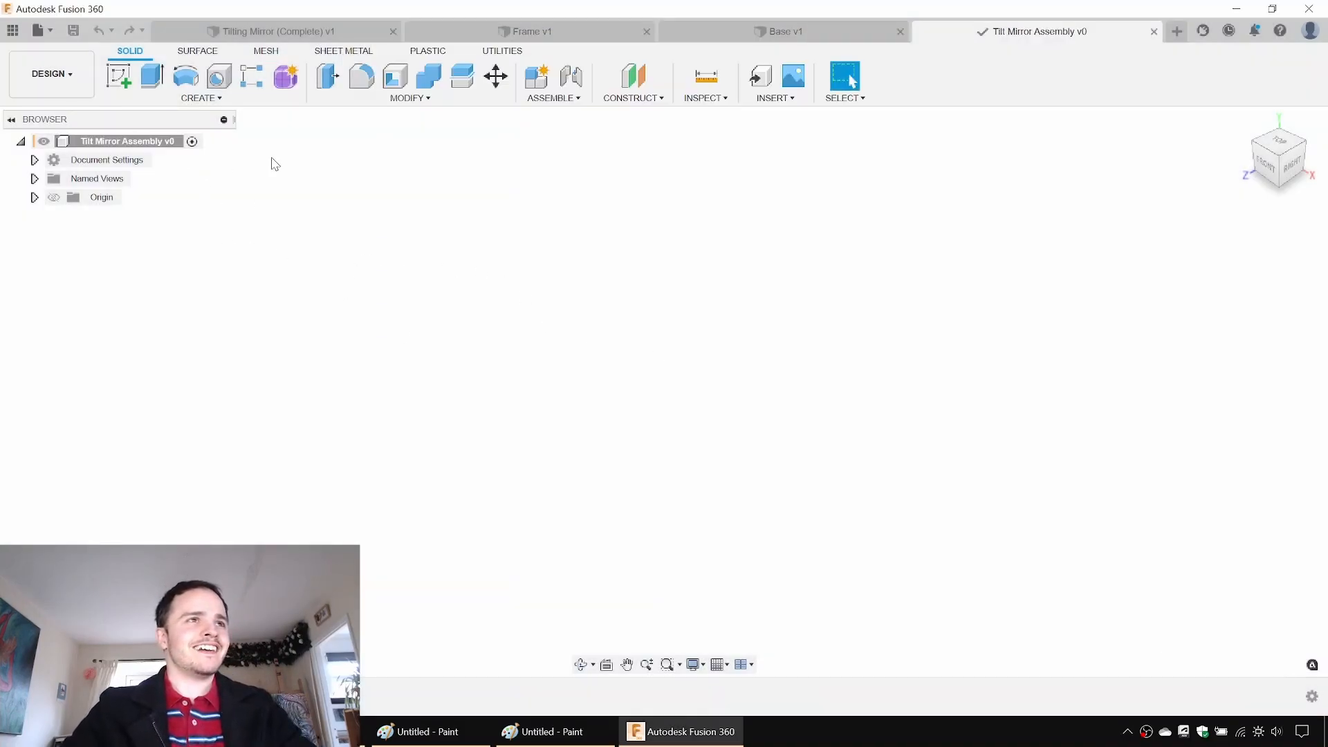
Step: Insert the saved Base design into the assembly, keeping its default position with zero offsets
left_click(13, 31)
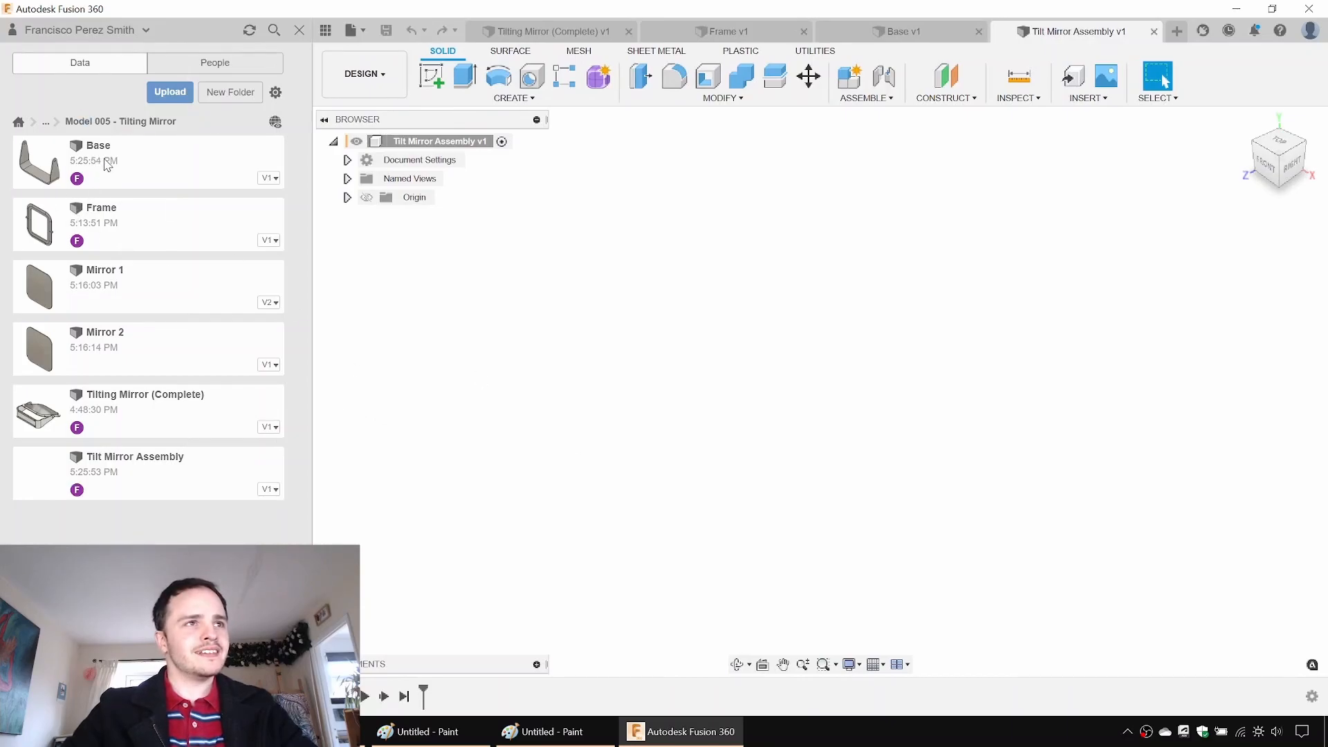
left_click_drag(187, 171, 750, 328)
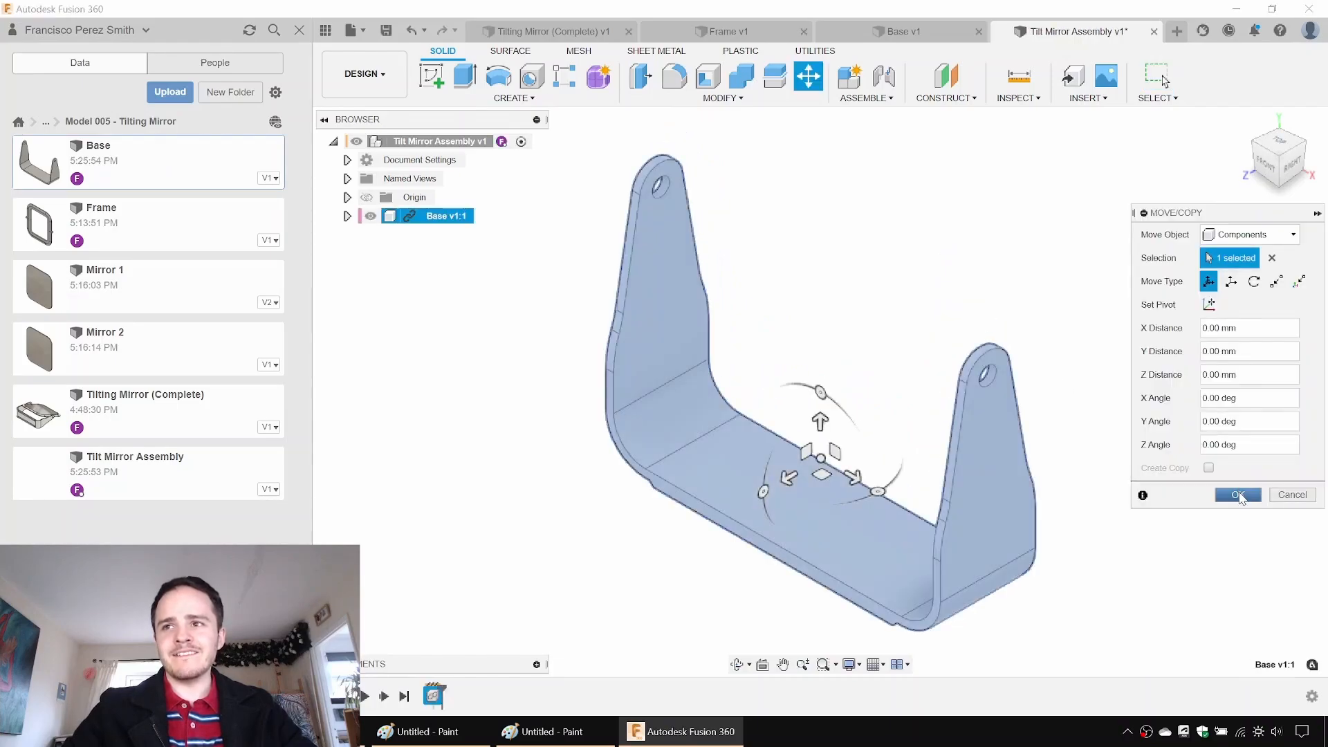
left_click(1238, 495)
Step: Ground the inserted Base component so it stays fixed in the assembly
left_click(347, 217)
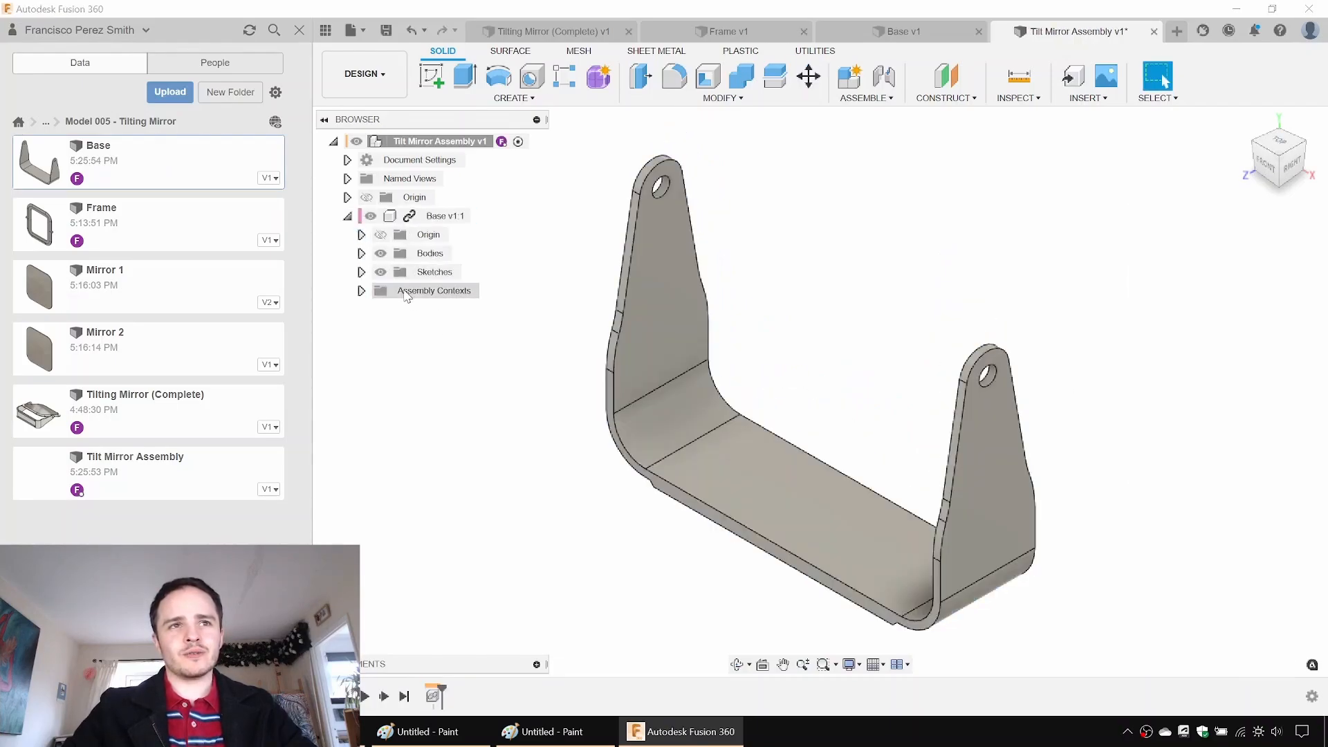
left_click(361, 253)
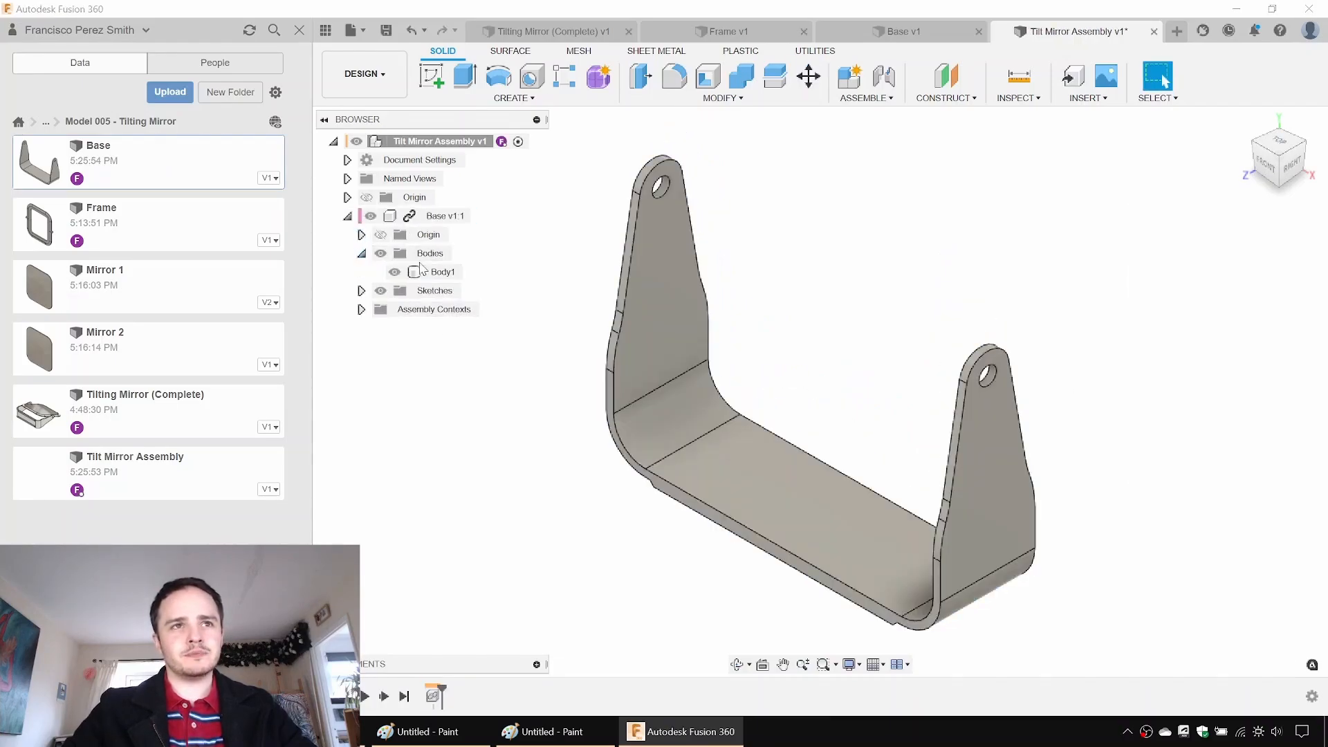
right_click(456, 274)
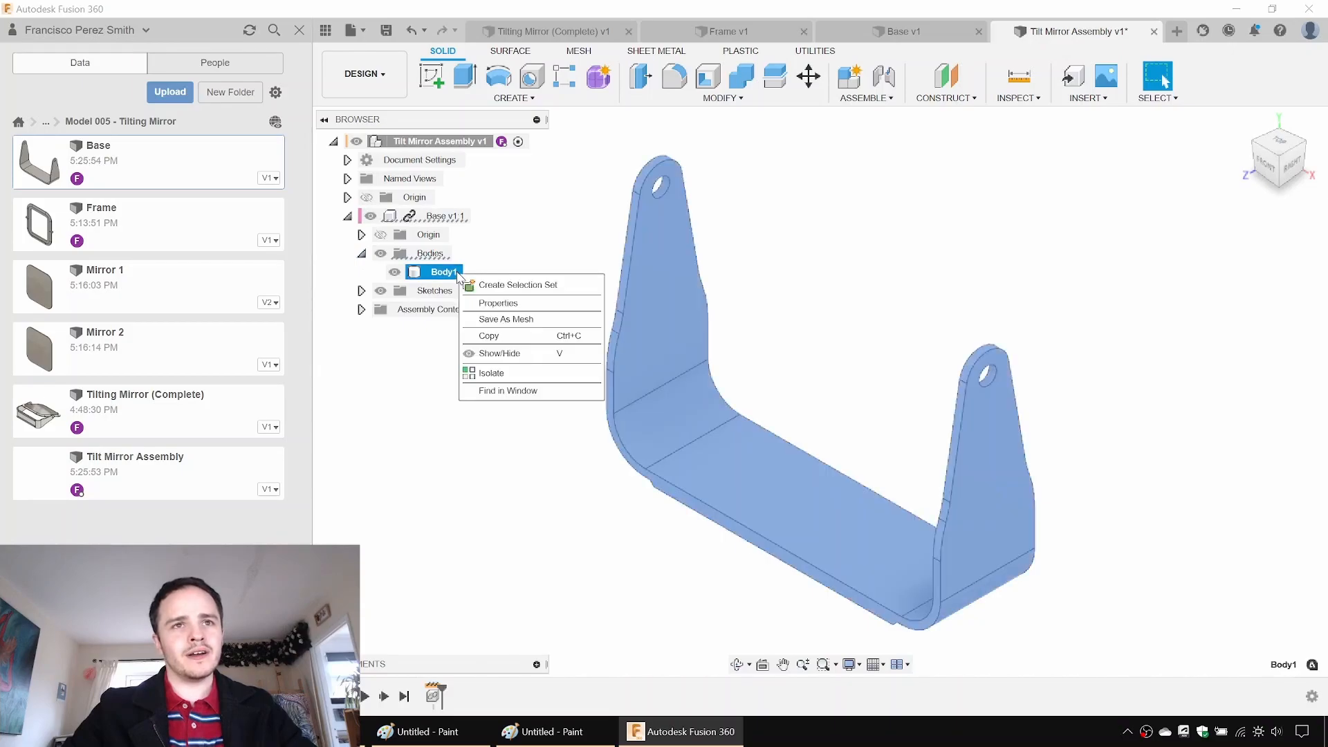
left_click(446, 217)
right_click(456, 219)
left_click(490, 247)
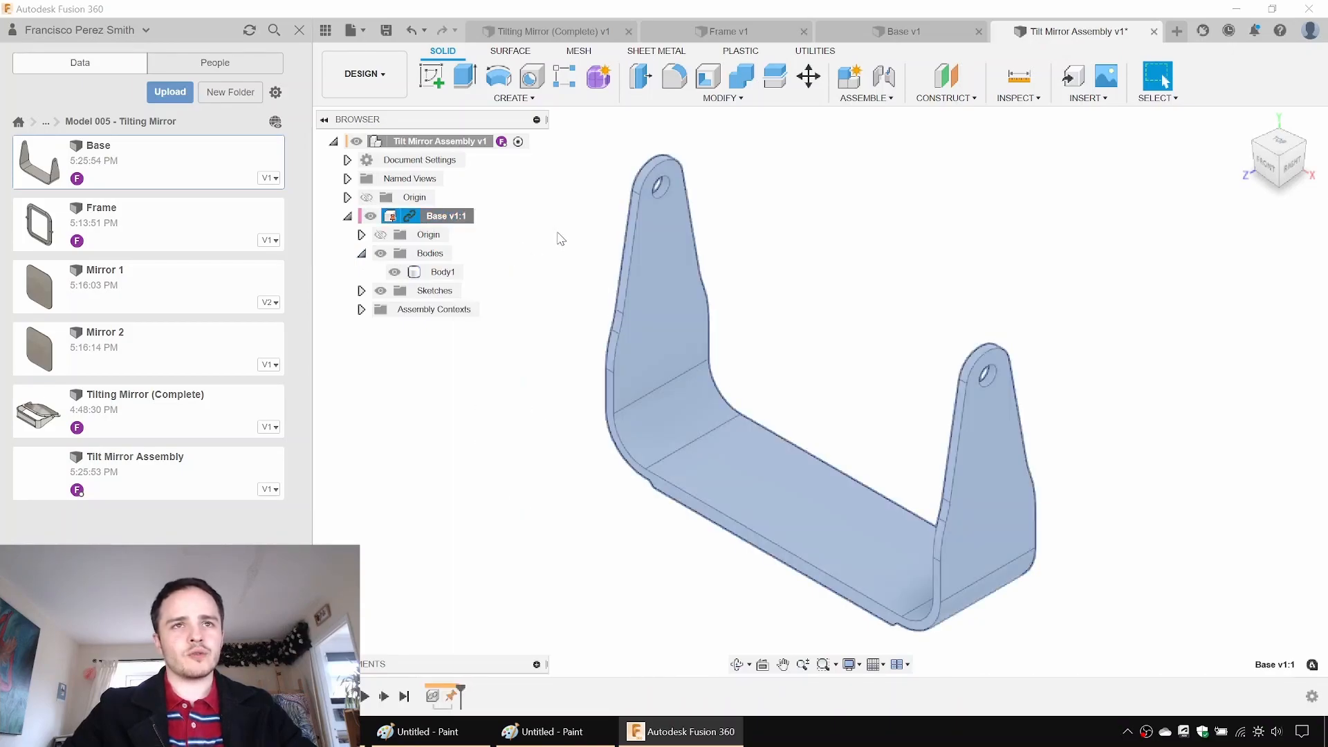
Step: Insert the saved Frame design into the assembly and move it clear of the base, behind it
left_click(149, 236)
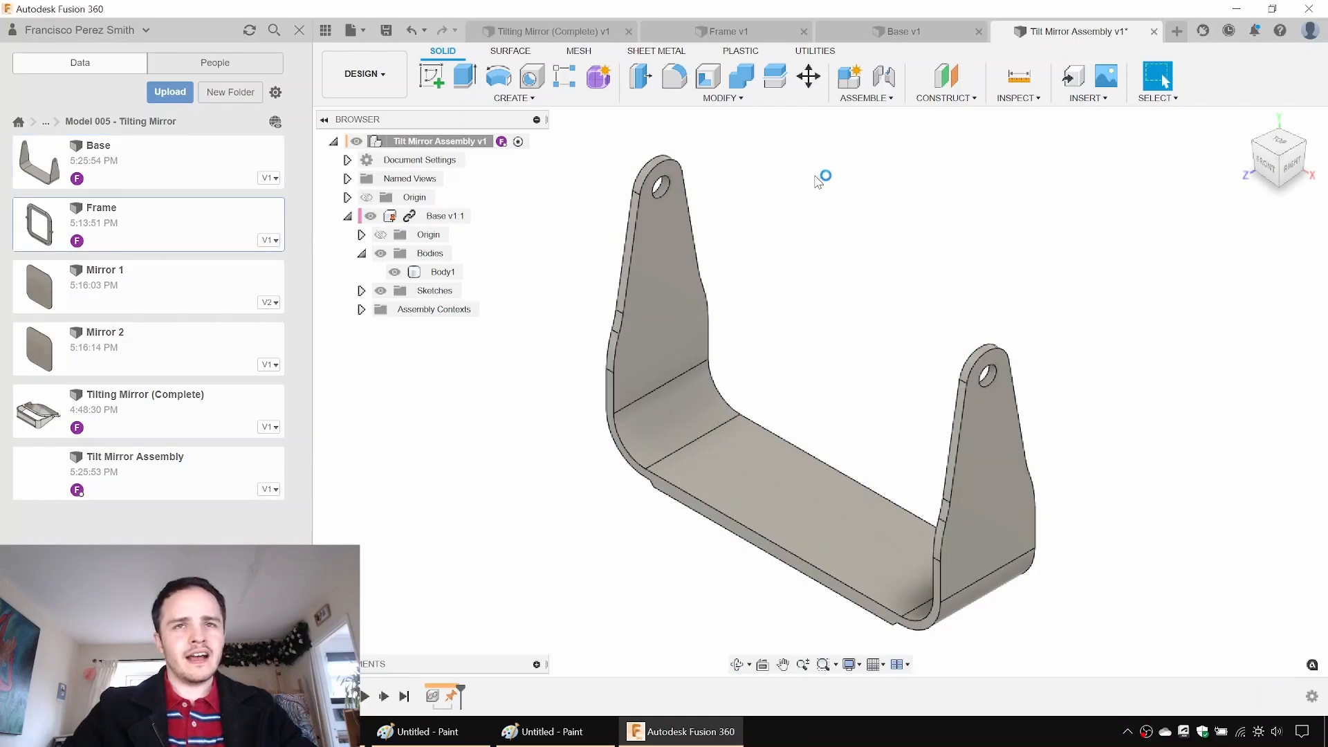
left_click_drag(802, 196, 803, 197)
left_click_drag(797, 433, 978, 328)
left_click_drag(1000, 272, 999, 197)
key("Return")
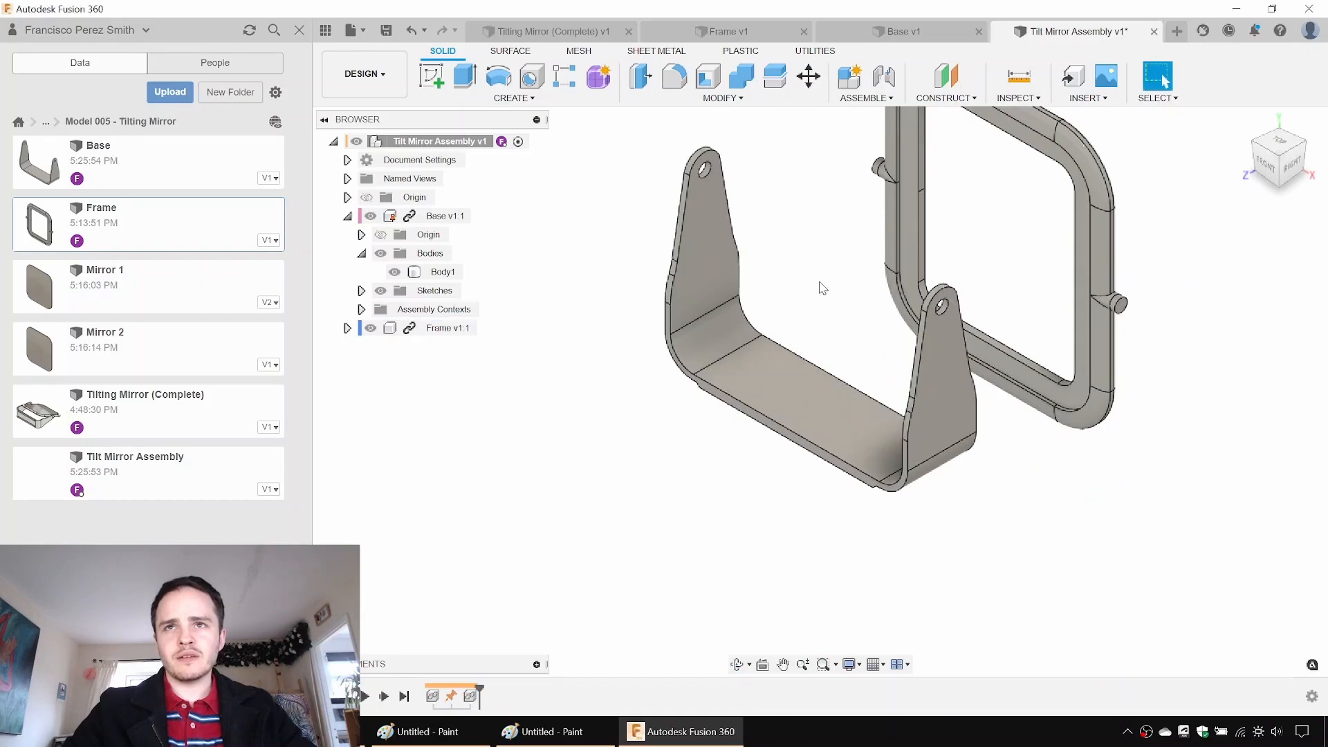
key("j")
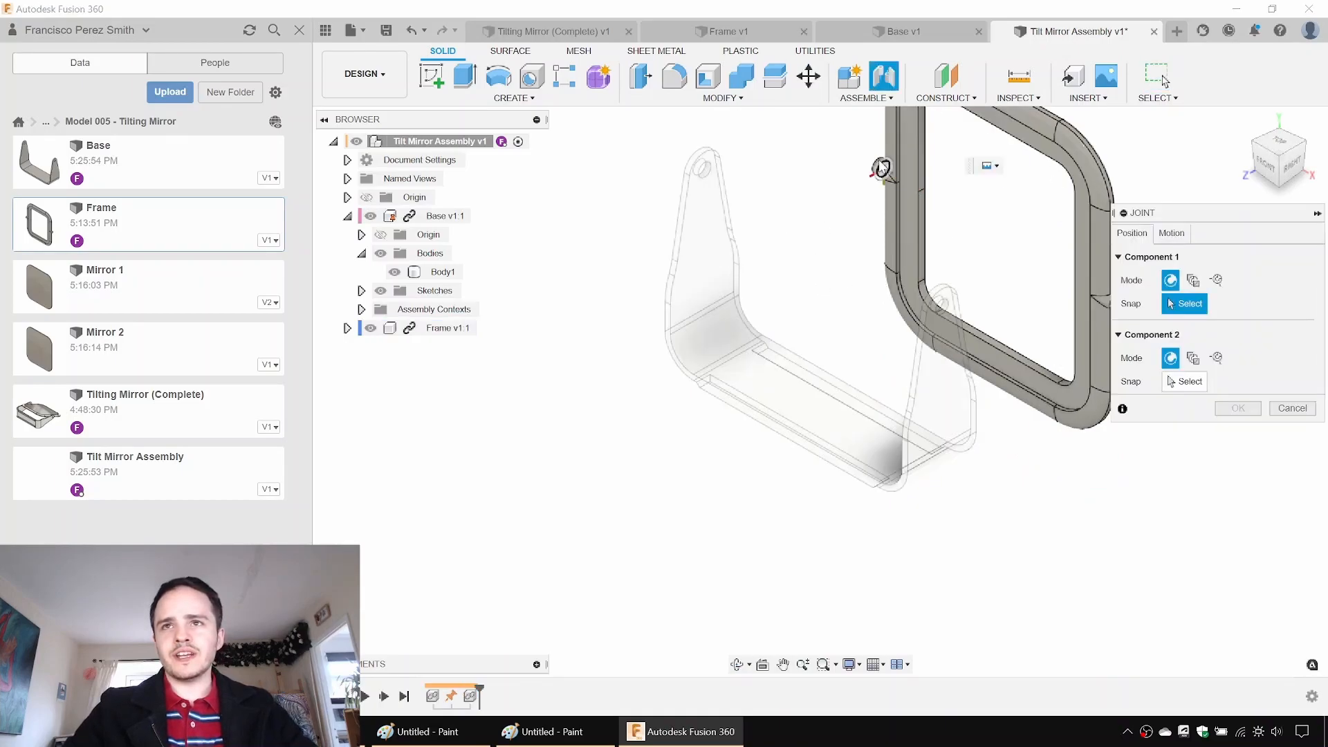
scroll(878, 170, "up", 6)
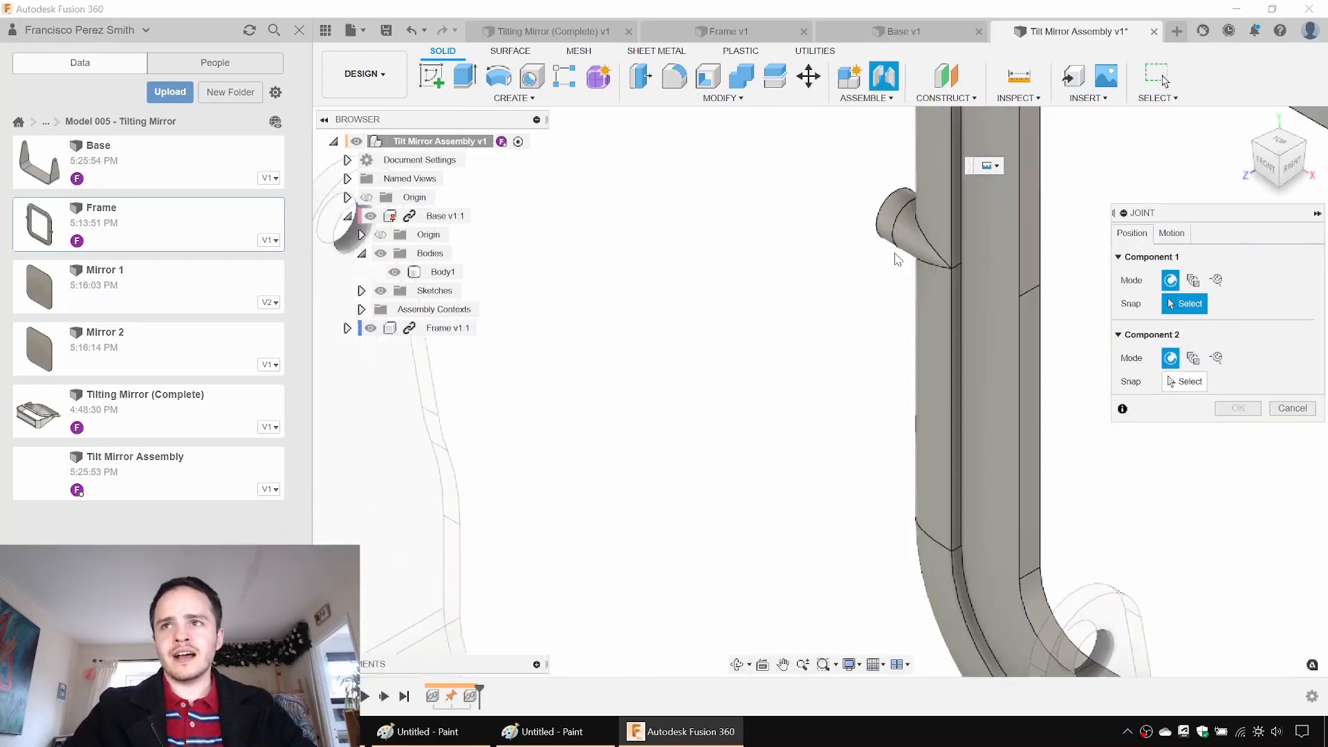
scroll(900, 260, "down", 5)
scroll(834, 215, "up", 3)
left_click(881, 76)
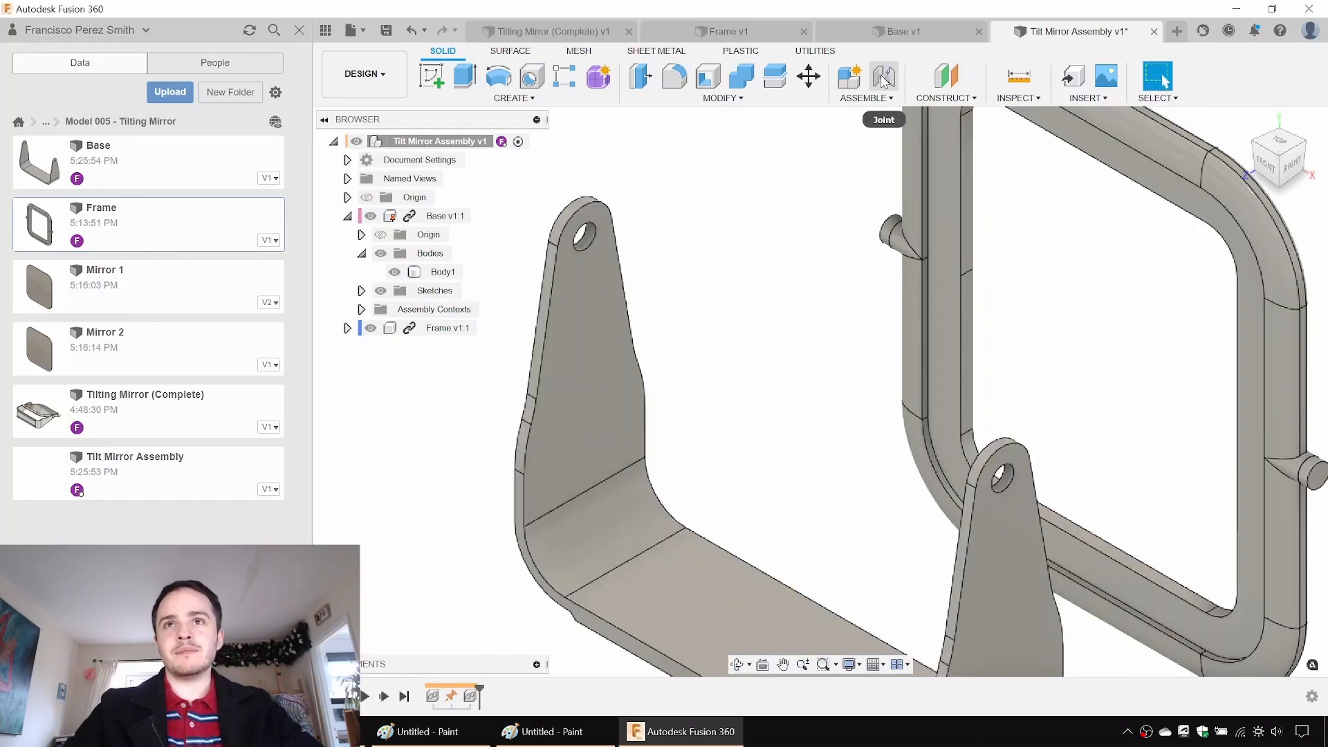
Step: Join the frame's pivot pin to the hole in the base leg with a revolute joint about the Z axis
left_click(884, 78)
scroll(899, 256, "up", 5)
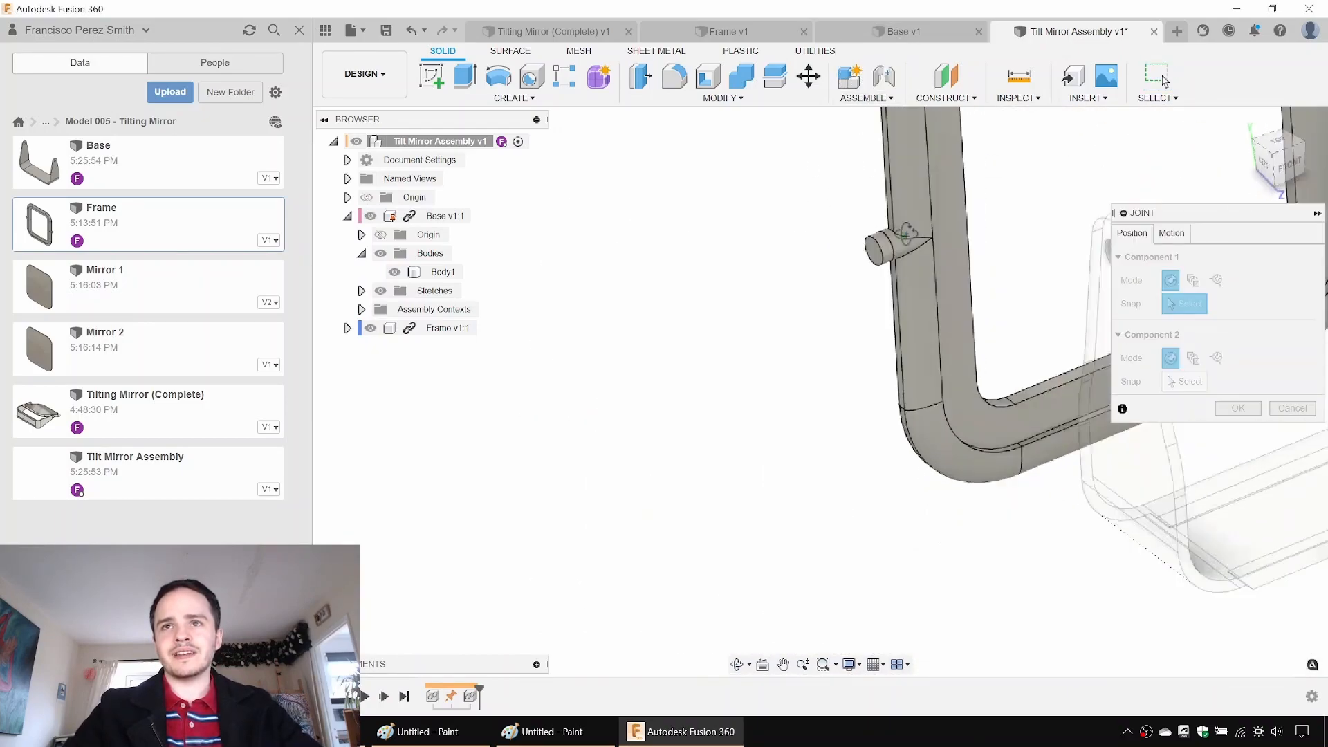
left_click(900, 259)
scroll(868, 303, "down", 5)
scroll(1060, 272, "up", 5)
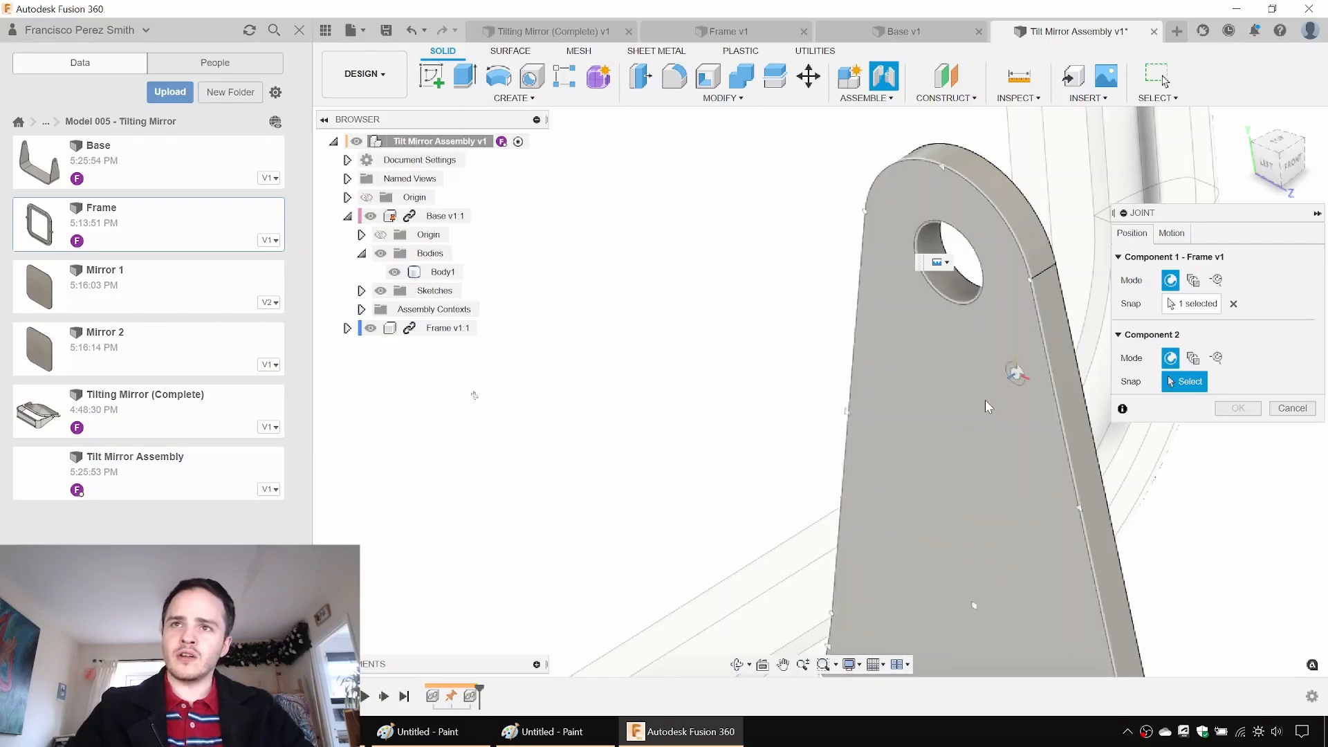
left_click(958, 286)
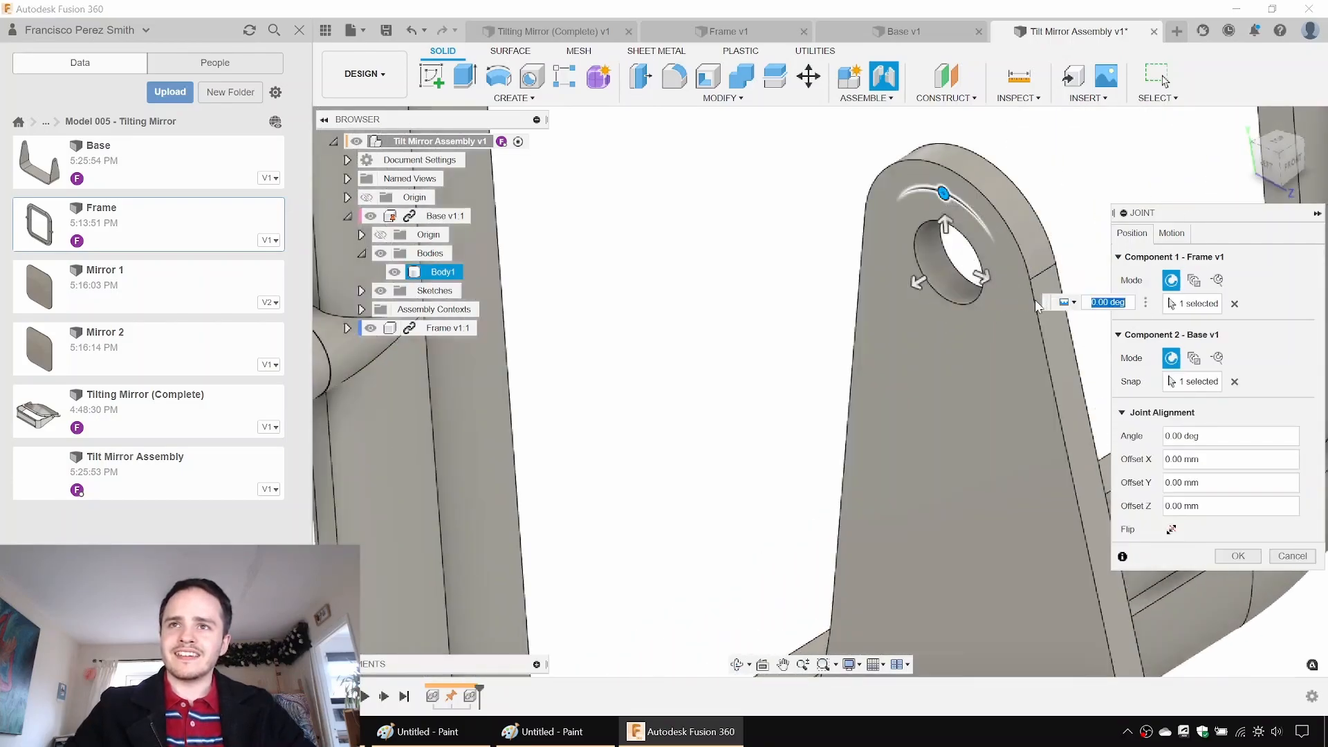
scroll(927, 456, "down", 3)
scroll(1013, 406, "down", 2)
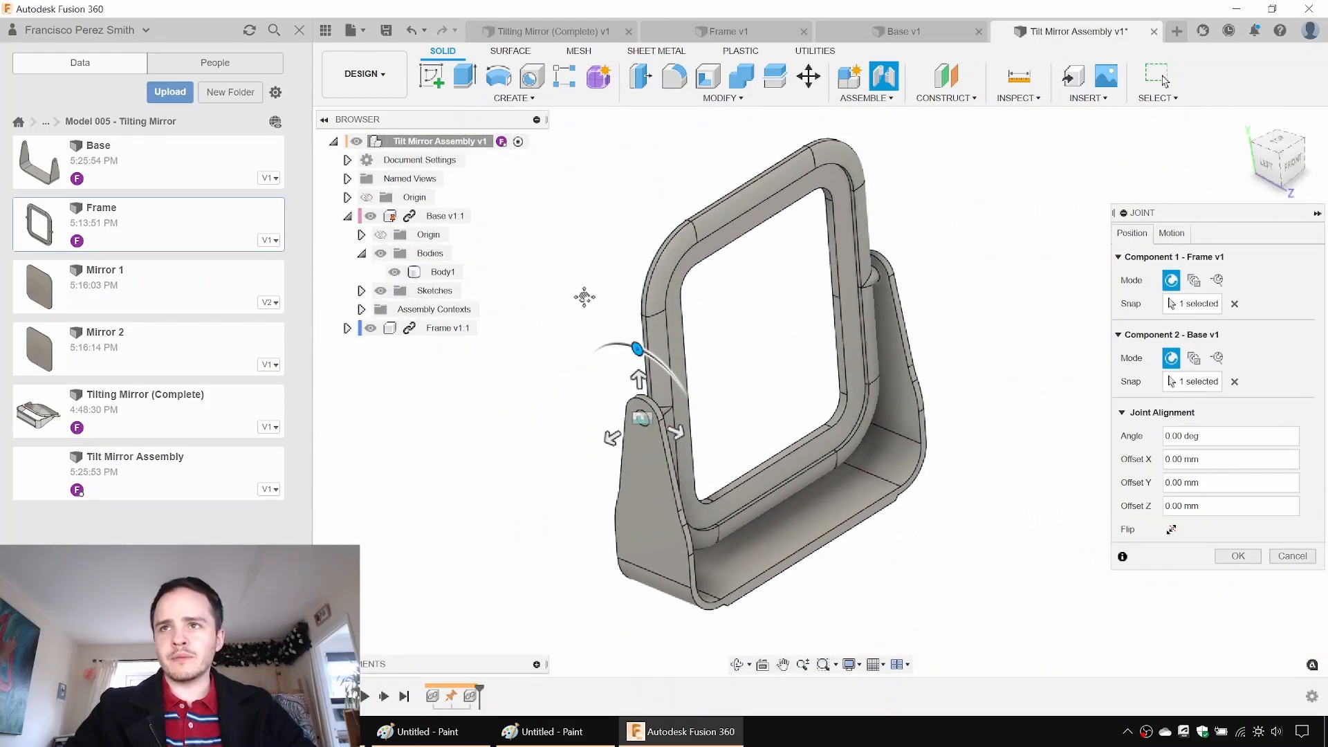
left_click(1173, 234)
left_click(1196, 258)
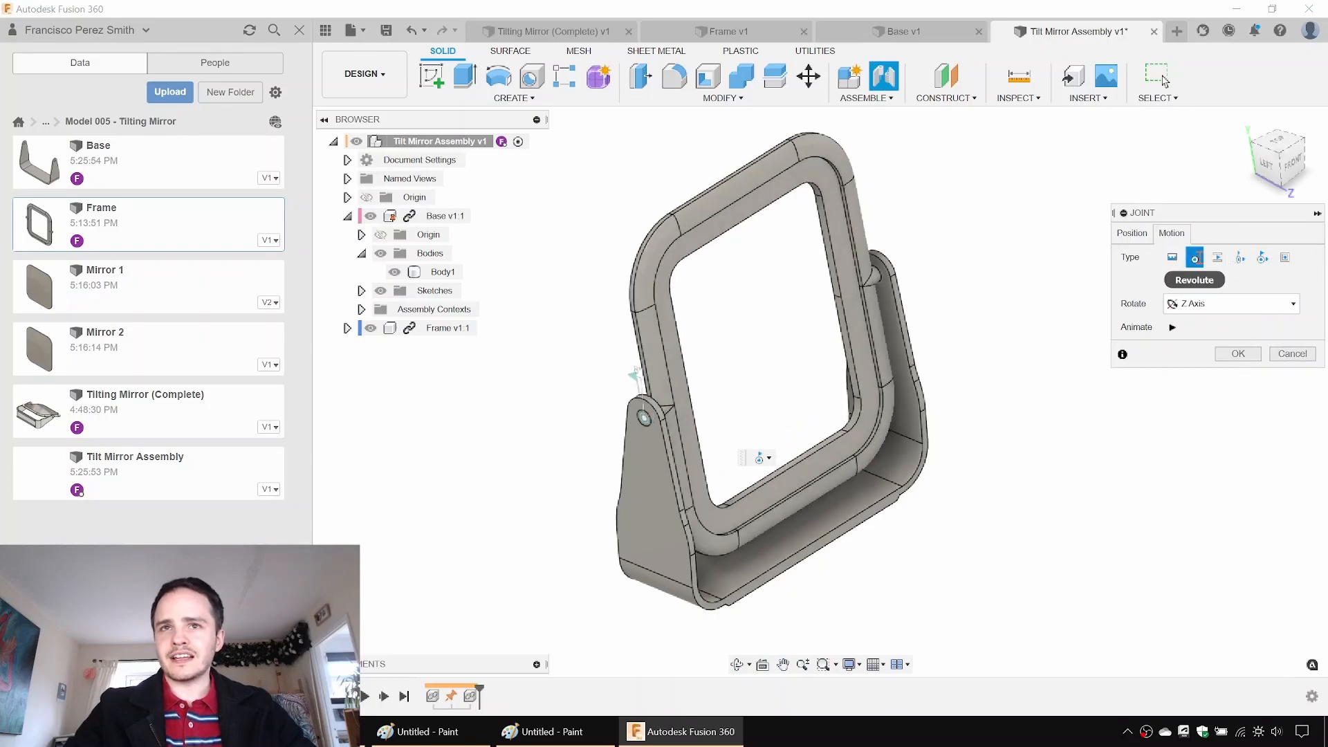
left_click(1239, 350)
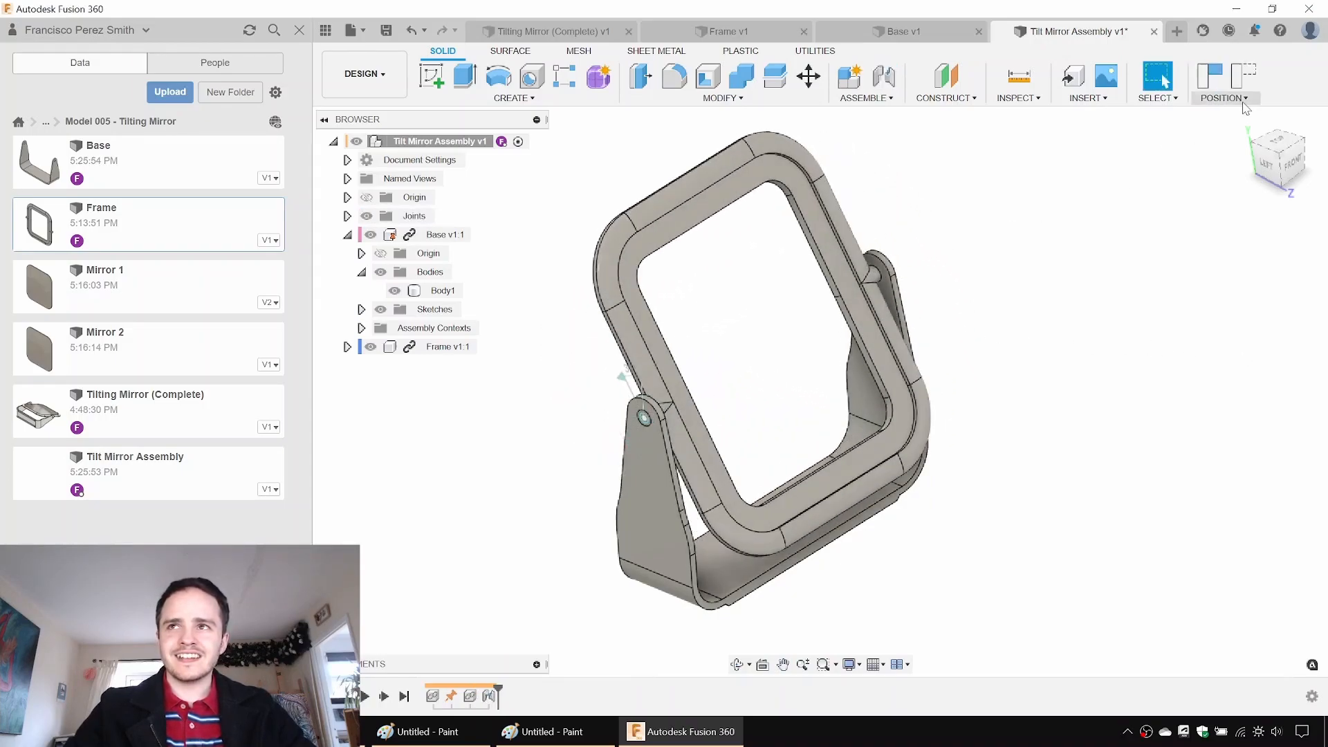
key("ctrl+z")
Step: Insert Mirror 1 in front of the frame and Mirror 2 behind it, rotating Mirror 2 by 180° about Y
middle_click_drag(1064, 225, 944, 156, "shift")
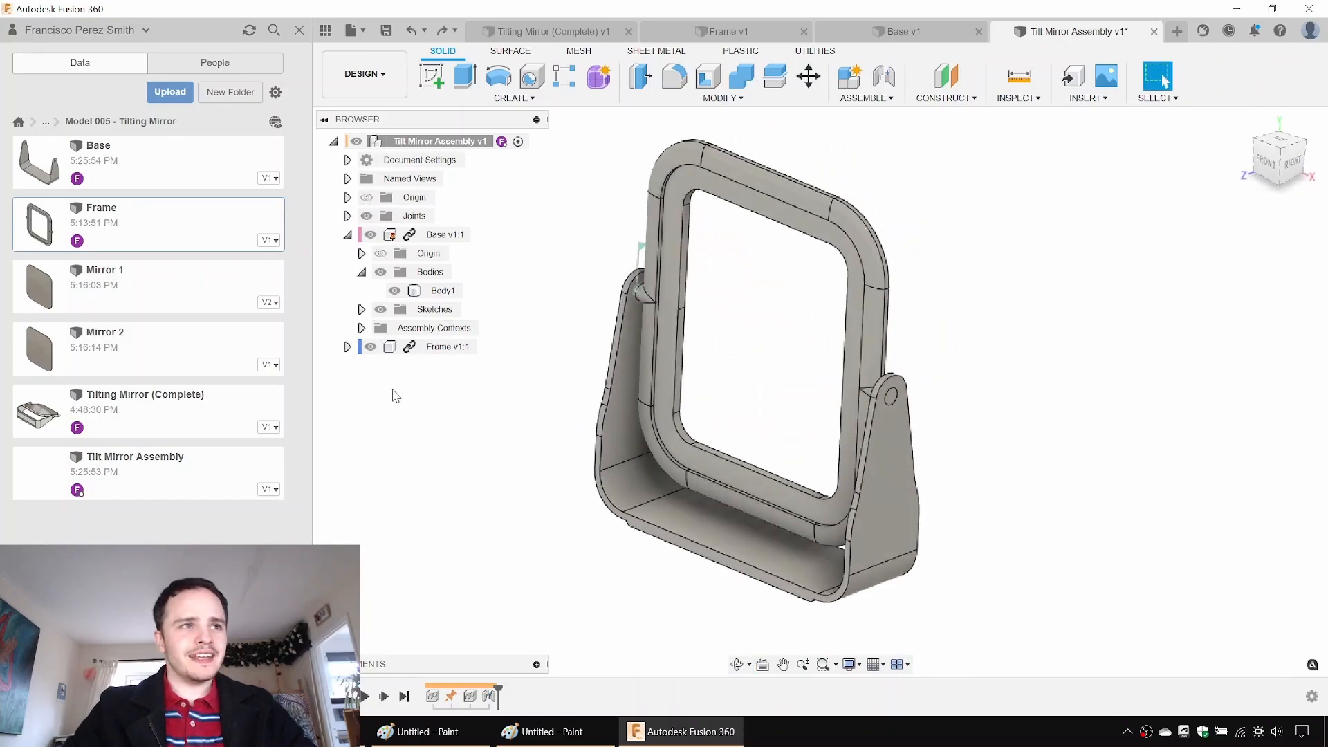
left_click_drag(133, 283, 585, 294)
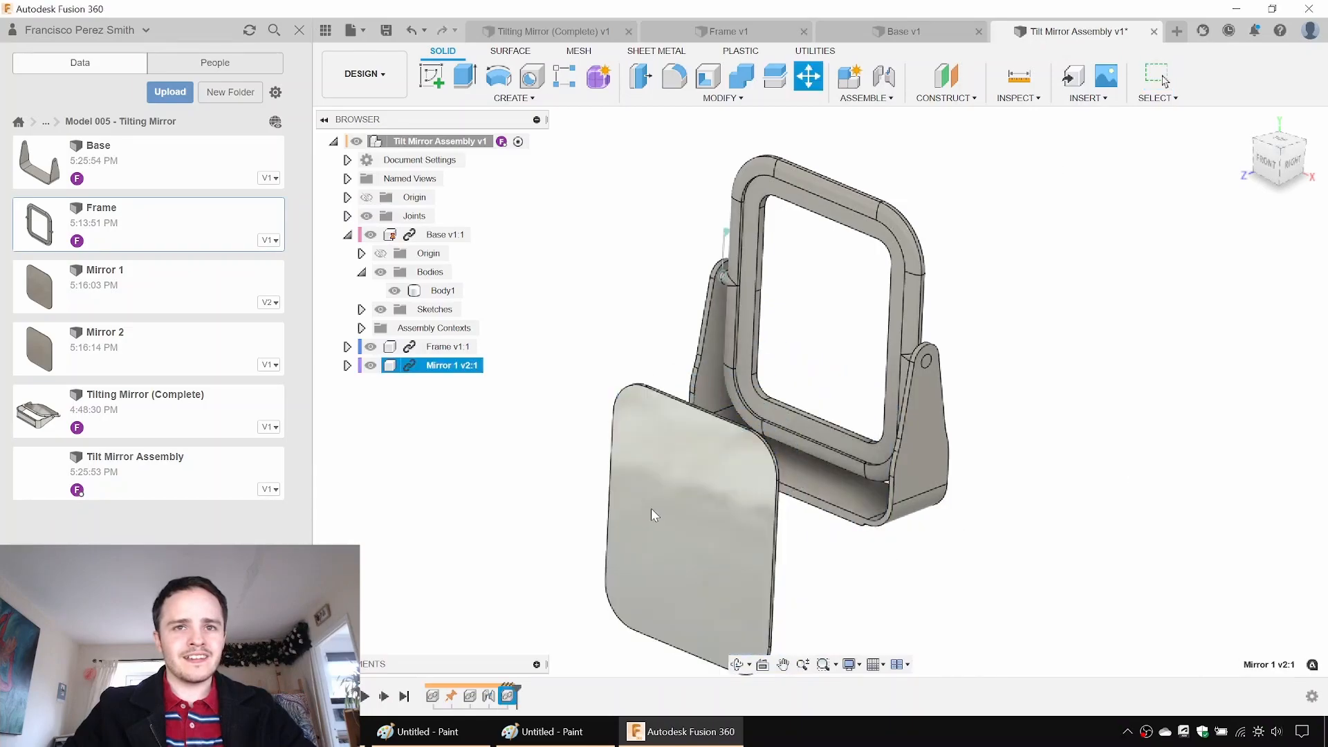
left_click_drag(129, 367, 649, 343)
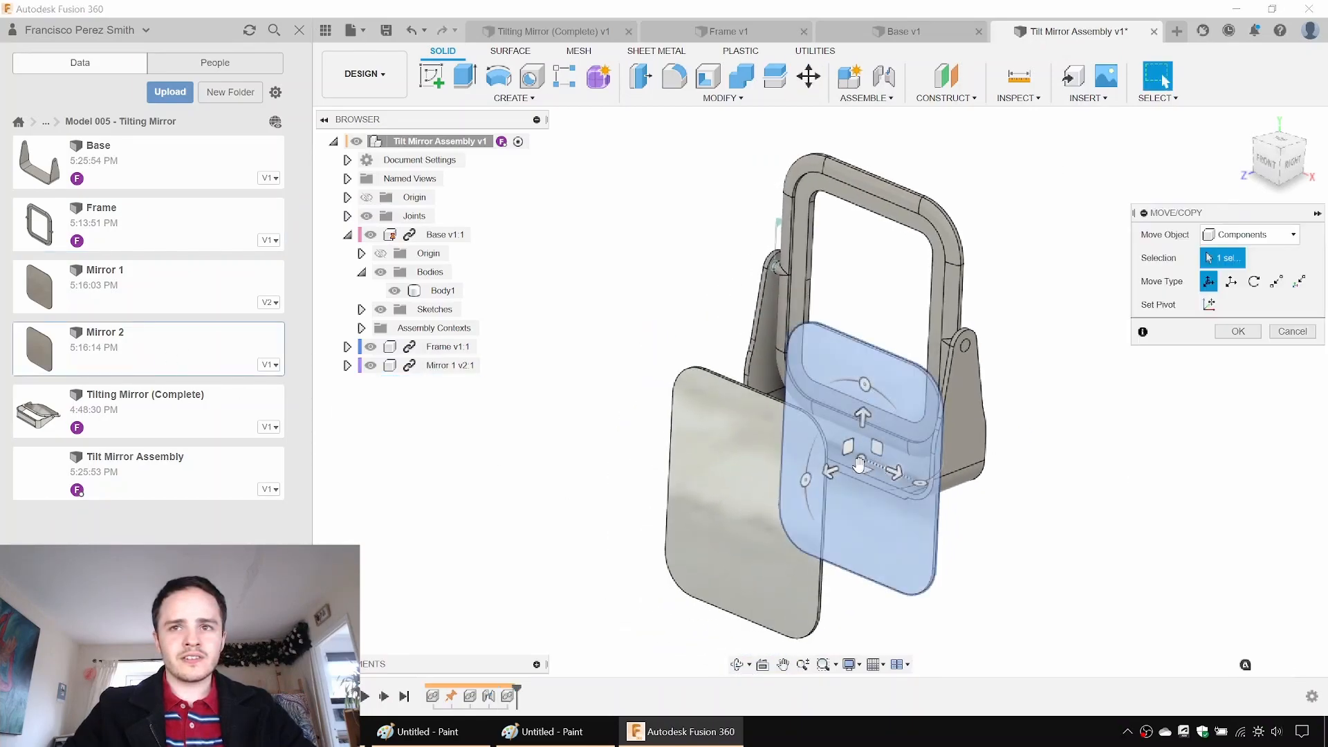
left_click_drag(924, 482, 845, 359)
key("Return")
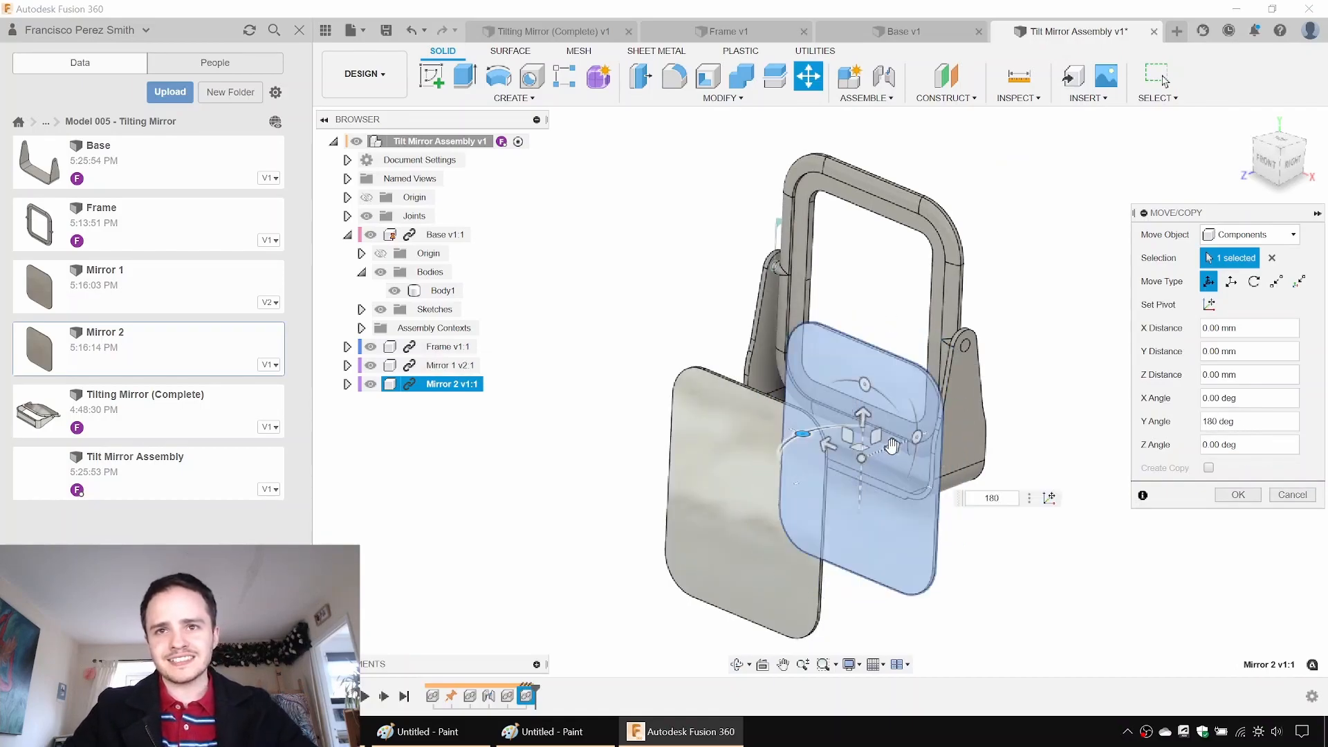
key("Return")
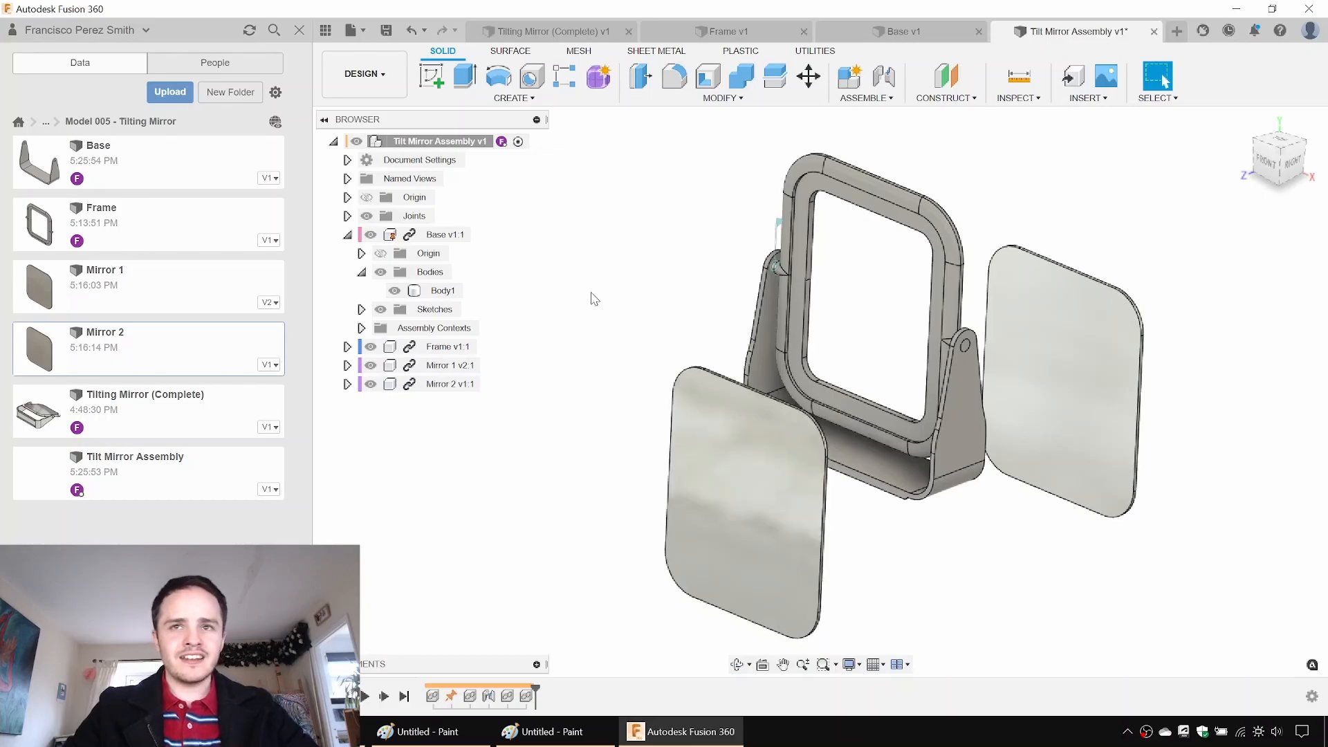
Step: Fix Mirror 1 into the frame's front recess with a rigid joint, snapping mirror edge to recess edge
key("j")
middle_click_drag(868, 333, 906, 355, "shift")
left_click(740, 279)
scroll(781, 211, "up", 3)
scroll(789, 204, "up", 5)
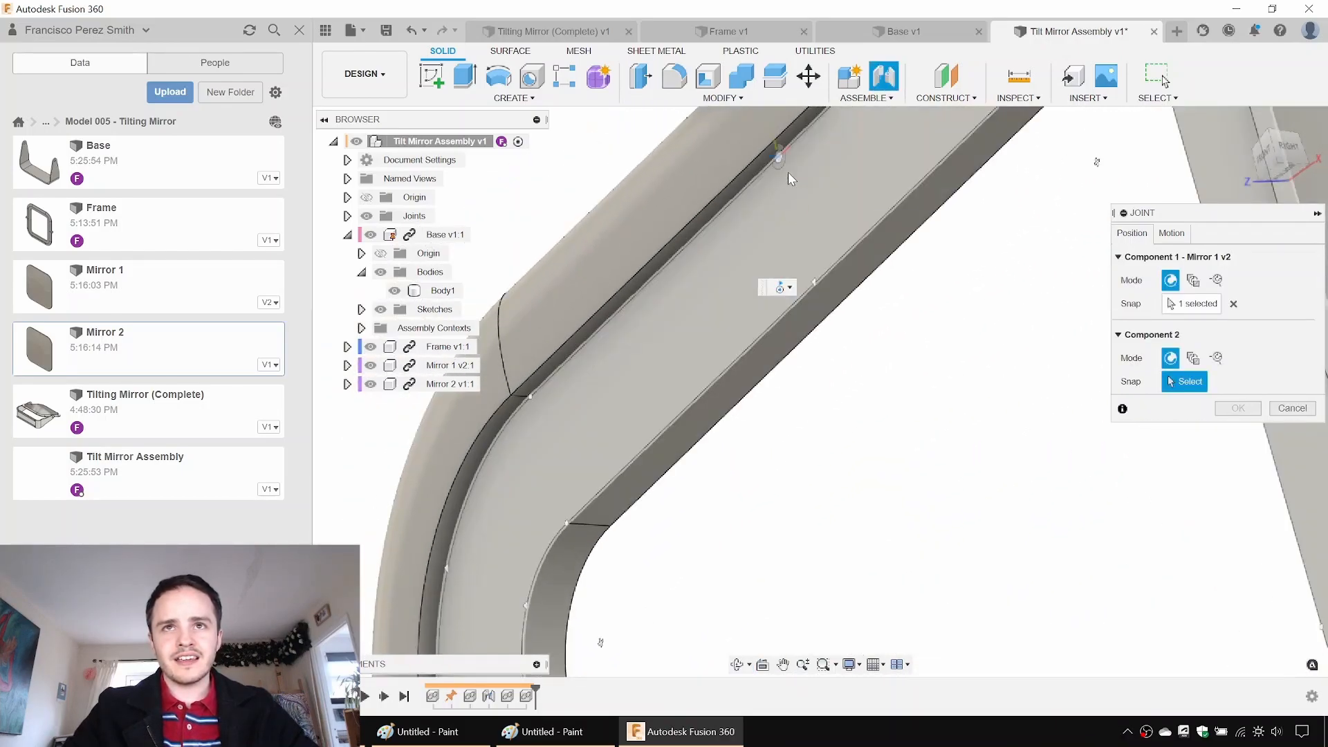
left_click(787, 173)
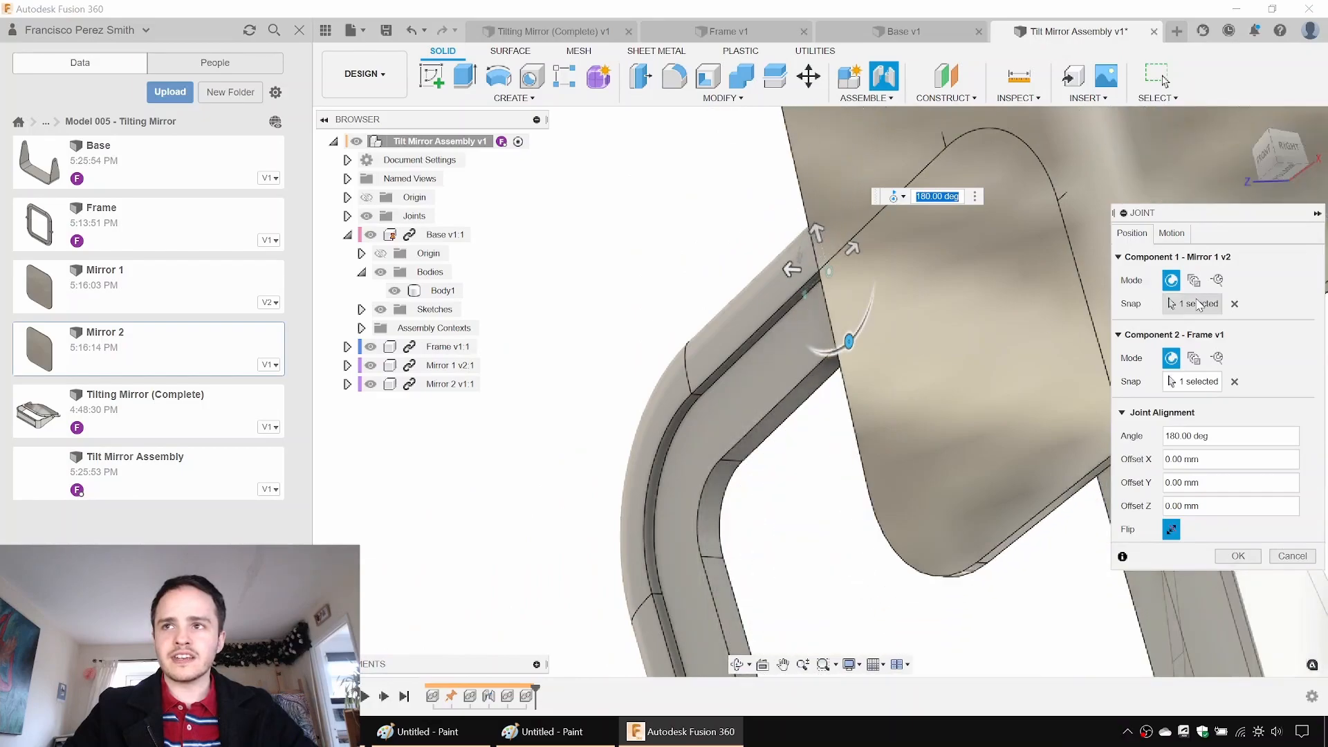
left_click(1174, 233)
left_click(1173, 259)
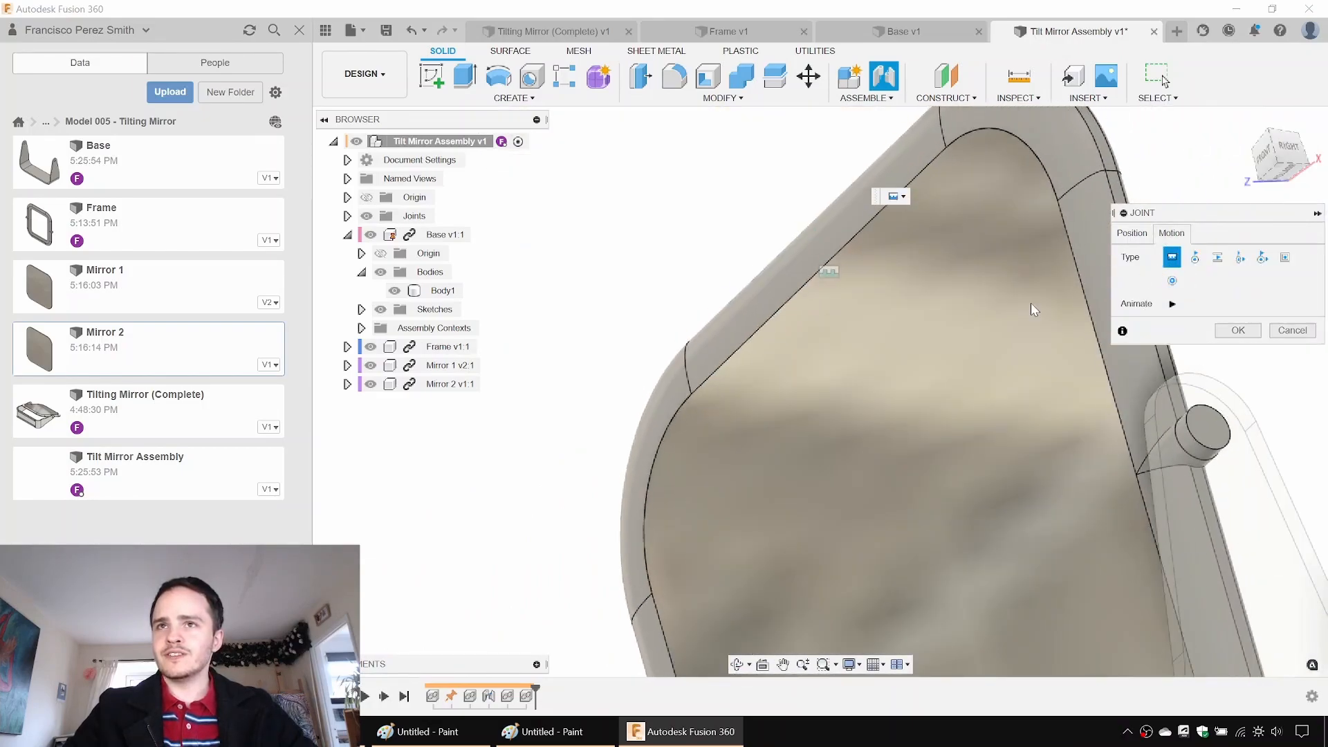
scroll(958, 352, "down", 2)
left_click(1232, 332)
Step: Fix Mirror 2 into the frame's rear recess with a rigid joint and hide the assembly's joints
scroll(954, 359, "down", 3)
key("j")
left_click(1089, 543)
middle_click_drag(1089, 544, 882, 301, "shift")
scroll(1049, 257, "up", 5)
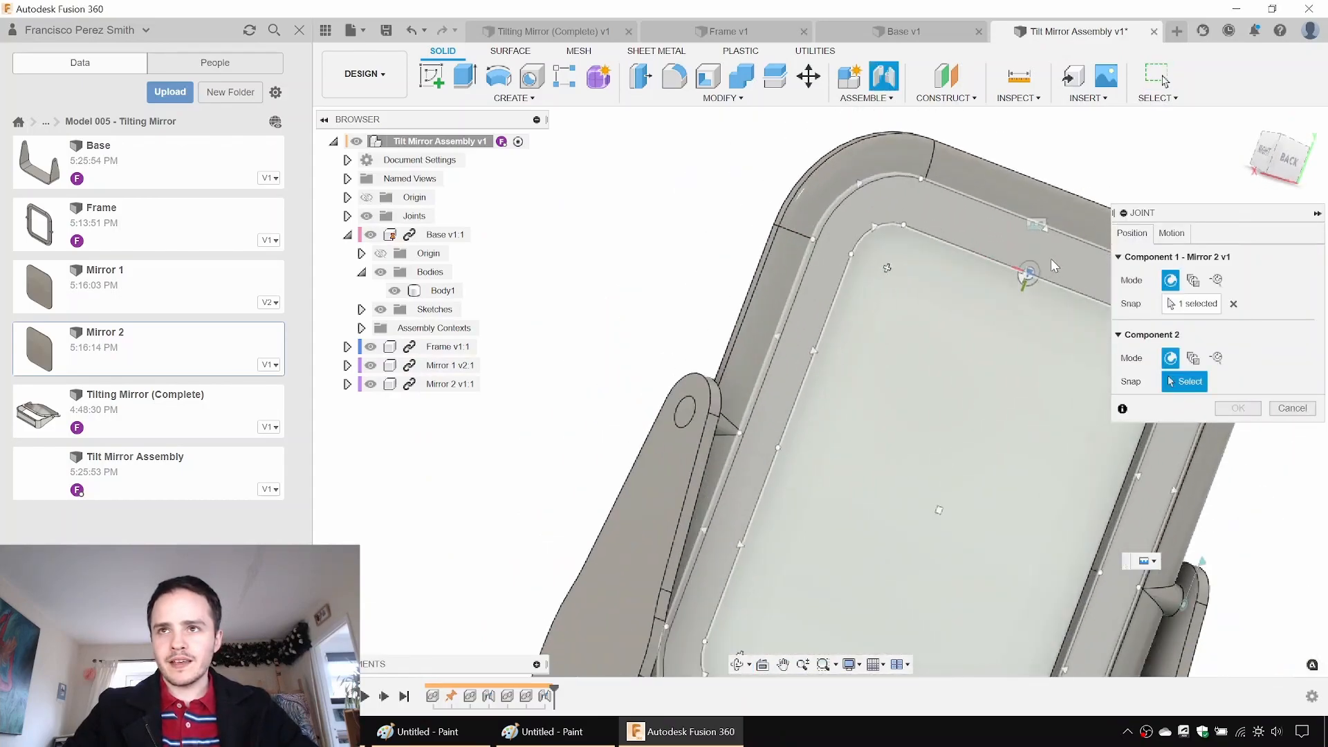
left_click(1048, 251)
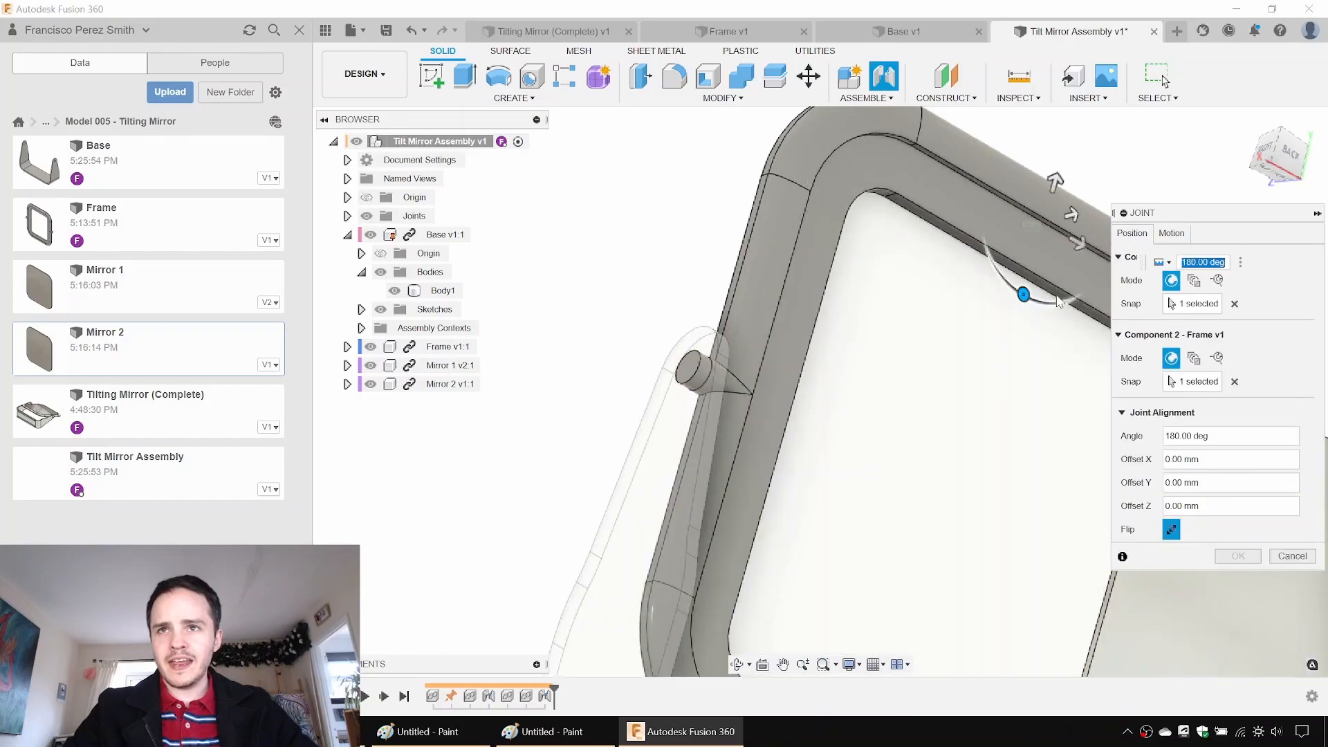
scroll(927, 382, "down", 3)
key("Return")
middle_click_drag(770, 260, 960, 252, "shift")
middle_click_drag(1036, 326, 884, 231)
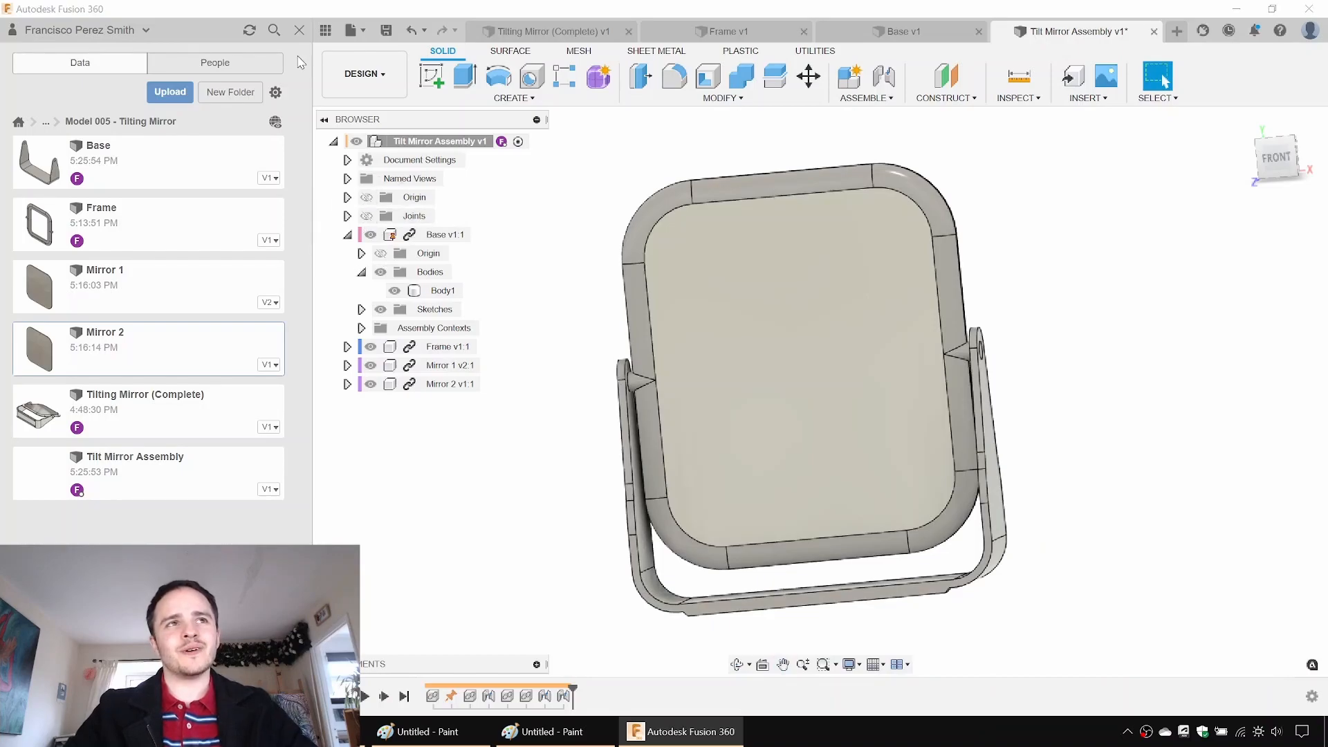
Step: Close the data panel and tilt the mirror frame about its pivot to test the revolute joint
left_click(299, 30)
middle_click_drag(968, 256, 904, 268, "shift")
left_click_drag(719, 211, 793, 178)
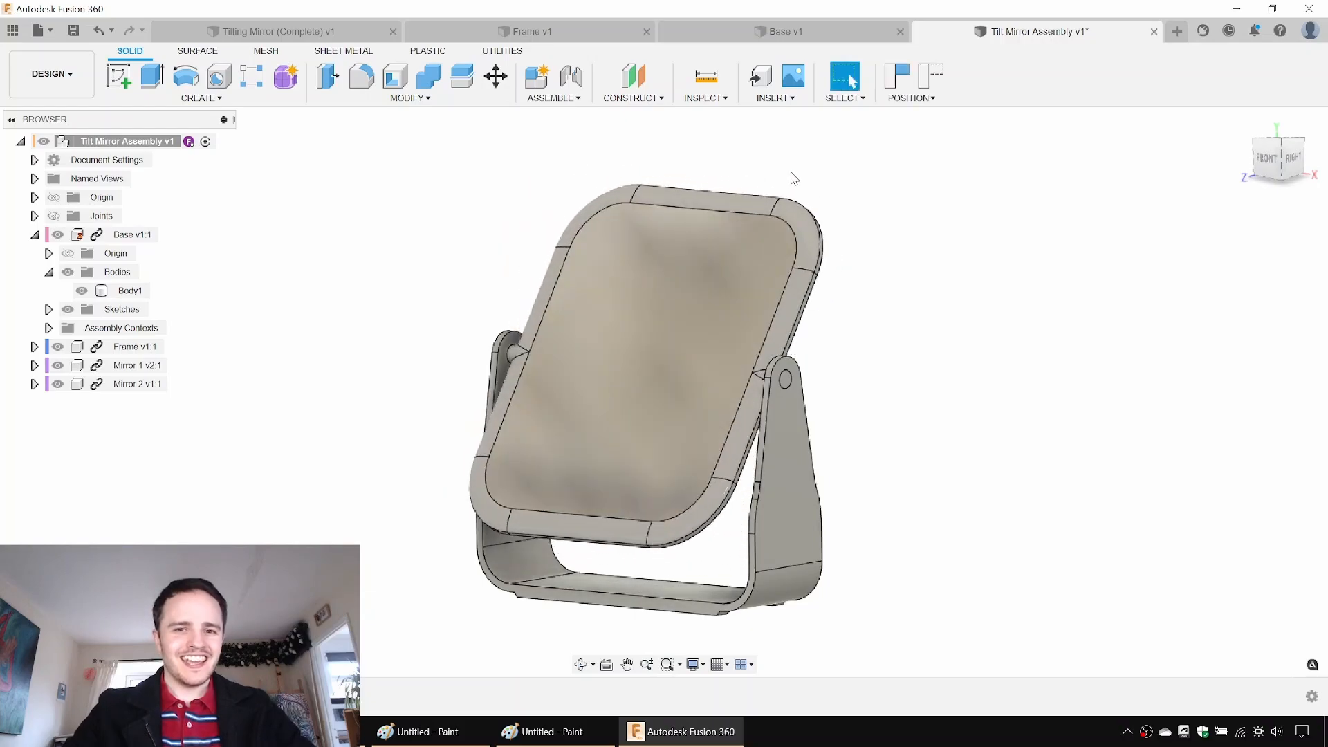